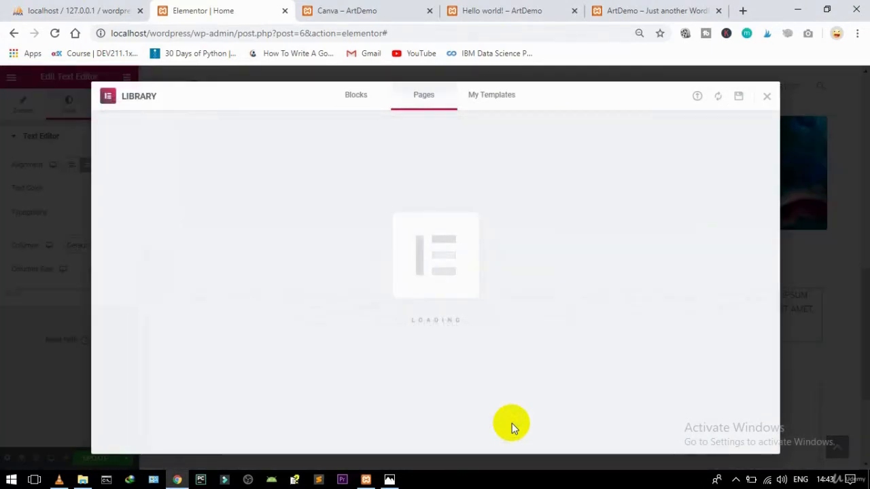
Step: Insert the News Archive Listing template from My Templates without importing its document settings
click(483, 101)
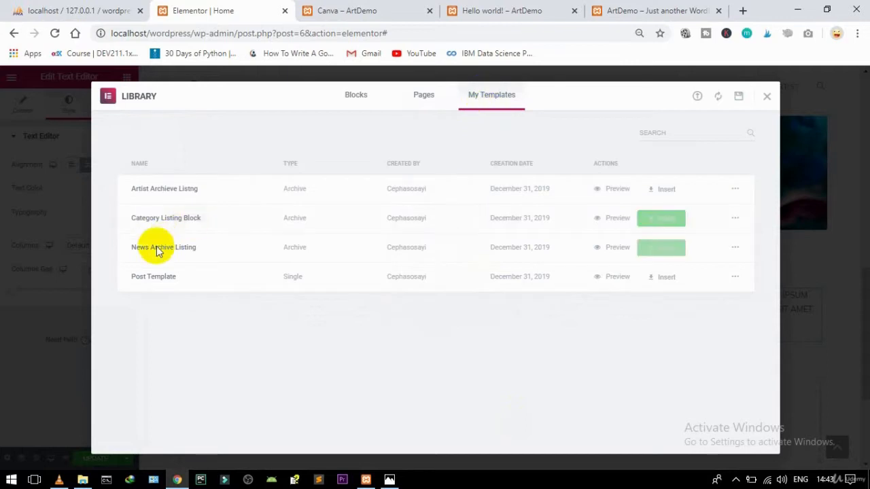
click(665, 250)
click(381, 307)
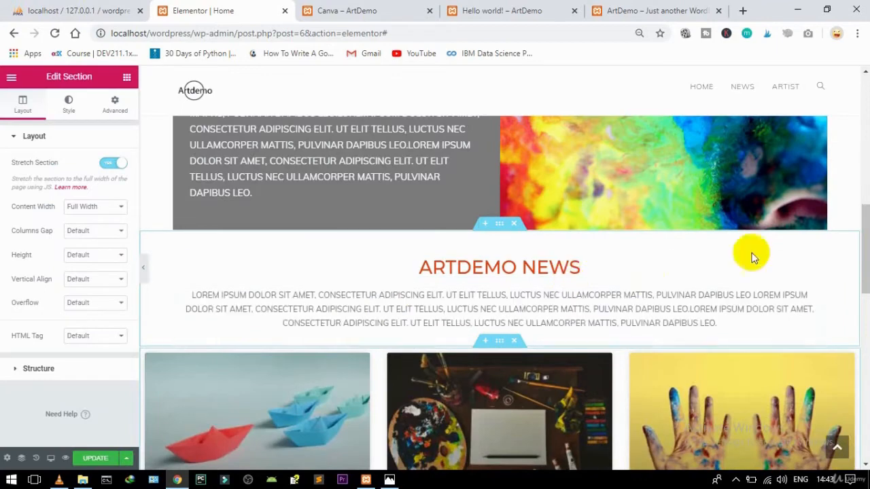
Step: Set the Posts widget to 2 columns, keeping the Cards skin
mouse_move(861, 229)
mouse_down()
mouse_move(863, 257)
mouse_move(864, 242)
mouse_up()
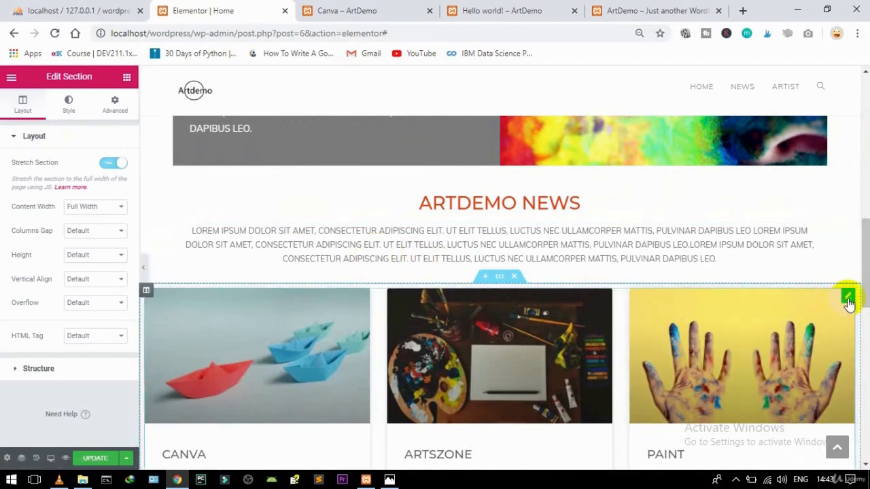
click(193, 194)
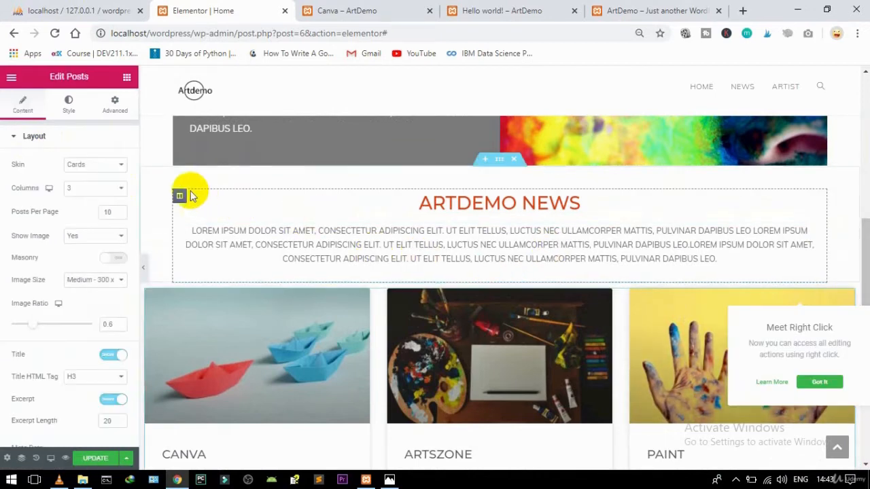
click(86, 191)
click(85, 209)
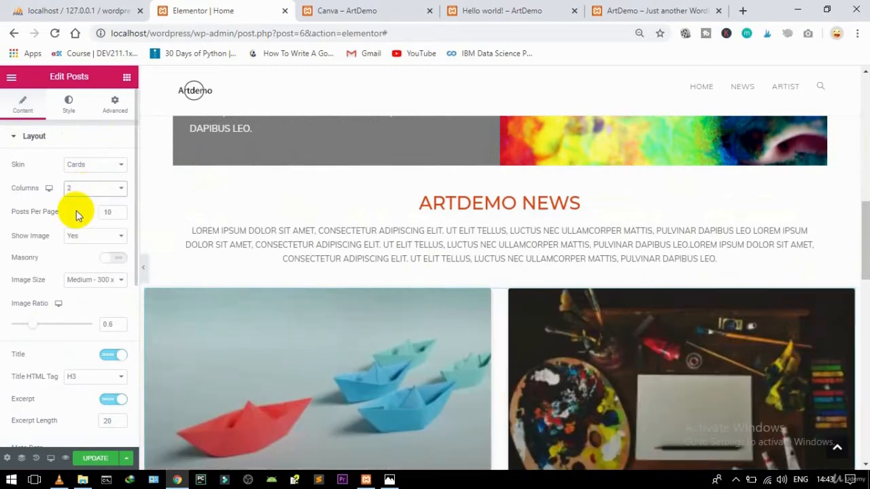
click(87, 166)
click(91, 170)
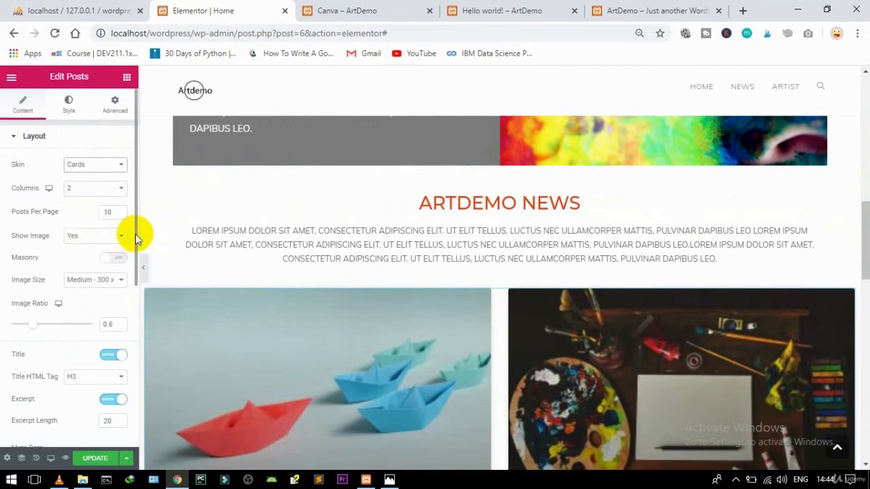
Step: Change the posts' image ratio from 0.6 to 0.5
drag(135, 235, 134, 262)
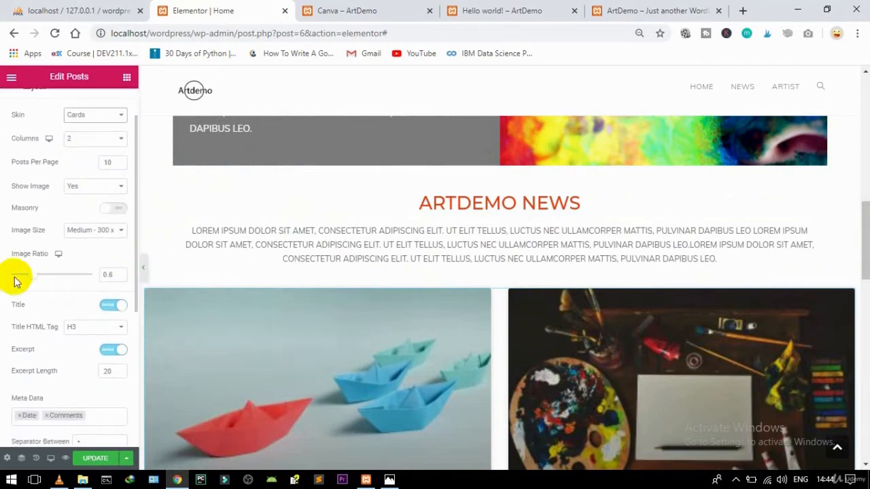
click(114, 276)
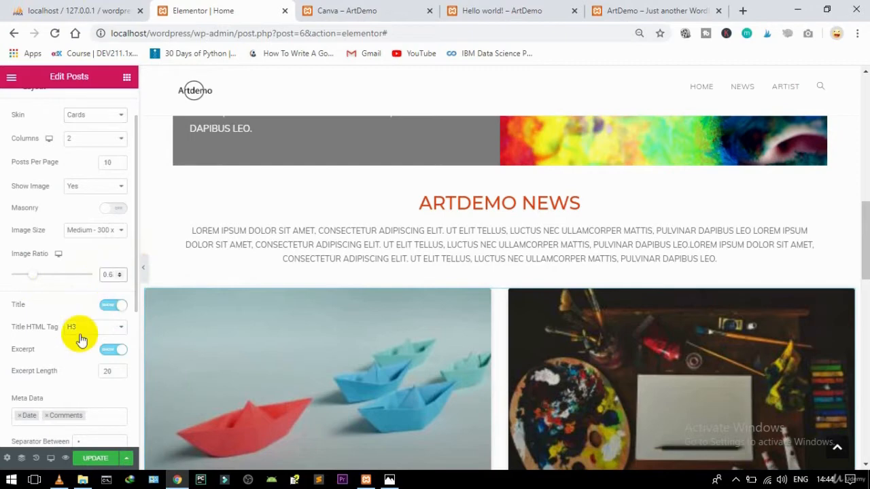
key(BackSpace)
text(5)
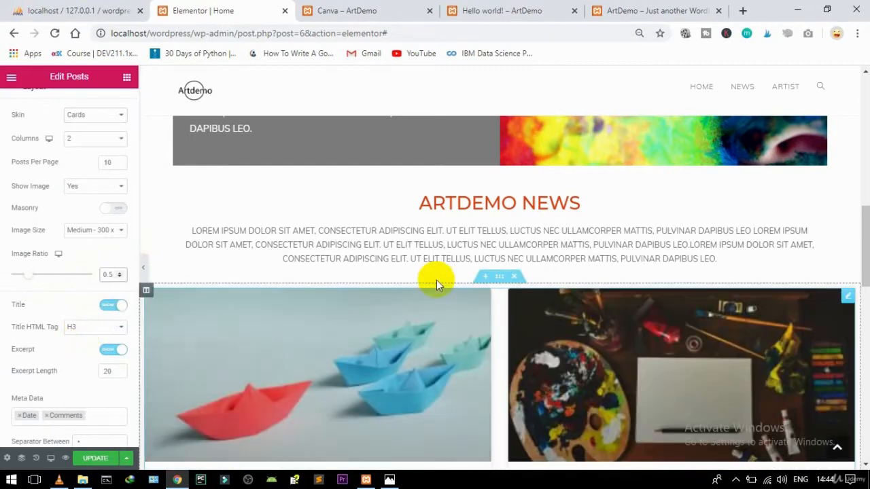
drag(866, 238, 866, 260)
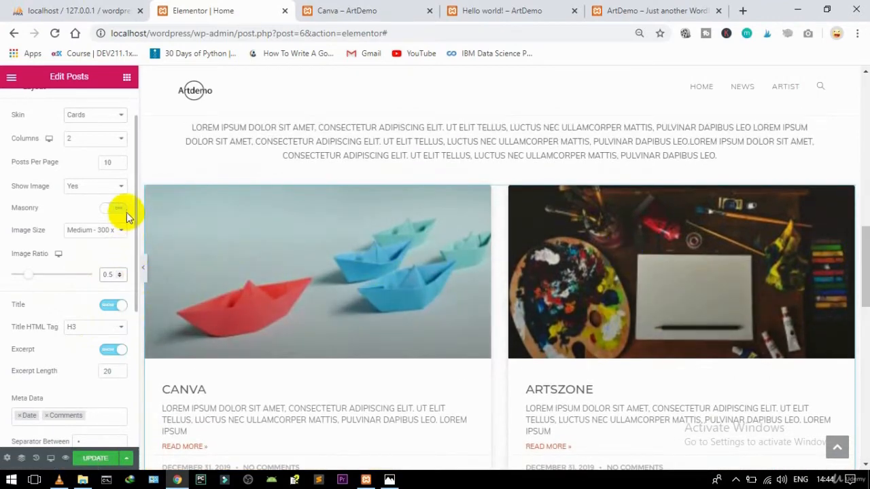
scroll(135, 216, down, 4)
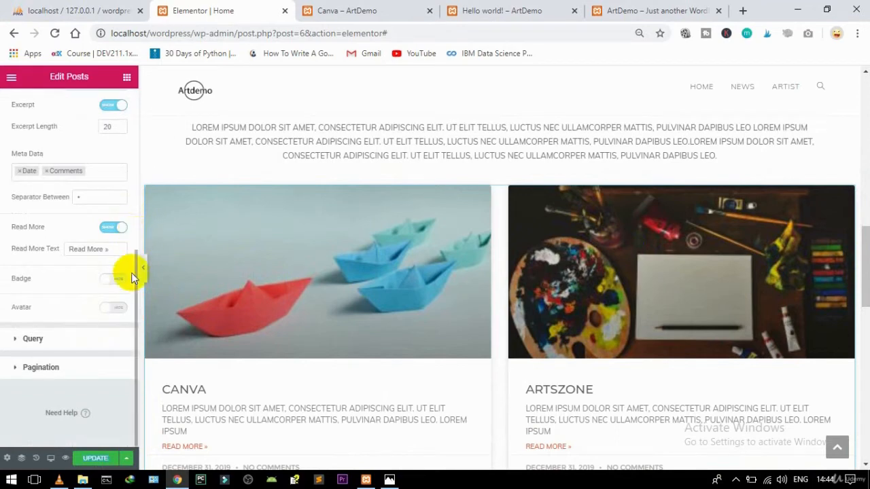
drag(135, 336, 111, 163)
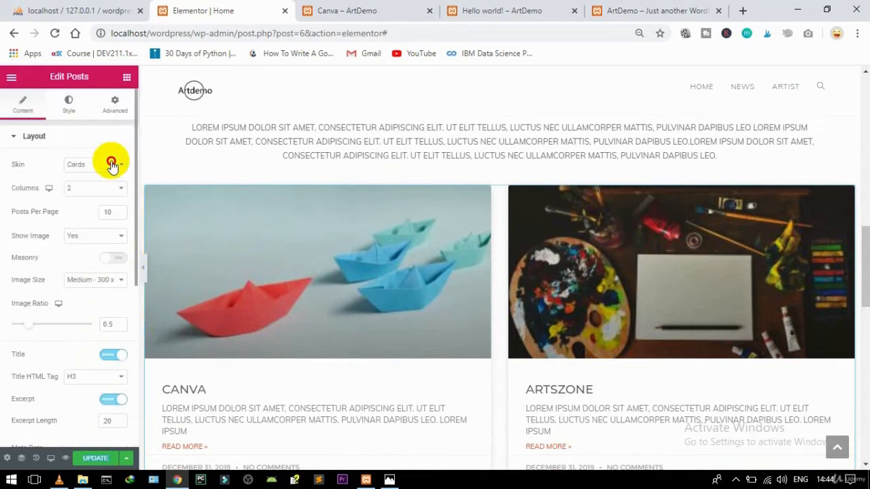
Step: Set the posts' Columns Gap to 11 and Card Border Radius to 21
click(68, 107)
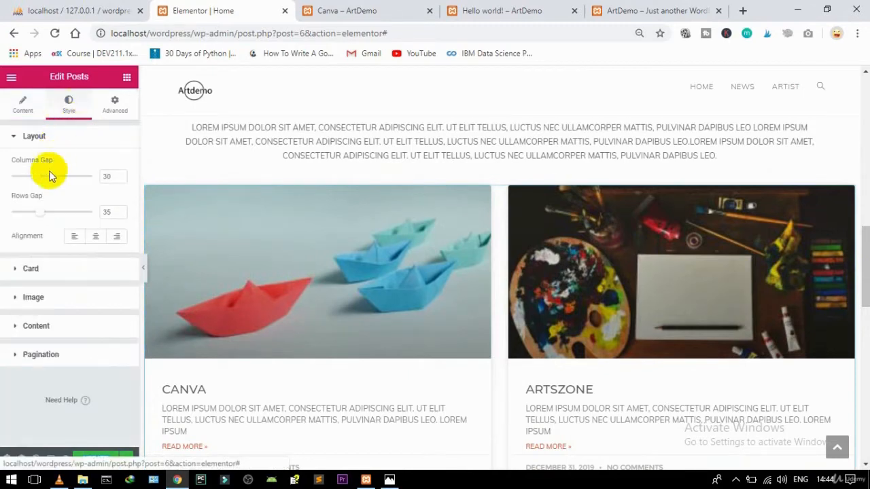
drag(35, 179, 21, 177)
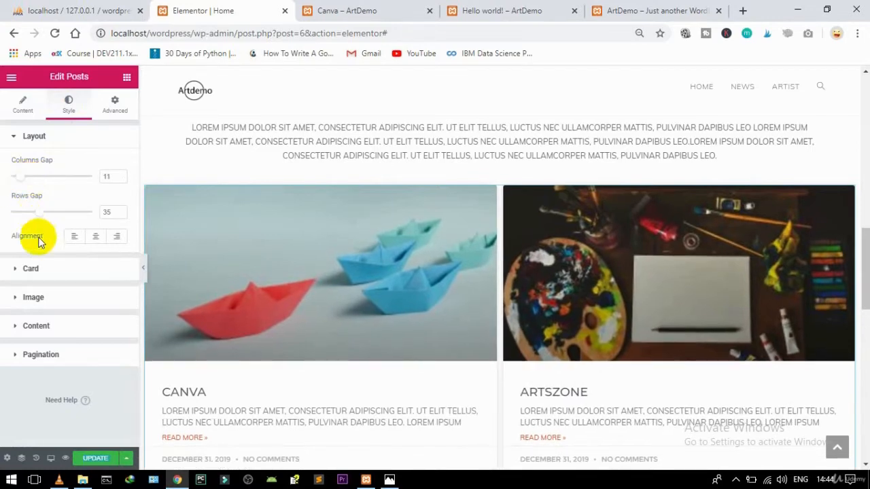
click(34, 268)
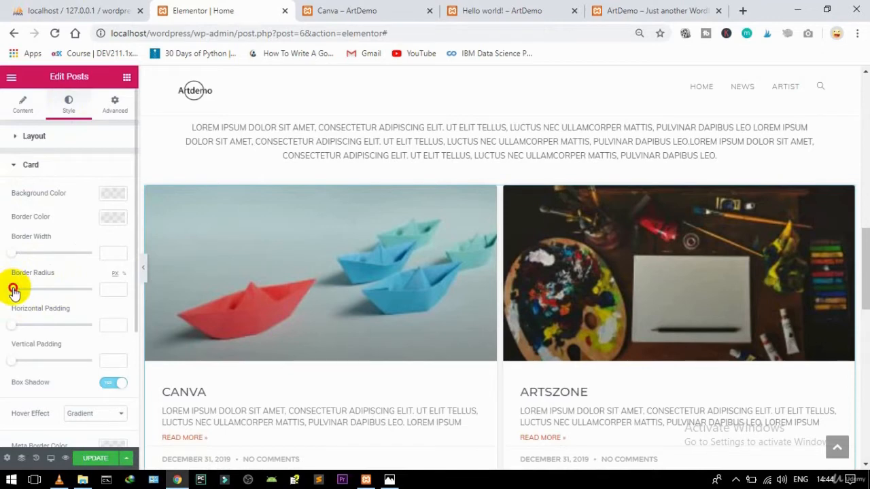
drag(16, 292, 22, 291)
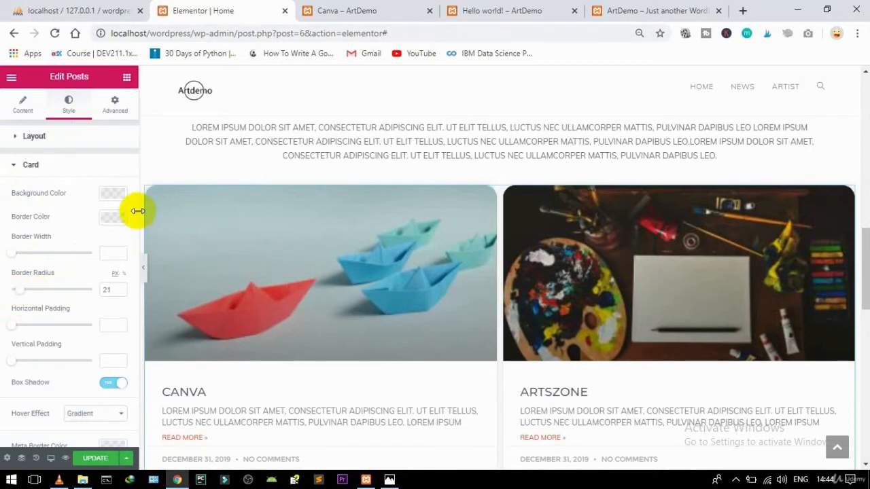
Step: Set the Image Spacing below the post images to 27
drag(134, 212, 116, 355)
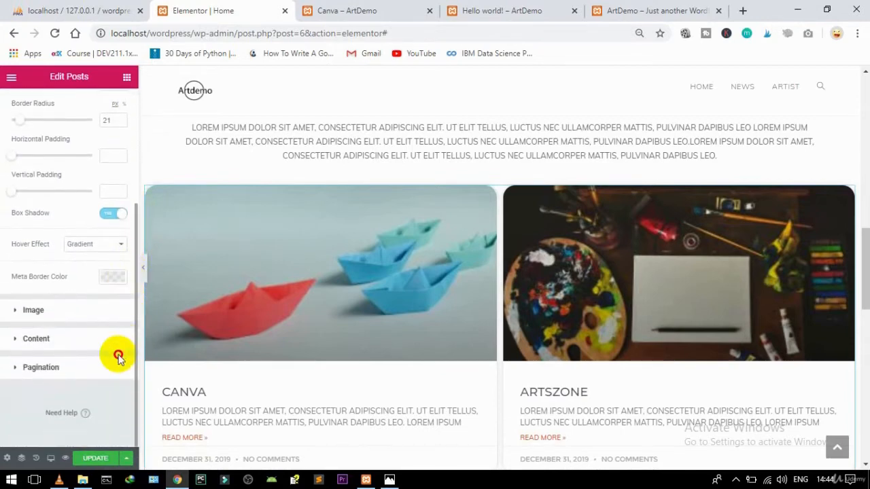
click(57, 310)
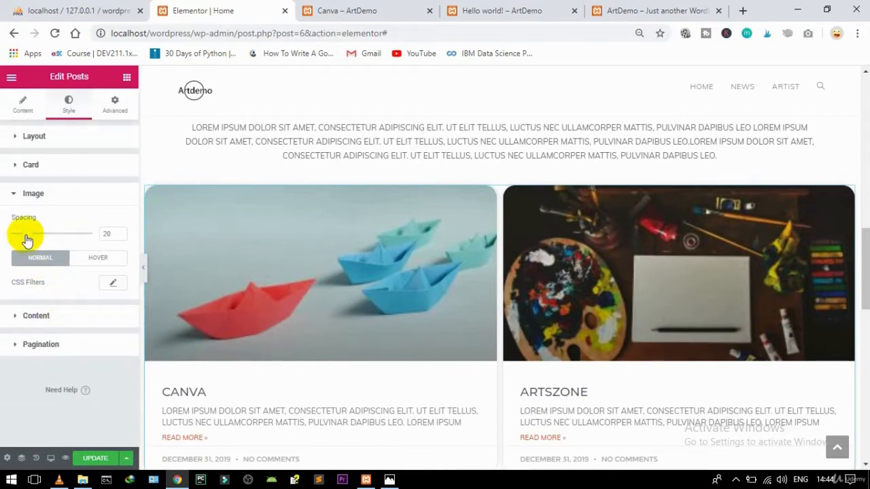
mouse_move(25, 240)
mouse_down()
mouse_move(18, 237)
mouse_move(32, 239)
mouse_up()
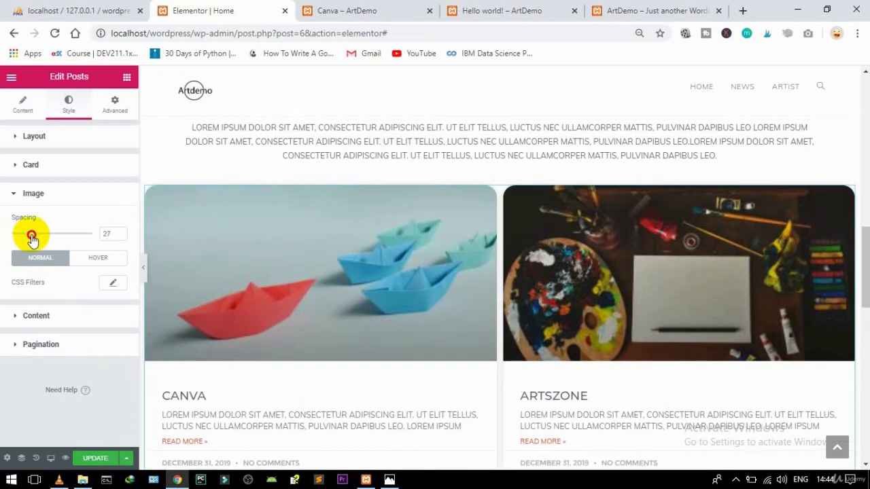
click(47, 320)
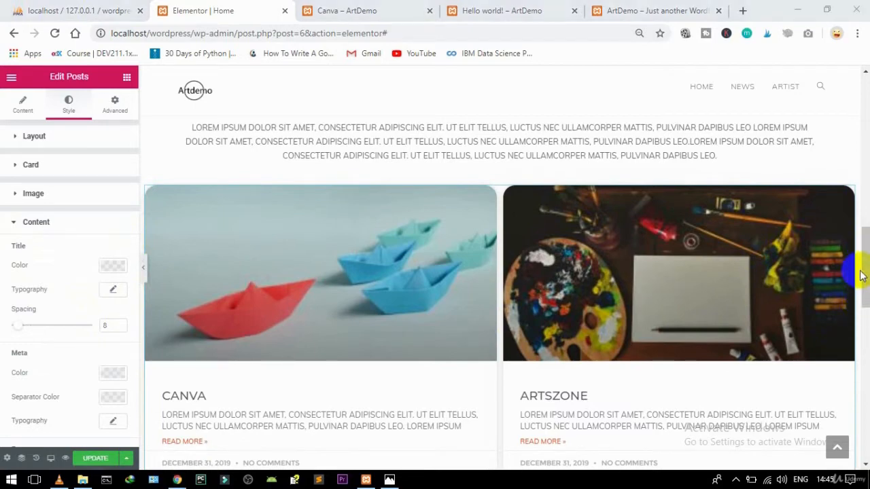
mouse_move(864, 285)
mouse_down()
mouse_move(861, 415)
mouse_move(831, 244)
mouse_move(826, 265)
mouse_up()
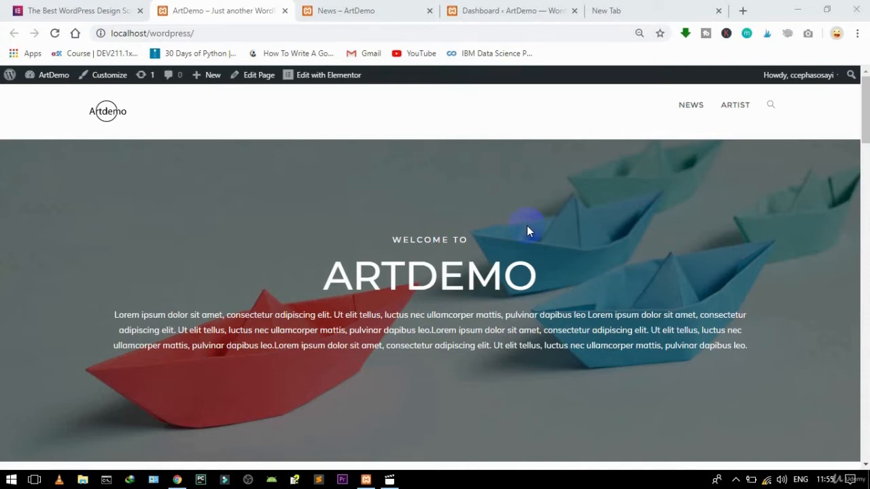
click(863, 102)
drag(863, 102, 863, 118)
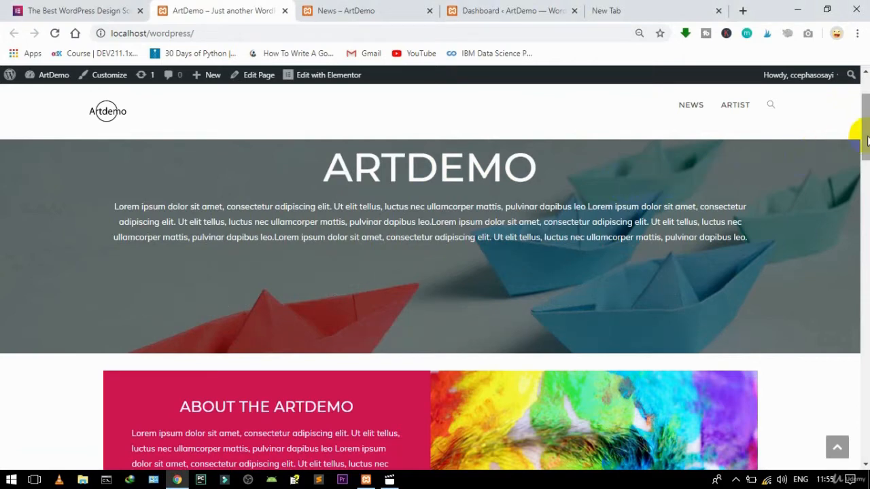
mouse_move(863, 131)
mouse_down()
mouse_move(862, 120)
mouse_move(864, 131)
mouse_up()
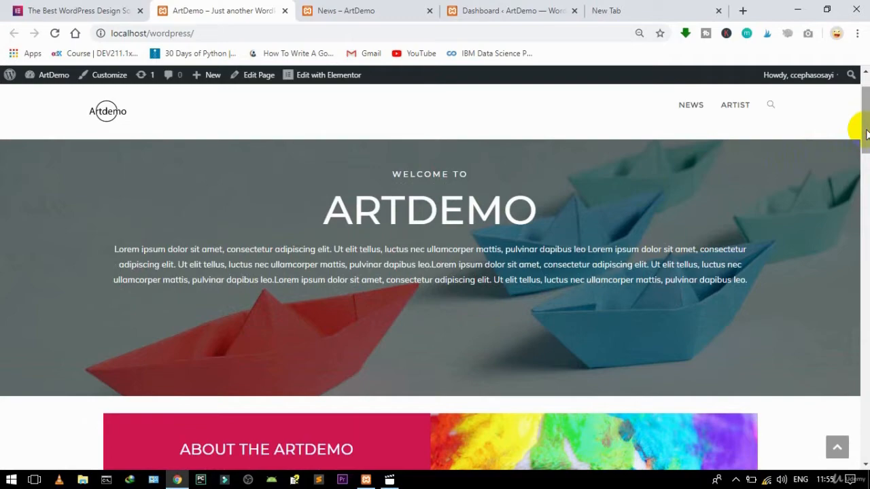
drag(865, 134, 854, 218)
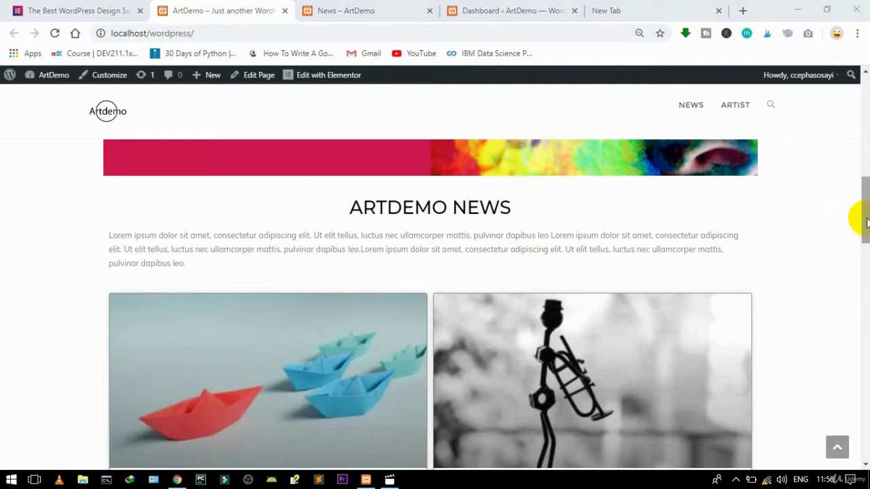
drag(862, 208, 858, 443)
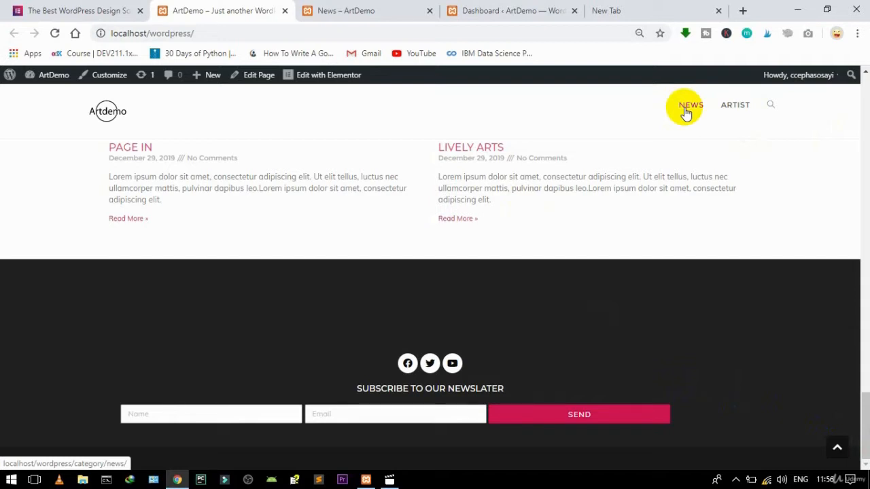
Step: Open the News category page from the site menu and scroll through it
click(360, 7)
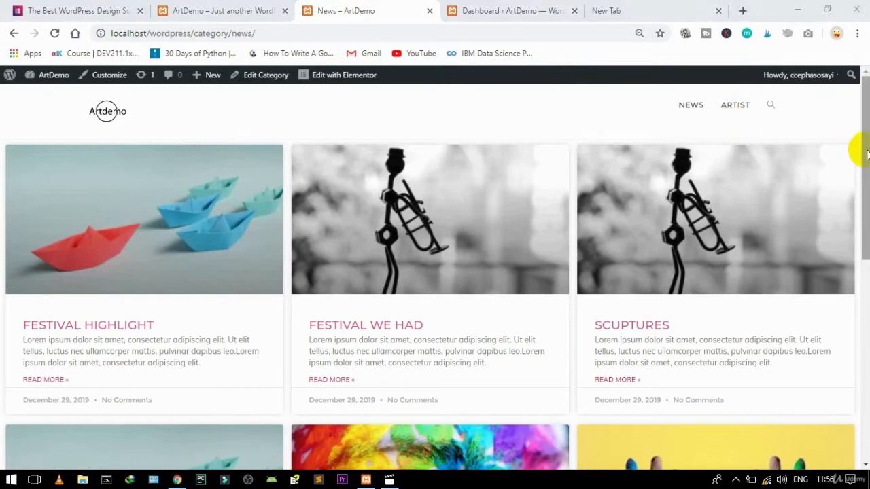
mouse_move(866, 151)
mouse_down()
mouse_move(860, 339)
mouse_move(865, 144)
mouse_up()
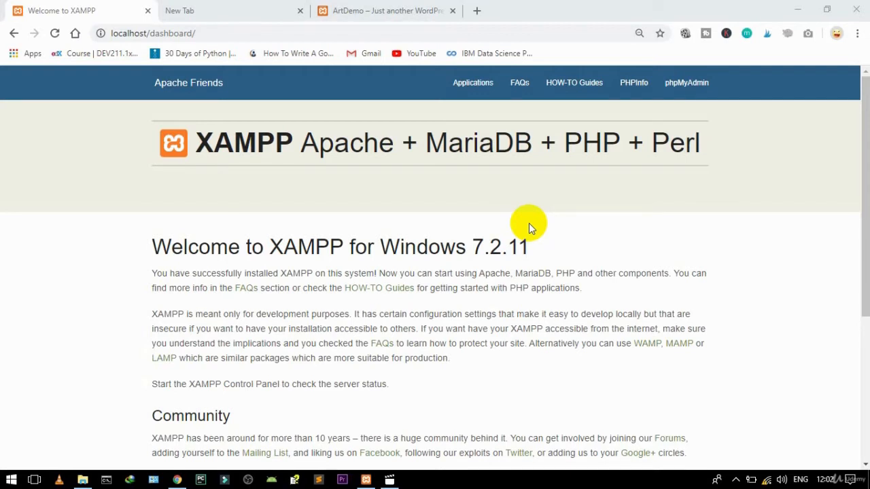
Step: In phpMyAdmin's Databases tab, enter wordpressartdb as the new database name
click(685, 91)
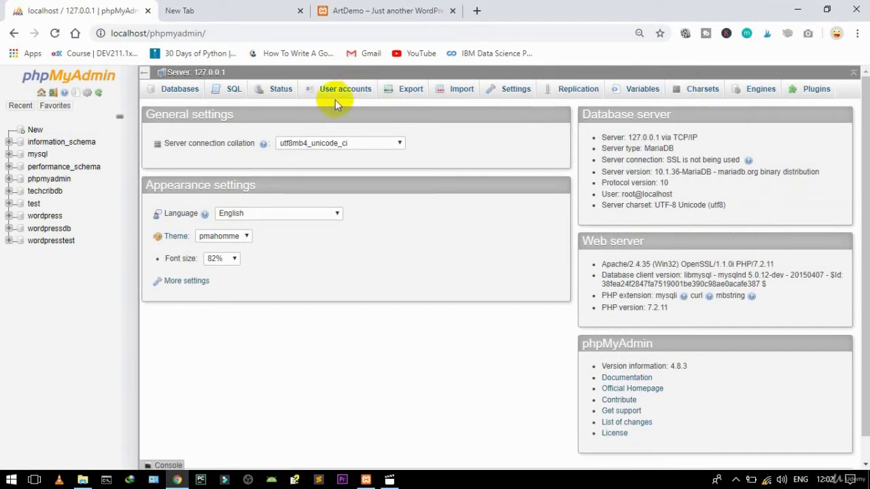
click(34, 134)
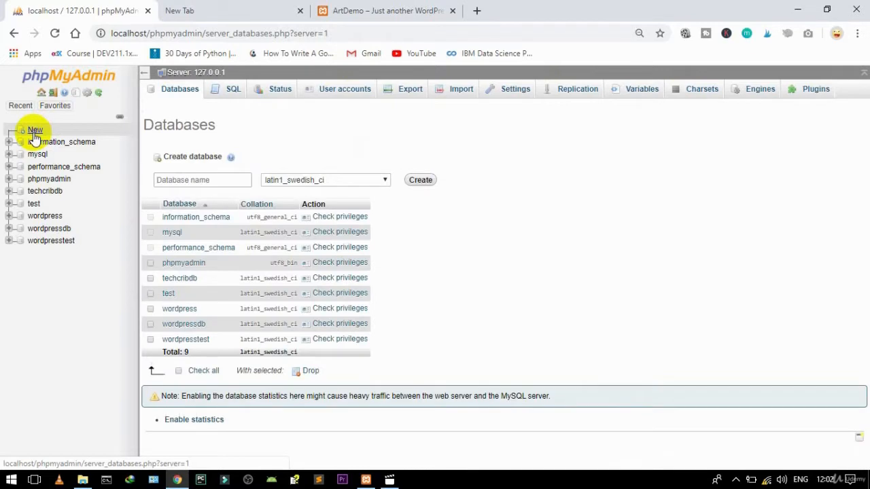
click(173, 179)
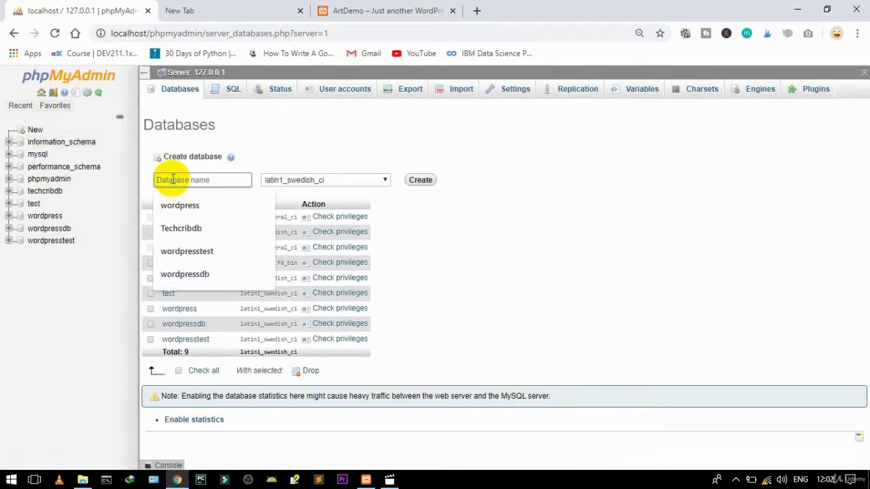
click(178, 204)
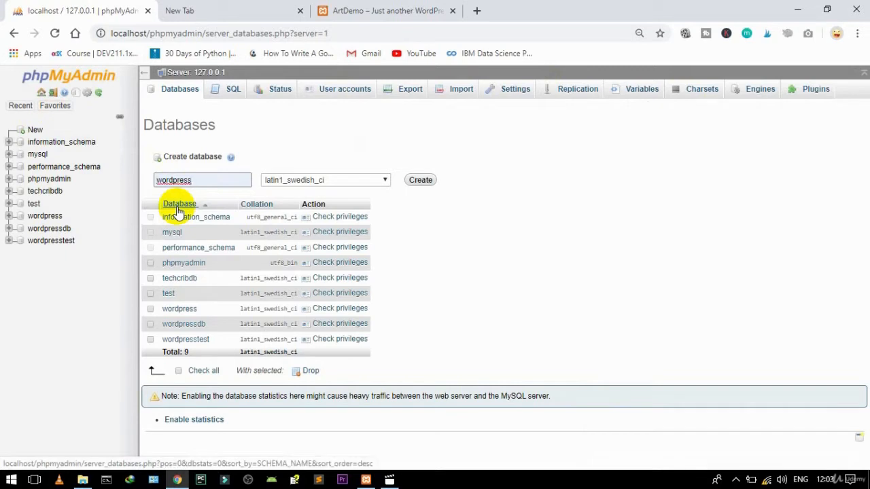
text(artdb)
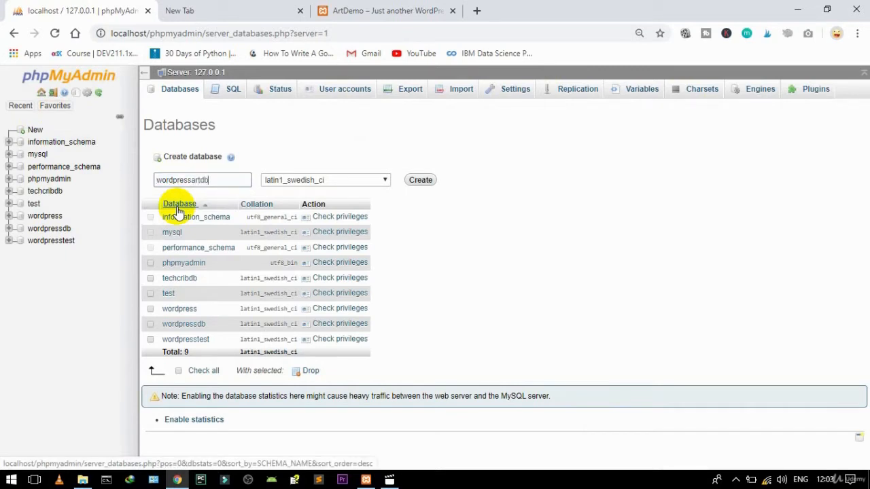
Step: Copy the name, keep the default collation, and create the wordpressartdb database
drag(216, 179, 155, 180)
key(ctrl+c)
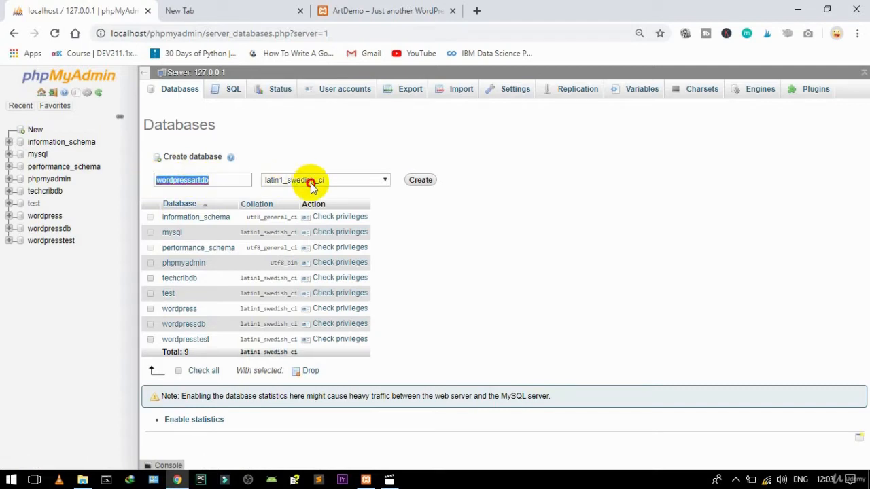
click(385, 182)
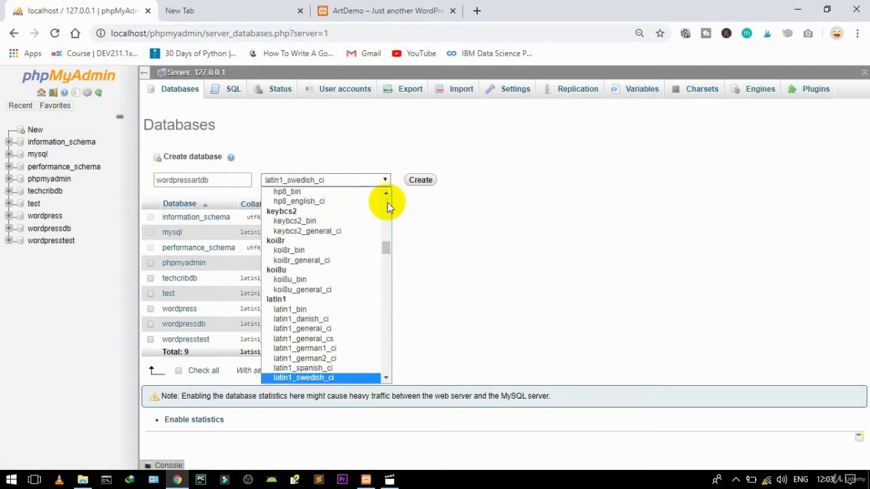
scroll(387, 200, up, 15)
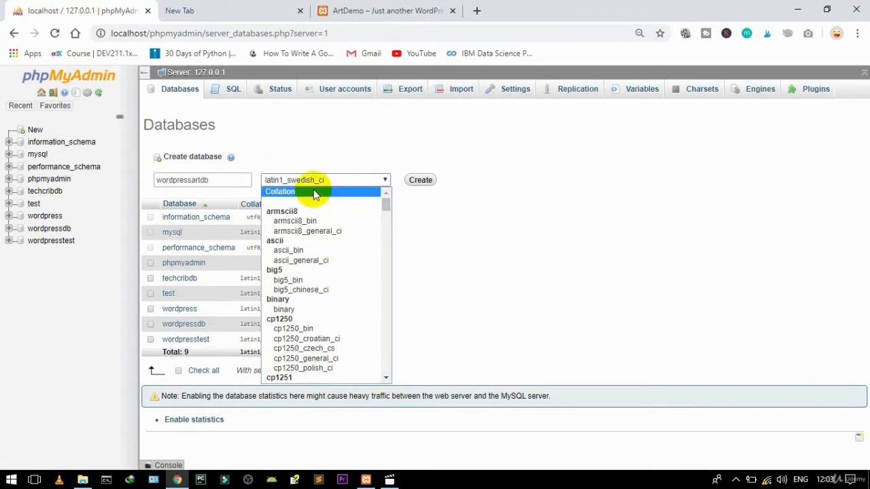
click(314, 193)
click(420, 180)
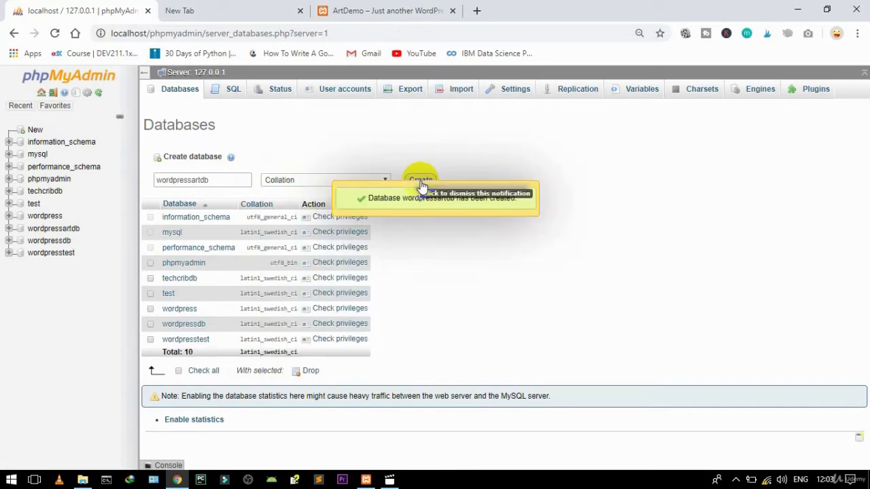
click(197, 10)
Step: Replace the stray address-bar text with localhost/wordpress and load the page
text(das)
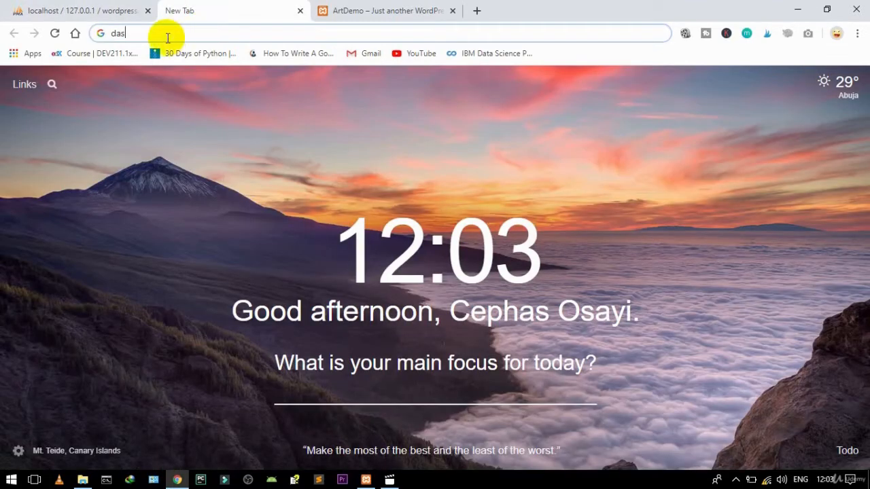
key(BackSpace)
key(BackSpace)
key(BackSpace)
text(localhost)
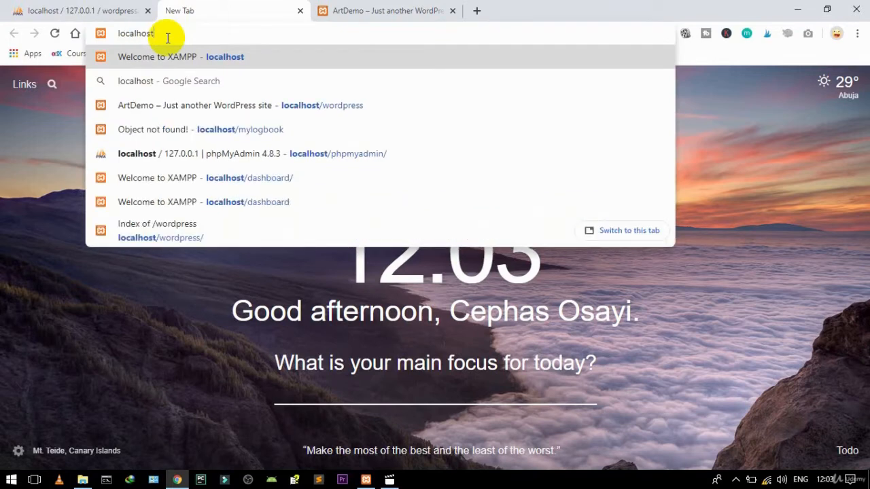
text(/word)
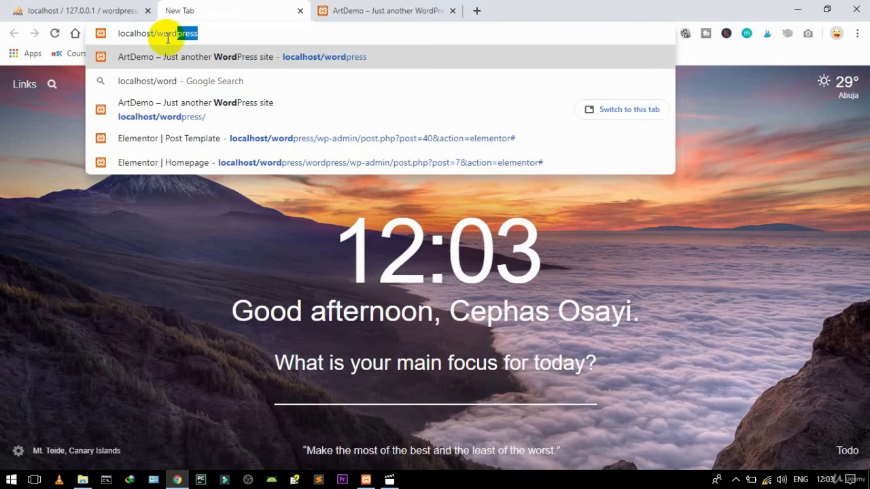
key(Return)
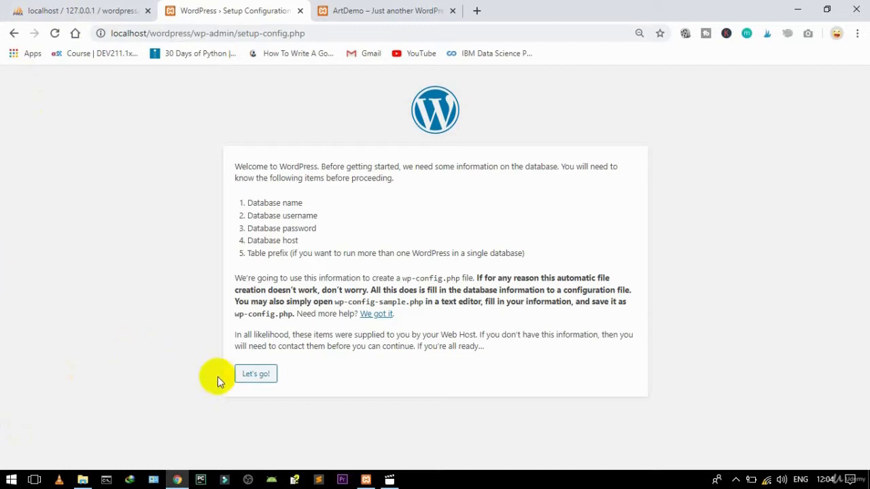
Step: Enter database name wordpressartdb, username root and a blank password, then submit
click(246, 381)
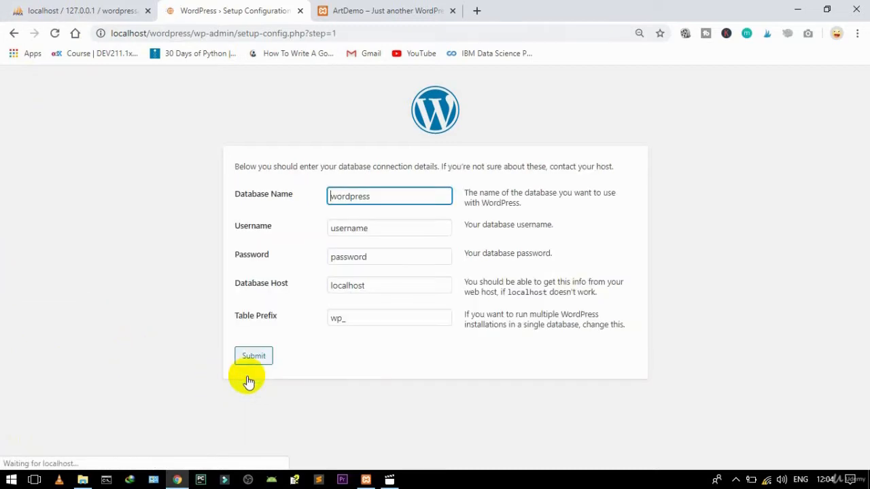
click(377, 197)
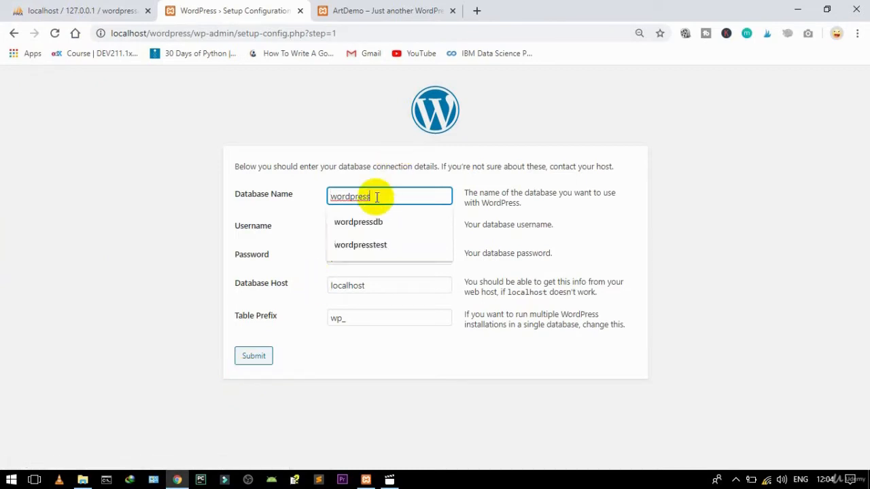
key(BackSpace)
key(BackSpace)
key(BackSpace)
key(BackSpace)
key(BackSpace)
key(BackSpace)
key(BackSpace)
key(BackSpace)
key(BackSpace)
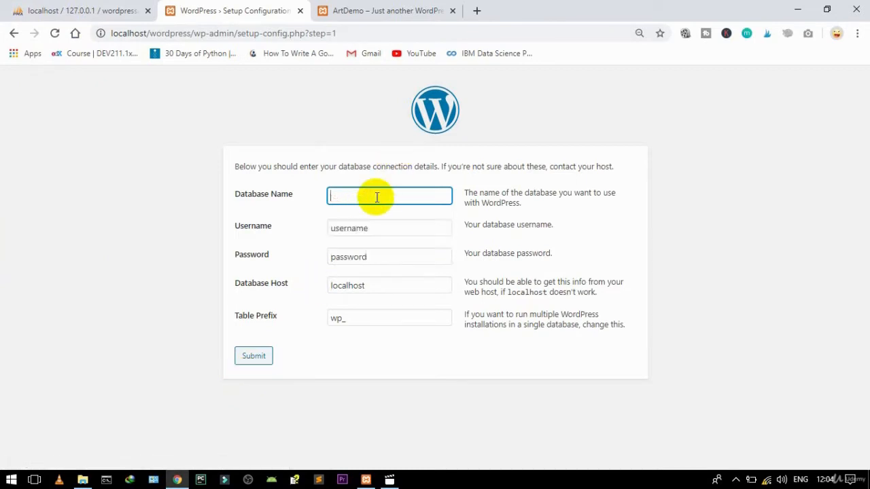
key(ctrl+v)
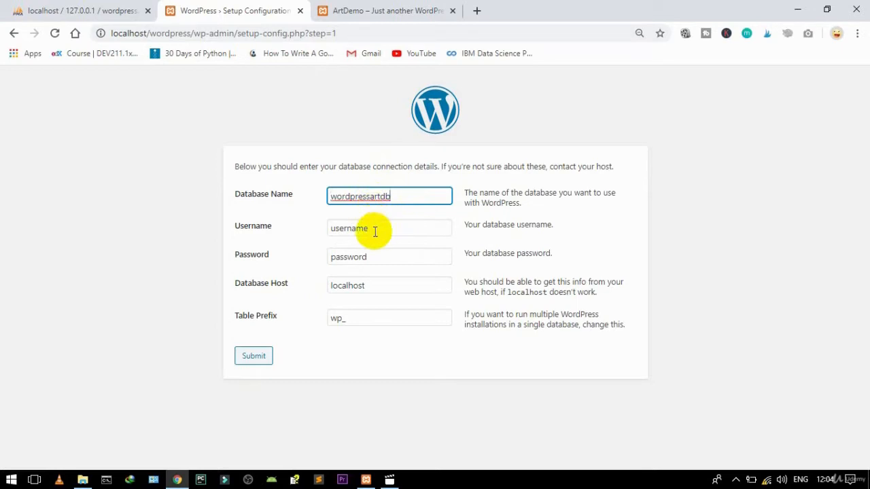
click(374, 230)
drag(374, 230, 330, 233)
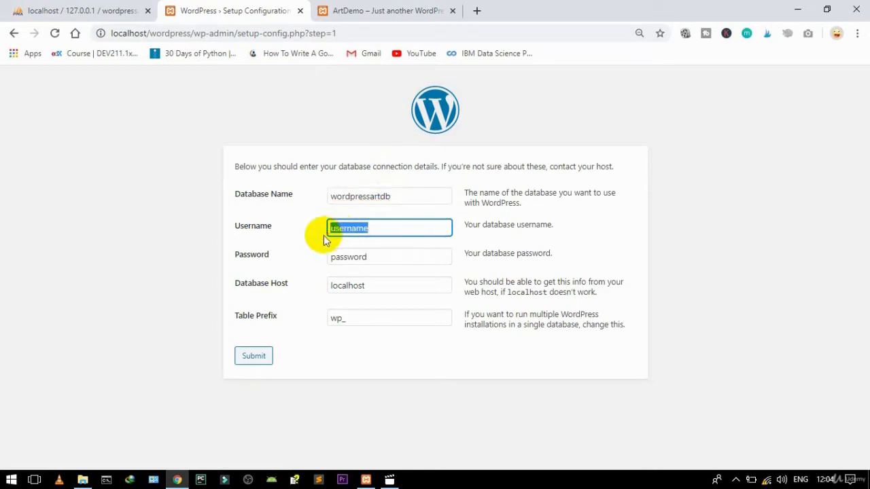
text(root)
drag(381, 256, 283, 271)
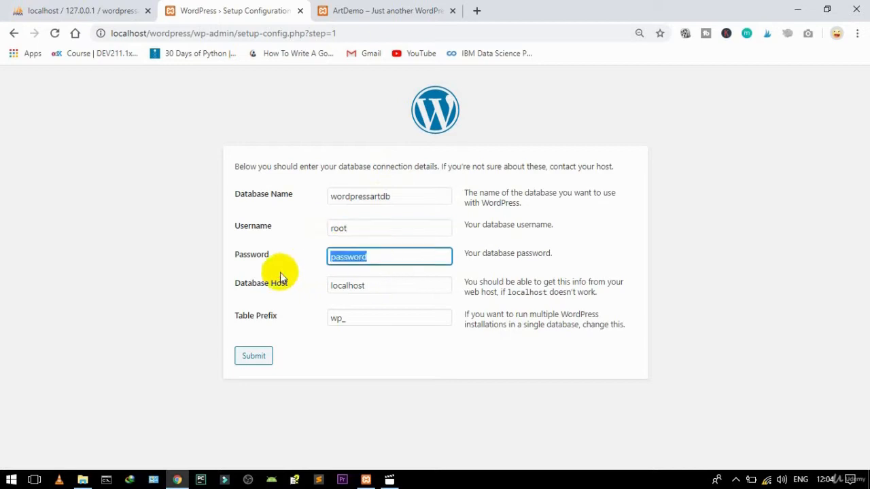
key(BackSpace)
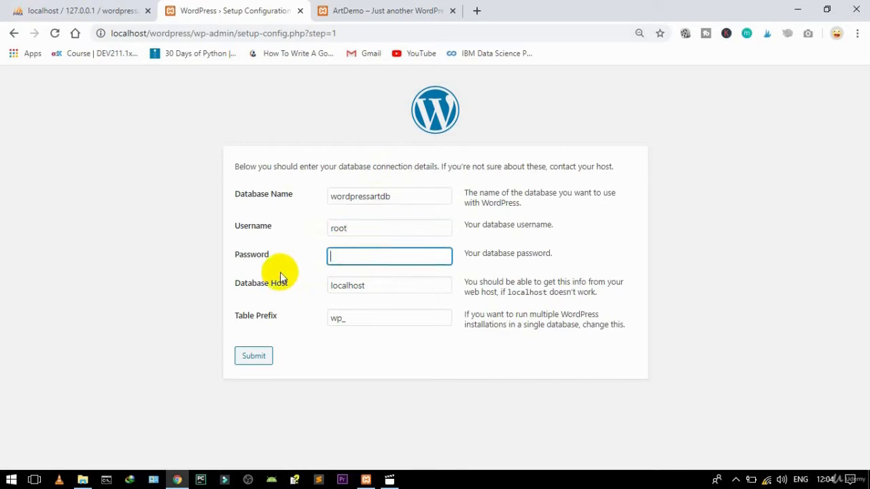
click(255, 358)
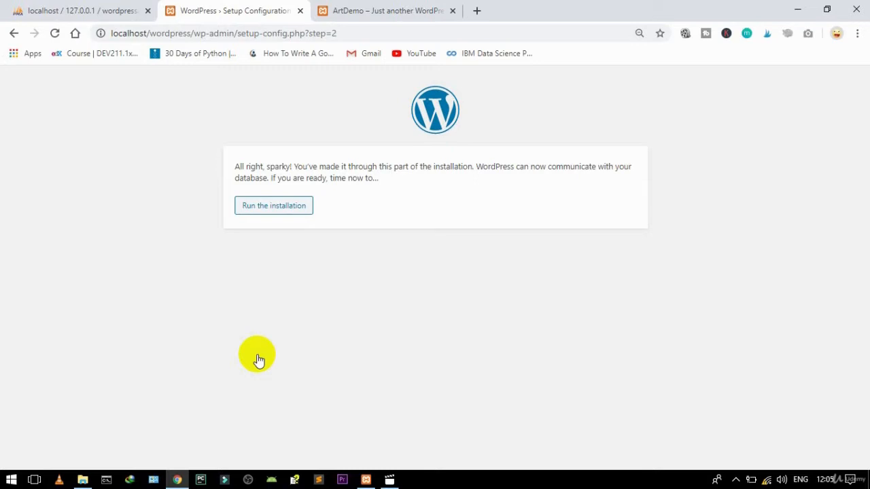
Step: Title the site ArtDemo and enter the admin username
click(268, 210)
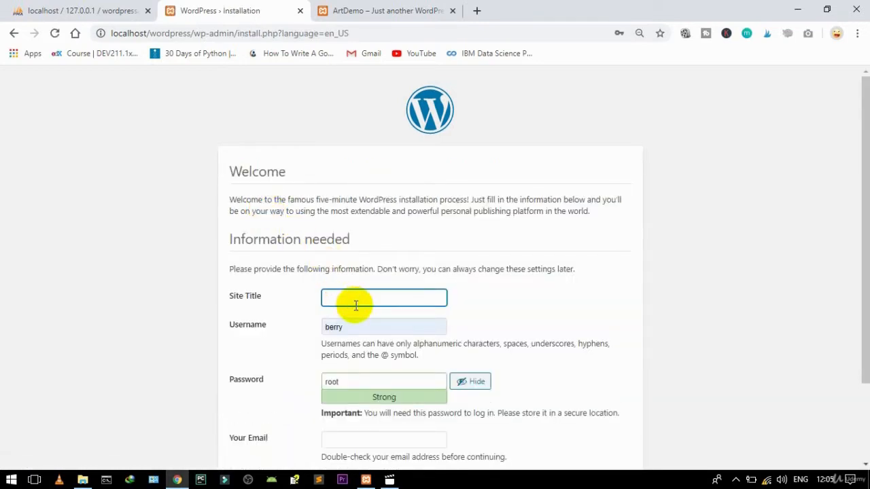
text(ArtDe)
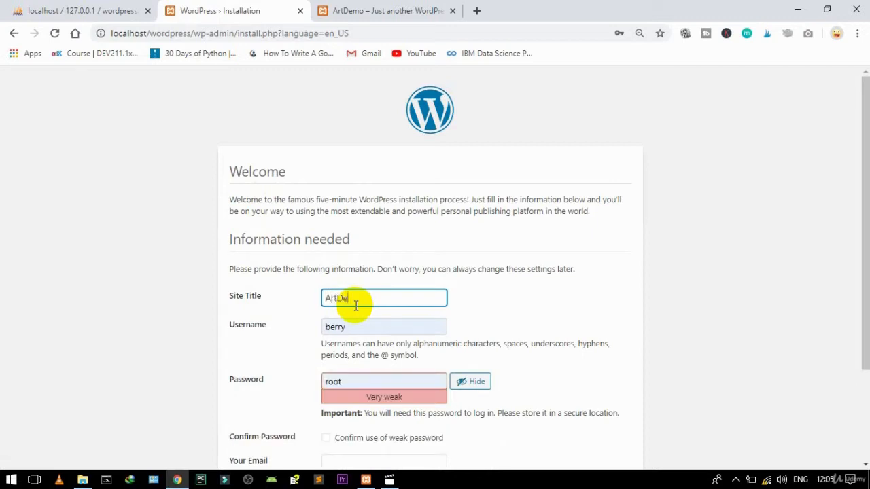
text(mo)
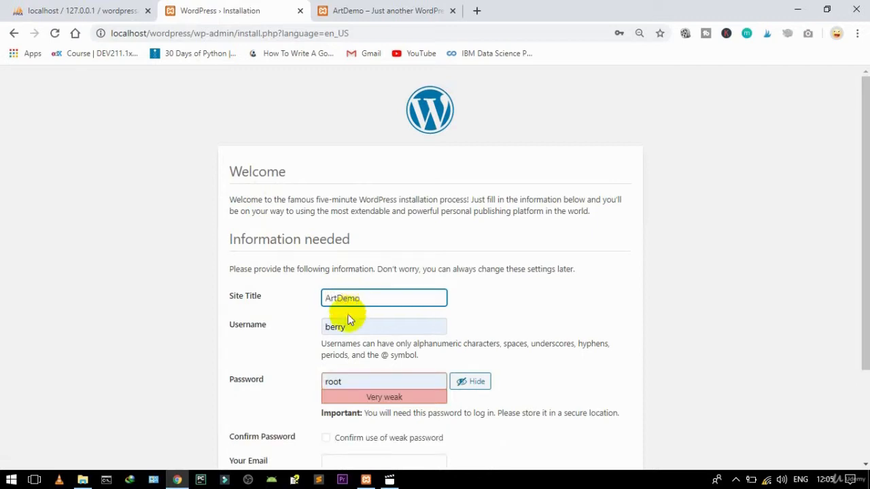
double_click(340, 329)
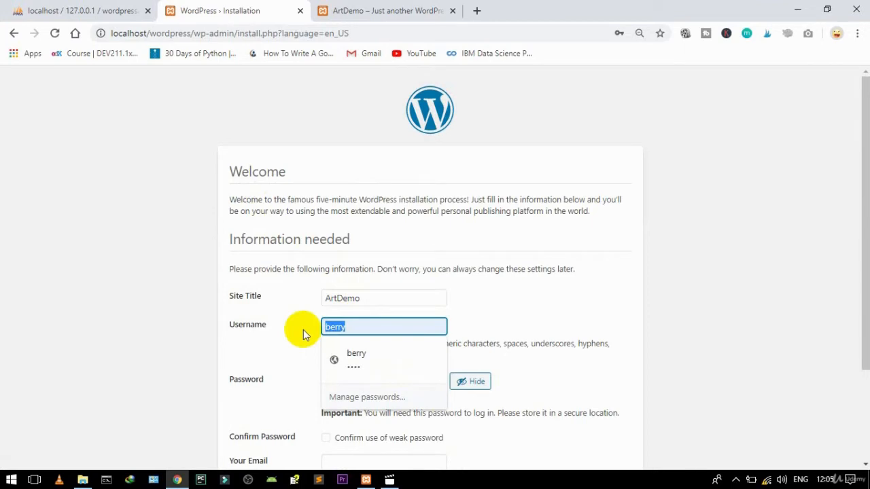
text(Ce)
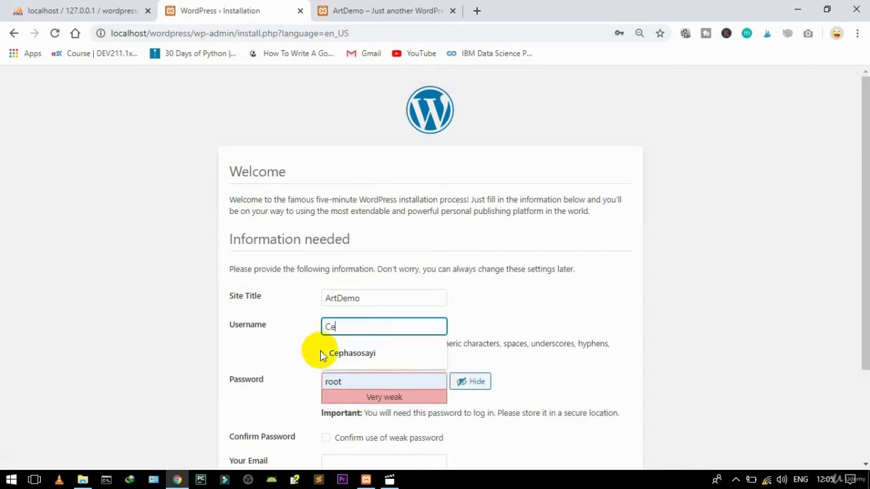
click(326, 352)
click(332, 328)
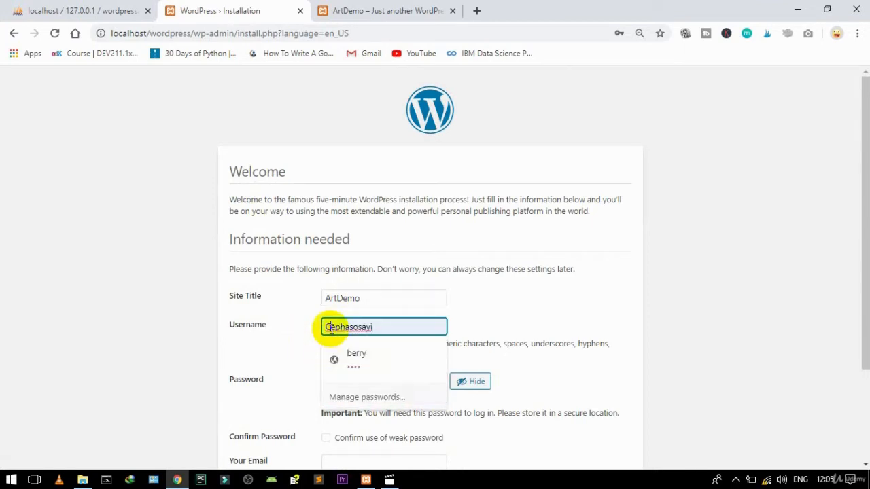
click(300, 357)
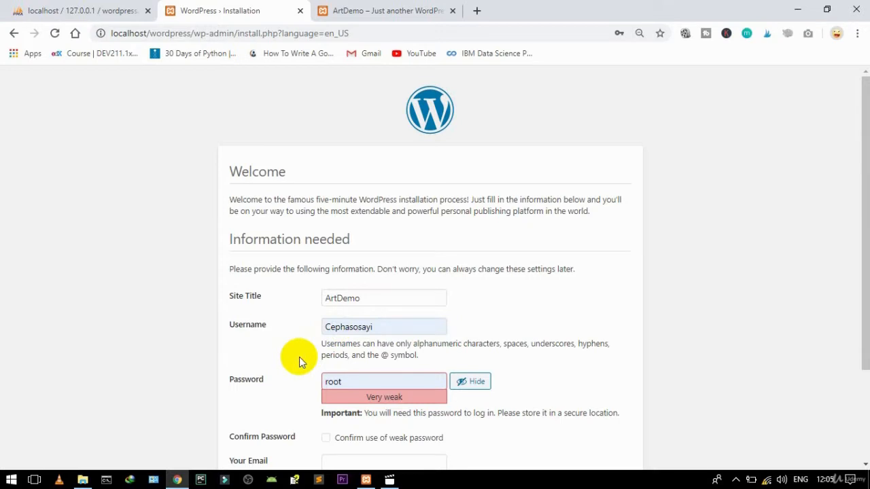
Step: Set a weak admin password, confirm its use, and attempt the install
click(342, 380)
click(476, 382)
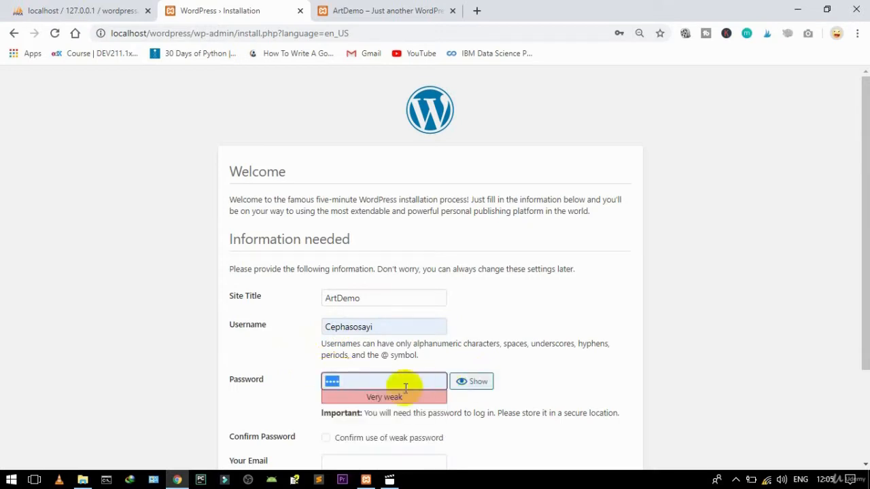
text(••••••)
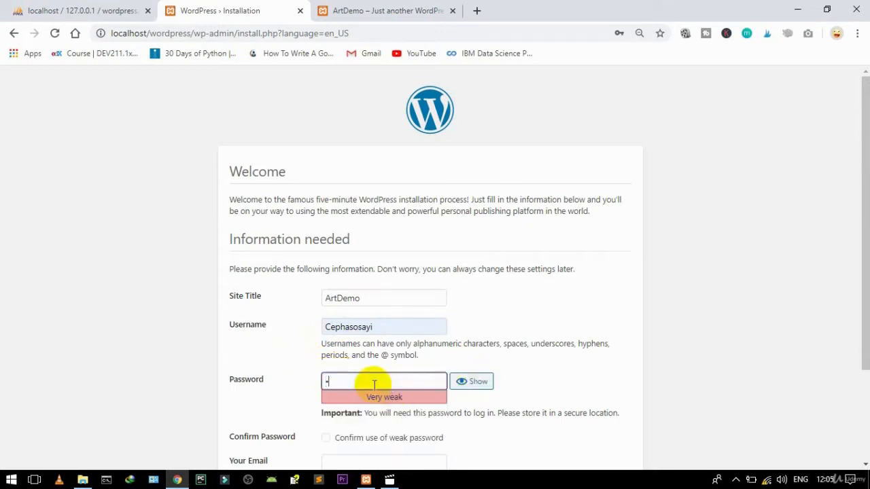
text(••)
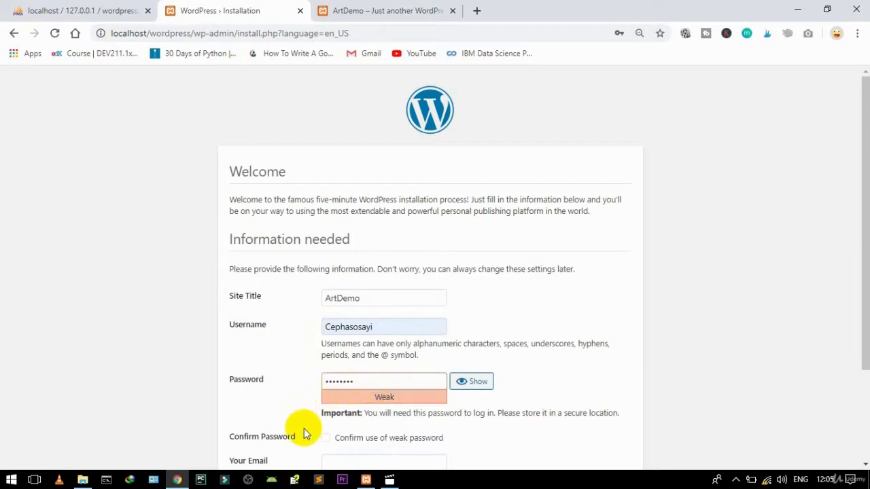
click(326, 438)
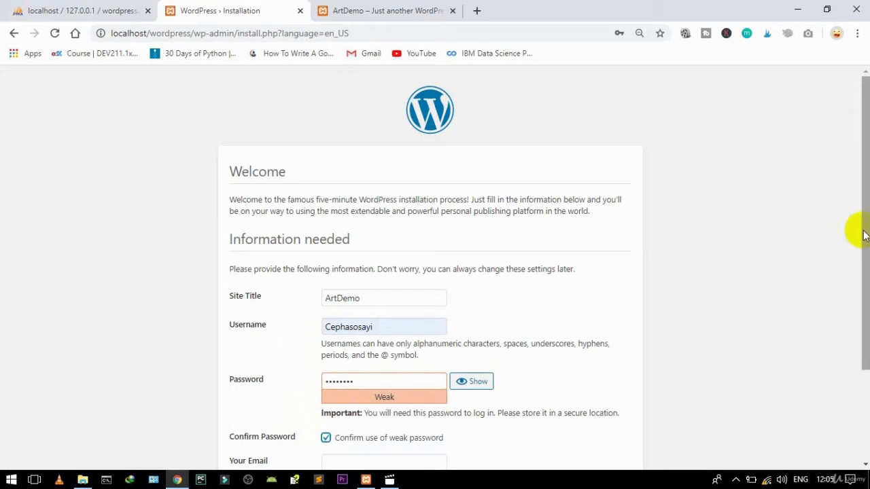
click(868, 311)
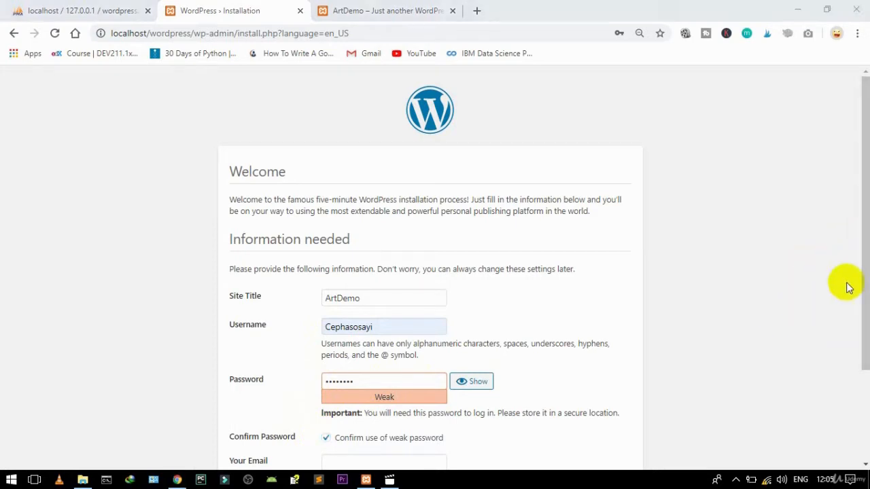
click(868, 379)
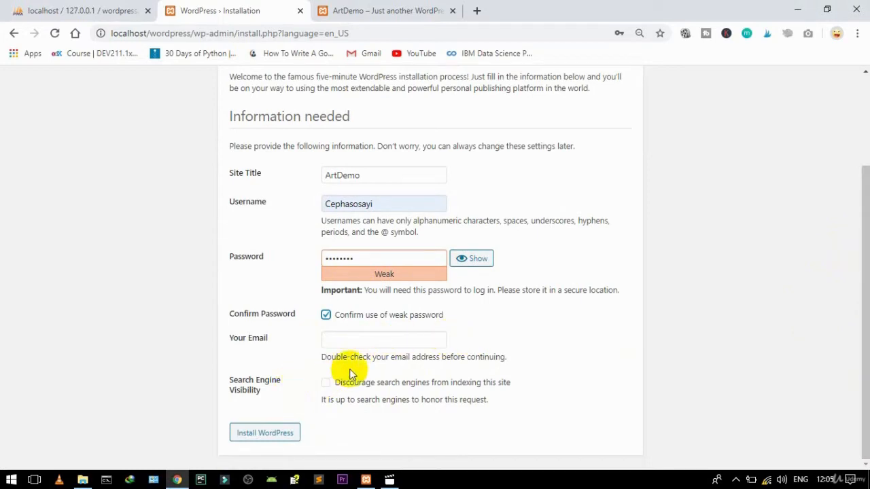
click(271, 433)
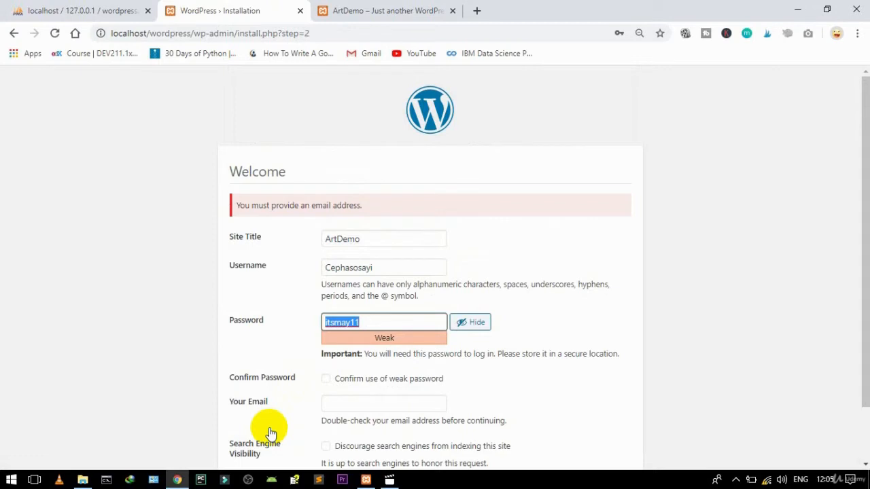
Step: Re-confirm the weak password, fill the admin e-mail from autofill, and install WordPress
click(467, 323)
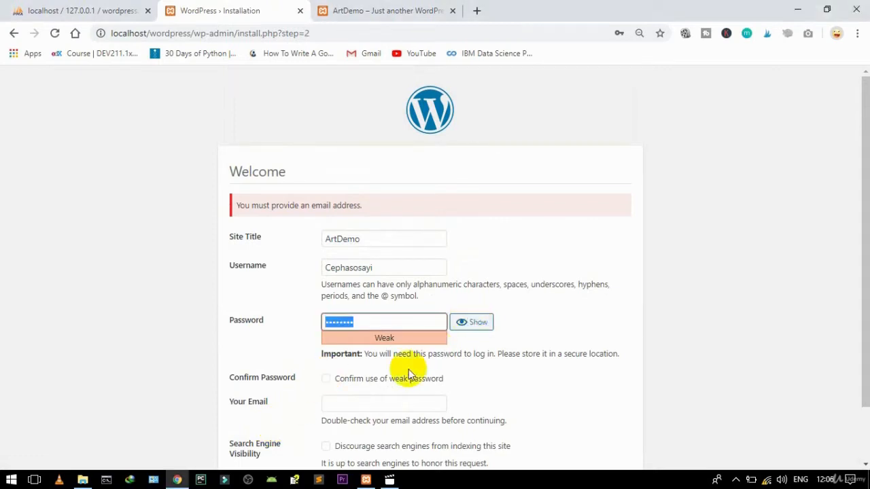
click(328, 380)
click(368, 405)
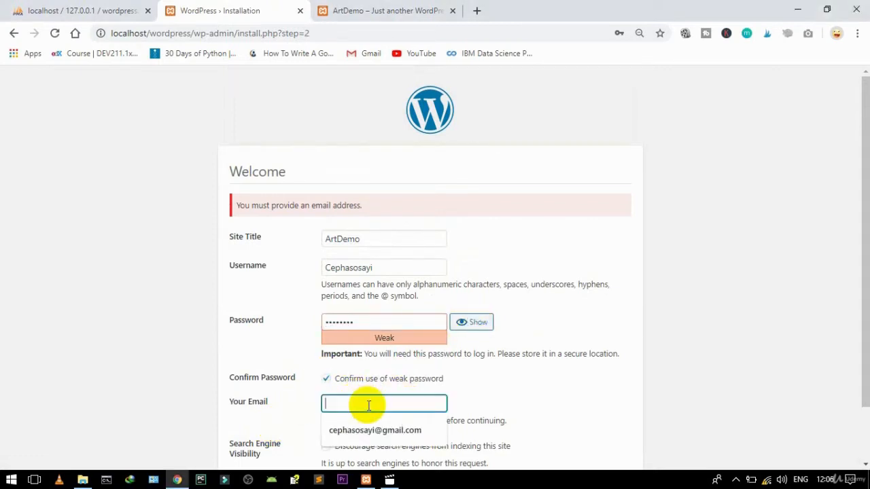
click(367, 431)
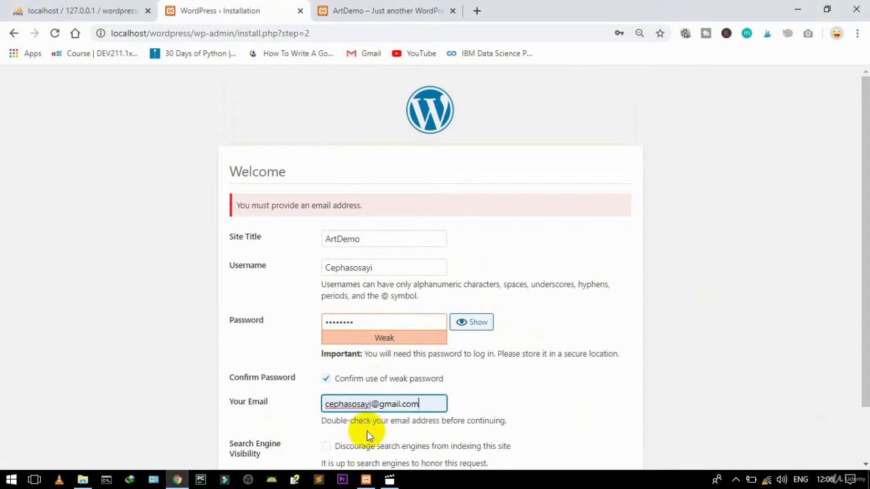
click(869, 380)
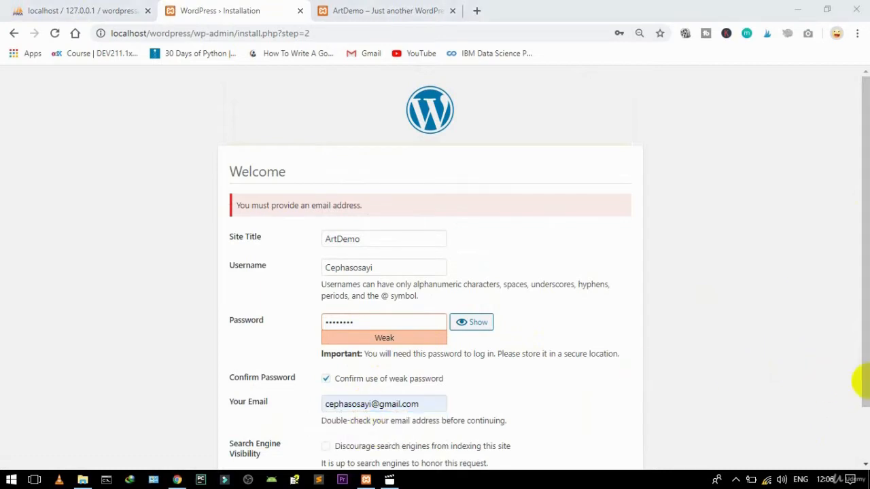
click(865, 422)
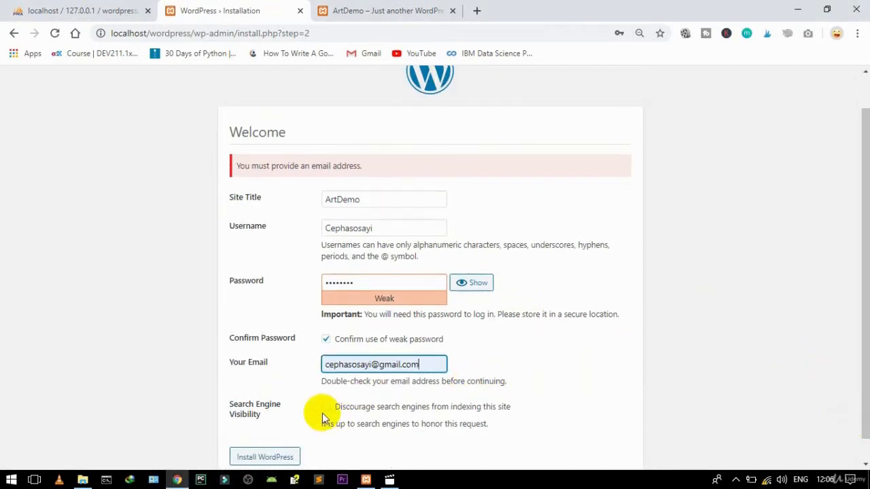
click(276, 457)
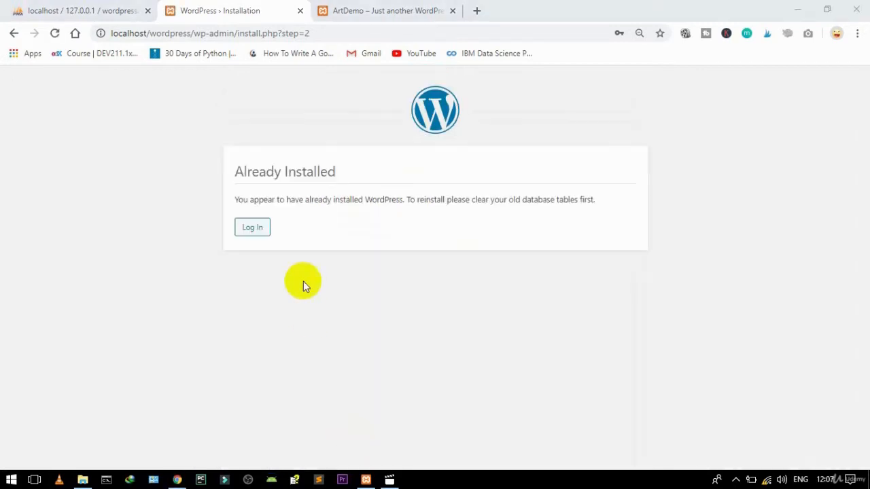
Step: Log in with the administrator's username and password, with Remember Me ticked
click(252, 231)
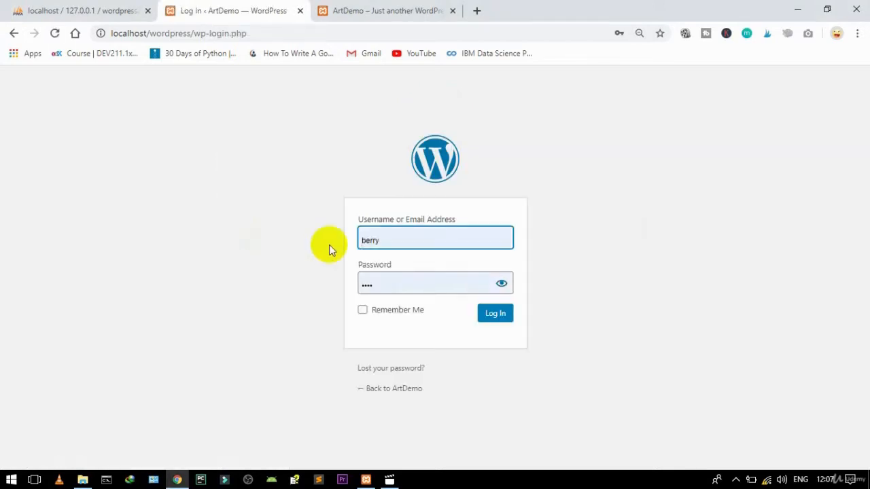
click(389, 235)
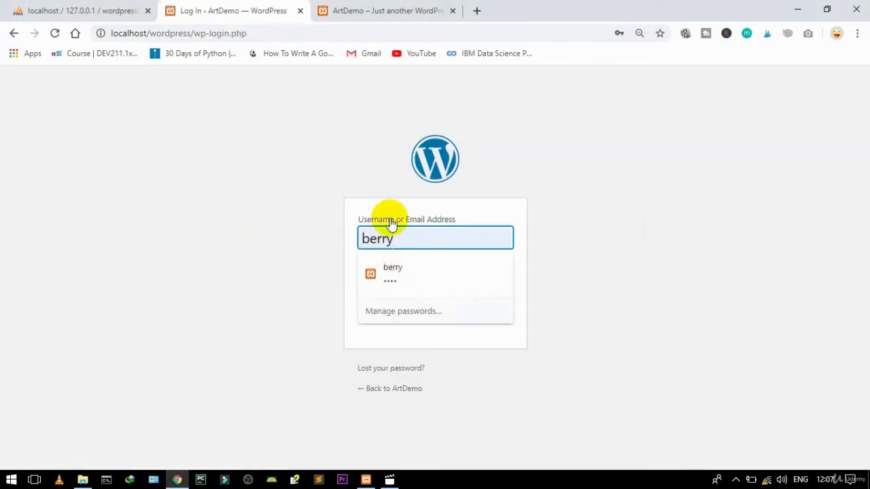
key(BackSpace)
key(BackSpace)
key(BackSpace)
key(BackSpace)
key(BackSpace)
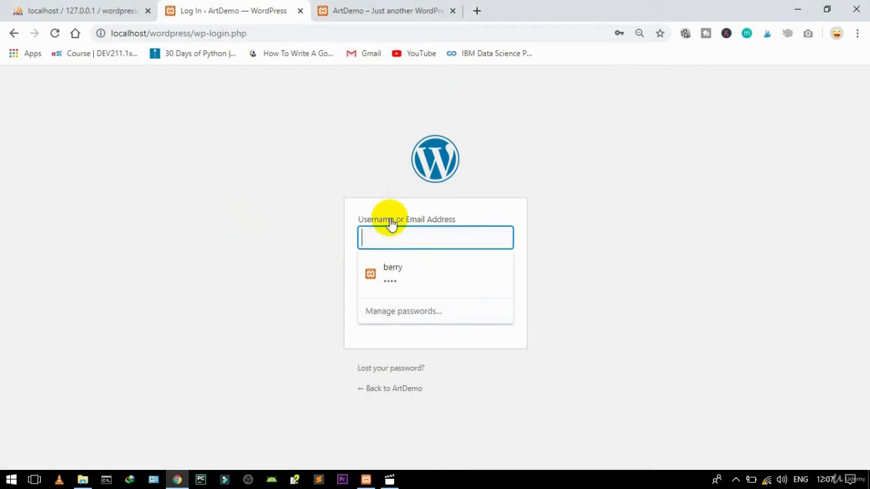
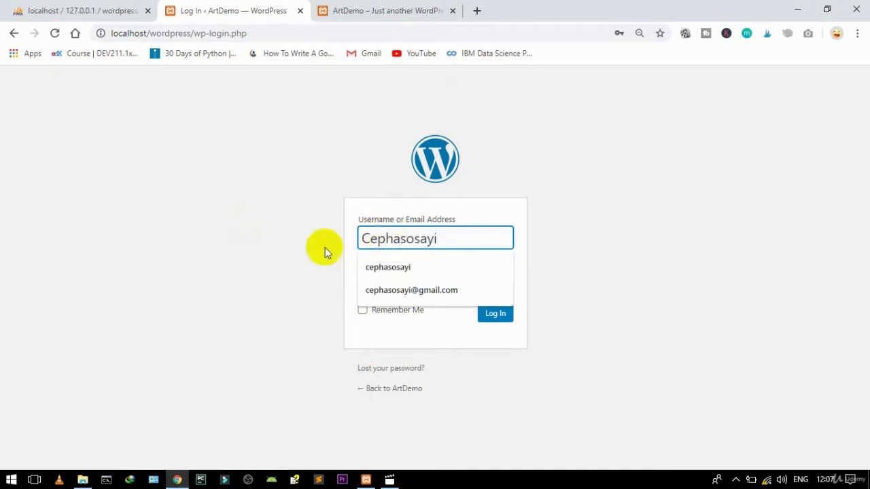
key(Tab)
double_click(394, 283)
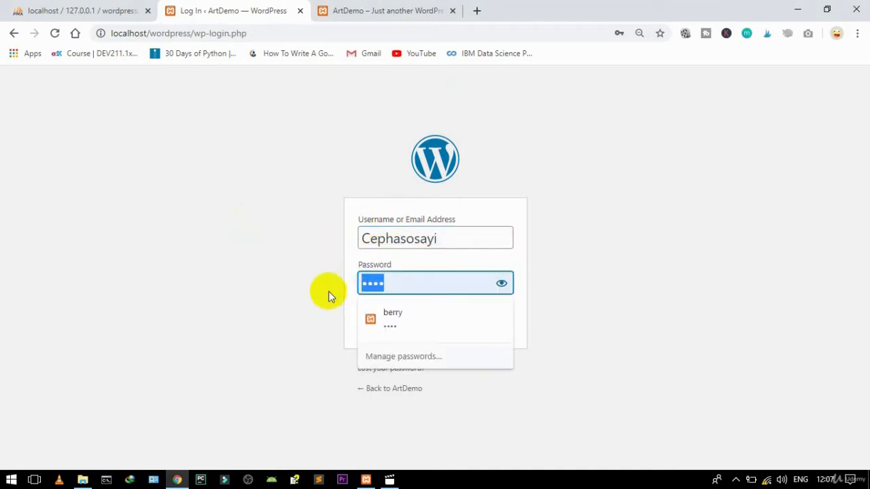
text(******)
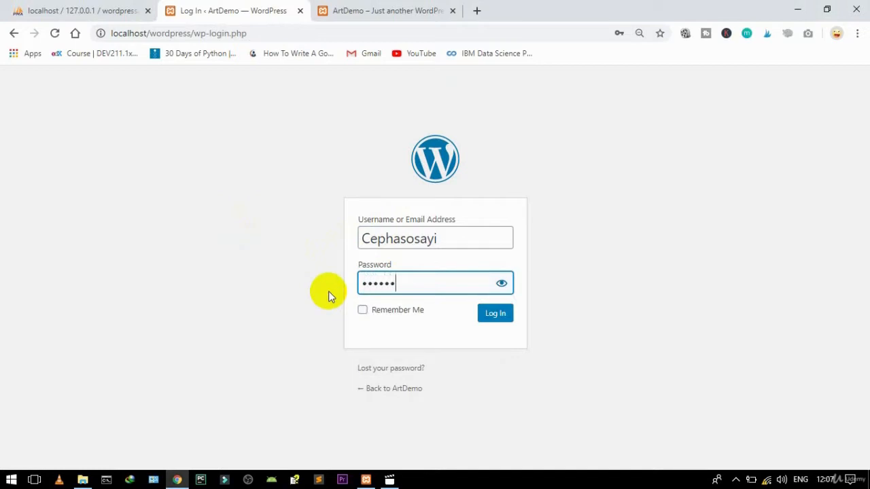
text(**)
click(362, 310)
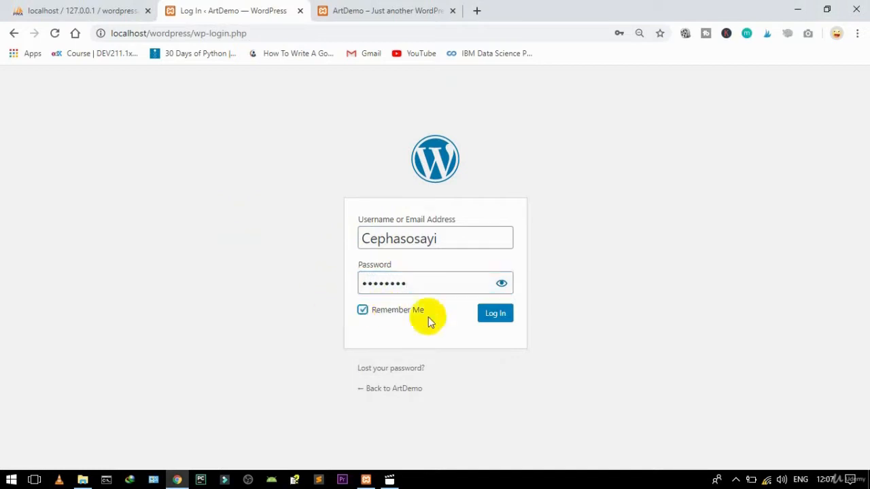
click(490, 315)
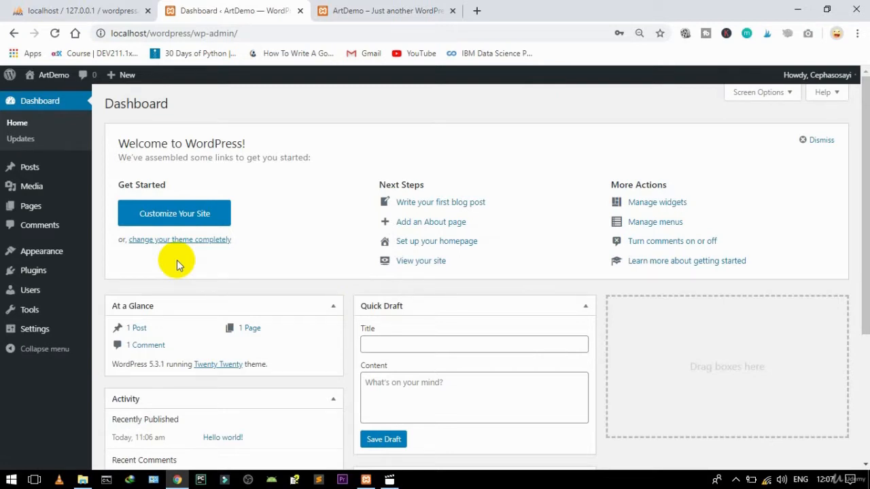
Step: Bulk-deactivate all installed plugins, Akismet Anti-Spam and Hello Dolly
mouse_move(61, 272)
click(107, 275)
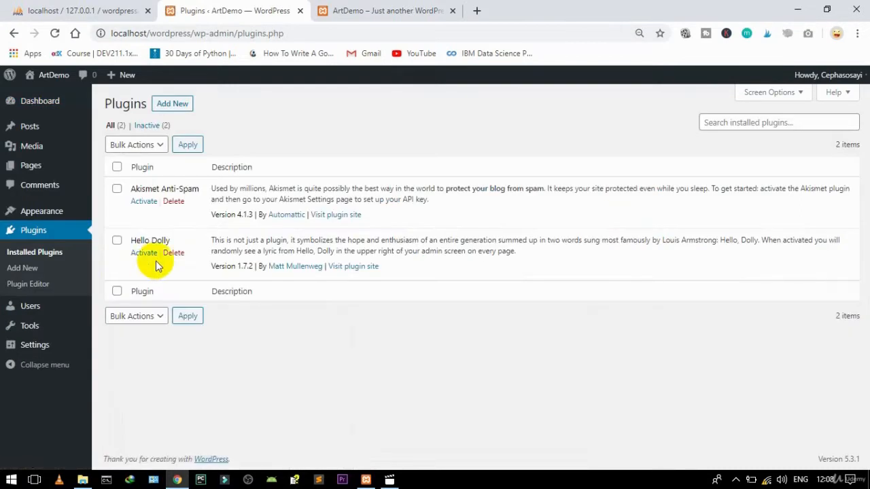
click(116, 167)
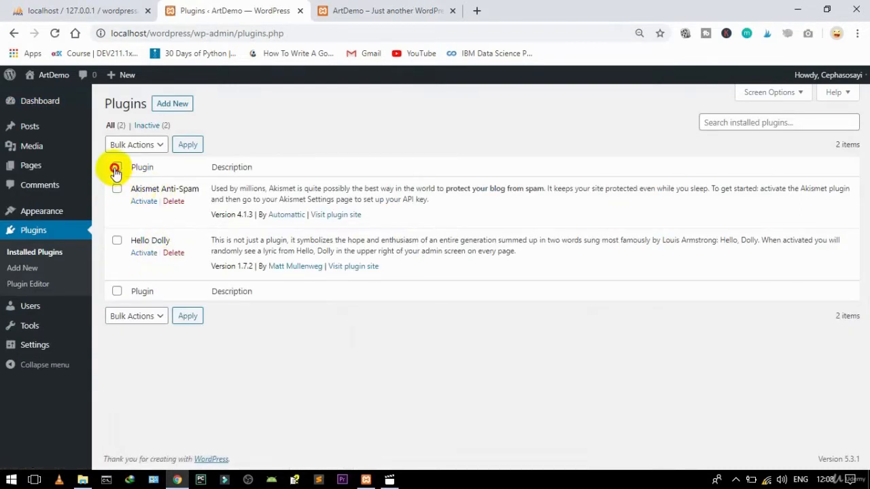
click(153, 146)
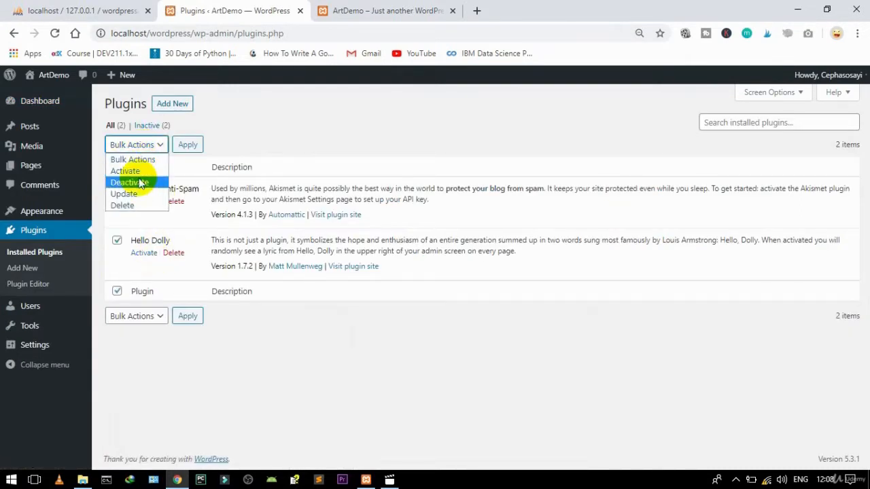
click(139, 183)
click(186, 145)
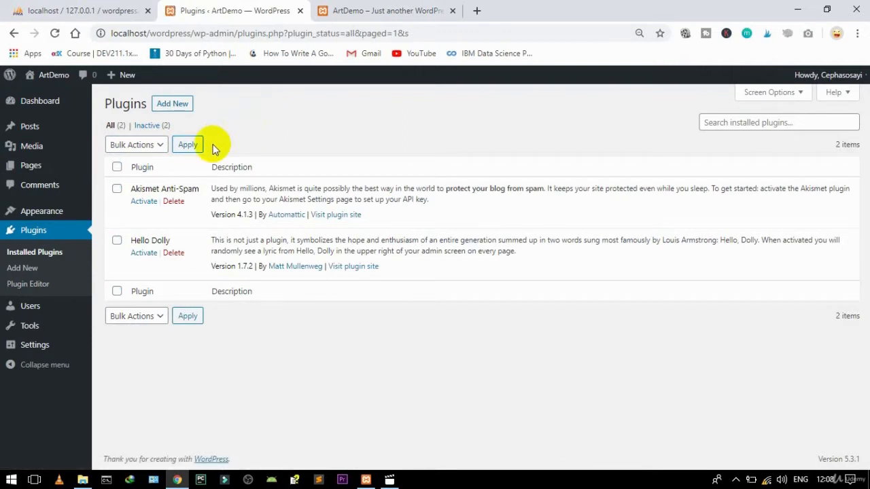
Step: Bulk-delete both plugins and confirm removing their data
click(116, 168)
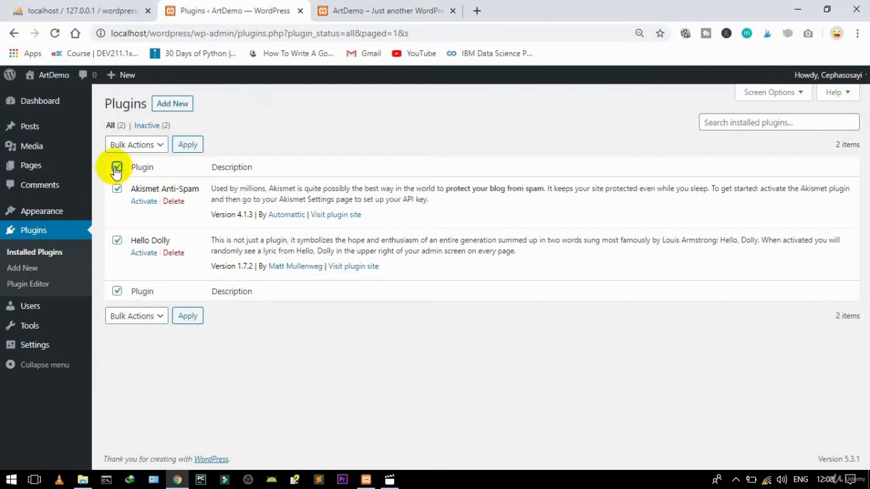
click(148, 144)
click(139, 206)
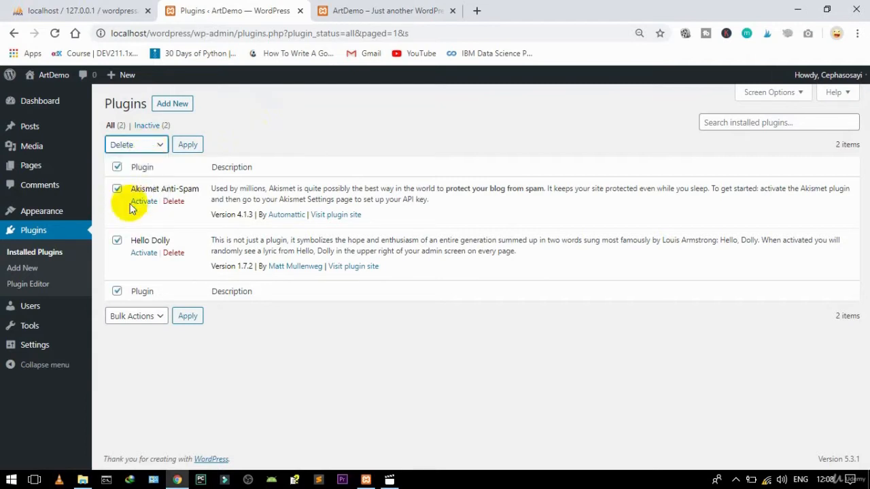
click(187, 144)
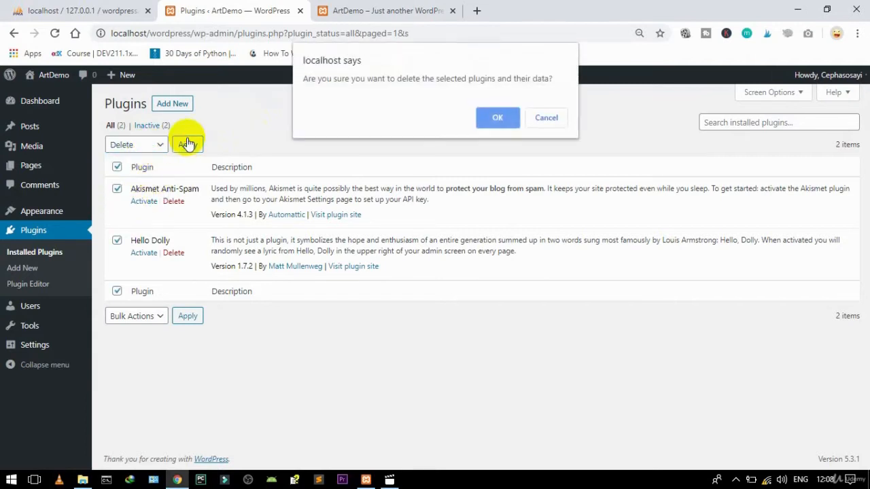
click(480, 125)
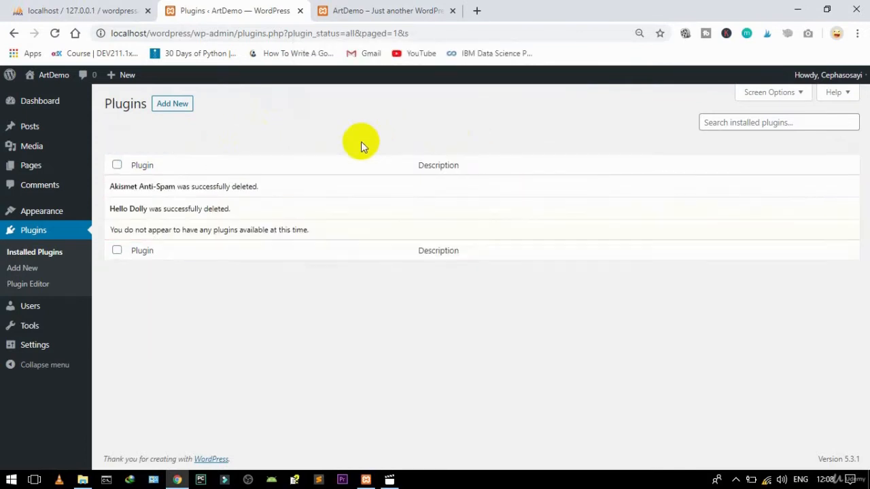
mouse_move(60, 215)
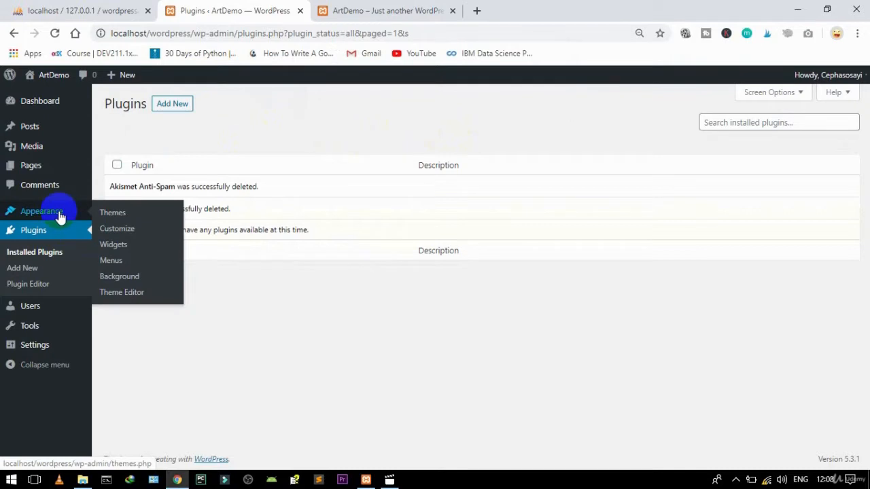
Step: Delete the Twenty Nineteen theme from the installed themes
click(112, 216)
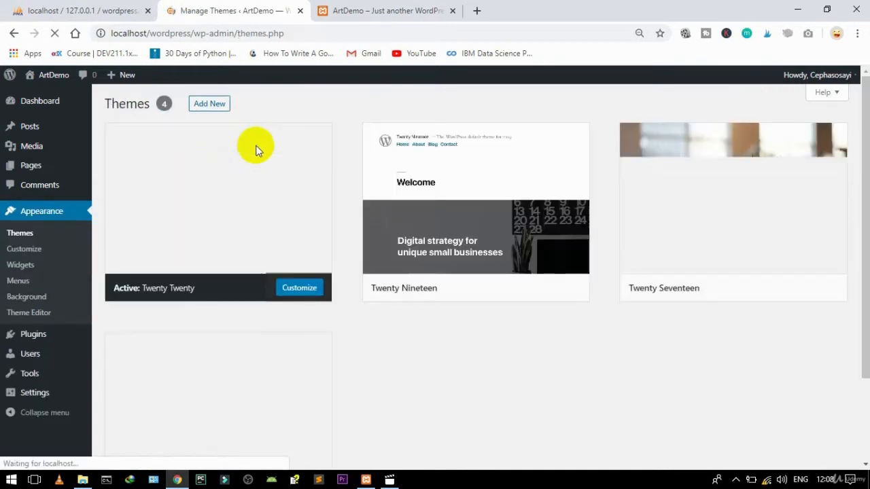
mouse_move(417, 272)
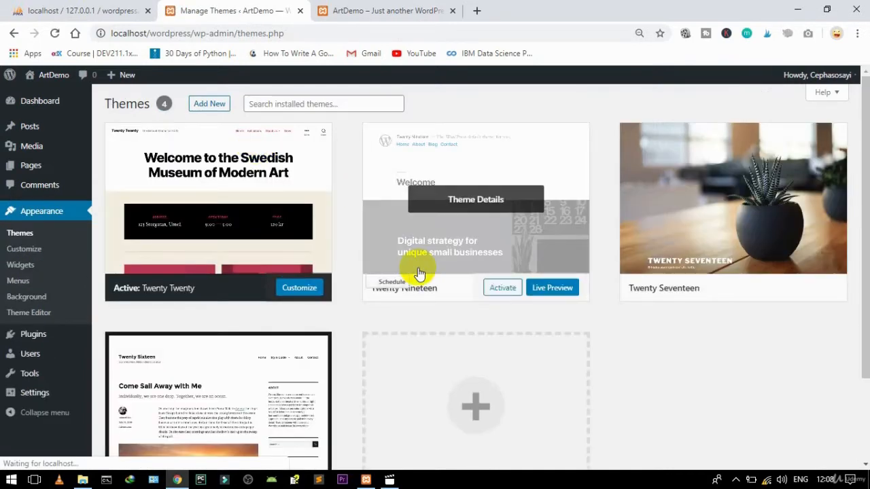
click(443, 243)
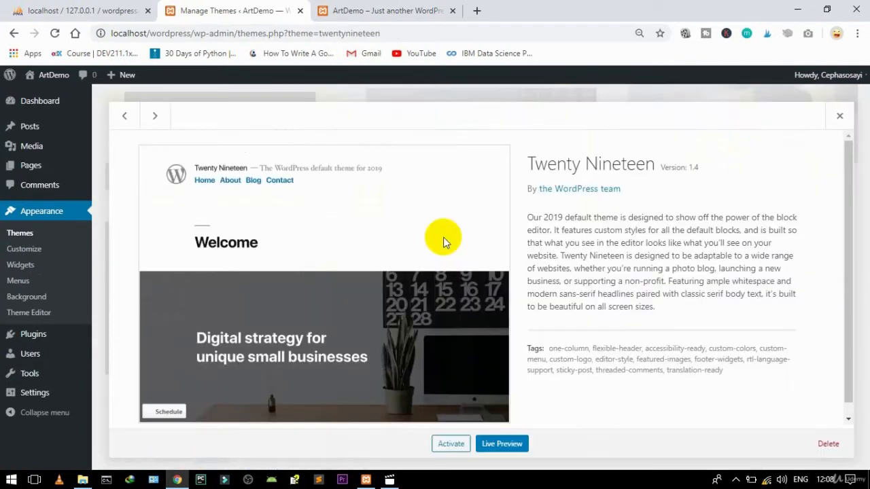
click(824, 444)
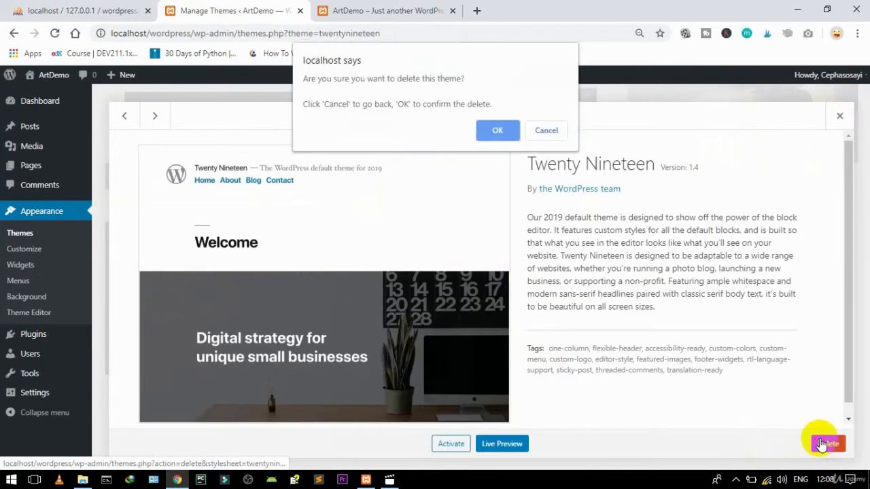
click(487, 133)
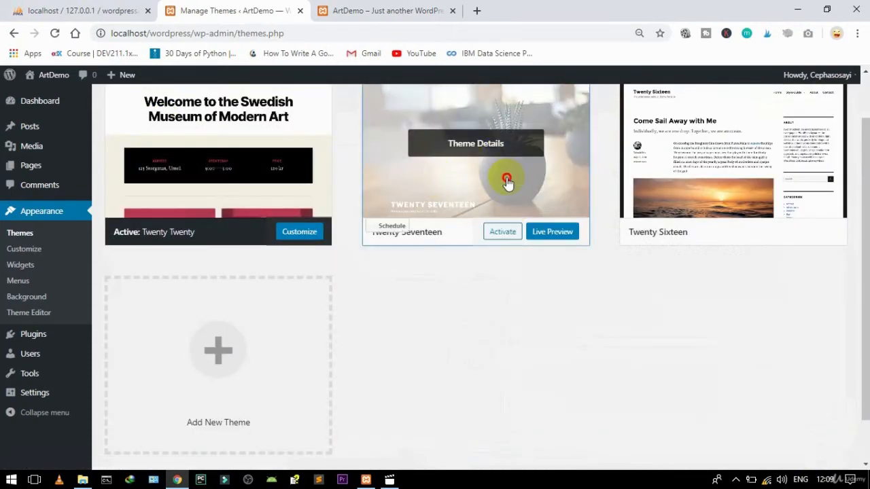
Step: Delete the Twenty Seventeen and Twenty Sixteen themes
click(507, 191)
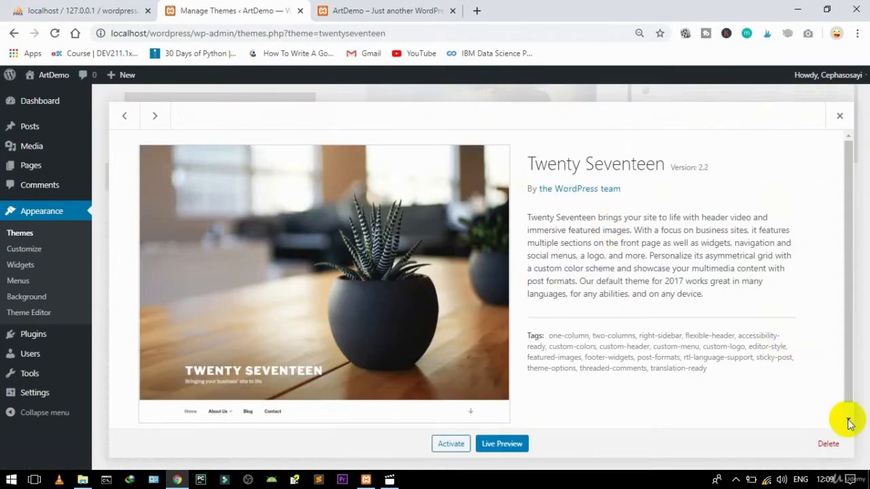
click(835, 447)
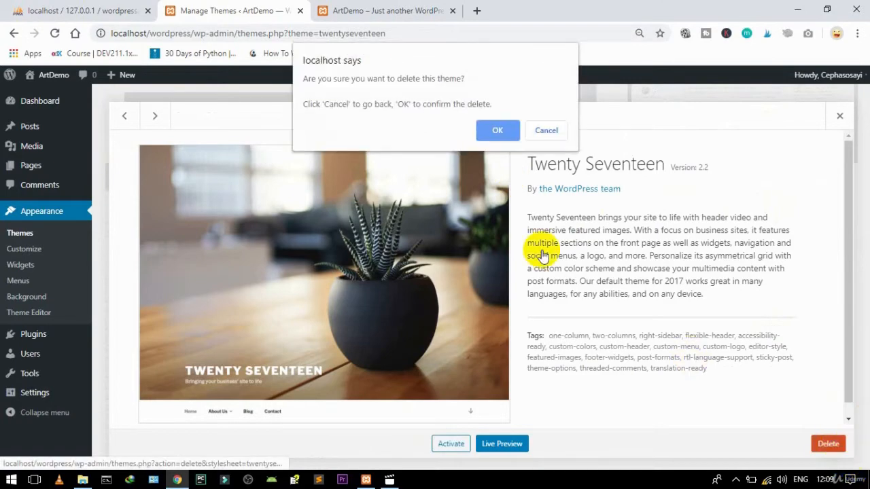
click(497, 136)
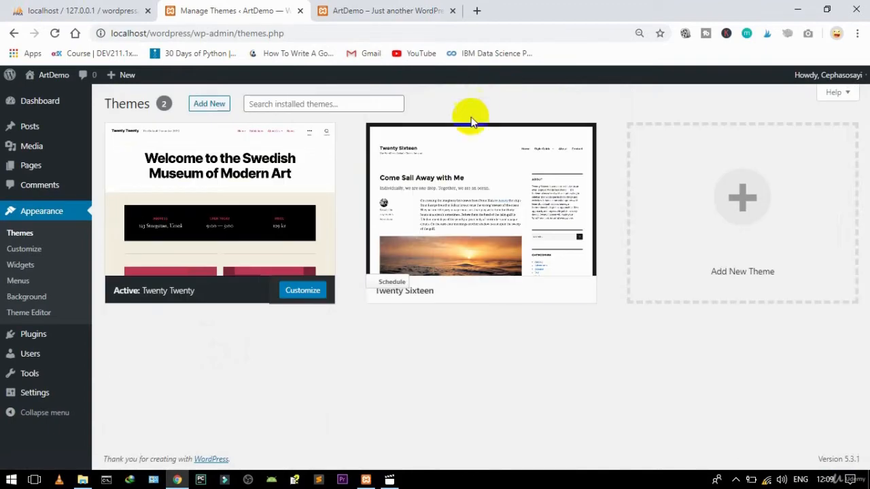
click(476, 217)
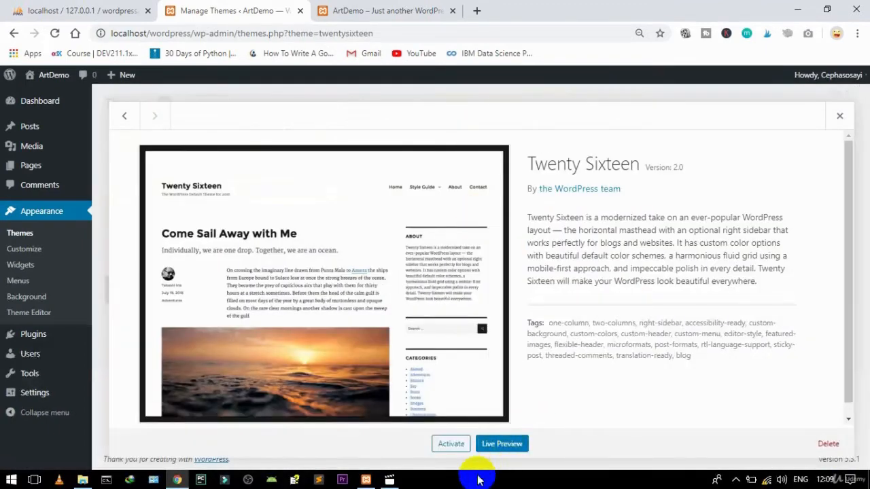
click(828, 445)
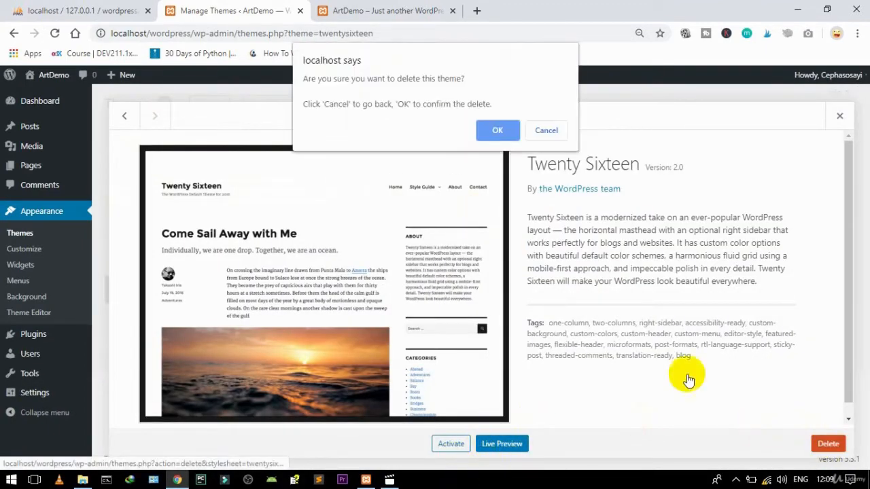
click(497, 131)
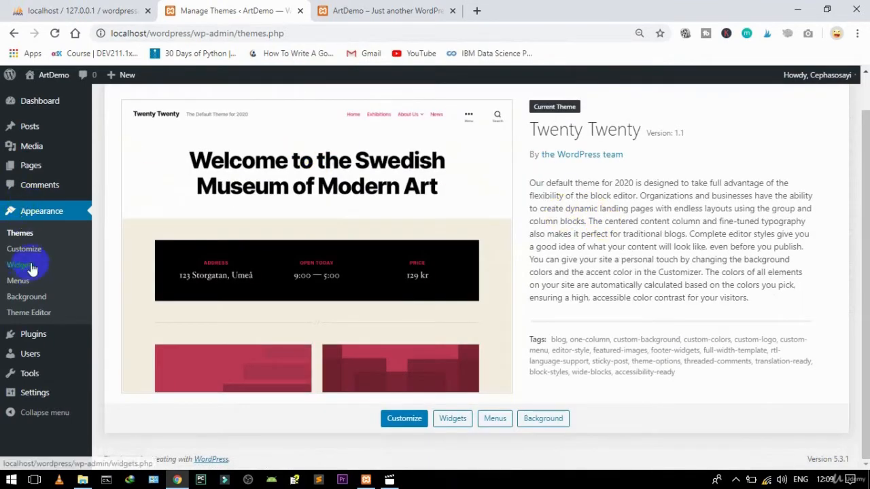
mouse_move(45, 365)
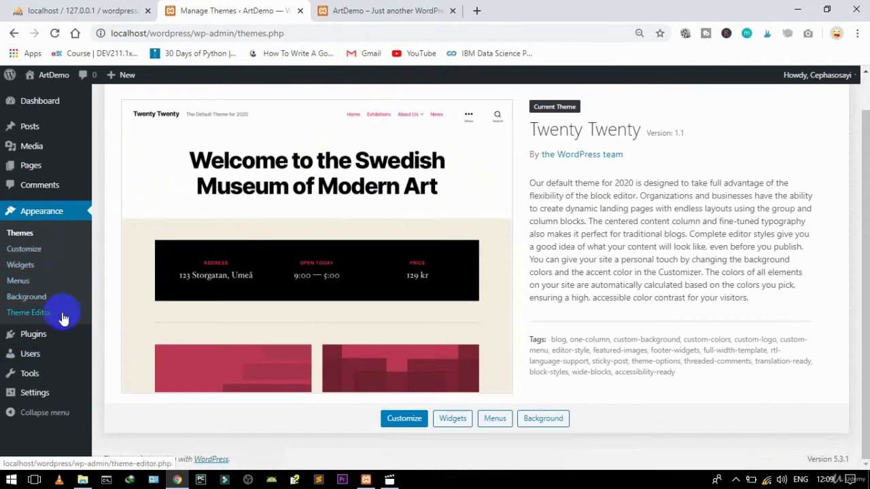
Step: Bulk-activate all six installed plugins, then go to the Themes list
mouse_move(34, 334)
click(111, 338)
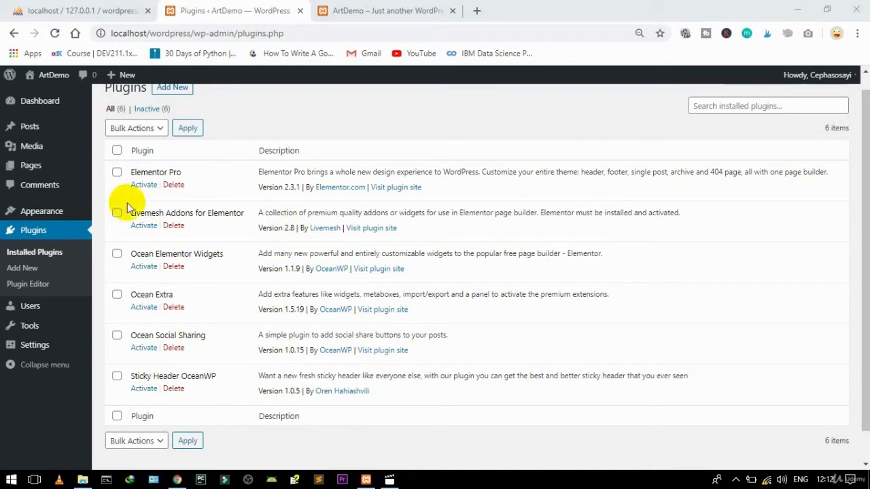
click(117, 151)
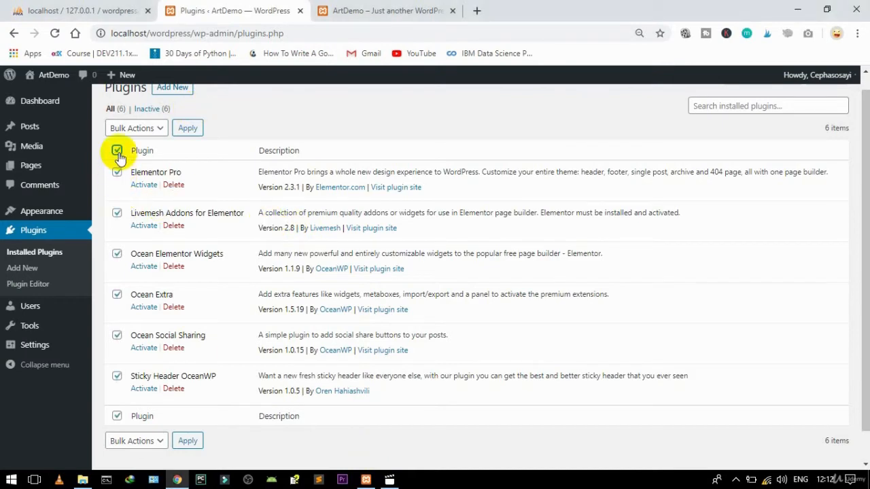
click(155, 130)
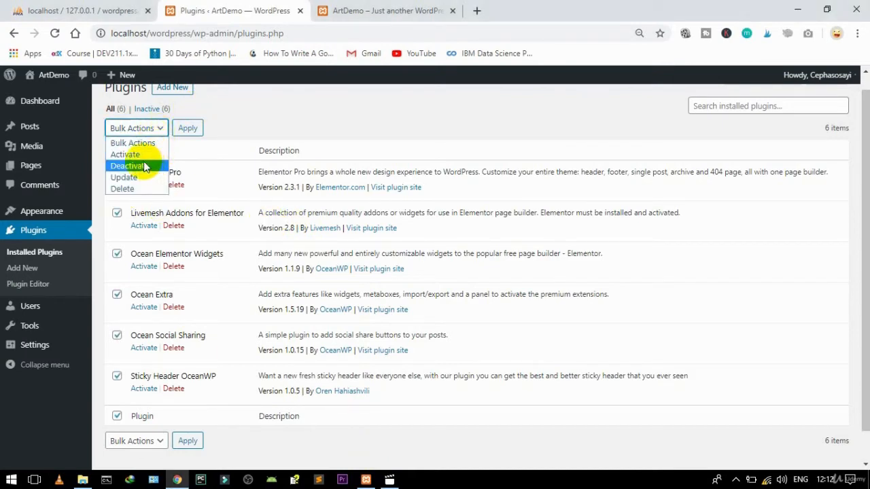
click(139, 154)
click(188, 129)
mouse_move(78, 212)
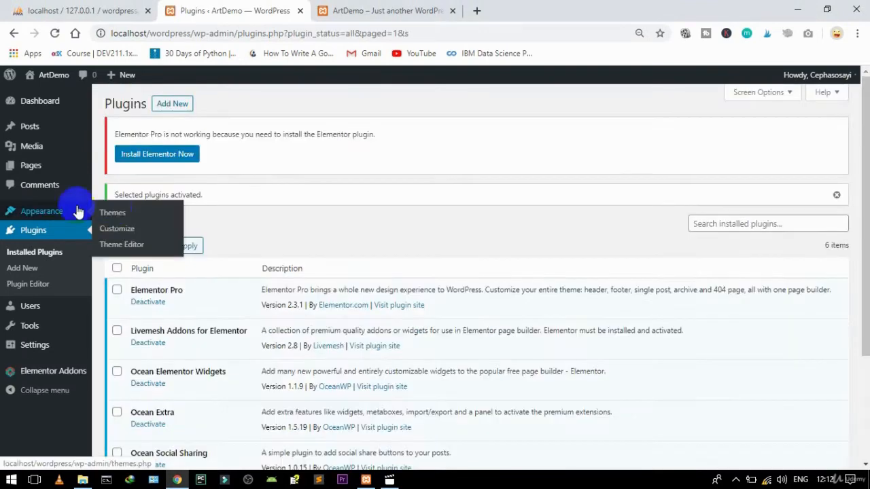
click(112, 213)
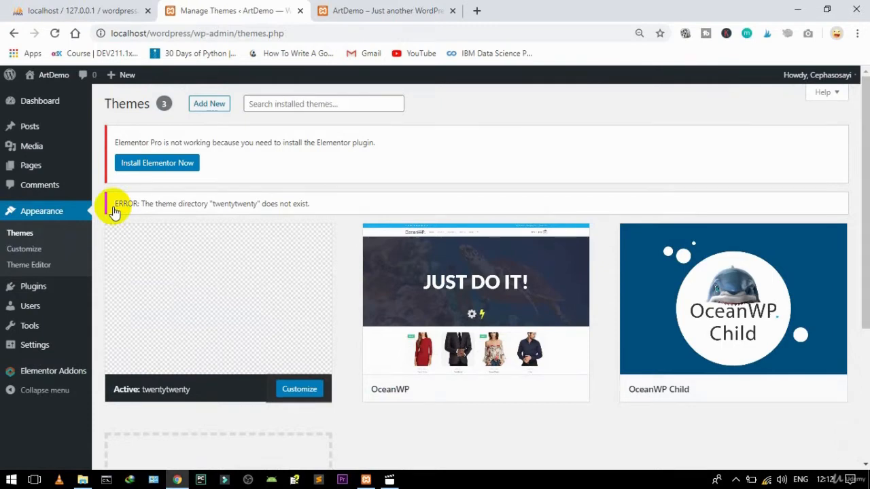
Step: Activate the OceanWP Child theme and install the missing Elementor plugin
mouse_move(718, 324)
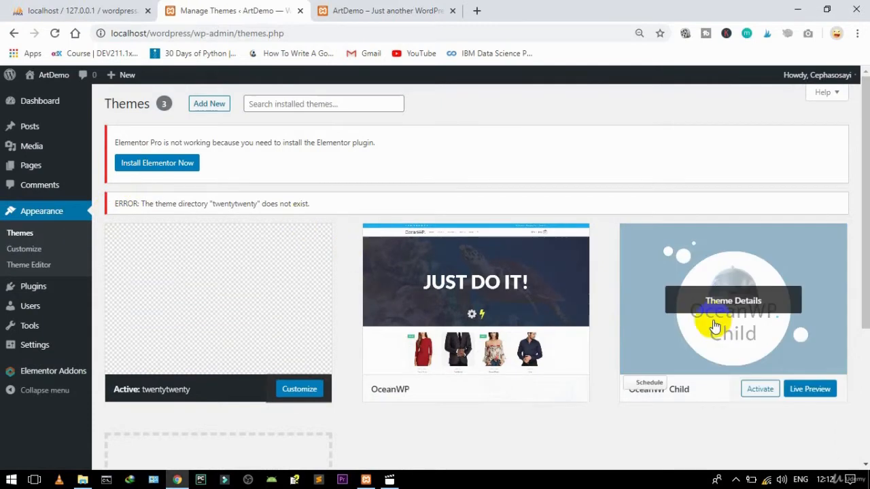
click(761, 399)
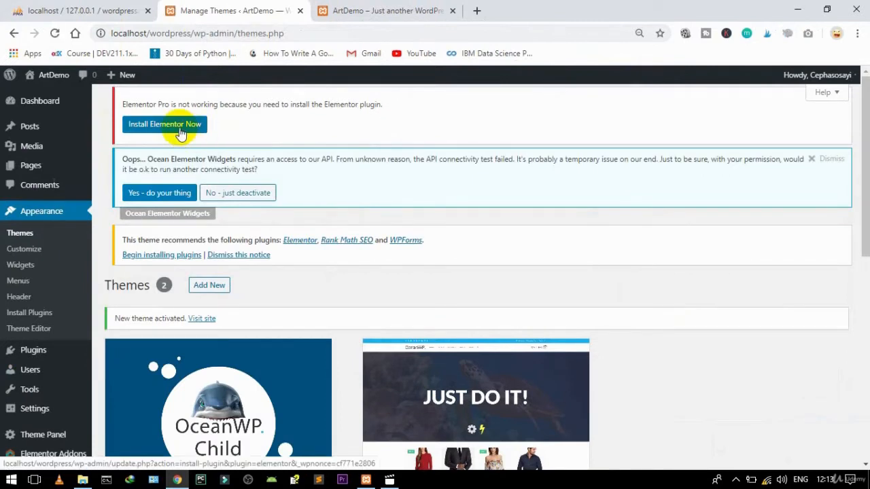
click(180, 133)
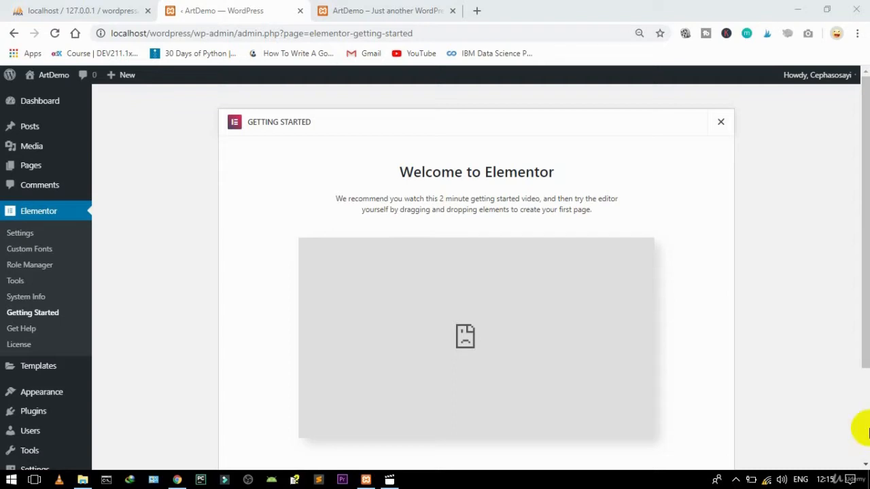
scroll(863, 428, down, 2)
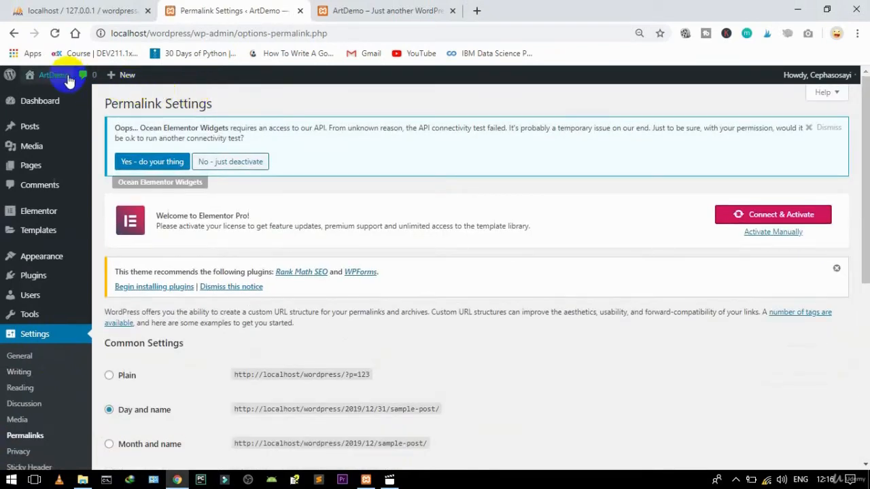
Step: Open the live site in a new tab and view the Hello world! post
mouse_move(53, 80)
right_click(45, 97)
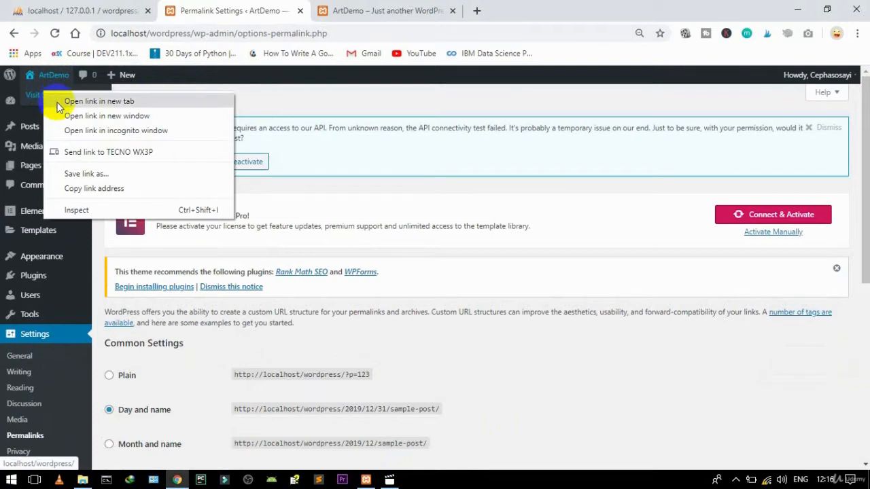
click(75, 102)
drag(866, 145, 868, 219)
click(378, 10)
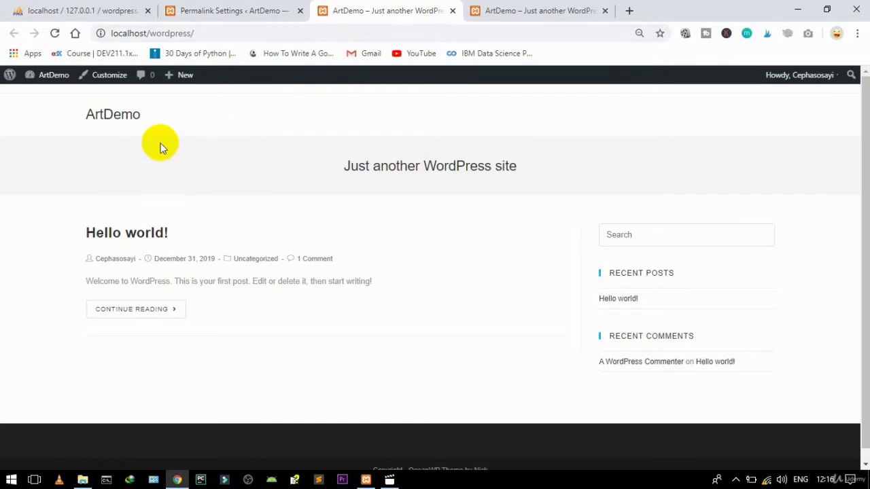
click(139, 234)
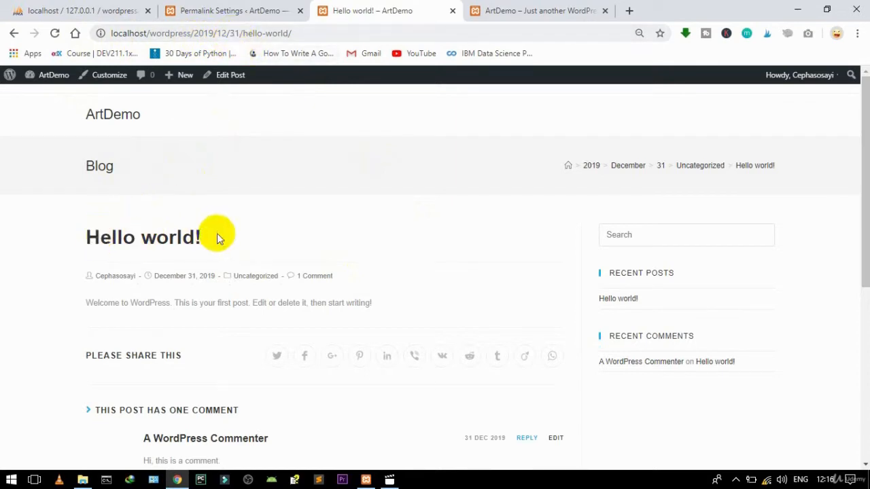
Step: Switch permalinks to Post name, save, and reload the post to confirm /hello-world/
click(220, 7)
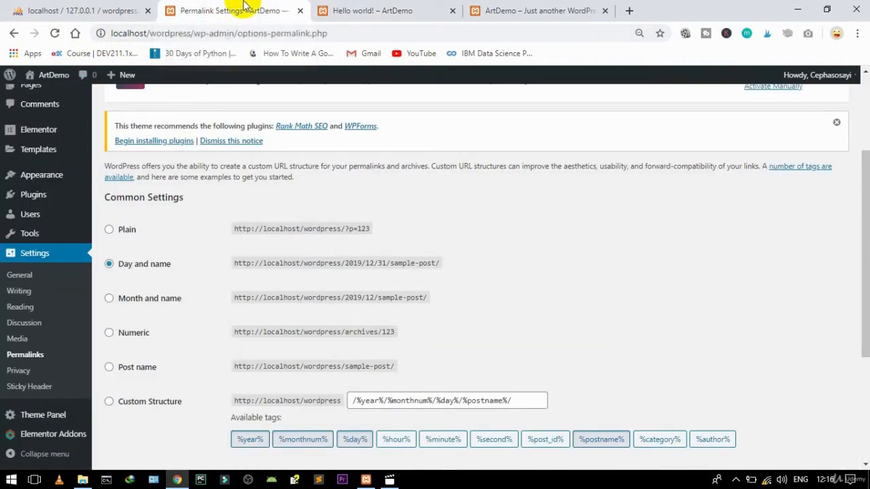
click(124, 375)
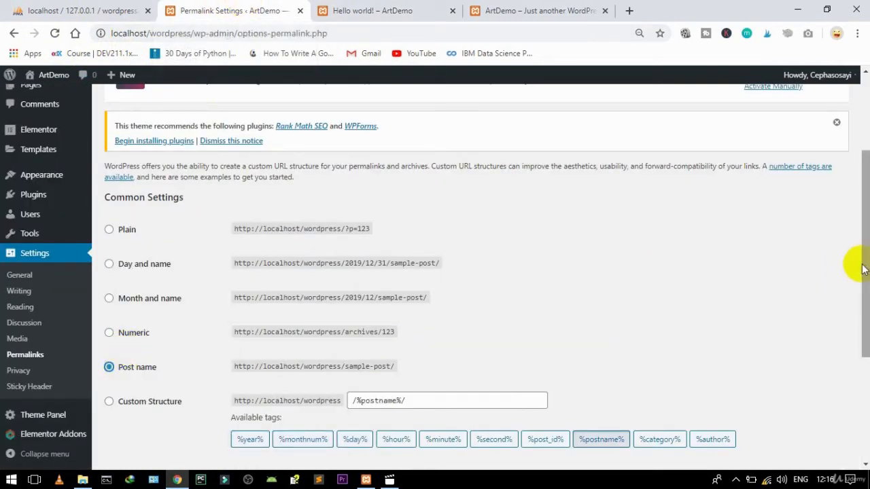
drag(854, 262, 865, 396)
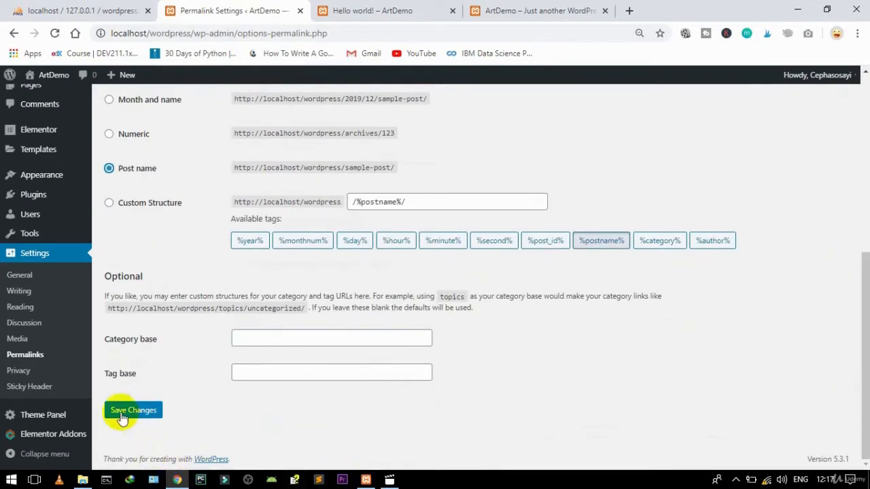
click(126, 411)
click(375, 19)
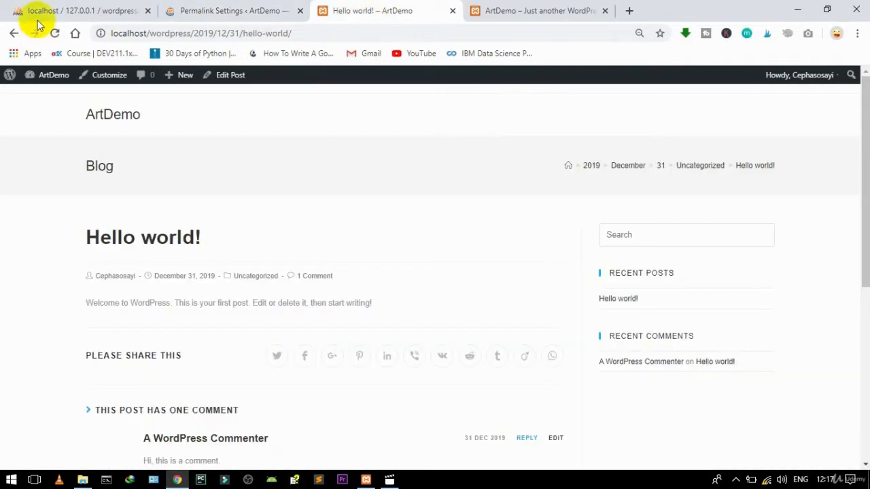
click(55, 34)
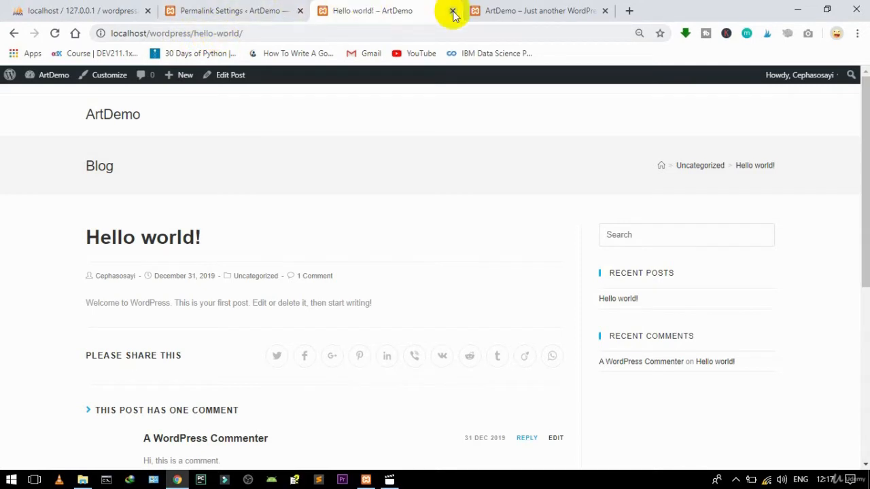
click(255, 8)
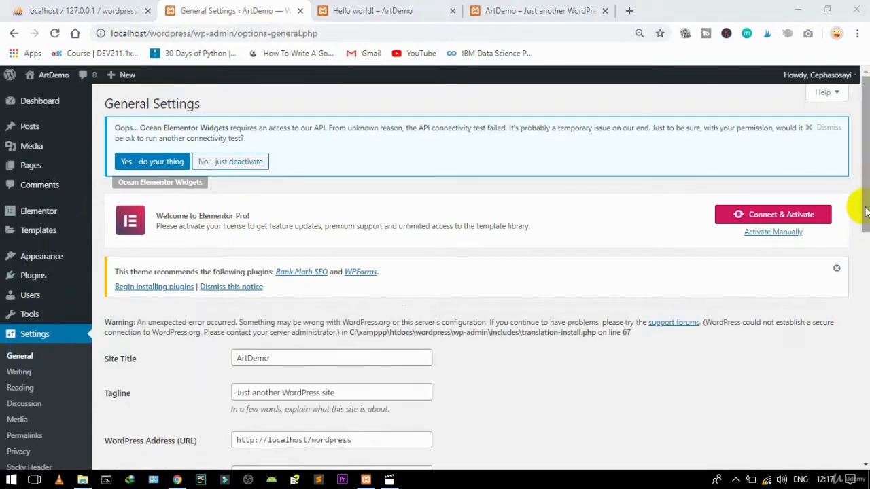
Step: Try typing 'Art Lives on' as the tagline, then erase it, leaving it unchanged
drag(865, 211, 863, 258)
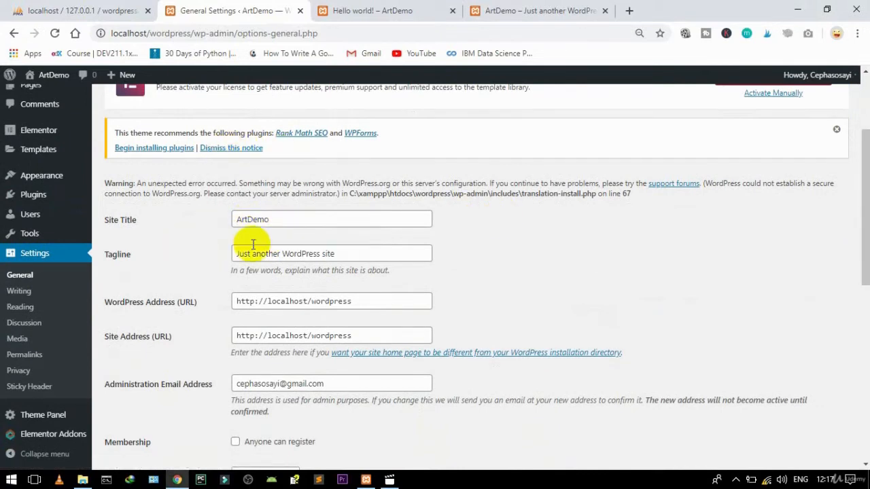
drag(334, 253, 225, 271)
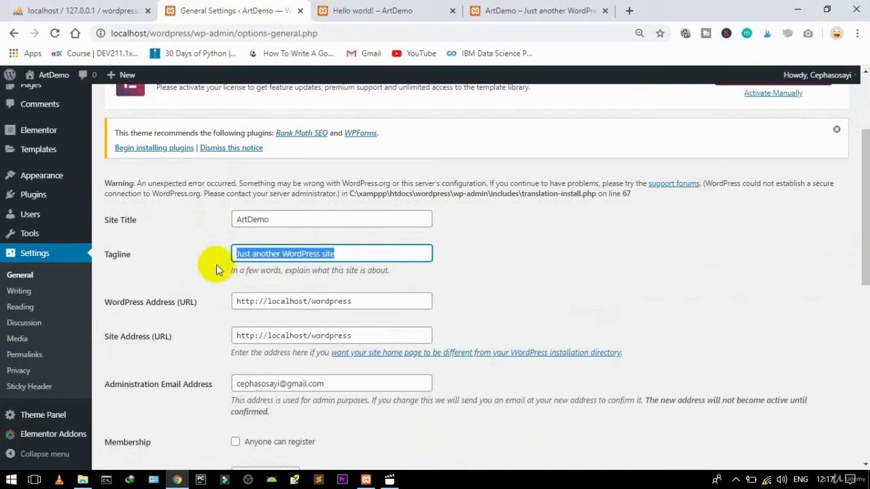
text(E)
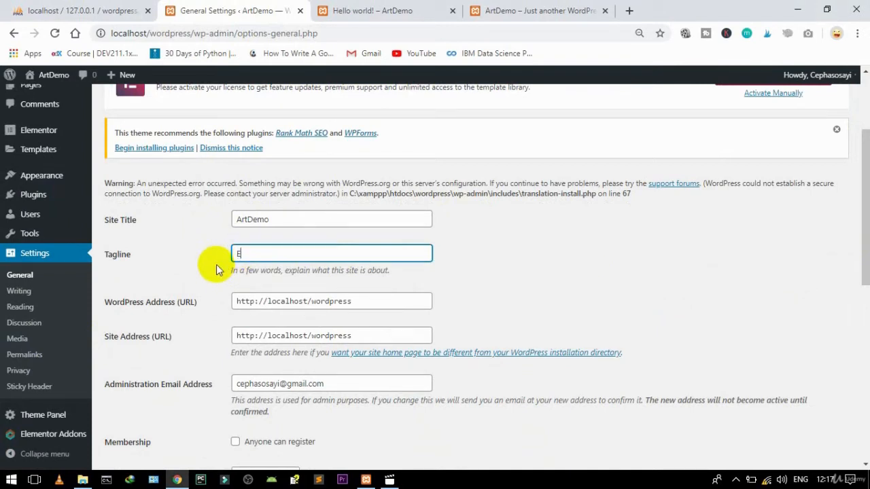
text(ARt)
key(BackSpace)
key(BackSpace)
text(rt Lives on)
key(BackSpace)
key(BackSpace)
key(BackSpace)
key(BackSpace)
key(BackSpace)
key(BackSpace)
key(BackSpace)
key(BackSpace)
key(BackSpace)
key(BackSpace)
key(BackSpace)
key(BackSpace)
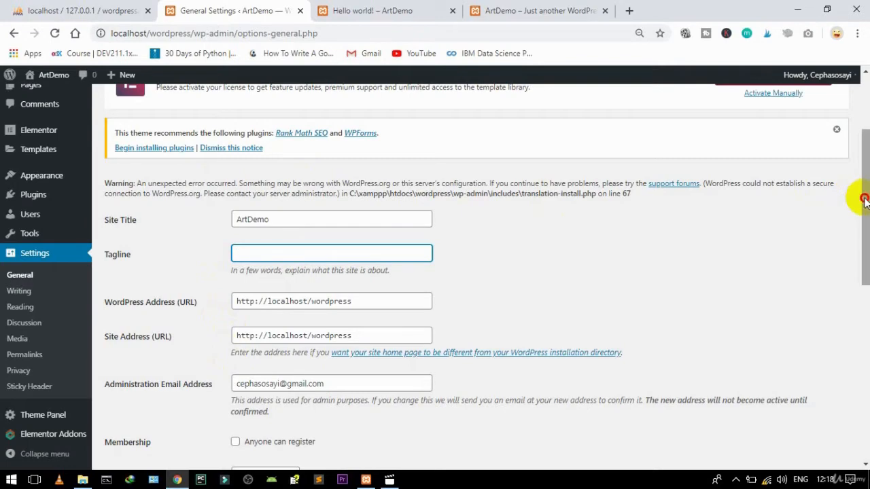
drag(860, 195, 754, 133)
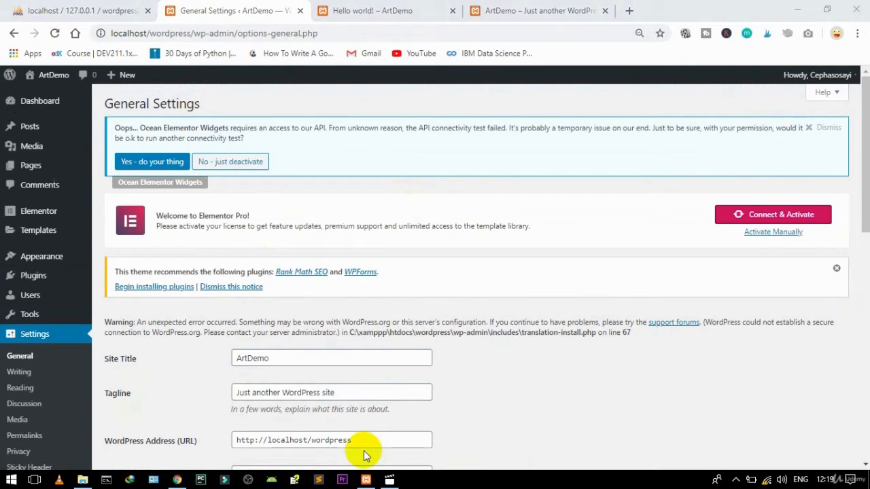
mouse_move(30, 258)
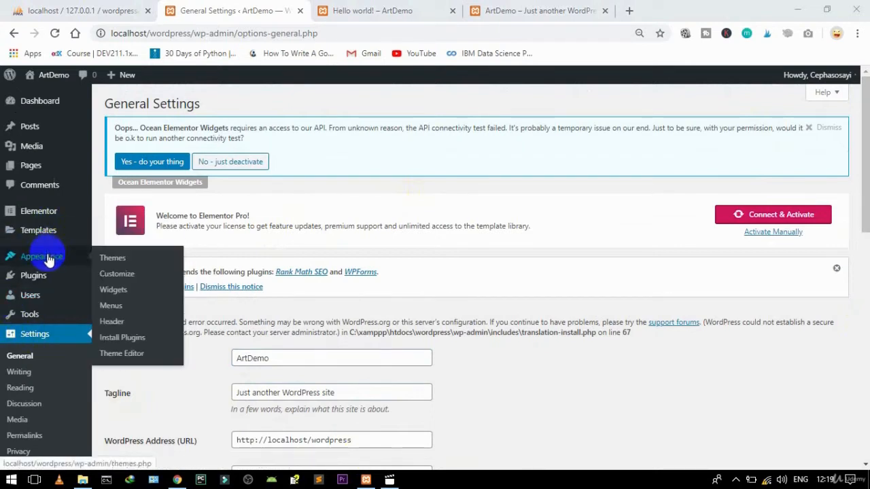
Step: In Customizer General Styling, set the Primary Color to red-orange #dd4111
click(129, 276)
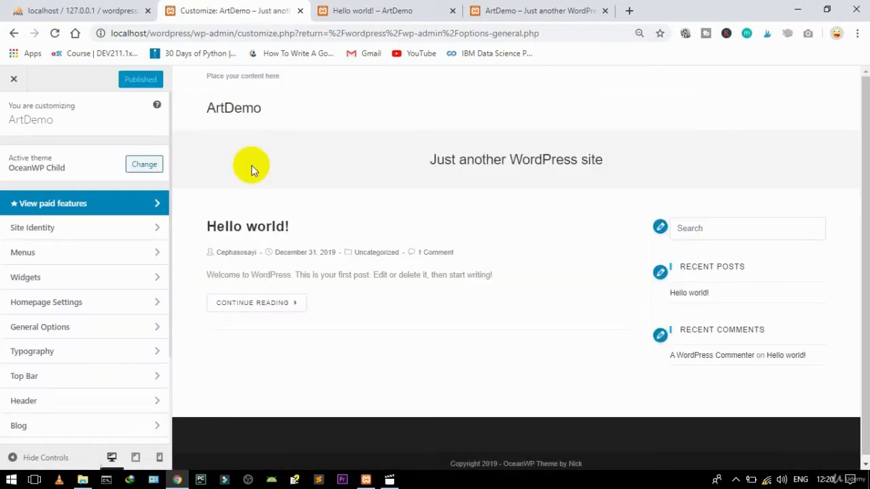
click(74, 332)
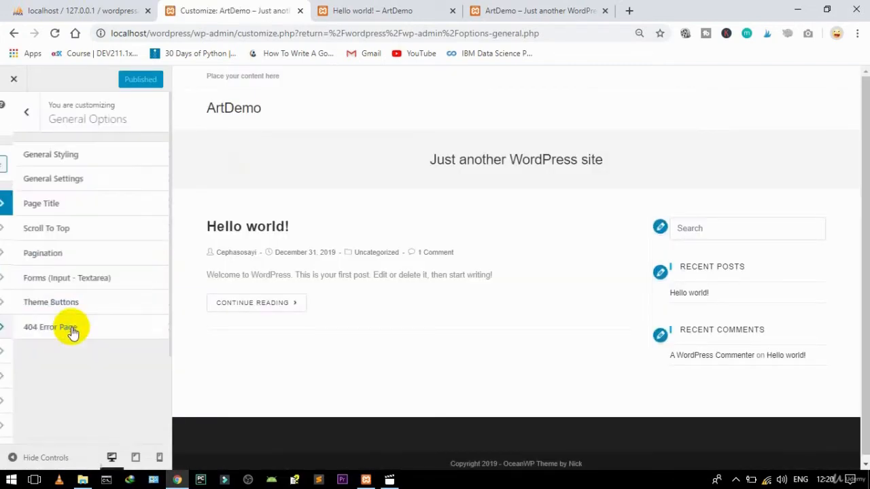
click(68, 156)
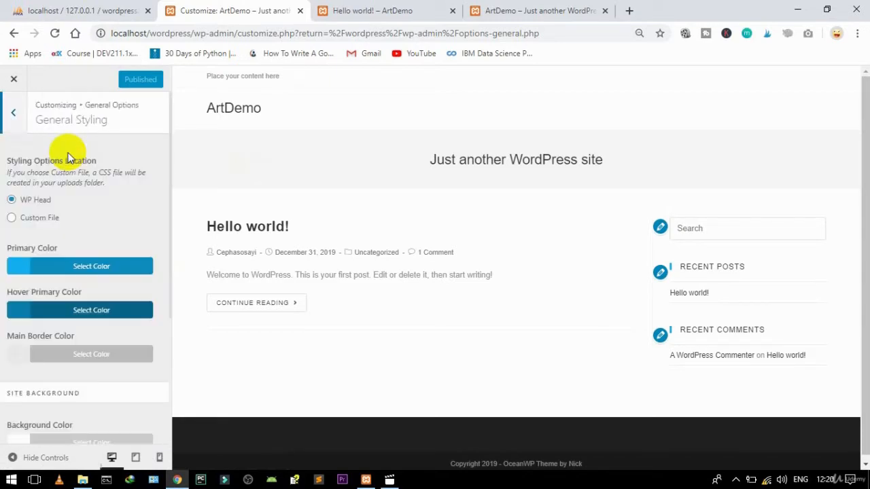
click(64, 268)
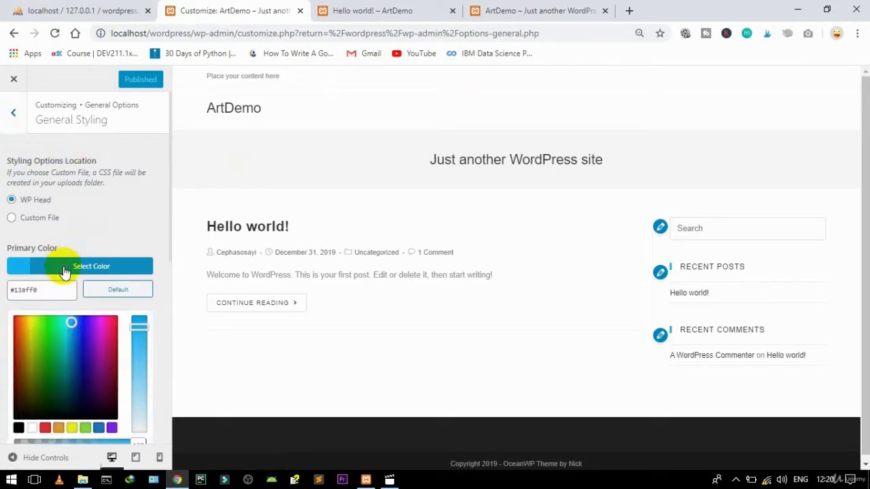
click(21, 326)
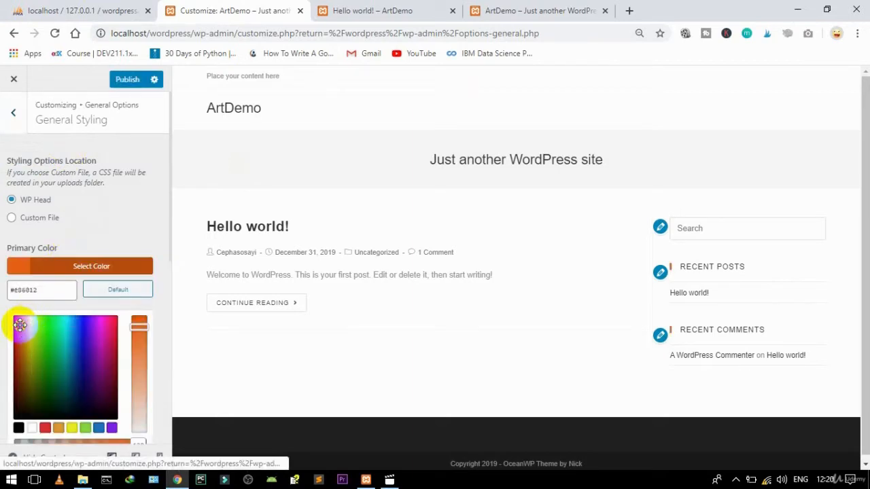
drag(15, 326, 15, 331)
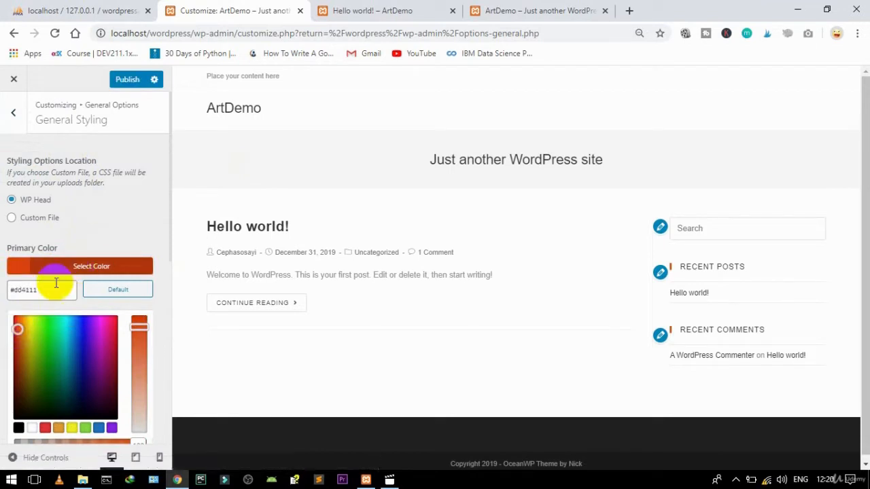
click(4, 297)
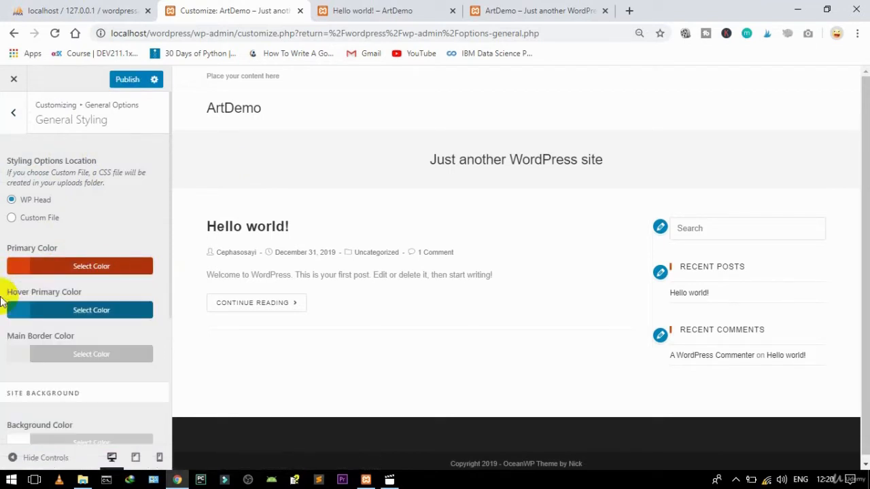
click(70, 267)
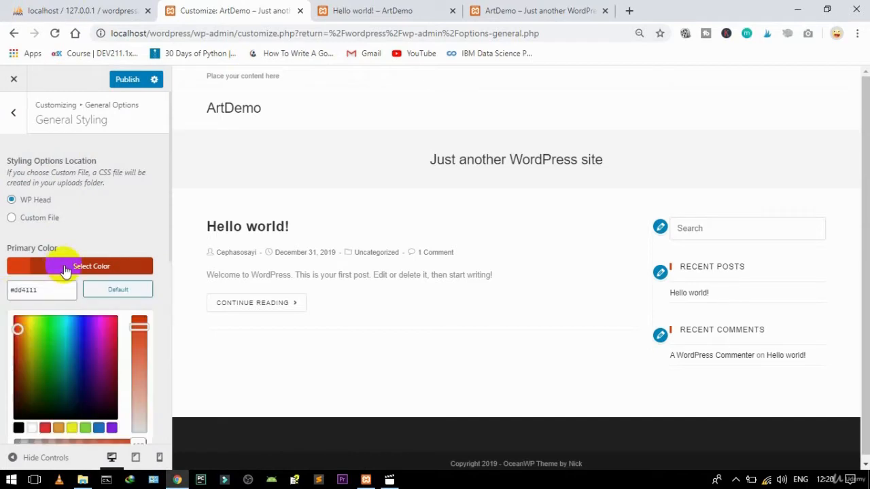
click(61, 266)
Step: Set the Hover Primary Color to half-transparent dark grey rgba(56,53,53,0.5)
click(63, 309)
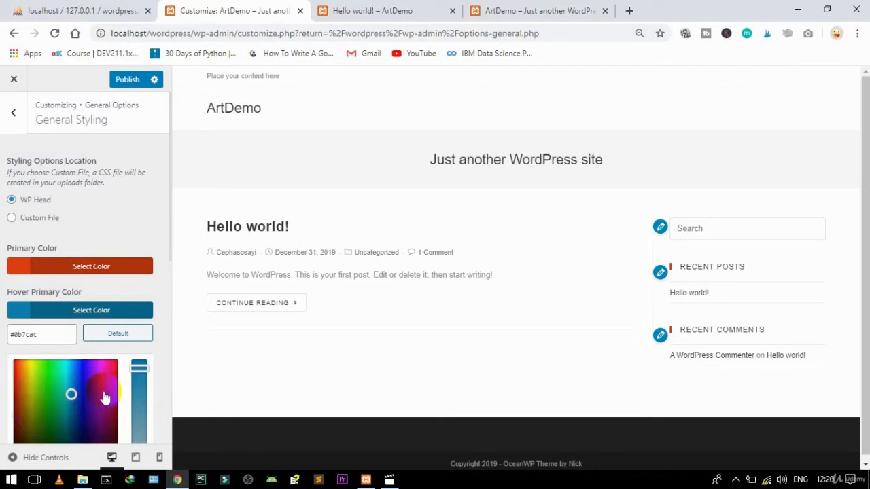
scroll(146, 320, down, 1)
scroll(146, 319, down, 5)
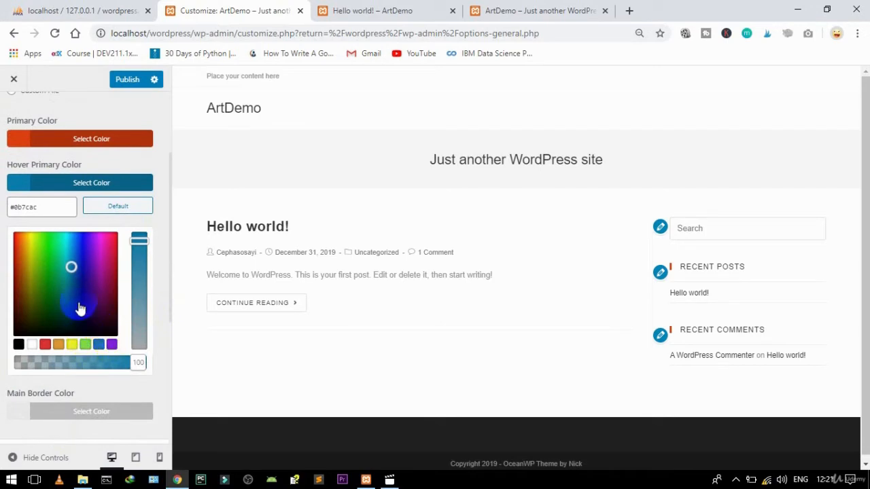
click(22, 313)
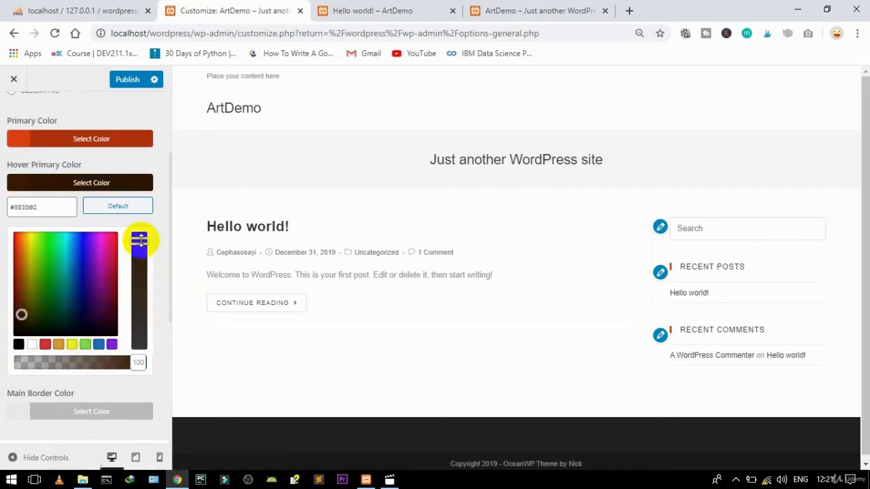
drag(140, 237, 136, 342)
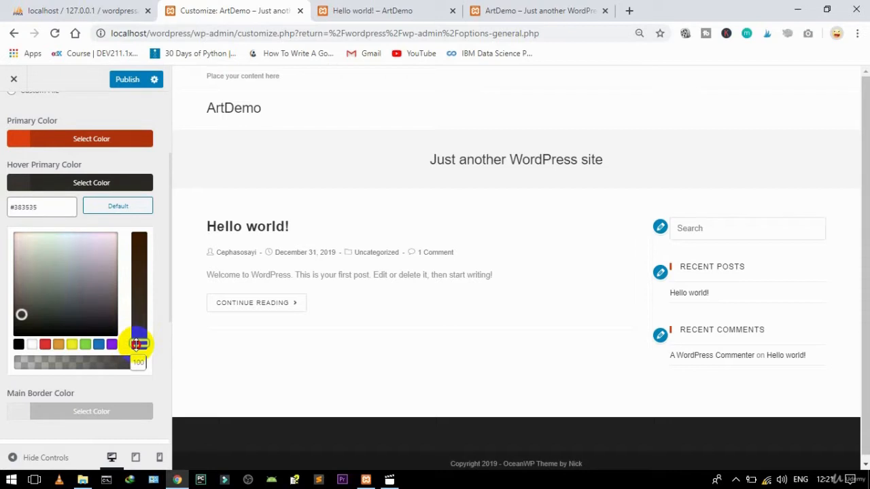
click(82, 363)
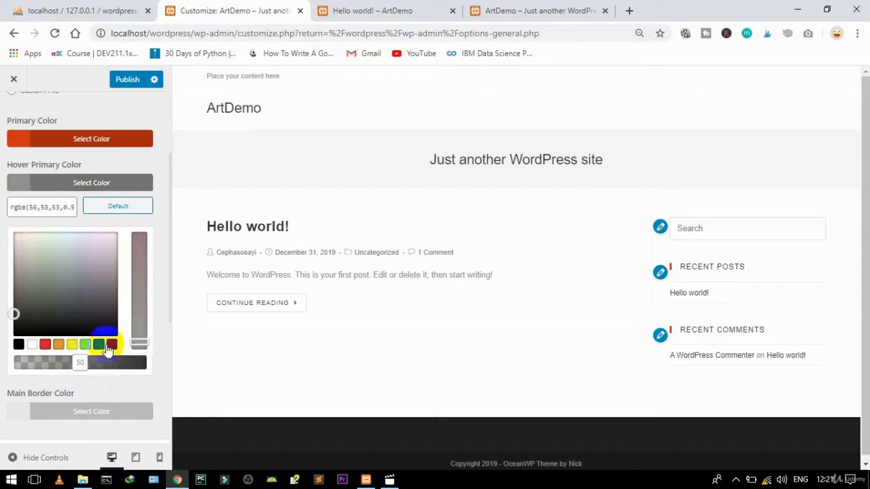
click(82, 190)
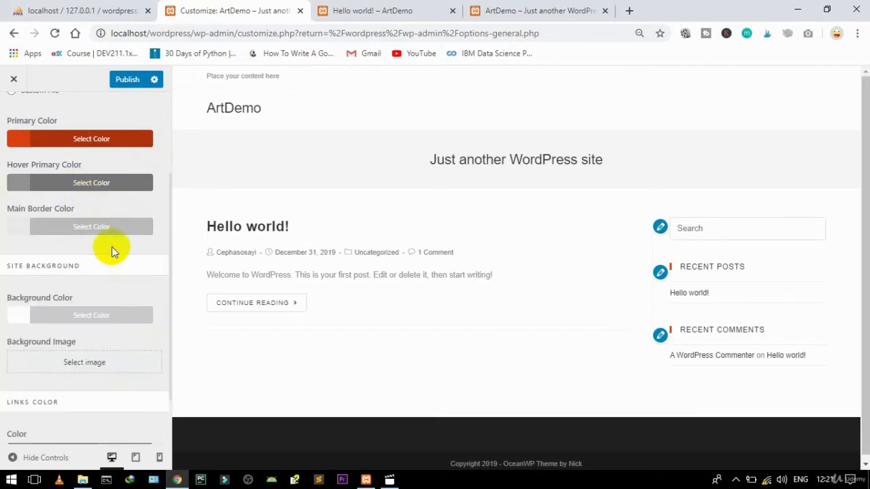
scroll(112, 251, down, 1)
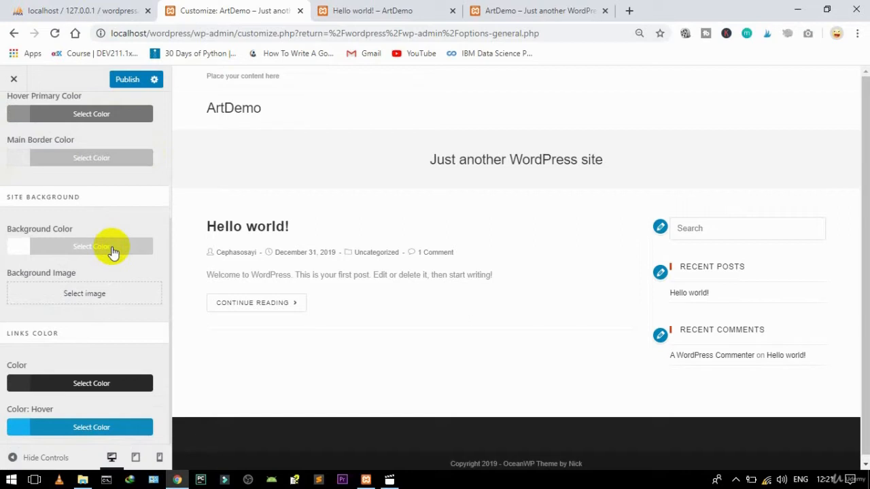
scroll(113, 250, up, 3)
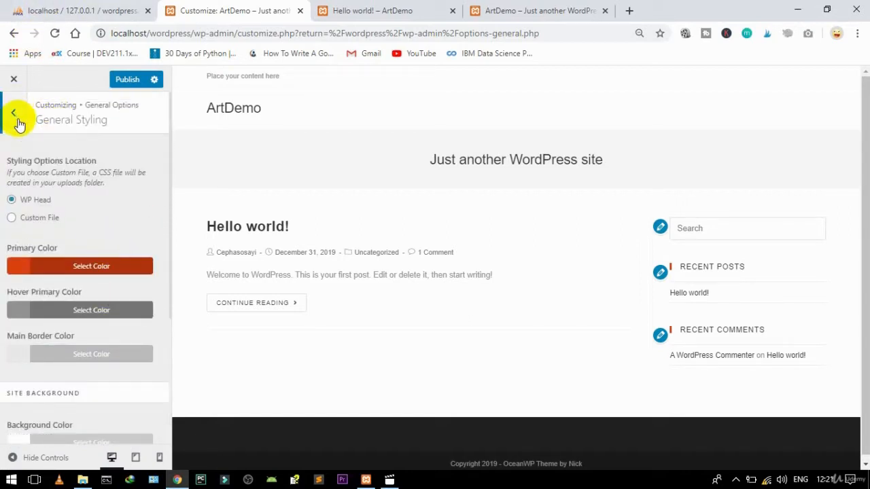
click(13, 113)
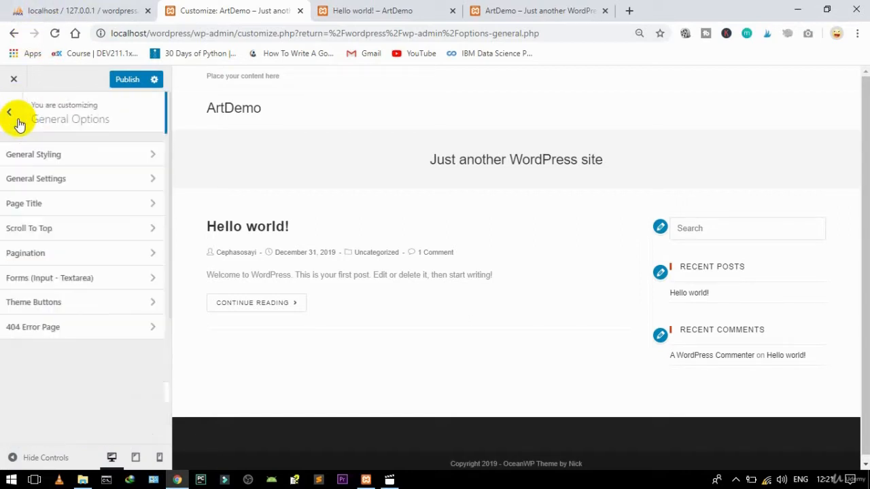
click(59, 191)
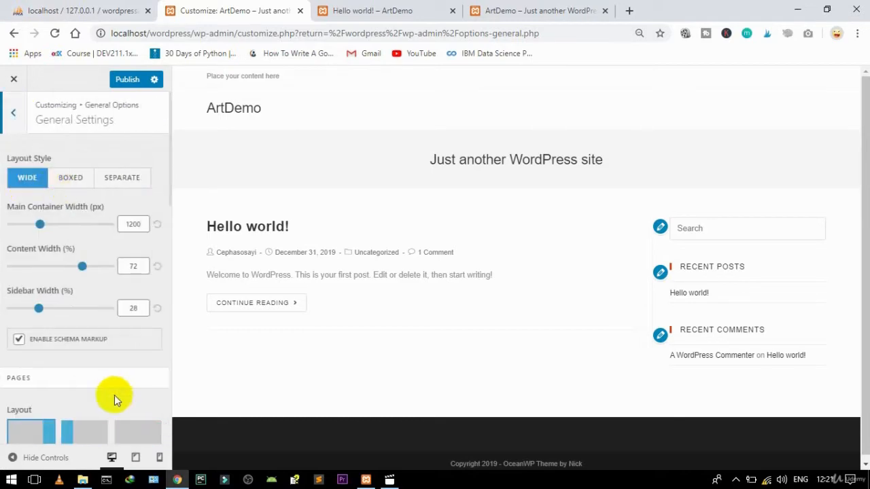
Step: Set both the Pages layout and the Search Result Page layout to Full Width
scroll(114, 398, down, 3)
scroll(114, 394, down, 2)
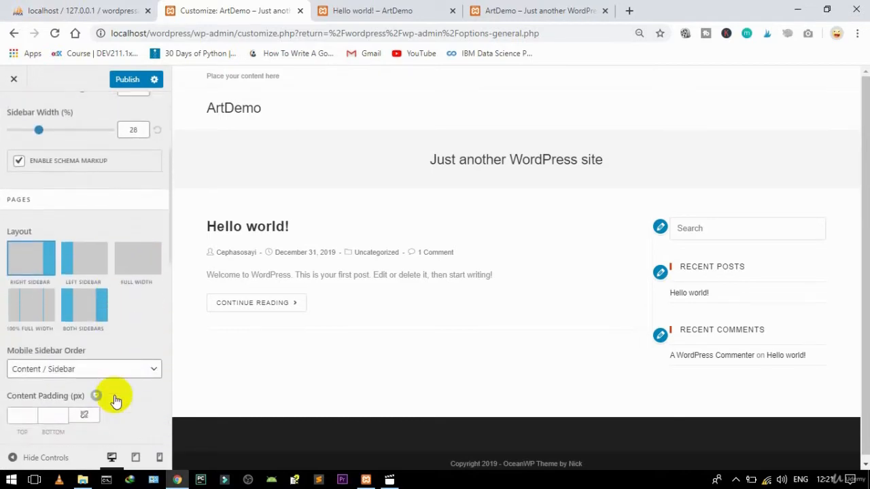
click(132, 269)
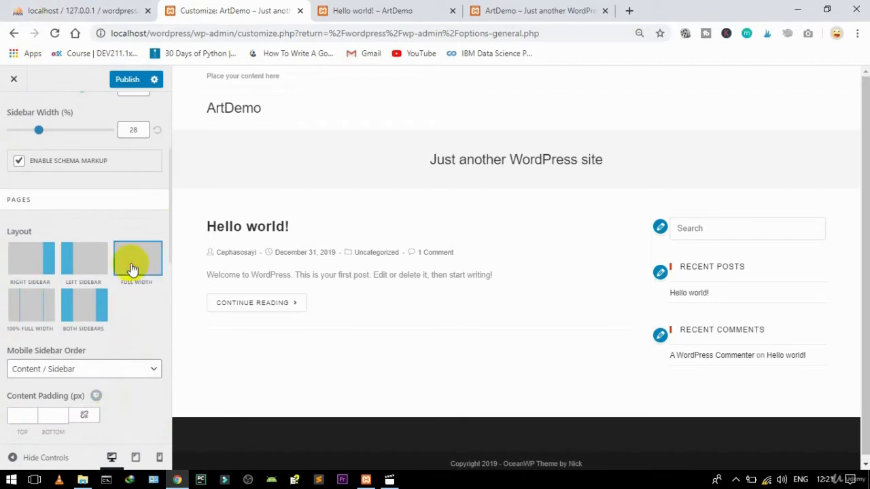
scroll(142, 325, down, 2)
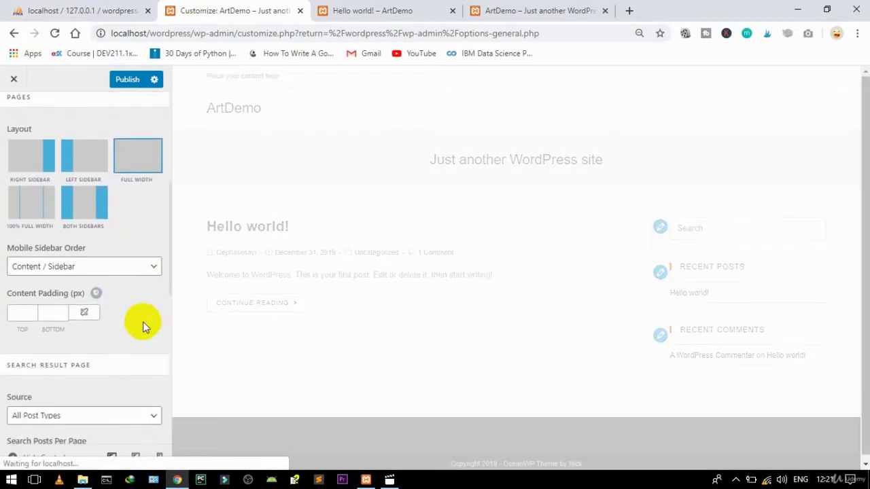
scroll(142, 322, down, 5)
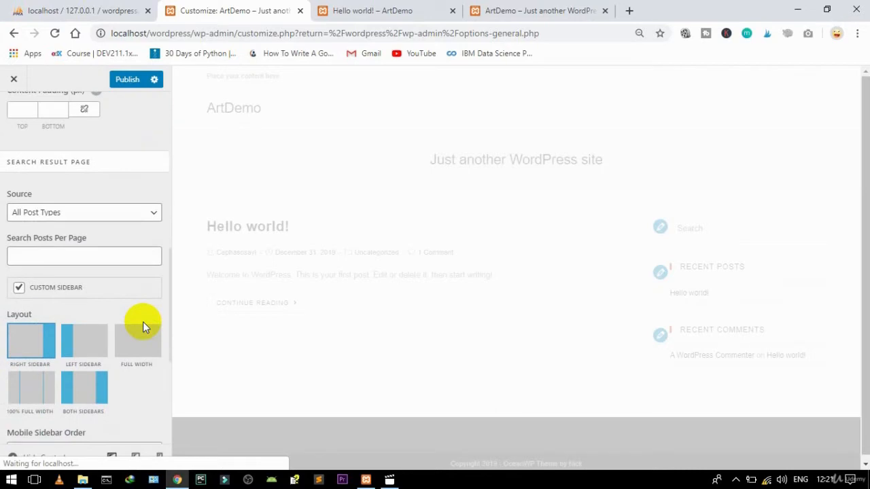
click(141, 345)
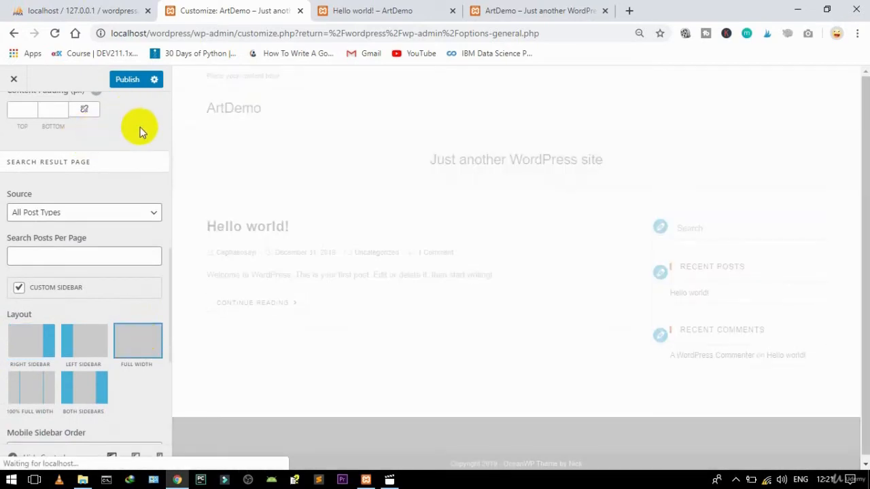
scroll(140, 127, up, 5)
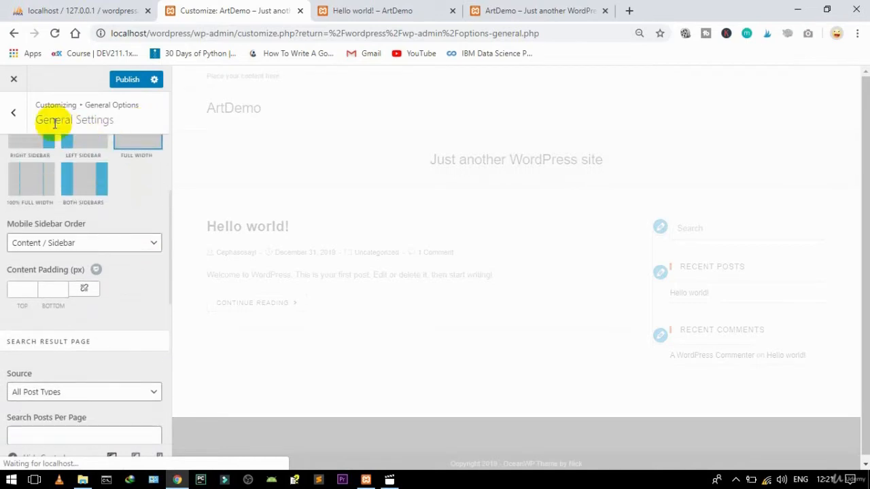
click(7, 113)
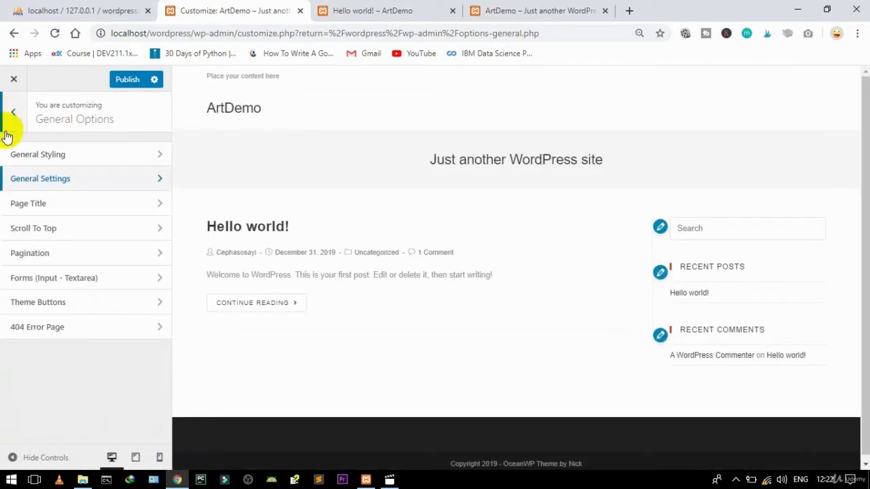
Step: Hide the page title banner through the Page Title style setting
click(56, 207)
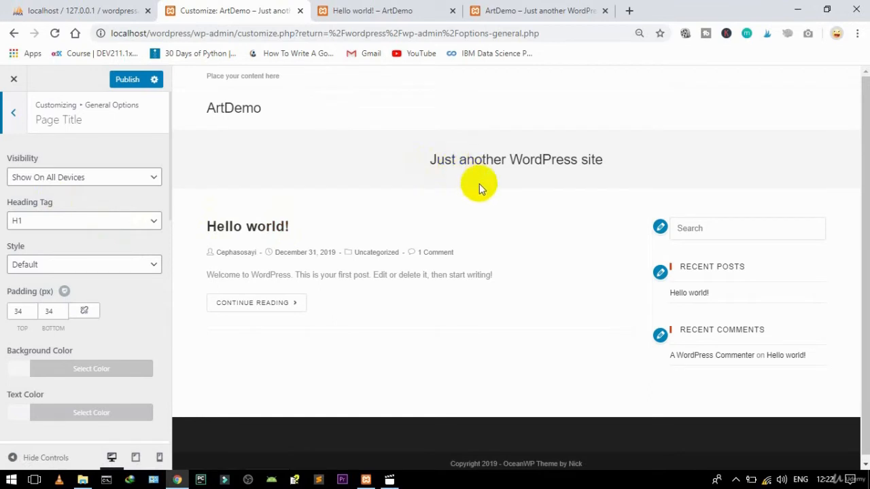
click(83, 264)
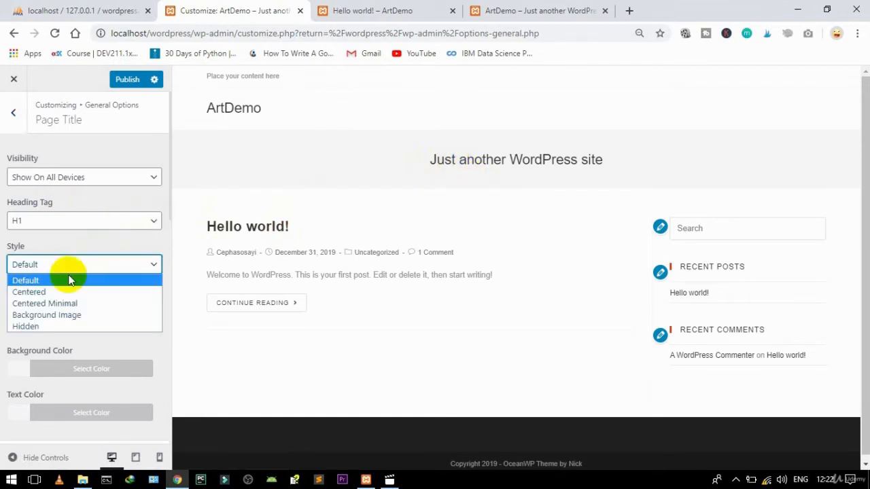
click(24, 327)
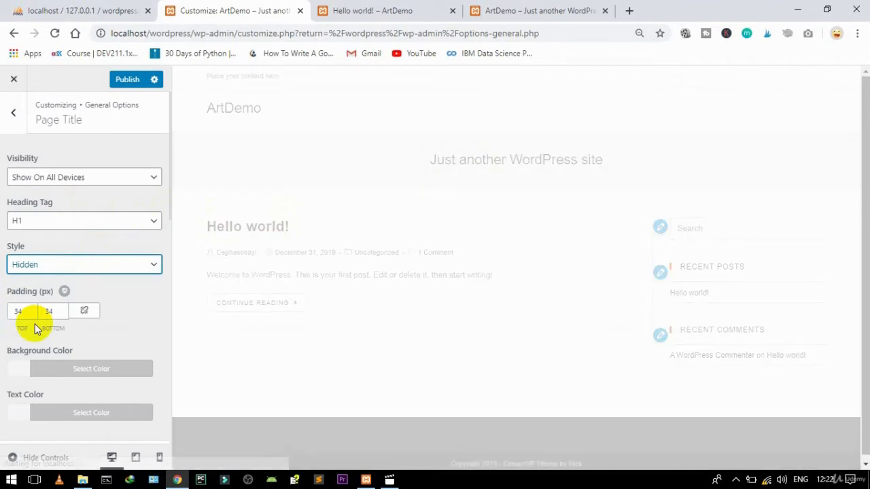
click(12, 113)
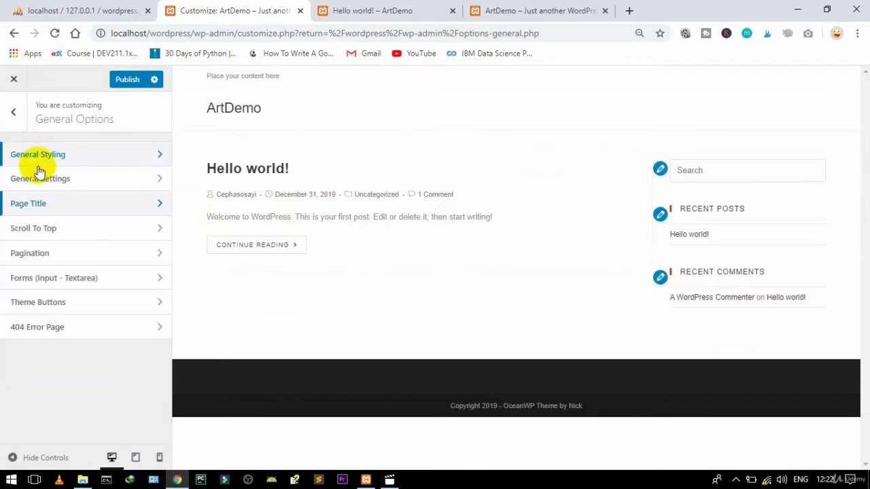
Step: Give the Scroll To Top button a different chevron arrow icon
click(51, 229)
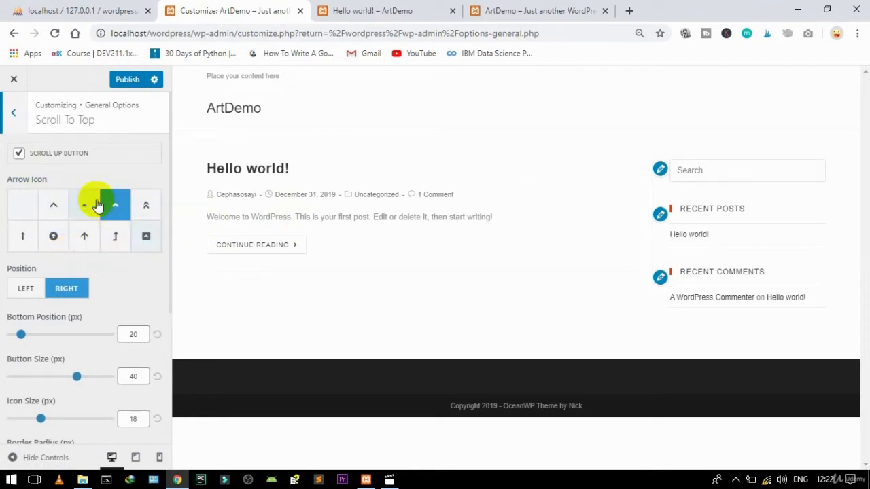
click(46, 212)
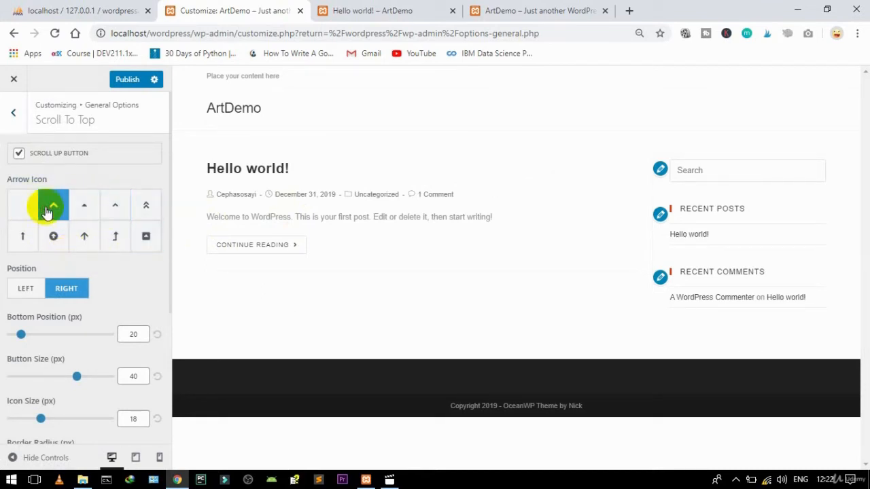
click(12, 114)
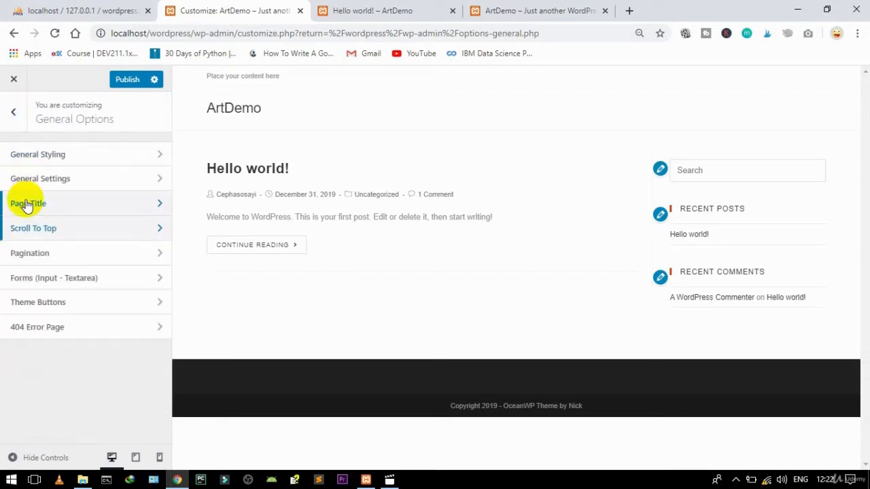
click(15, 115)
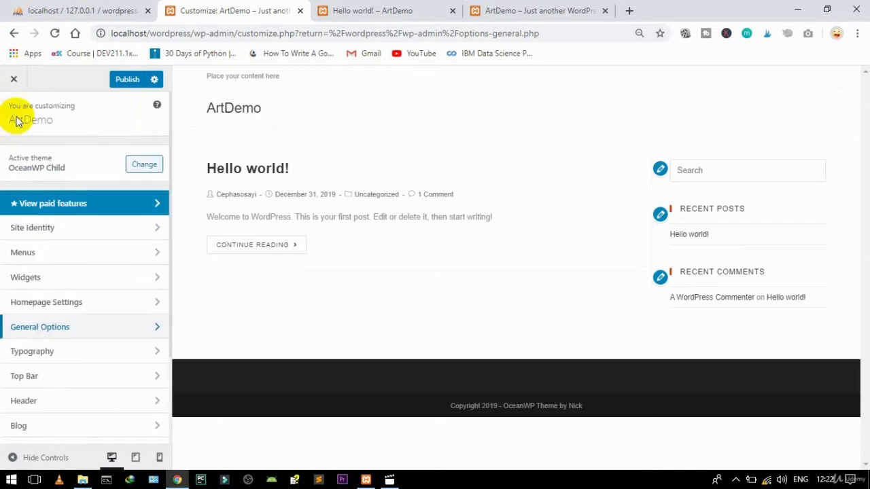
Step: In Typography > Body, choose Muli font, Book: 300 weight and Uppercase transform
click(23, 354)
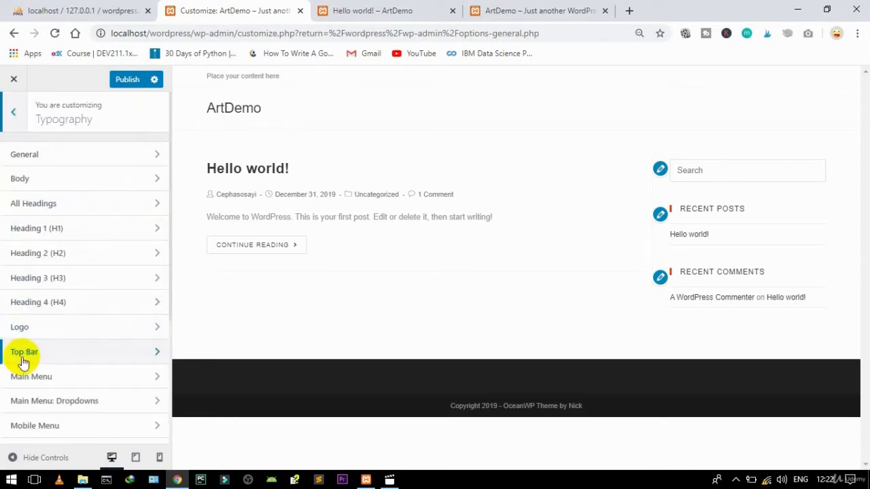
click(74, 158)
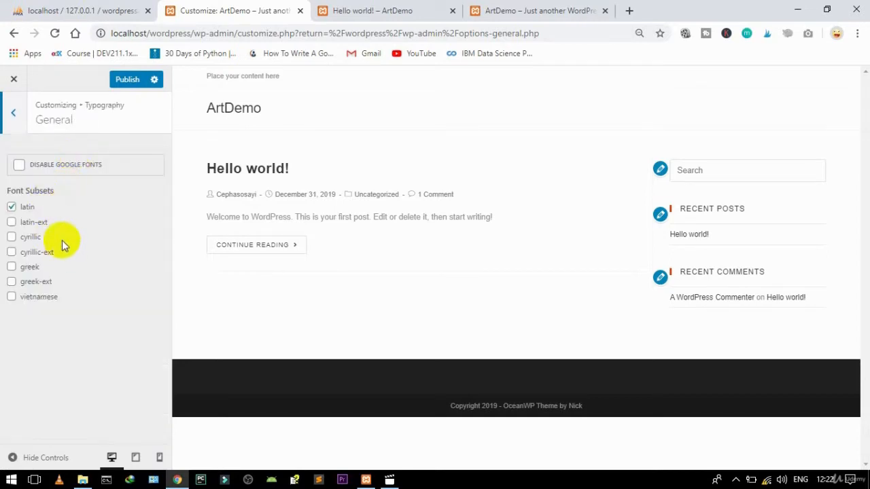
click(14, 115)
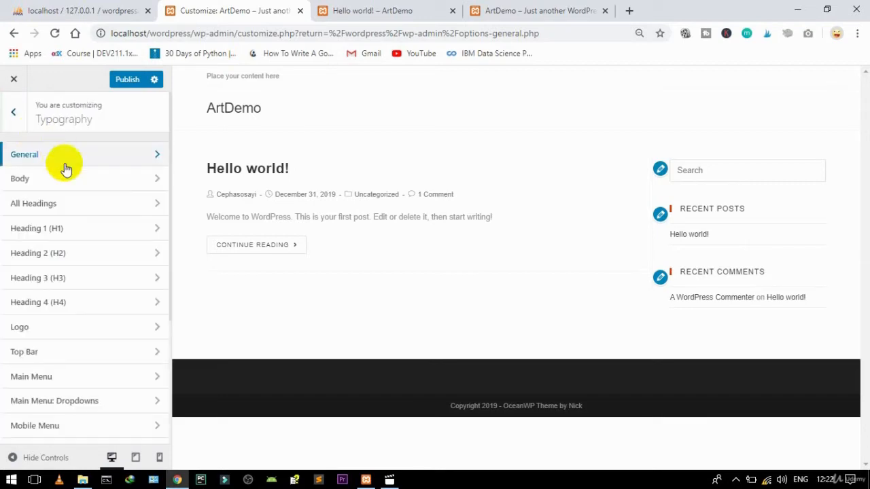
click(54, 182)
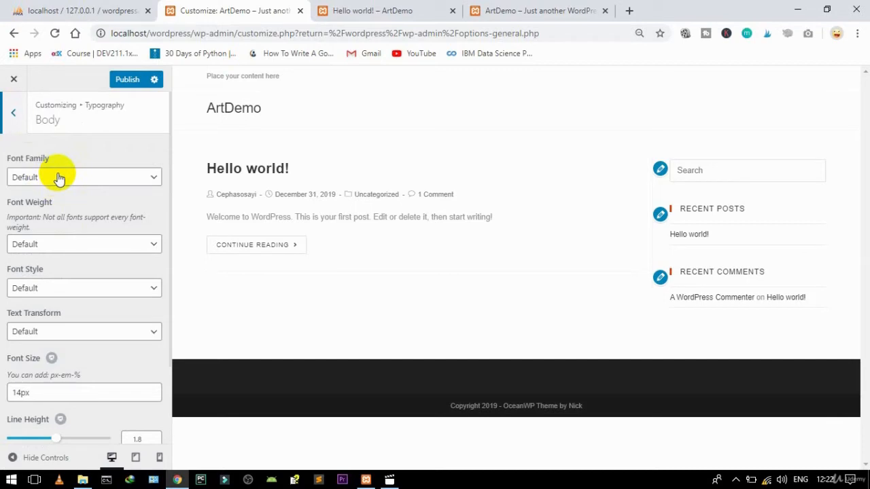
click(59, 177)
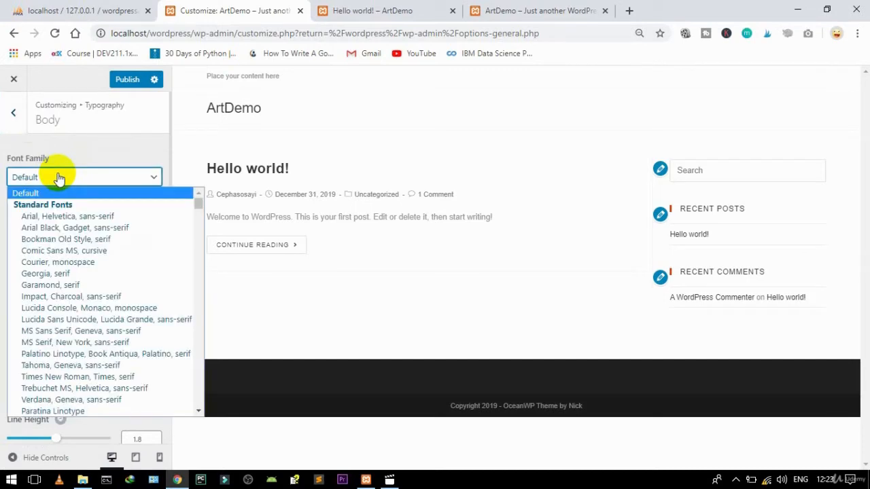
key(m)
key(m)
key(m)
key(m)
key(m)
key(m)
key(m)
key(Return)
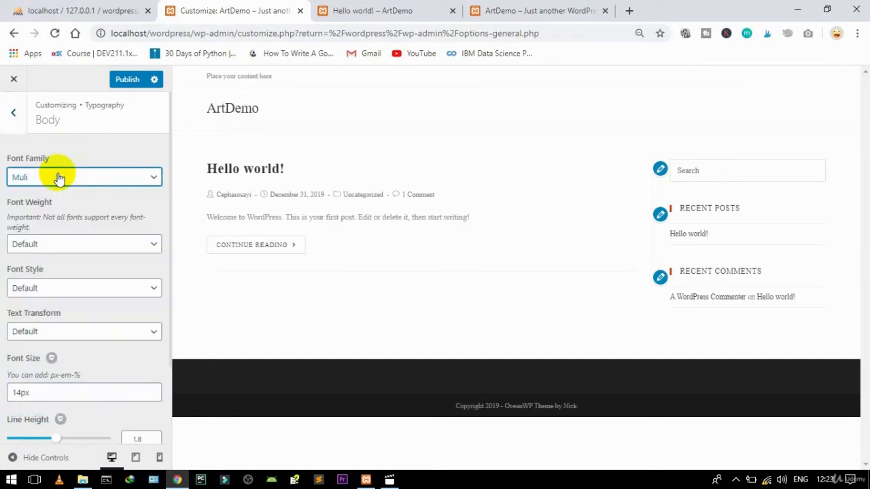
click(49, 246)
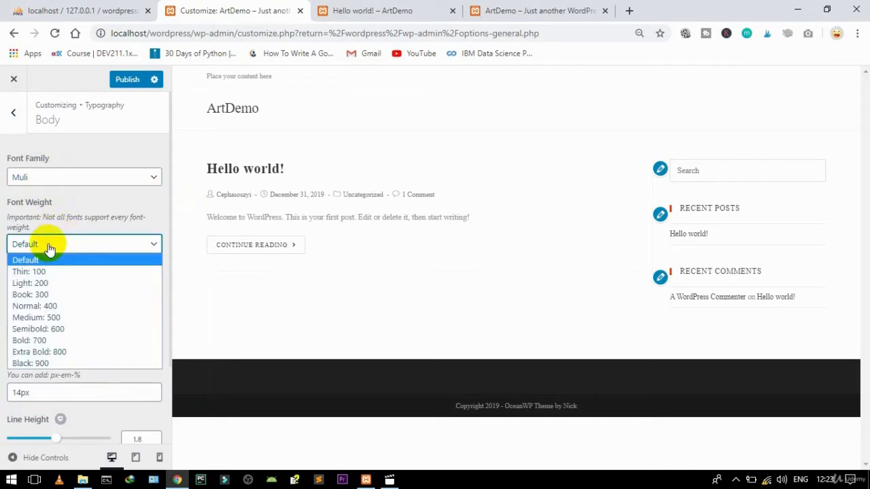
click(42, 295)
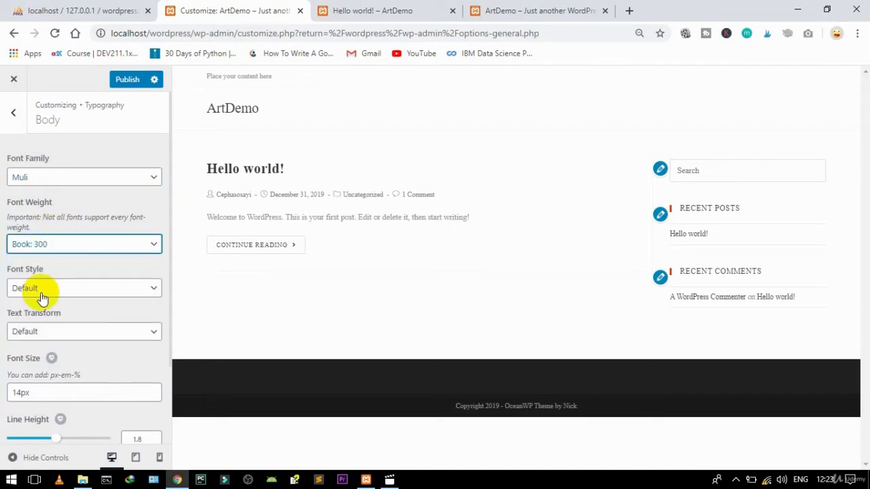
click(41, 333)
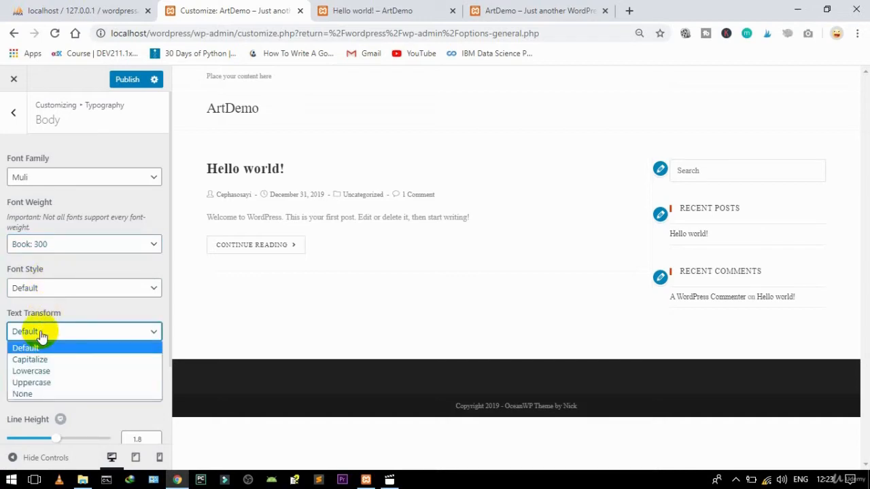
click(28, 383)
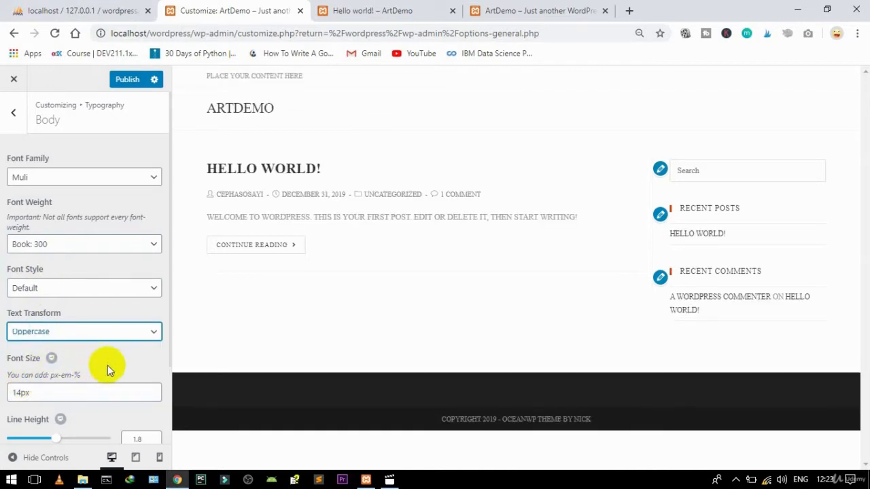
click(13, 113)
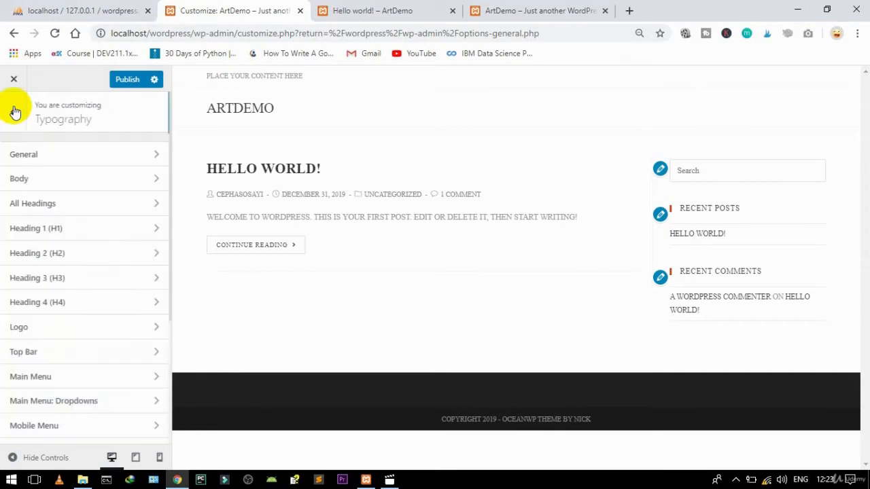
Step: Set all headings to Montserrat, Medium 500 weight, Normal style, Uppercase
click(51, 210)
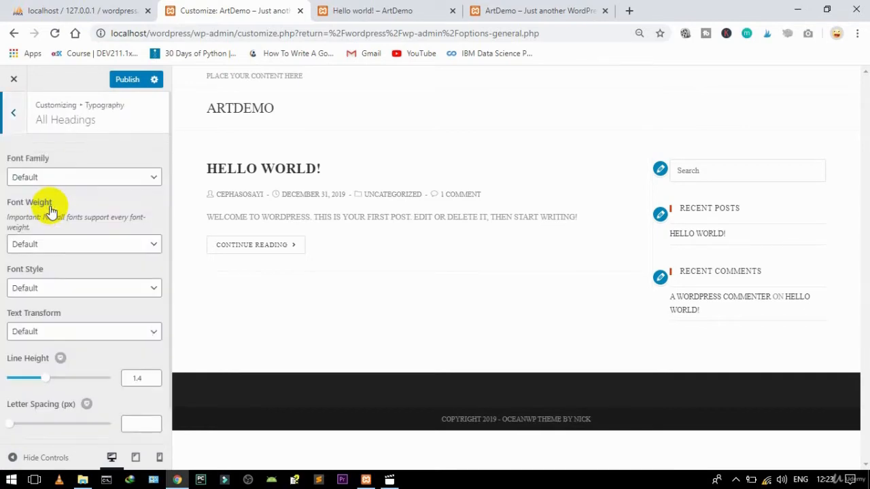
click(82, 178)
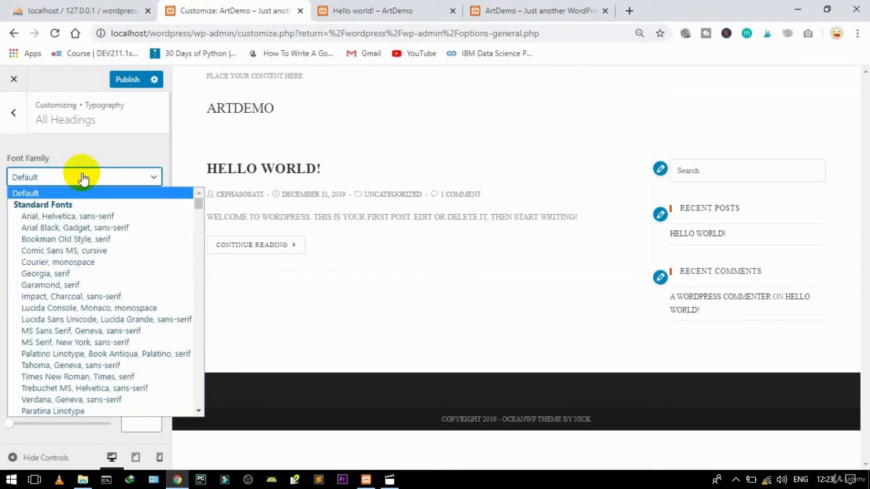
key(m)
key(m)
key(m)
key(m)
key(m)
key(m)
key(m)
key(m)
key(m)
key(m)
key(m)
key(m)
key(m)
key(m)
key(m)
key(m)
key(m)
key(m)
key(m)
key(m)
key(m)
key(m)
key(m)
key(m)
key(m)
key(m)
key(m)
key(m)
key(m)
key(m)
key(m)
key(m)
key(m)
key(m)
key(m)
key(m)
key(m)
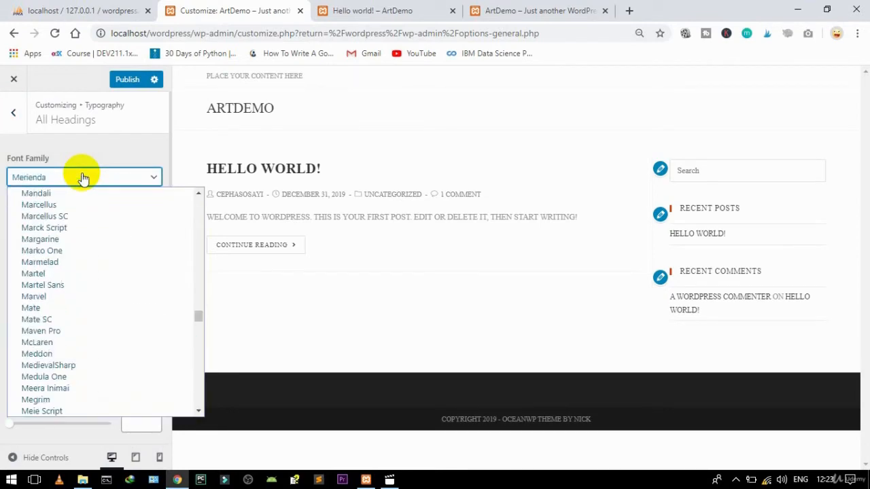
key(m)
key(m)
key(m)
key(m)
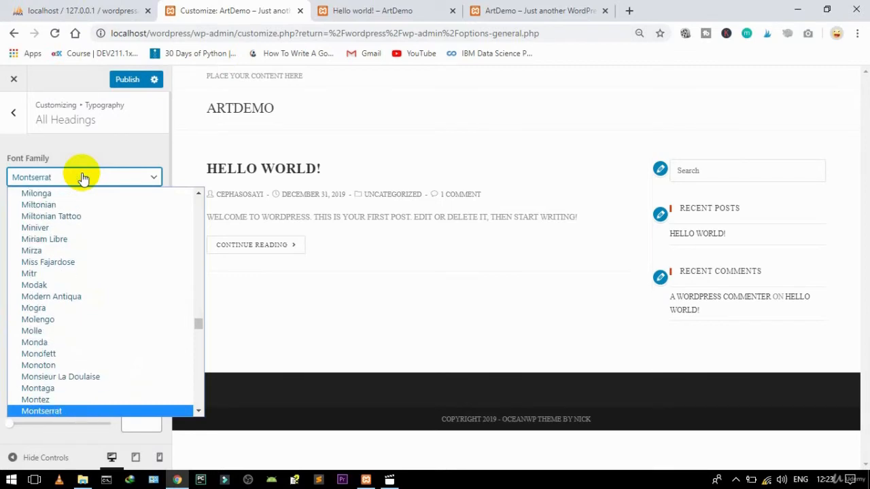
key(Return)
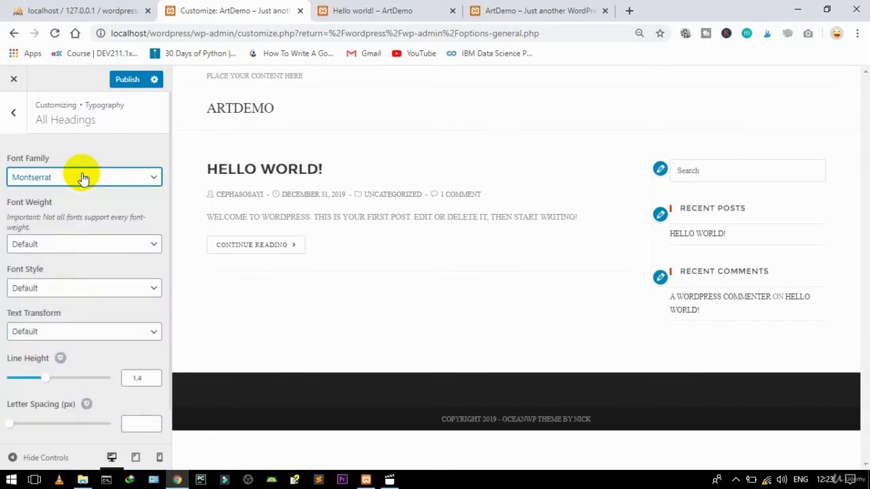
click(43, 246)
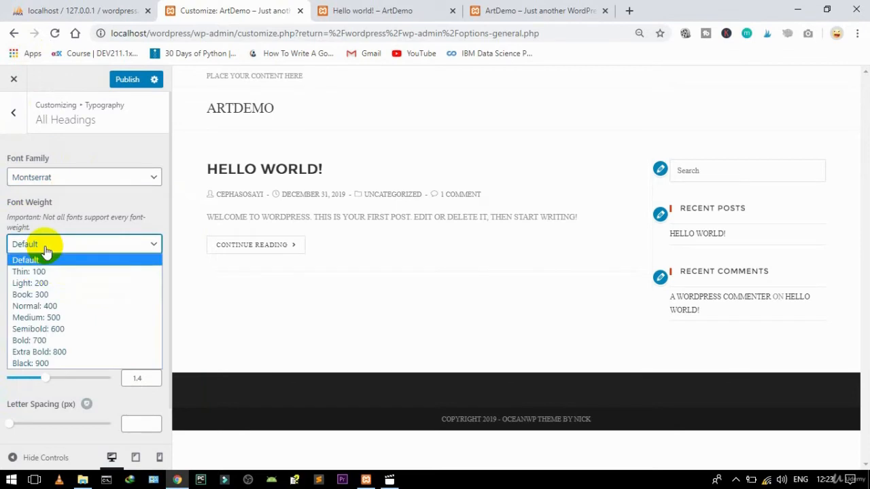
click(54, 317)
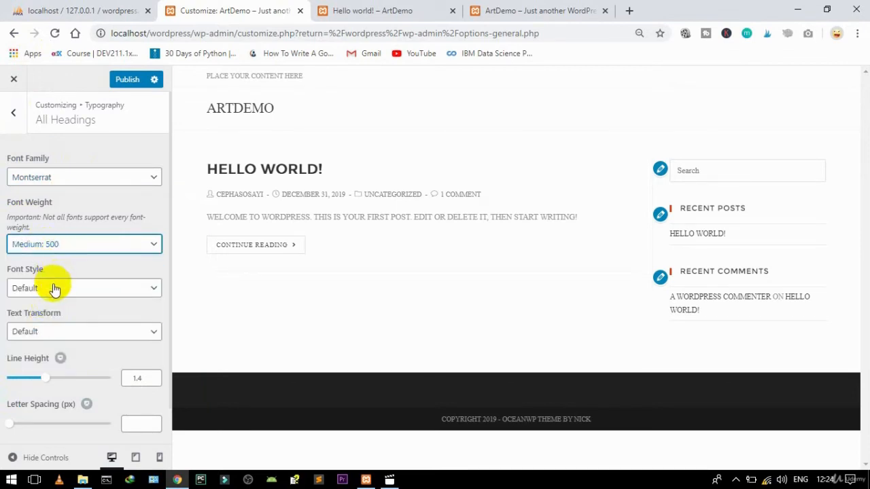
click(54, 289)
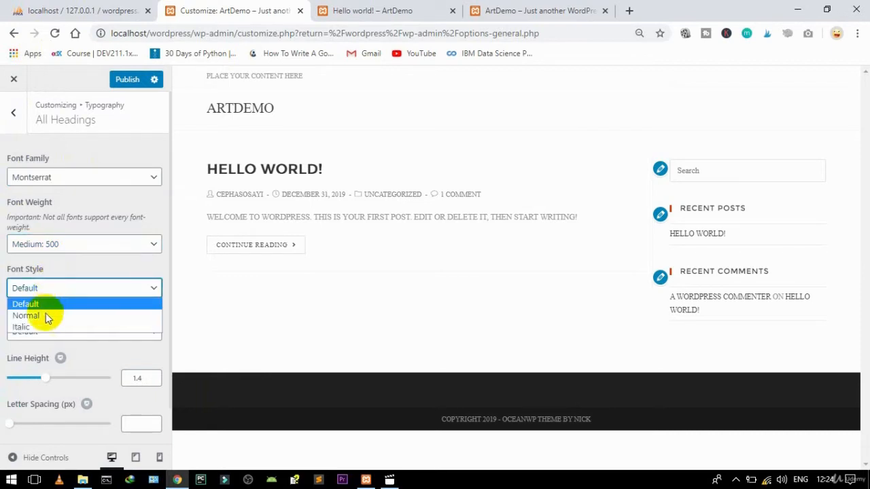
click(43, 316)
click(59, 331)
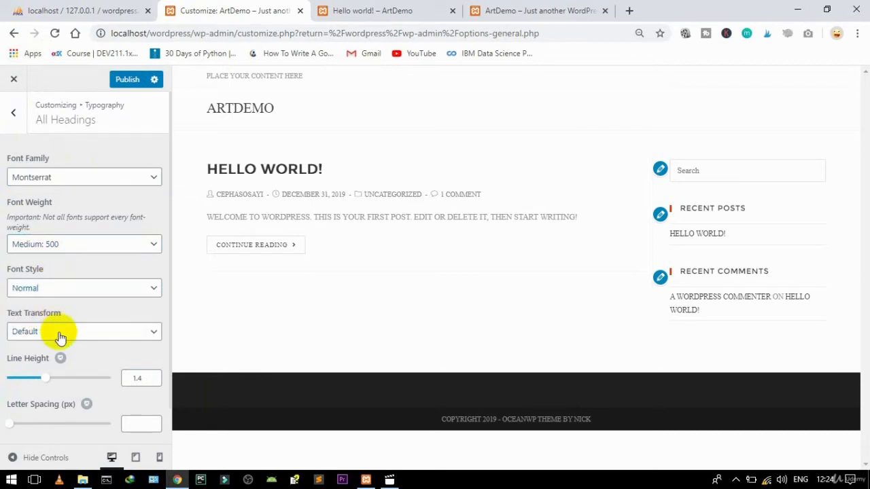
click(42, 382)
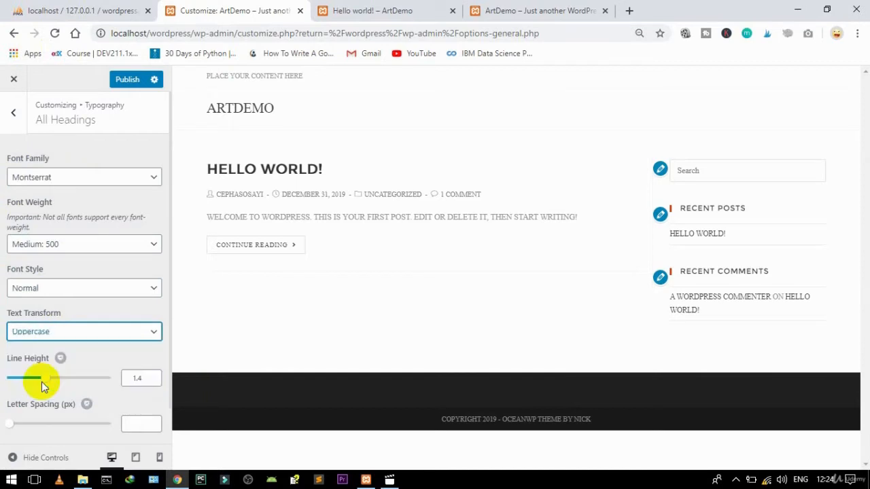
click(9, 117)
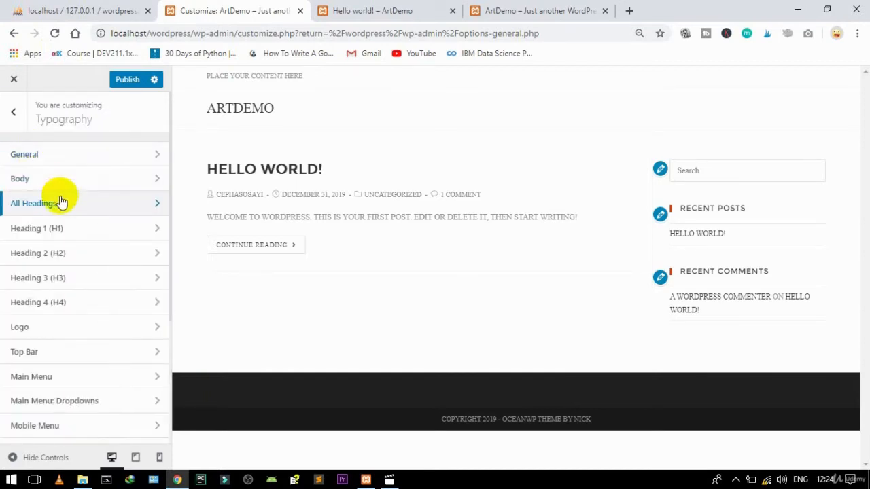
Step: Change the all-headings font weight to Normal: 400
click(68, 205)
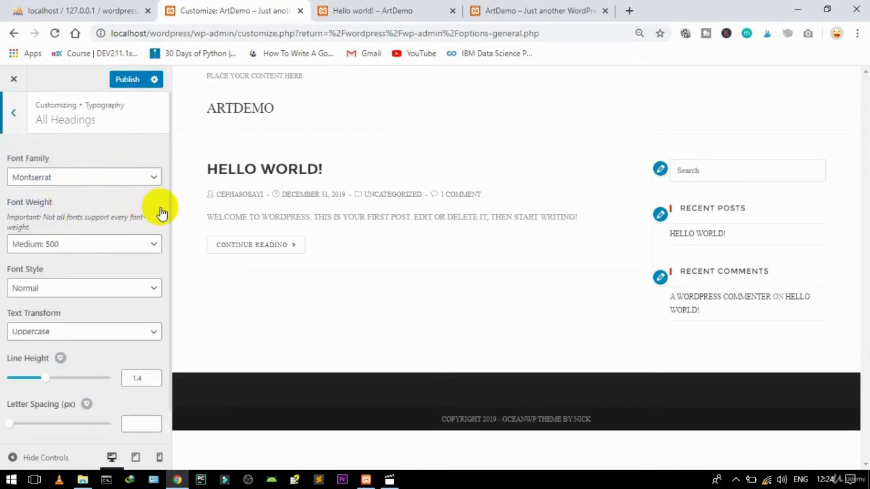
key(Tab)
key(Up)
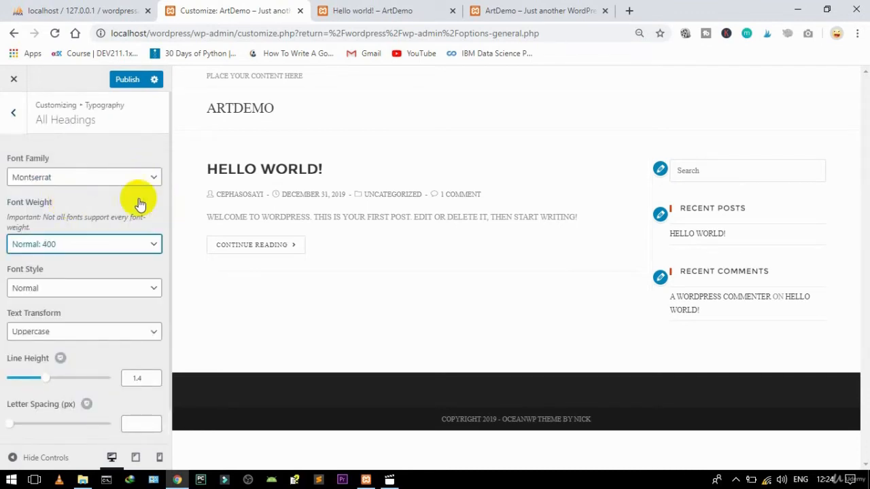
click(118, 194)
scroll(119, 194, down, 1)
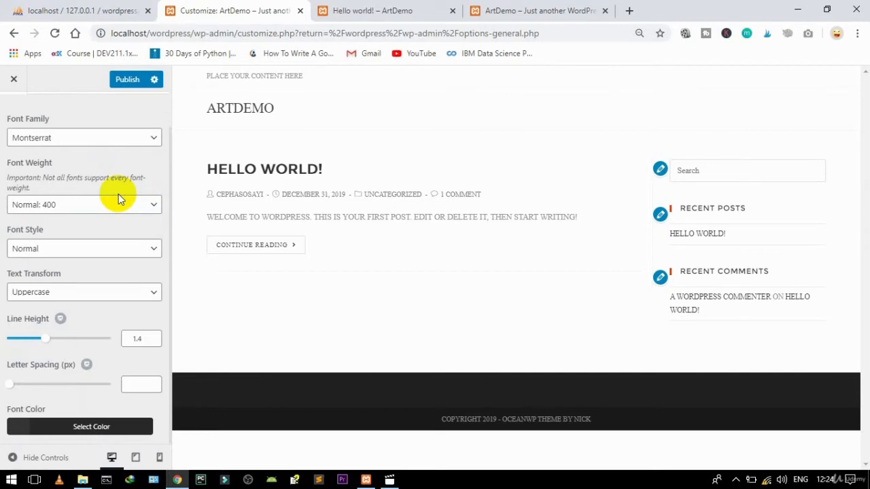
scroll(119, 194, up, 1)
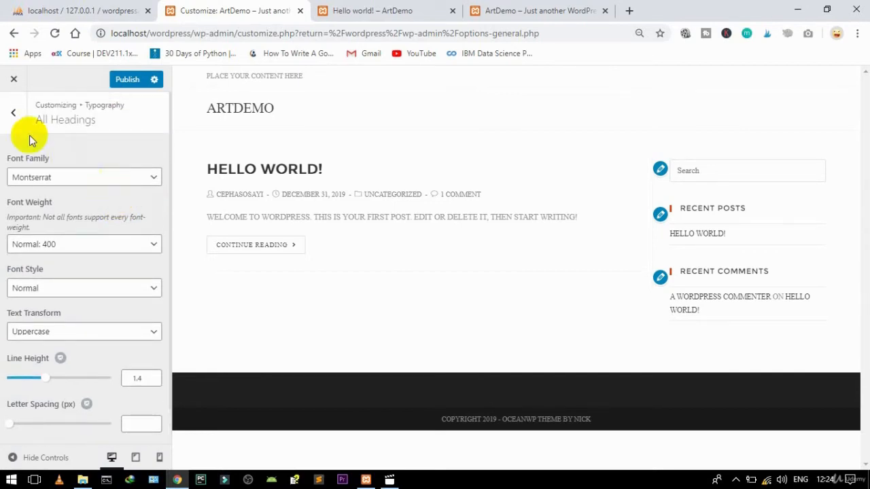
click(14, 112)
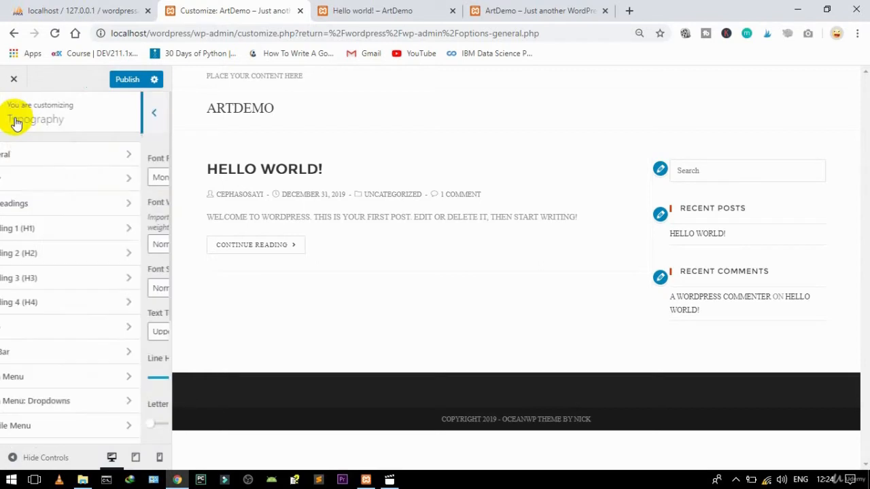
Step: Give Heading 1 Montserrat, Normal 400 weight, Uppercase and a 43px font size
click(55, 236)
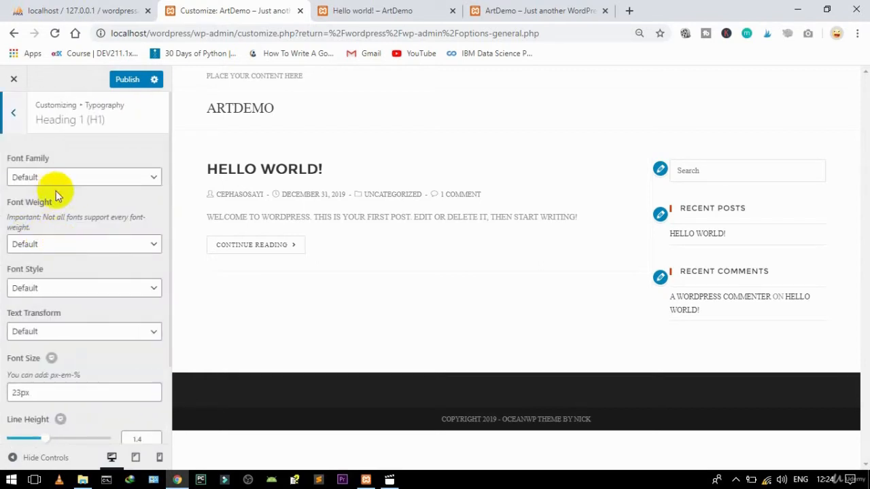
click(54, 185)
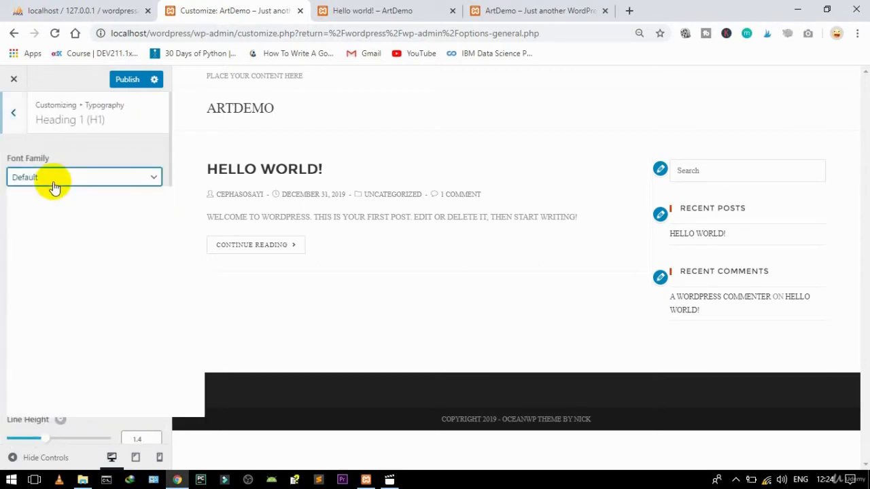
click(54, 178)
key(m)
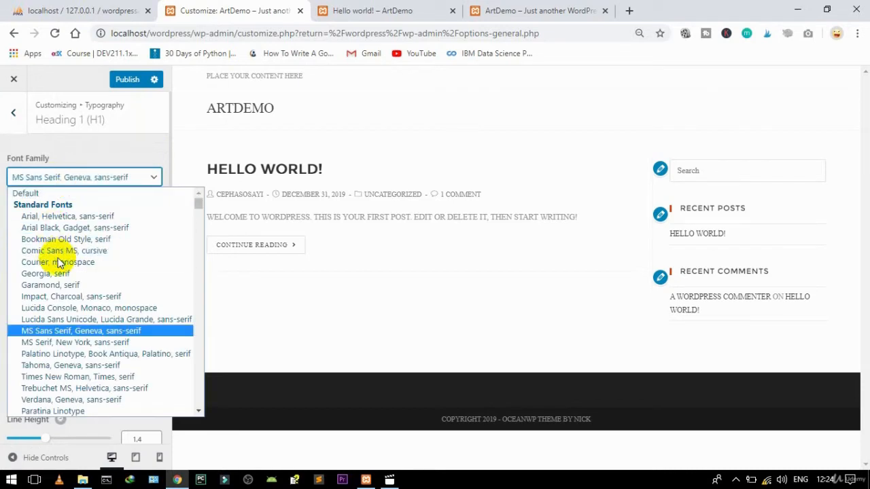
key(m)
key(m)
key(m)
key(m)
key(m)
key(m)
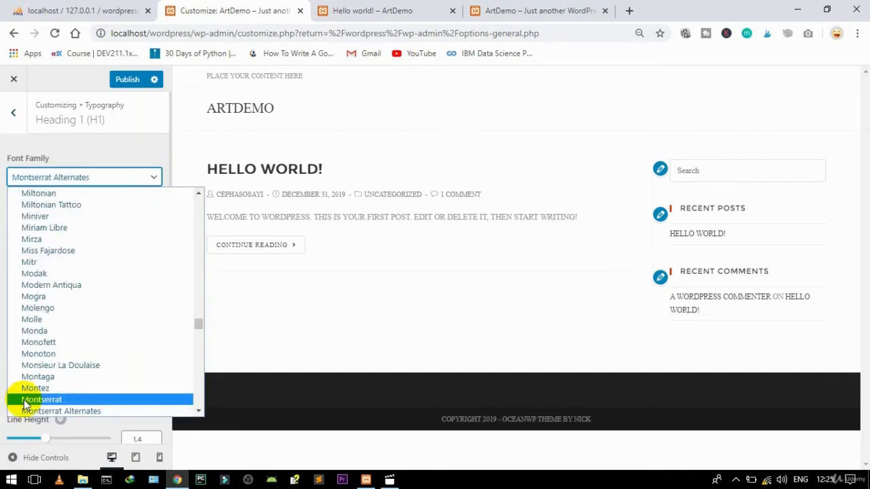
click(25, 400)
click(49, 242)
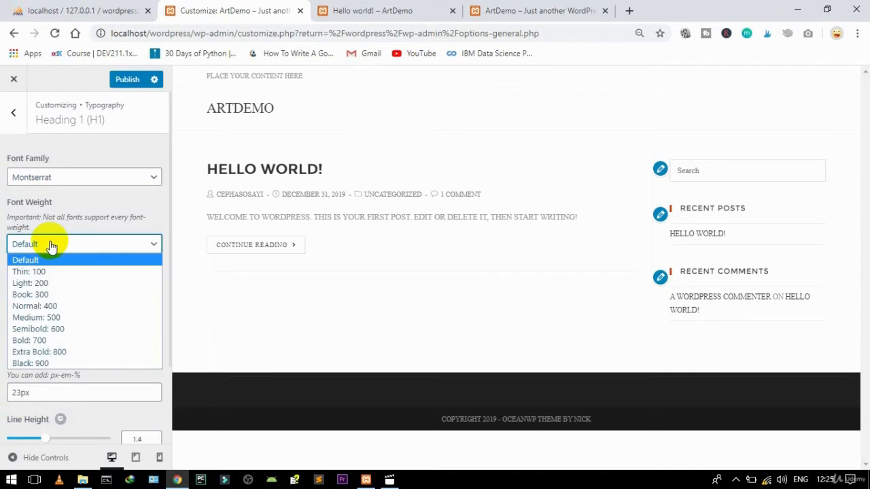
click(40, 305)
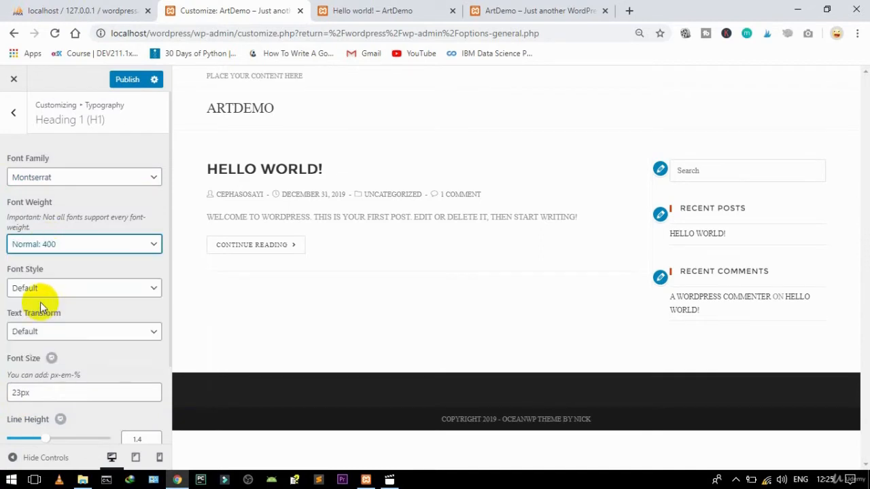
click(55, 334)
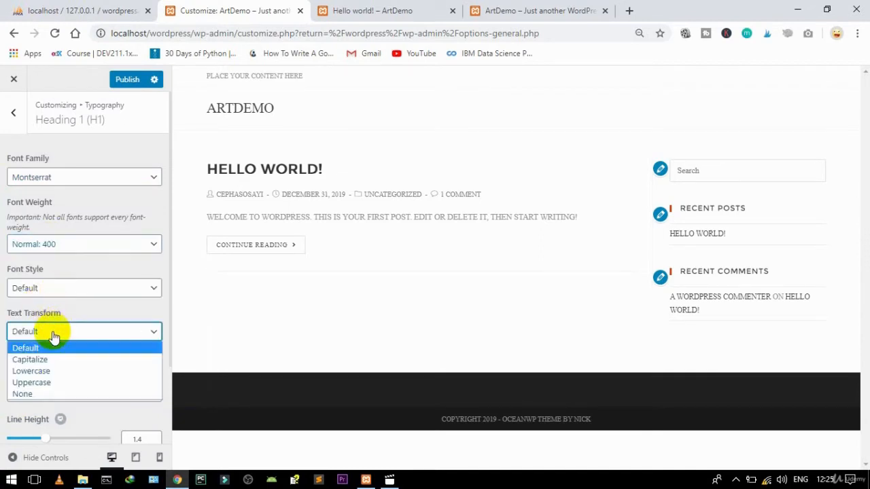
click(37, 383)
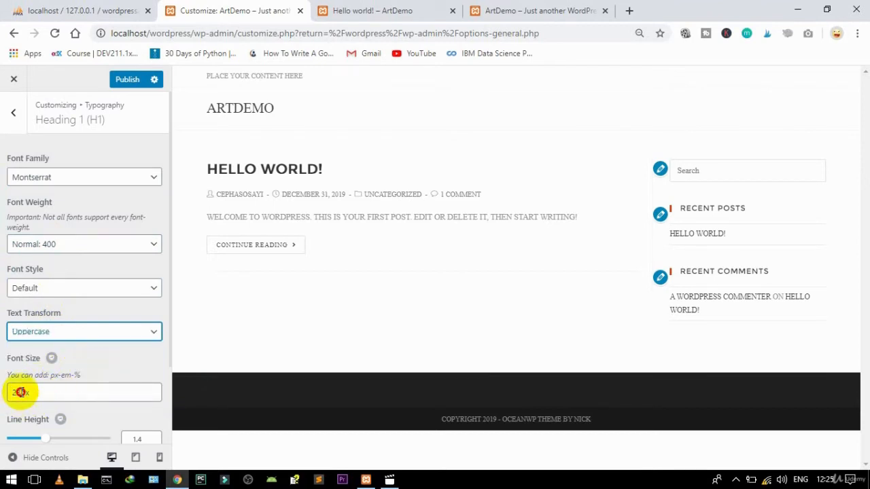
click(12, 391)
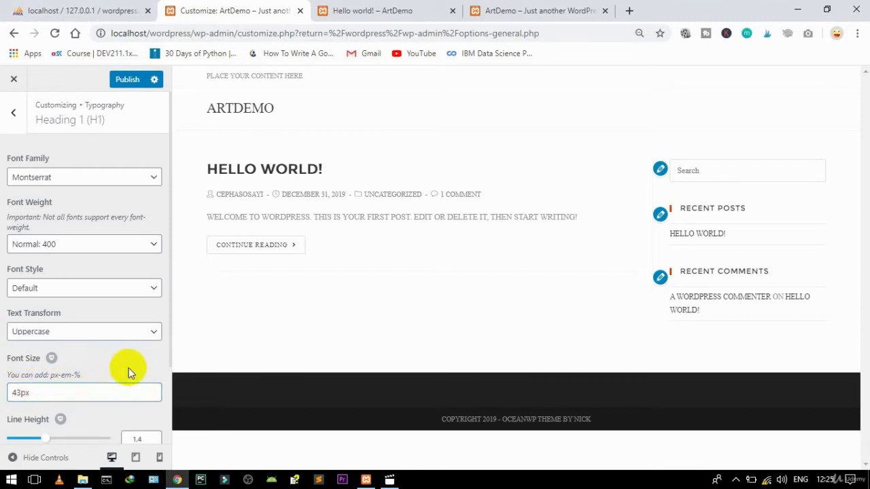
scroll(129, 367, down, 3)
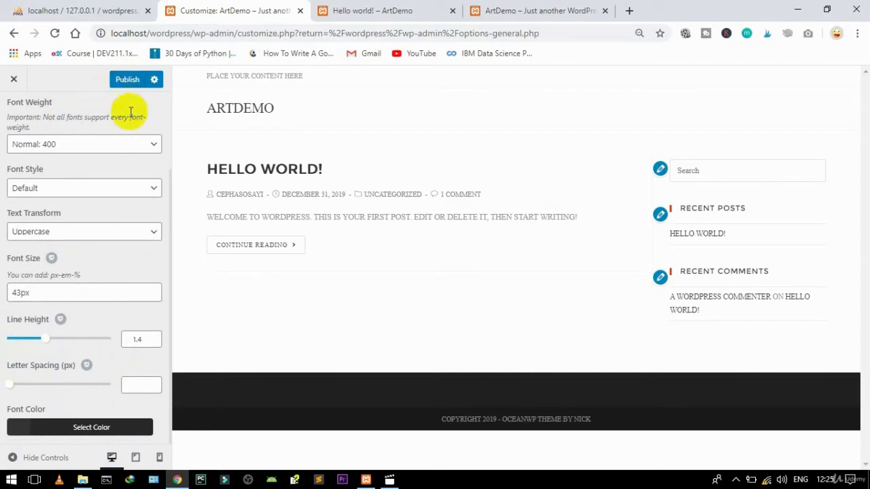
scroll(128, 116, up, 3)
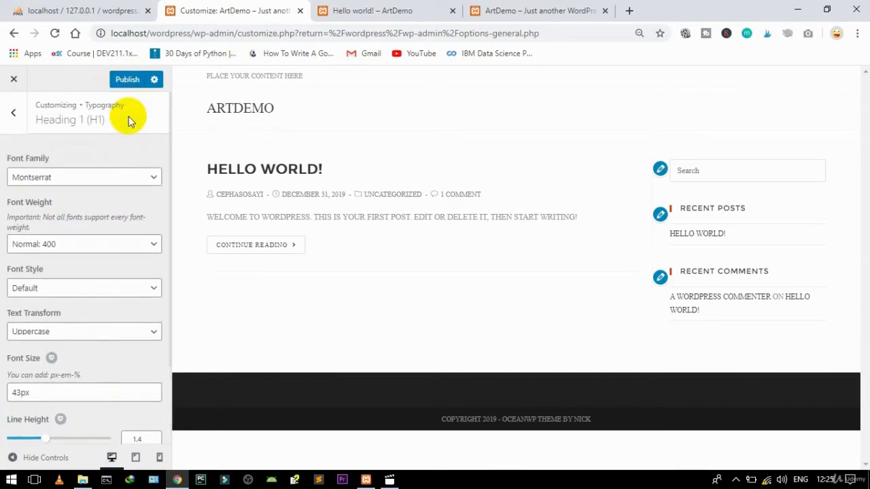
click(17, 113)
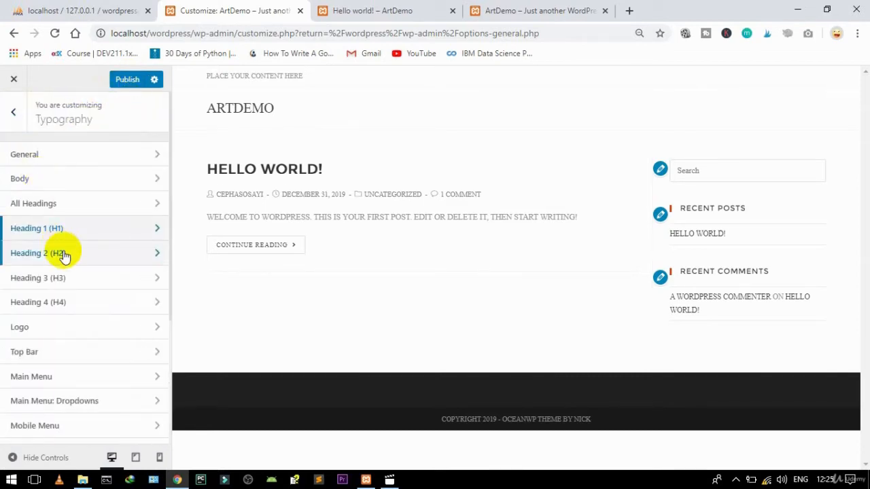
Step: Set the Heading 2 font to Montserrat with Normal 400 weight
click(41, 255)
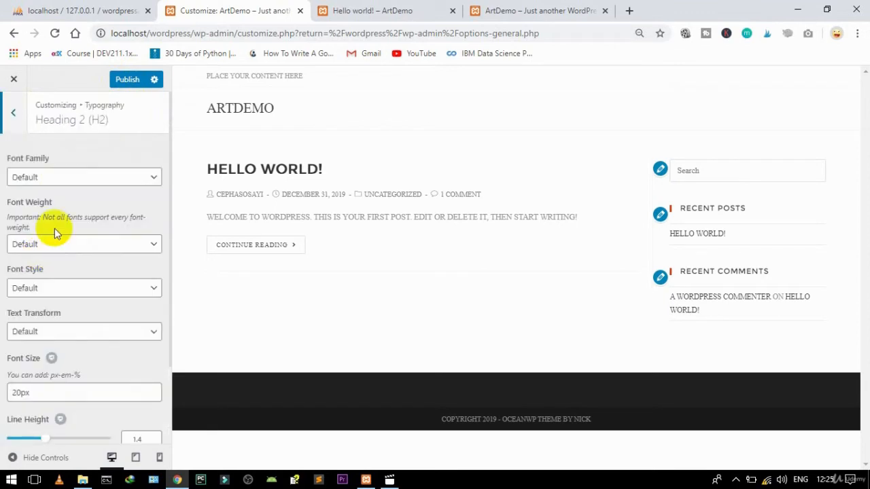
click(49, 178)
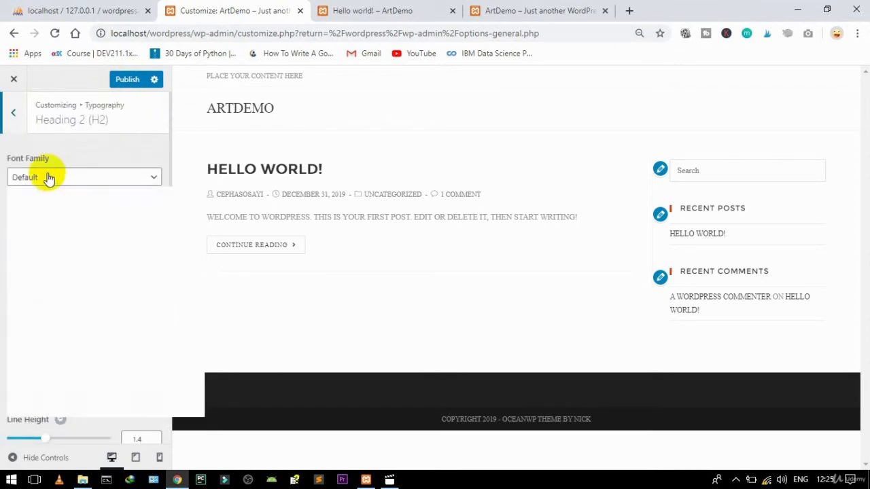
key(m)
key(m)
key(m)
key(m)
key(m)
key(m)
key(m)
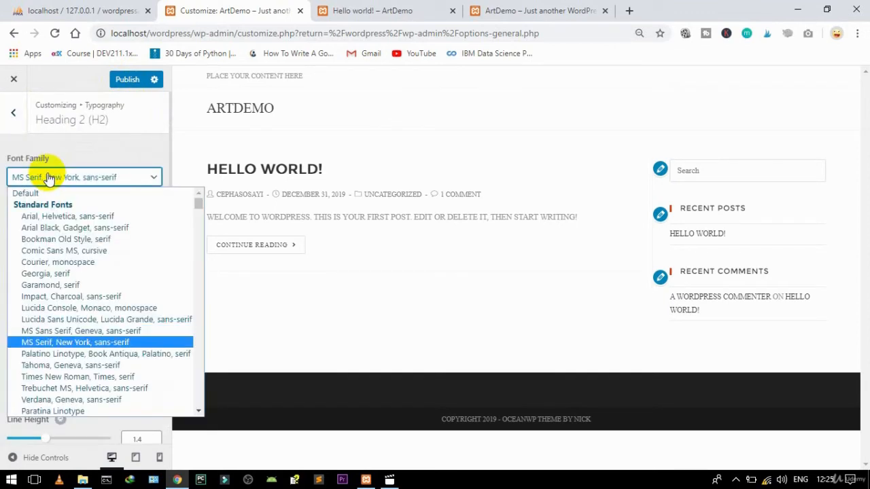
click(35, 250)
click(34, 246)
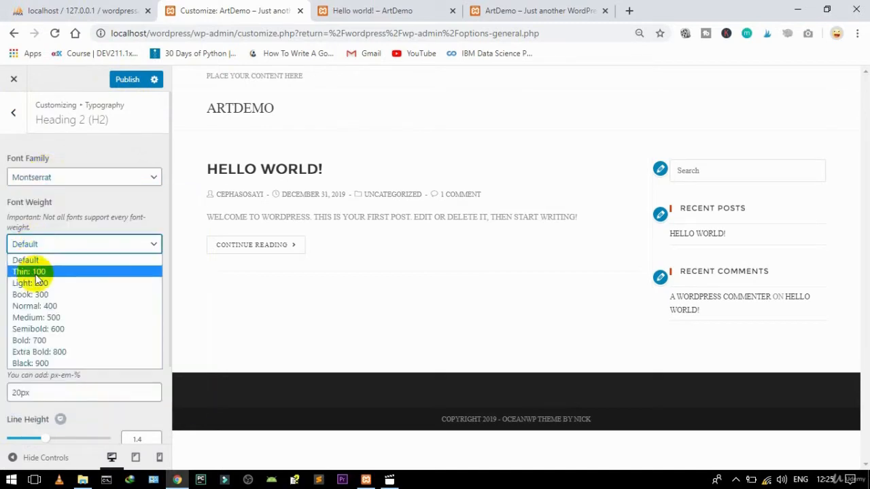
click(34, 294)
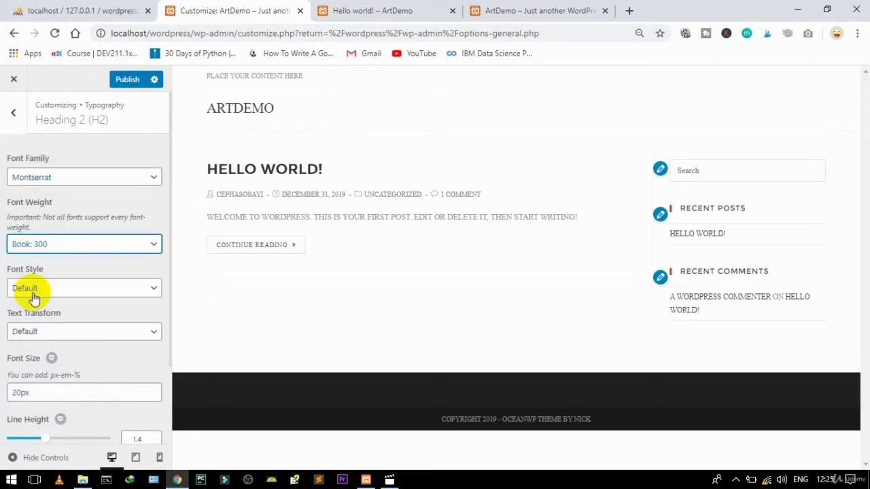
click(25, 248)
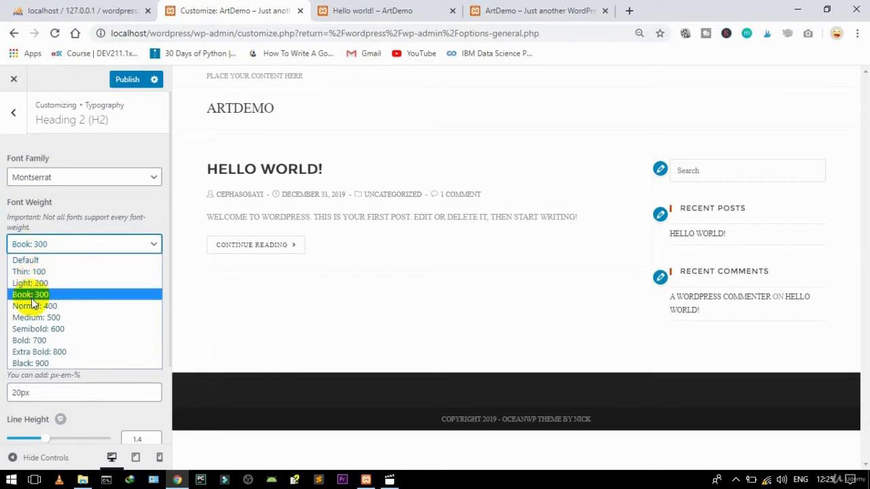
click(30, 306)
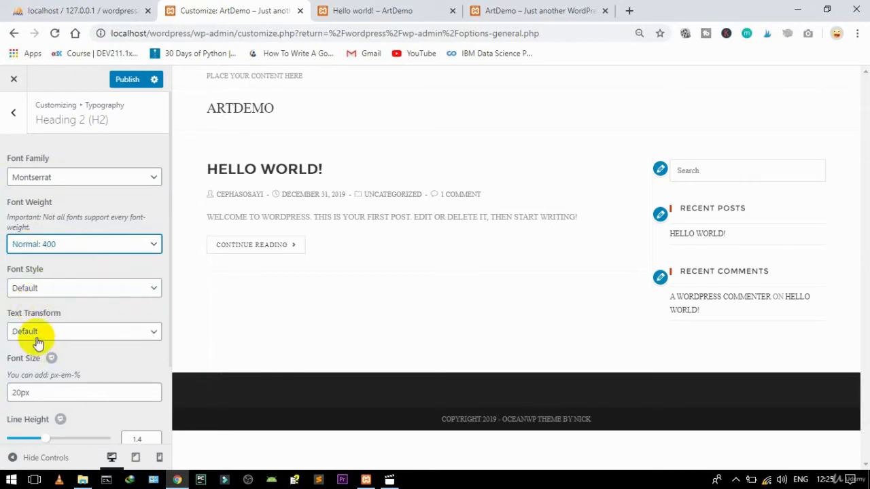
Step: Give Heading 2 Normal style, uppercase text and a 36px size, then return to Typography
click(42, 289)
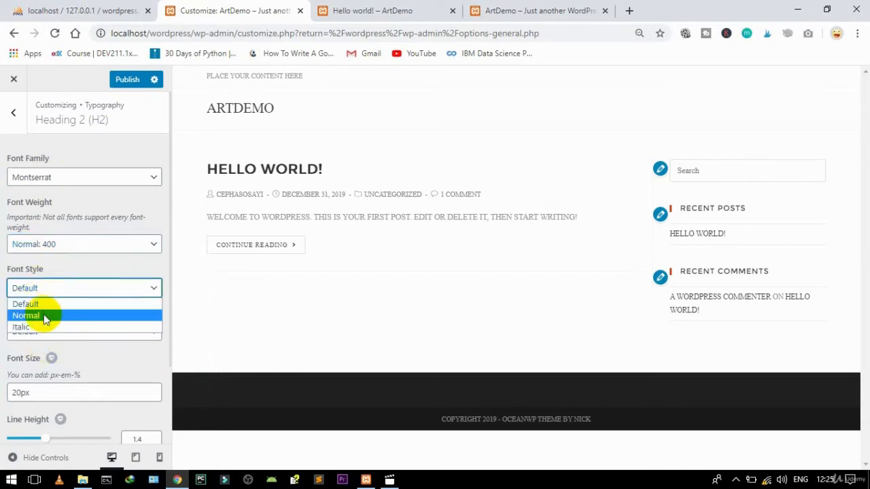
click(43, 315)
click(43, 331)
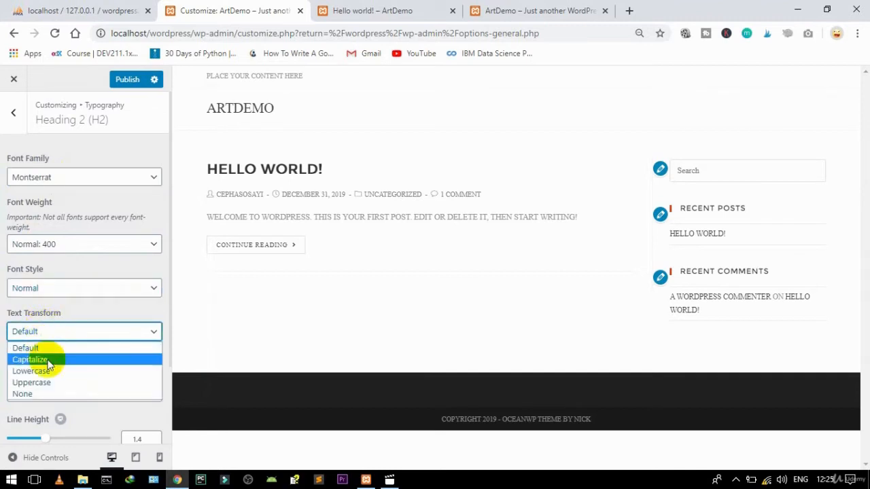
click(39, 382)
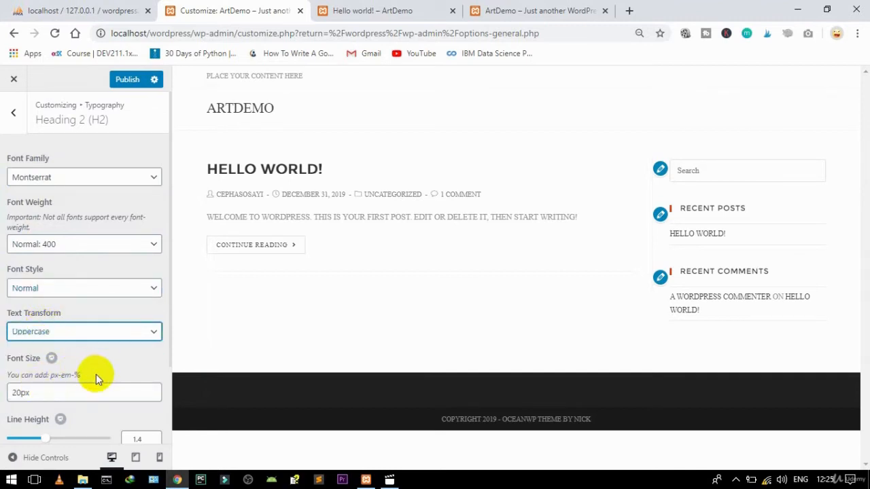
drag(18, 394, 6, 389)
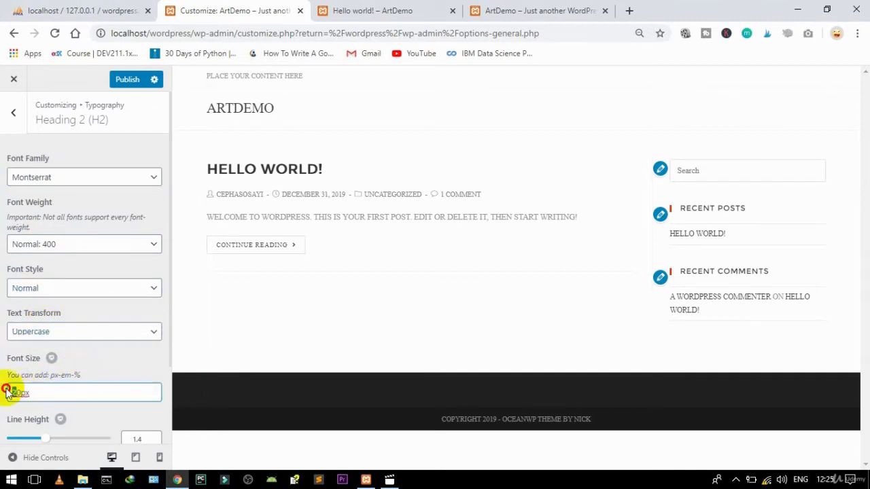
click(112, 367)
scroll(112, 367, down, 3)
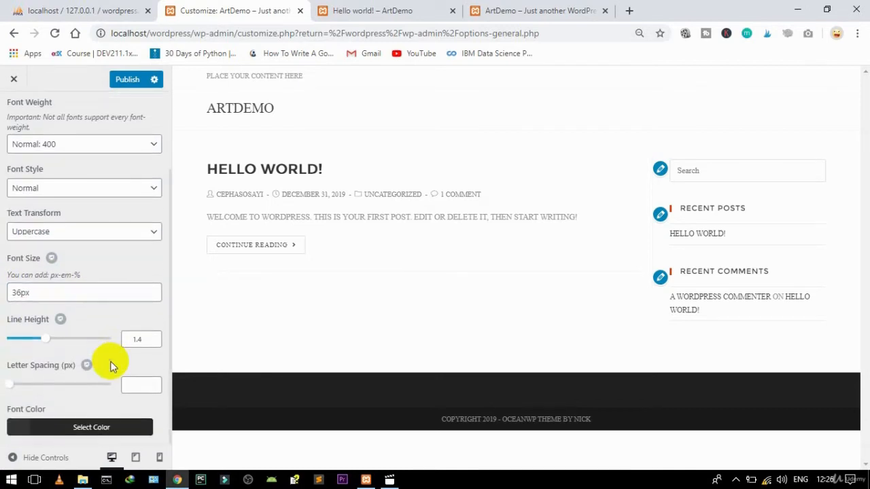
scroll(112, 367, up, 3)
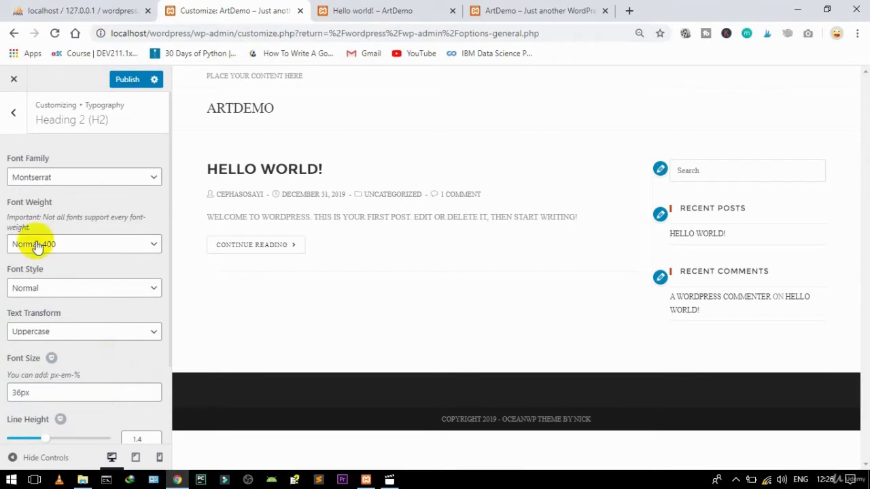
click(10, 115)
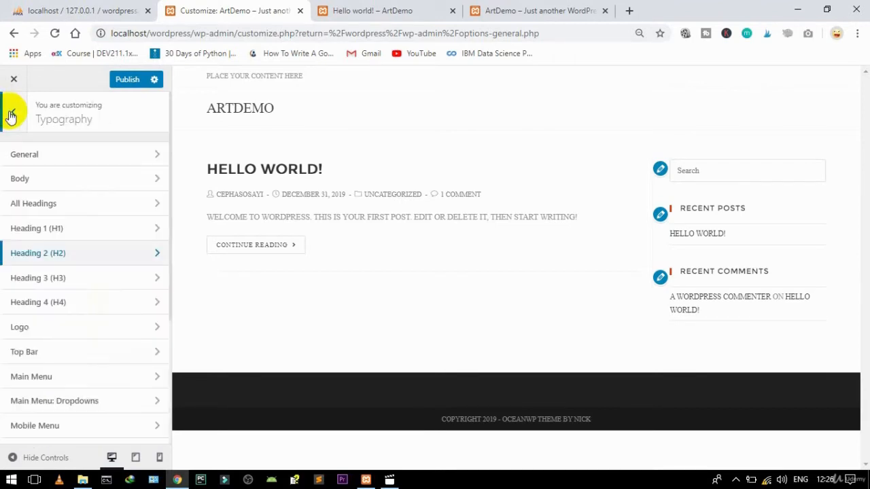
Step: Set the Heading 3 font to Montserrat with Normal 400 weight
click(41, 278)
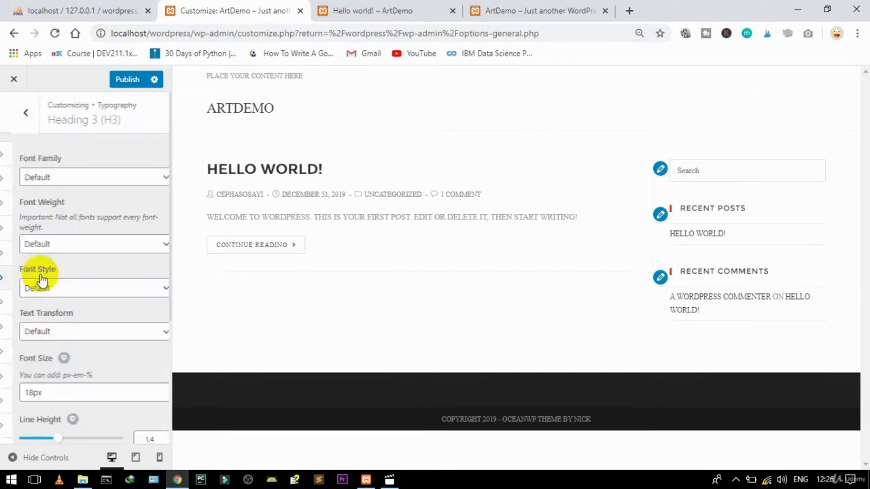
click(56, 178)
key(m)
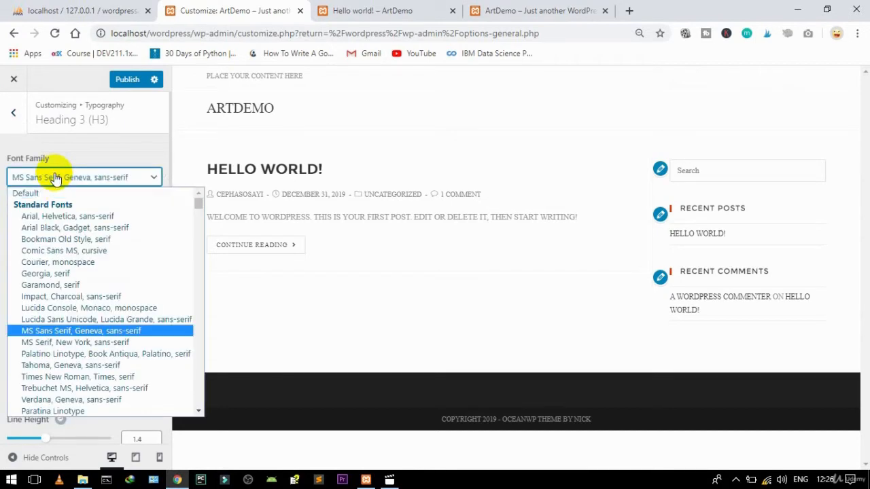
key(m)
key(m)
key(m)
key(m)
key(m)
key(m)
key(m)
key(m)
key(m)
key(m)
key(m)
key(m)
key(m)
key(m)
key(m)
key(m)
key(m)
key(m)
key(m)
key(m)
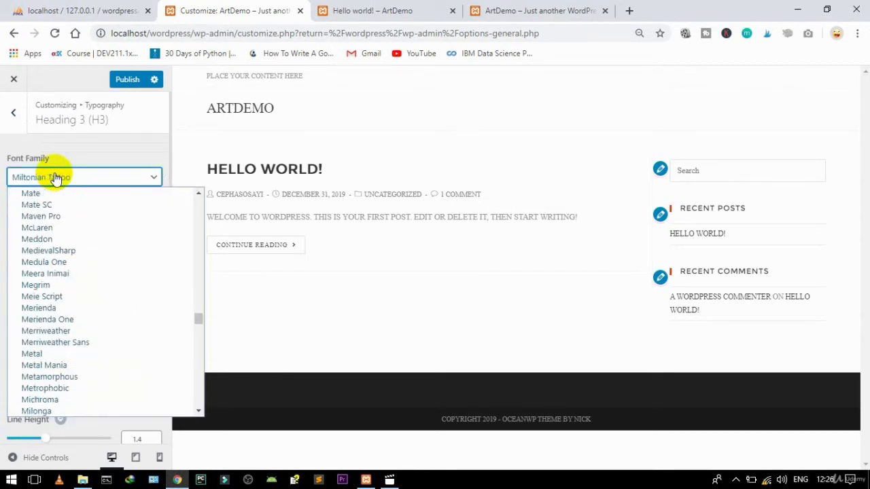
key(m)
key(m)
key(m)
key(m)
key(m)
key(m)
key(m)
key(m)
key(m)
key(m)
key(m)
key(m)
key(m)
key(m)
key(m)
key(m)
key(m)
key(Return)
click(42, 246)
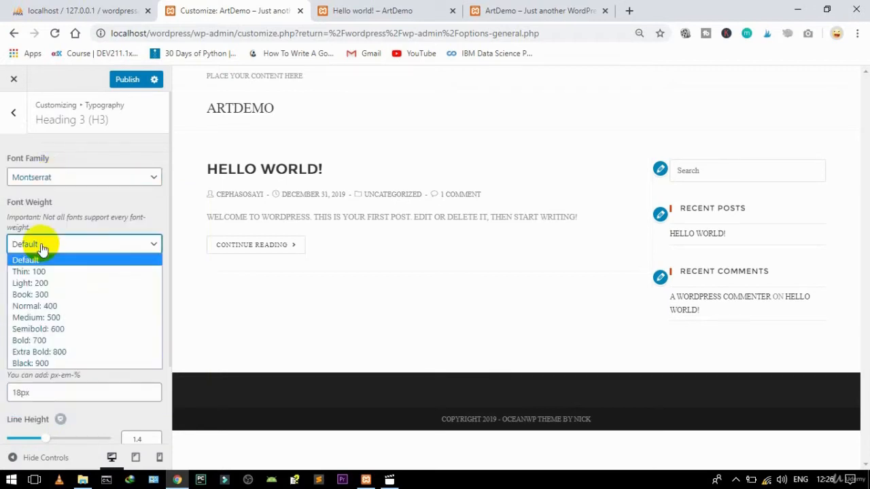
click(32, 307)
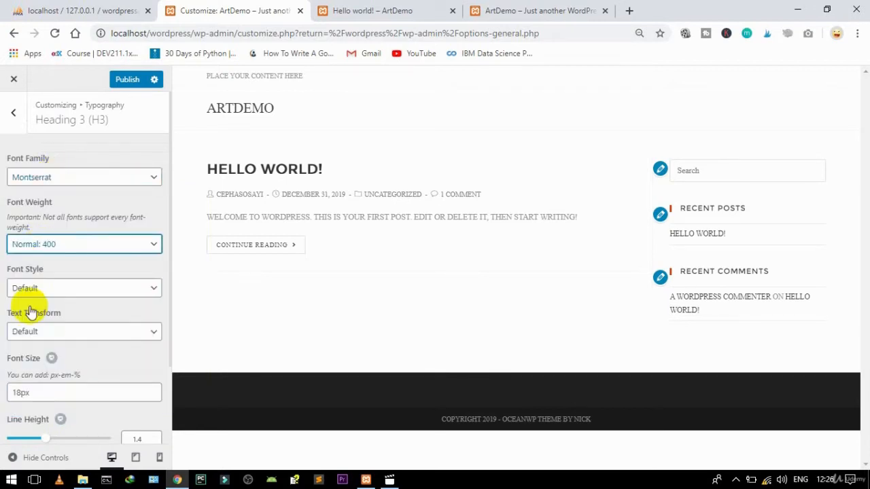
Step: Make Heading 3 uppercase in Normal style at 32px, then return to Typography
click(32, 333)
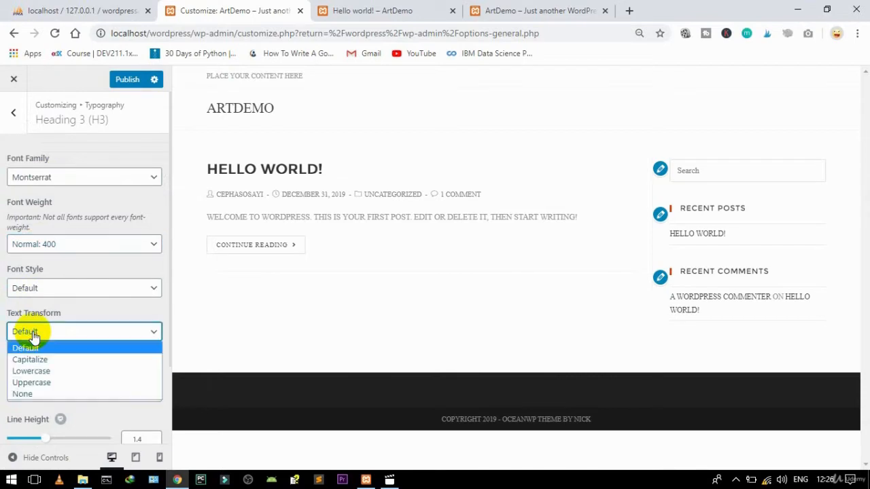
click(28, 384)
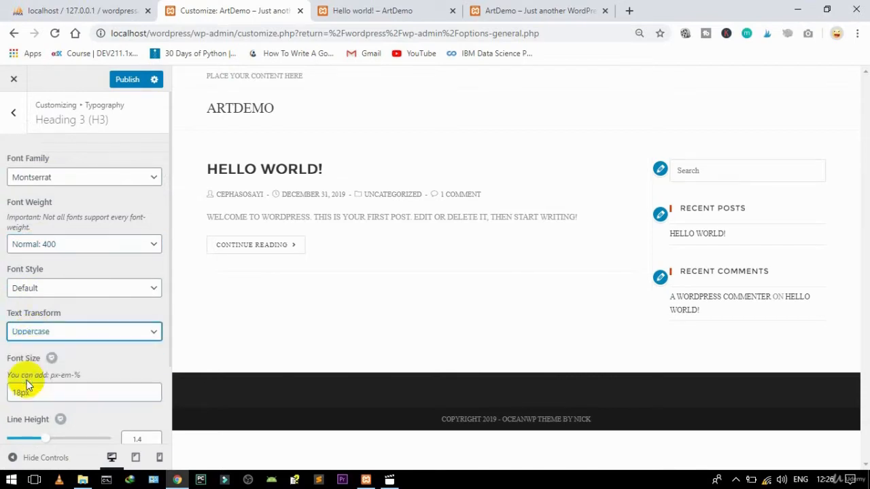
click(45, 292)
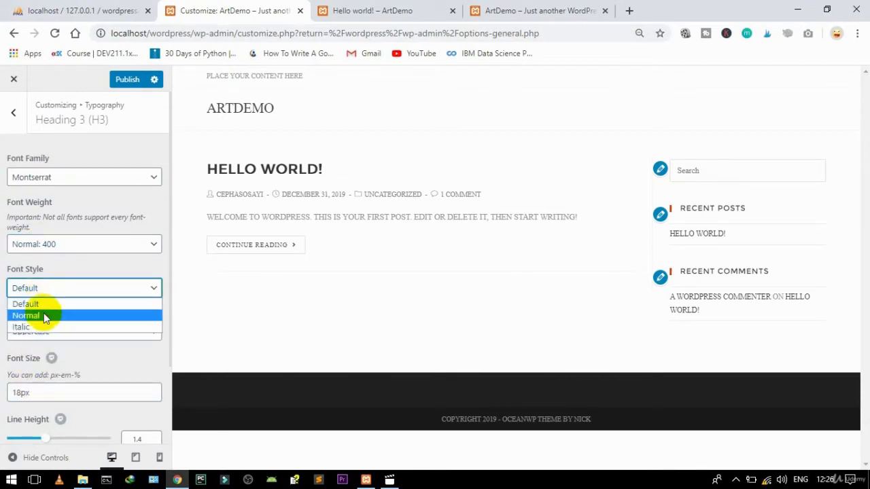
click(44, 314)
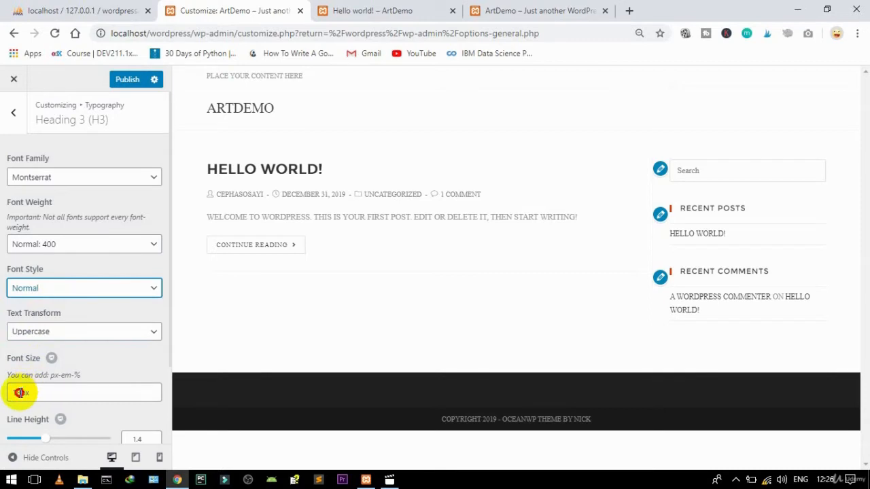
drag(20, 393, 2, 395)
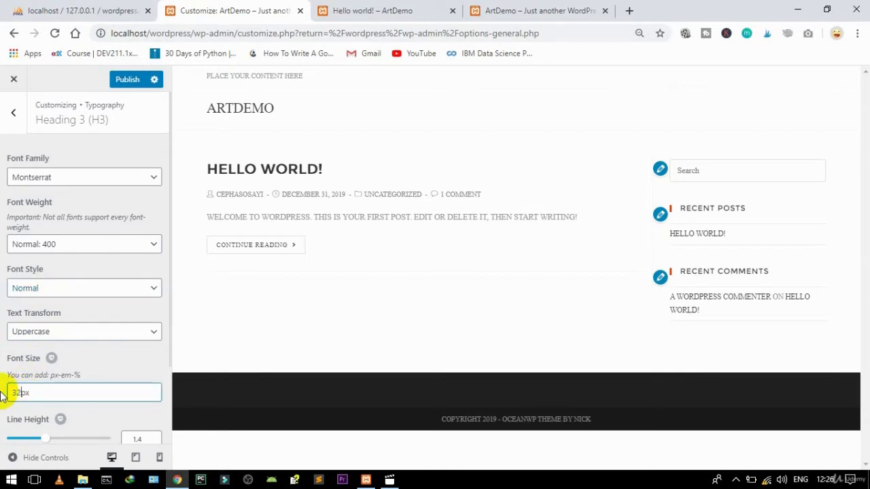
click(13, 113)
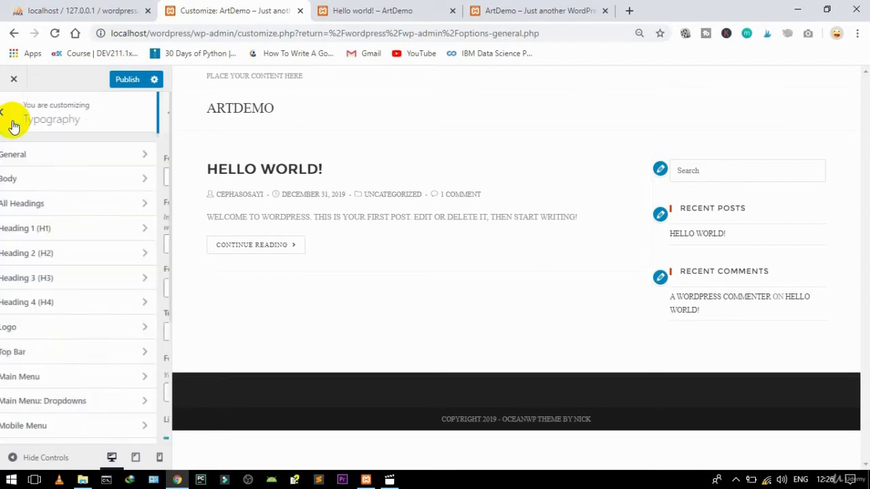
Step: Set the Heading 4 font to Montserrat with Normal 400 weight
click(39, 303)
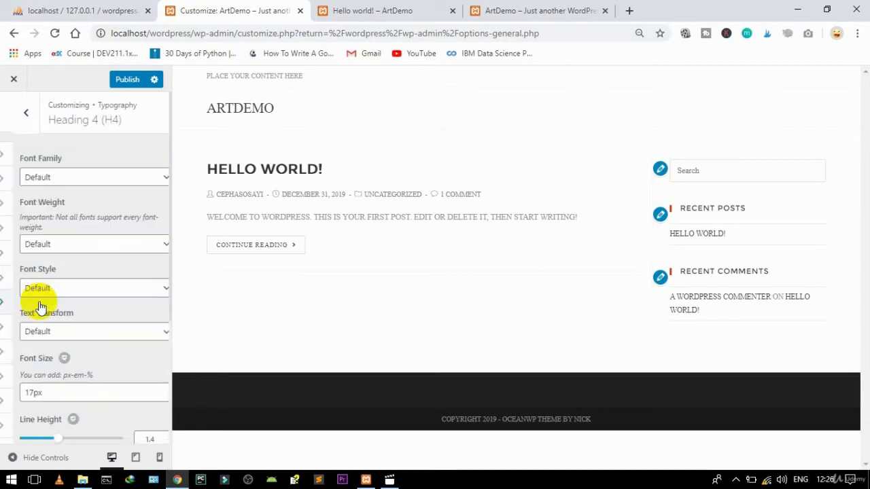
click(52, 181)
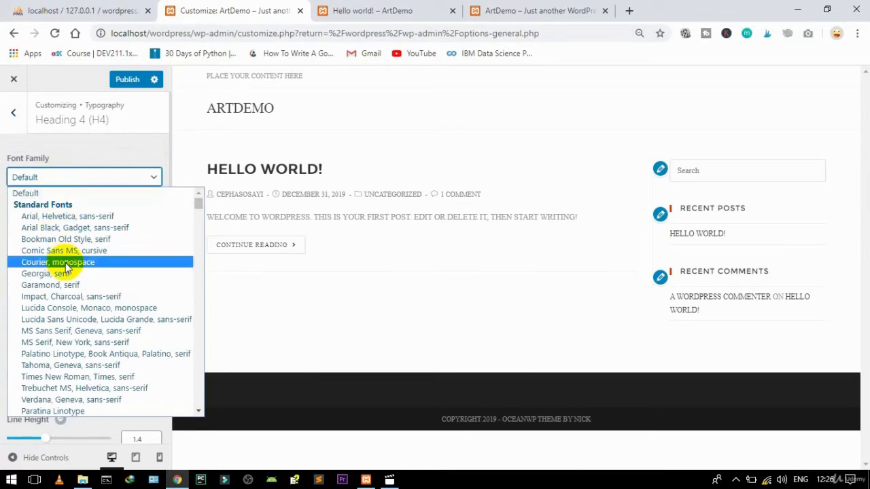
text(montserrat)
key(Return)
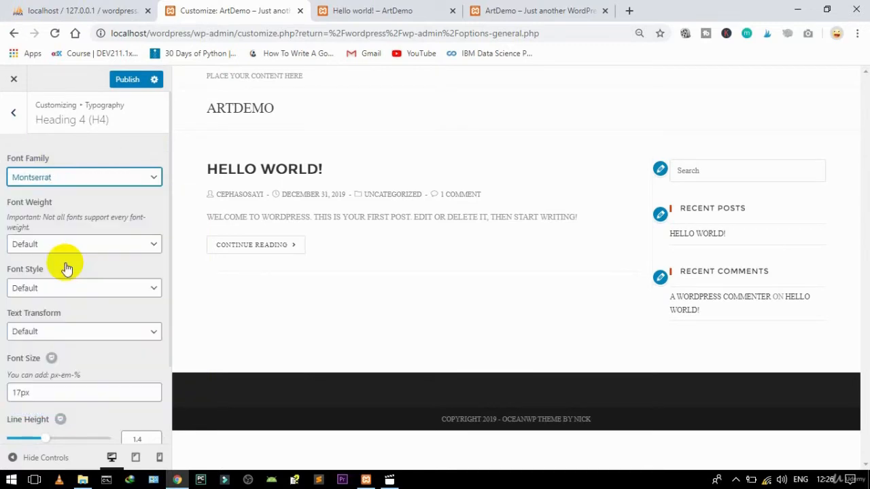
click(47, 248)
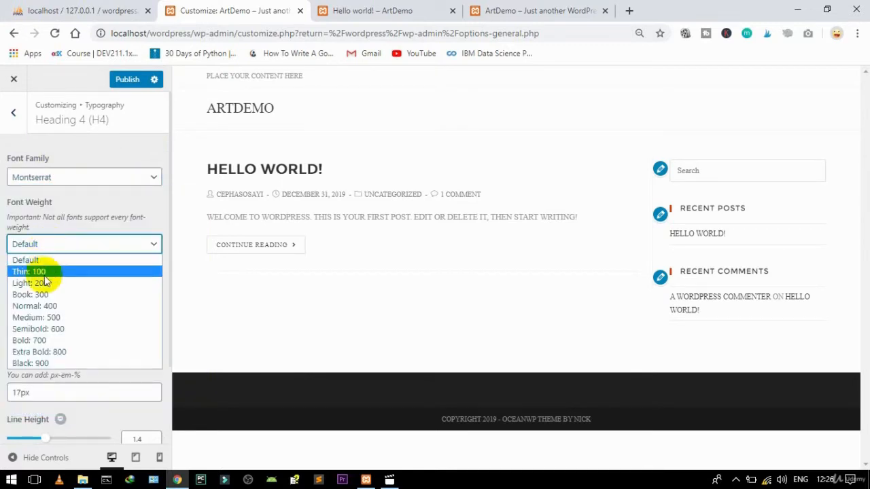
click(38, 307)
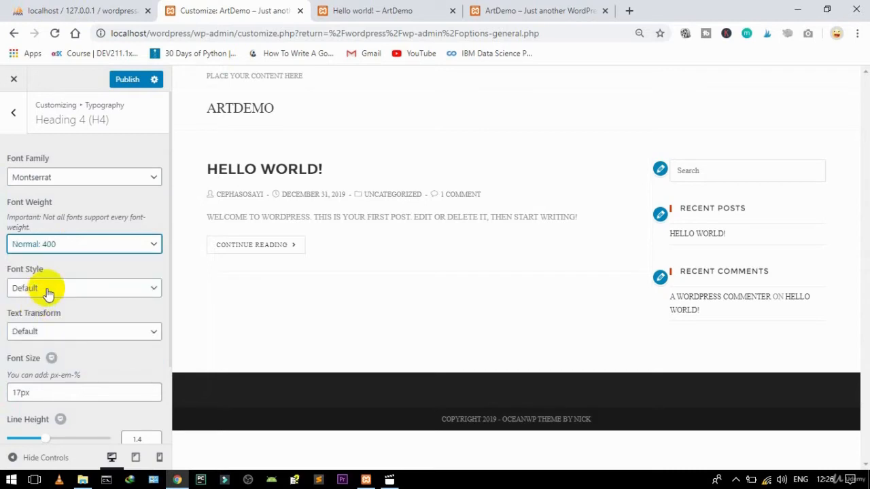
Step: Give Heading 4 Normal style, uppercase text and a 32px size, then return to Typography
click(48, 292)
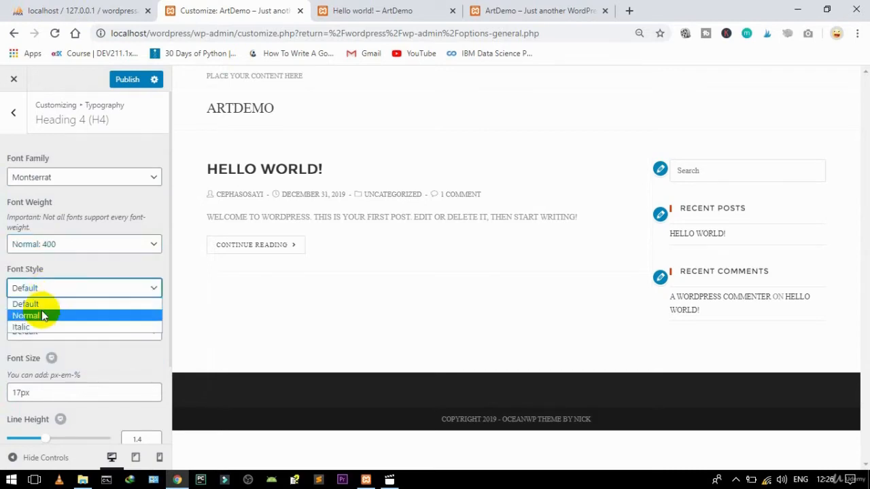
click(40, 314)
click(41, 335)
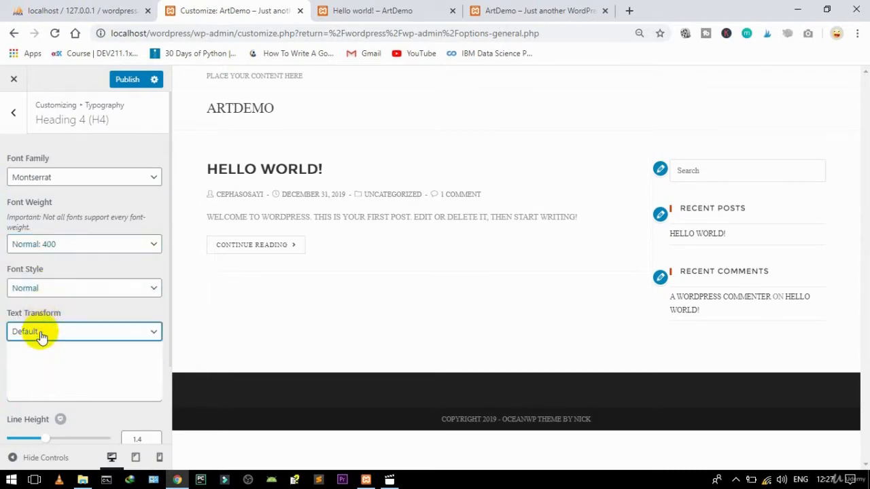
click(37, 385)
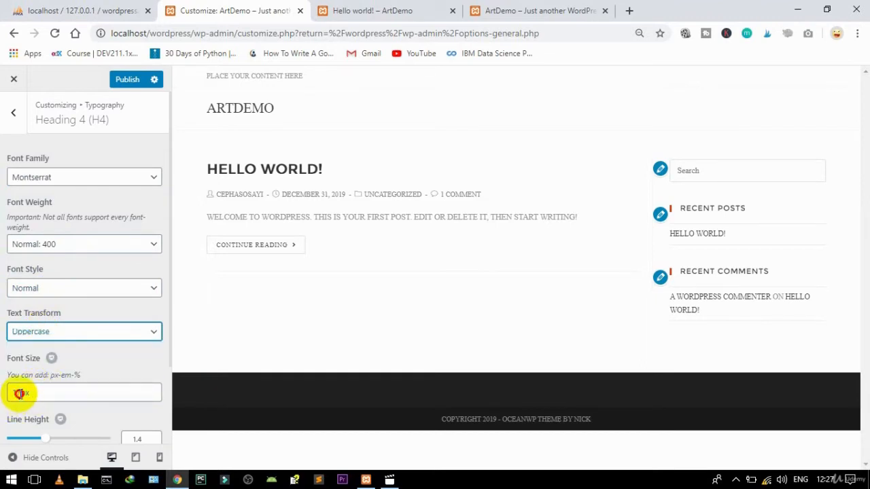
drag(20, 393, 2, 394)
text(32)
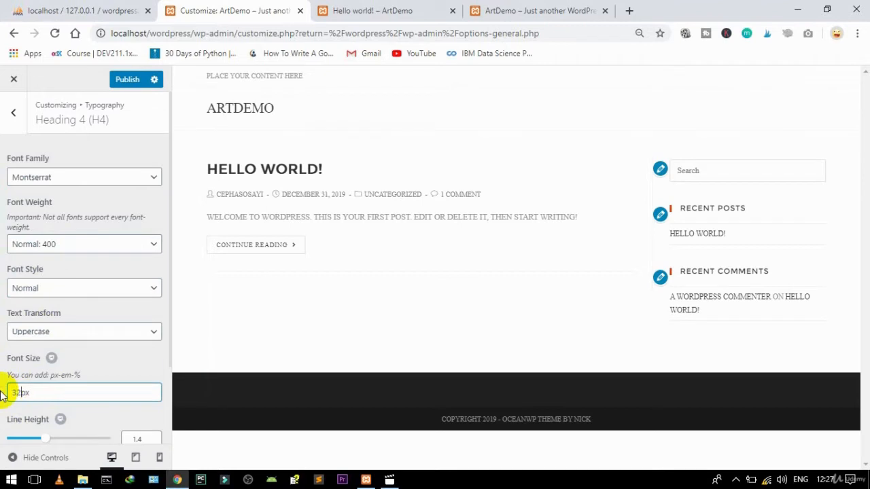
key(BackSpace)
key(BackSpace)
text(28)
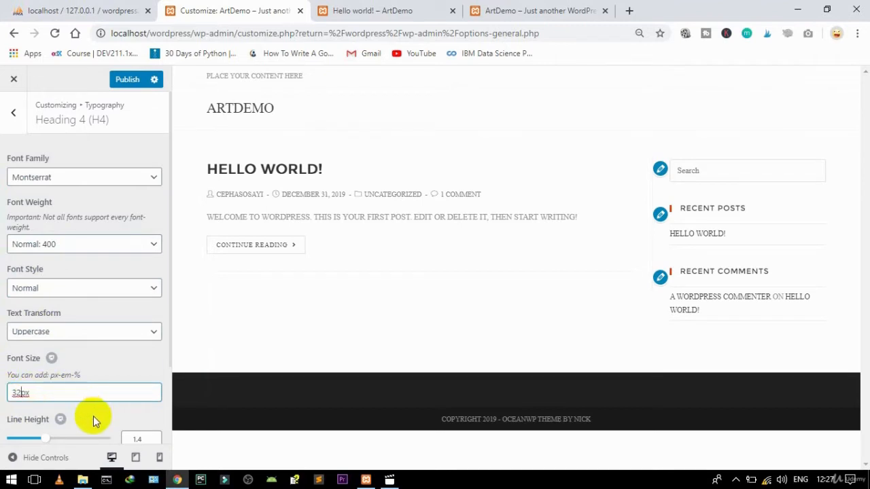
click(14, 119)
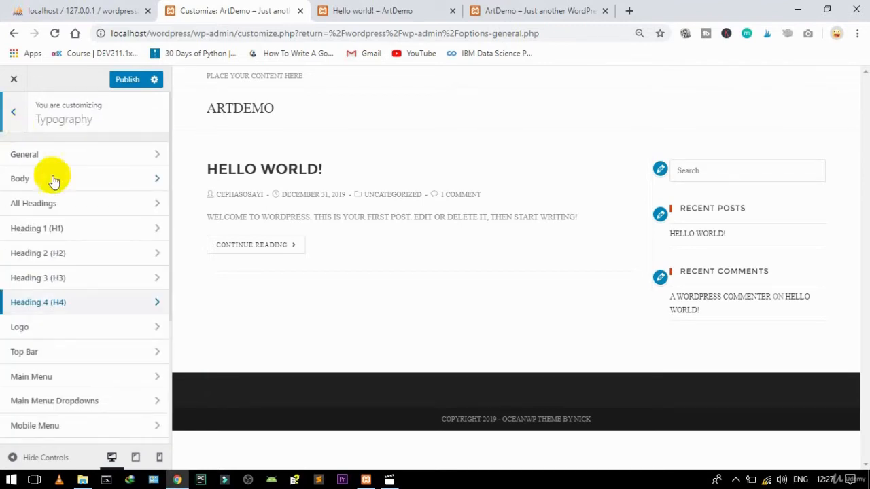
click(40, 333)
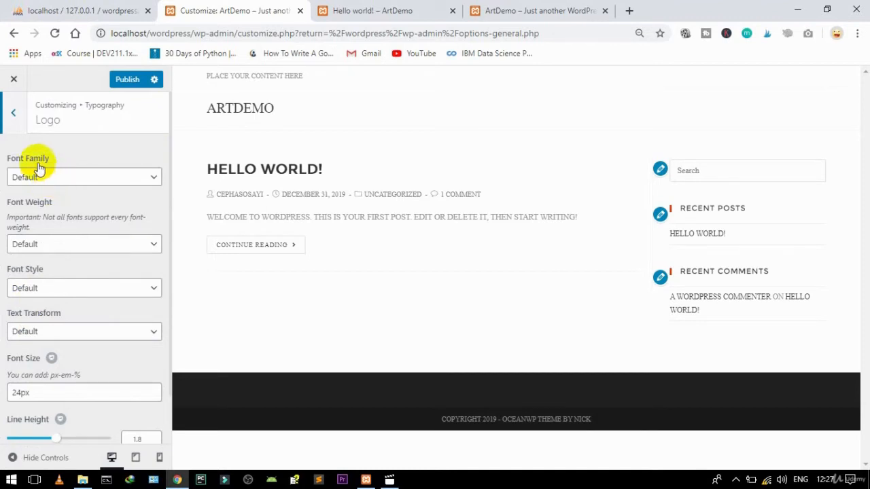
click(10, 115)
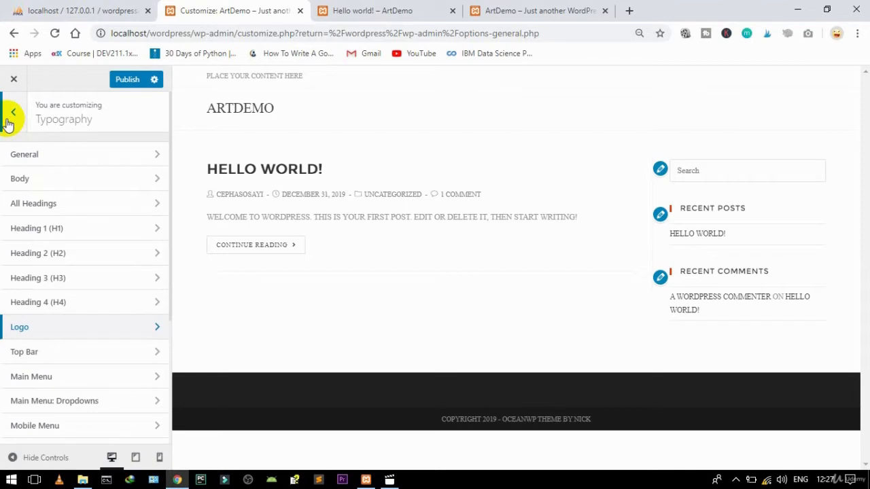
scroll(103, 134, down, 1)
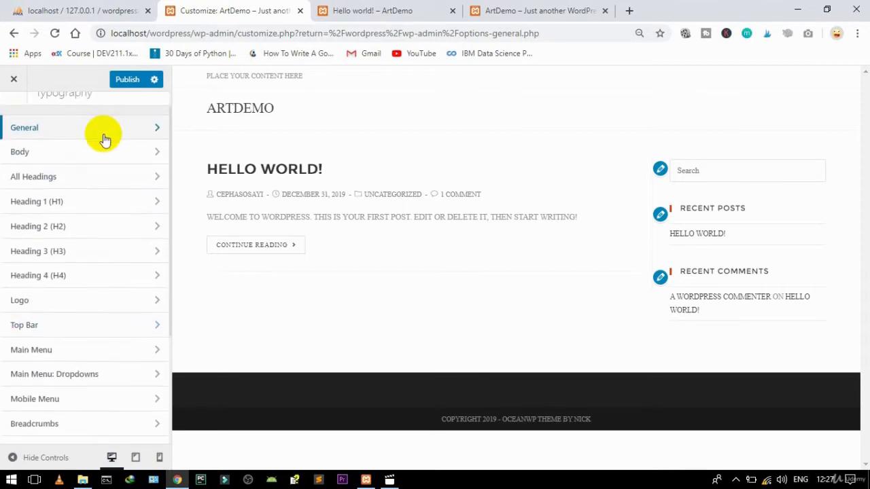
scroll(103, 139, down, 3)
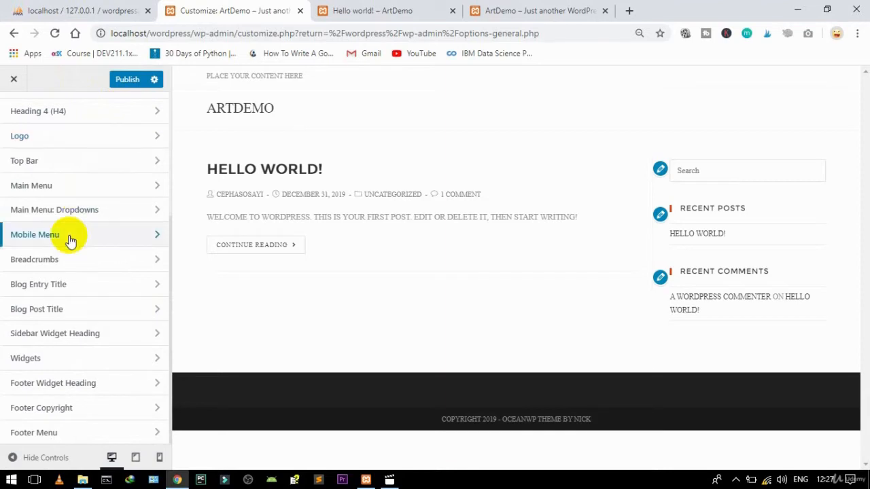
Step: Set the Blog Entry Title font to Montserrat with Normal 400 weight
click(46, 289)
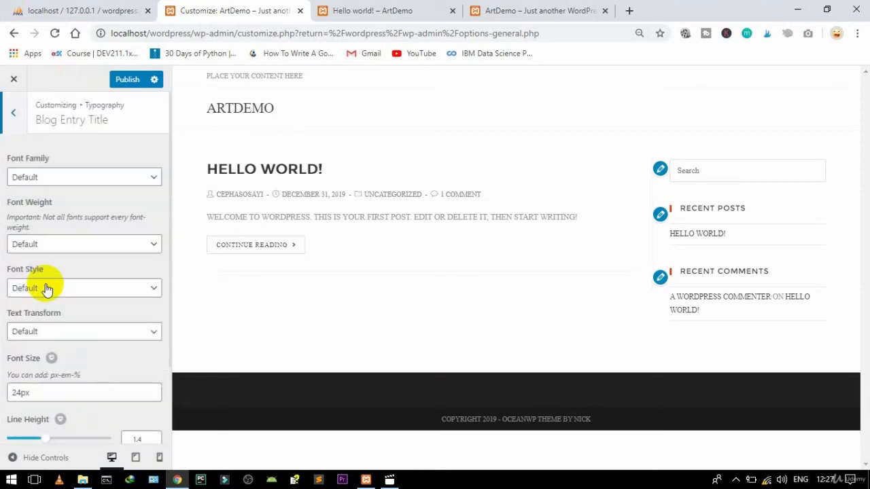
click(56, 178)
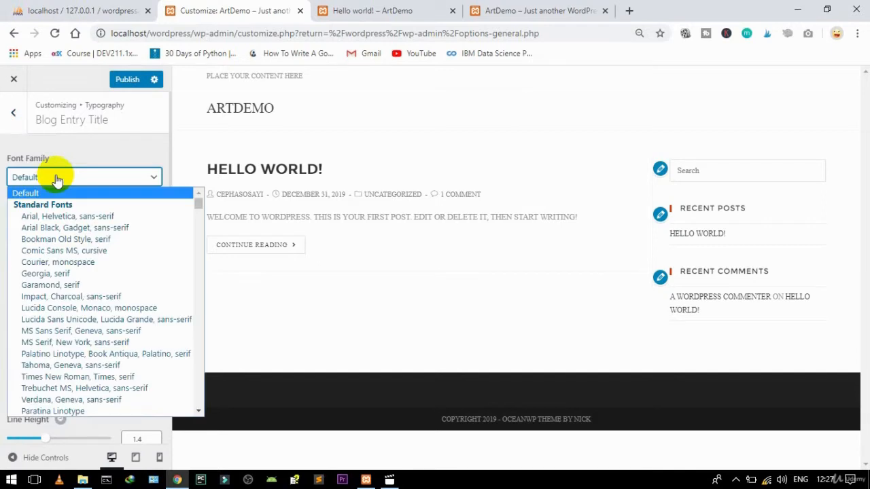
text(mer)
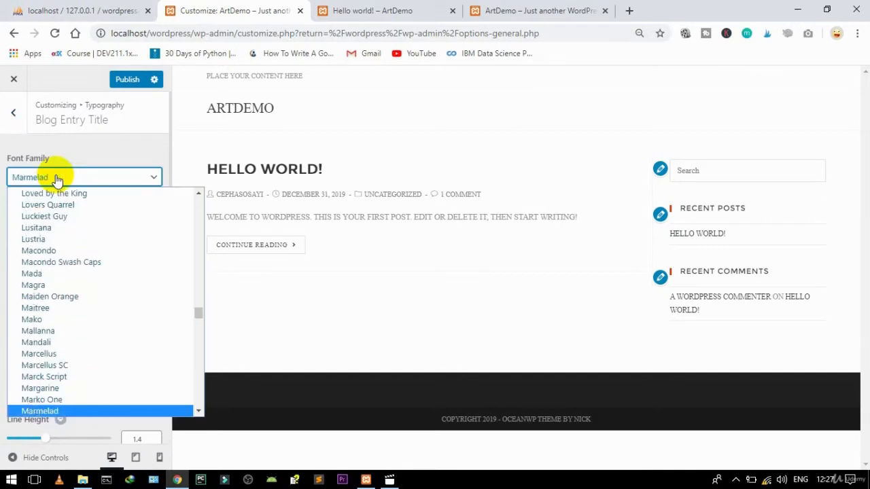
text(monts)
key(Return)
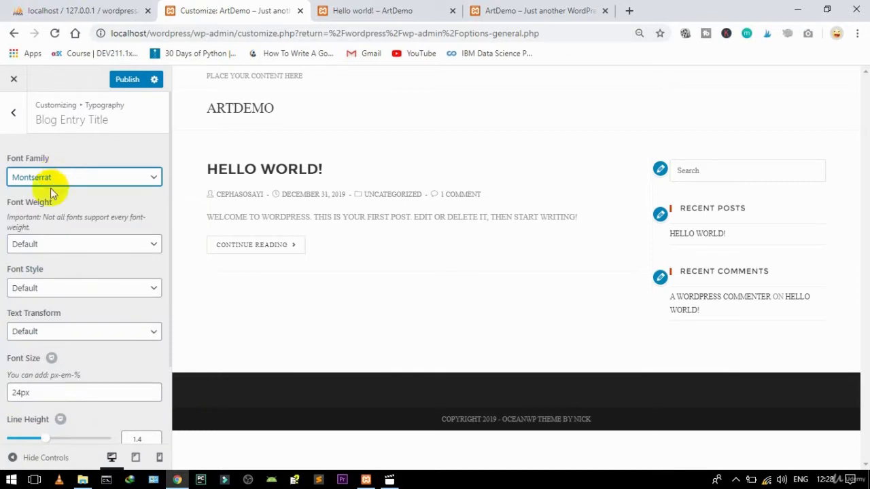
click(33, 246)
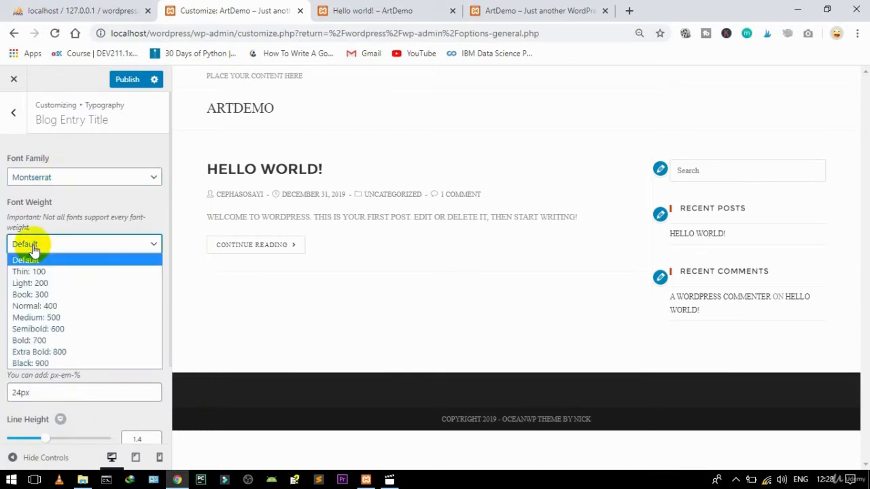
click(37, 305)
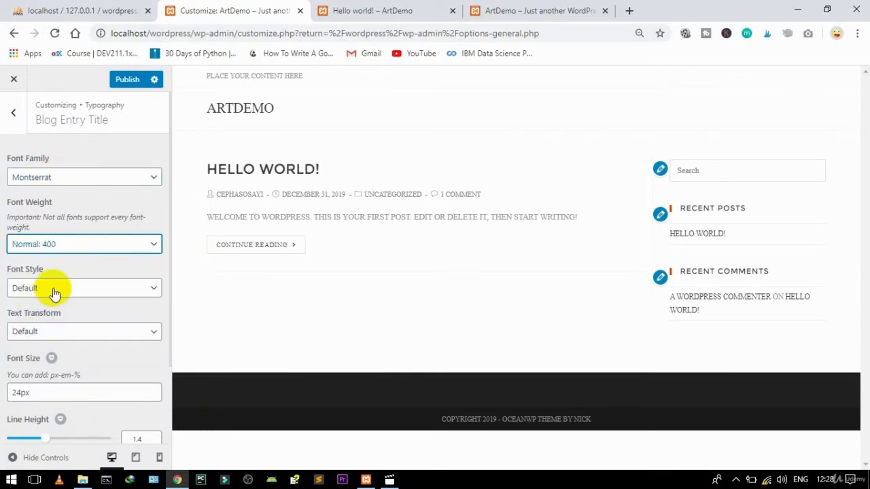
Step: Make blog entry titles uppercase in Normal style at 28px, then return to Typography
click(55, 292)
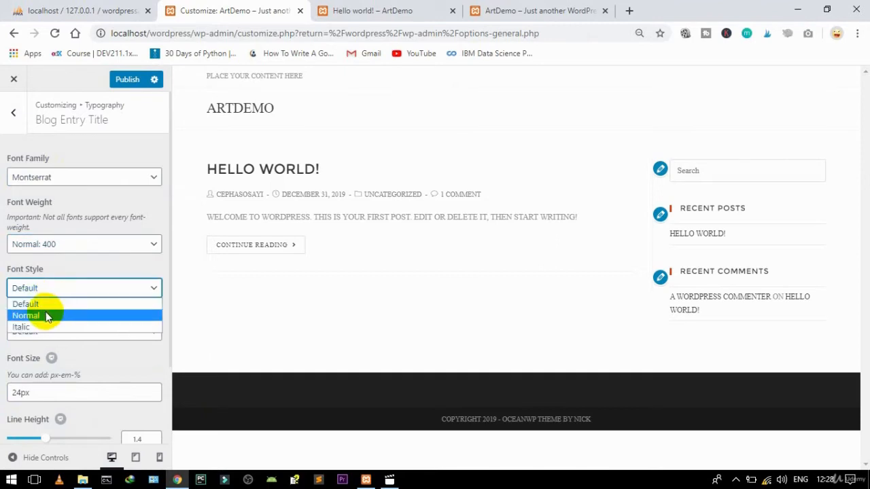
click(46, 313)
click(43, 331)
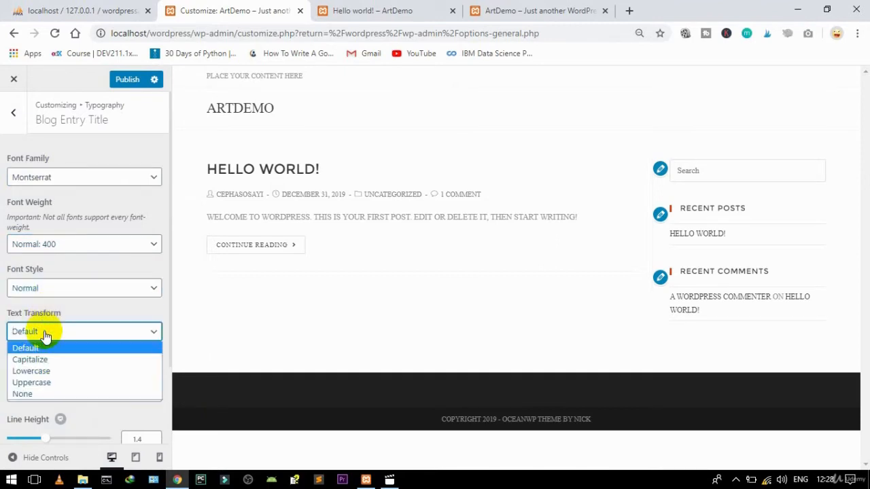
click(34, 380)
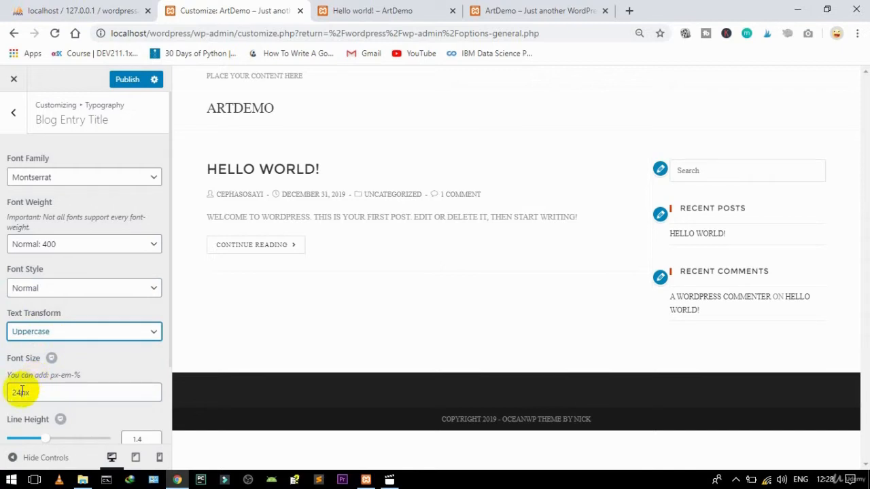
drag(22, 391, 6, 395)
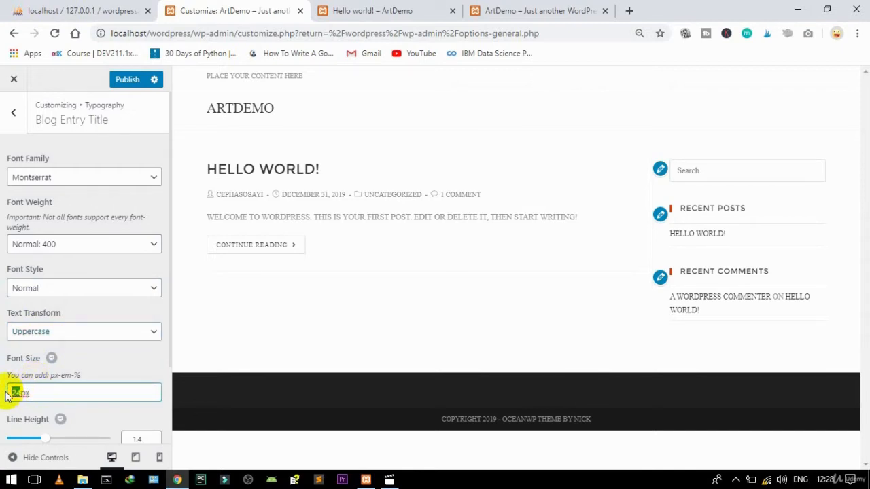
text(28)
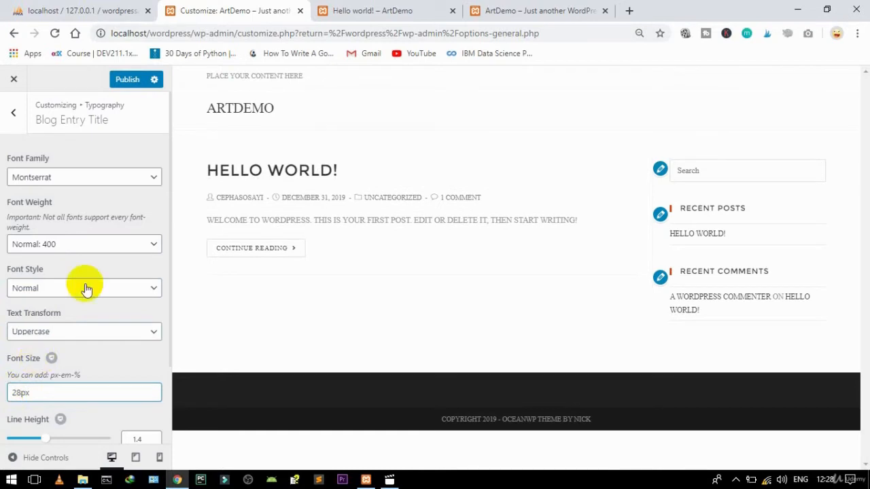
click(13, 113)
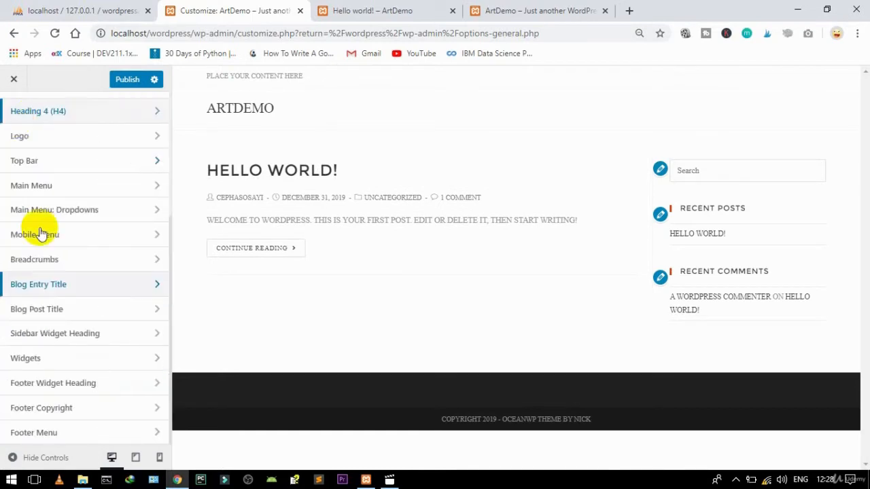
Step: Set the Blog Post Title font to Montserrat with Normal 400 weight
click(52, 310)
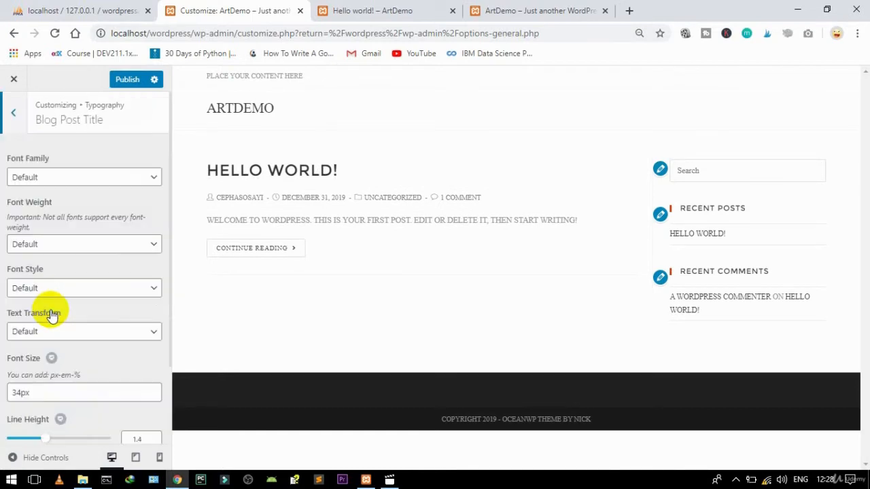
click(49, 182)
text(monts)
key(Return)
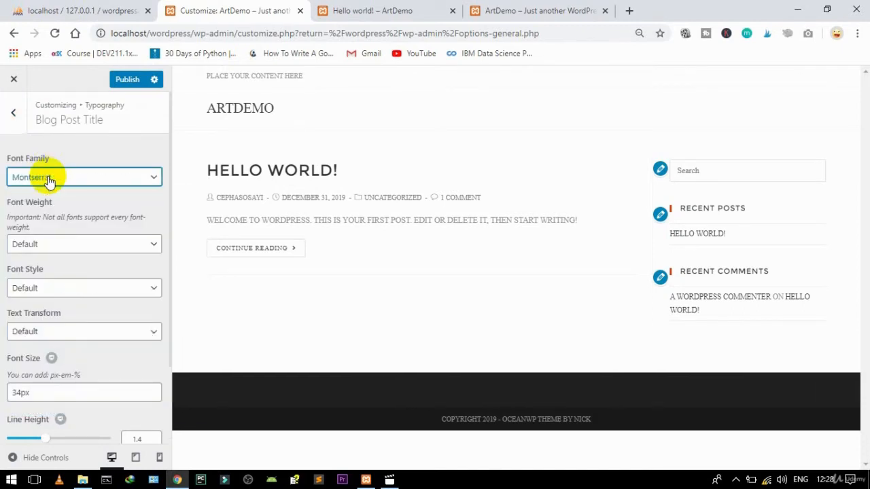
click(37, 245)
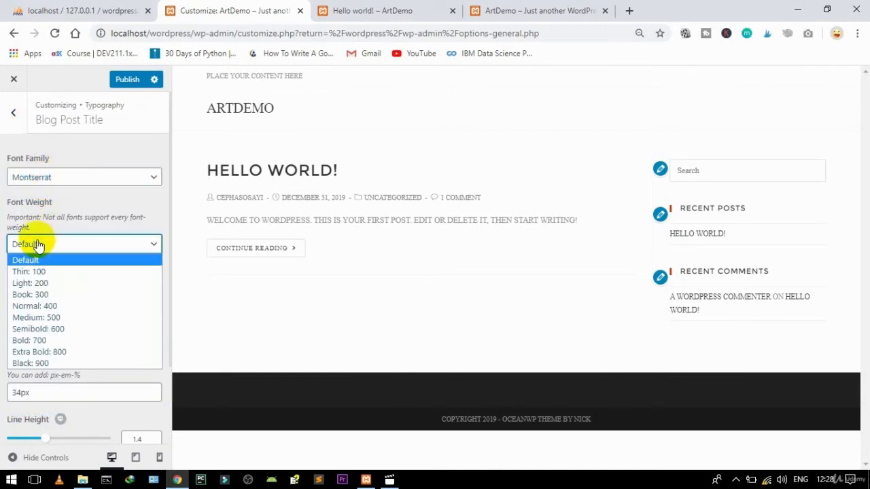
click(33, 307)
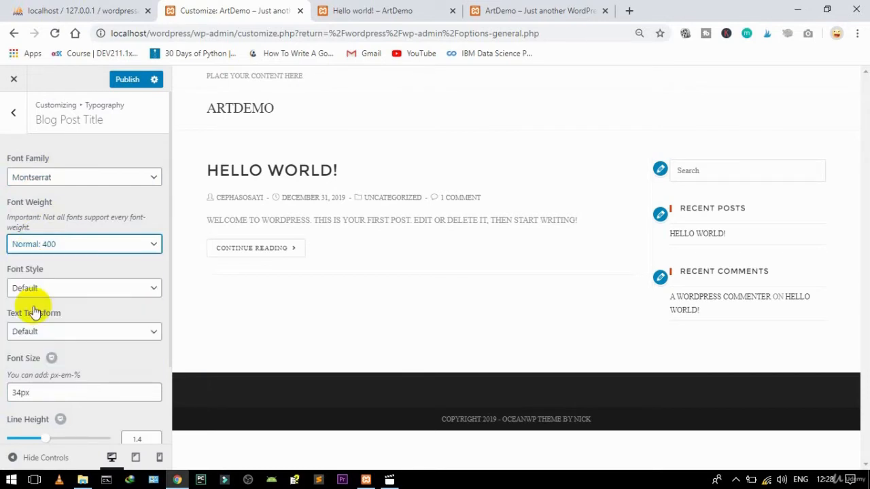
Step: Make blog post titles uppercase in Normal style at 28px instead of 34px, then go back
click(31, 289)
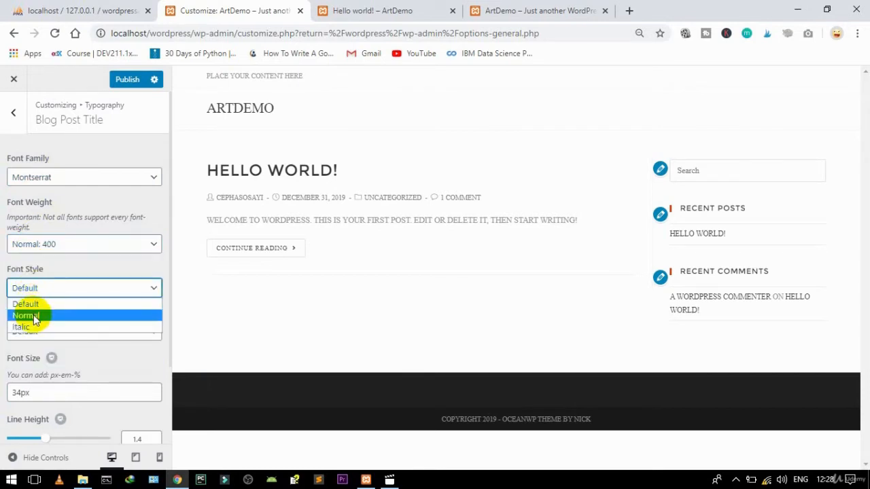
click(33, 317)
click(33, 332)
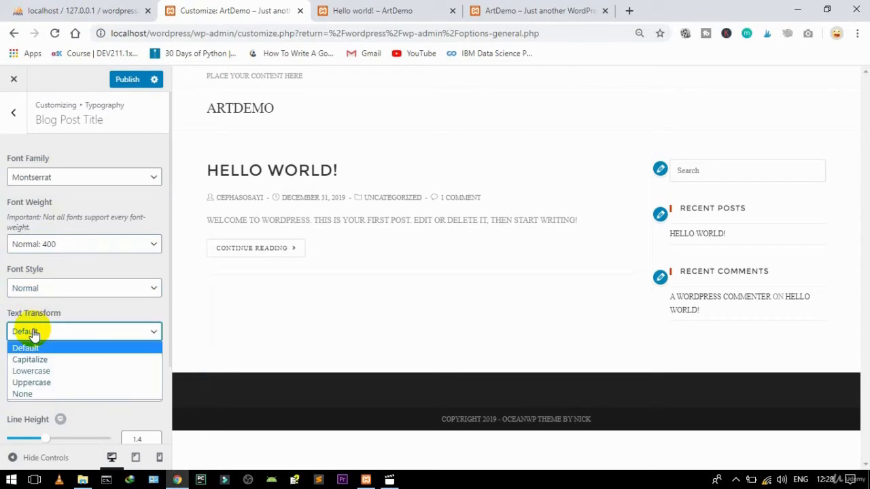
click(34, 381)
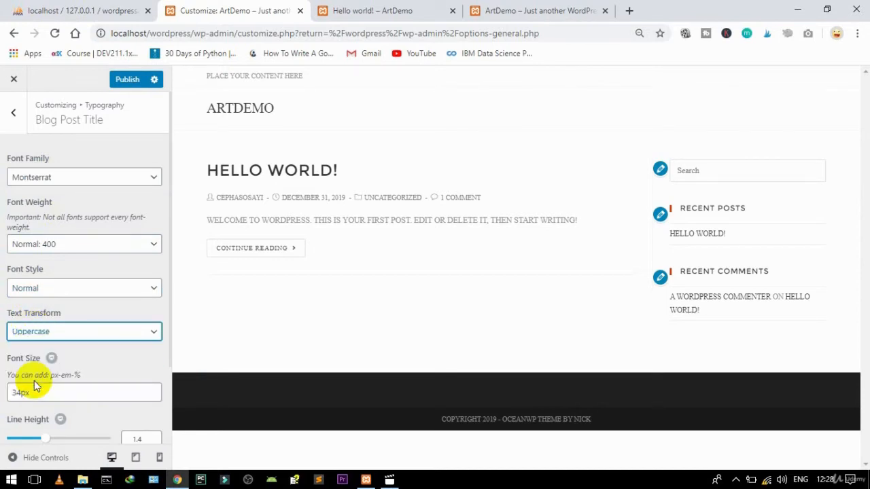
click(22, 392)
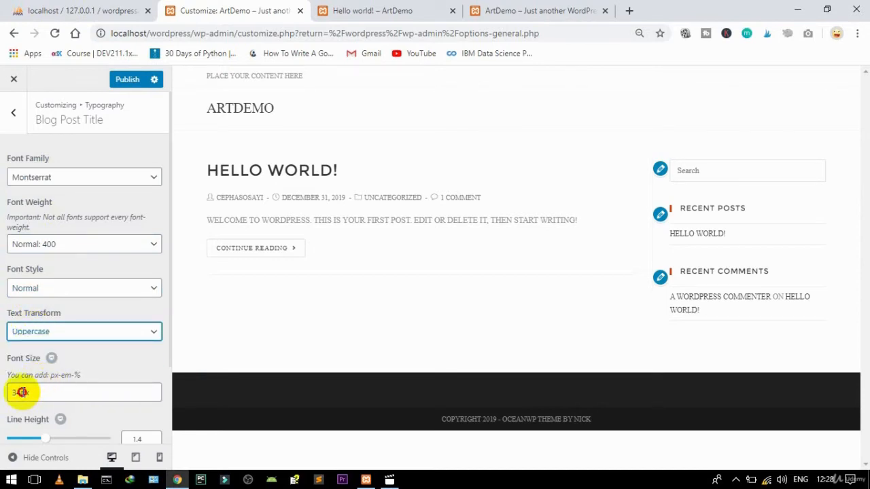
key(BackSpace)
key(BackSpace)
text(28)
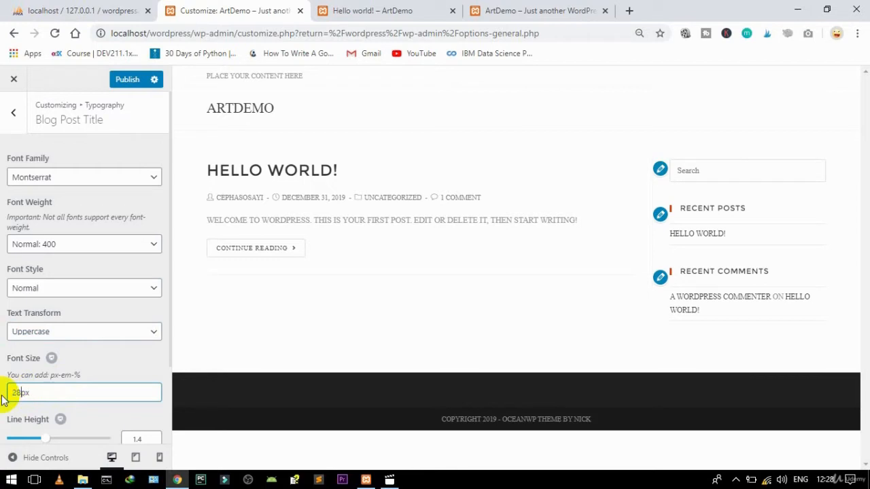
click(12, 113)
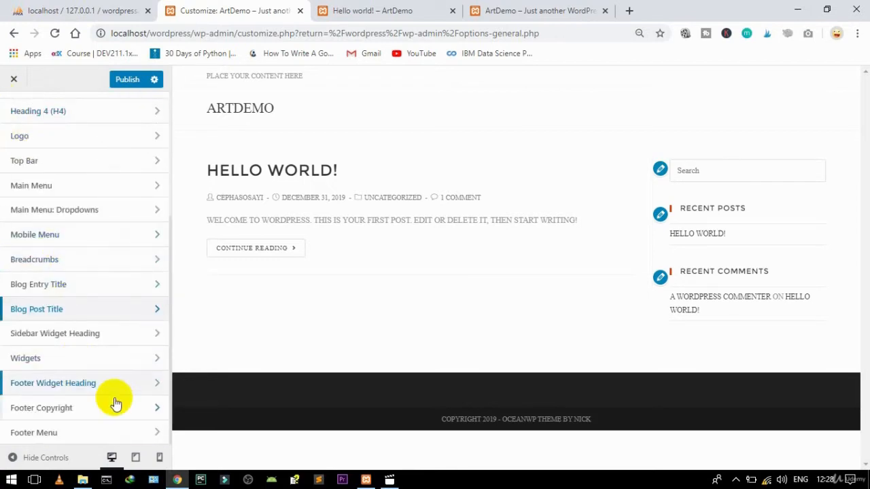
Step: Glance at Sidebar Widget Heading, then back out to the Customizer's main section list
click(157, 334)
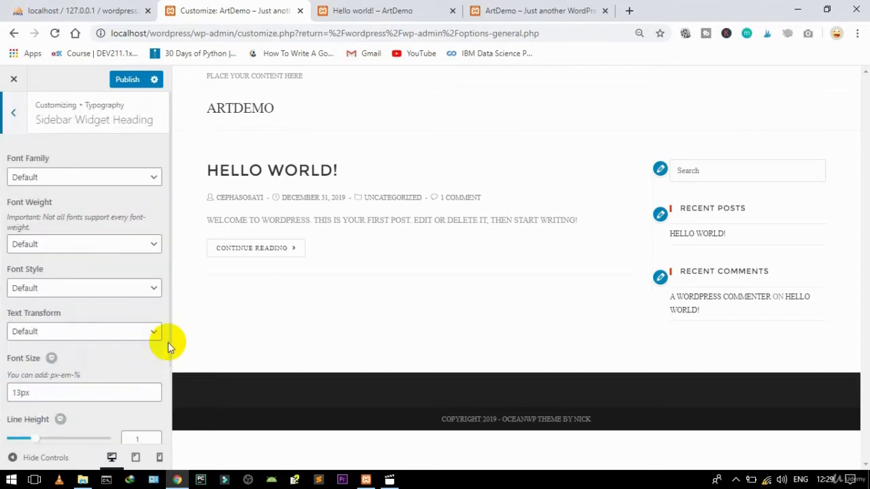
click(15, 123)
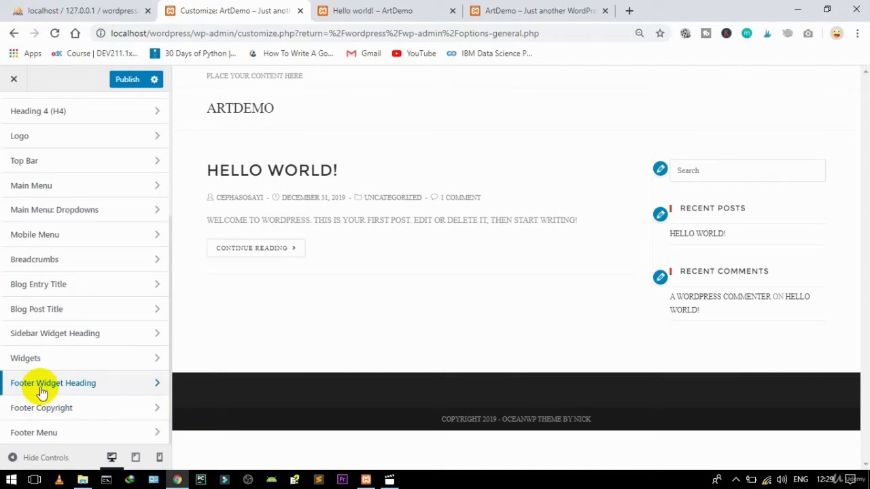
scroll(39, 386, up, 4)
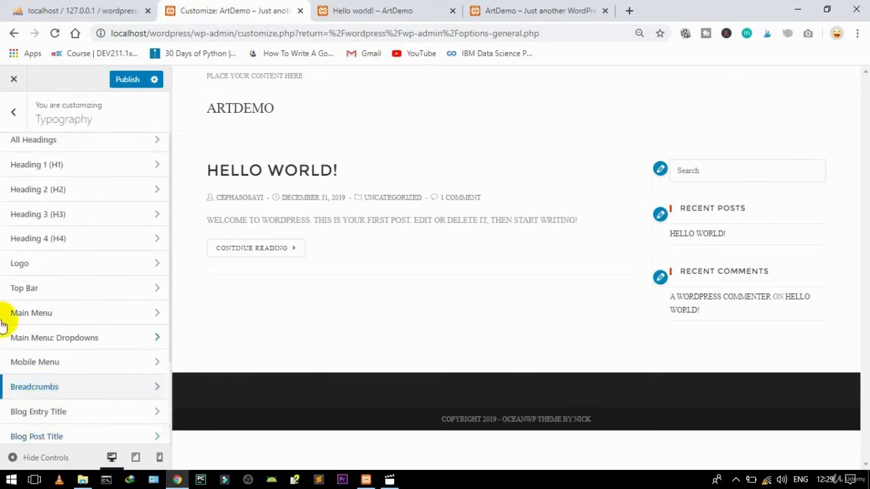
click(13, 112)
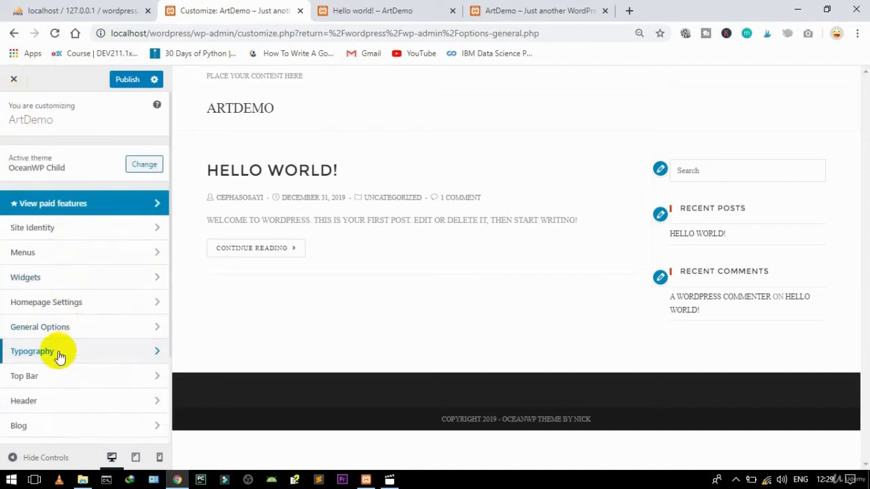
scroll(60, 357, down, 3)
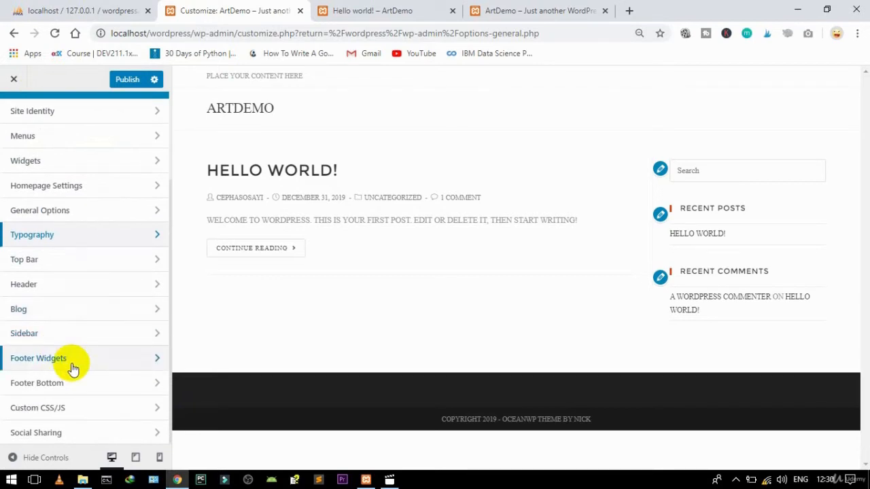
Step: Replace the Footer Bottom date shortcode and theme credit with 'Copyright Design by' plus the designer's name
click(66, 382)
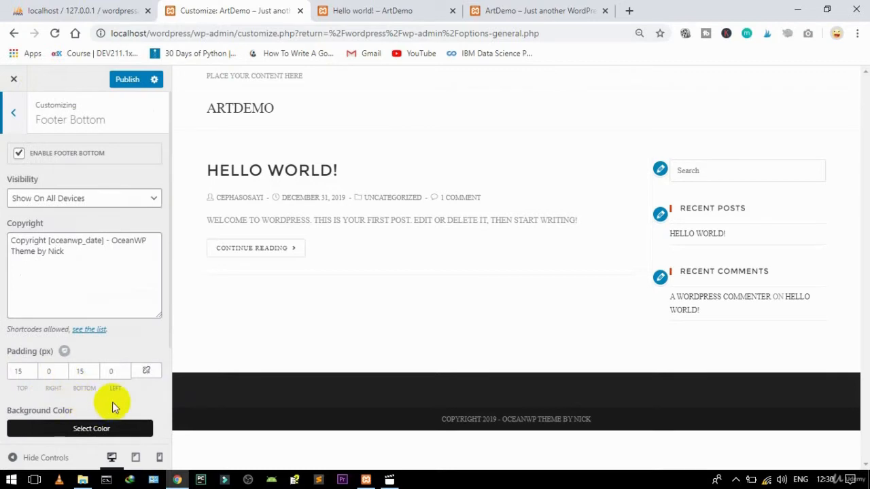
scroll(112, 402, down, 3)
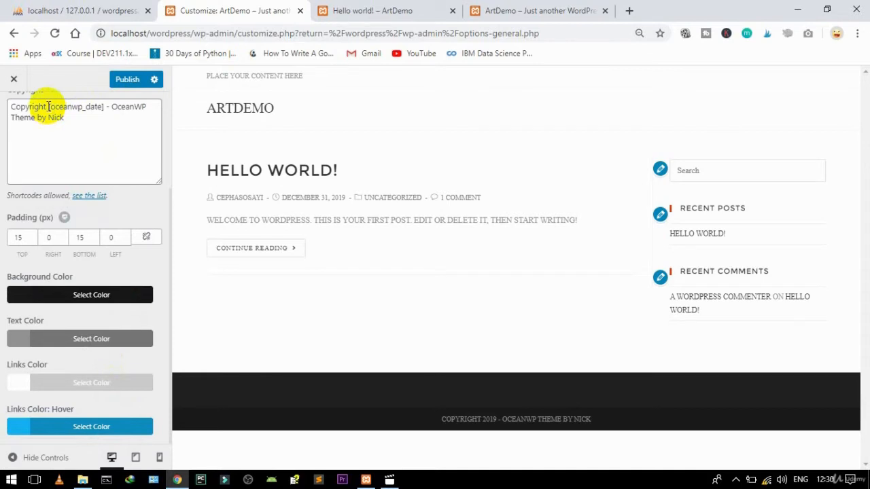
drag(47, 107, 104, 111)
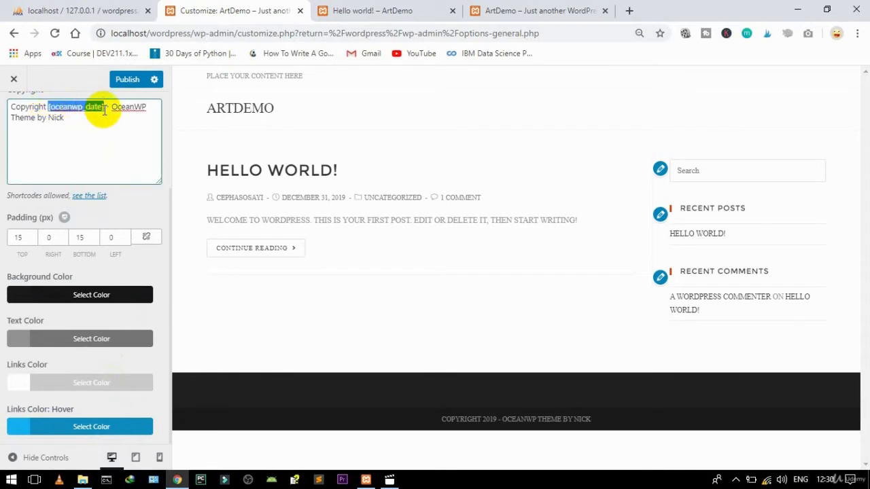
key(Delete)
key(Delete)
key(Delete)
key(Delete)
key(Delete)
key(Delete)
key(Delete)
key(Delete)
key(Delete)
key(Delete)
key(Delete)
key(Delete)
key(Delete)
key(Delete)
key(Delete)
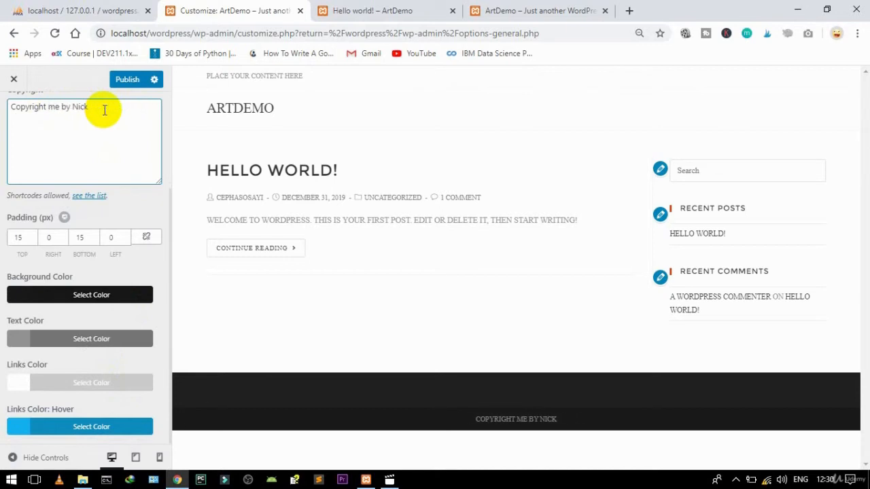
key(Delete)
key(Delete)
key(Delete)
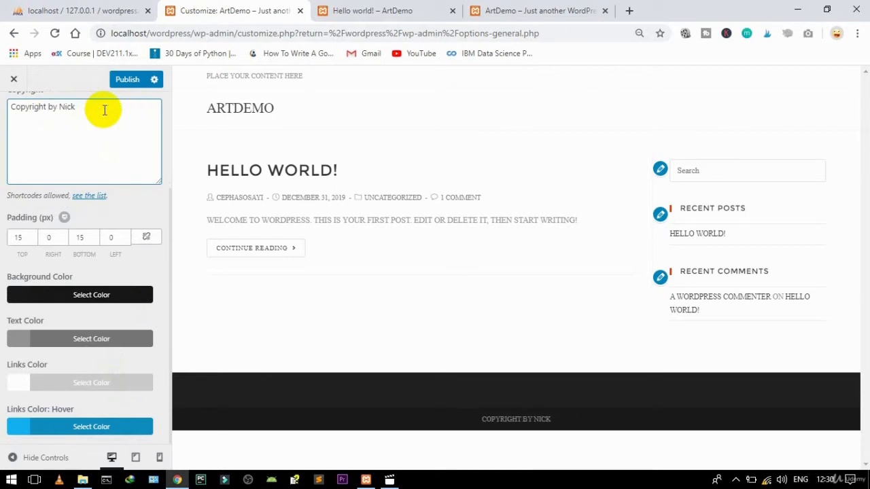
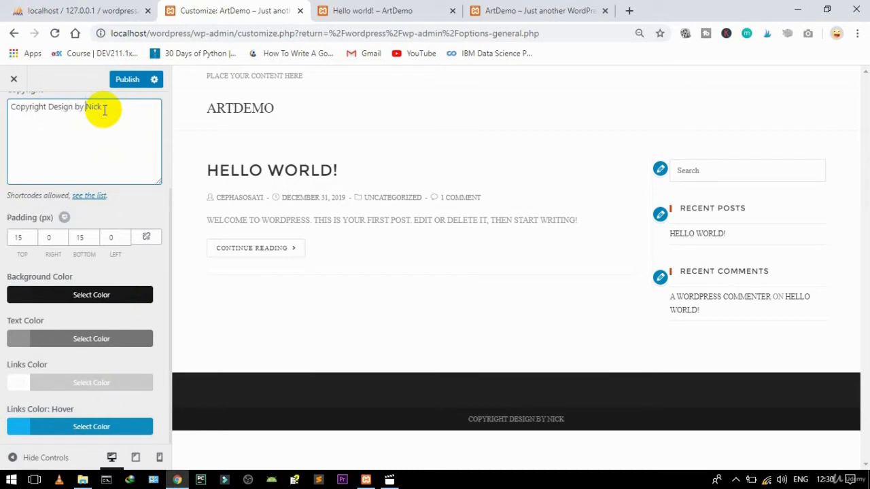
key(BackSpace)
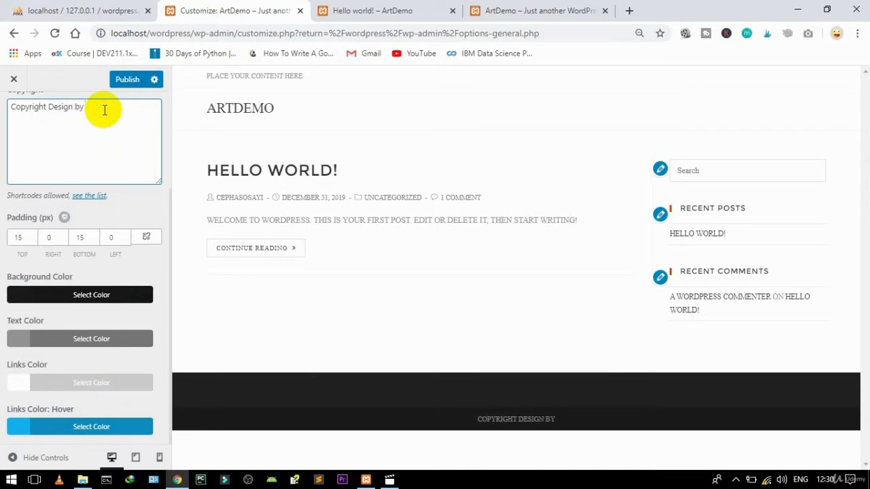
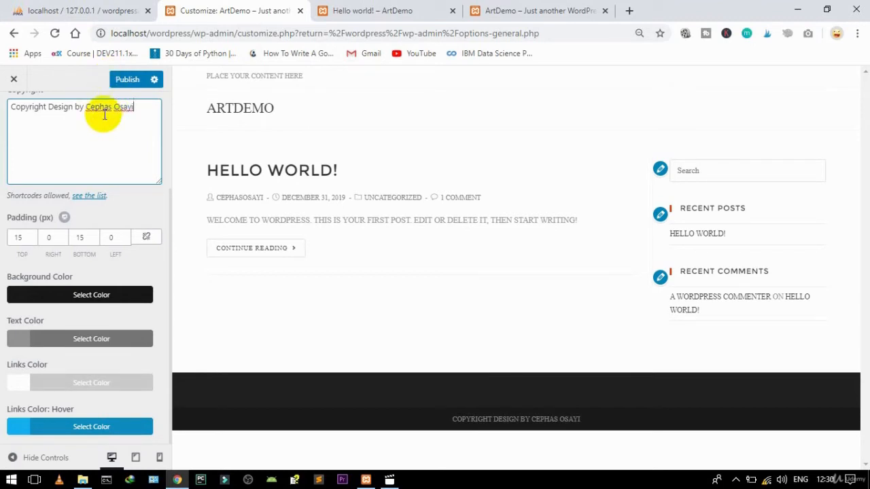
Step: Publish the changes, close the Customizer, and go to Elementor Pro's manual licence activation
click(127, 82)
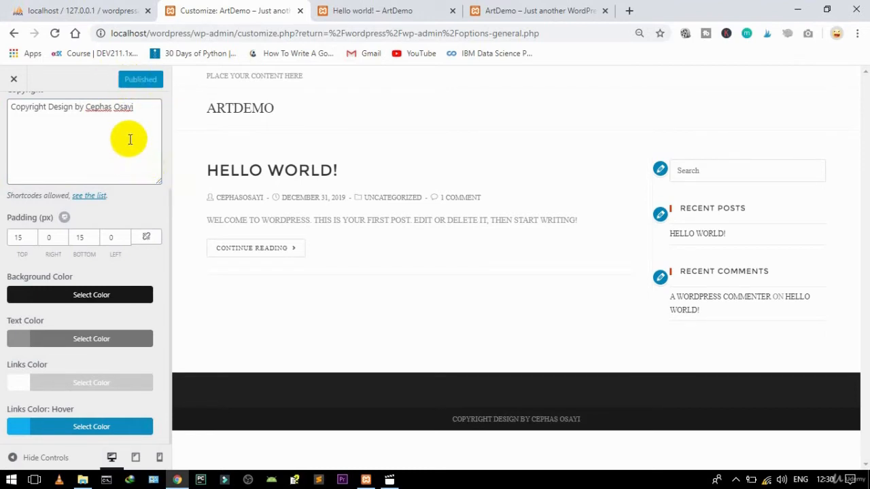
click(14, 81)
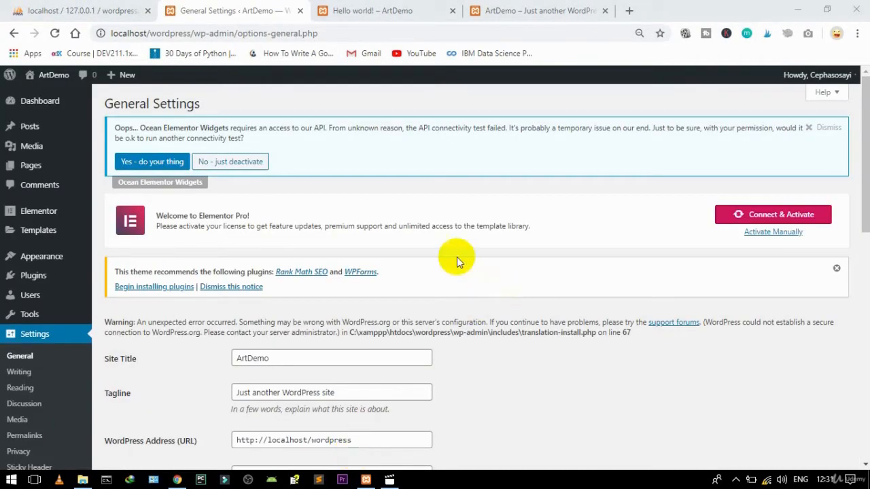
click(772, 234)
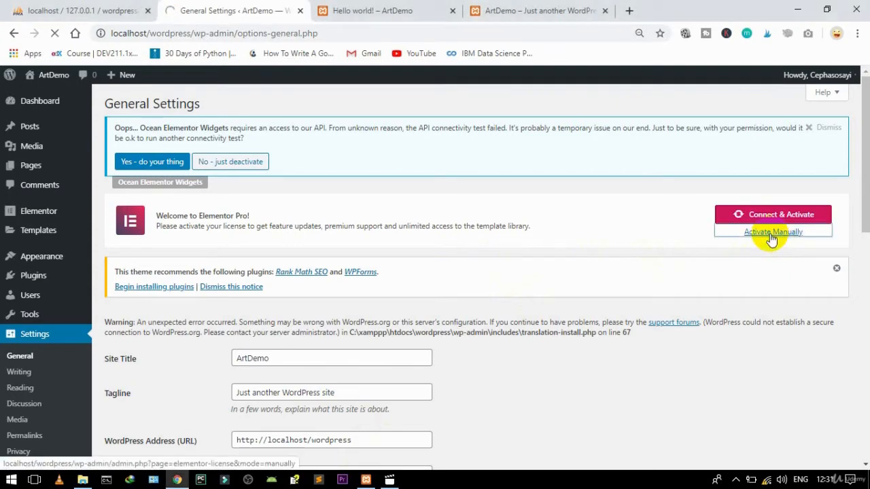
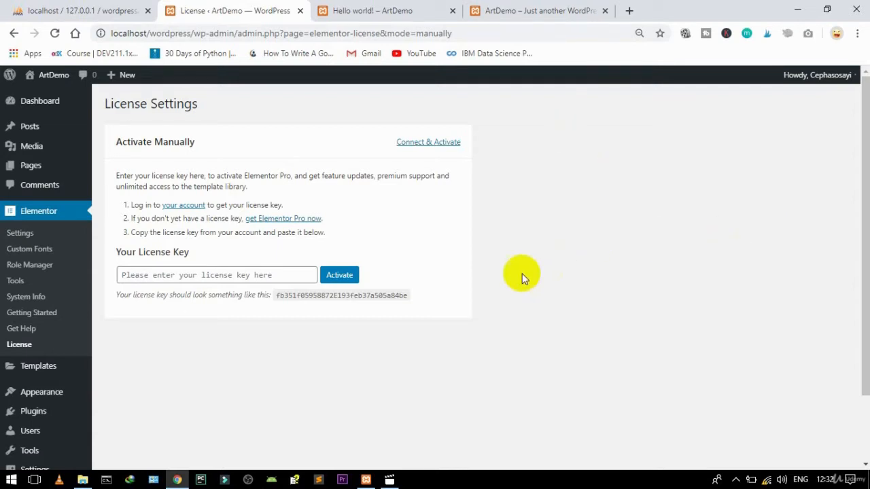
Step: Fill in the saved Elementor Pro licence key and activate it so the status reads Active
click(229, 276)
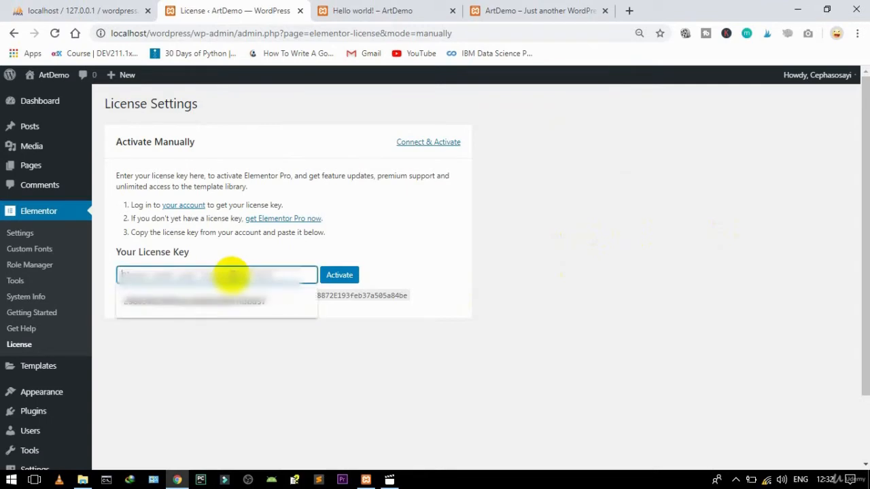
click(181, 315)
click(334, 278)
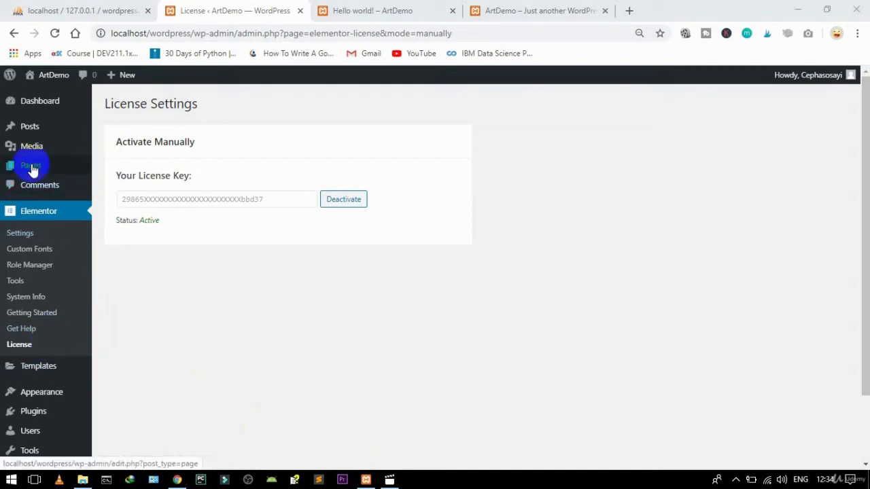
Step: Start a new page titled 'Home' with 100% Full Width content layout and margins disabled
mouse_move(30, 165)
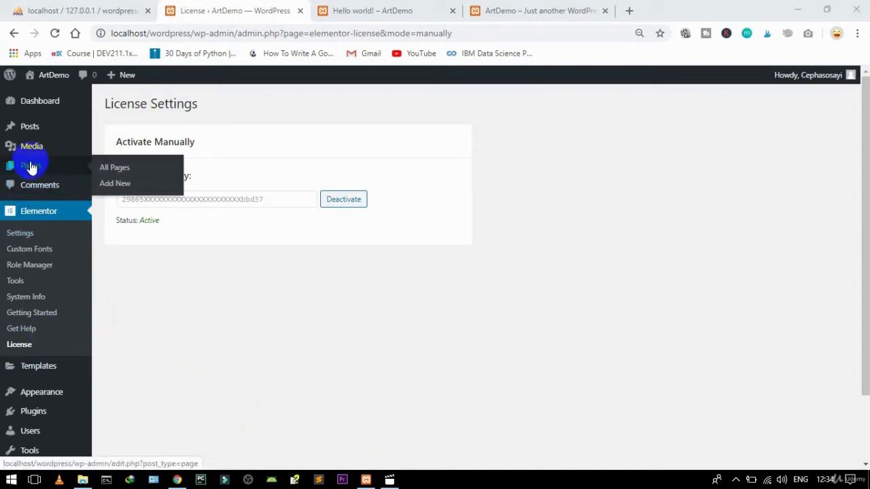
click(114, 184)
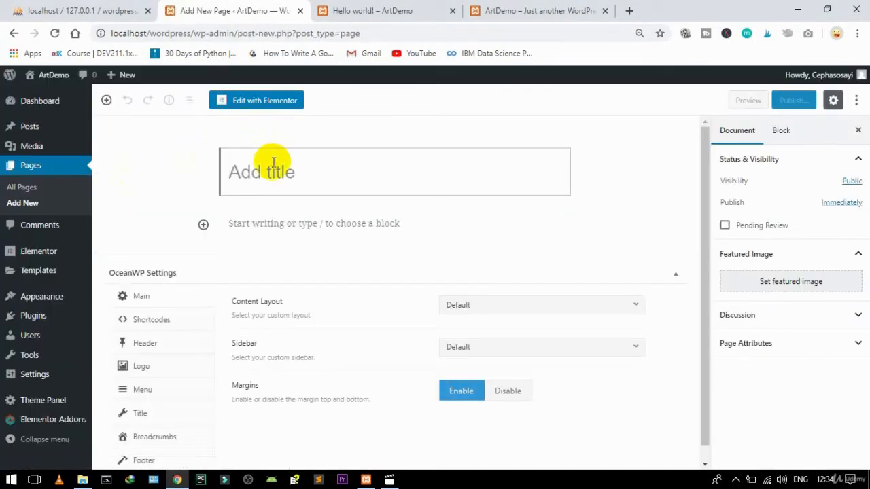
text(Ho)
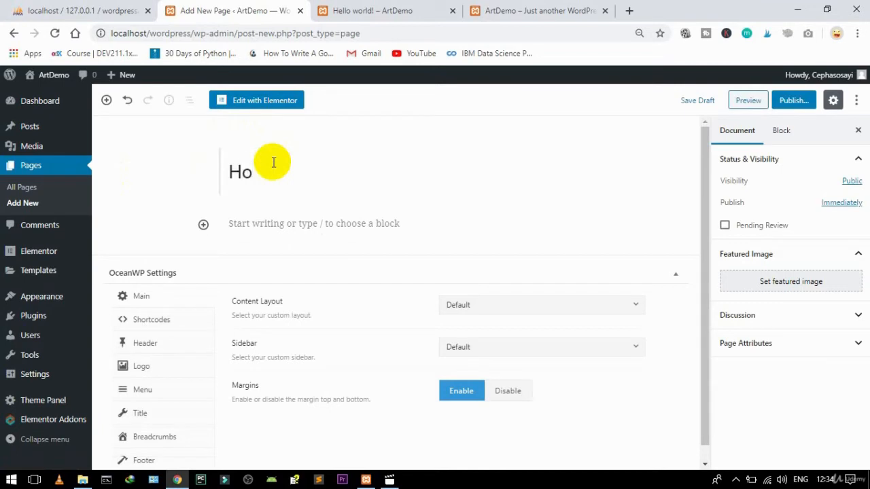
text(me)
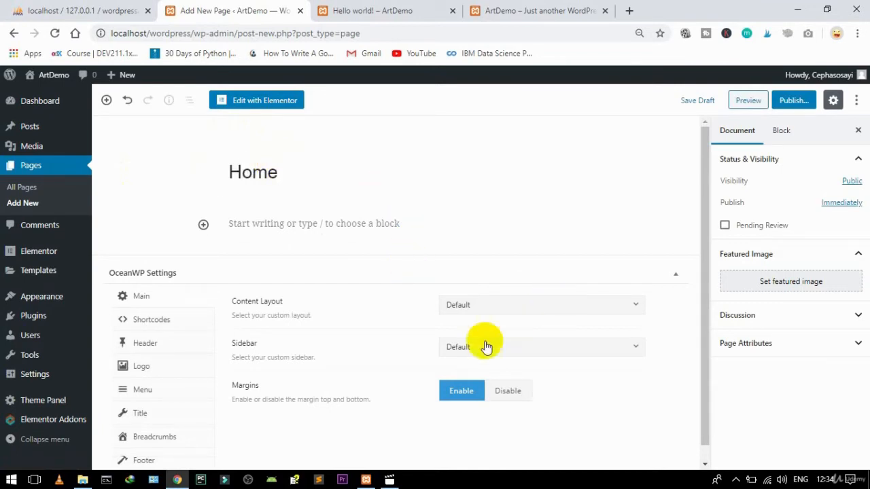
click(476, 305)
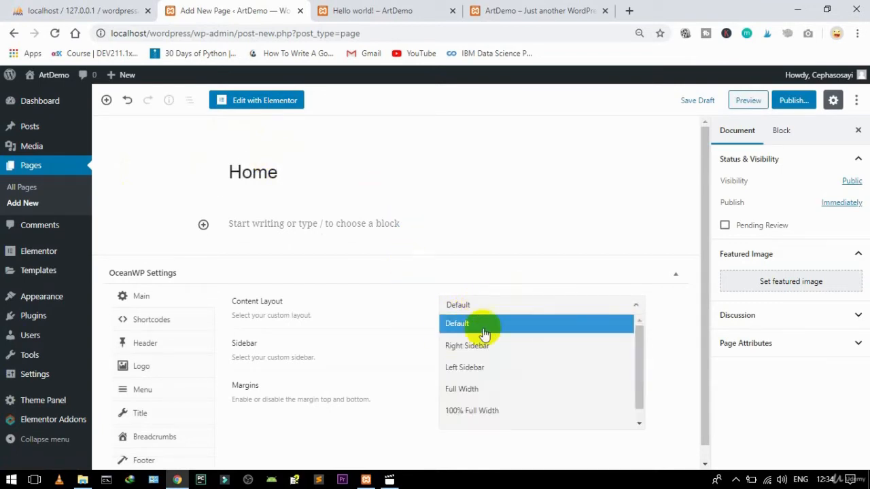
click(476, 410)
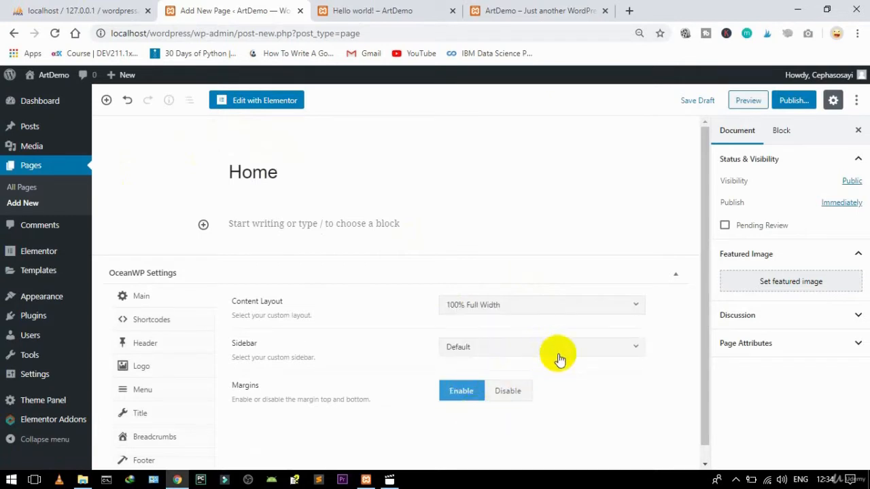
click(515, 394)
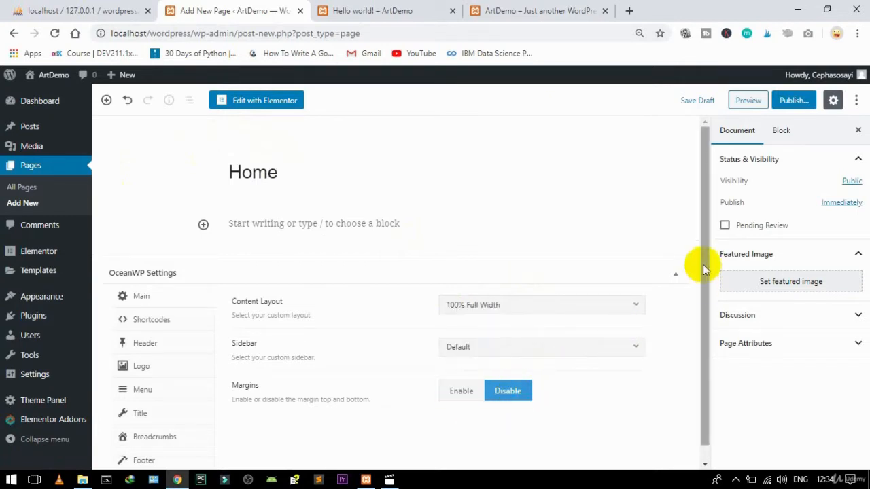
Step: Publish the Home page
drag(706, 269, 714, 329)
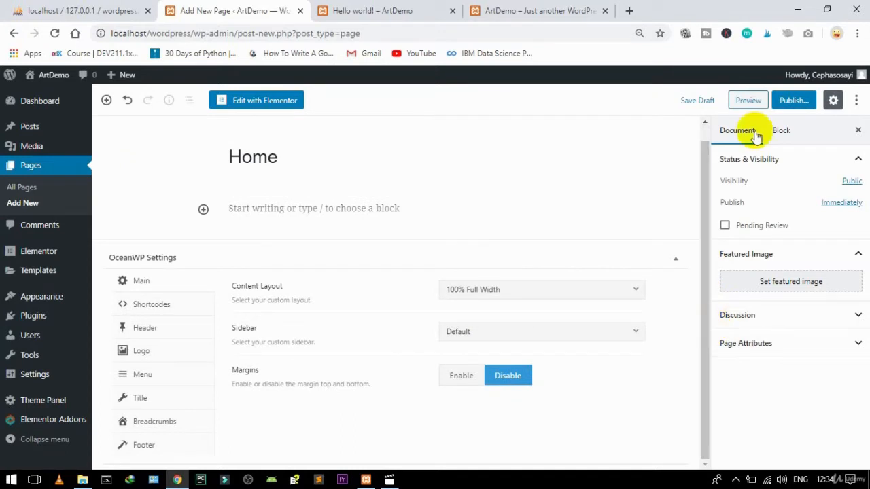
click(790, 104)
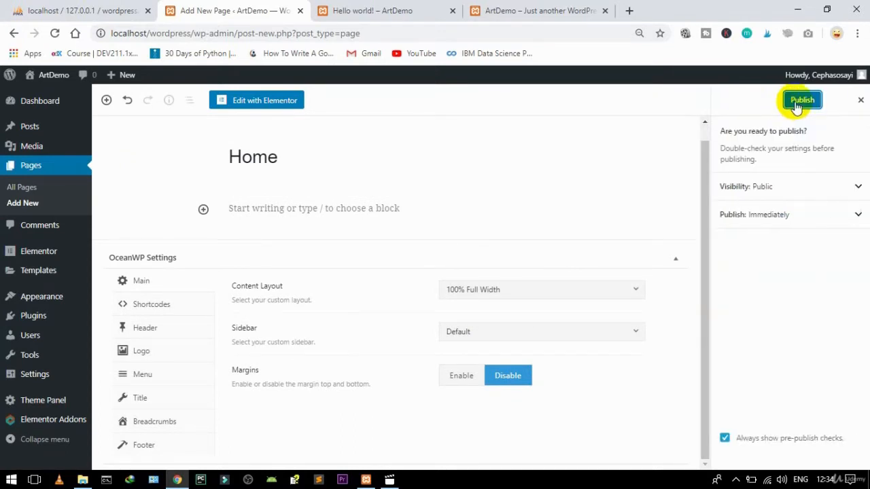
click(797, 105)
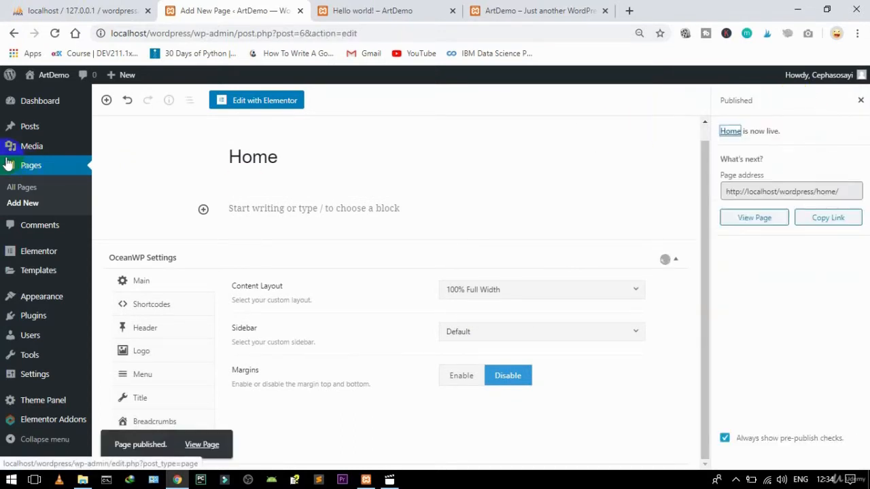
Step: Add a post category named 'News' on the Categories page
mouse_move(29, 131)
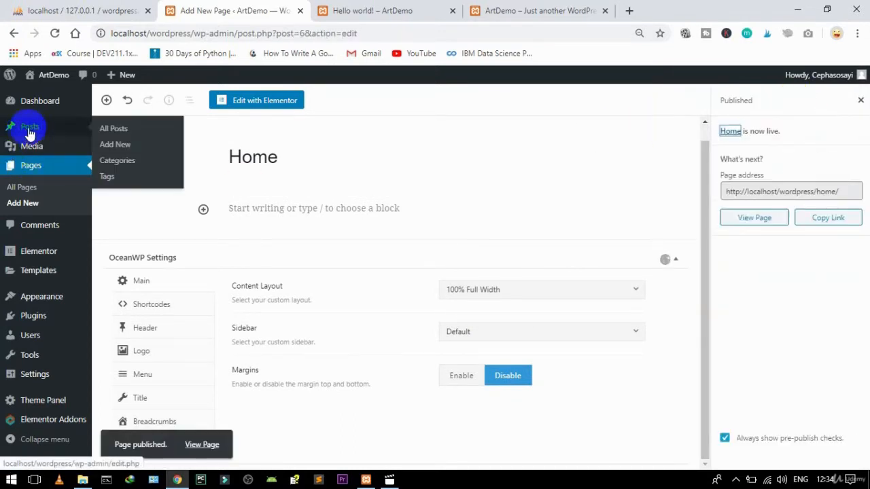
click(114, 163)
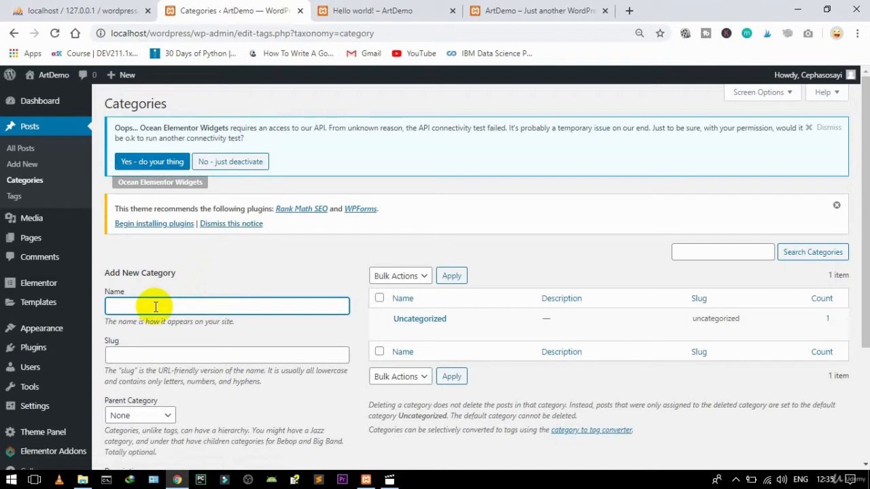
text(Nes)
key(BackSpace)
text(ws)
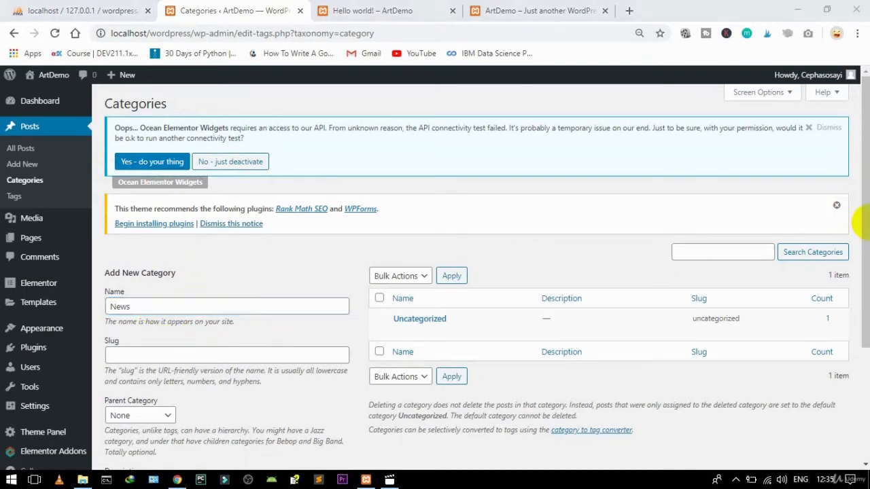
drag(867, 258, 854, 356)
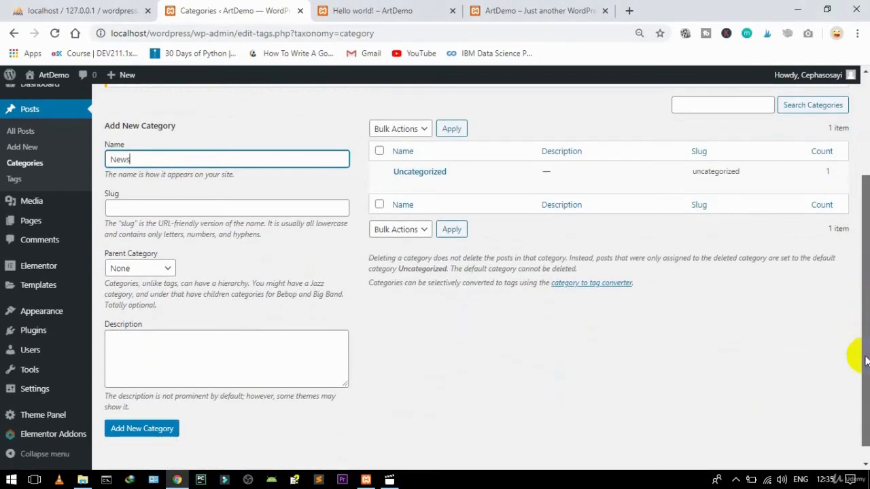
click(157, 441)
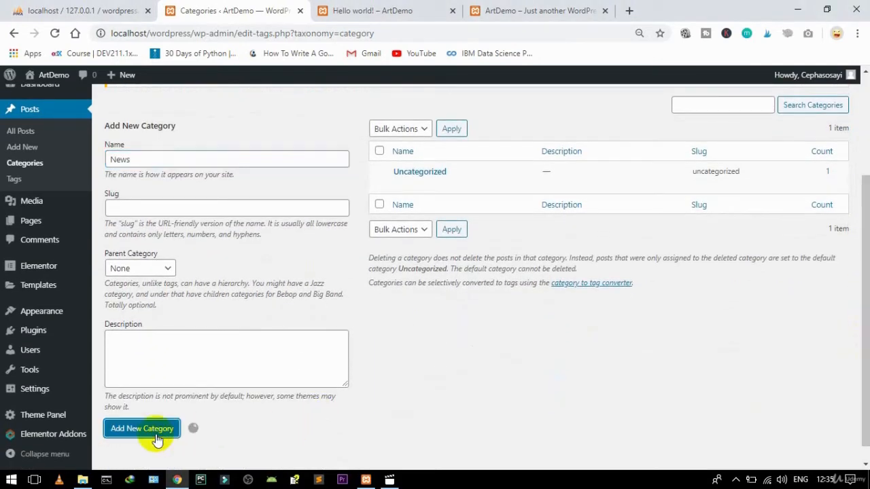
Step: Add a second post category named 'Artist'
click(168, 156)
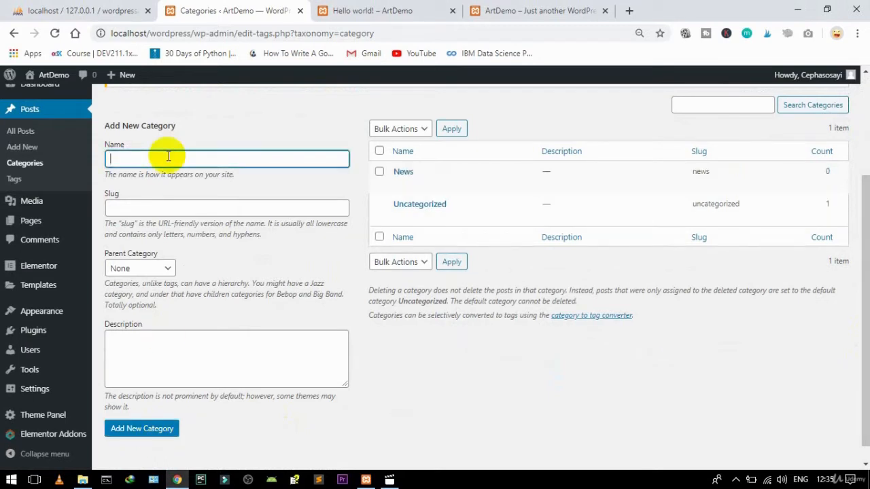
text(Artist)
click(136, 427)
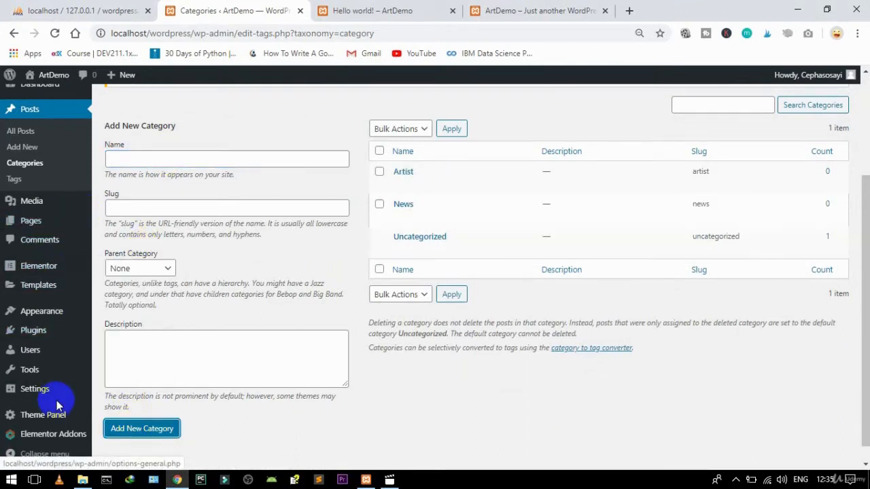
mouse_move(65, 378)
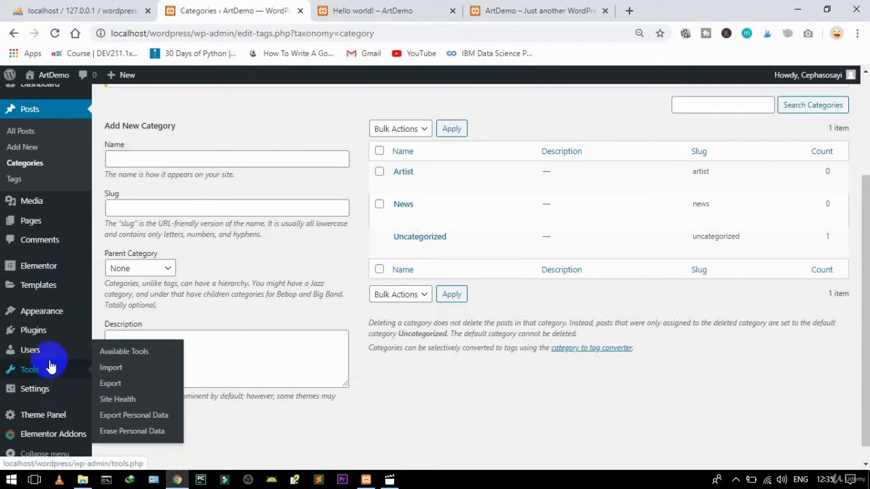
mouse_move(398, 235)
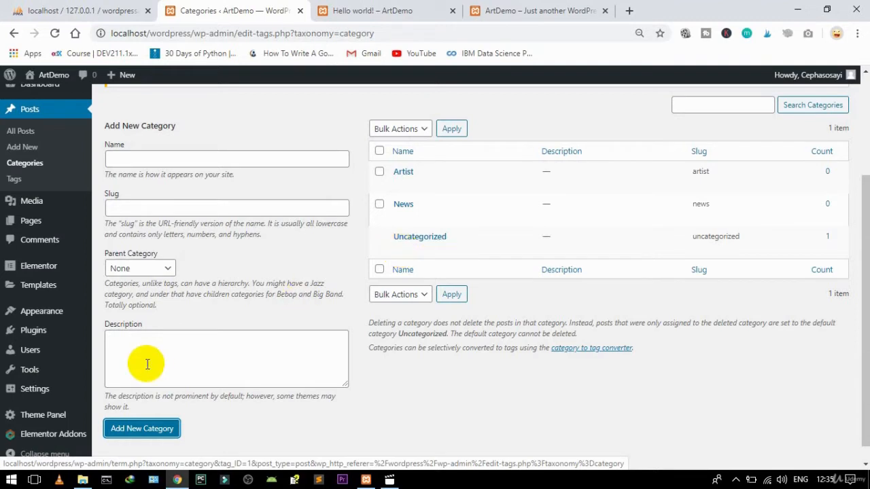
mouse_move(23, 398)
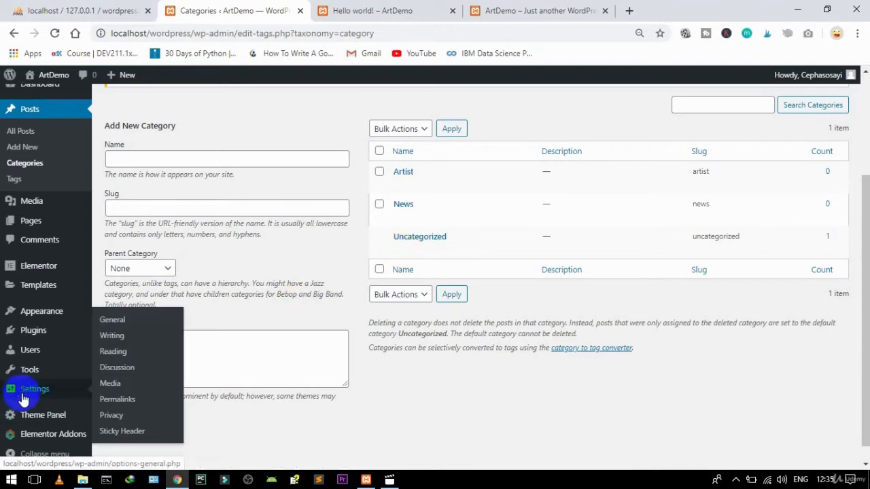
Step: In Writing Settings, choose News for Default Post Category and Default Mail Category, then save
click(115, 337)
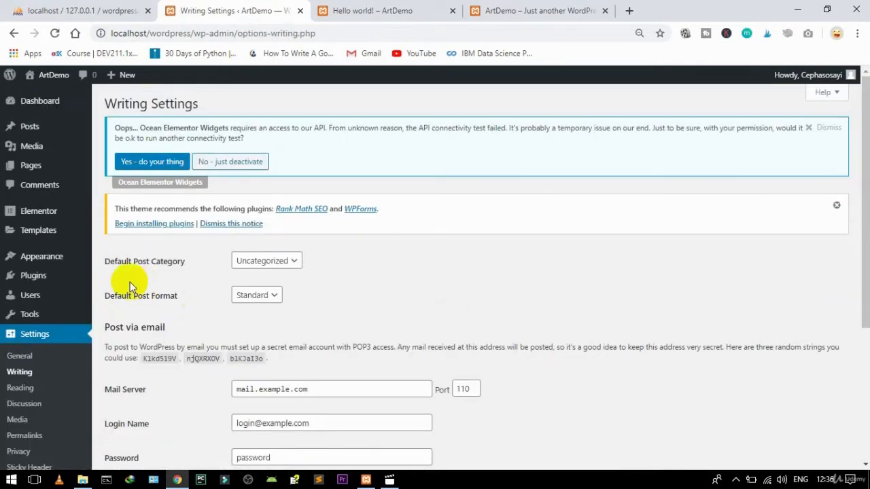
click(248, 265)
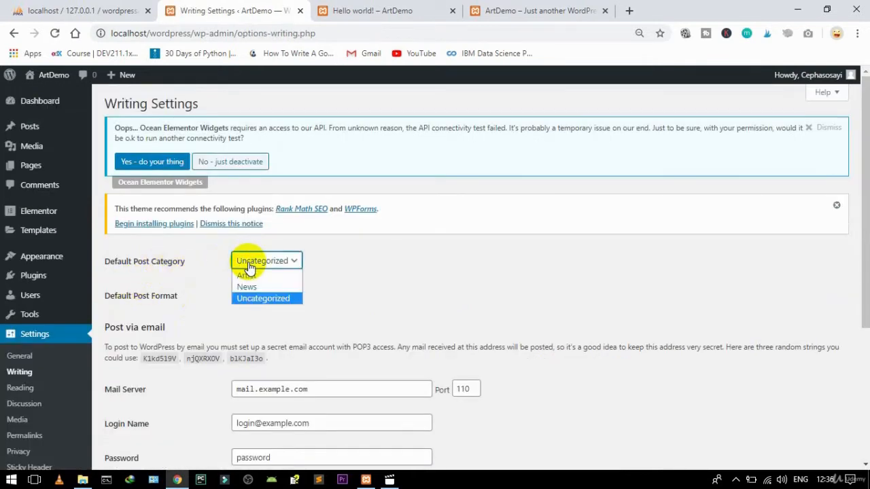
click(255, 287)
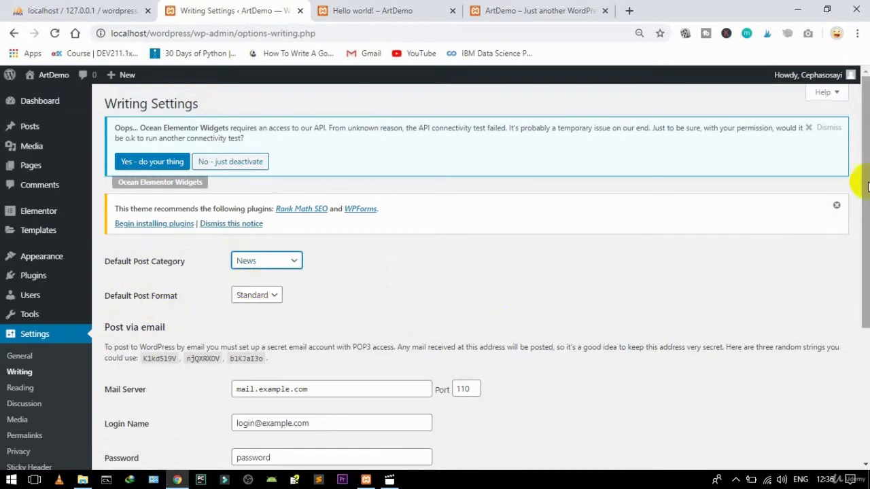
drag(867, 187, 866, 318)
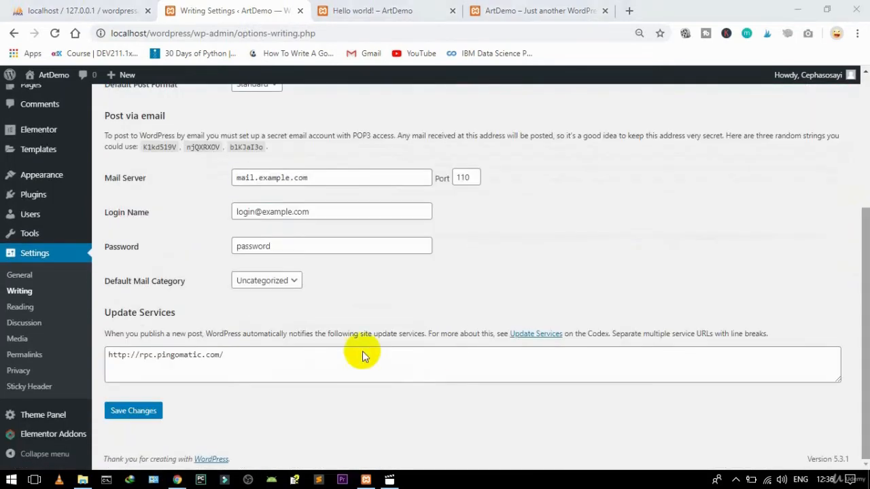
click(255, 285)
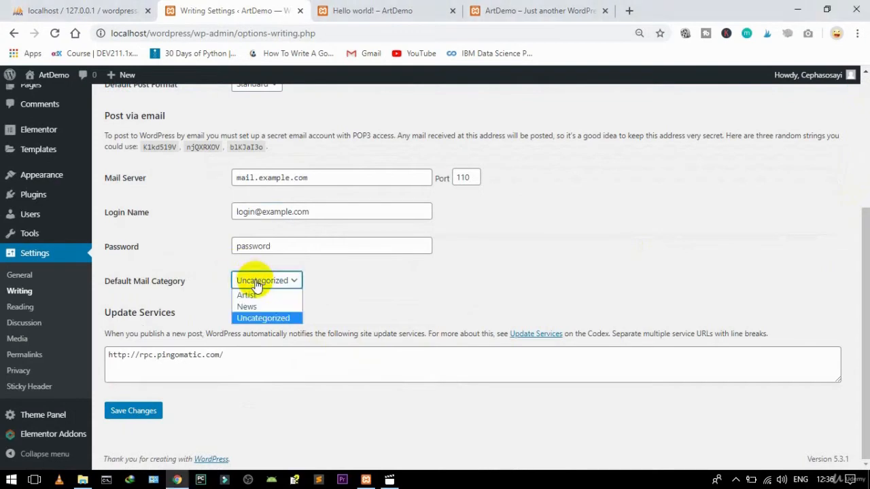
click(248, 305)
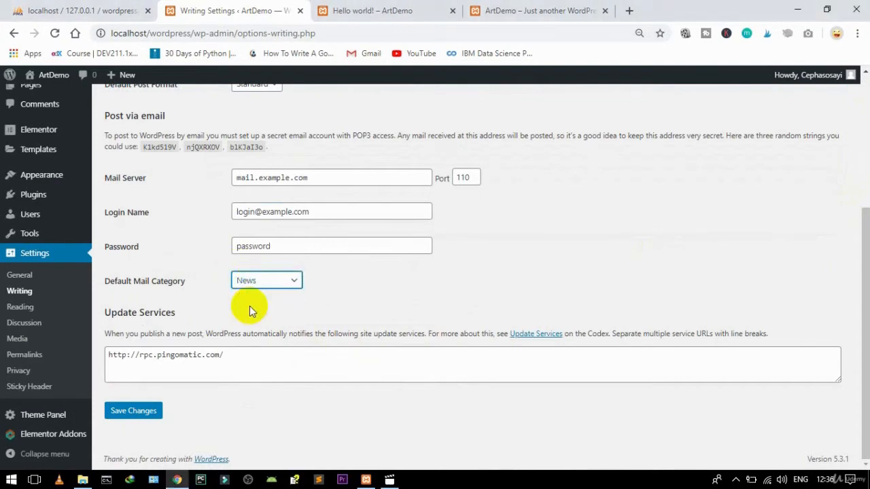
click(138, 417)
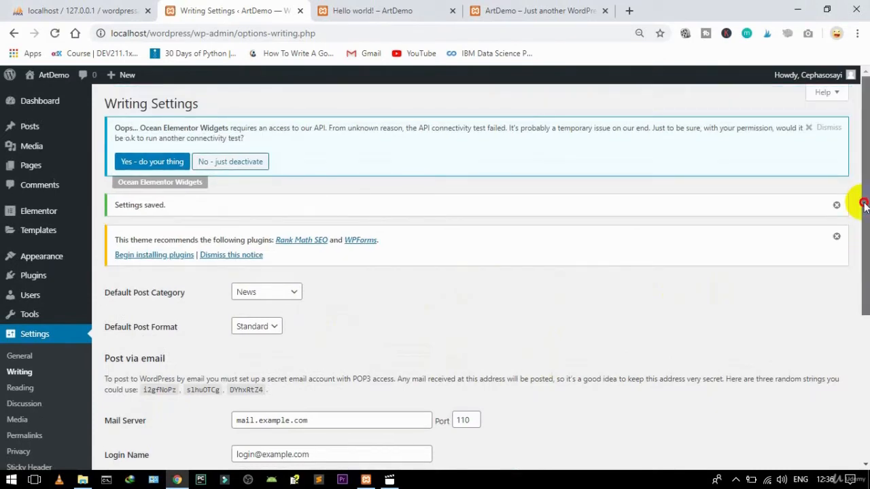
Step: Delete the Uncategorized category from Posts > Categories, confirming the prompt
mouse_move(34, 129)
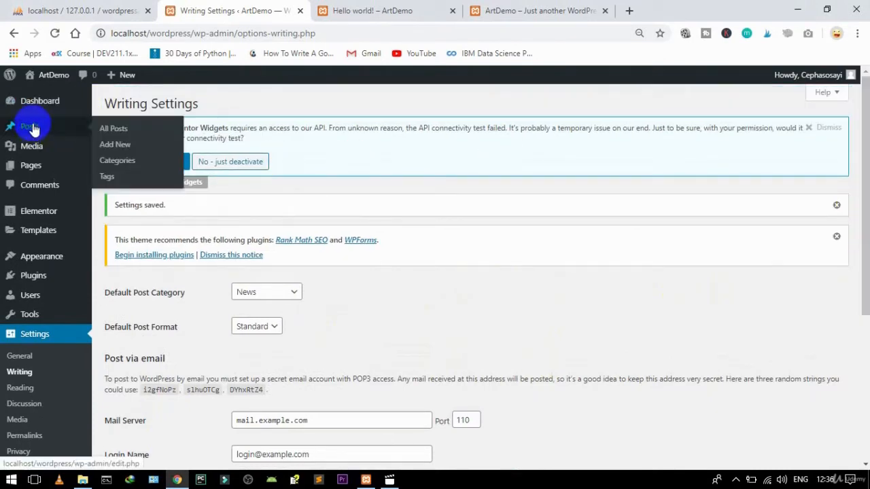
click(113, 164)
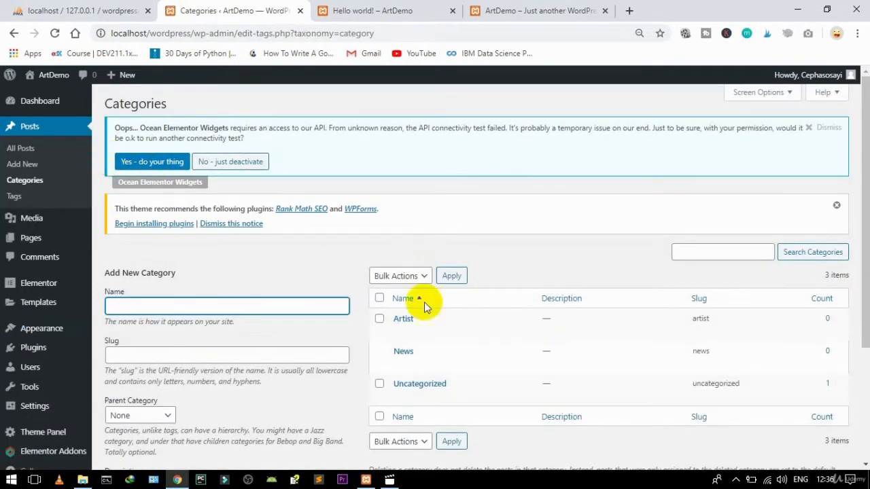
mouse_move(380, 387)
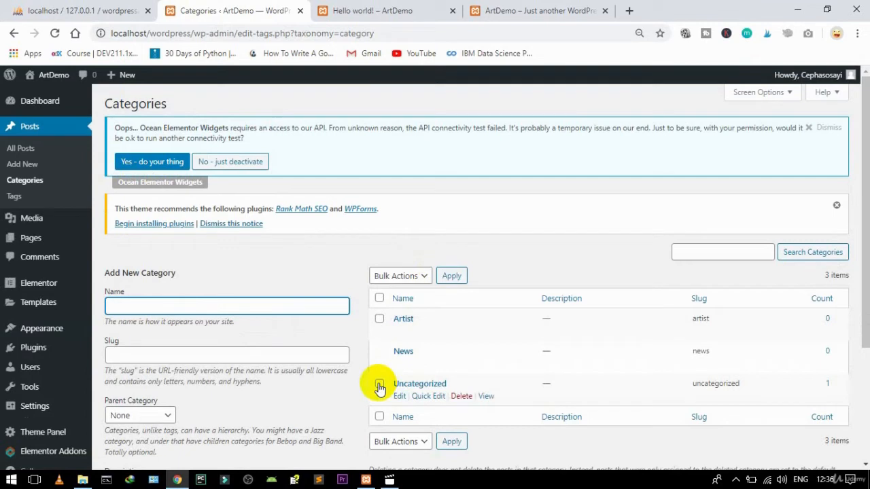
click(461, 396)
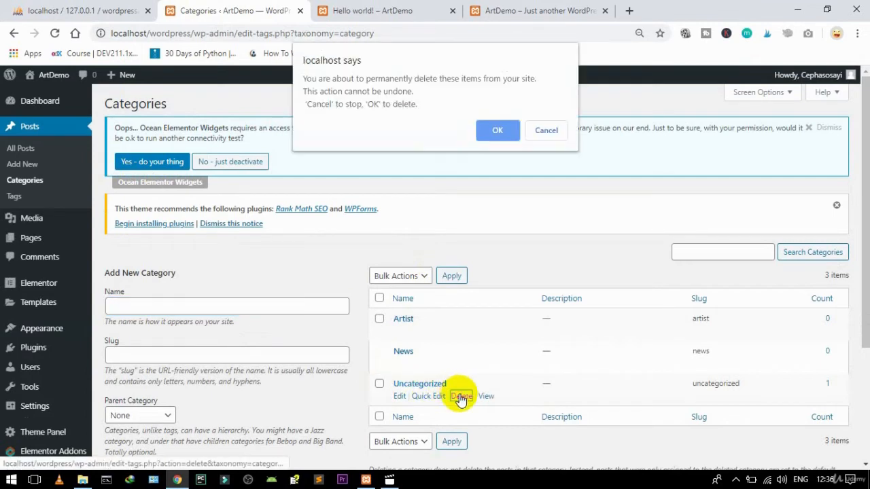
click(492, 129)
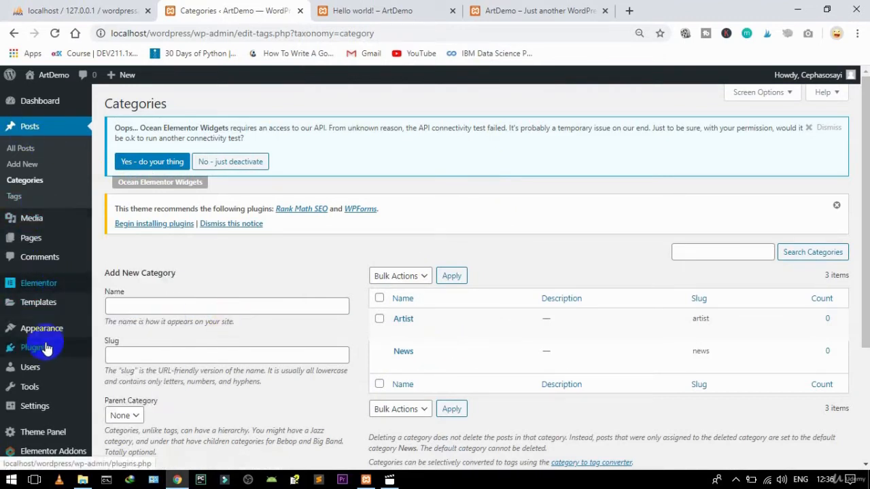
Step: Create a new menu named 'Main menu' under Appearance > Menus
mouse_move(42, 332)
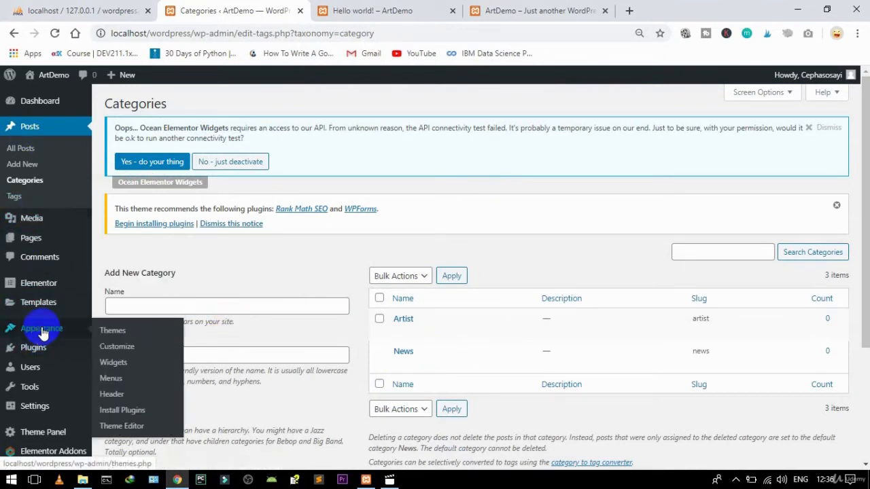
click(111, 380)
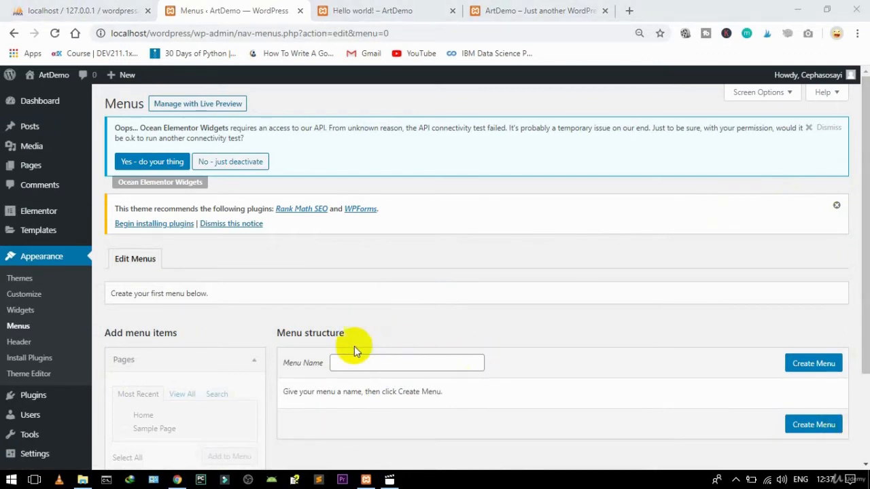
click(345, 364)
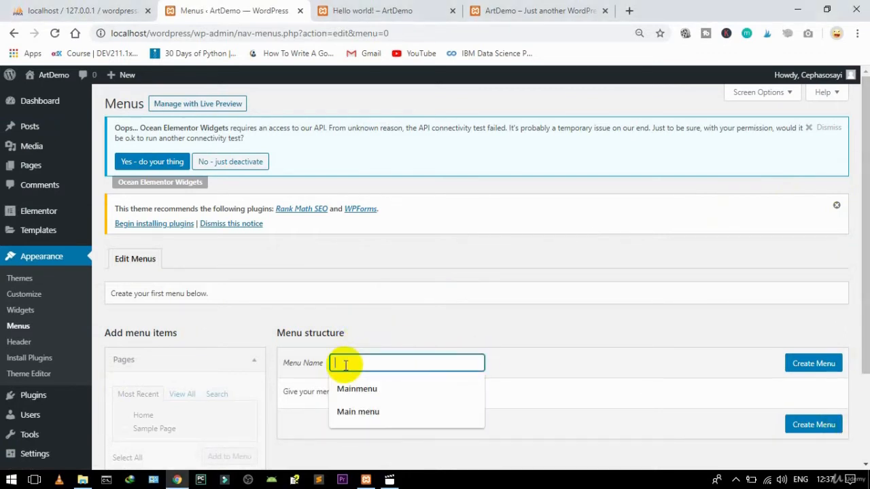
click(349, 410)
click(811, 367)
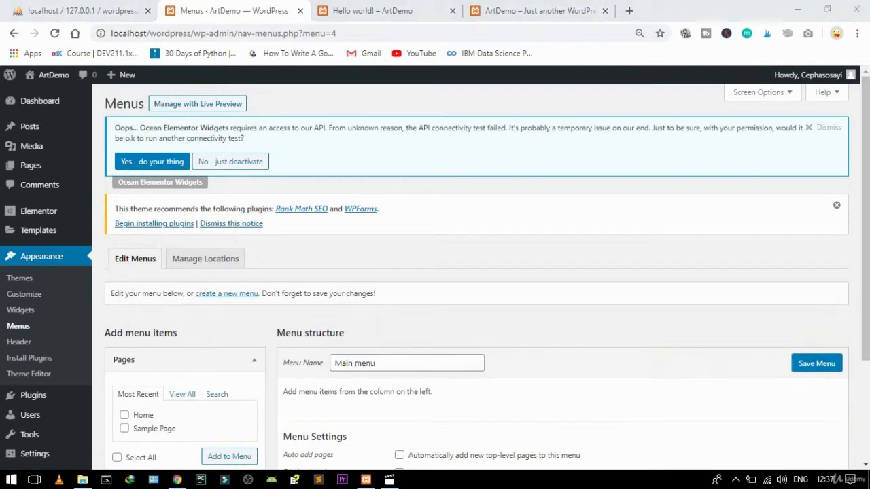
drag(864, 354, 865, 420)
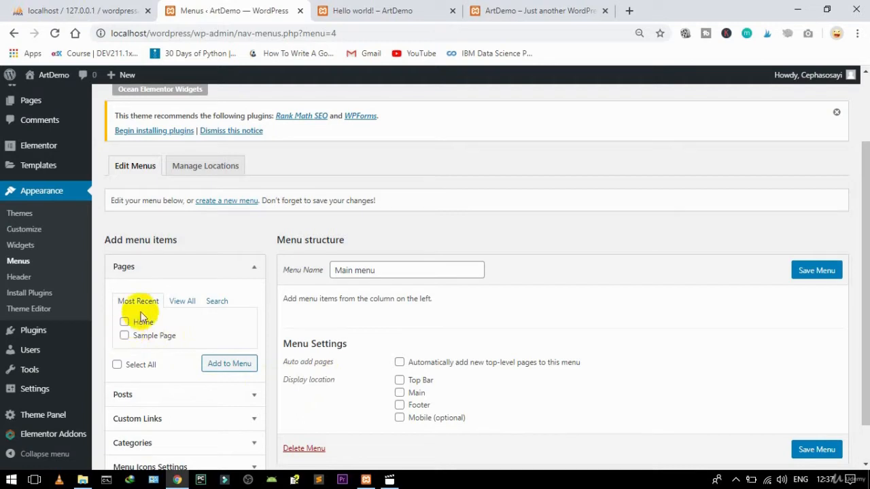
Step: Add the Home page to Main menu
click(175, 304)
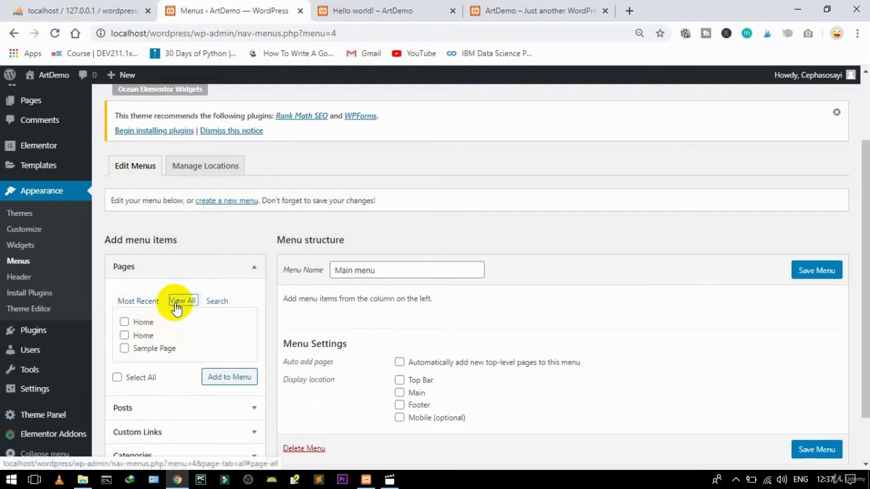
click(125, 327)
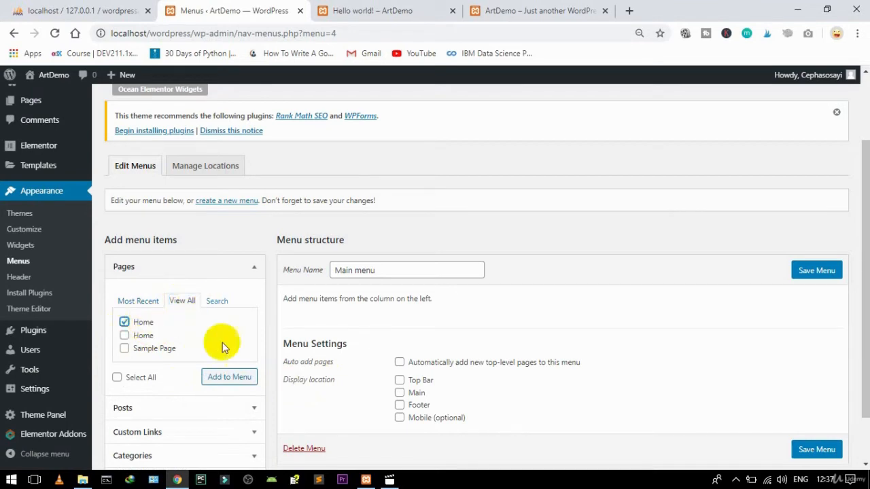
click(227, 379)
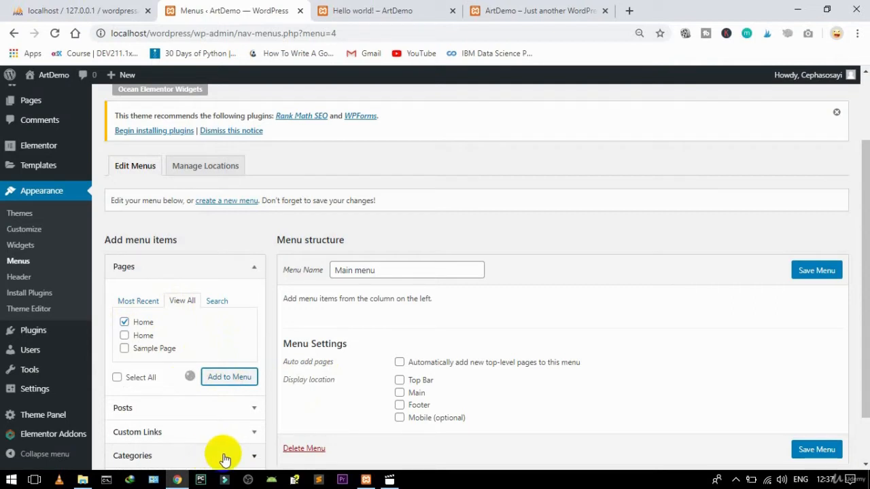
Step: Add the Artist and News categories, move Artist below News, and save the menu
drag(863, 346, 857, 402)
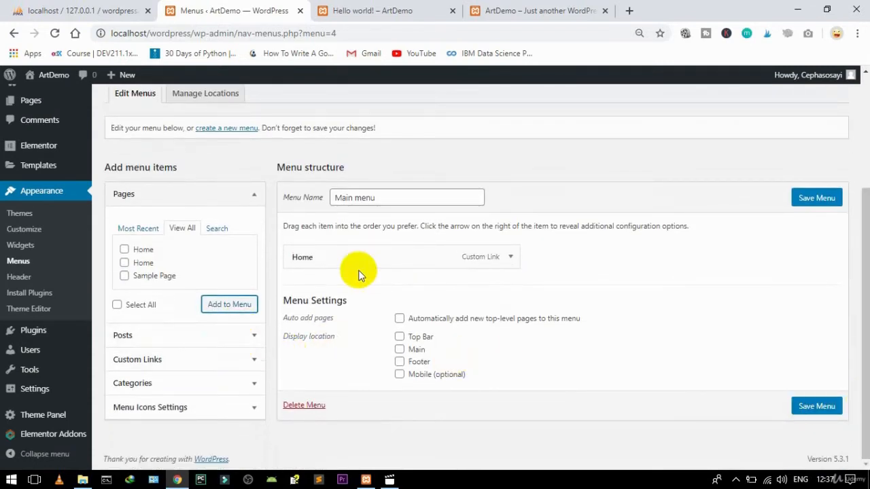
click(153, 382)
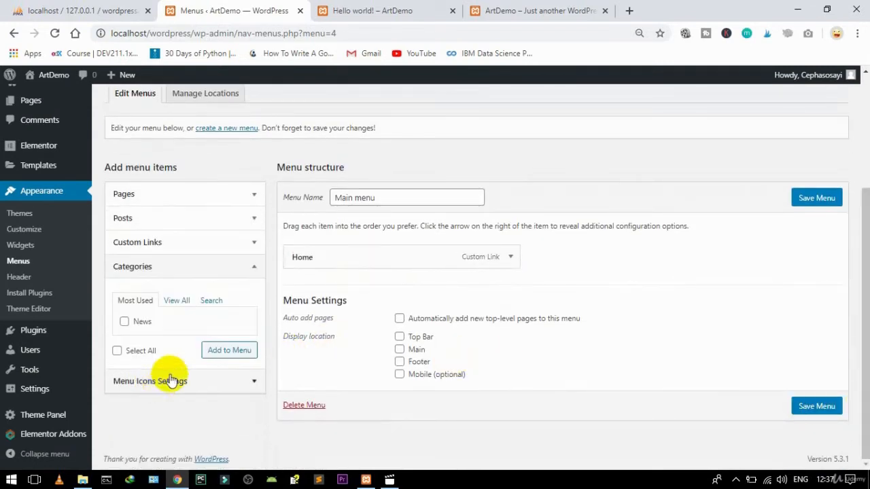
click(178, 301)
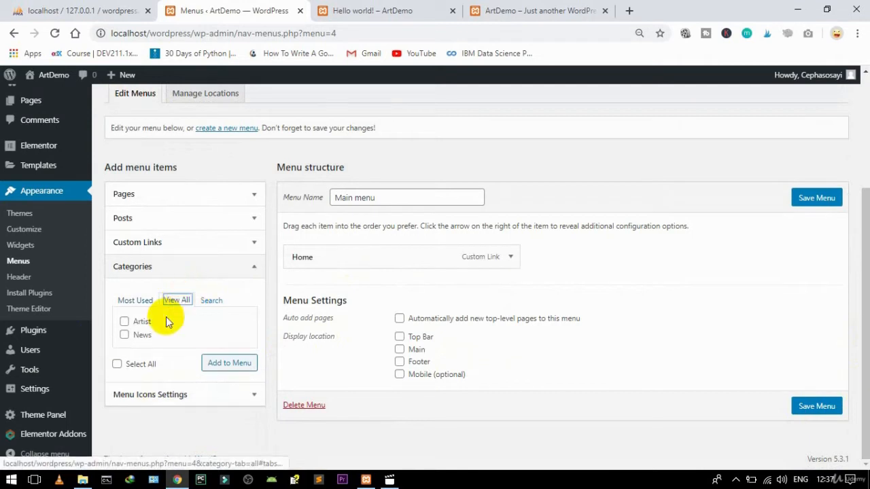
click(138, 324)
click(137, 335)
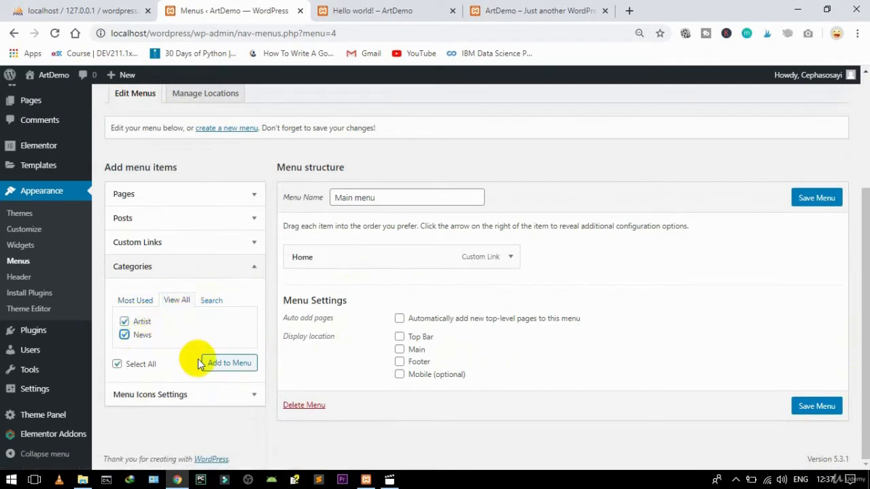
click(219, 369)
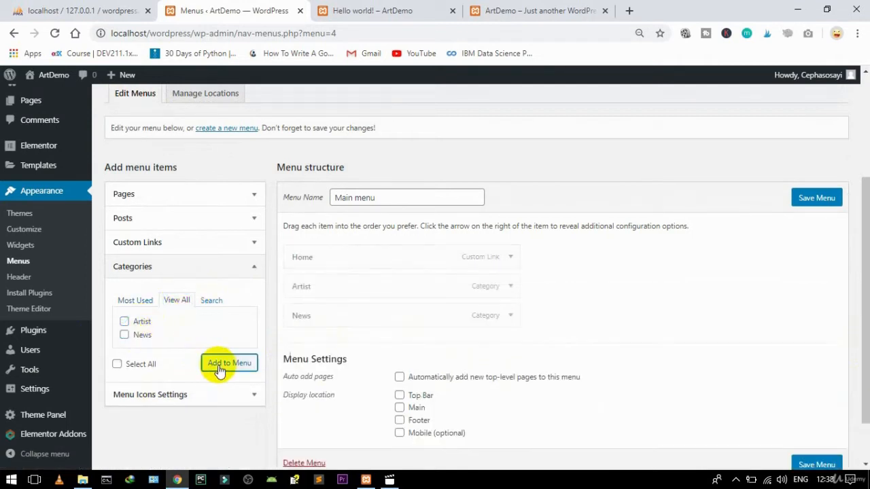
drag(339, 289, 338, 314)
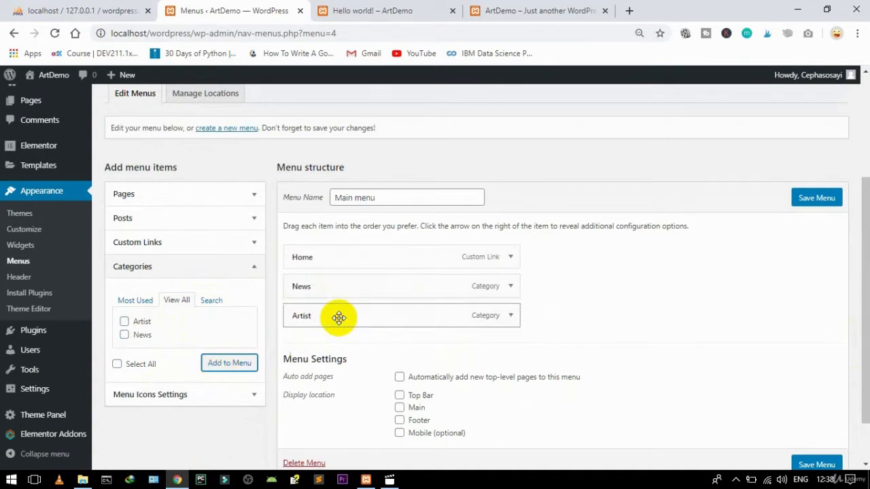
click(810, 465)
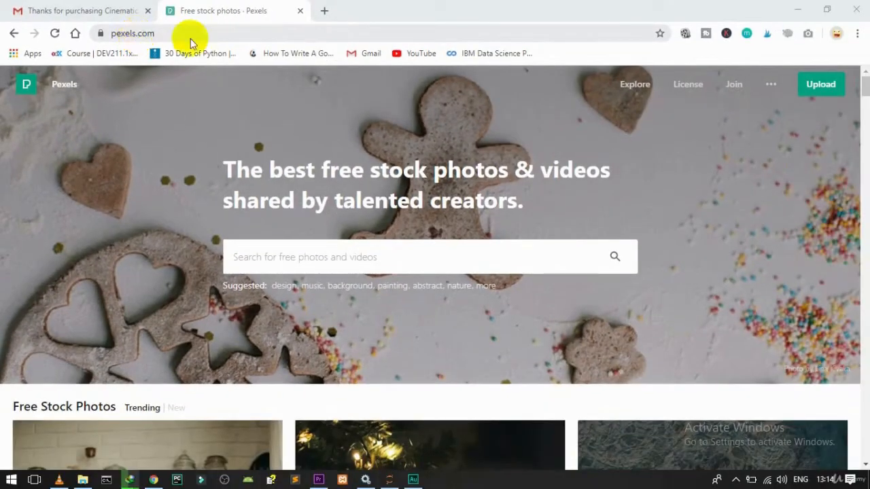
Step: Search Pexels for 'ocean' and open the Ocean Waves photo of foaming sea water
click(325, 257)
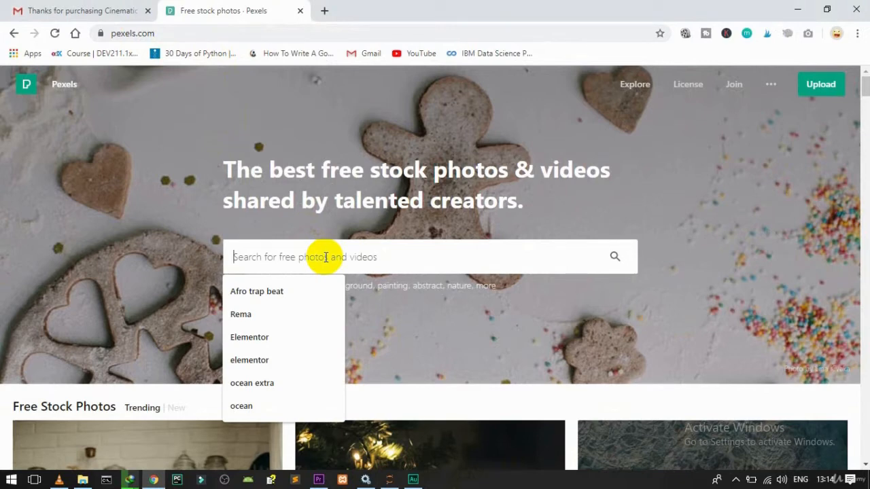
text(ocean)
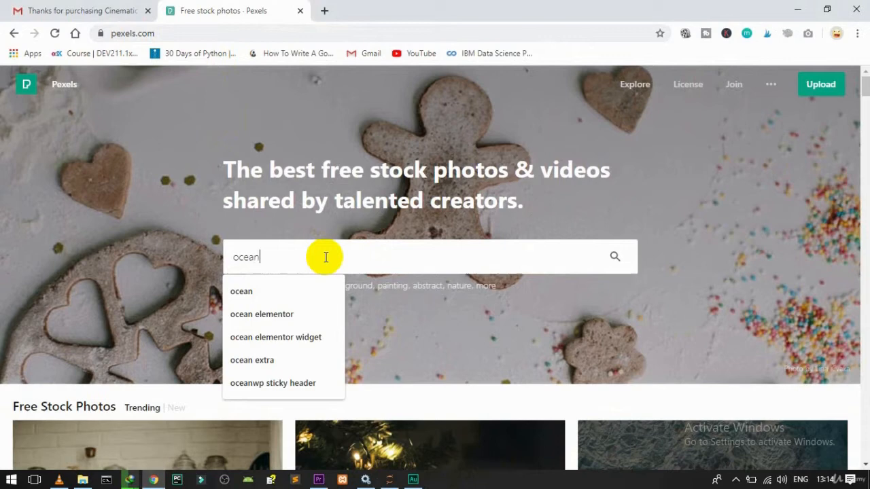
key(Return)
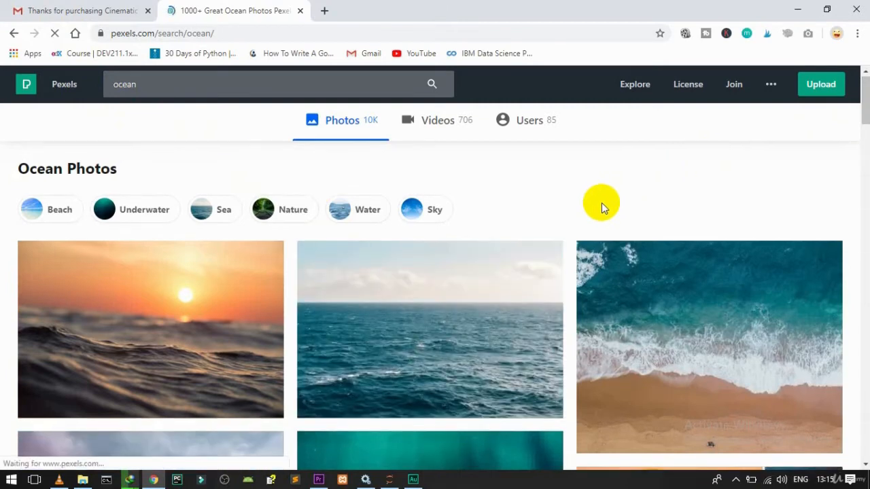
scroll(601, 202, down, 5)
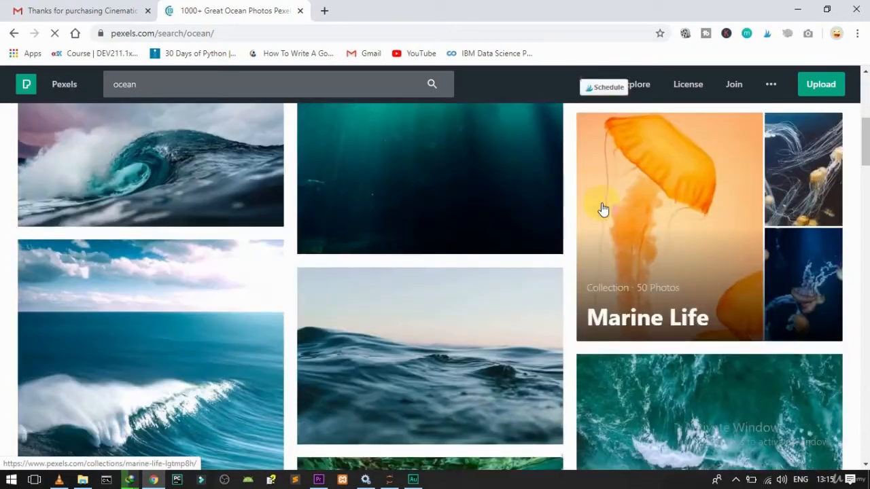
scroll(602, 209, down, 3)
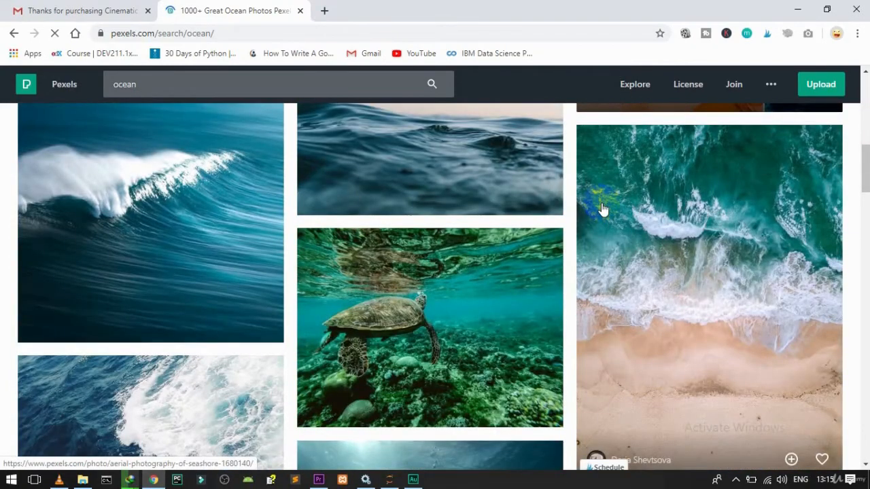
scroll(601, 209, down, 8)
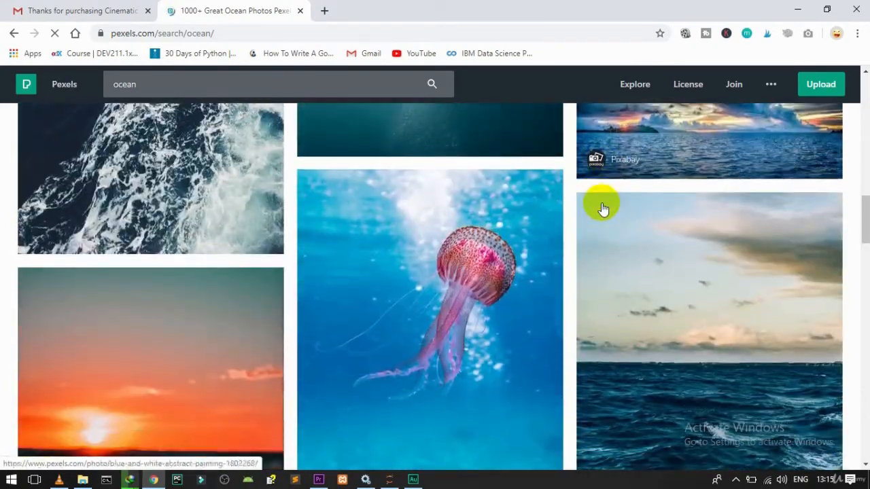
scroll(601, 210, down, 8)
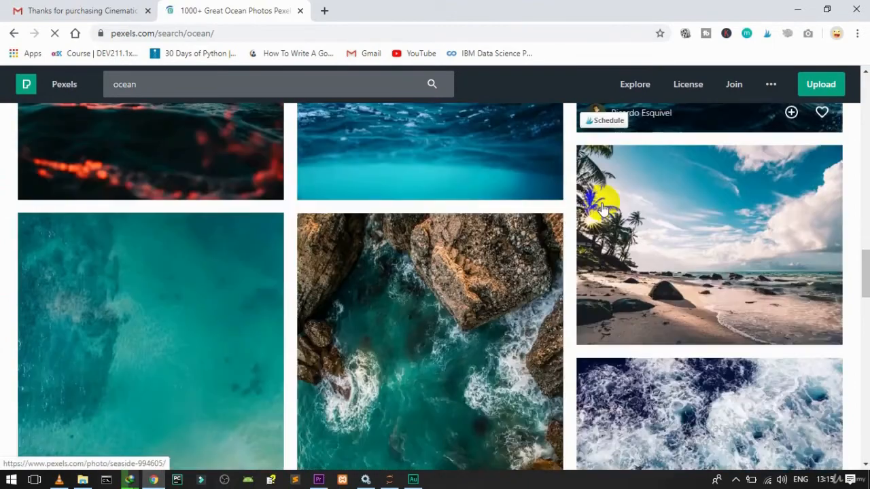
scroll(601, 209, down, 2)
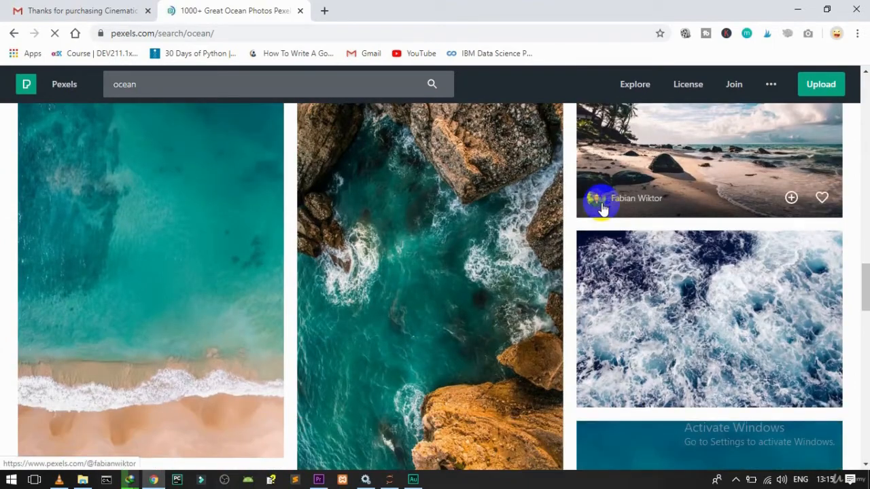
scroll(602, 208, down, 3)
scroll(601, 208, down, 3)
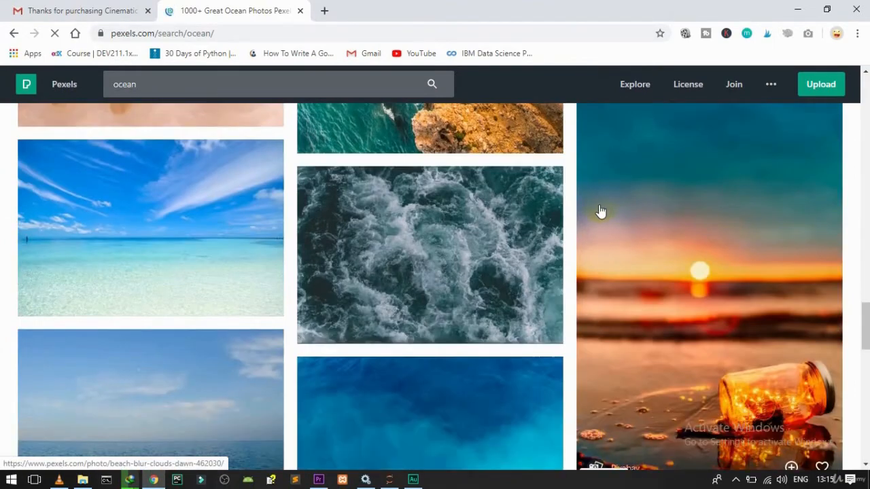
click(447, 244)
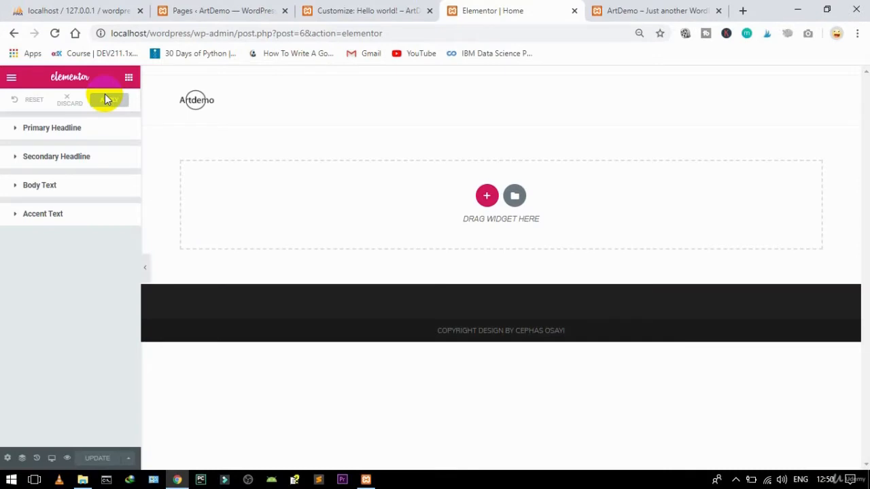
Step: Apply the typography changes, exit the Elementor editor, and open Theme Panel > My Library
click(107, 100)
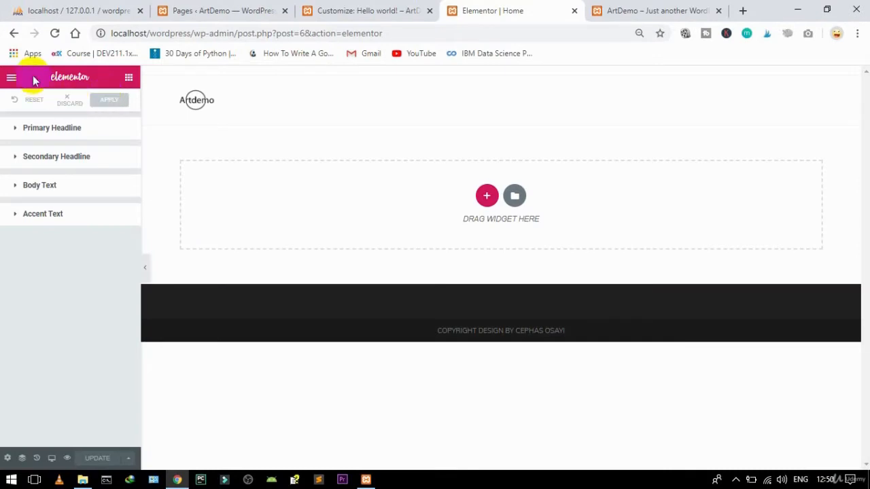
click(11, 80)
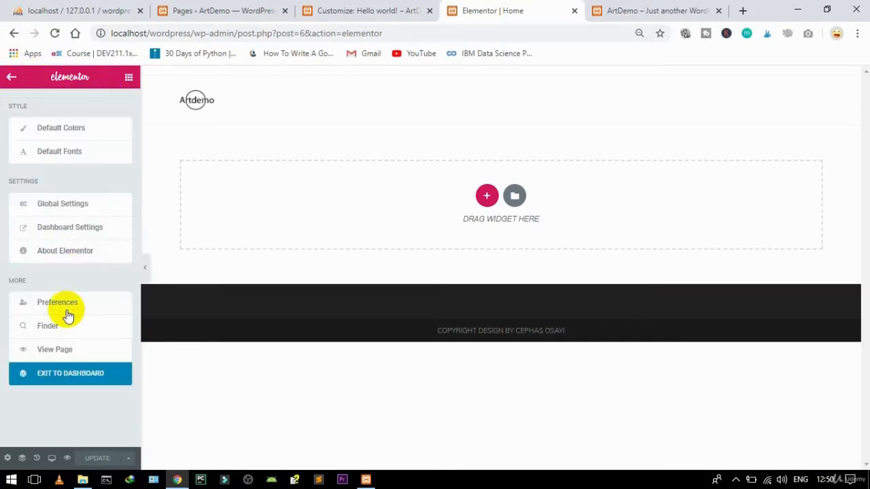
click(54, 383)
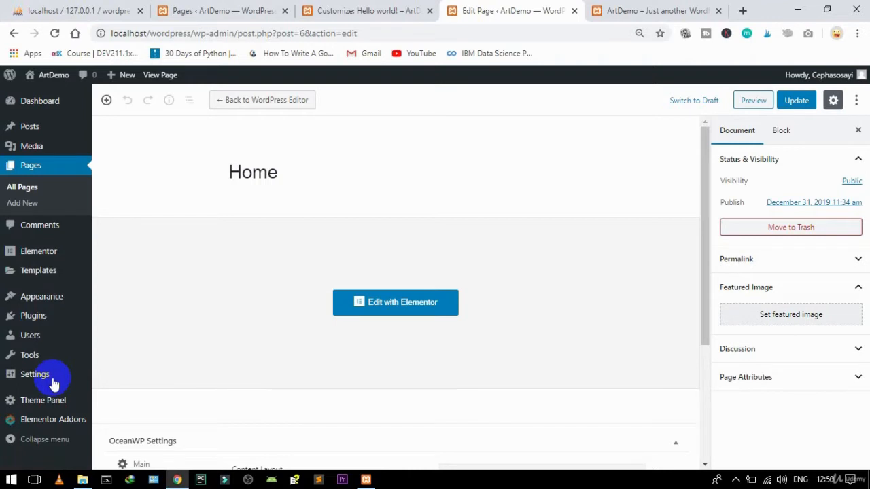
mouse_move(42, 404)
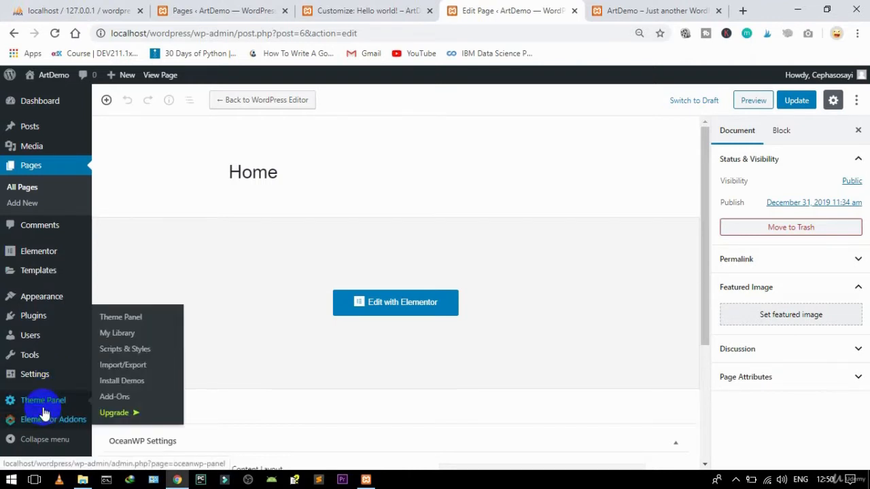
click(124, 335)
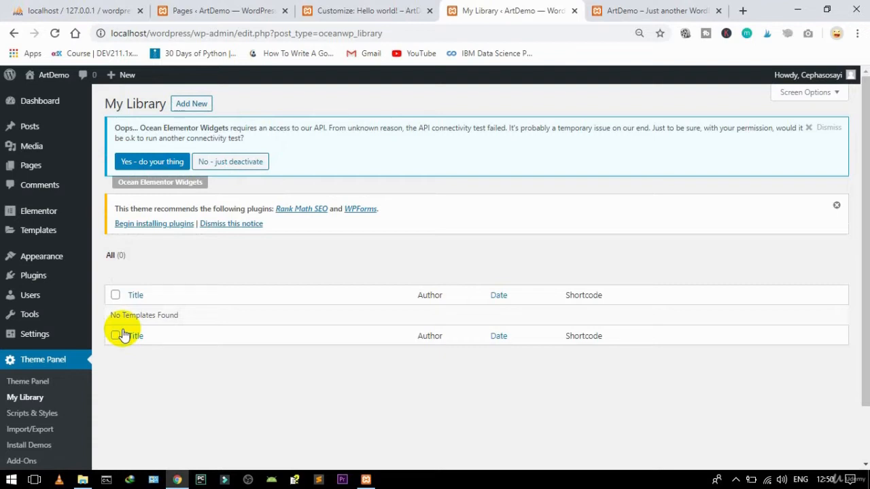
Step: Create and publish a new library template titled 'Footer'
click(193, 106)
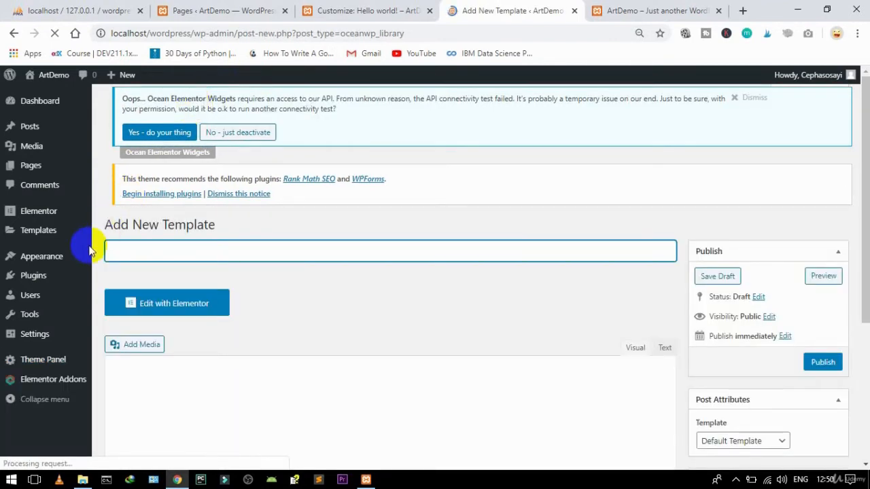
text(Foot)
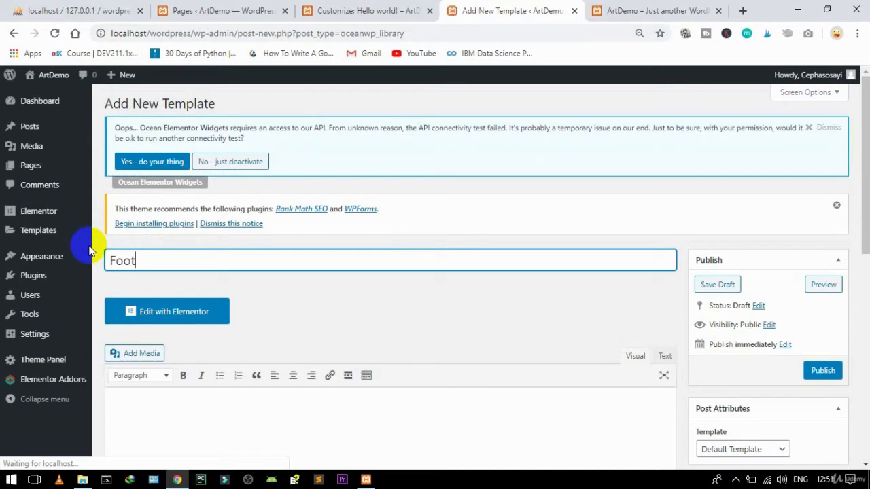
text(er)
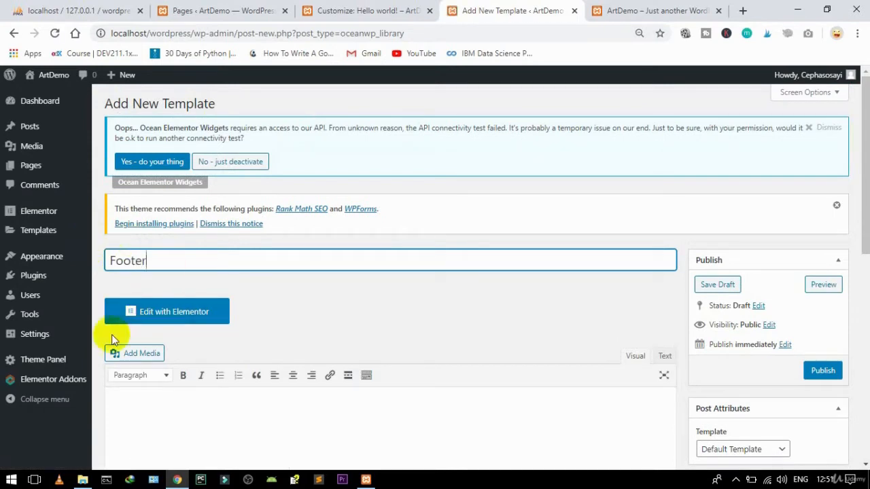
click(824, 374)
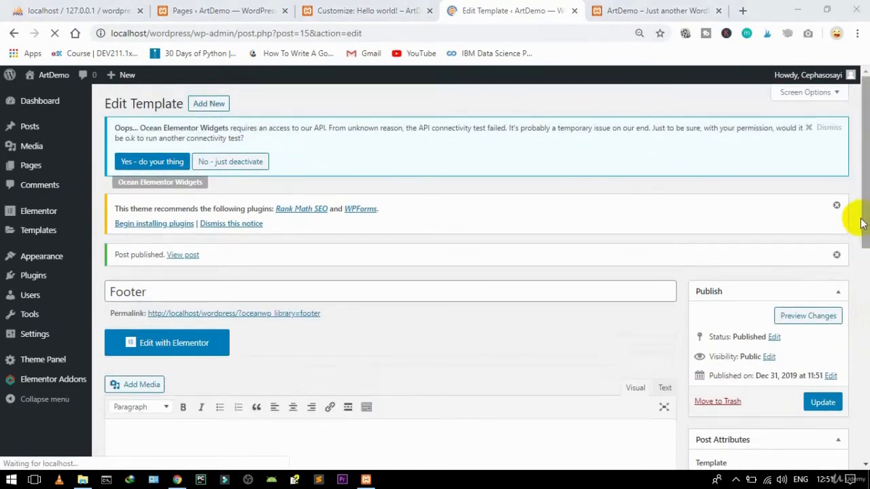
Step: Set Footer to Elementor Canvas, 100% Full Width layout, margins disabled, and update it
drag(860, 219, 865, 298)
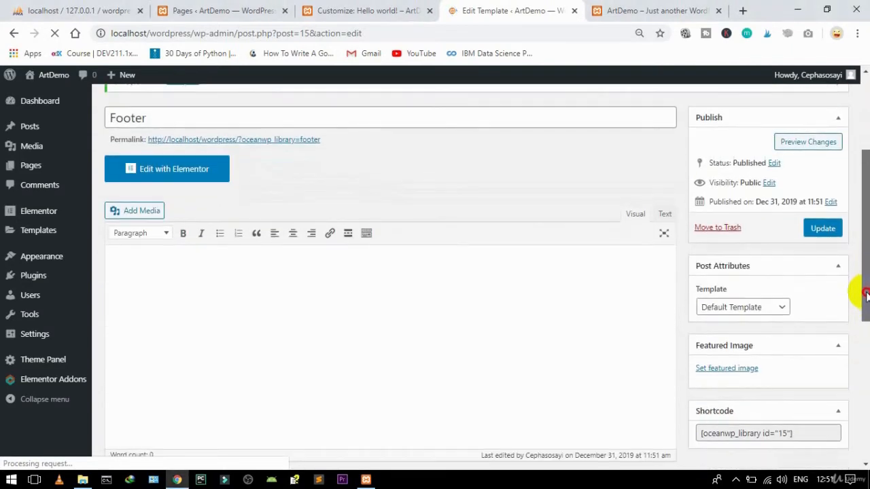
click(734, 307)
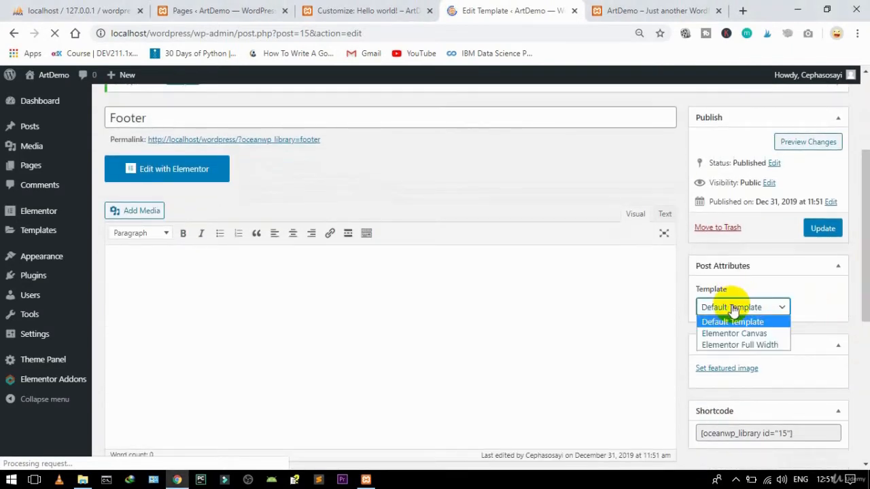
click(724, 333)
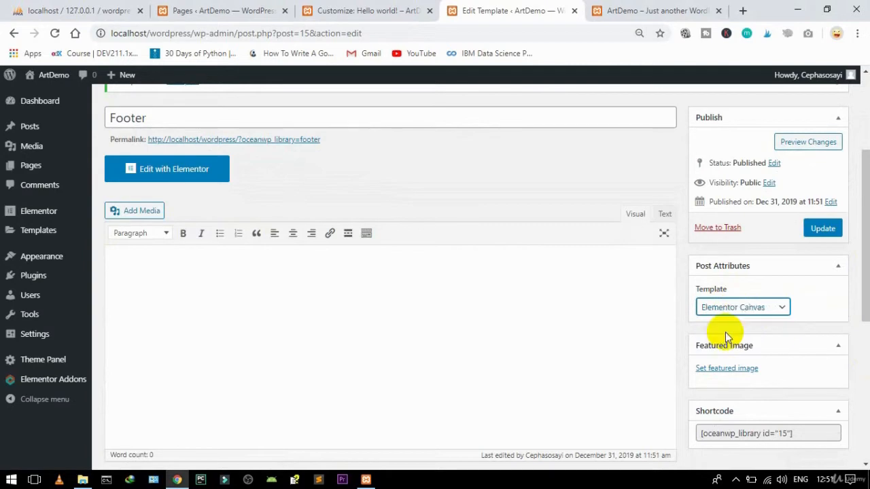
click(866, 328)
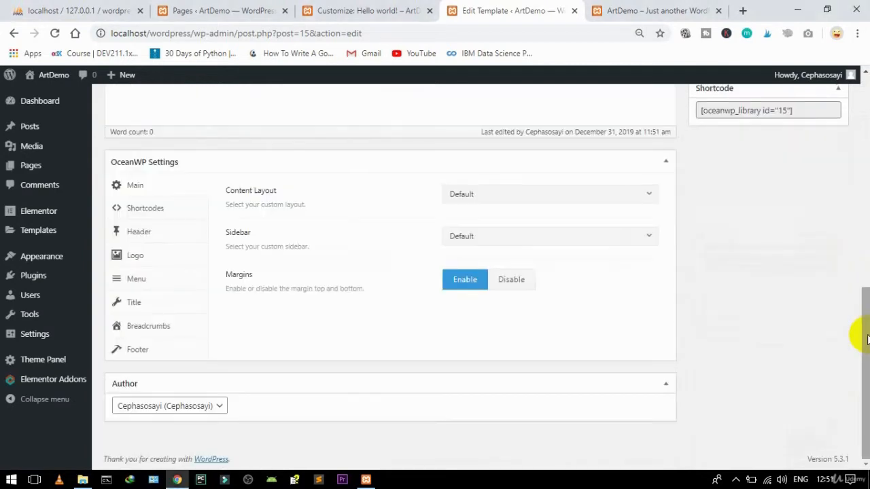
click(503, 201)
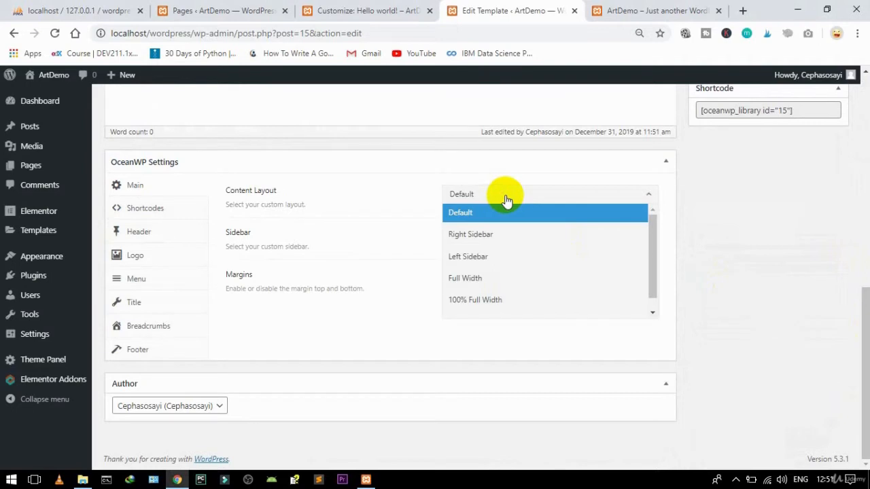
click(489, 300)
click(516, 281)
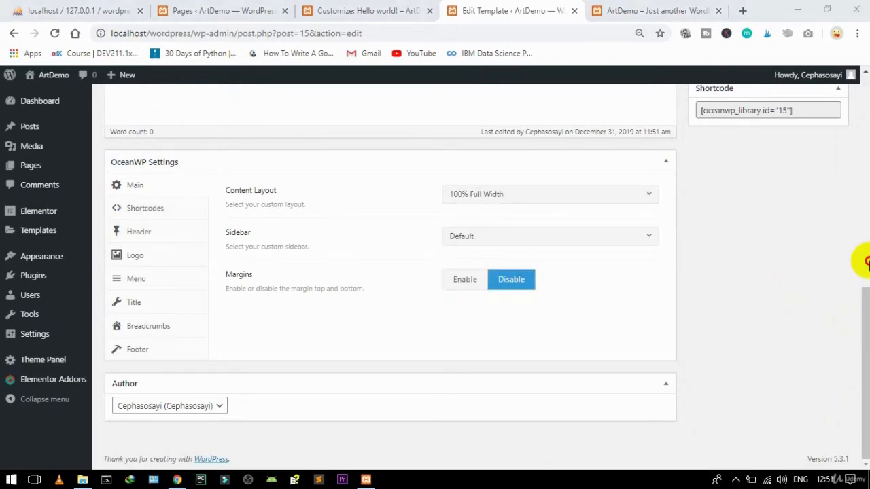
click(865, 207)
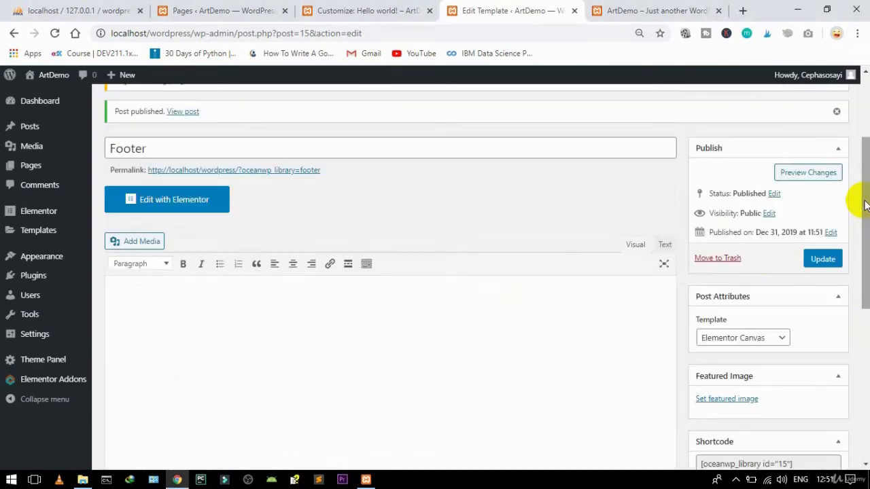
click(822, 260)
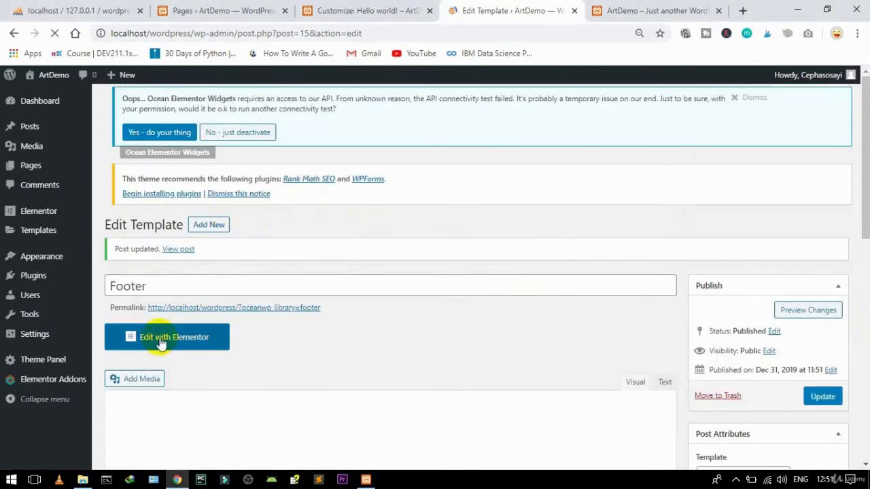
Step: Open the Footer template in Elementor, comparing it against the live site's footer
click(160, 343)
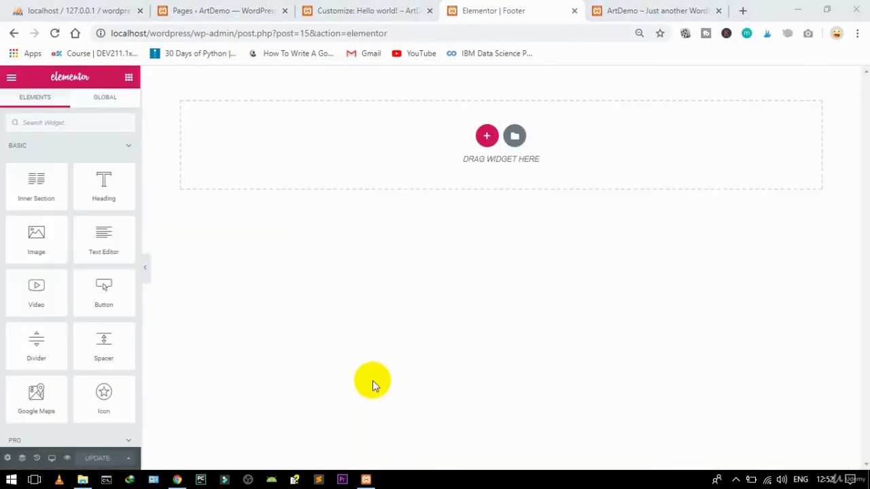
click(657, 8)
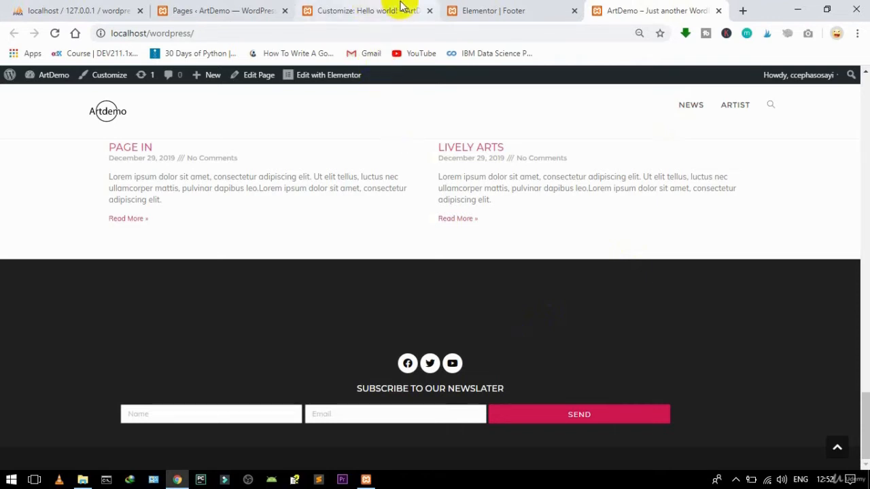
click(511, 5)
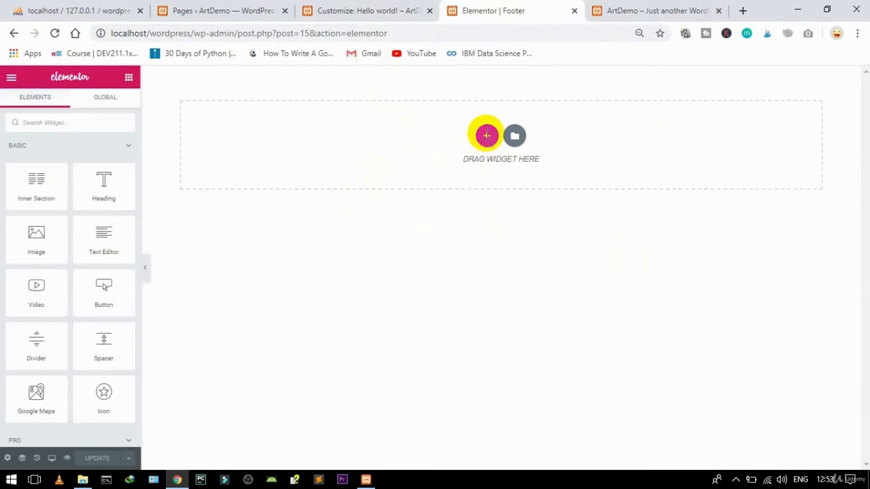
Step: Add a one-column section, stretched, with Full Width content width
click(486, 137)
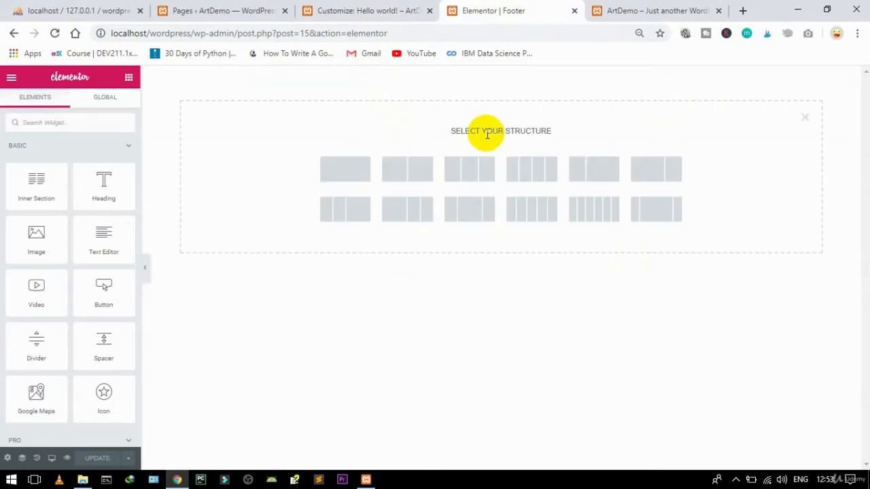
click(343, 171)
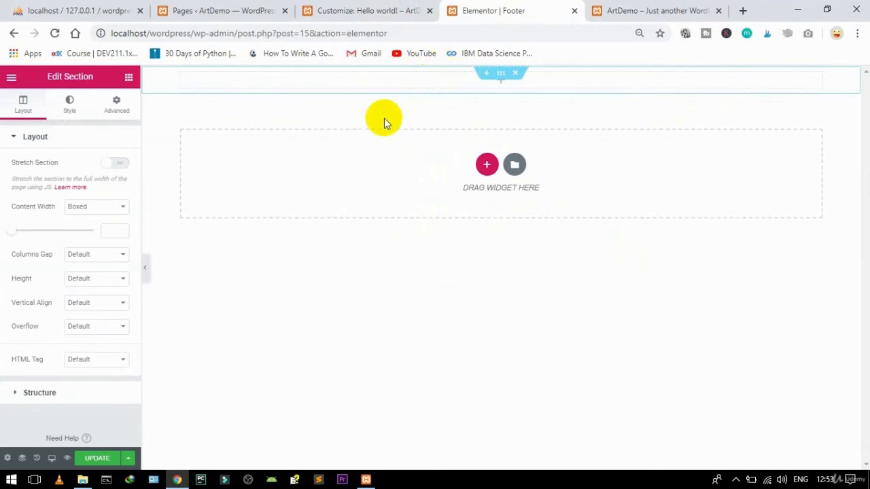
click(115, 165)
click(113, 208)
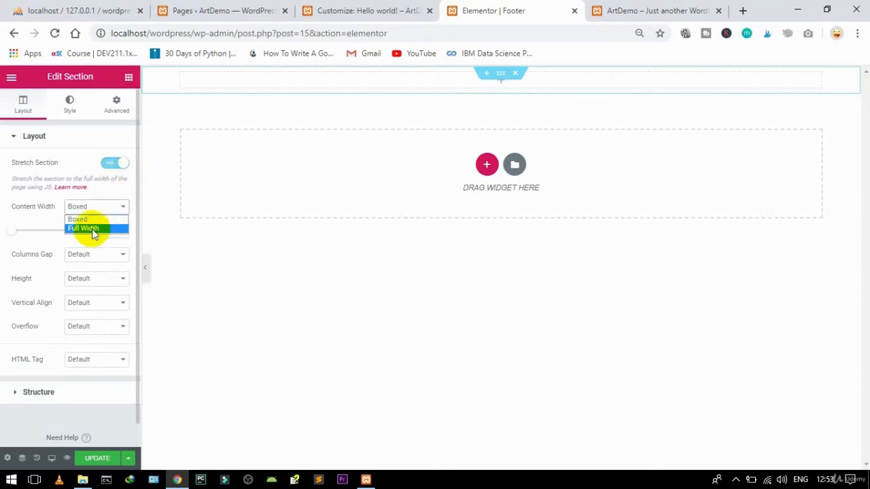
click(93, 229)
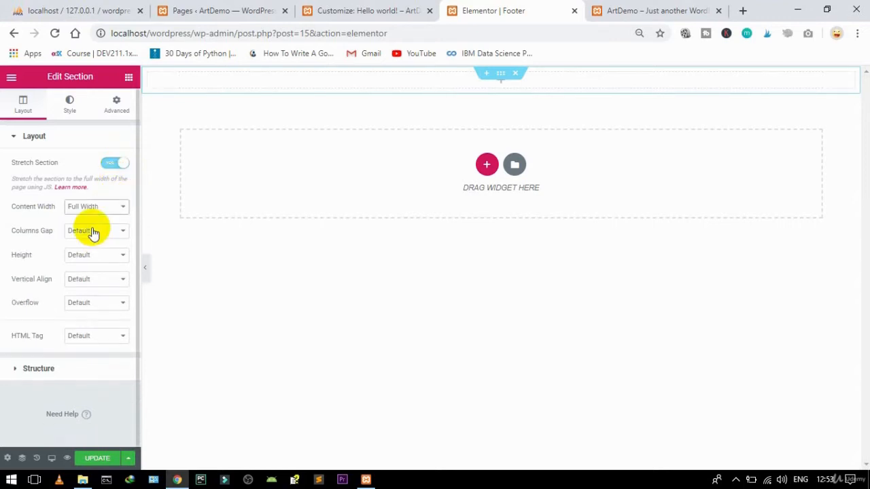
click(128, 80)
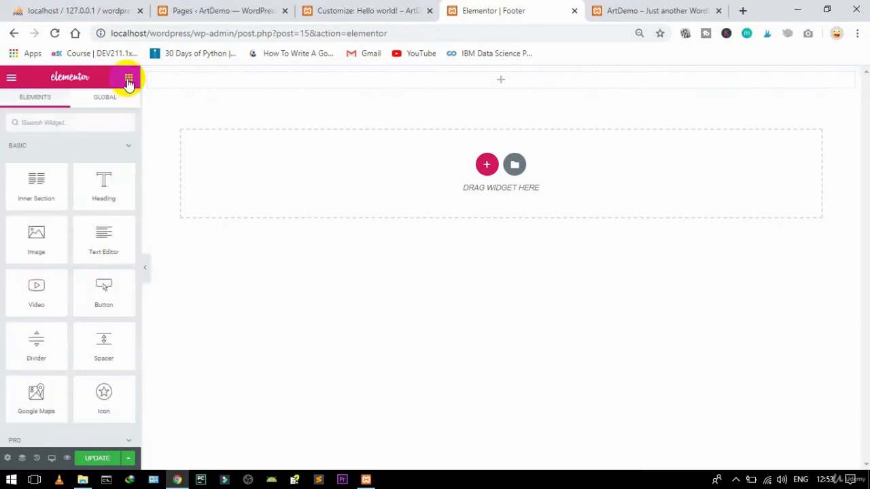
Step: Add a Share Buttons widget to the top full-width footer section
click(84, 119)
text(shar)
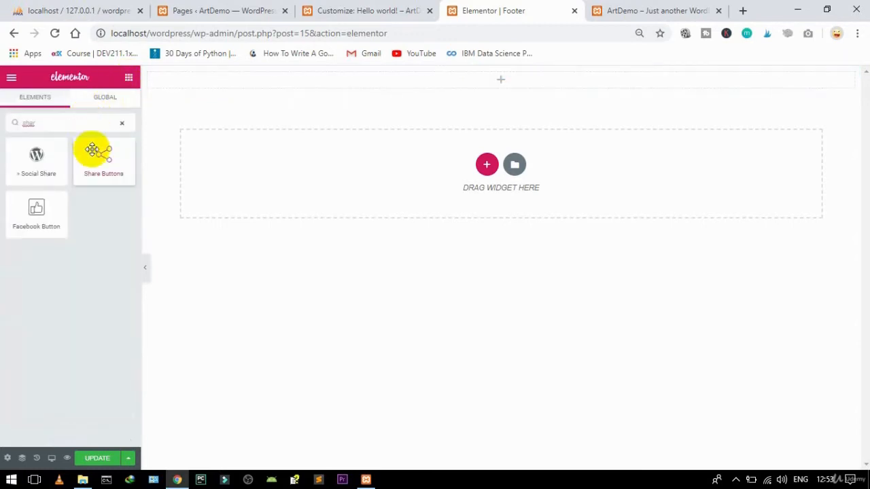
drag(93, 151, 528, 68)
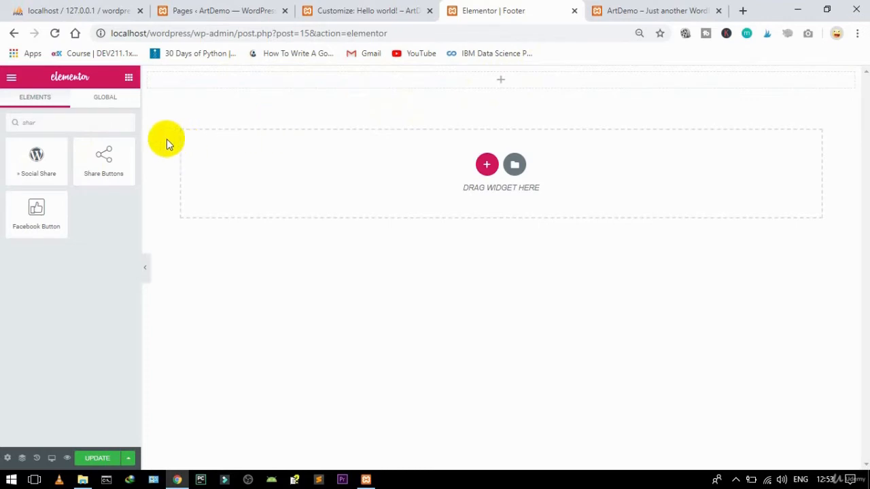
drag(116, 155, 494, 78)
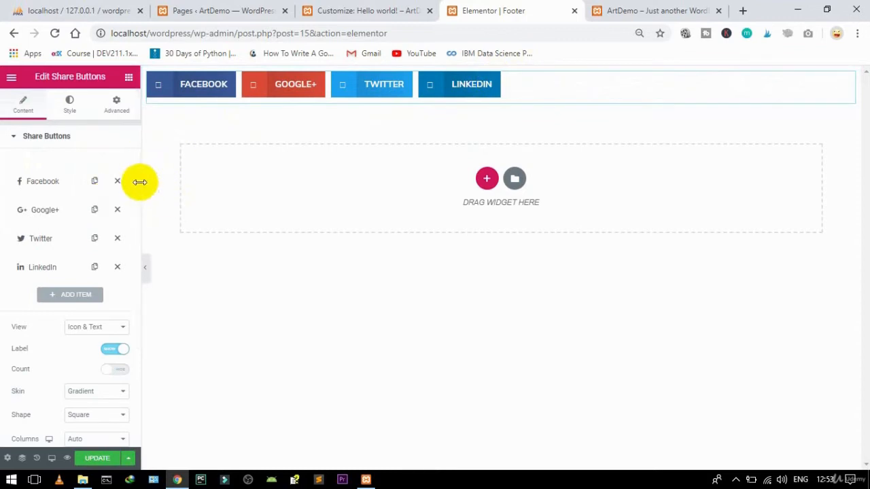
drag(136, 181, 126, 302)
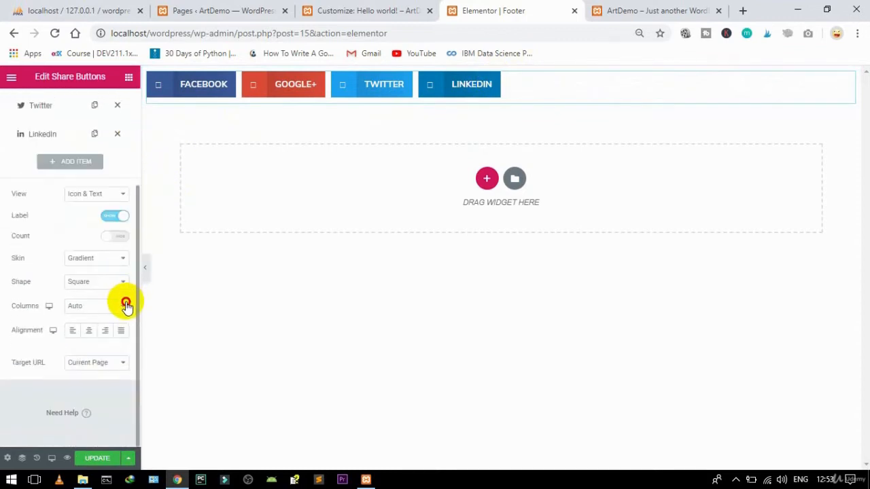
Step: Make the share buttons icon-only and circular, and centre them
click(88, 194)
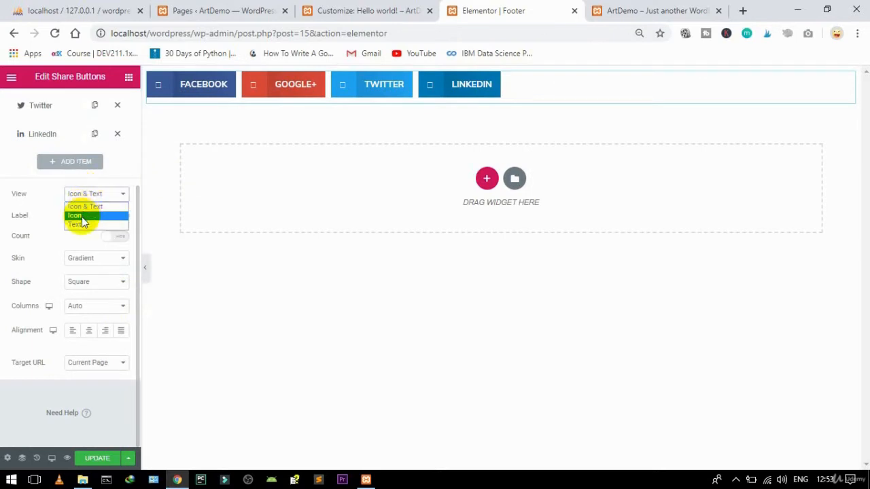
click(80, 216)
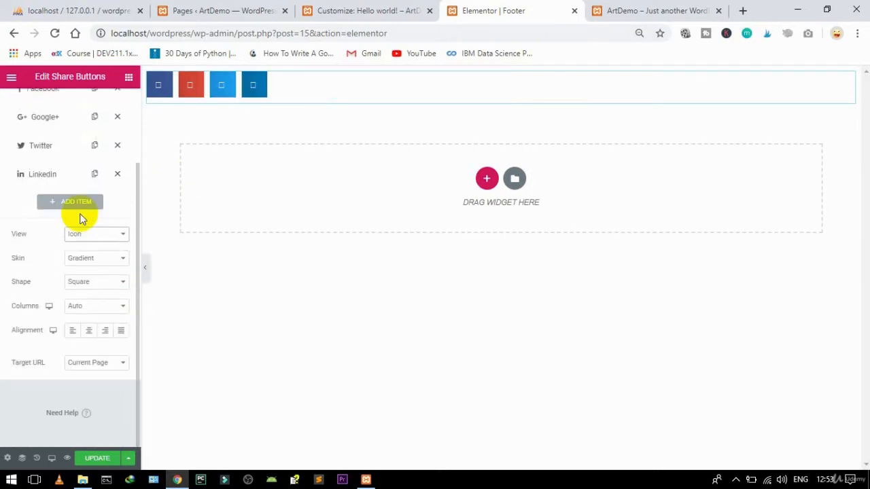
click(85, 289)
click(82, 312)
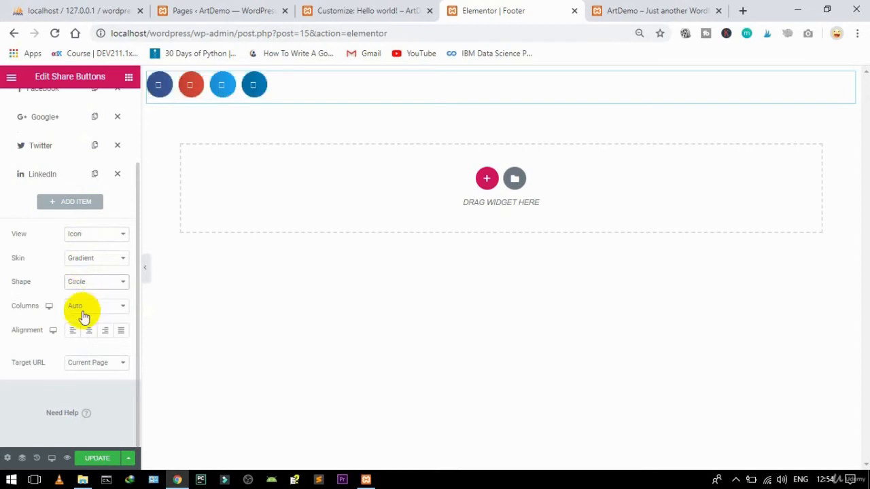
click(89, 331)
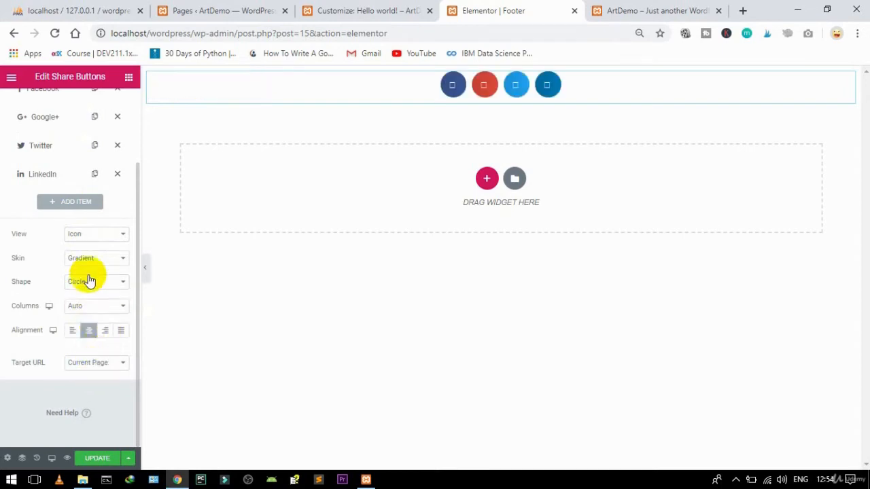
scroll(132, 224, up, 3)
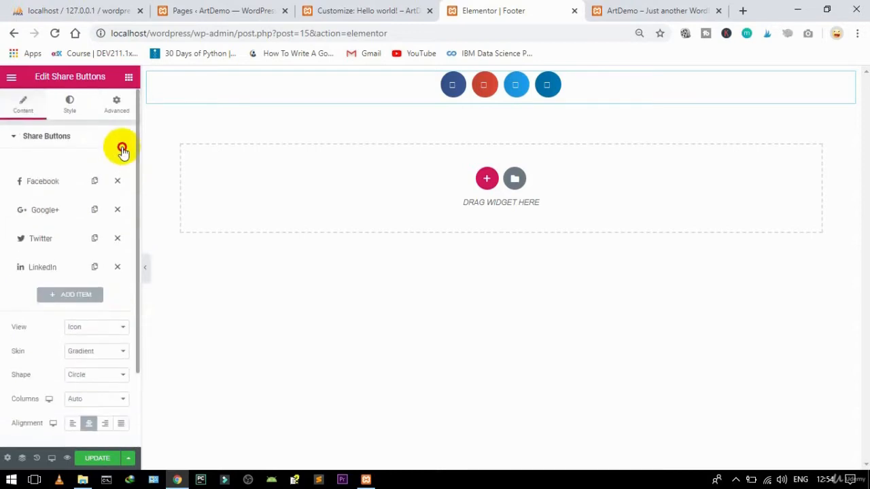
Step: Set the share buttons' Button Size to 0.6 in the Style settings
click(70, 113)
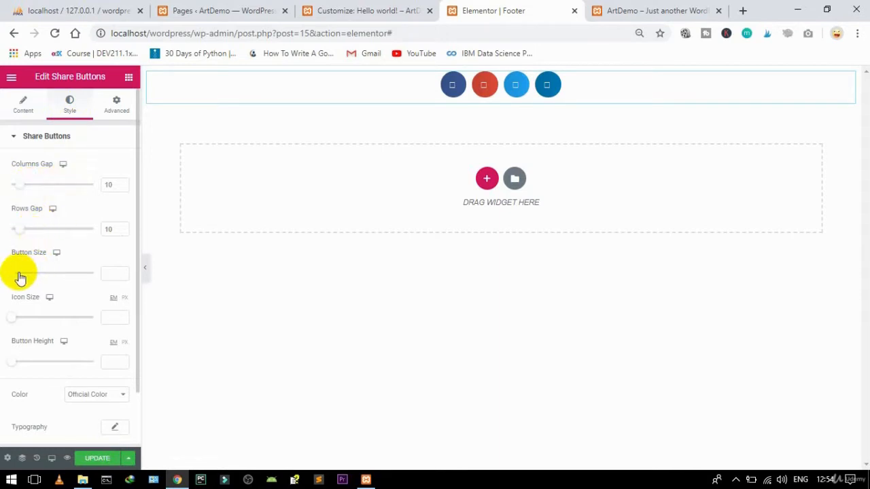
drag(14, 275, 16, 275)
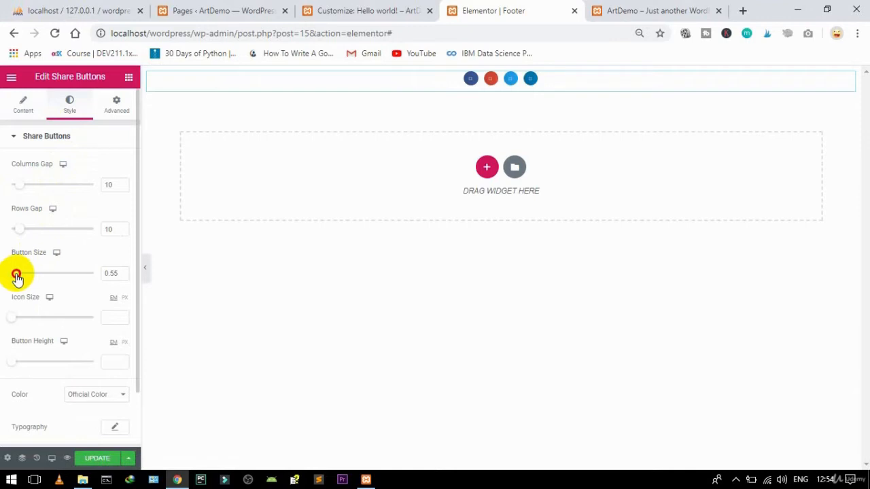
drag(17, 276, 19, 276)
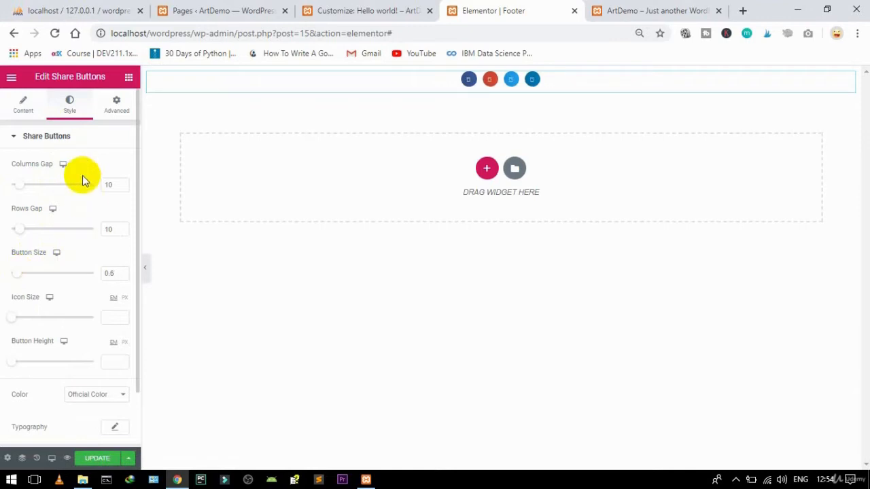
click(49, 141)
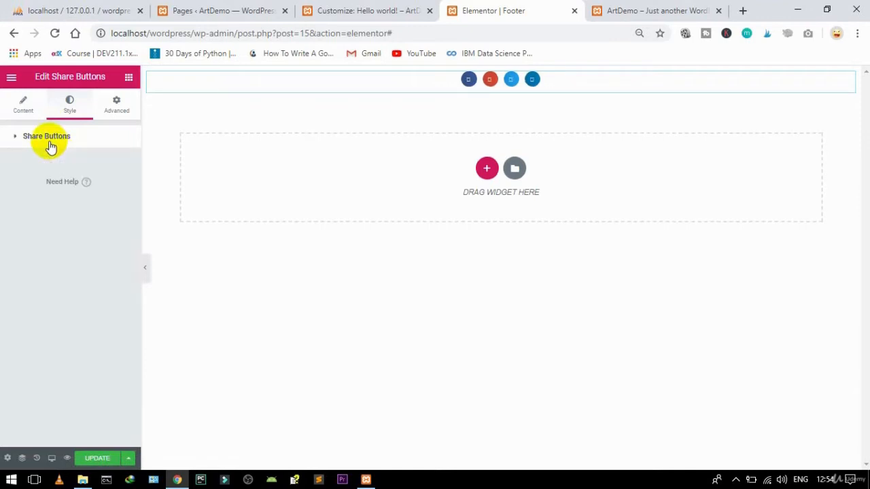
Step: Return to the share buttons' style settings and narrow the editing panel slightly
click(21, 102)
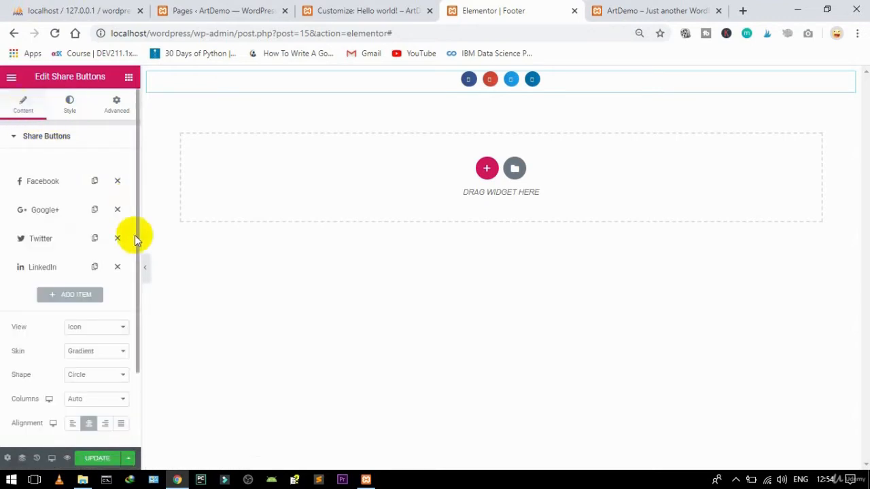
scroll(135, 311, down, 2)
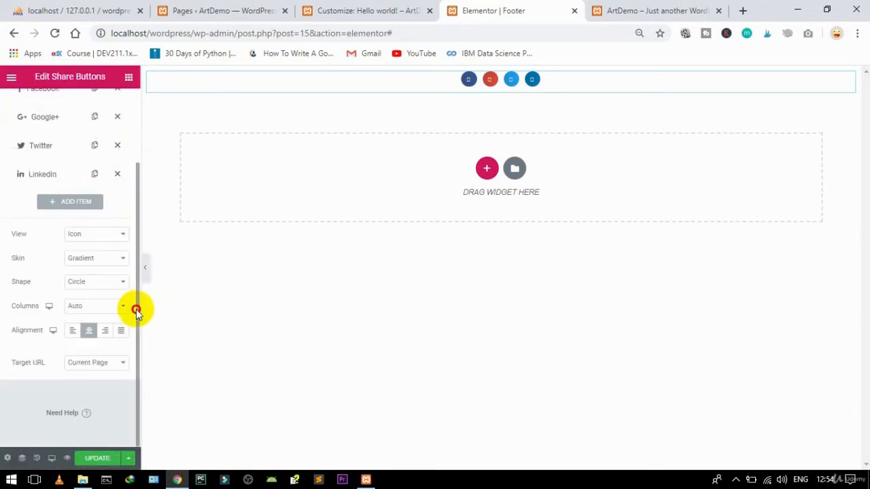
drag(136, 310, 130, 267)
scroll(136, 258, up, 2)
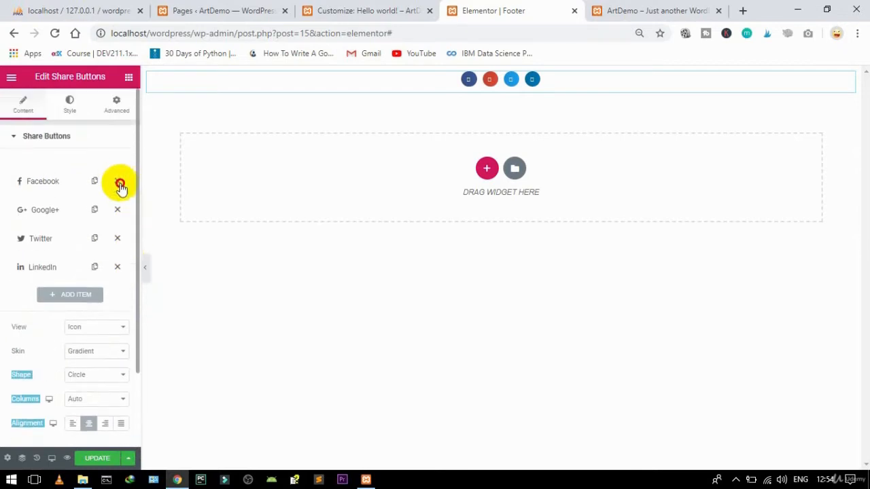
click(65, 138)
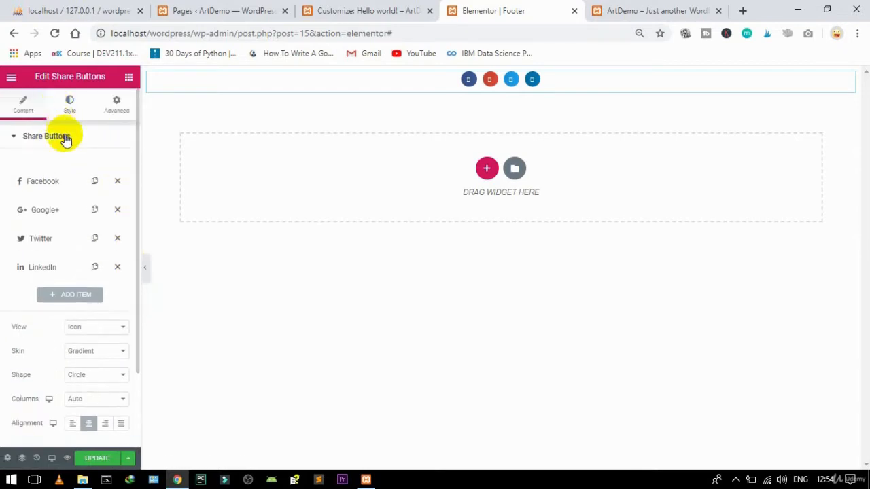
click(65, 137)
click(68, 112)
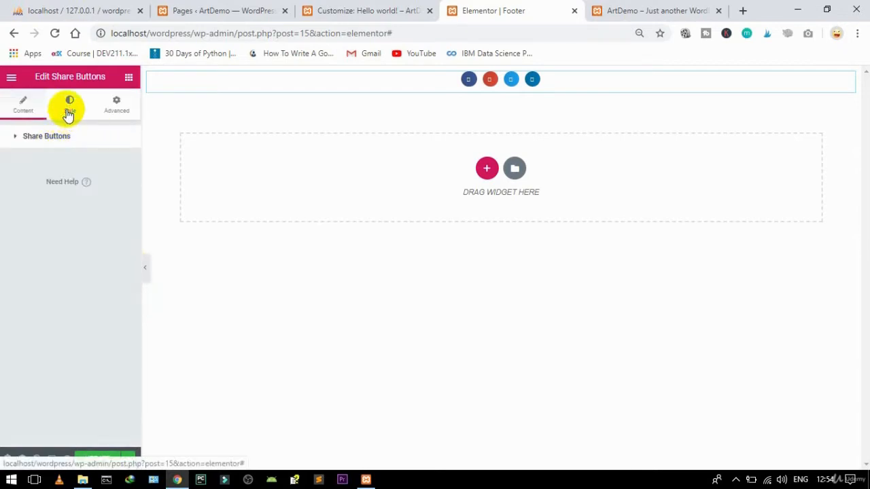
click(21, 138)
click(21, 139)
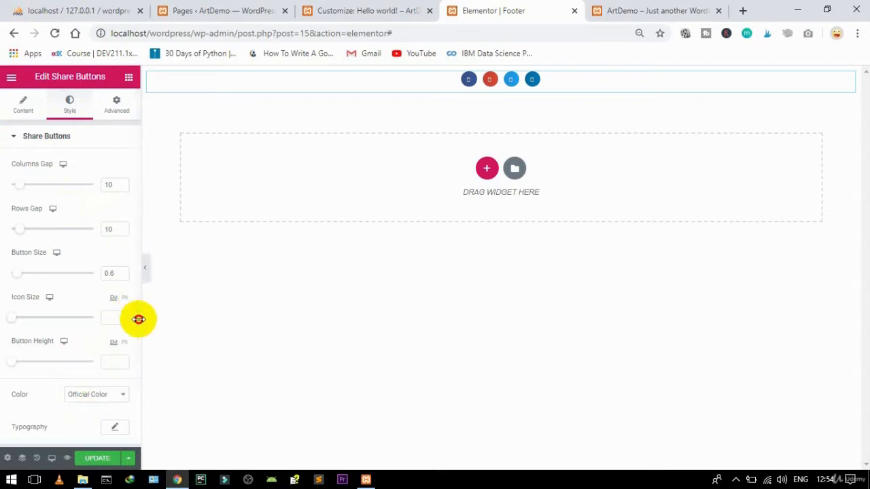
drag(139, 318, 136, 428)
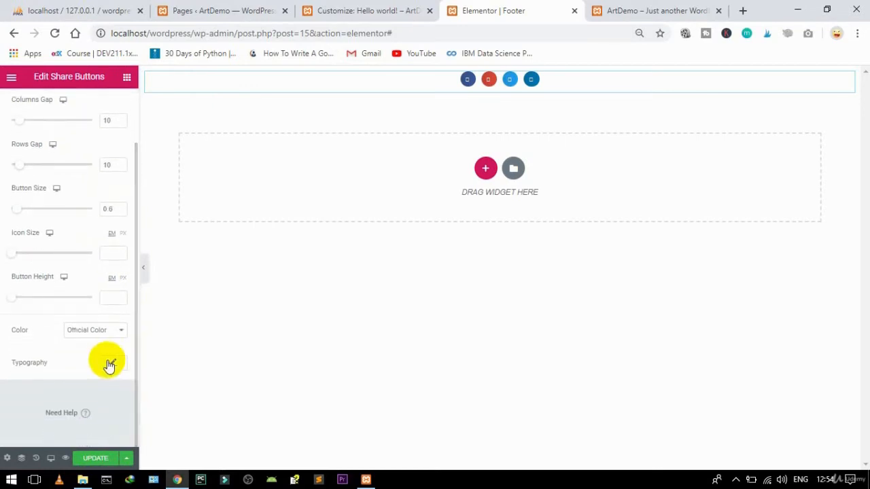
Step: Switch the share buttons to Custom Color with black primary and #FEFEFE secondary
click(101, 331)
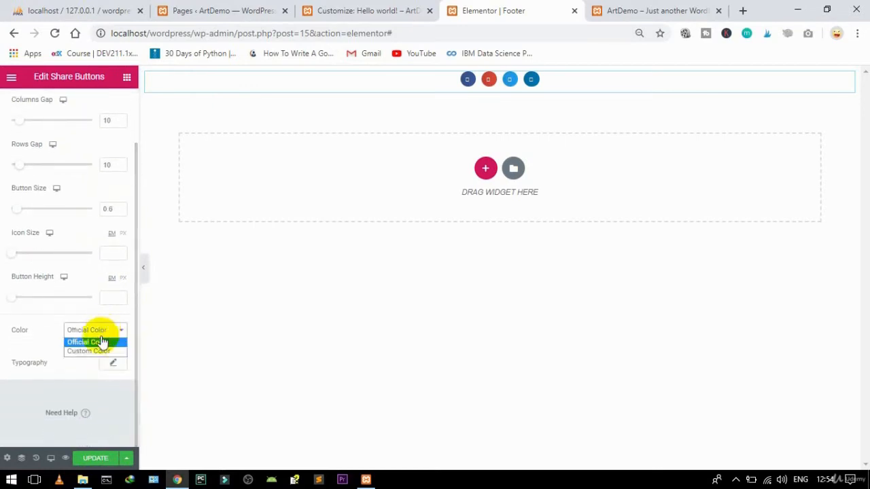
click(98, 351)
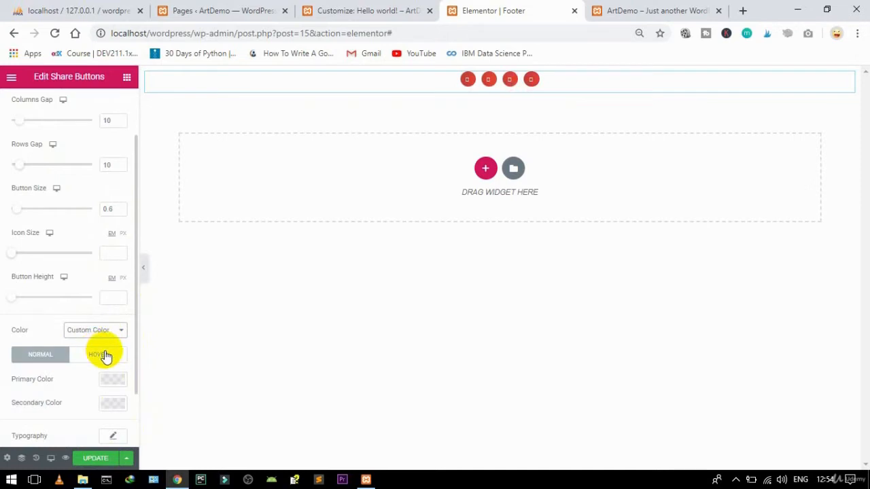
click(102, 404)
scroll(91, 324, down, 1)
click(114, 309)
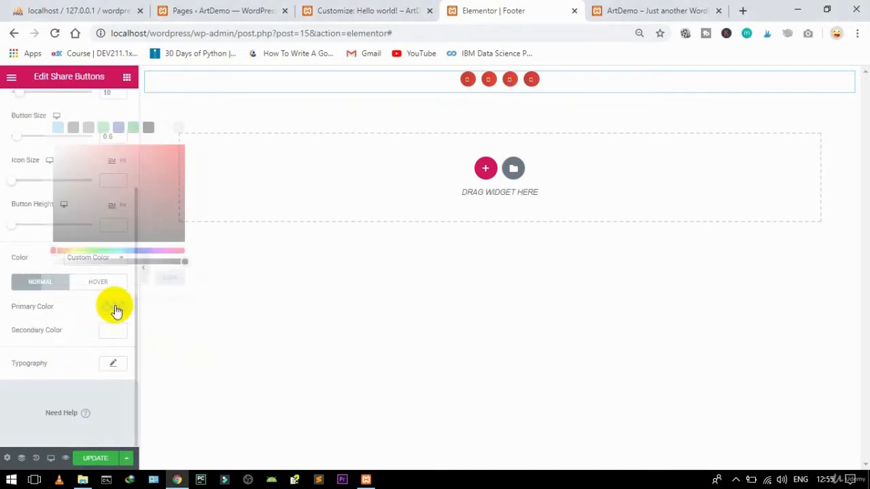
click(57, 244)
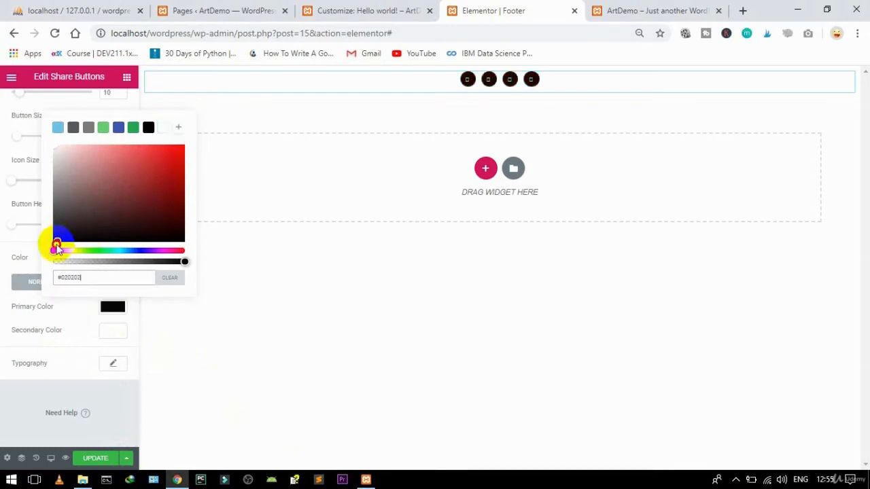
click(108, 309)
click(110, 333)
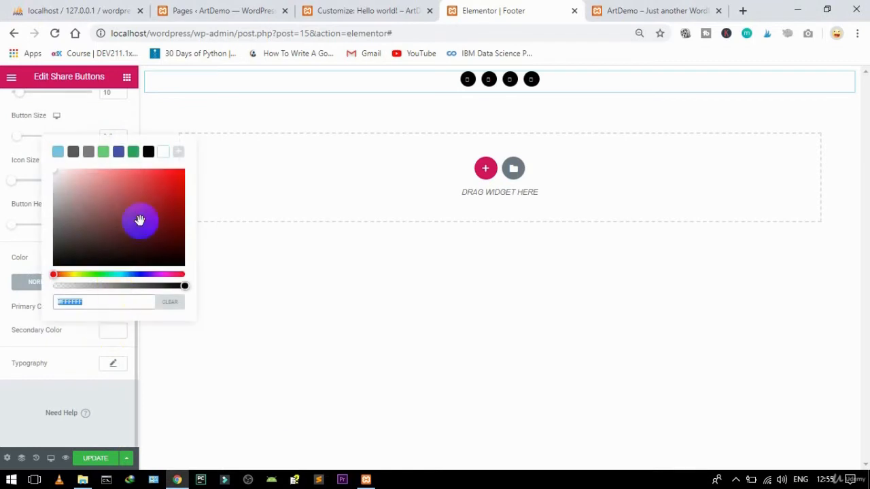
click(54, 174)
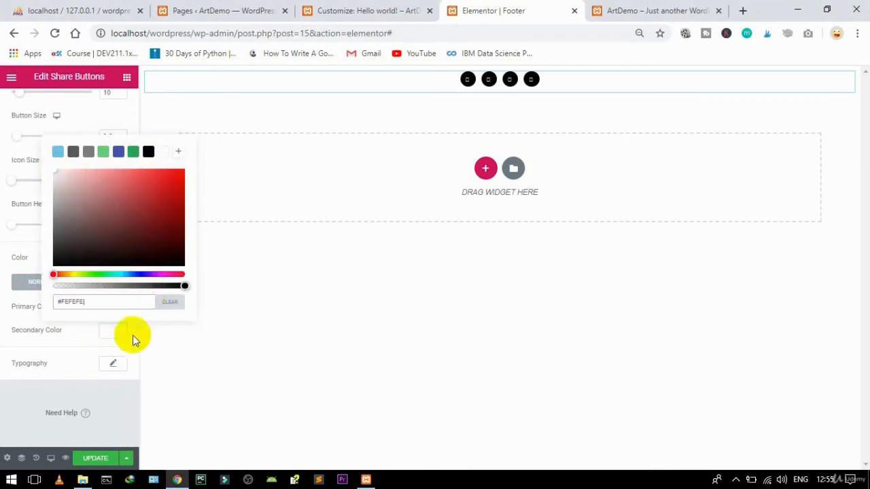
click(52, 330)
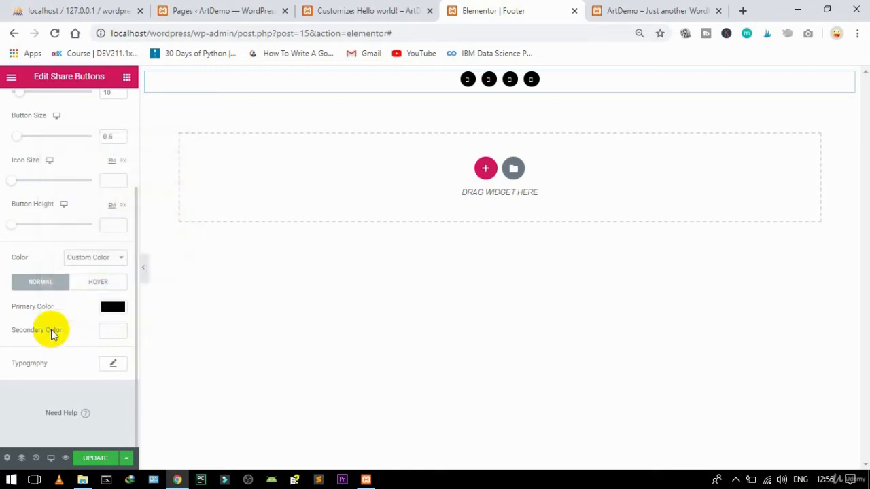
click(126, 77)
Step: Place a Form widget below the share buttons and delete its Message field
click(47, 124)
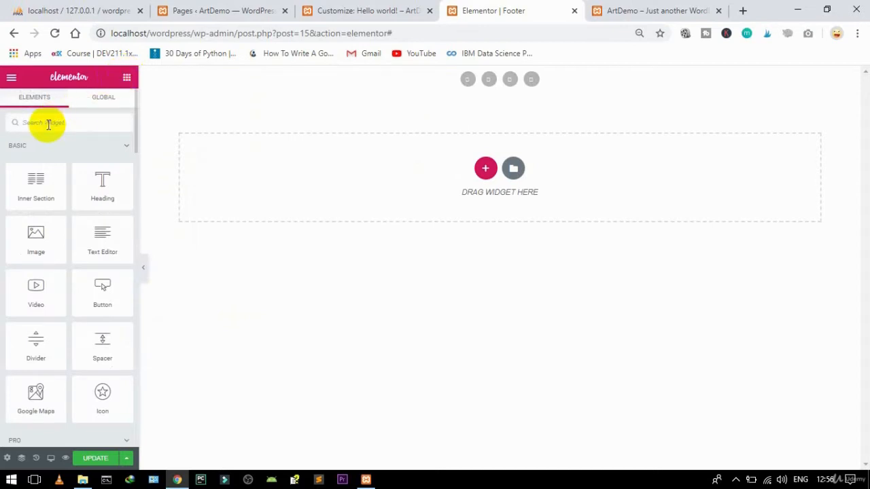
text(form)
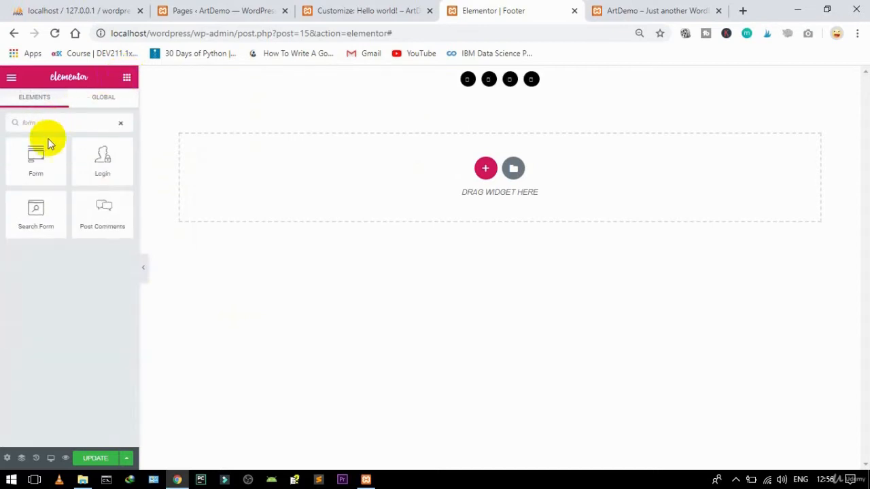
drag(35, 165, 508, 82)
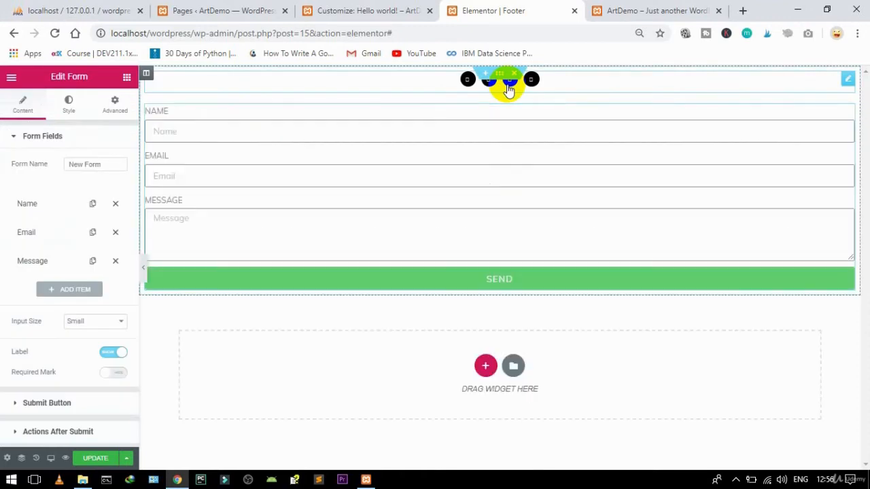
click(116, 261)
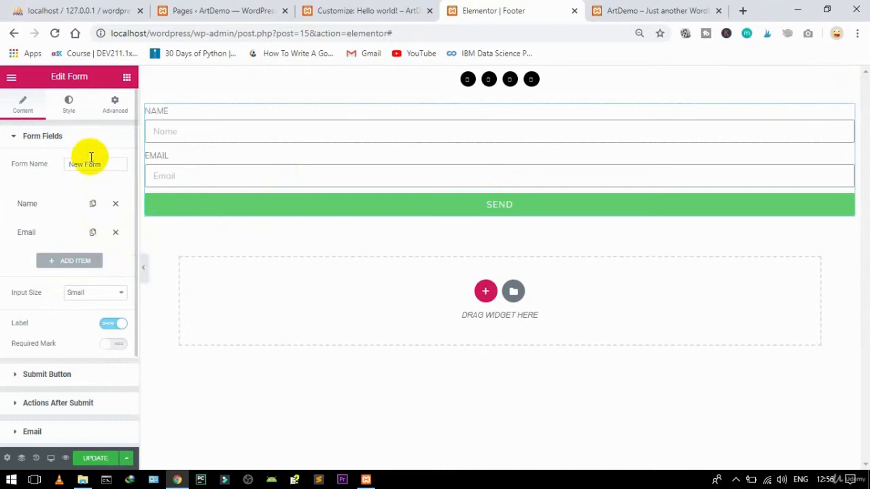
Step: Set both the Name and Email fields' column width to 33%
click(81, 204)
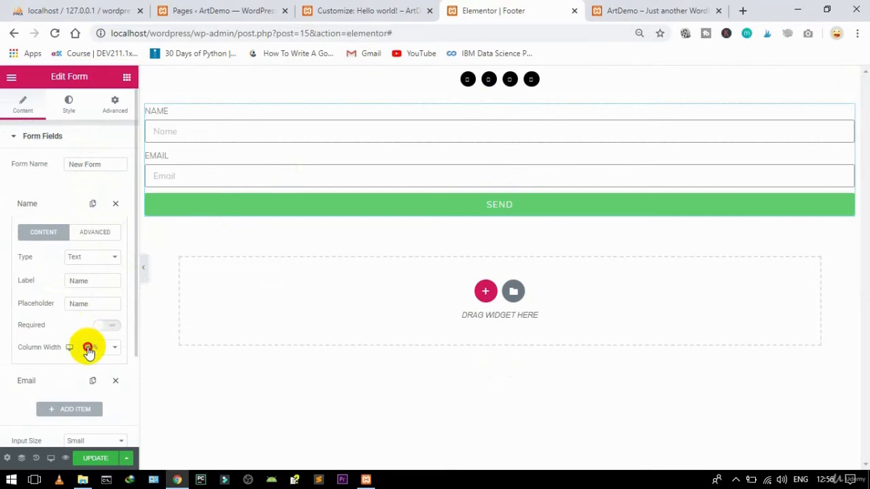
click(87, 348)
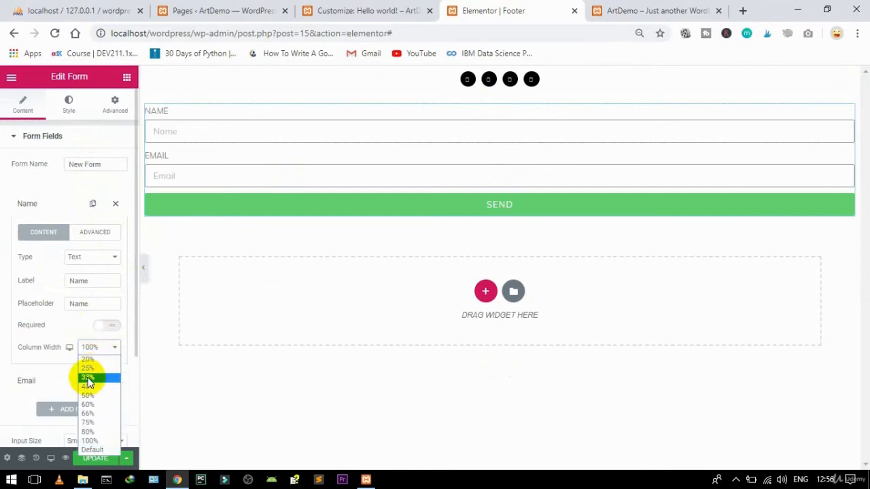
click(88, 378)
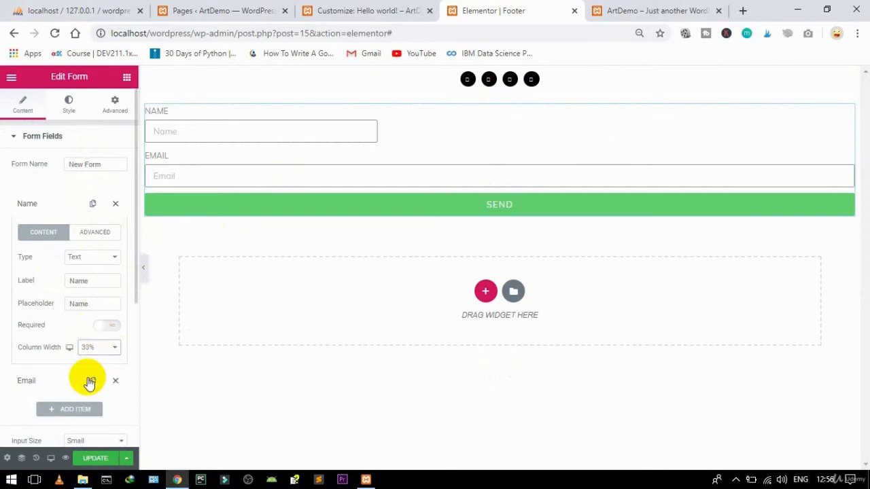
click(39, 205)
click(47, 232)
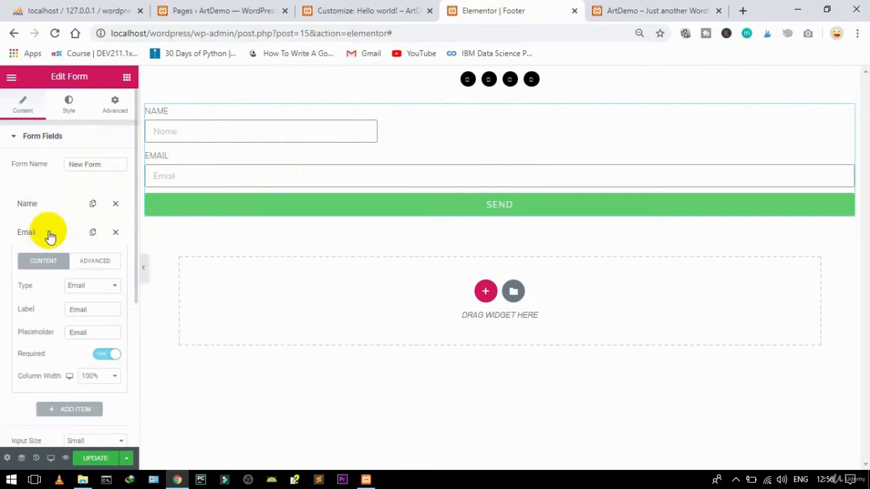
click(86, 377)
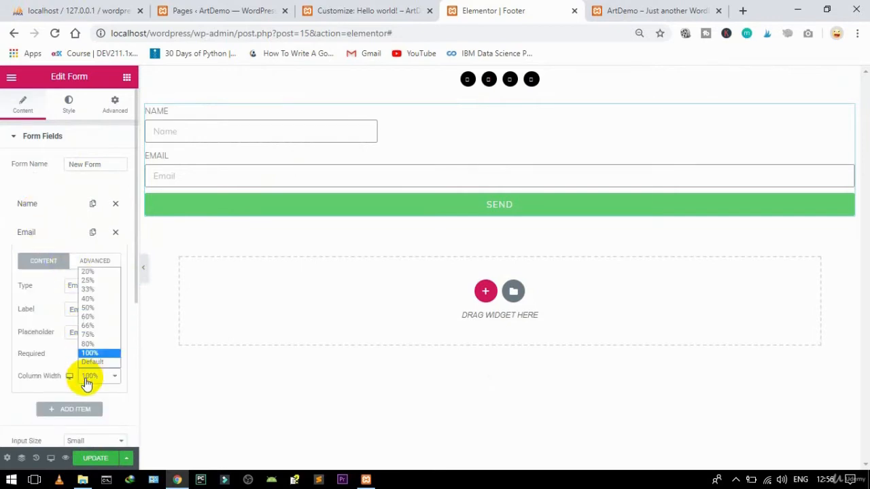
click(87, 289)
click(27, 234)
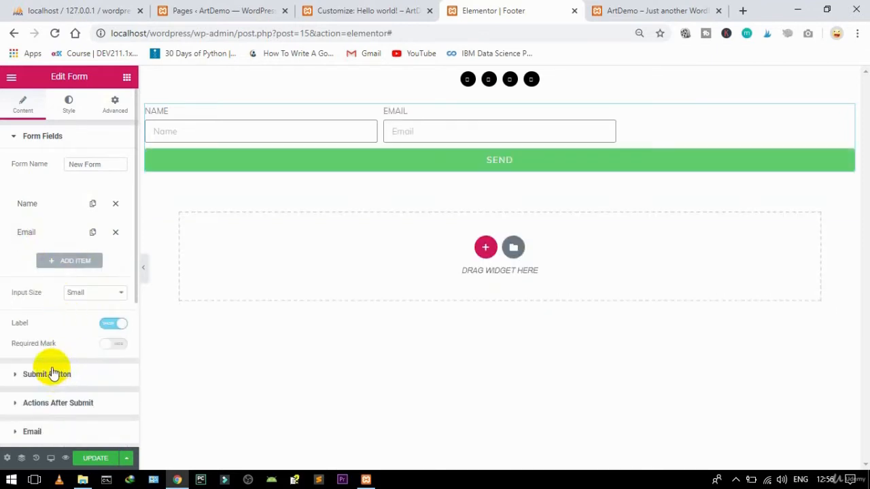
Step: Turn off the form field labels and set the SEND button's column width to 33%
click(110, 324)
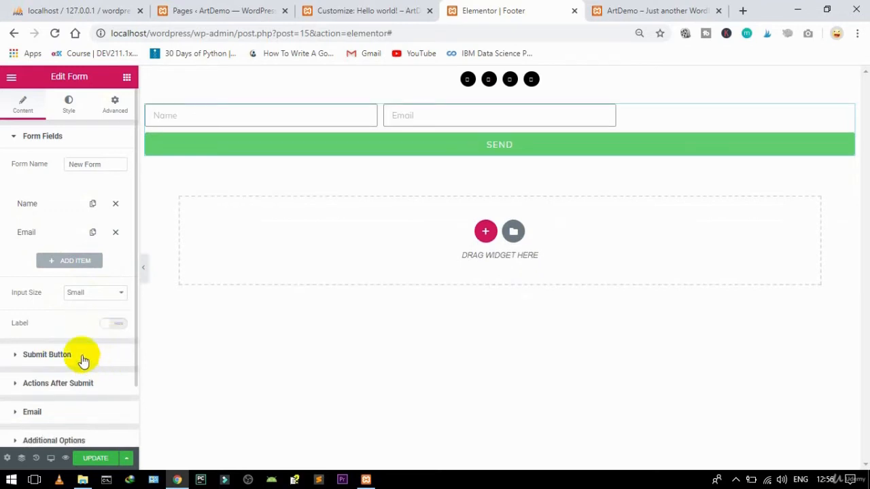
click(47, 355)
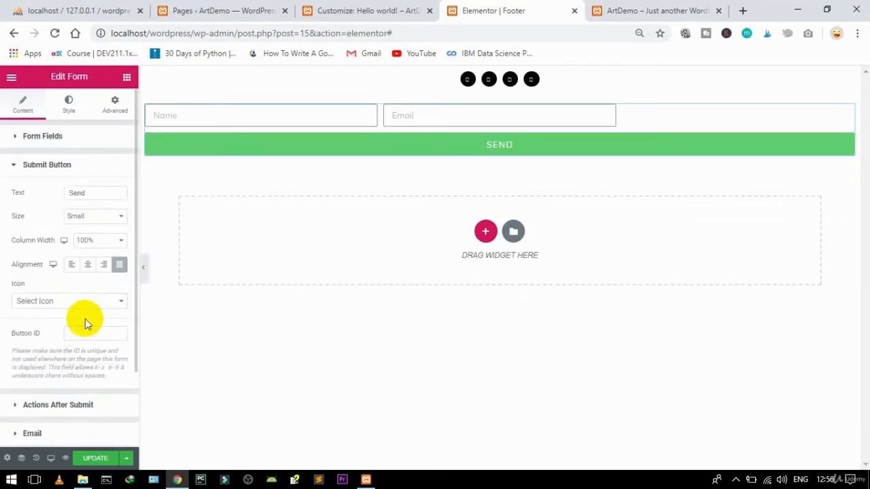
click(88, 240)
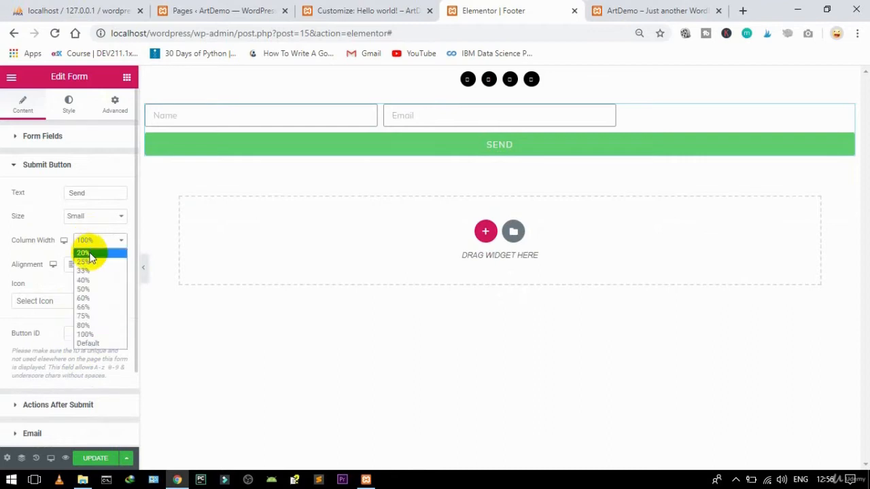
click(87, 272)
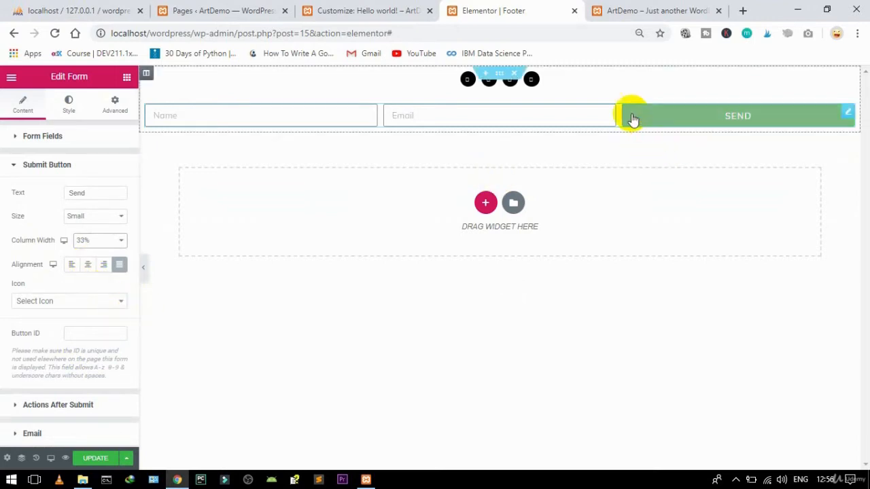
click(15, 168)
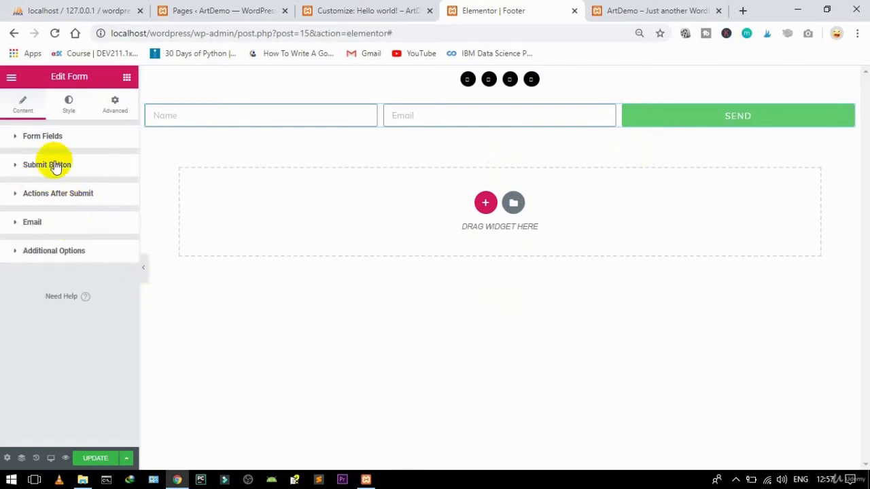
Step: Set the form's SEND button background colour to orange-red #DD4111
click(66, 108)
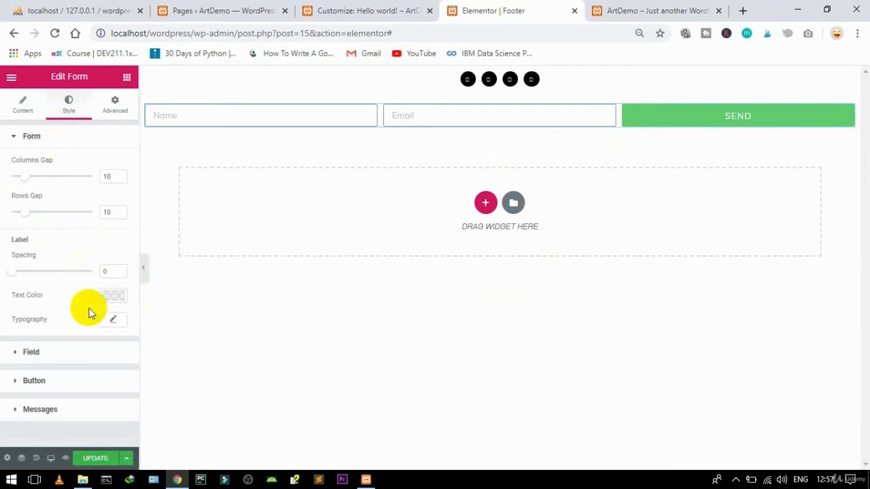
click(52, 382)
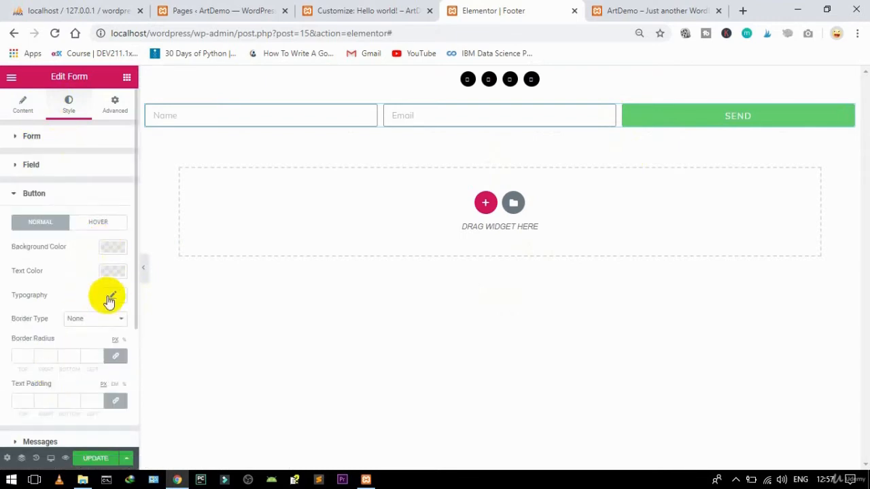
click(112, 249)
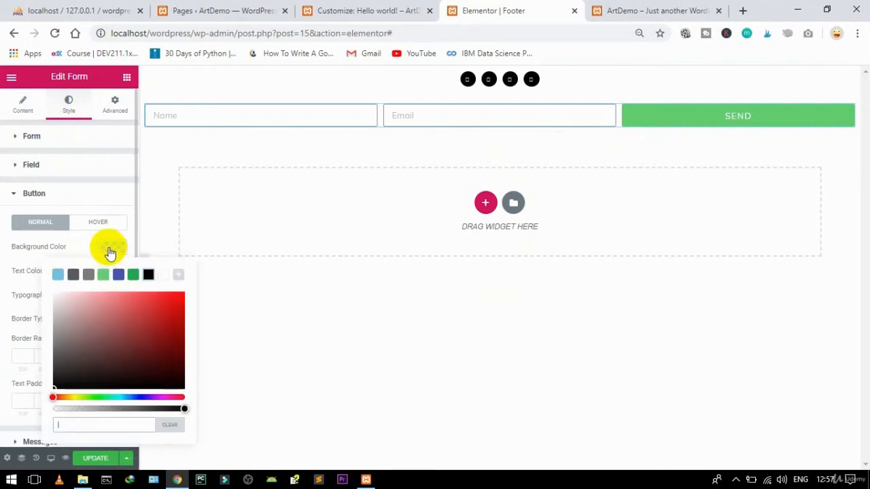
text(#DD4111)
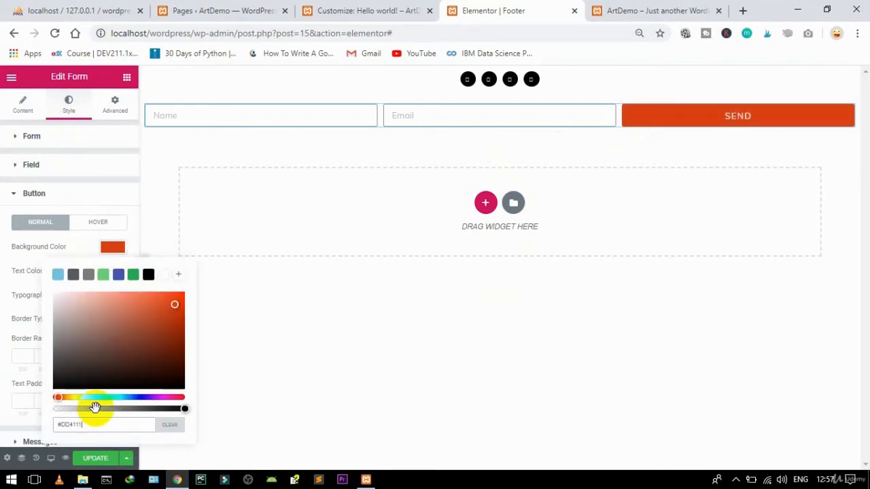
click(112, 246)
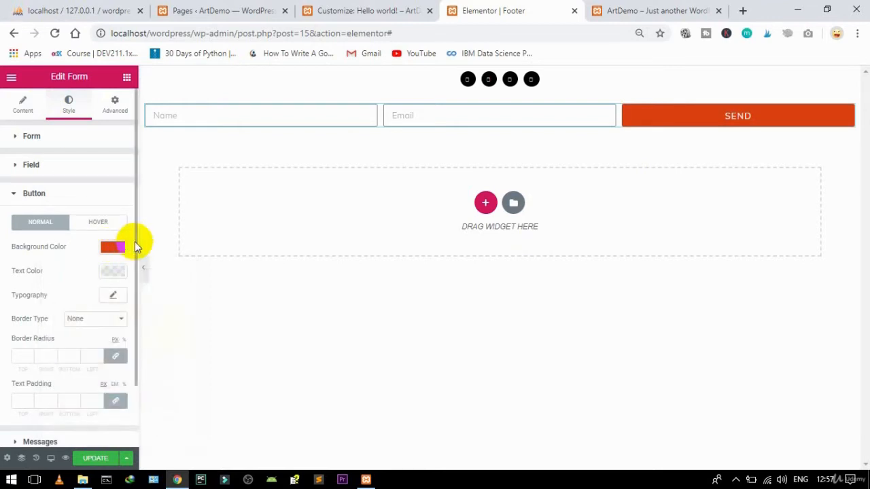
mouse_move(136, 239)
mouse_down()
mouse_move(134, 324)
mouse_move(131, 229)
mouse_up()
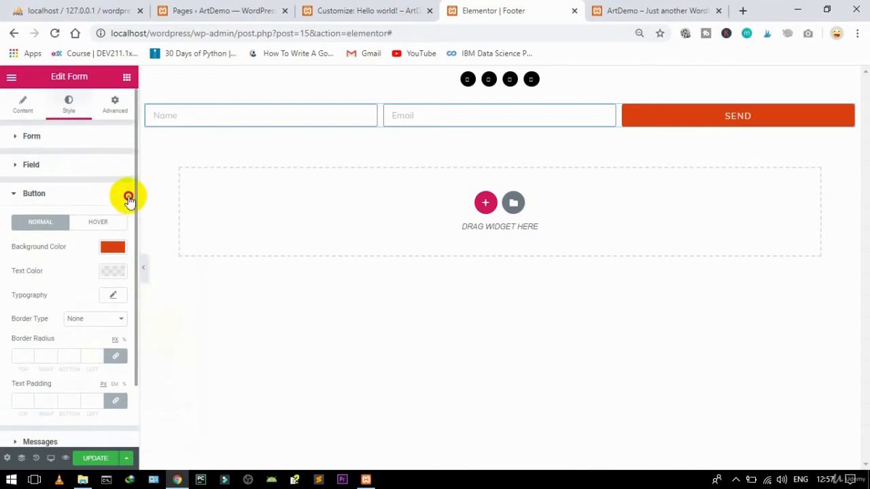
click(126, 79)
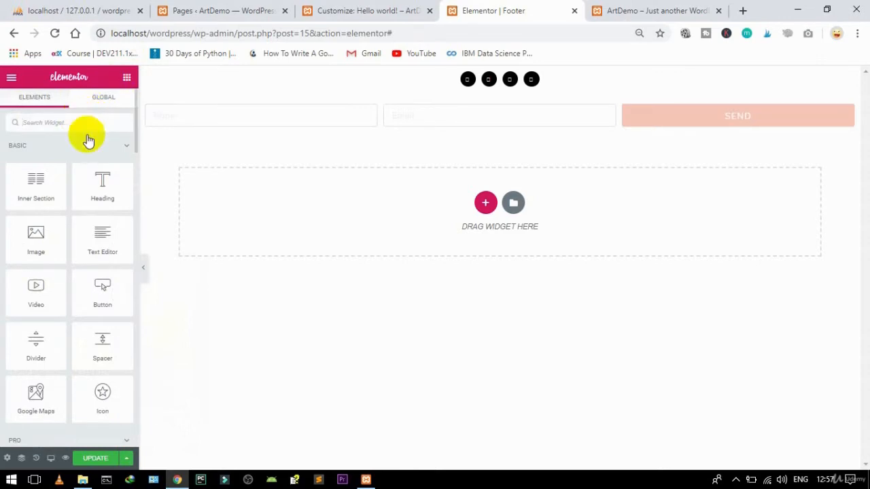
Step: Add a Heading above the form reading 'SUBSCRIBE TO OUR NEWSLATTER'
drag(103, 180, 506, 87)
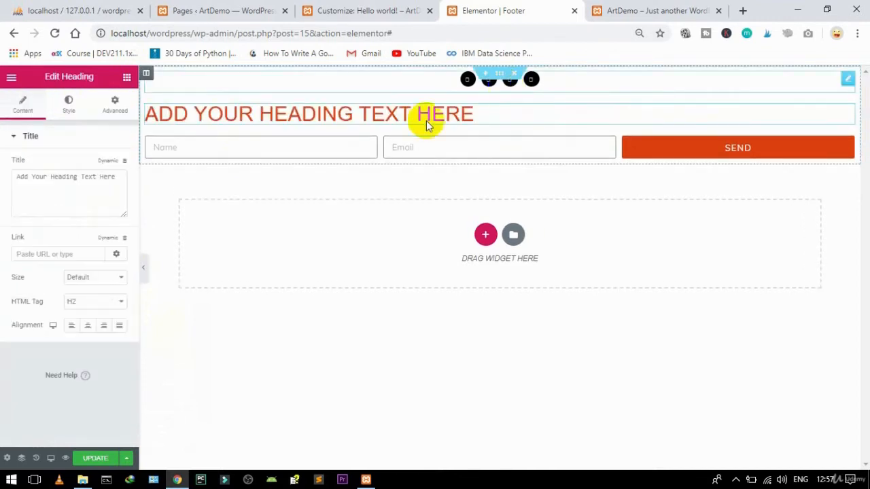
drag(116, 177, 4, 178)
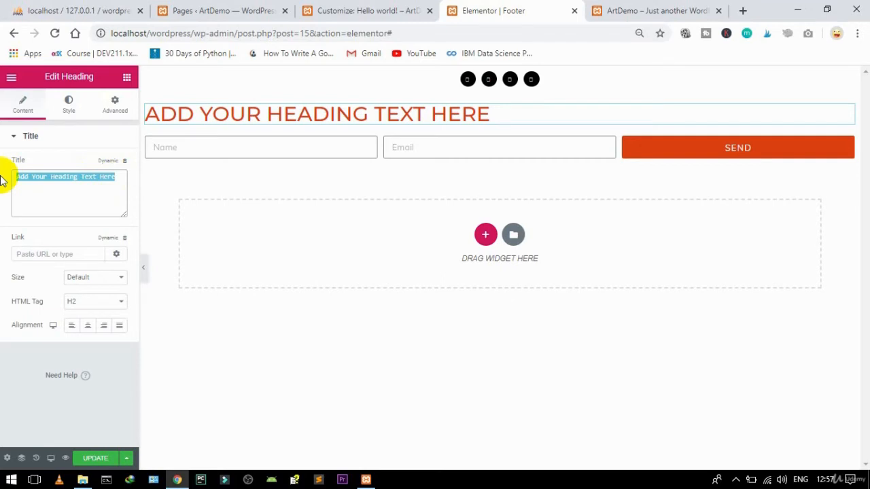
text(SUBSC)
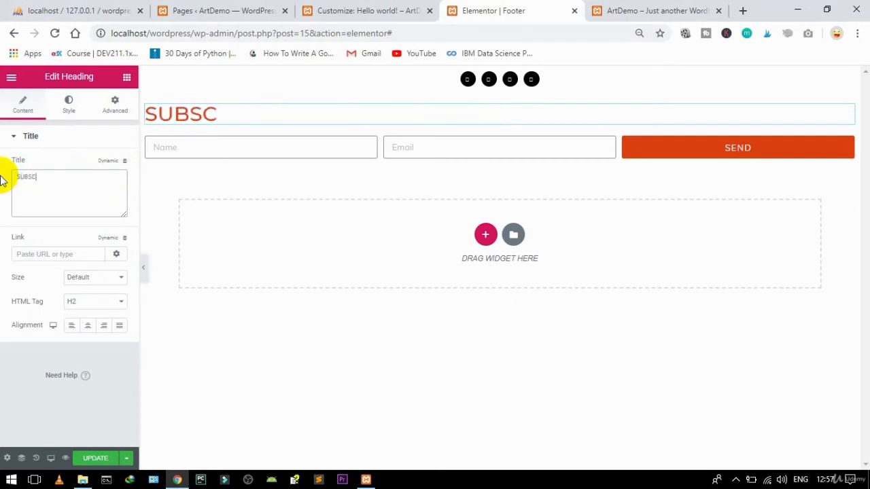
text(RIBE TO )
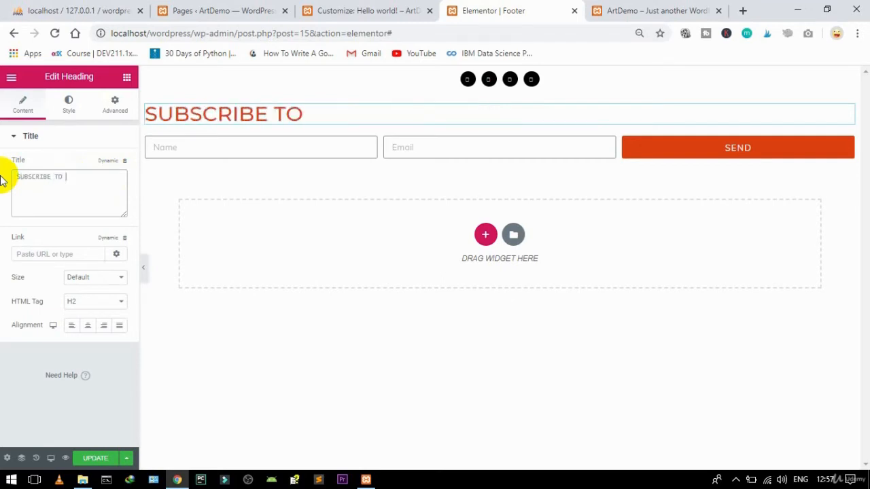
text(OUR NEW)
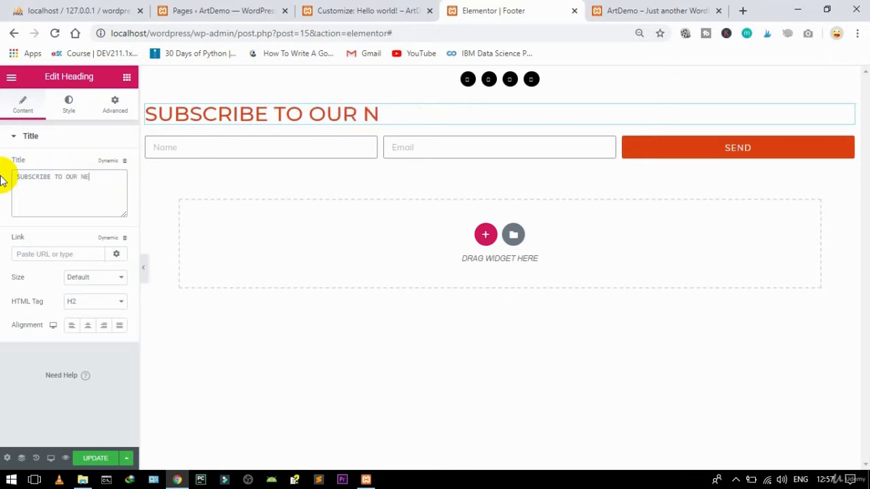
text(S)
text(LATTER)
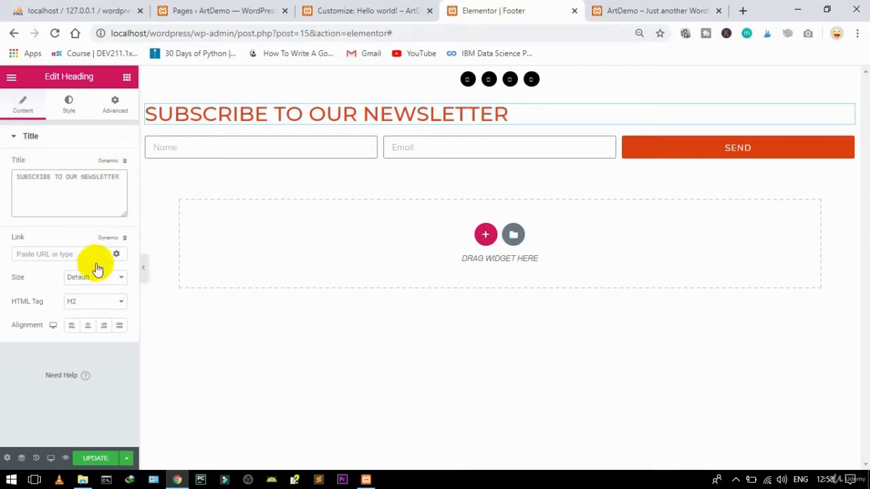
Step: Make the heading an H5, centre-aligned, keeping the Default size
click(93, 301)
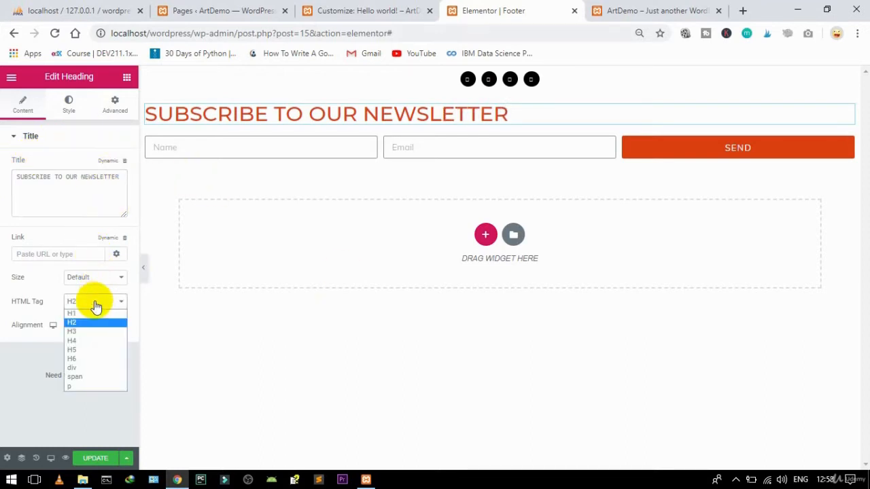
click(75, 341)
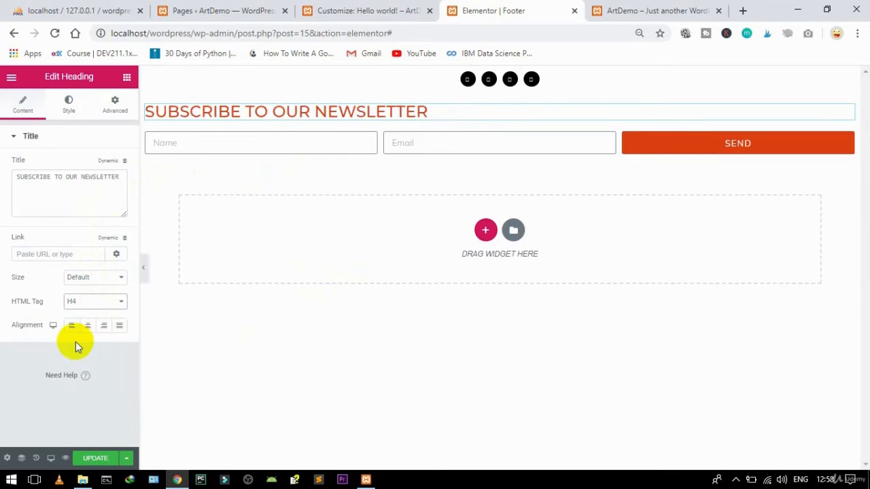
click(87, 307)
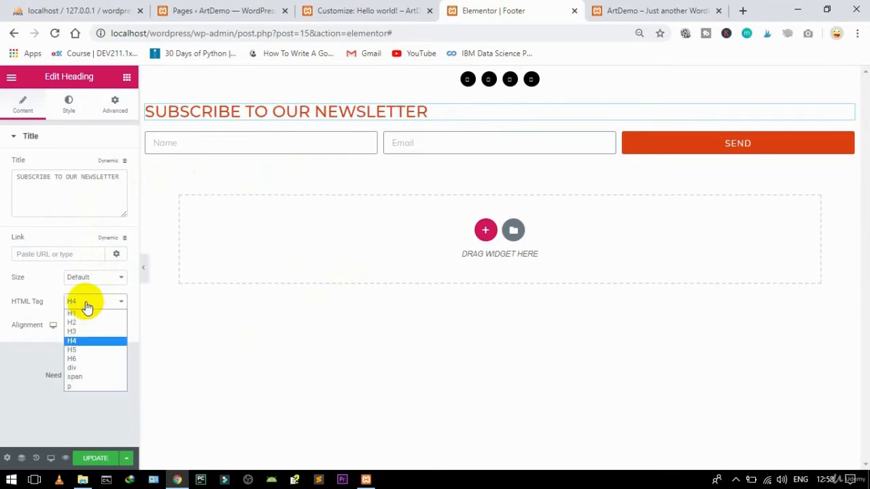
click(76, 349)
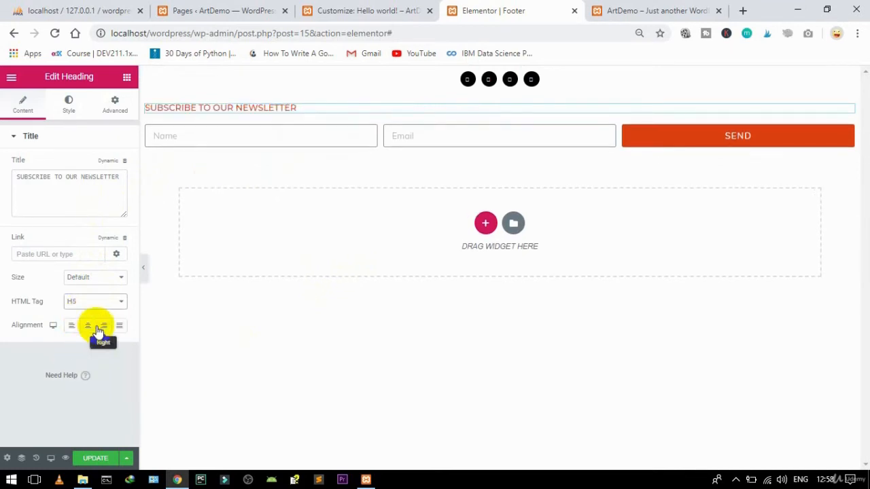
click(88, 326)
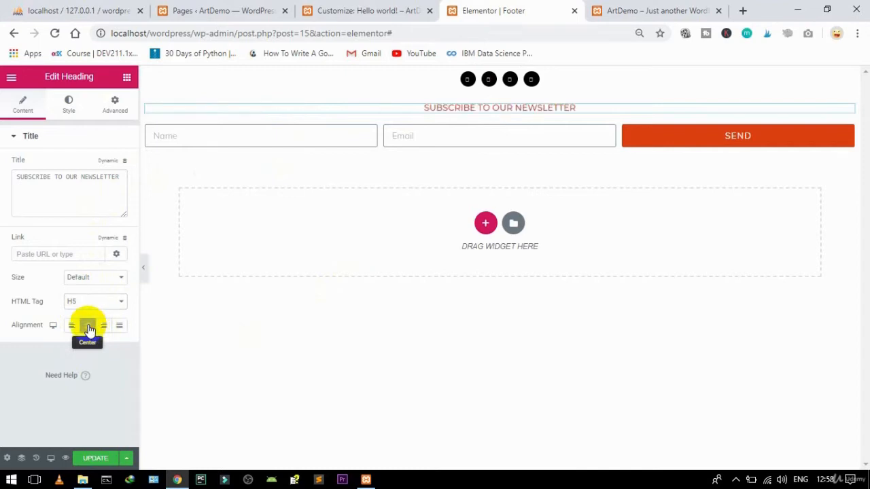
click(89, 280)
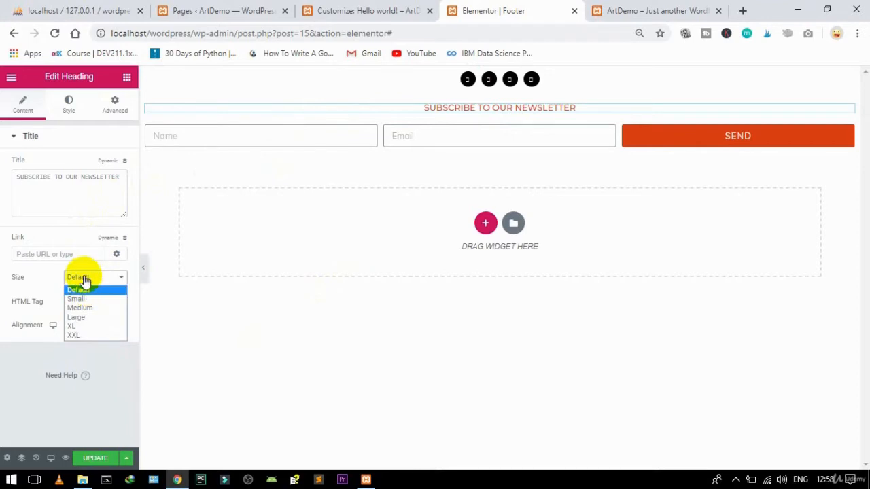
click(83, 278)
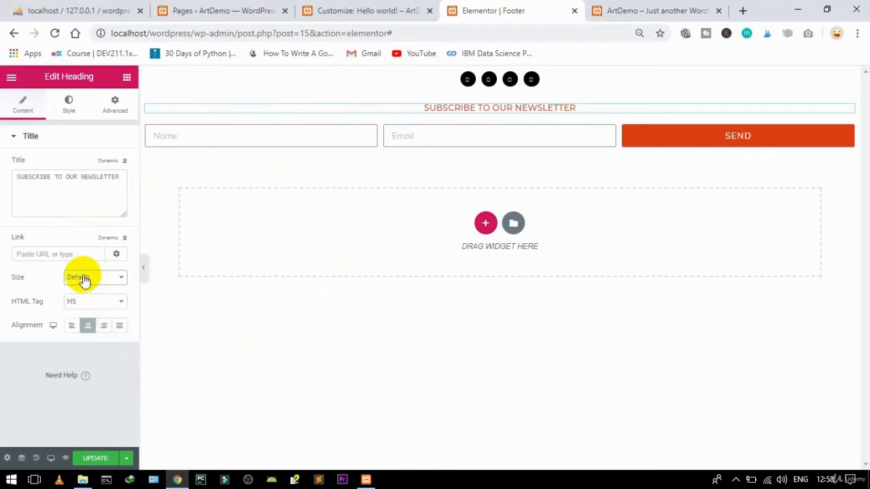
click(64, 140)
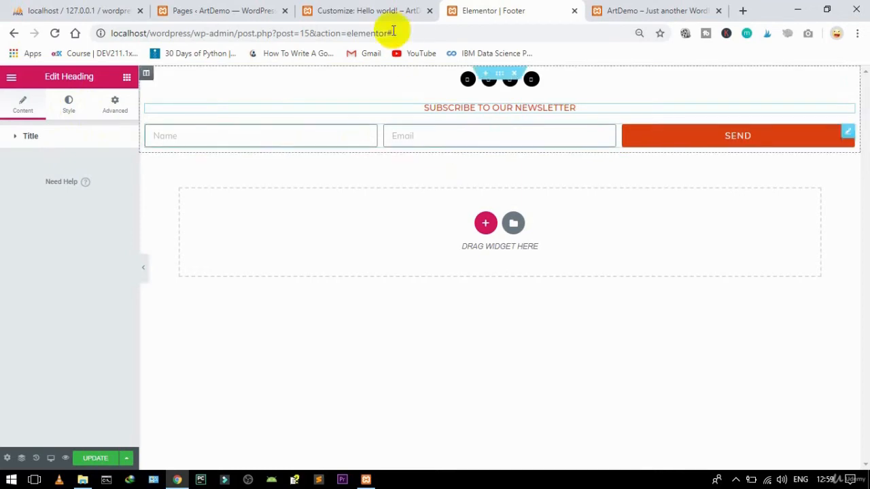
Step: Save the Footer template and exit the editor to the dashboard
click(100, 459)
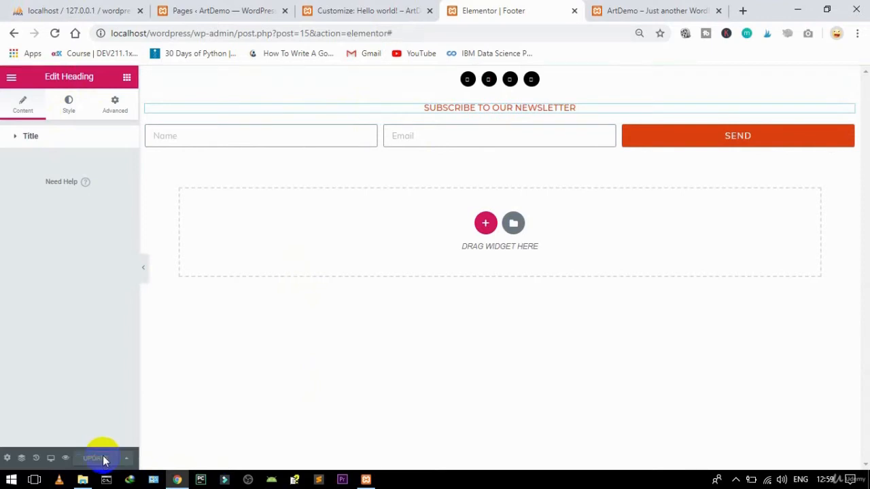
click(11, 77)
click(58, 375)
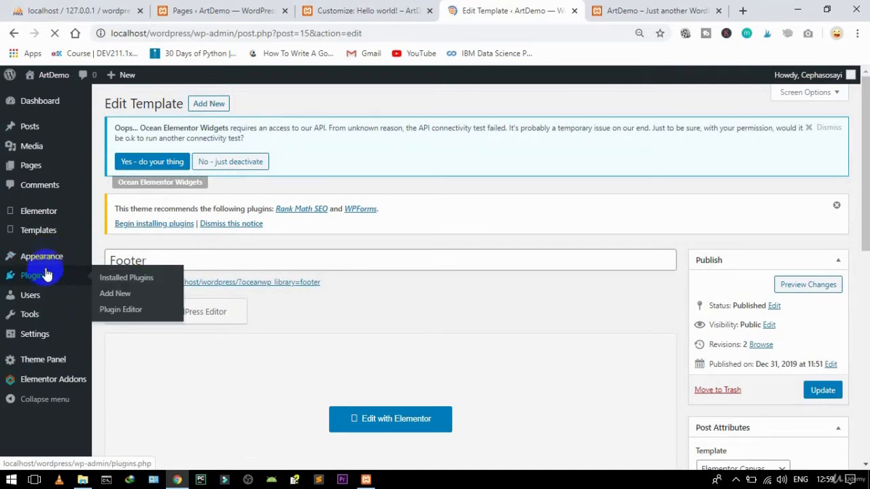
Step: In the Customizer's Footer Widgets, set Select Template to Footer
mouse_move(48, 264)
click(118, 276)
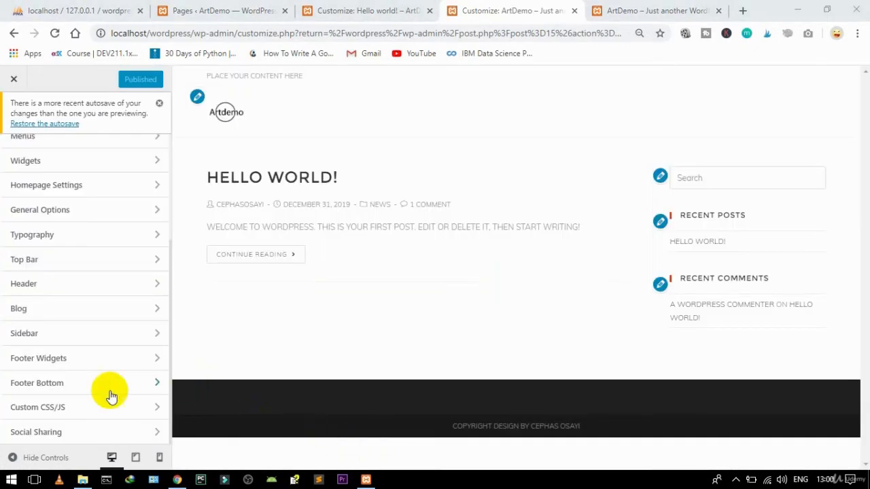
click(56, 362)
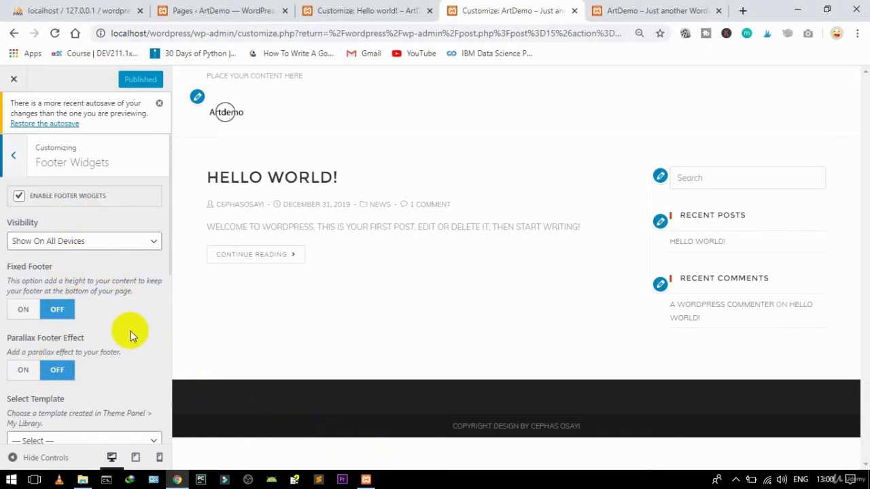
scroll(130, 334, down, 2)
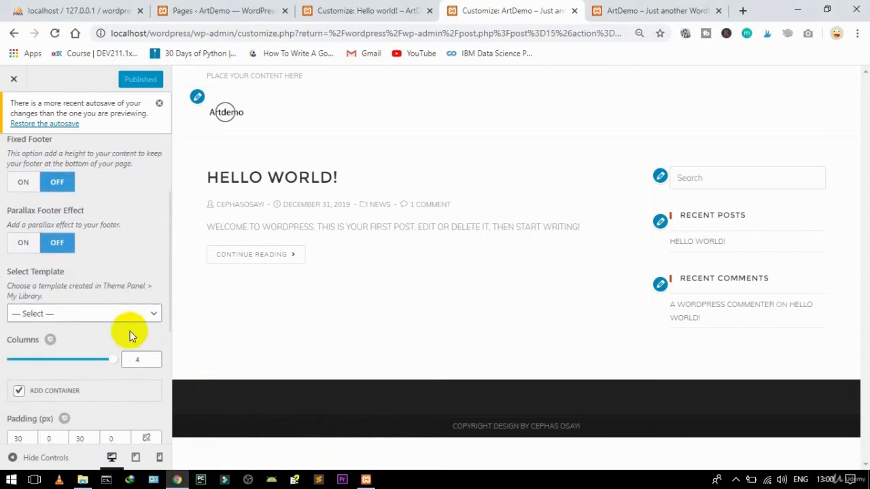
click(110, 316)
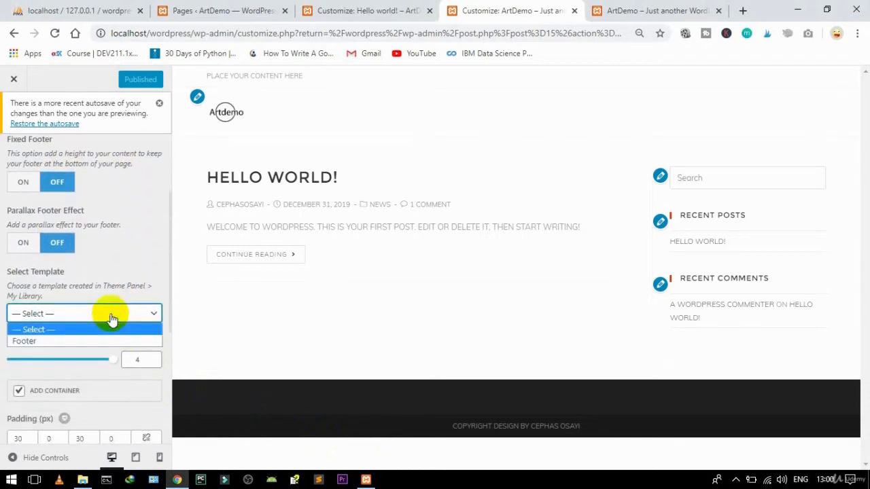
click(41, 342)
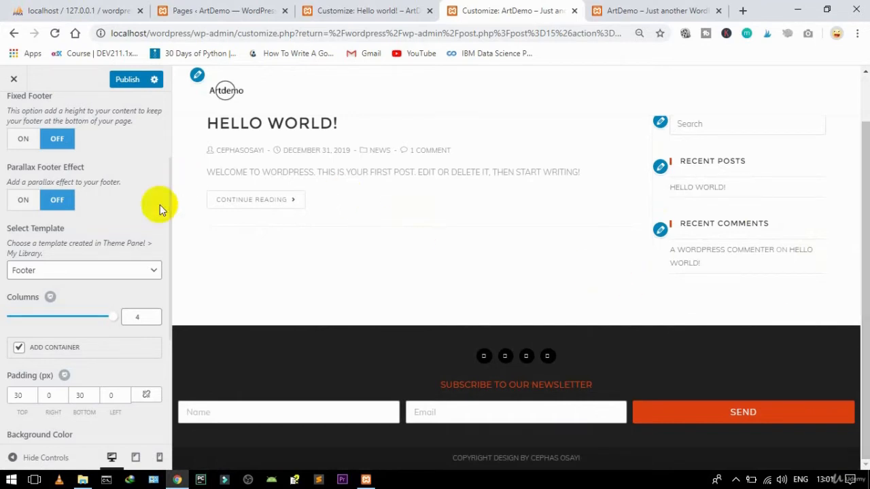
Step: Publish the footer changes and close the Customizer
scroll(166, 204, down, 3)
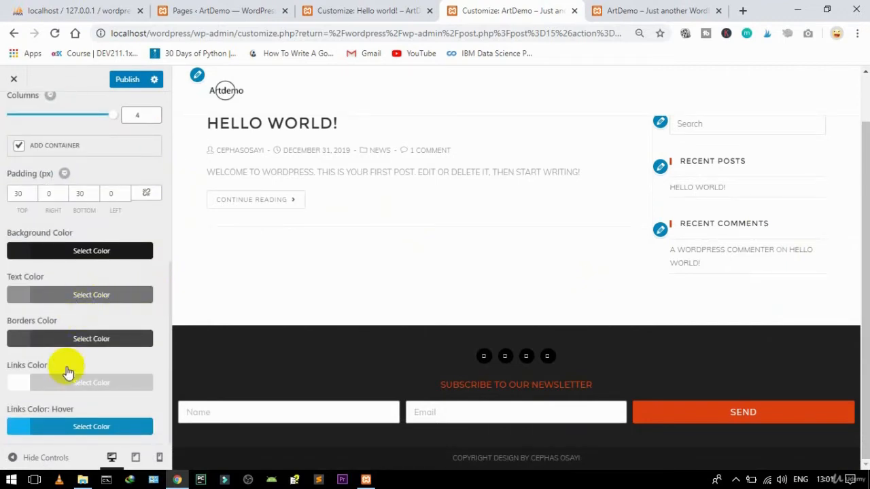
click(126, 81)
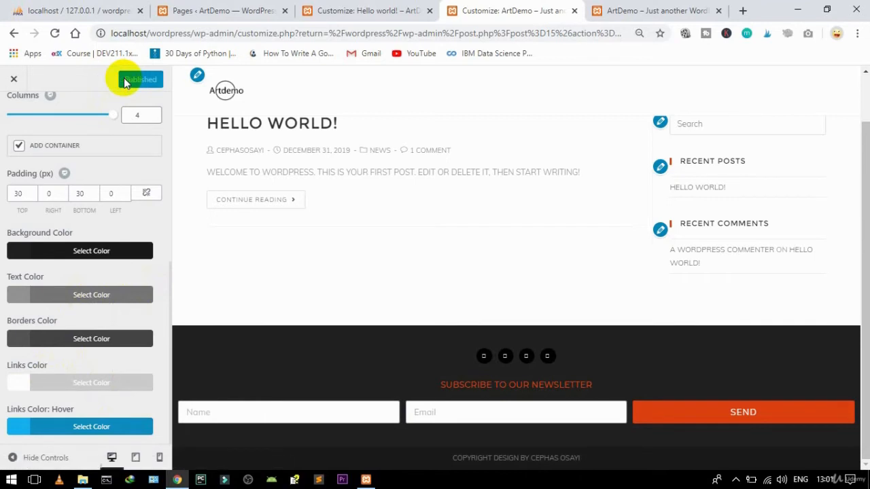
click(13, 80)
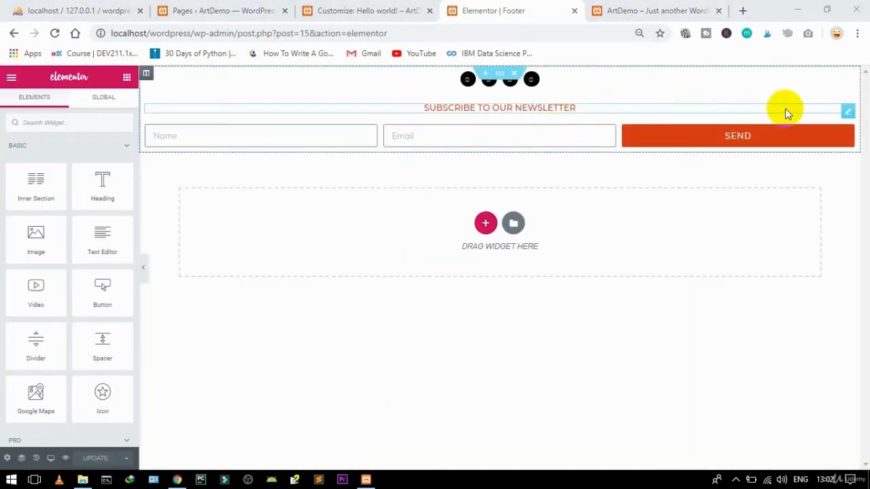
Step: Set the newsletter heading's text colour to white
click(848, 112)
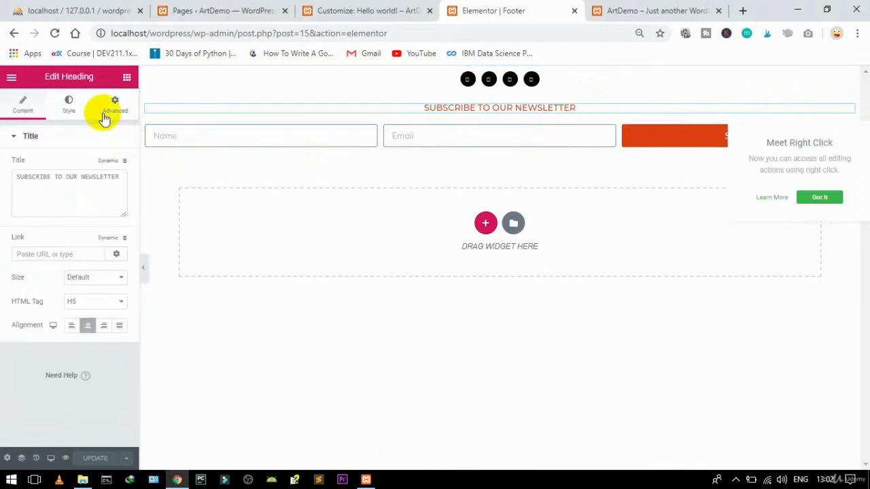
click(71, 106)
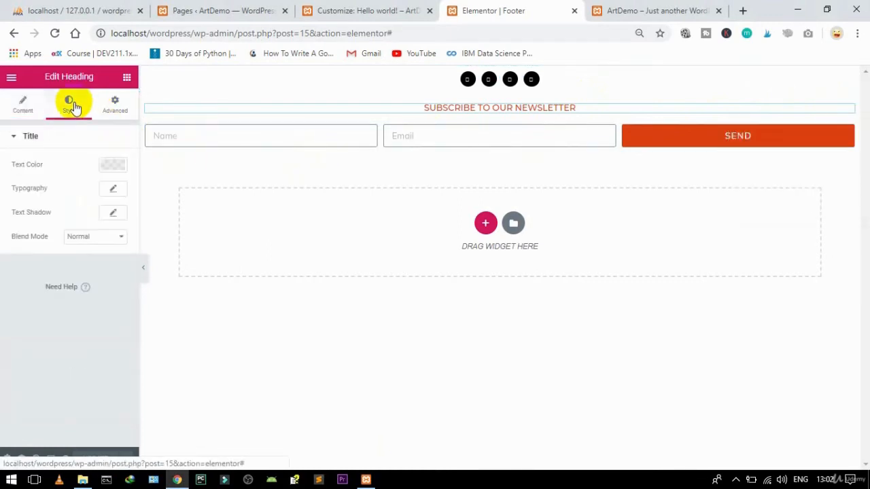
click(108, 167)
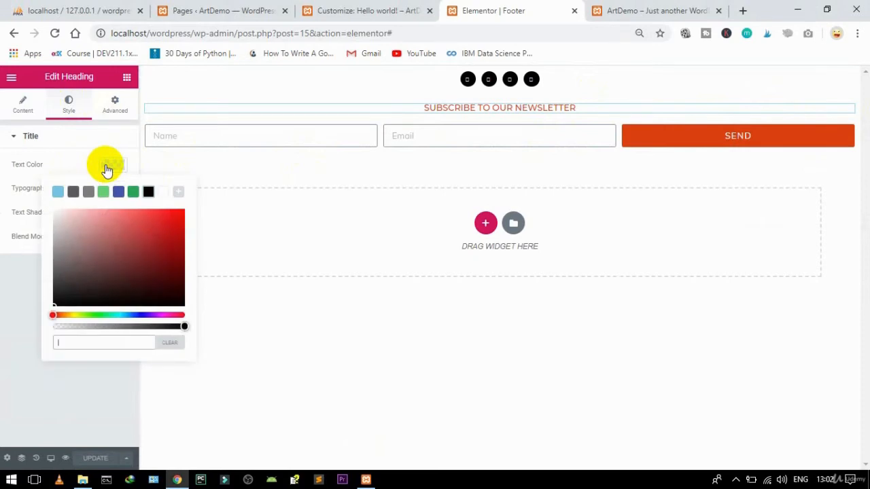
click(163, 193)
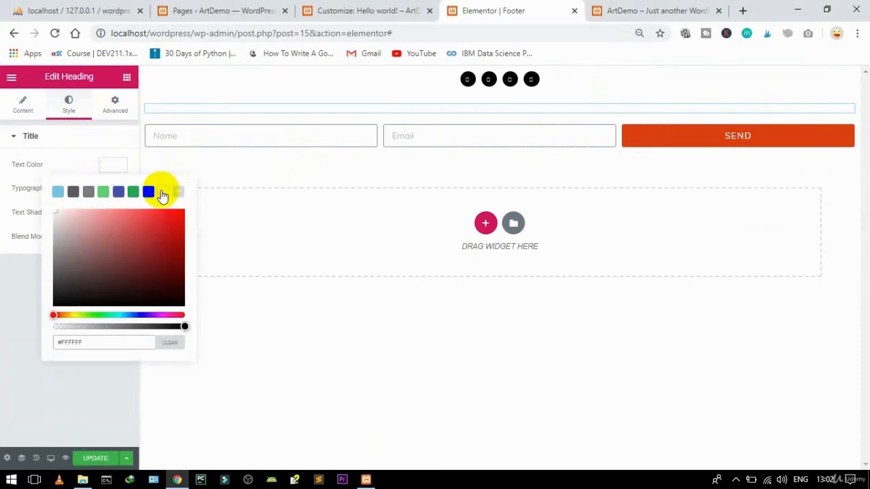
Step: Save the footer and switch to the WordPress admin browser tab
click(111, 163)
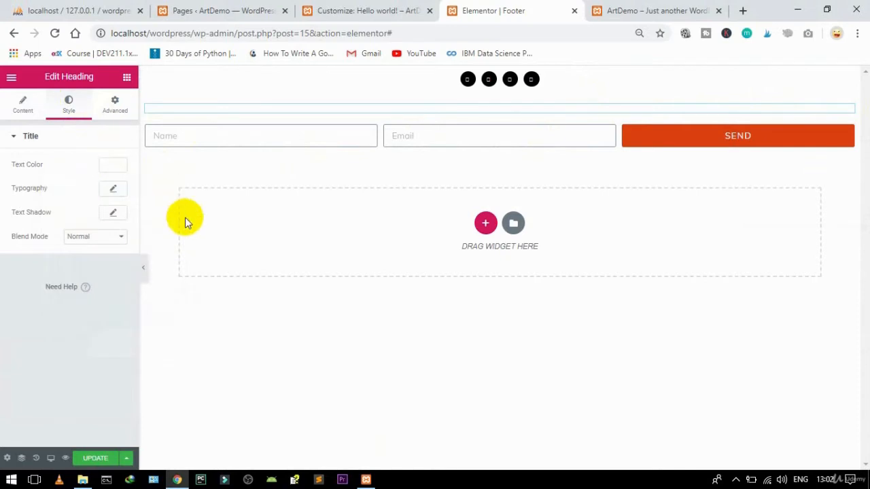
click(85, 460)
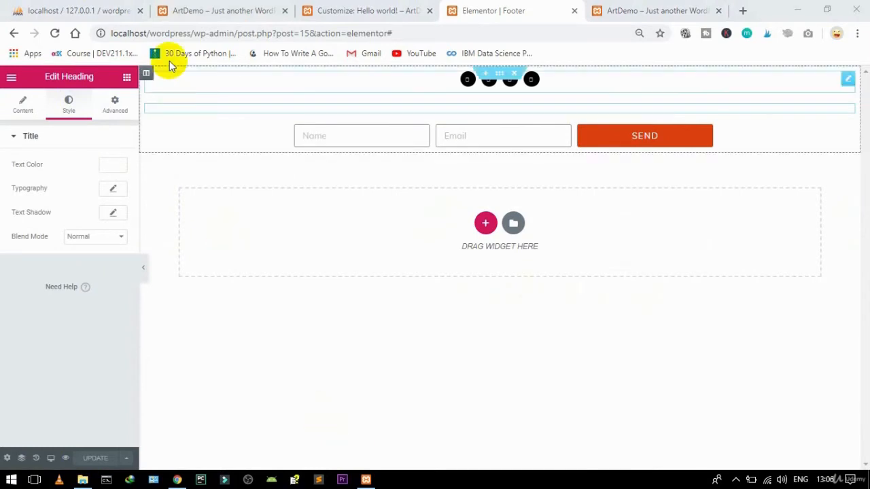
click(203, 11)
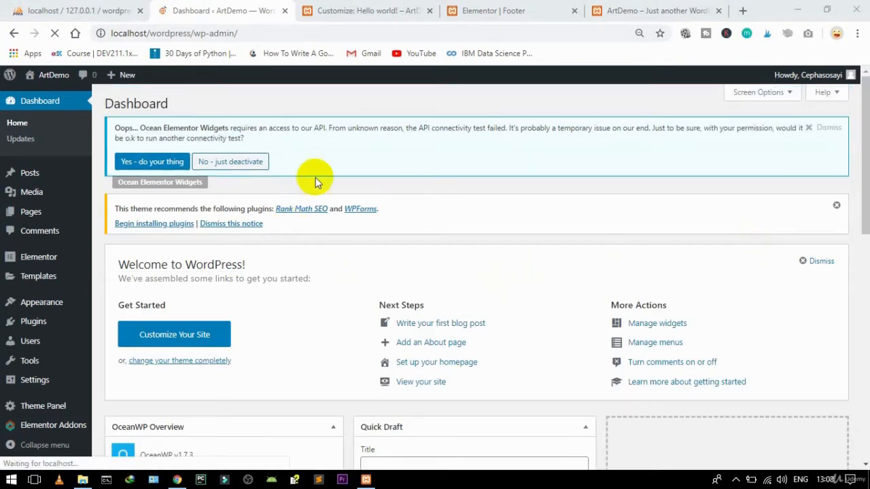
Step: Add a new Archive-type template named 'News Archive Listing' from Templates > Add New
mouse_move(37, 285)
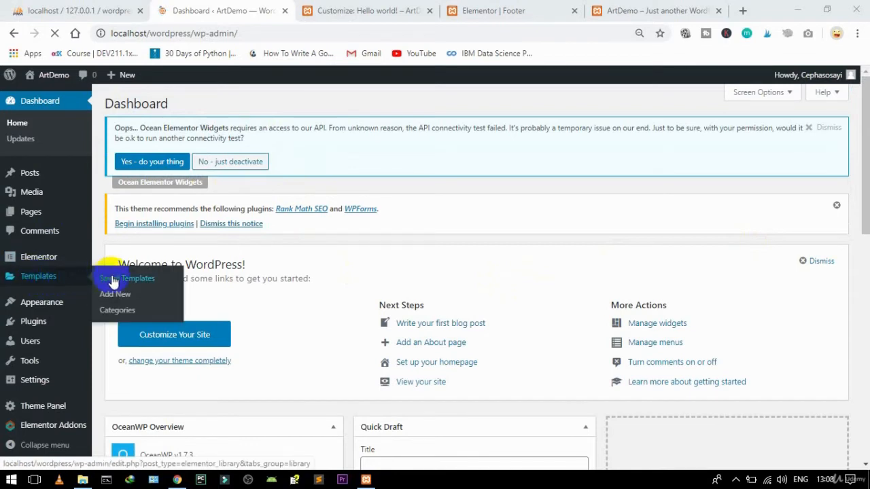
click(116, 297)
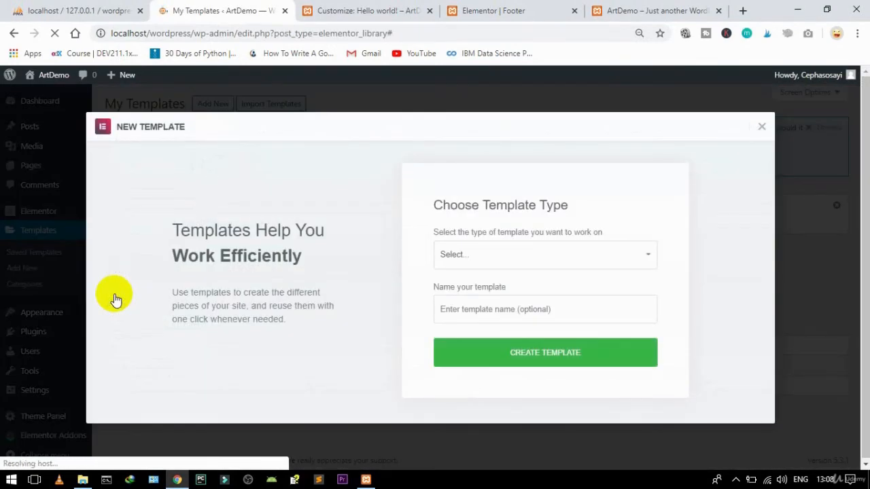
click(474, 260)
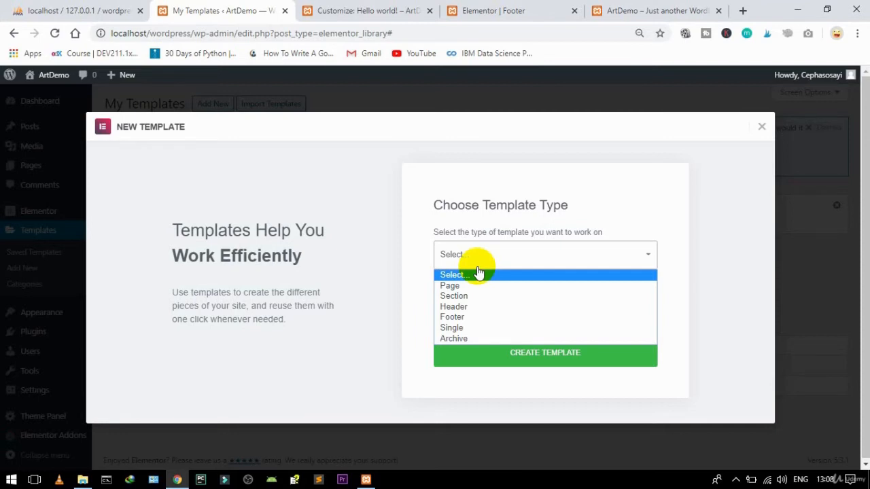
click(461, 339)
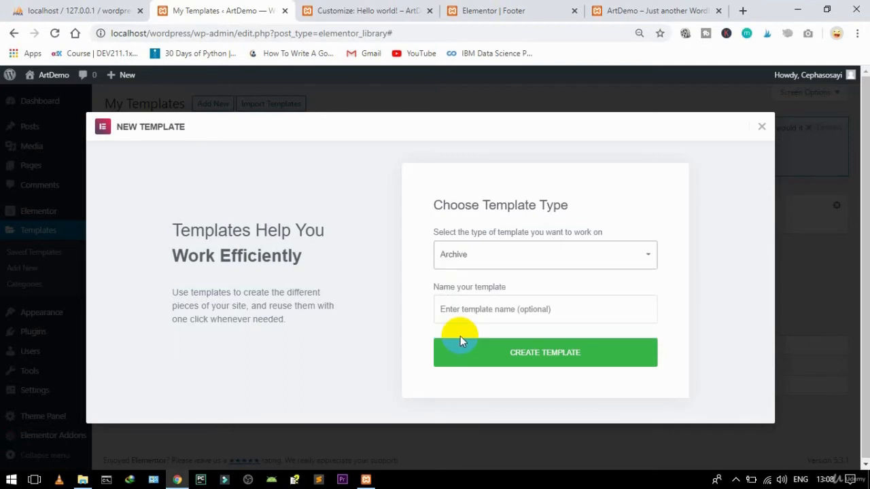
click(480, 316)
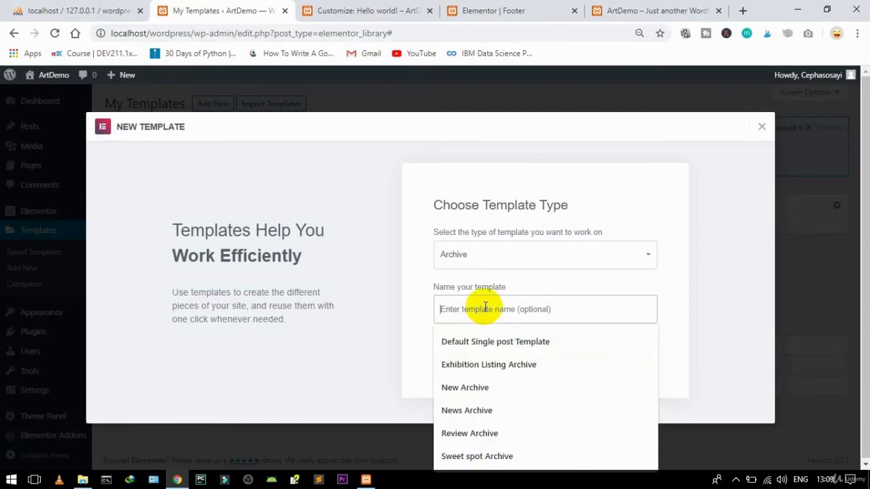
text(N)
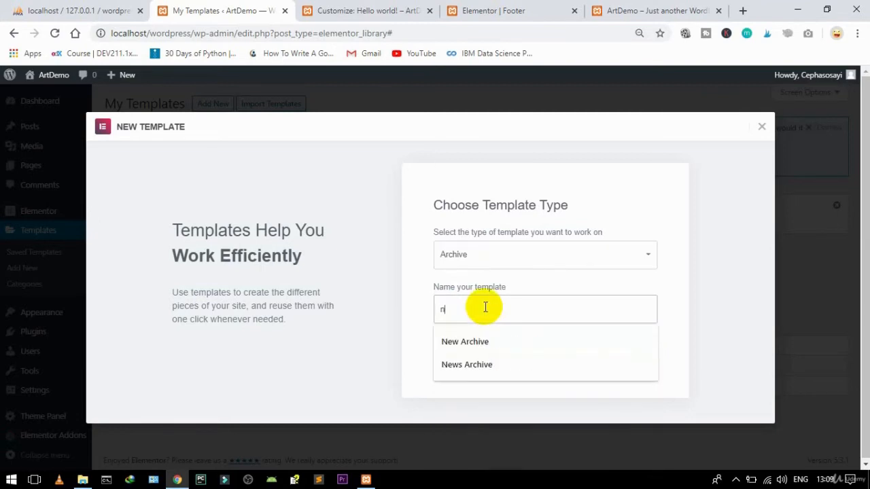
text(ews Archive)
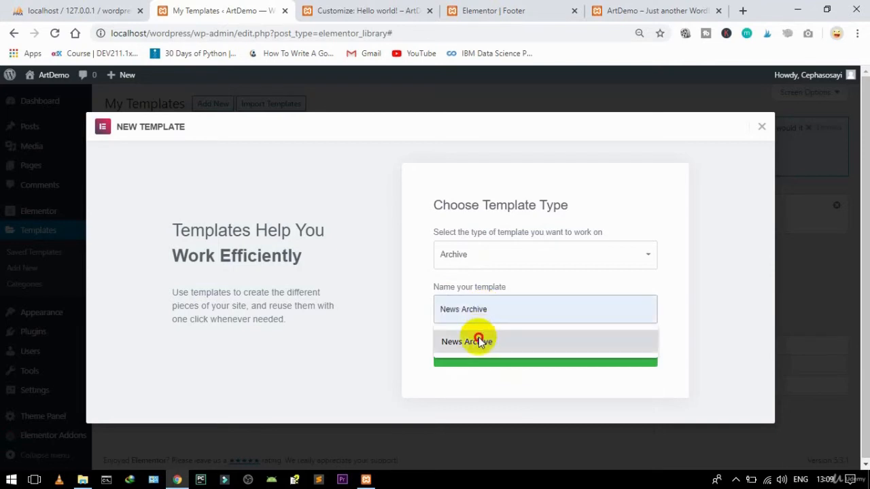
click(478, 339)
text(List)
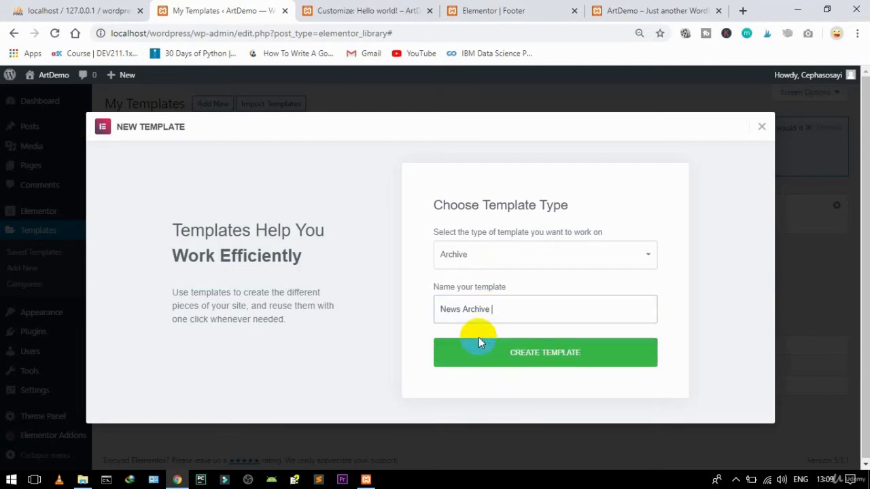
text(ing)
click(514, 355)
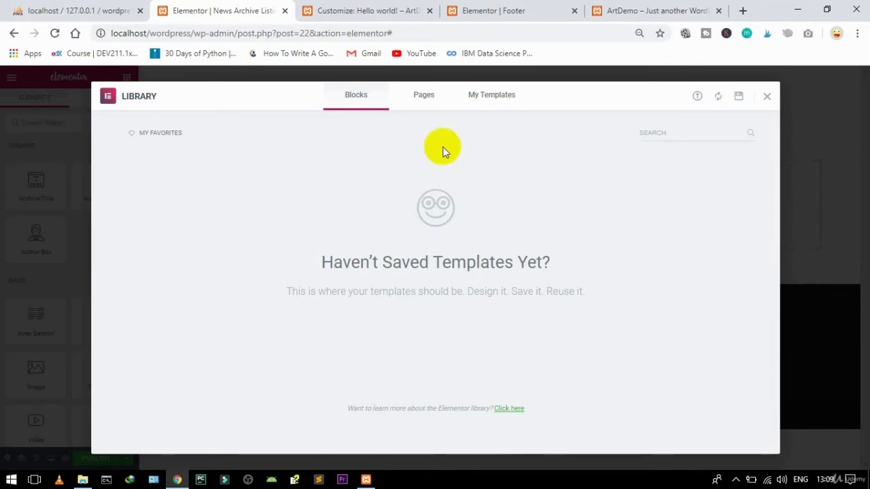
Step: Look through the library's Pages and My Templates tabs, then close it empty-handed
click(427, 94)
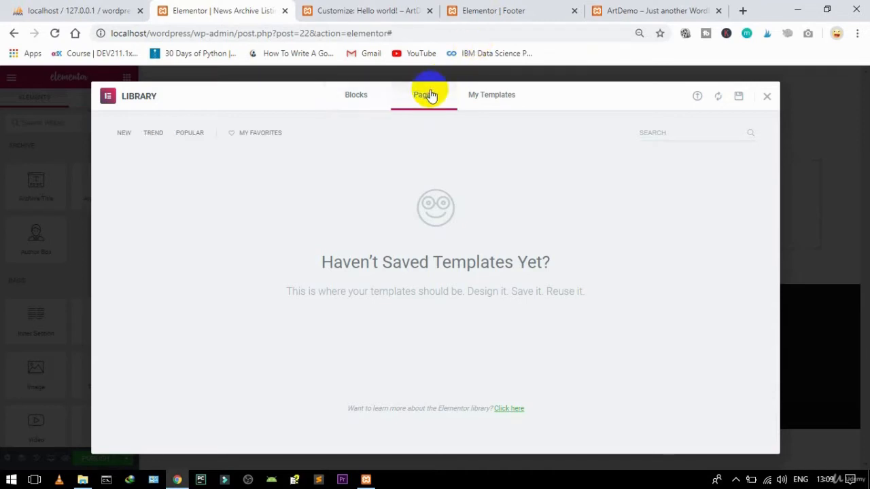
click(495, 100)
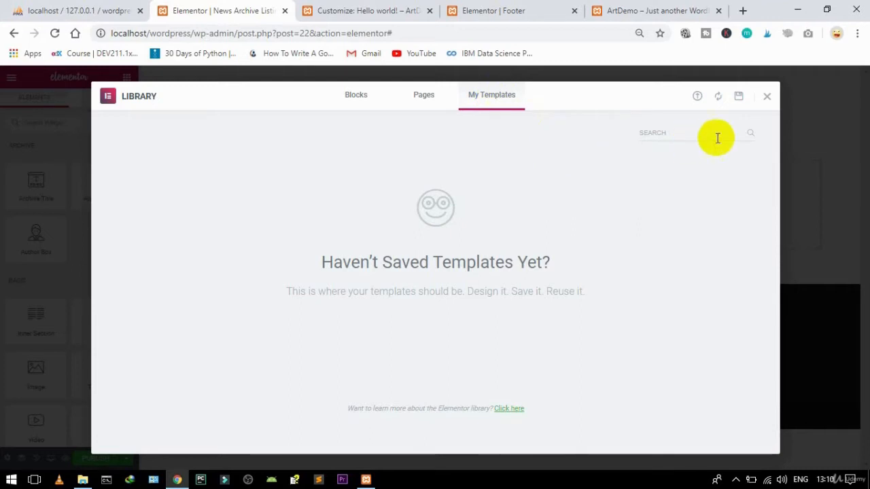
click(767, 98)
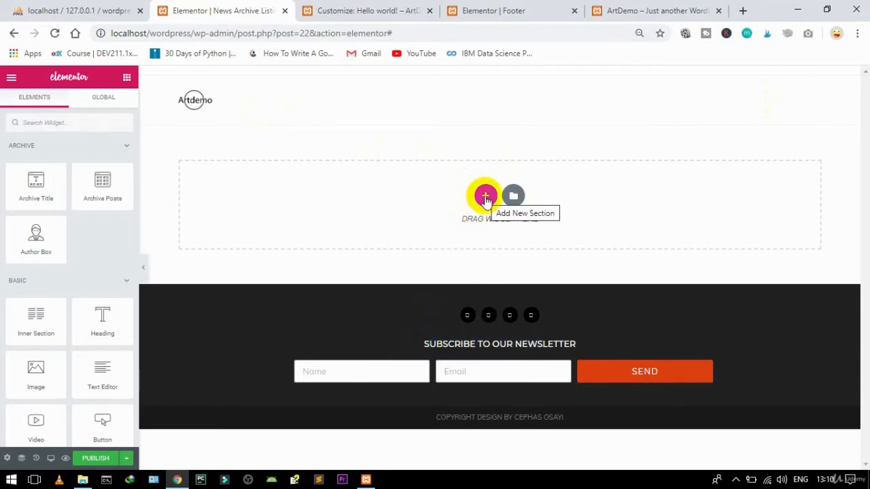
Step: Add a single-column section, stretched across the page with Full Width content
click(485, 198)
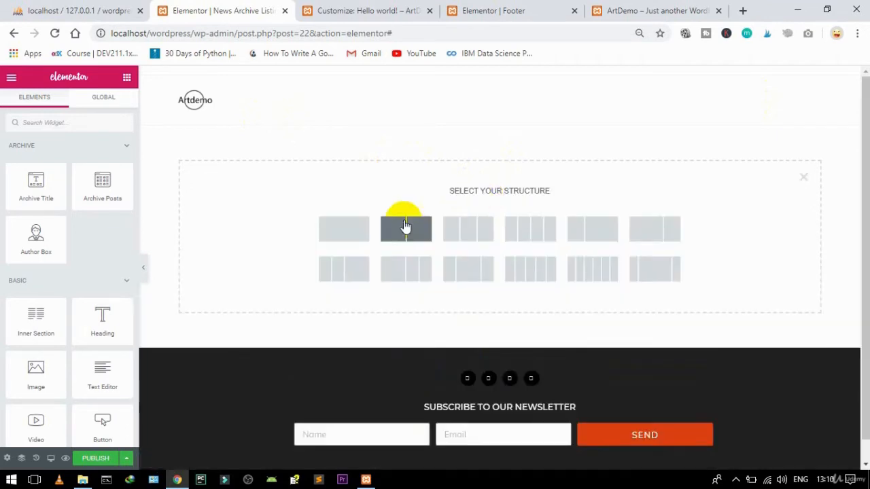
click(358, 231)
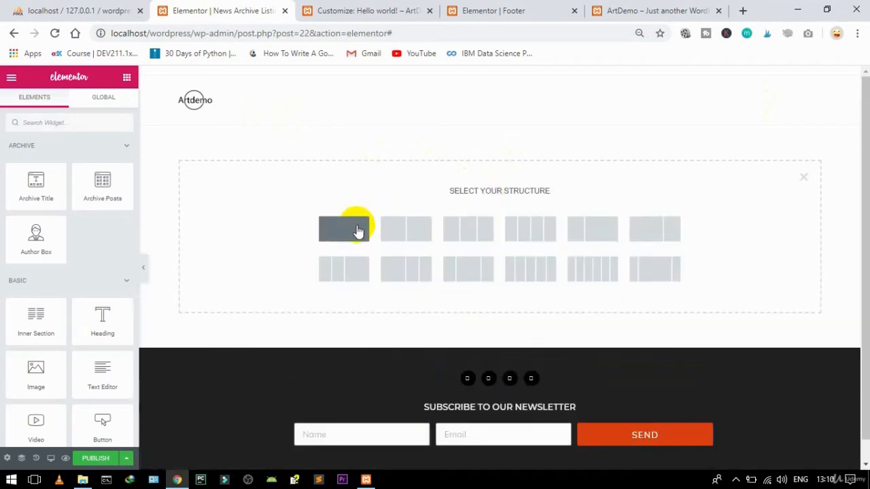
click(358, 230)
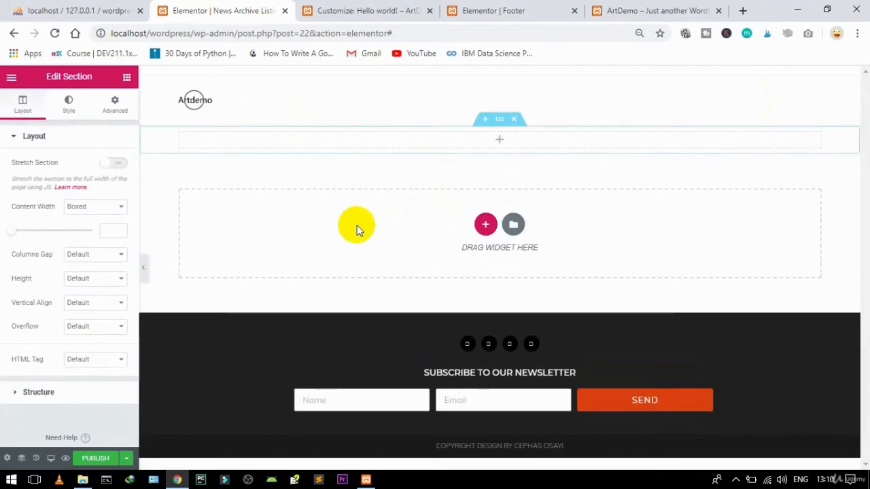
click(112, 163)
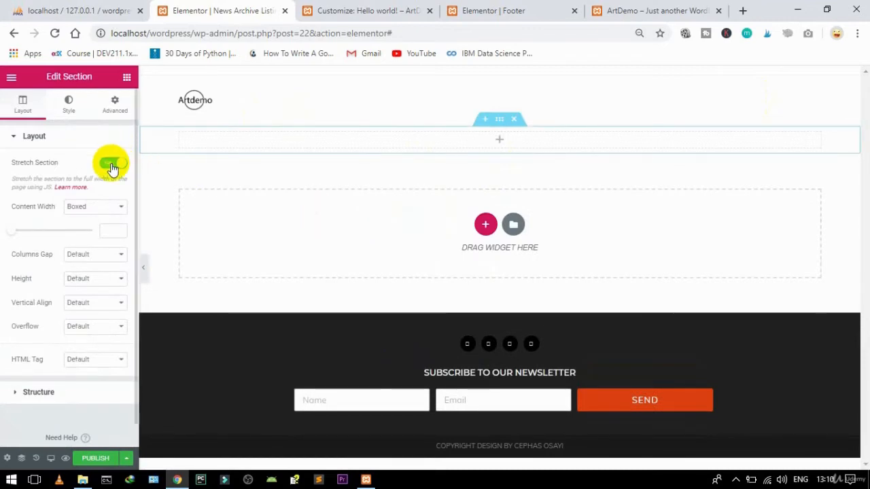
click(93, 206)
click(85, 228)
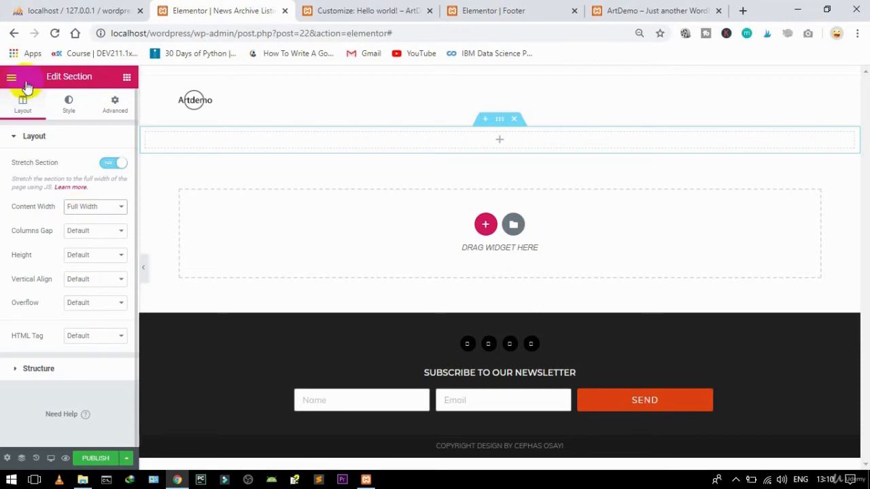
click(127, 80)
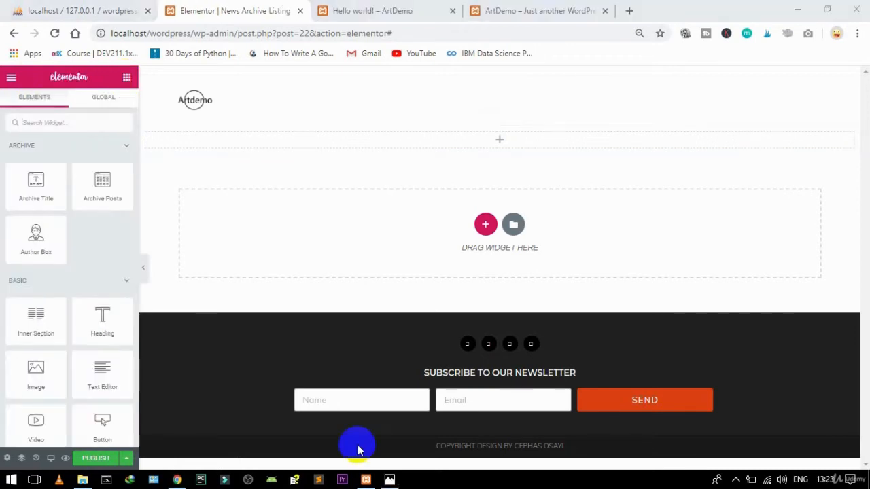
Step: Search widgets for 'post' and place the Posts widget into the new section
click(56, 123)
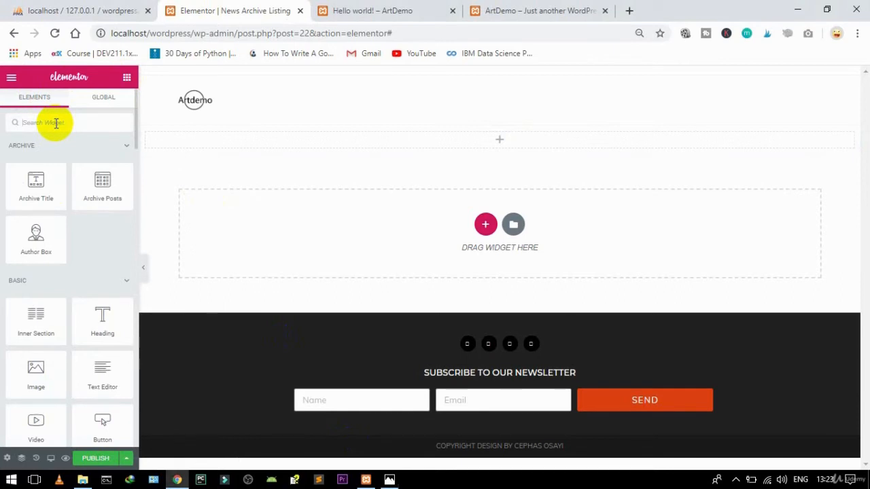
text(post)
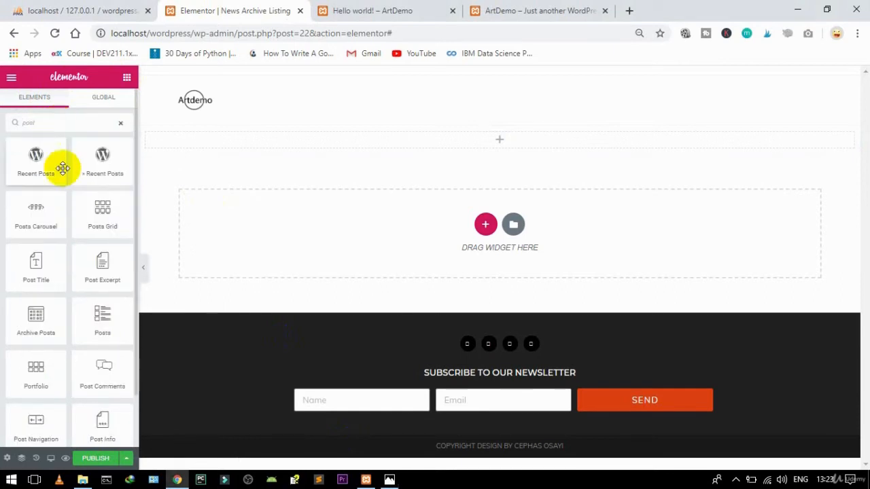
drag(101, 314, 391, 147)
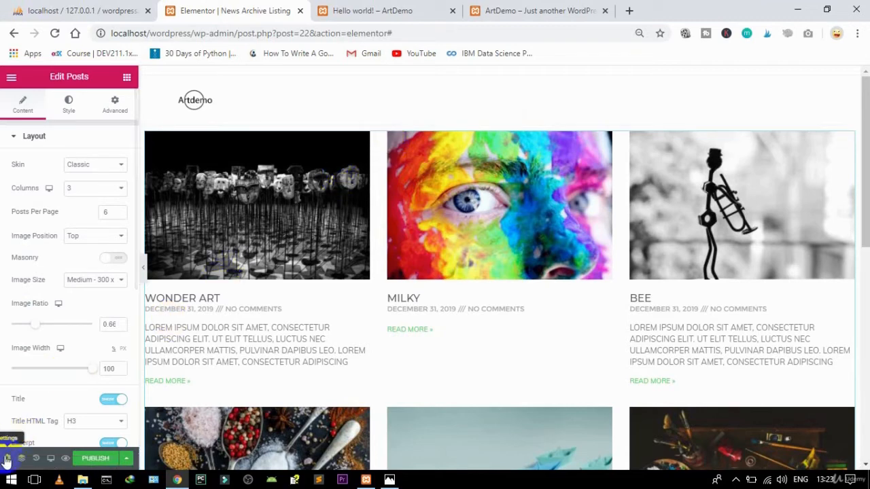
Step: Set the preview's dynamic content to the Categories Archive for News and apply the preview
click(6, 459)
click(39, 261)
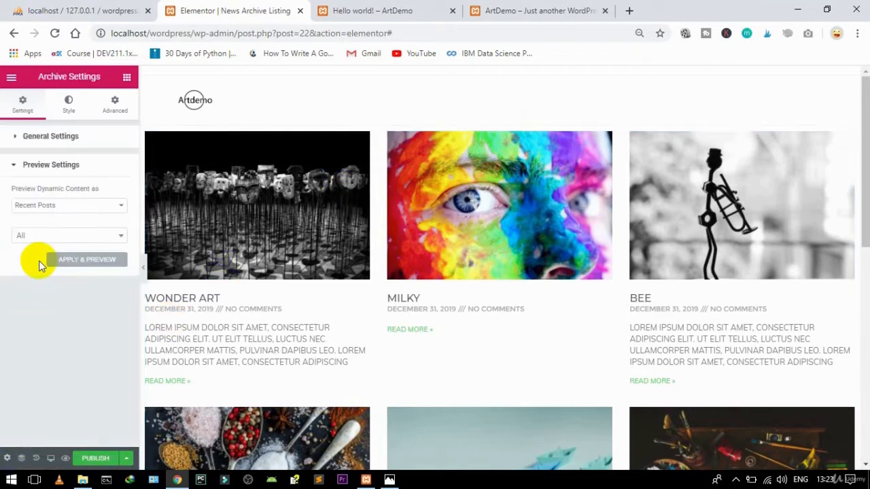
click(58, 207)
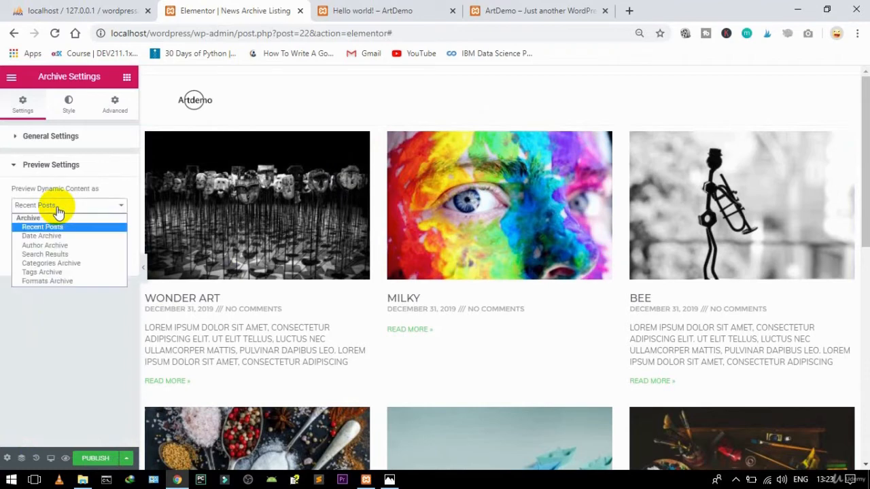
click(64, 270)
click(47, 237)
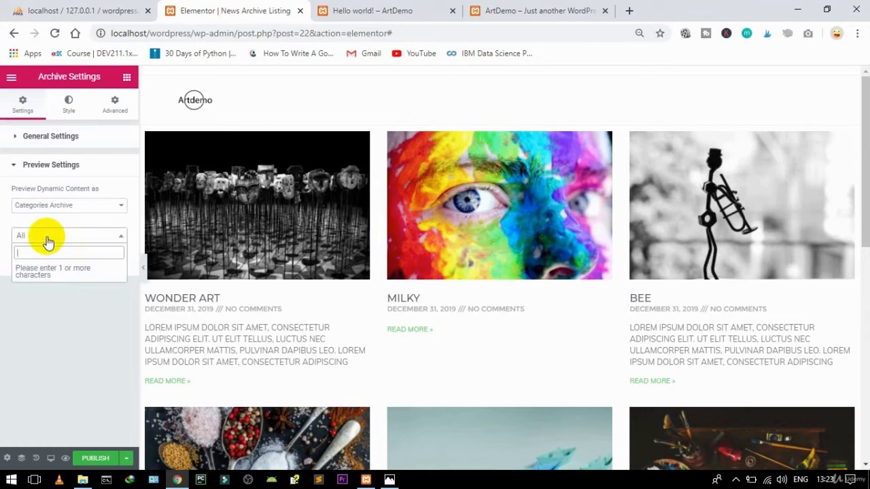
text(news)
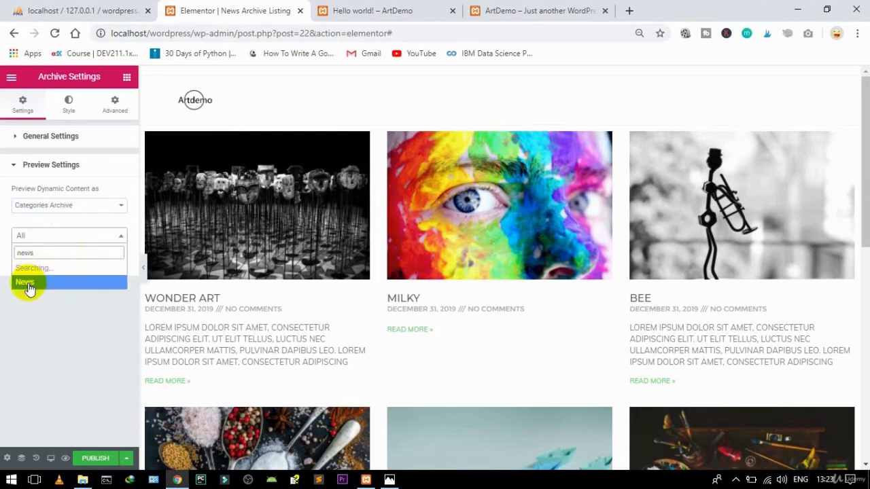
click(24, 284)
click(86, 259)
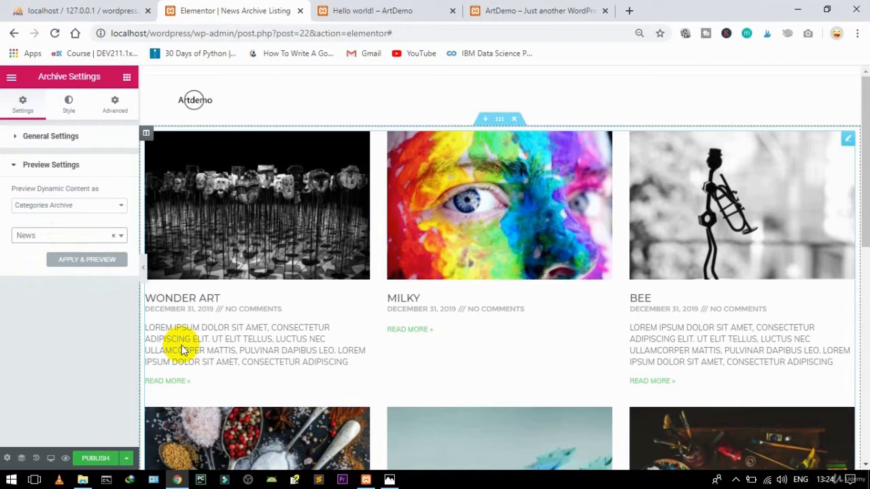
click(68, 263)
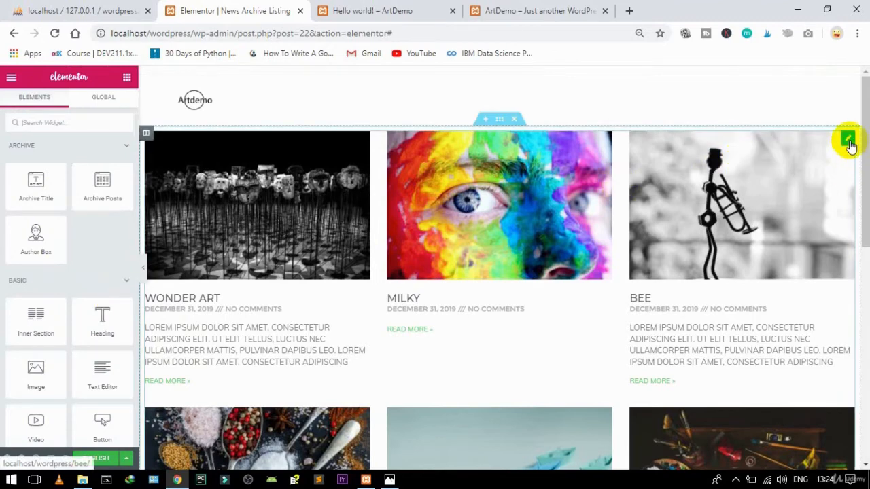
Step: Change the Posts widget's skin from Classic to Cards
click(848, 141)
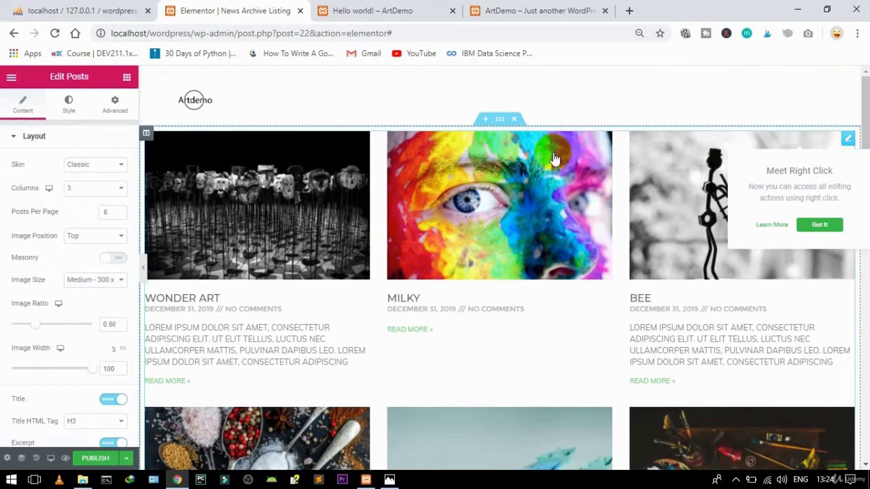
click(106, 169)
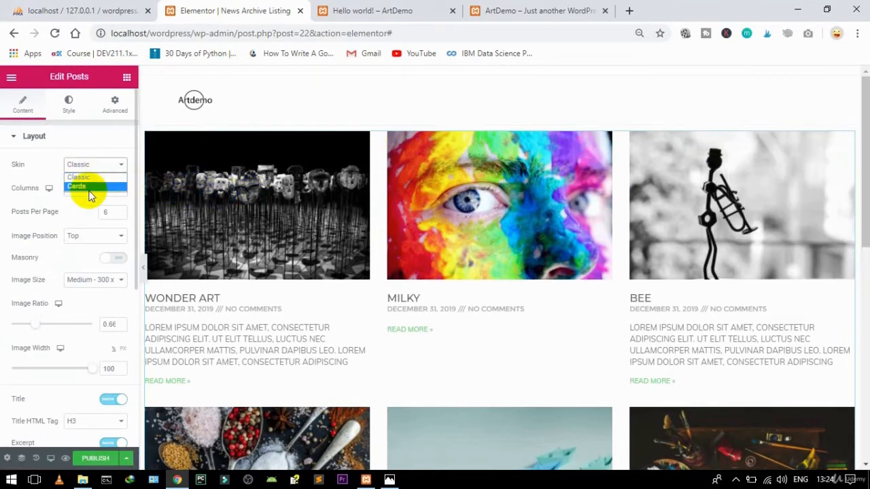
click(87, 189)
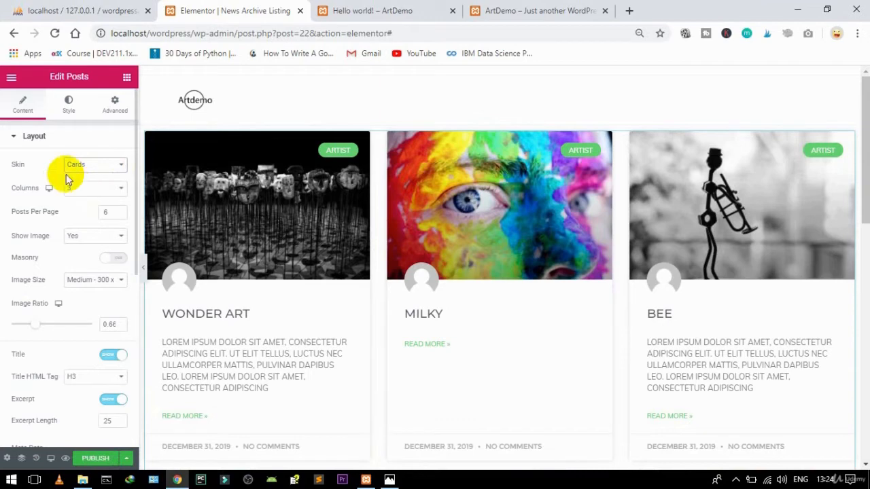
click(17, 138)
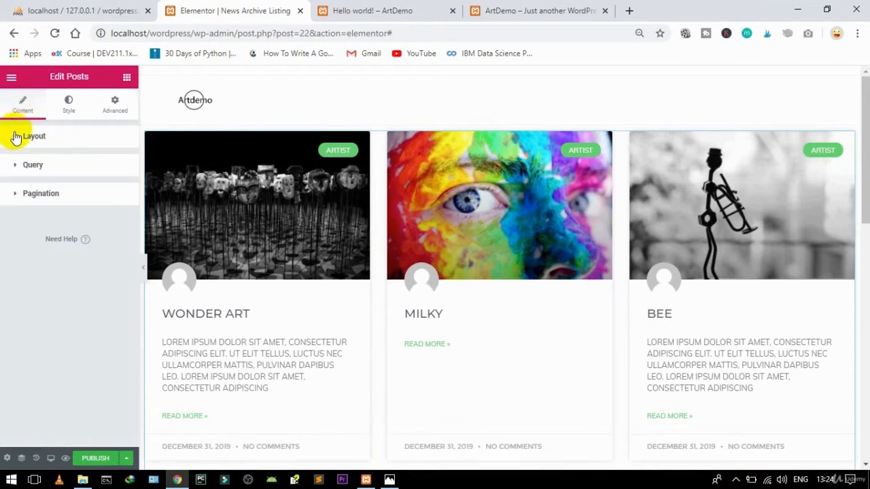
Step: Restrict the Posts widget's query to the News category
click(25, 170)
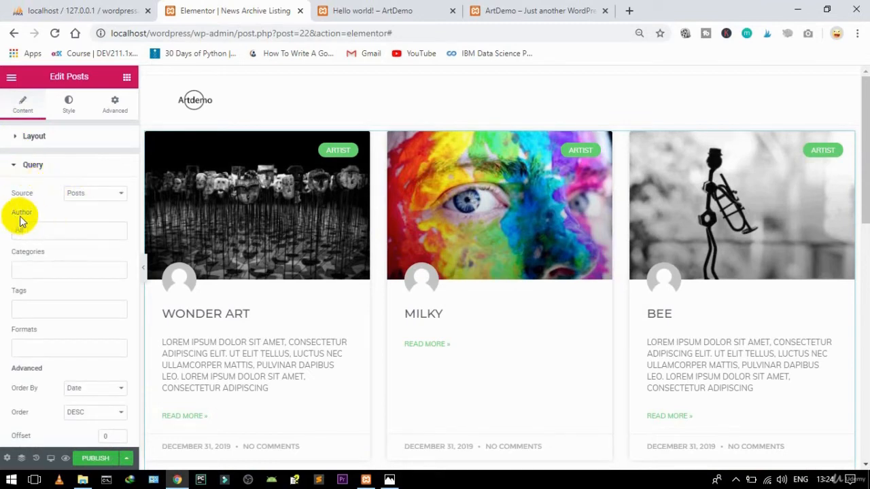
click(31, 269)
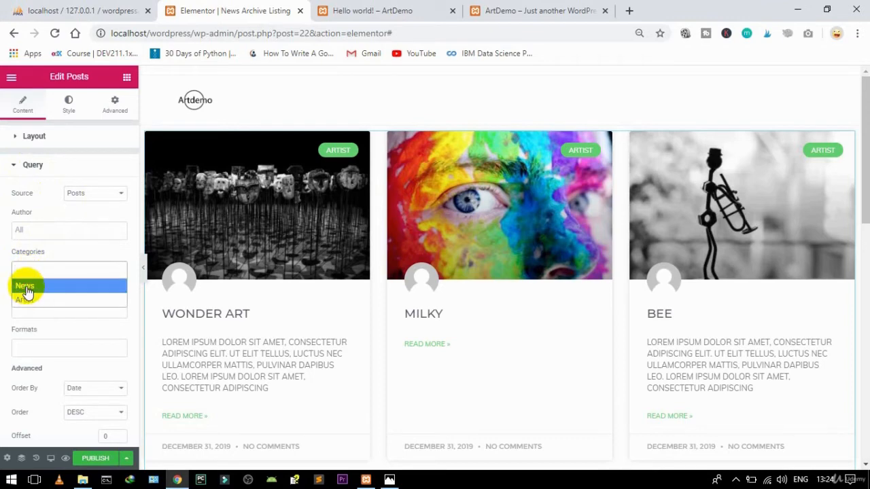
click(26, 288)
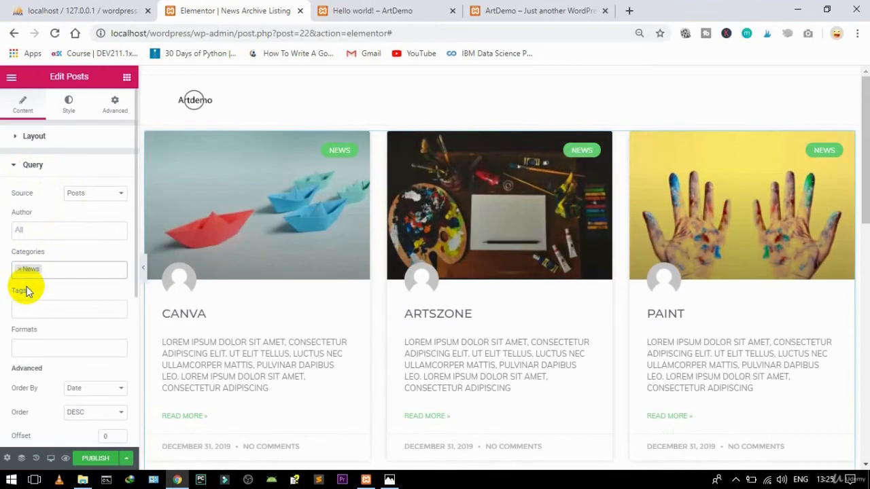
click(26, 164)
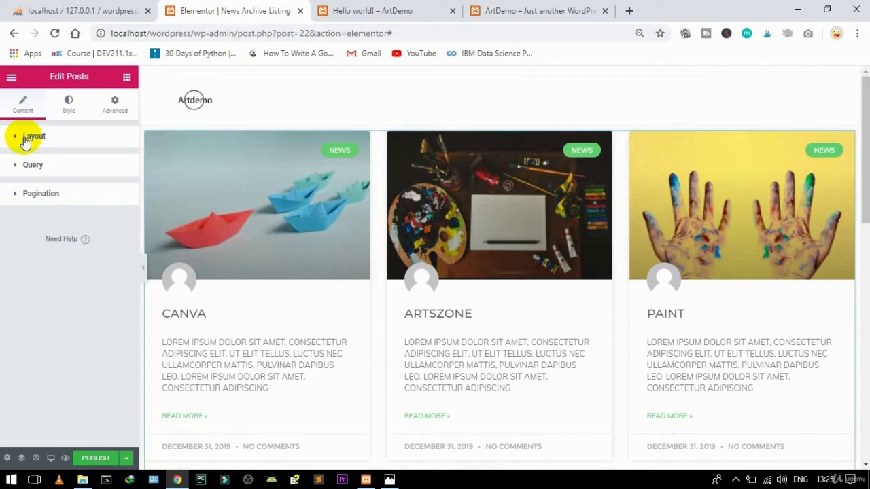
click(25, 140)
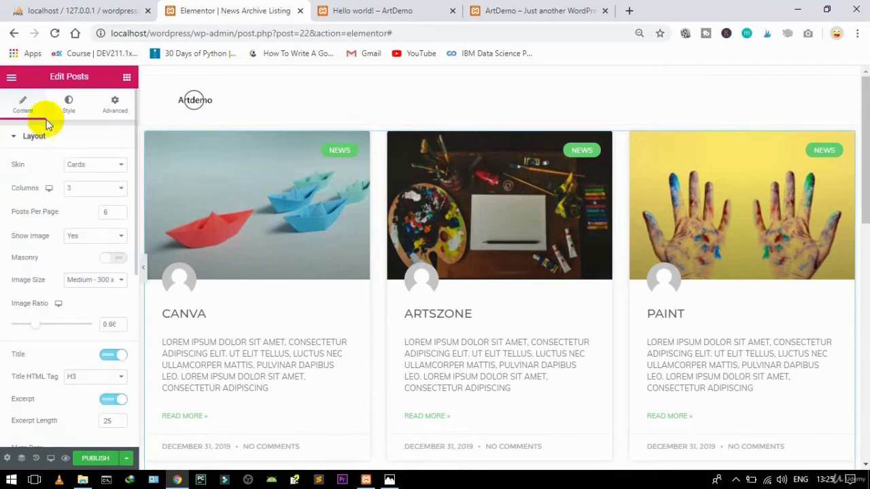
Step: Switch off the Badge and Avatar toggles in the card layout settings
drag(133, 159, 130, 301)
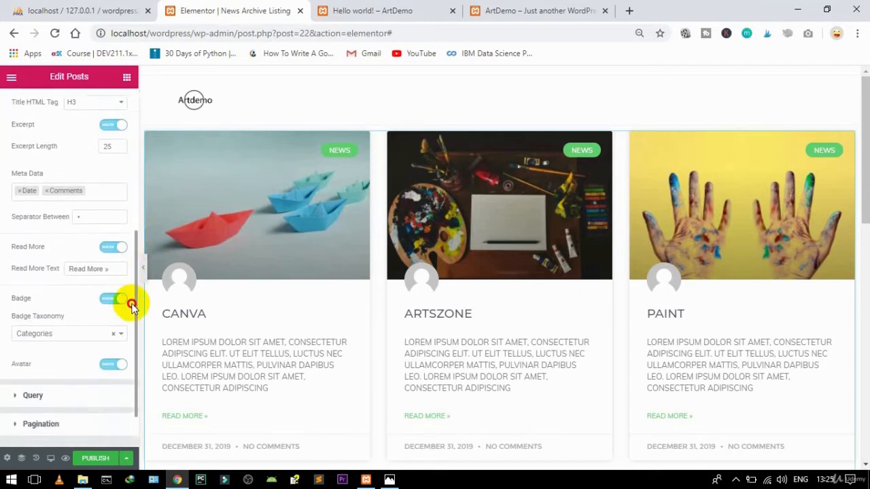
click(109, 299)
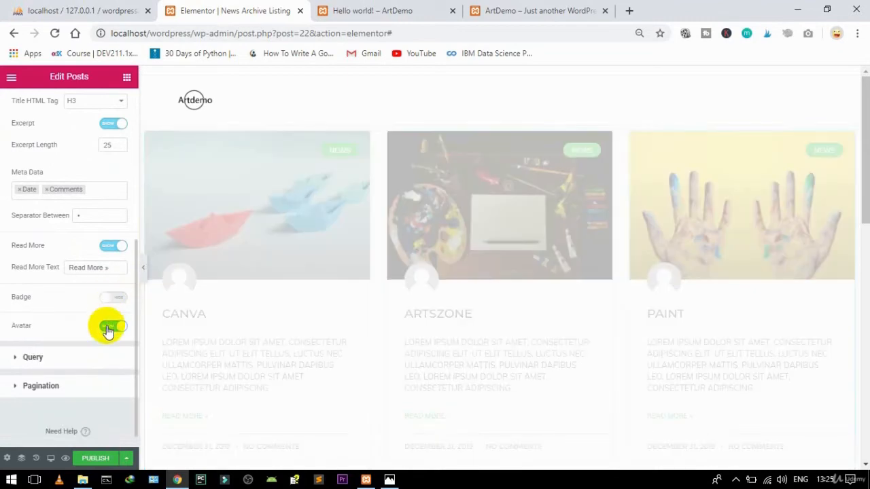
click(108, 328)
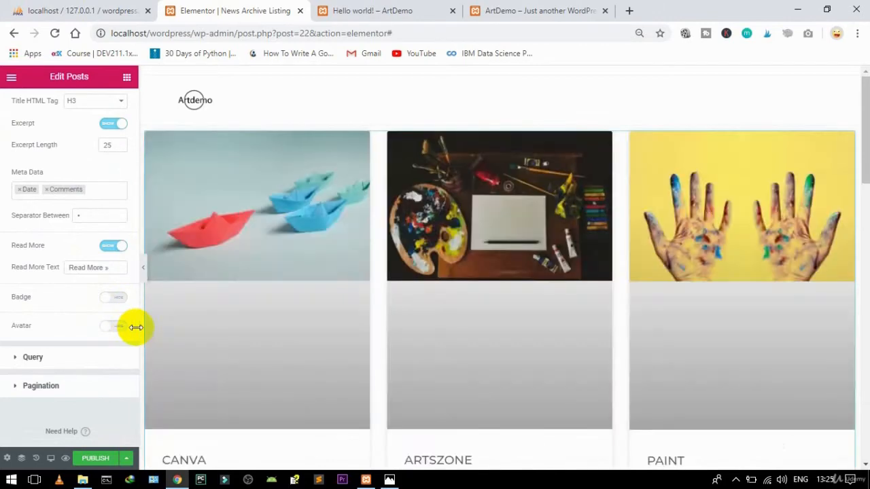
scroll(135, 268, up, 5)
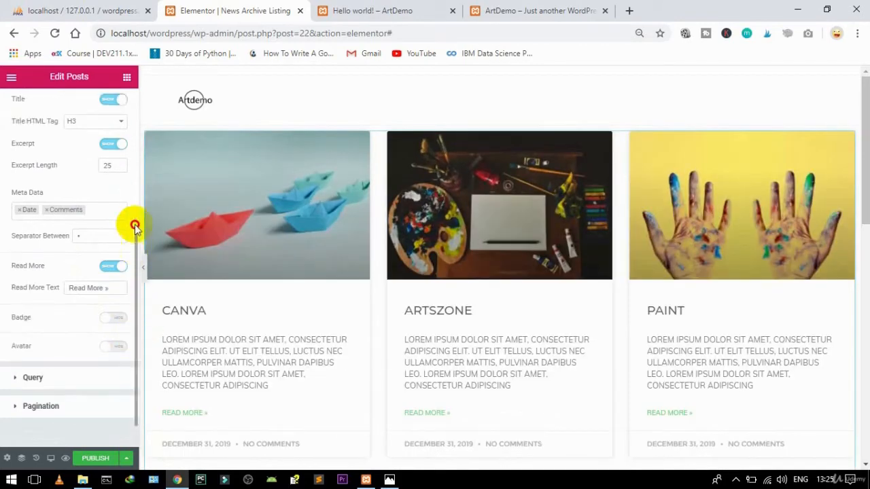
scroll(129, 187, up, 2)
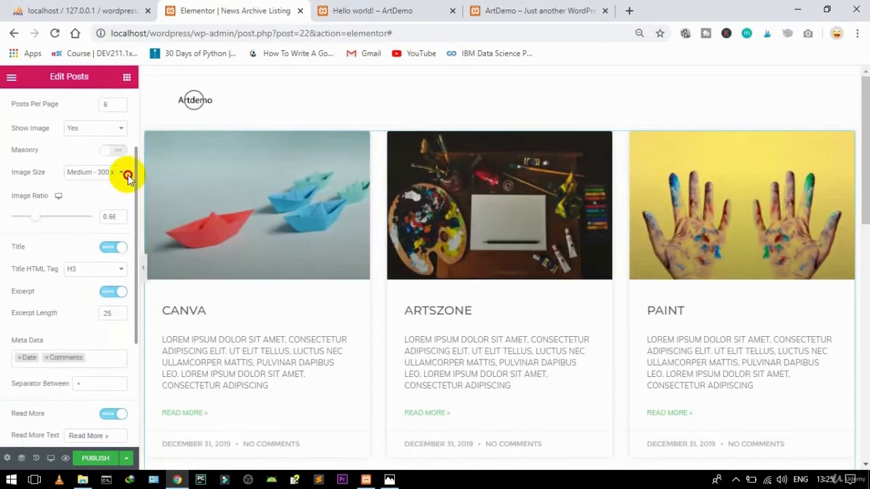
scroll(128, 149, up, 2)
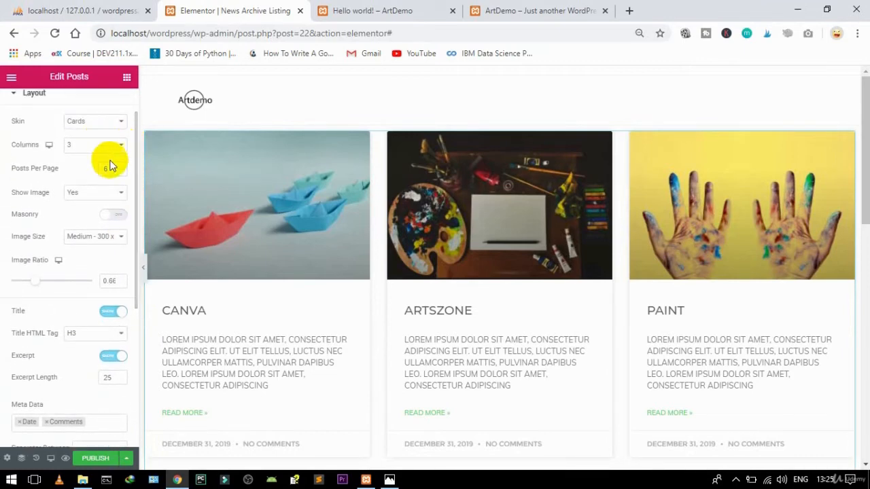
Step: Set 10 posts per page, leave Masonry off and keep Medium 300 x 300 images
click(110, 169)
key(BackSpace)
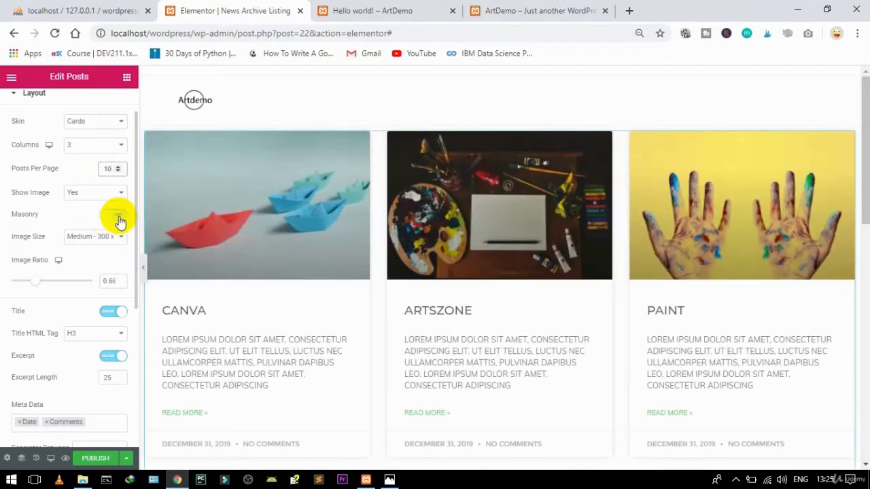
click(116, 216)
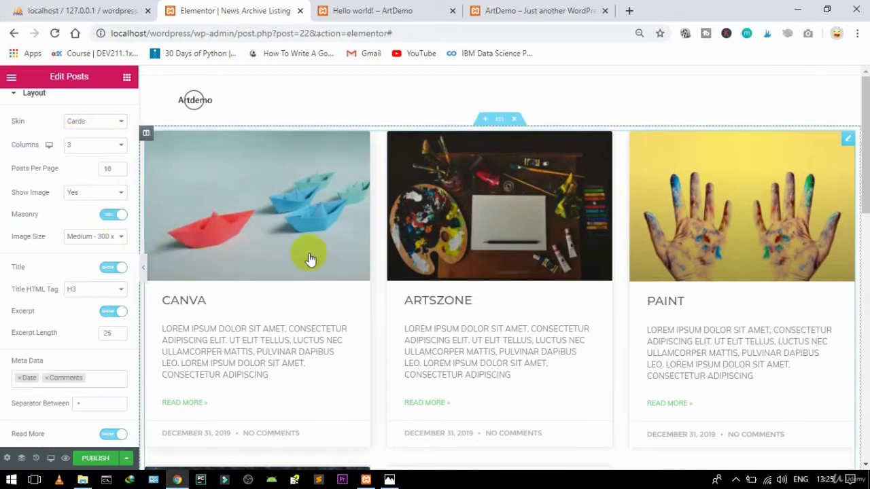
click(109, 216)
click(113, 240)
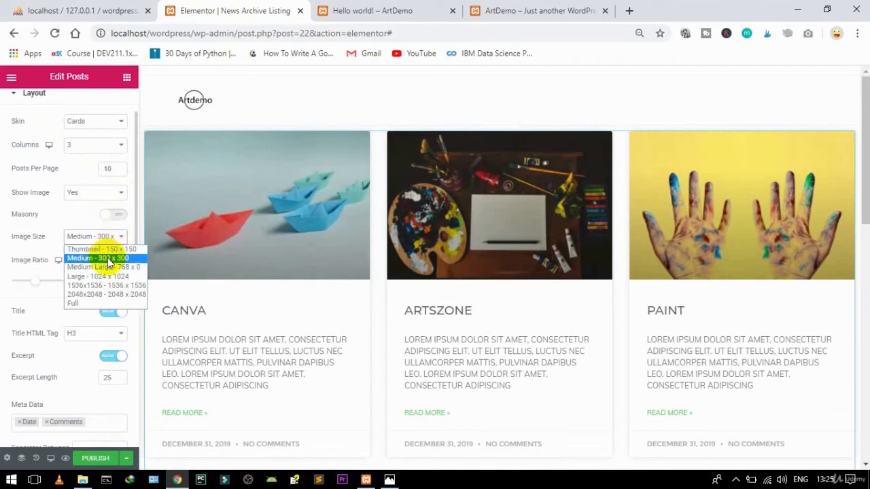
click(108, 259)
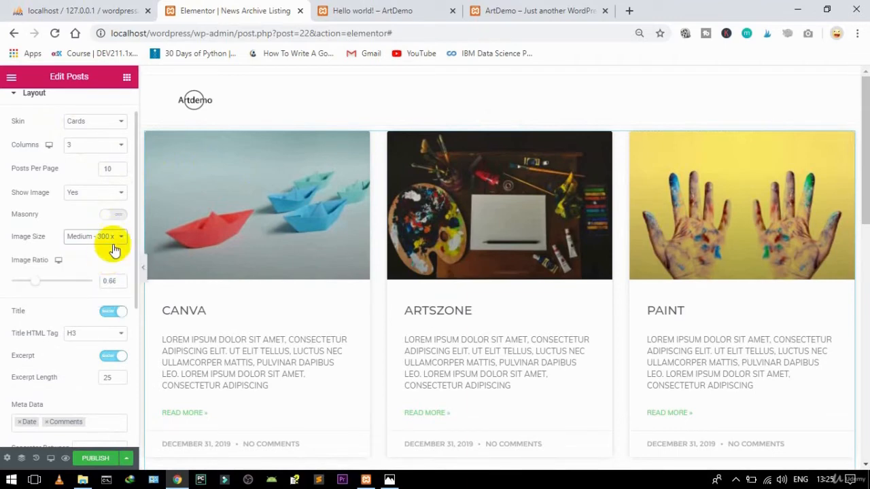
drag(134, 232, 132, 263)
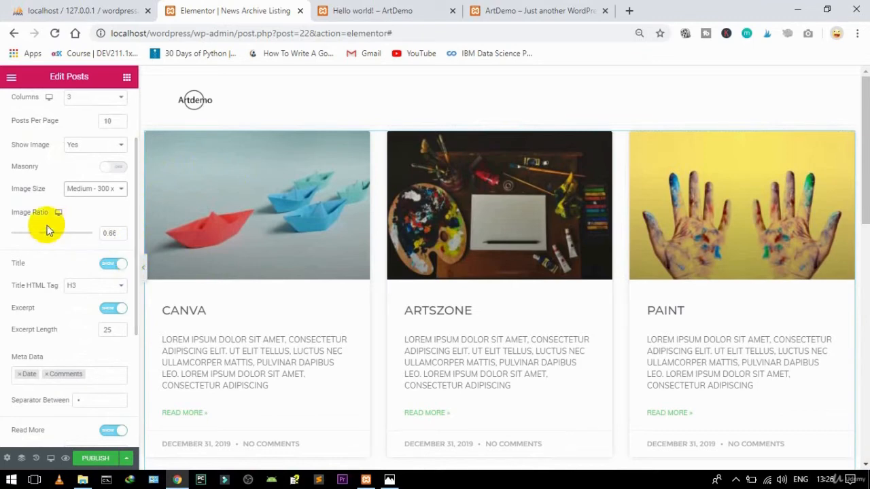
Step: Adjust the post image ratio to 0.6
click(117, 232)
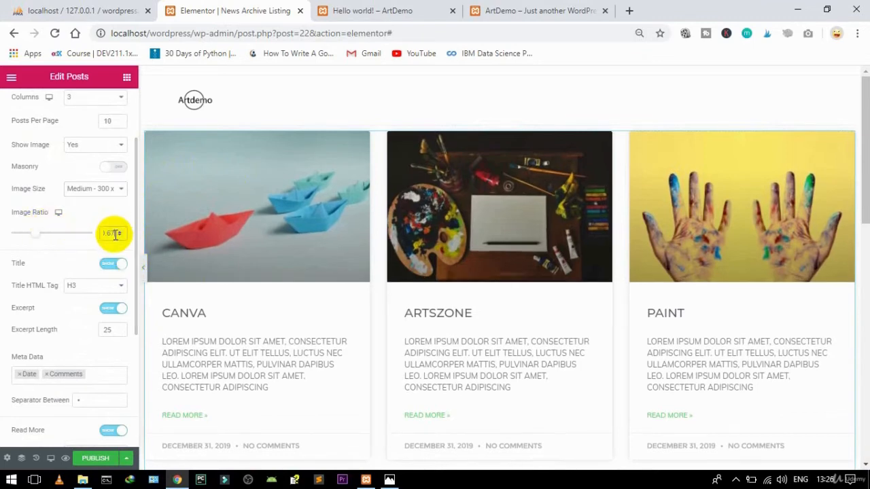
click(120, 234)
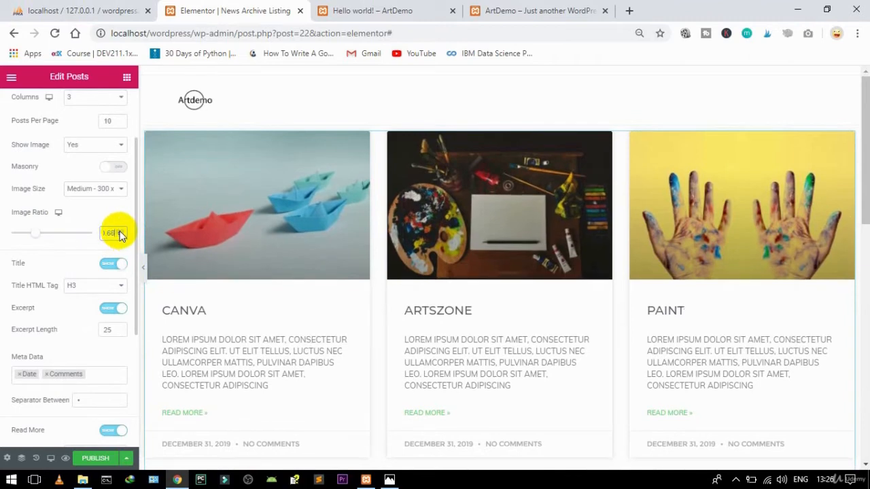
click(119, 235)
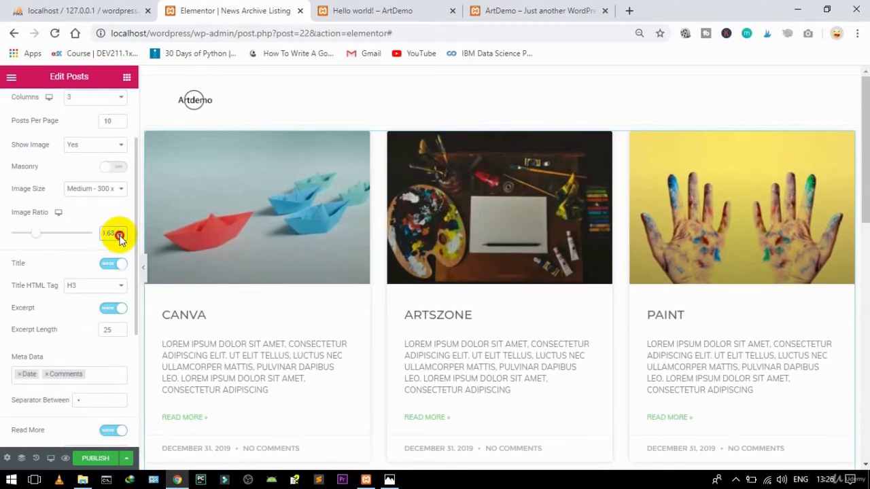
click(120, 235)
click(120, 235)
click(120, 235)
click(120, 236)
click(120, 236)
click(119, 236)
click(120, 236)
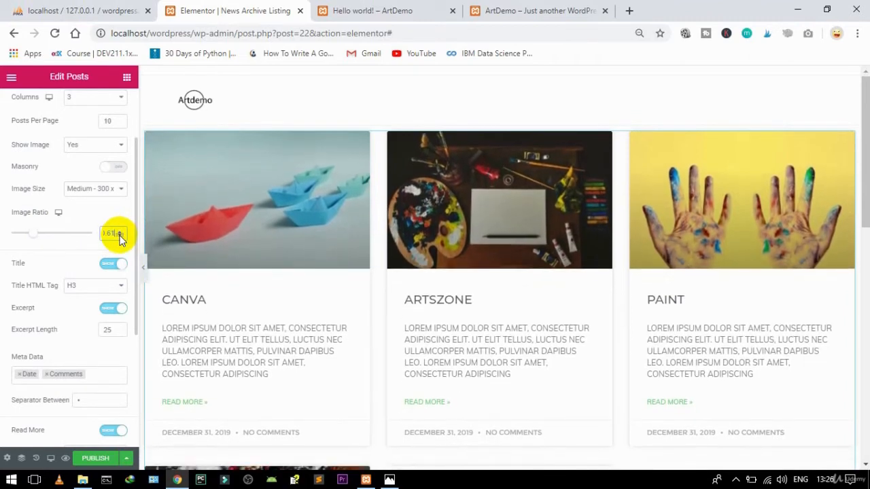
click(119, 236)
click(120, 236)
click(120, 235)
click(120, 235)
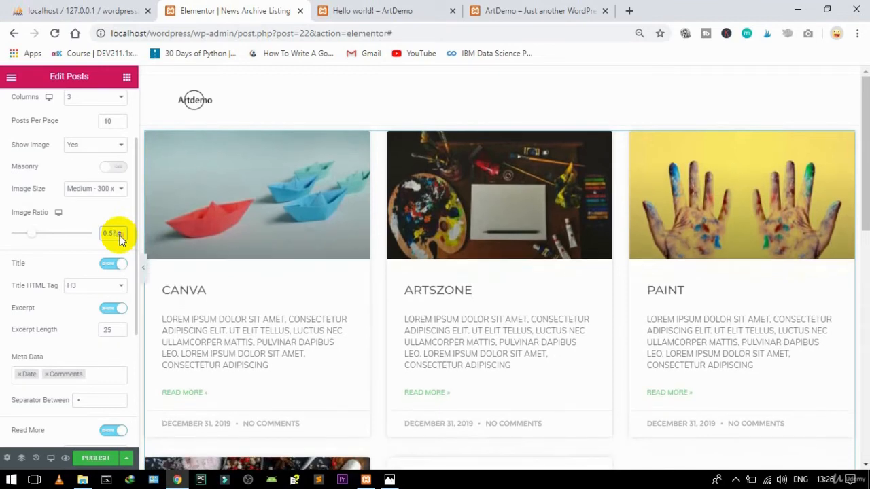
click(121, 234)
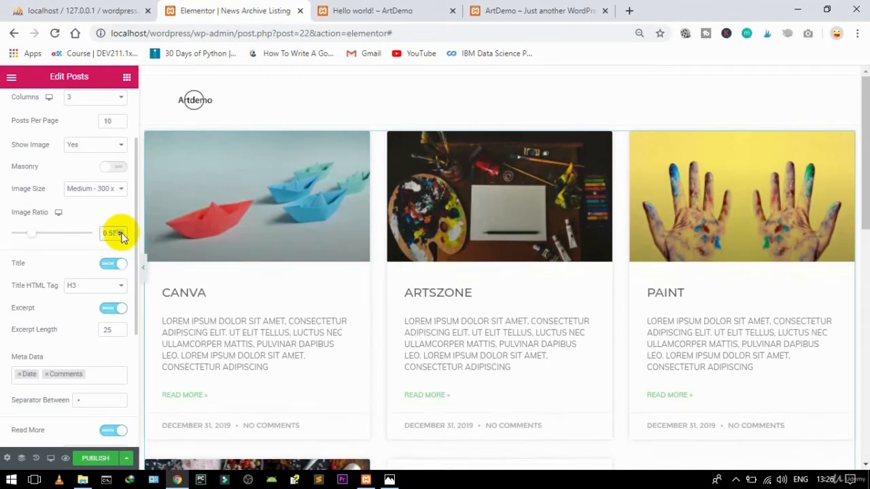
click(121, 234)
click(121, 234)
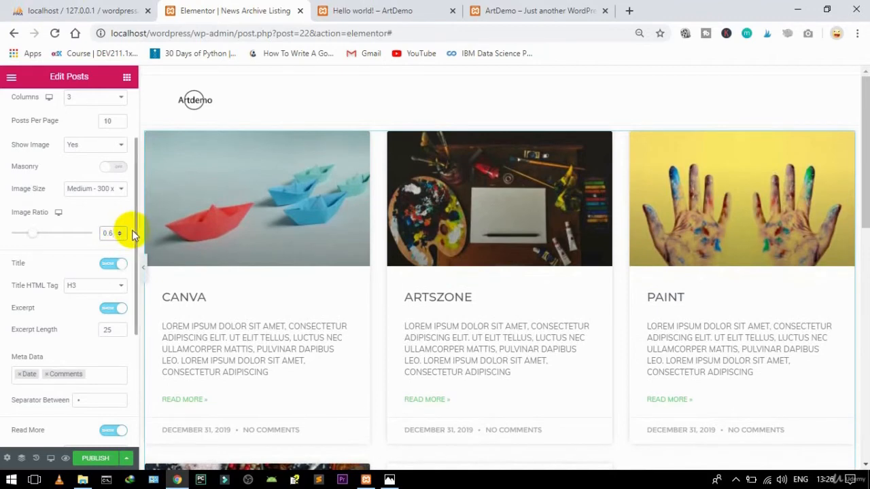
drag(136, 235, 132, 276)
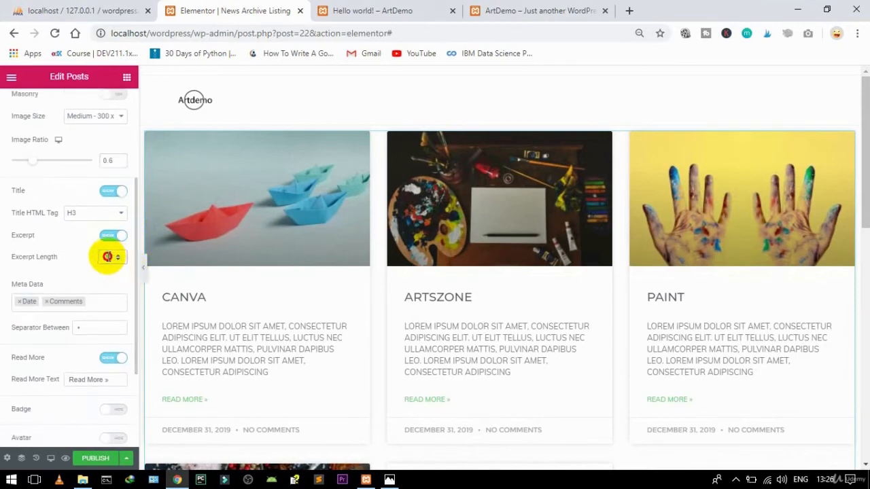
Step: Change the excerpt length to 20 words
click(104, 258)
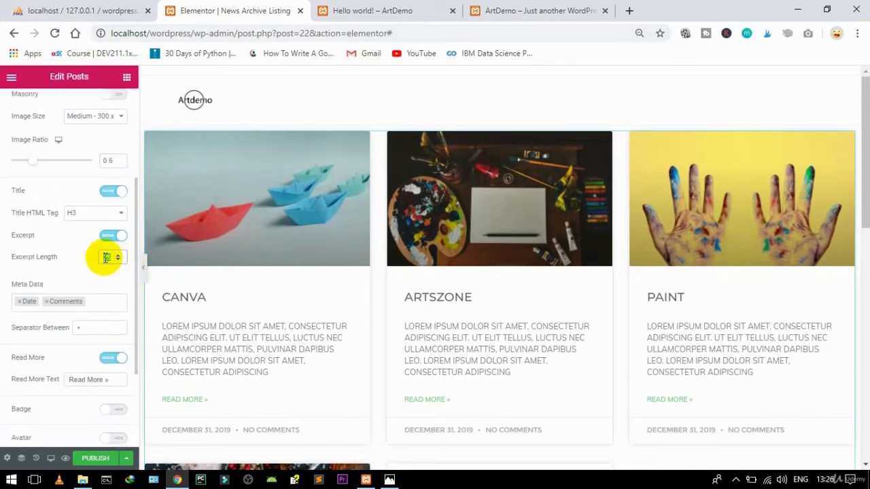
key(BackSpace)
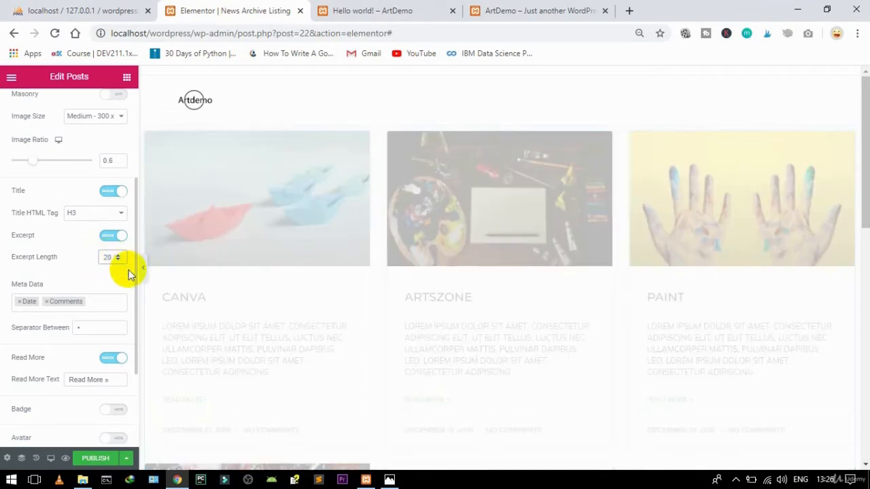
drag(134, 273, 126, 365)
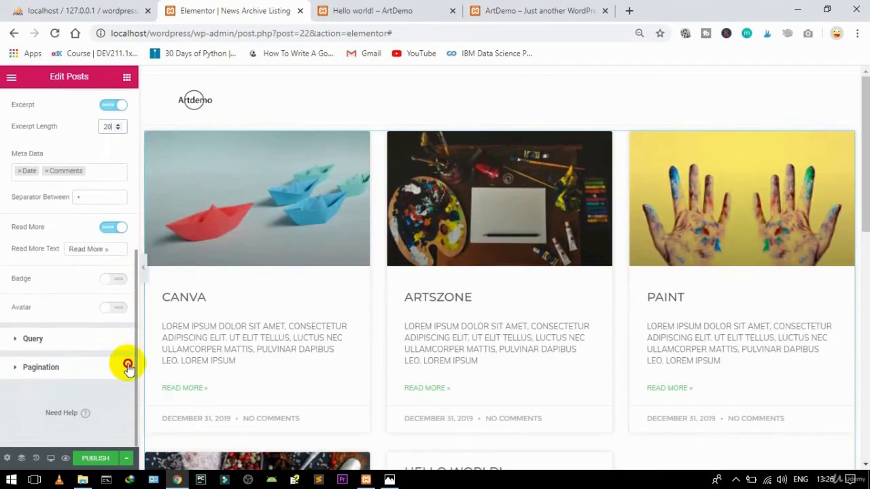
Step: Set the Posts widget's pagination type to Previous/Next
click(65, 367)
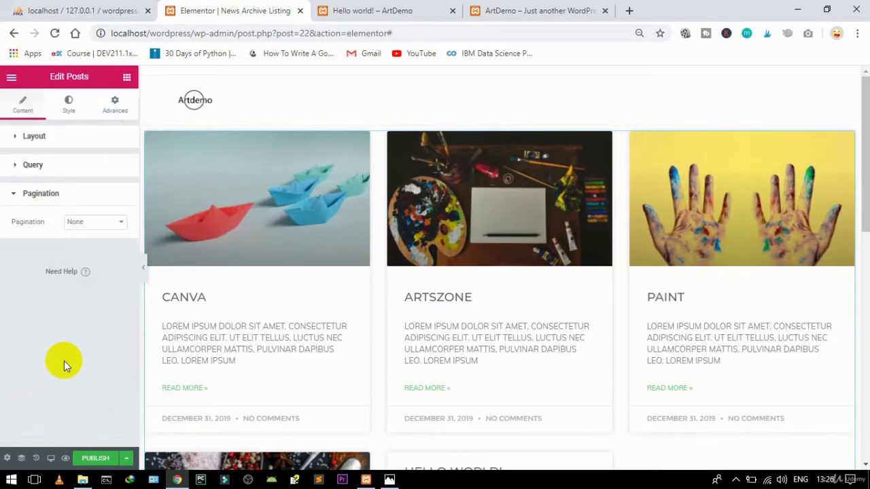
click(92, 224)
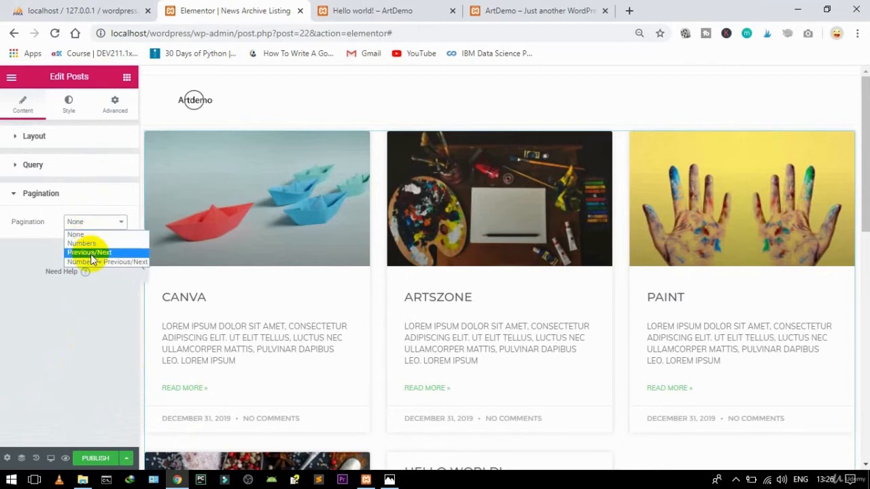
click(92, 253)
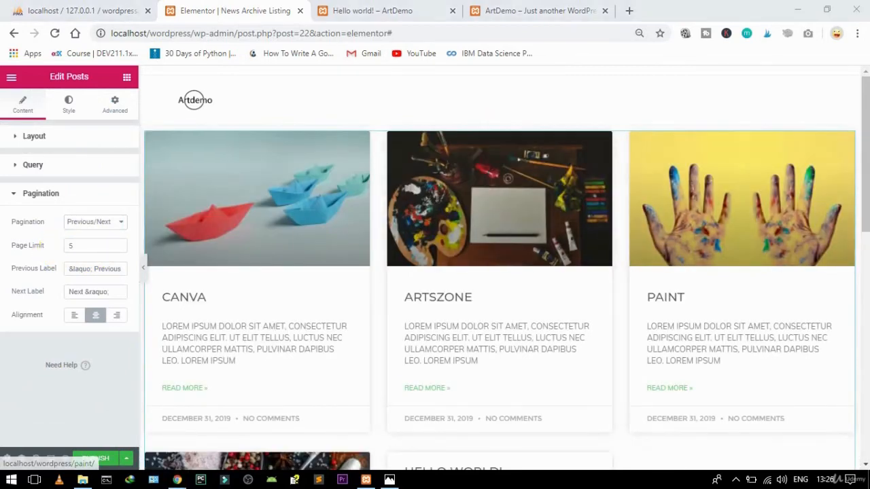
mouse_move(860, 272)
mouse_down()
mouse_move(860, 363)
mouse_move(840, 263)
mouse_move(841, 388)
mouse_move(823, 242)
mouse_move(800, 170)
mouse_up()
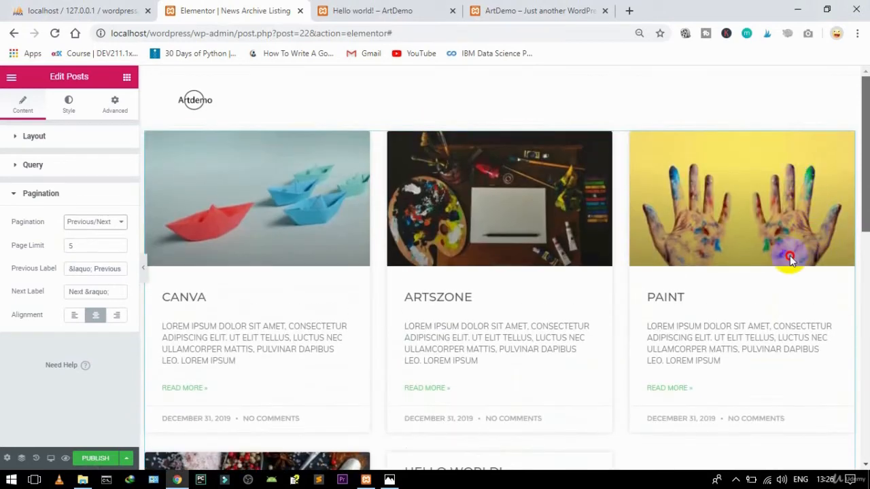
scroll(790, 260, down, 7)
scroll(784, 356, up, 2)
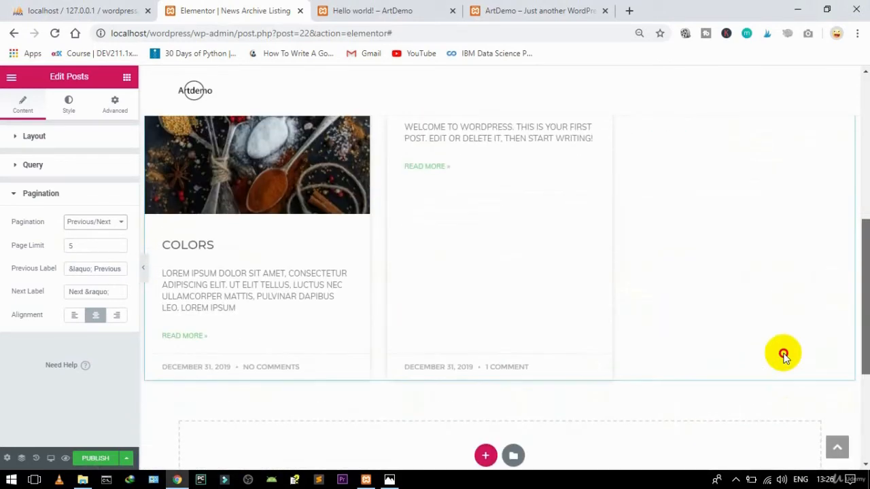
scroll(784, 356, up, 5)
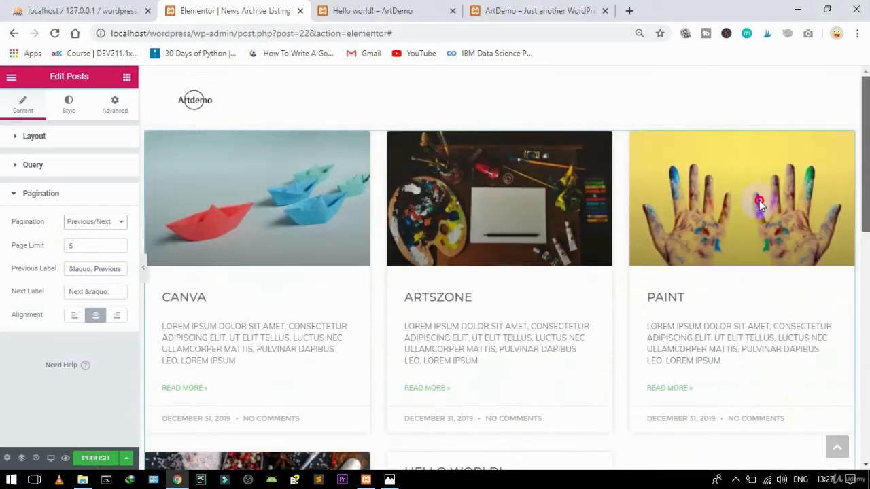
Step: Colour the Read More links #DD4111 in the widget's Content style settings
click(70, 105)
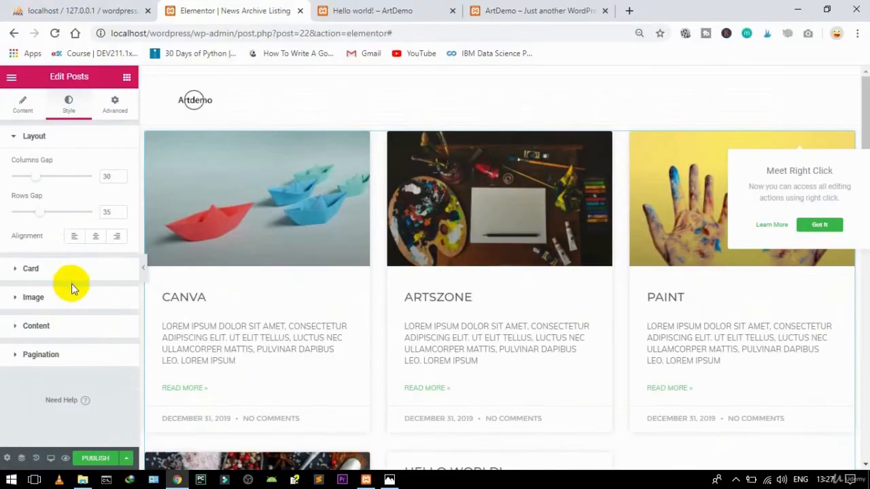
click(67, 328)
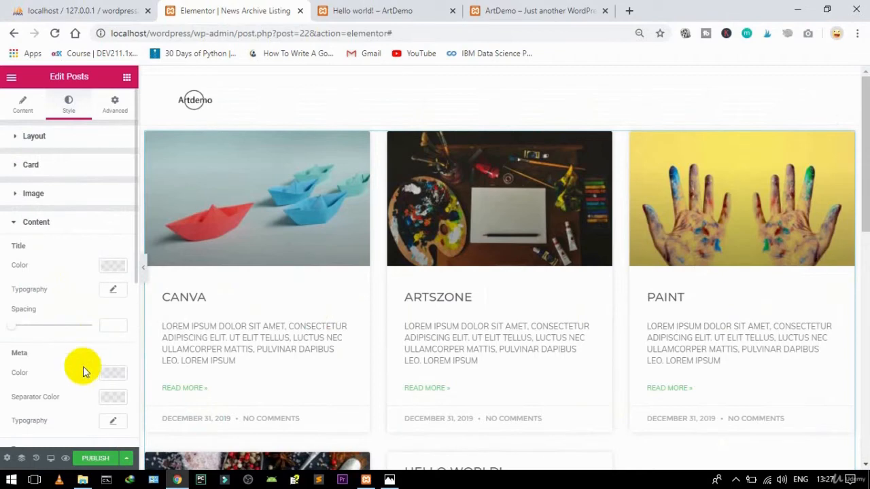
scroll(83, 366, down, 3)
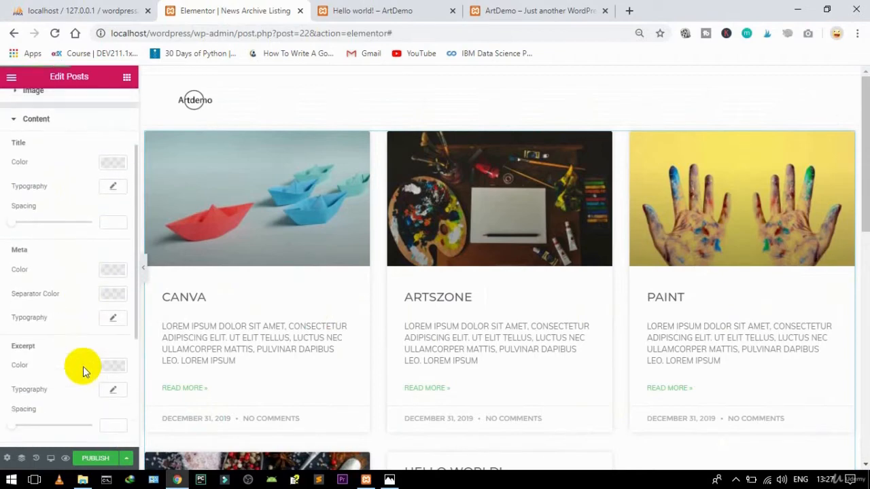
scroll(82, 367, down, 4)
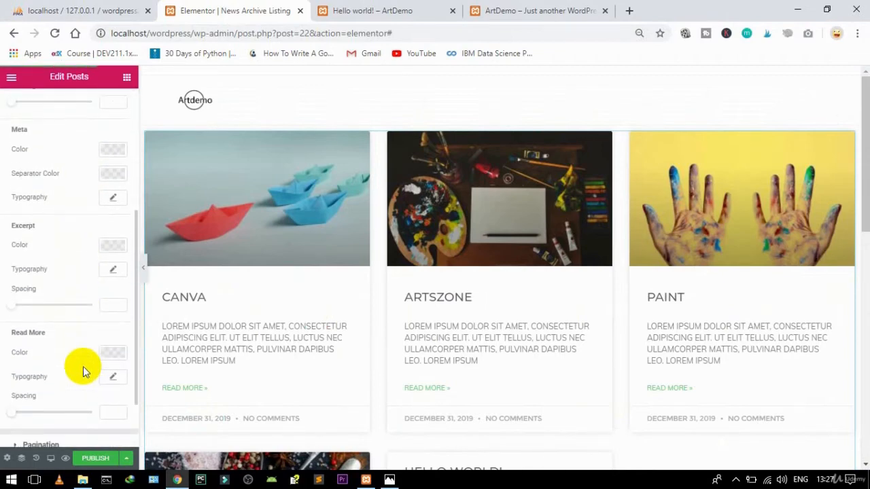
click(115, 352)
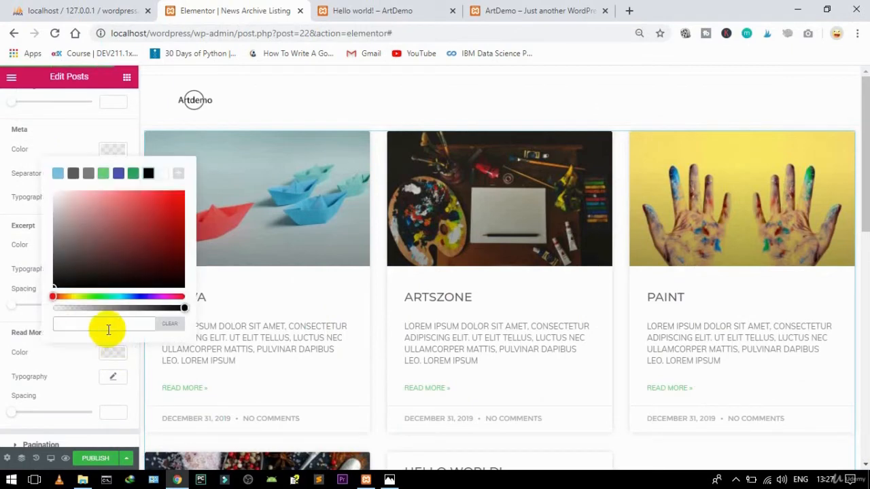
text(#DD1FE3)
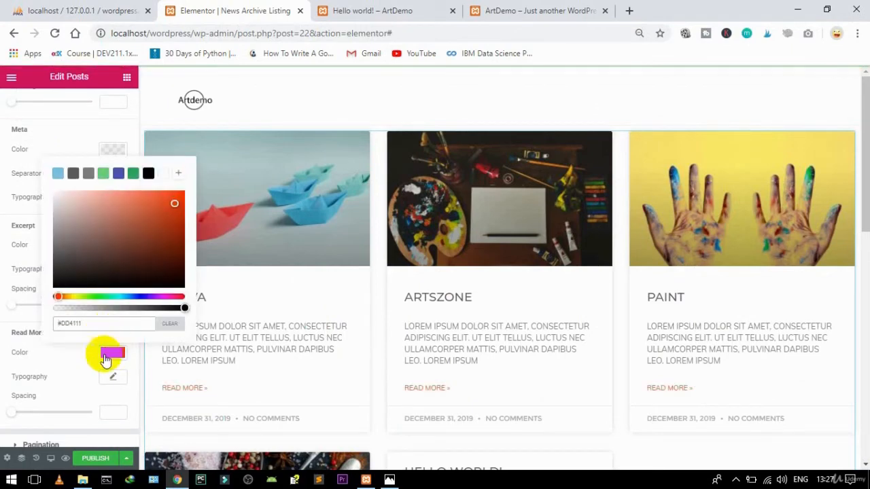
click(109, 355)
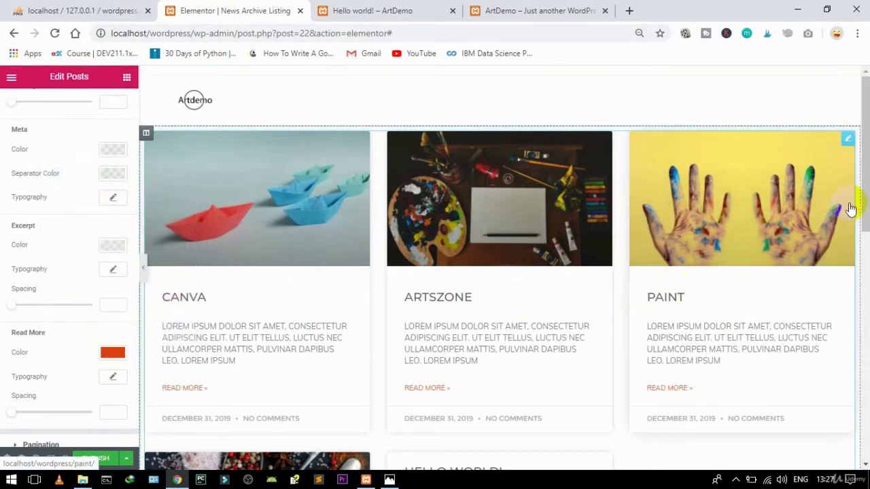
Step: Set title spacing to 8, excerpt spacing to 3 and Read More spacing to 4
mouse_move(865, 185)
mouse_down()
mouse_move(863, 281)
mouse_move(831, 130)
mouse_move(827, 235)
mouse_up()
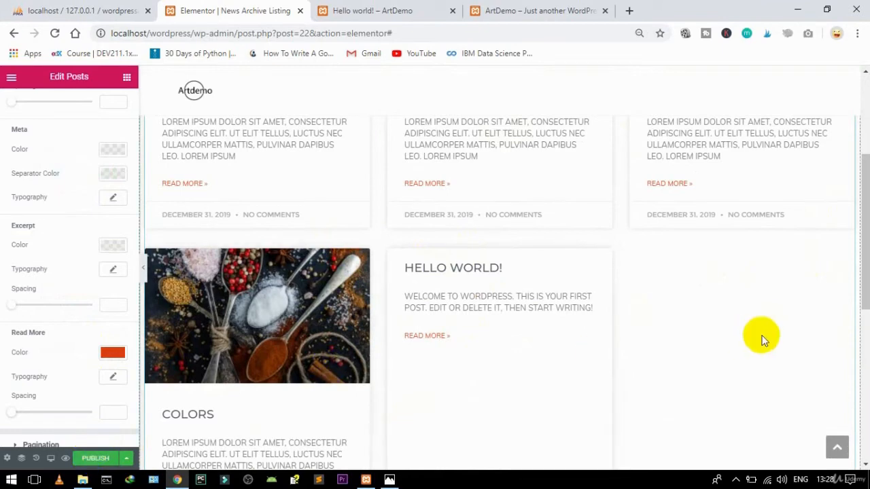
mouse_move(860, 283)
mouse_down()
mouse_move(856, 396)
mouse_move(842, 236)
mouse_move(837, 223)
mouse_move(827, 227)
mouse_up()
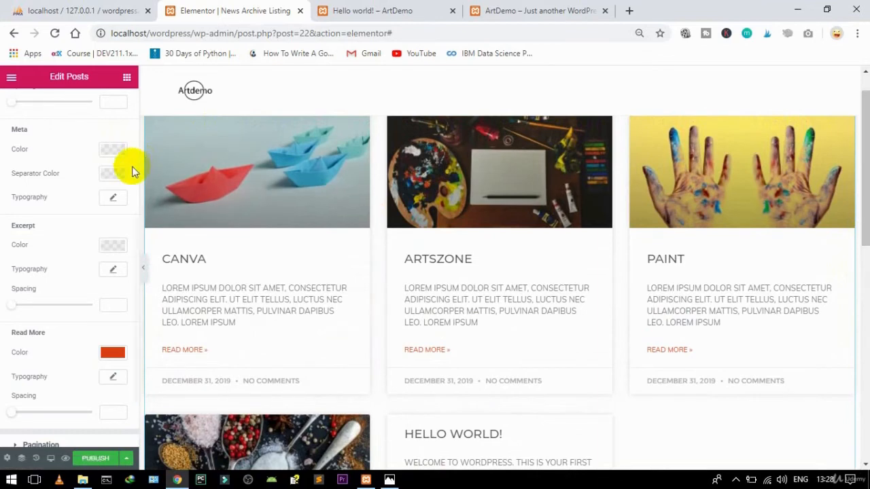
drag(134, 219, 134, 151)
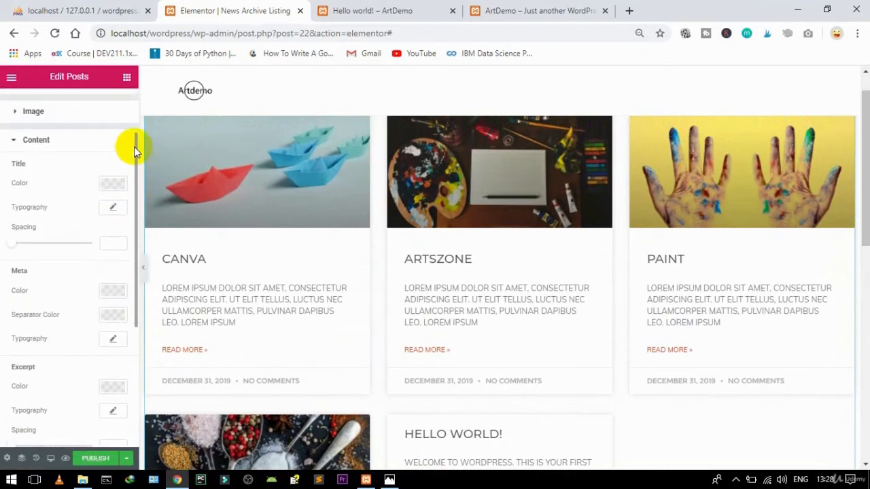
drag(13, 245, 19, 248)
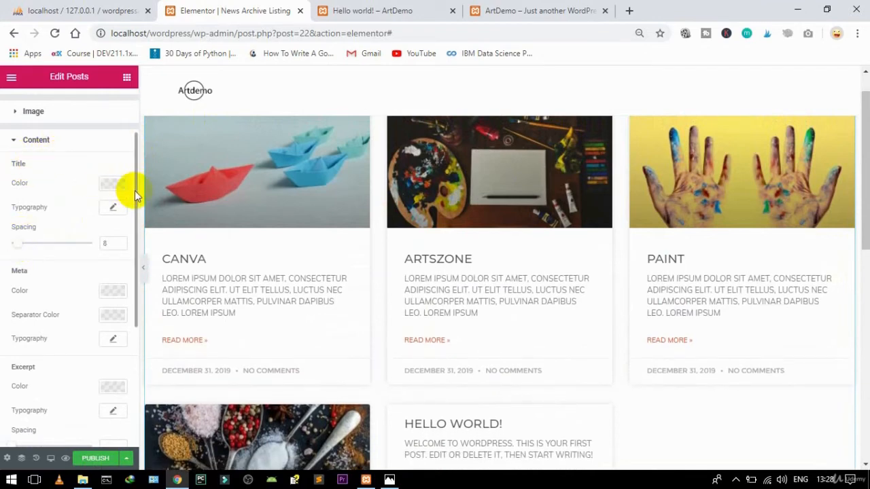
drag(134, 191, 133, 248)
drag(13, 345, 14, 344)
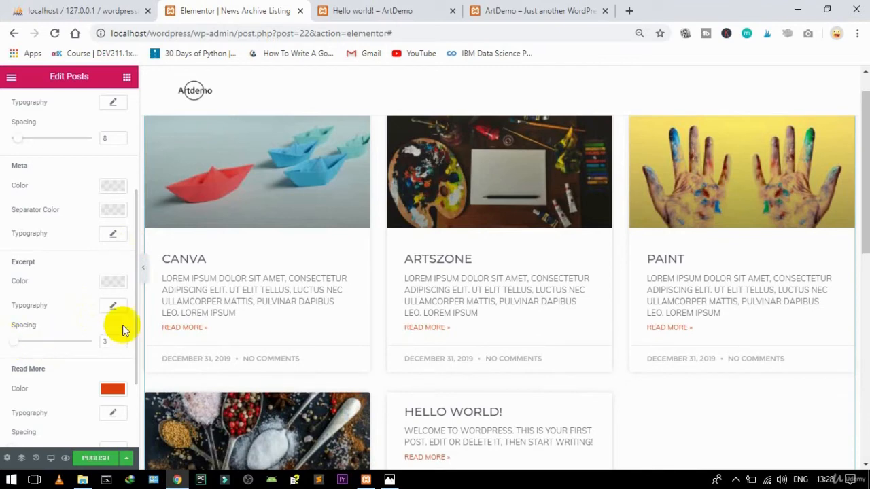
drag(136, 304, 134, 342)
drag(15, 388, 16, 389)
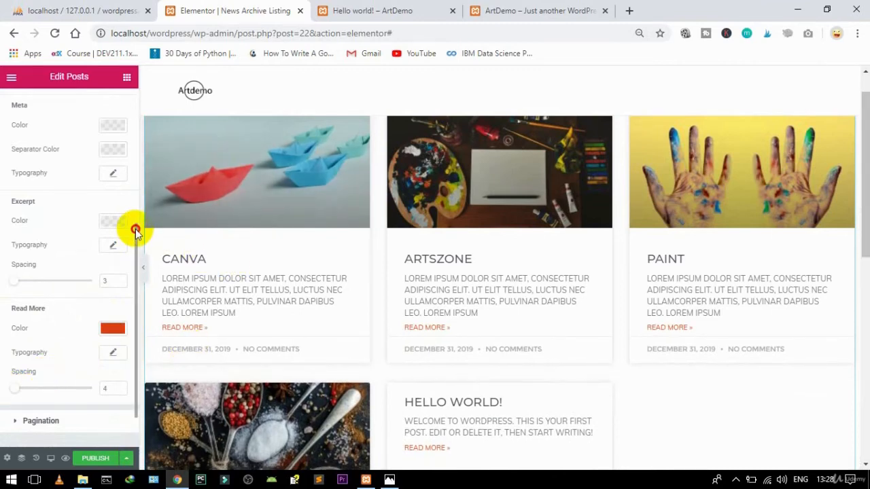
drag(133, 228, 128, 104)
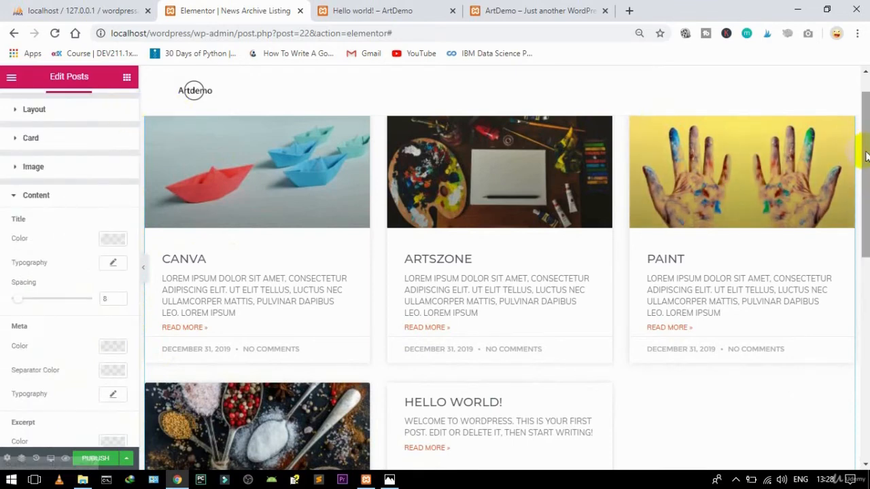
drag(865, 155, 866, 112)
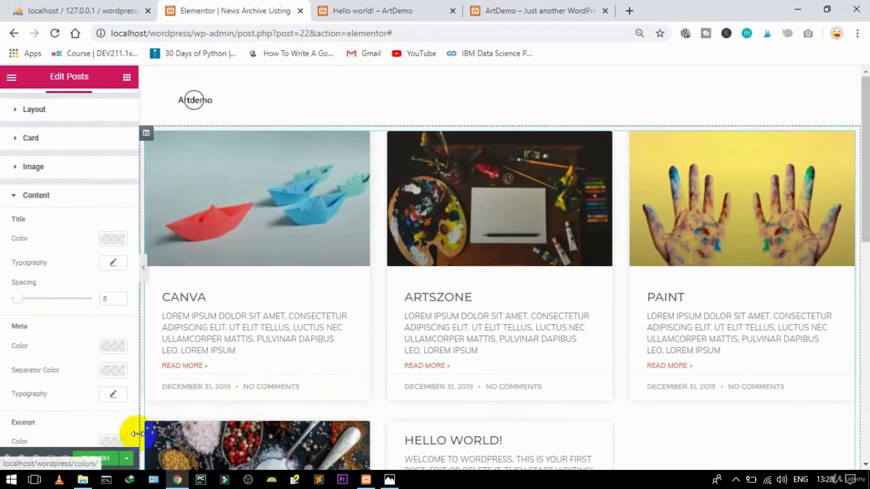
Step: Publish the archive template with an Include > Categories display condition set to News
click(102, 459)
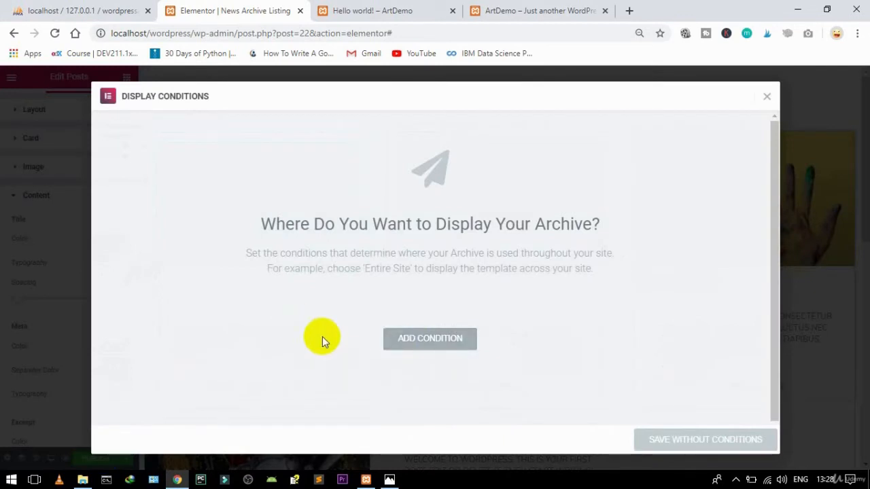
click(433, 343)
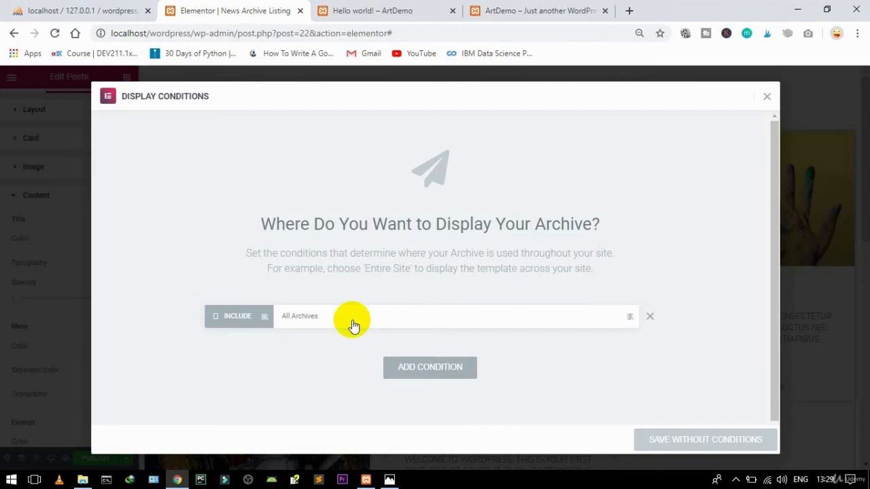
click(353, 326)
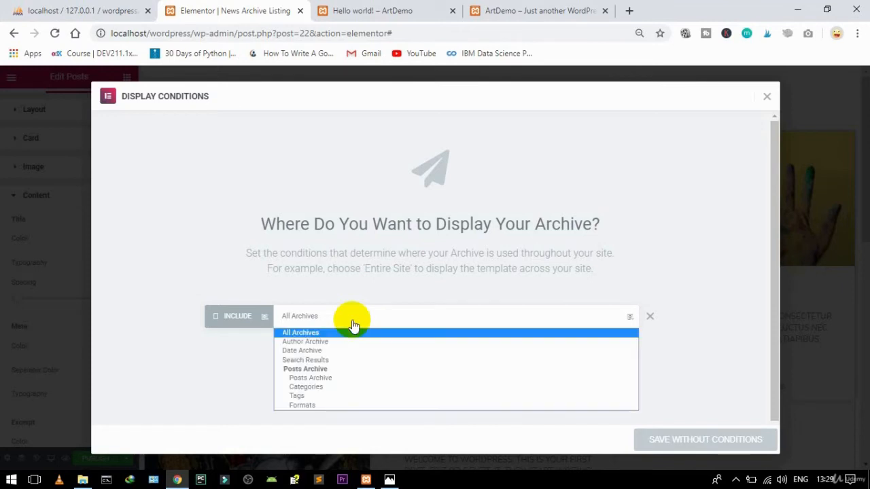
click(305, 388)
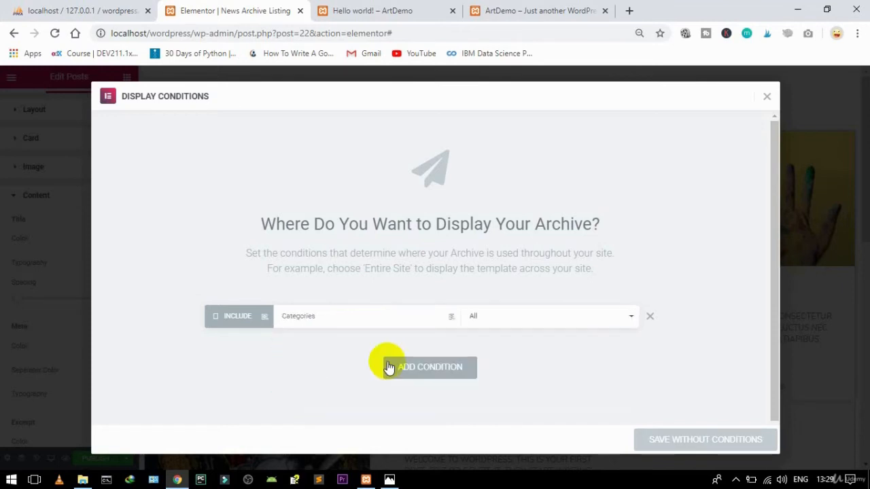
click(505, 321)
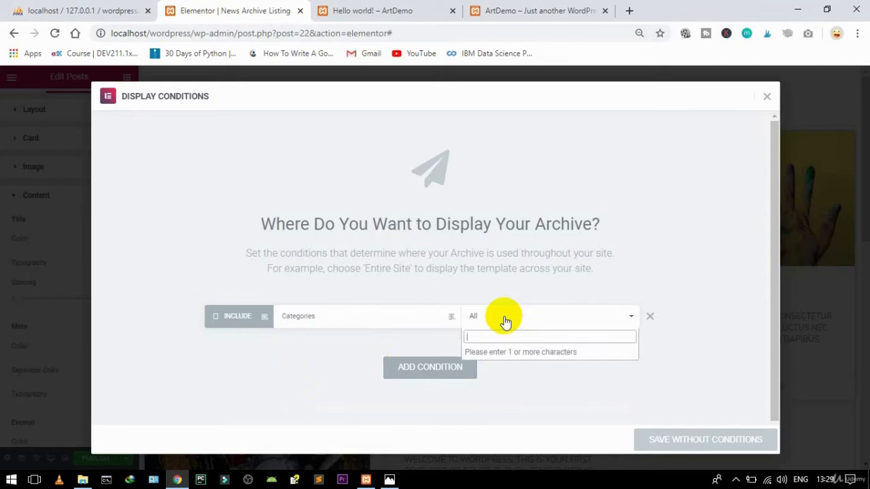
text(n)
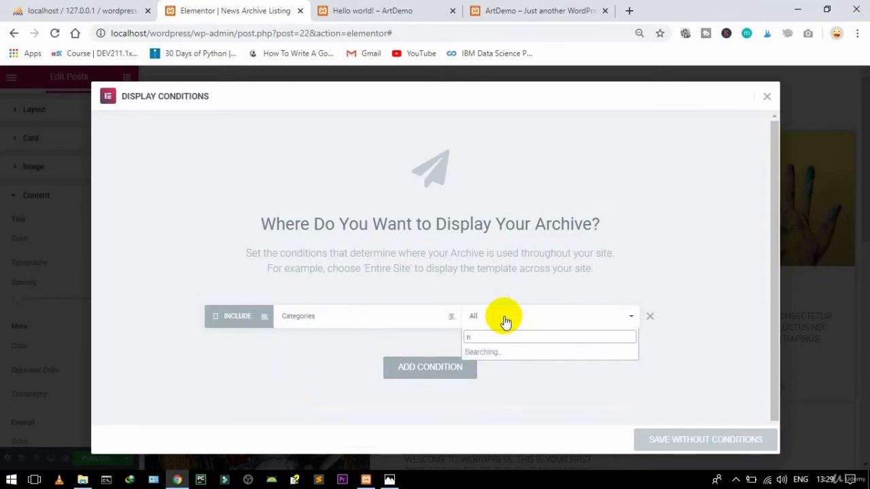
text(e)
click(488, 355)
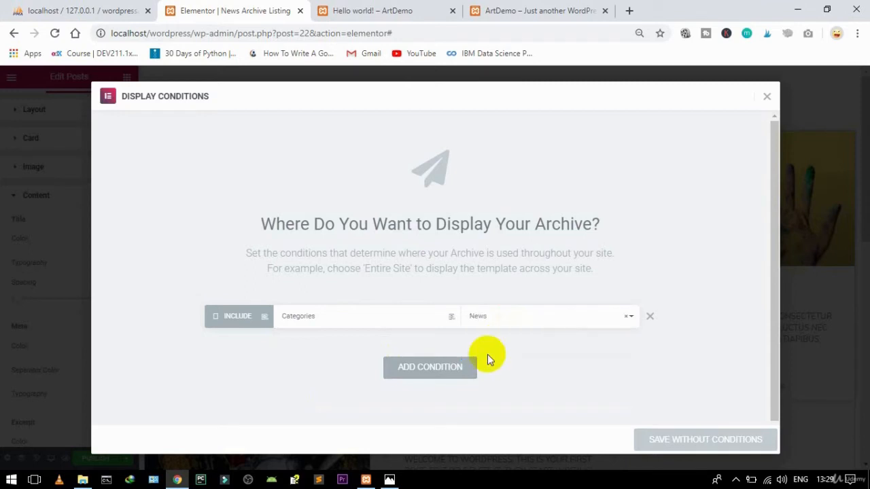
click(686, 441)
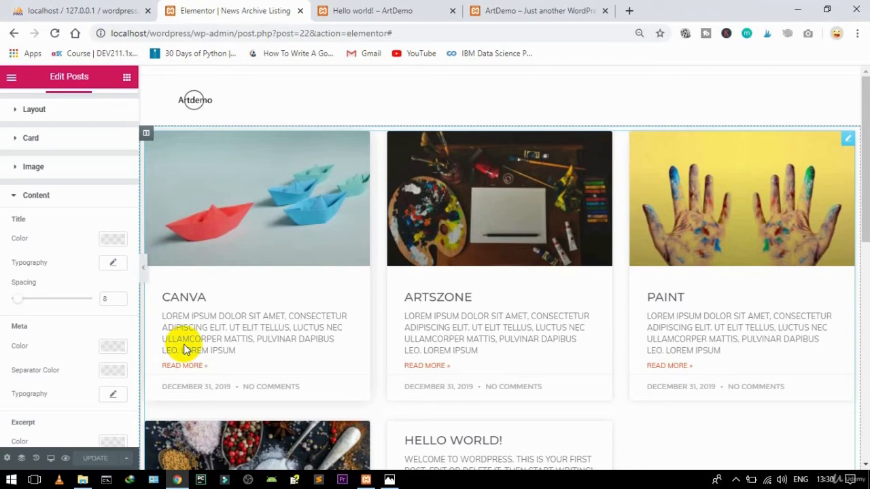
Step: Save the current layout to My Templates as the Archive template 'Category Listing Block'
click(126, 459)
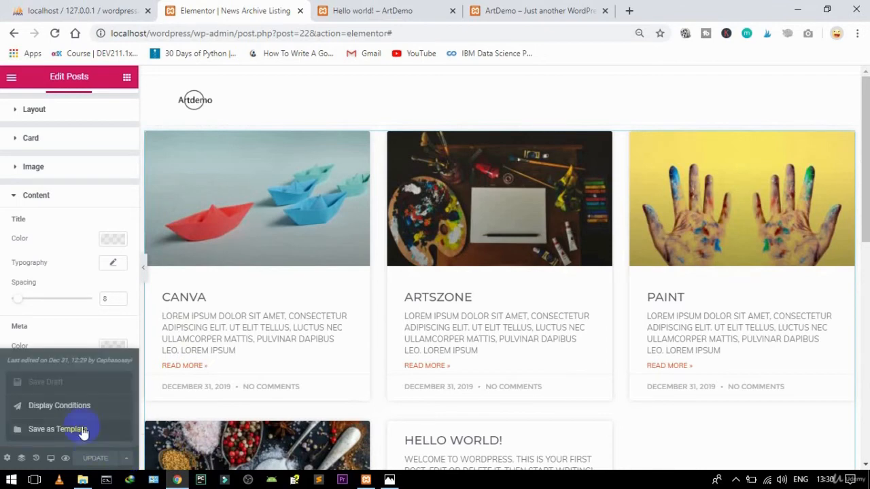
click(56, 429)
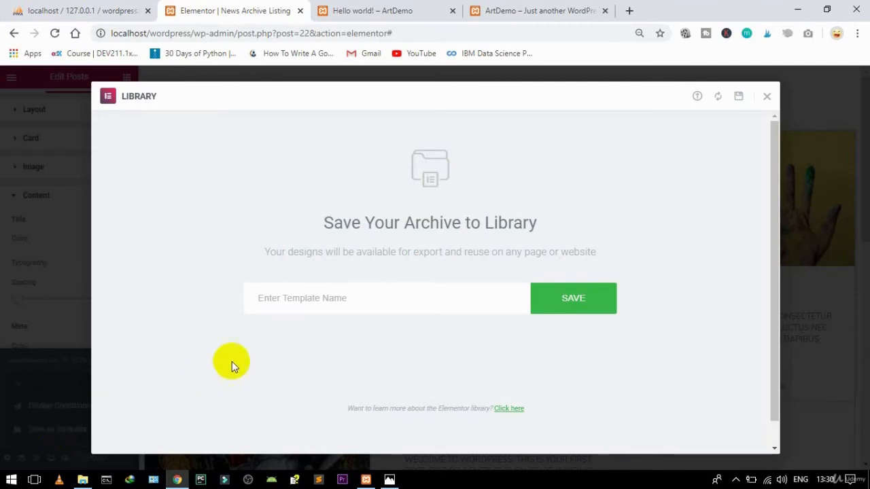
click(268, 303)
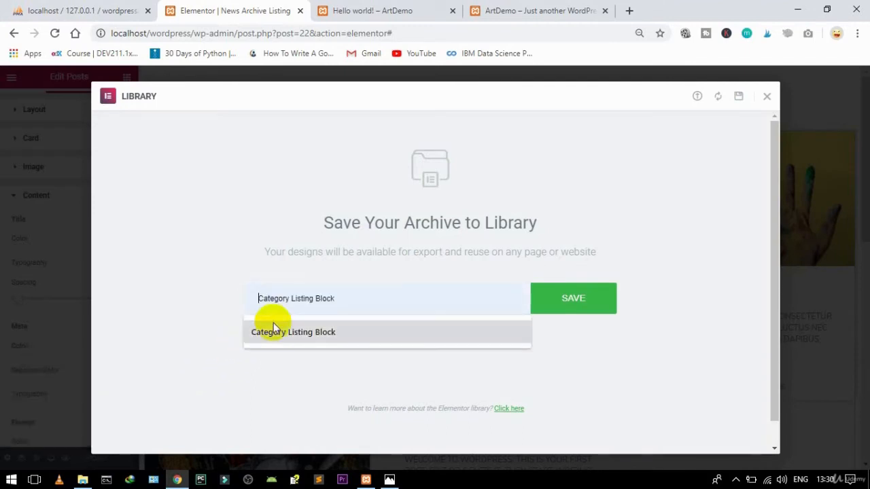
click(276, 332)
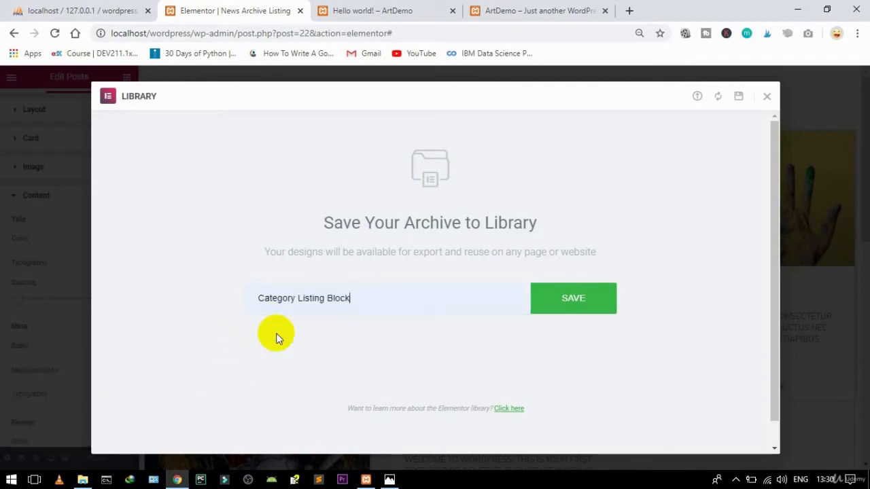
click(575, 292)
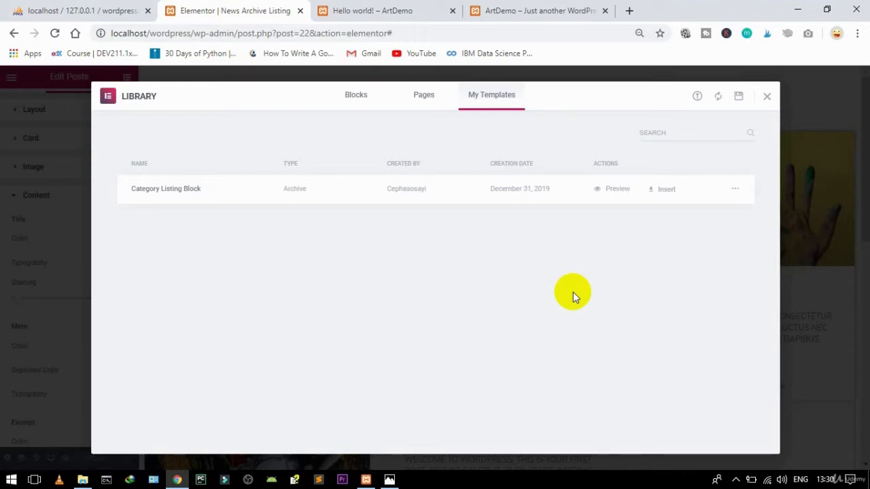
Step: Close the Library and exit the editor to the dashboard's Saved Templates page
click(766, 99)
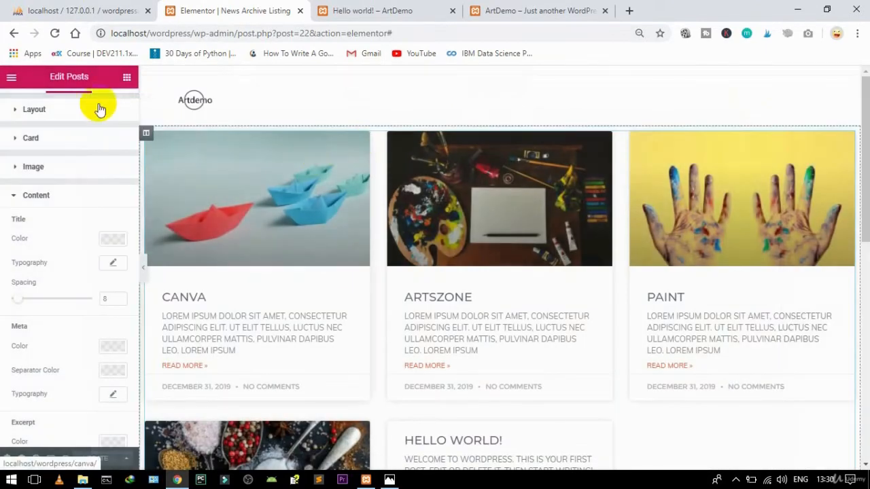
click(11, 79)
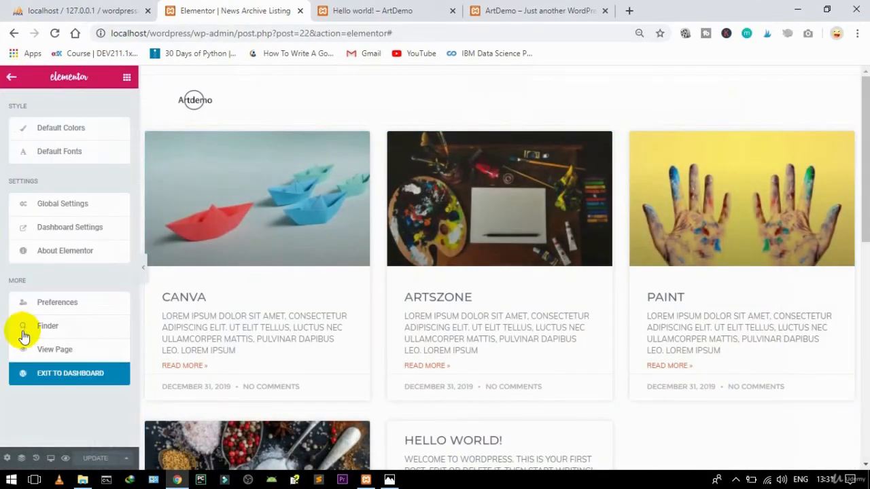
click(55, 381)
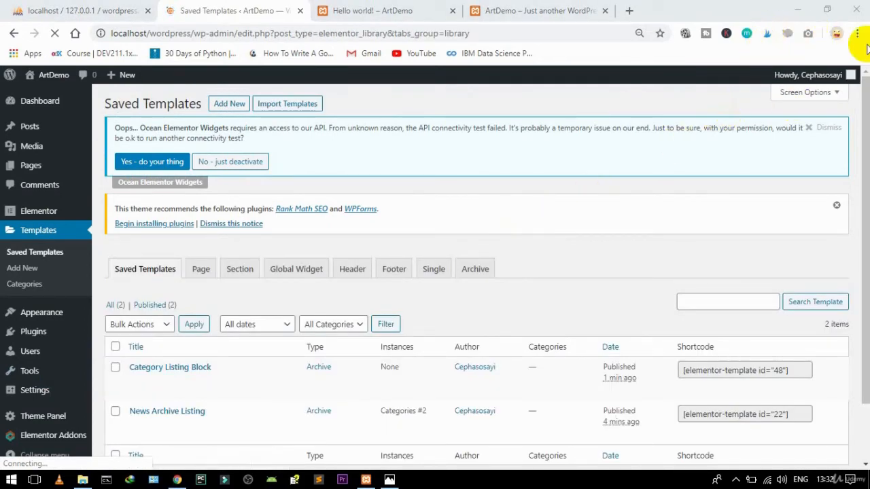
Step: Show only Archive templates, leaving Category Listing Block and News Archive Listing listed
scroll(853, 142, down, 2)
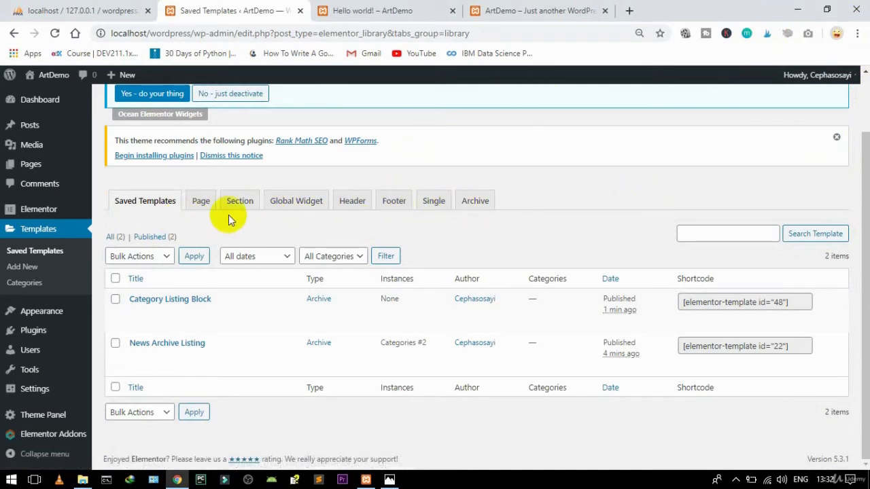
click(474, 204)
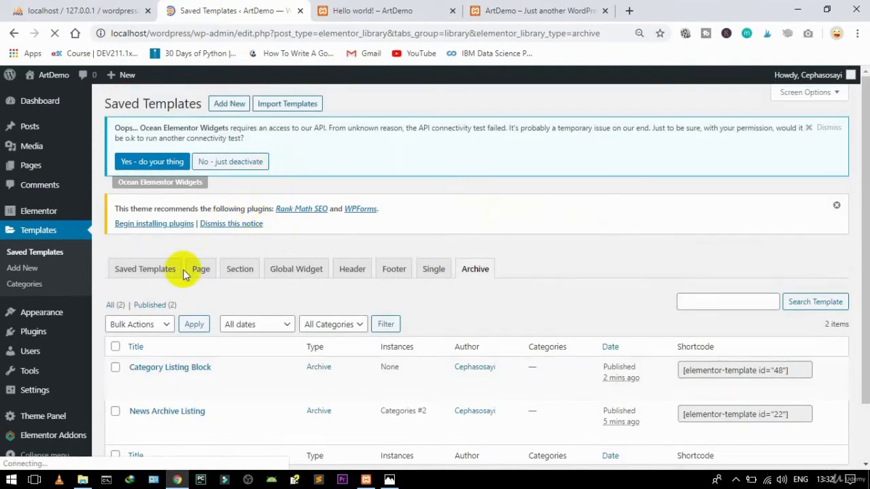
Step: Create a new Archive-type template named 'Artist Archieve Listng' and open it in Elementor
click(224, 103)
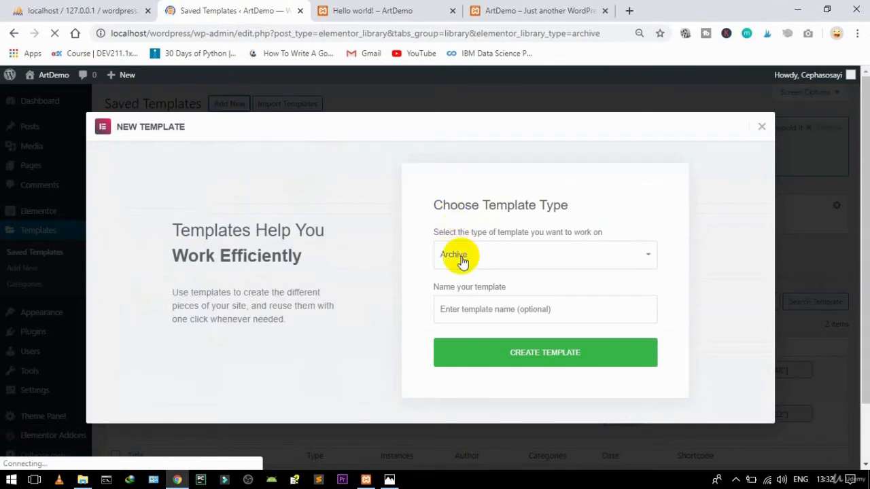
click(472, 311)
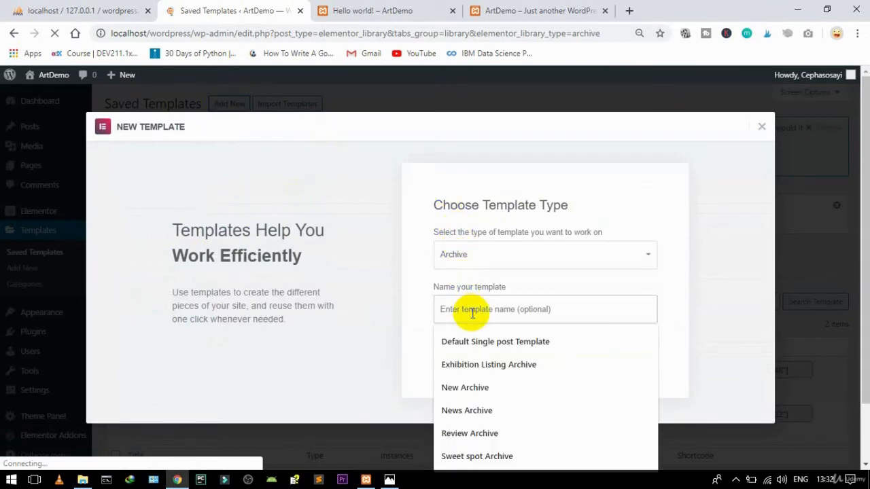
text(Ar)
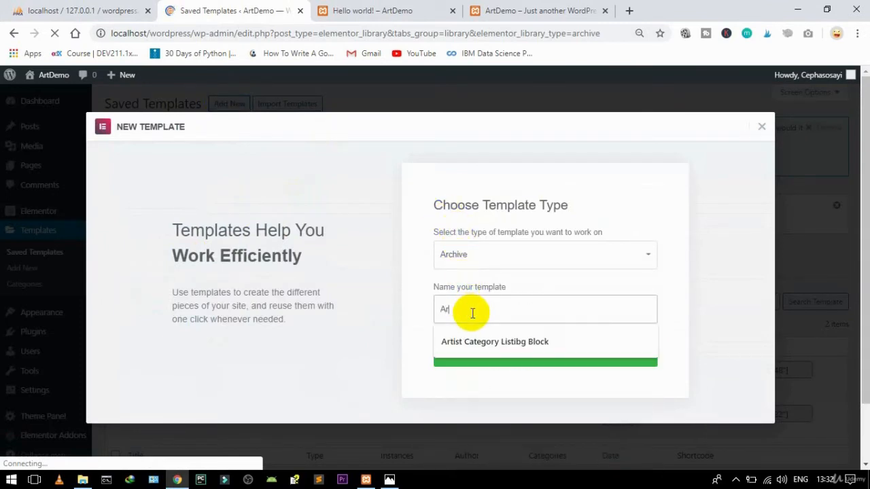
text(tist Archieve )
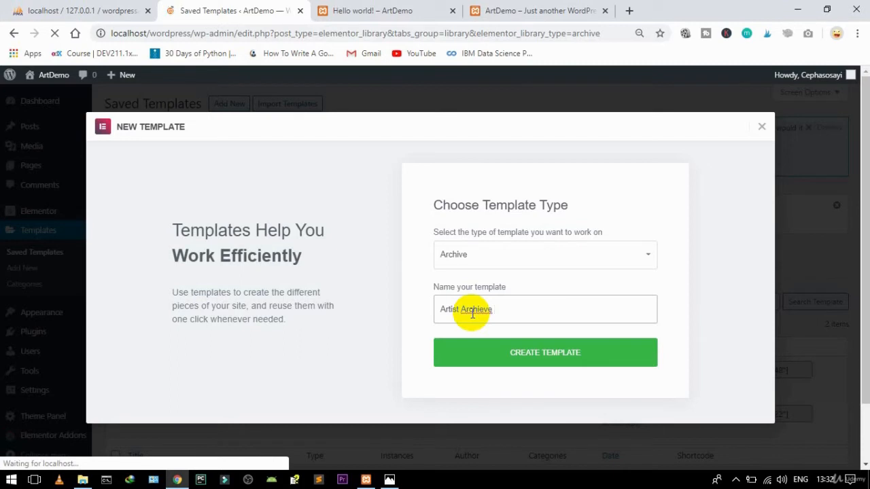
text(Listng)
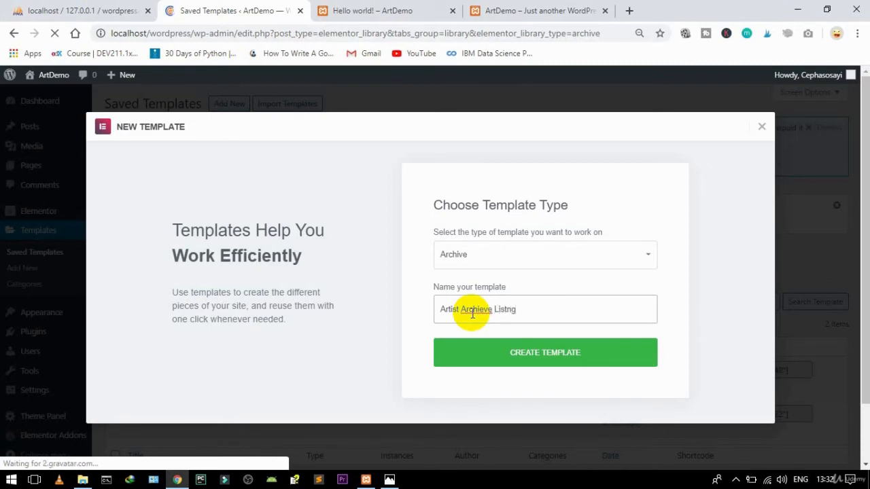
click(494, 353)
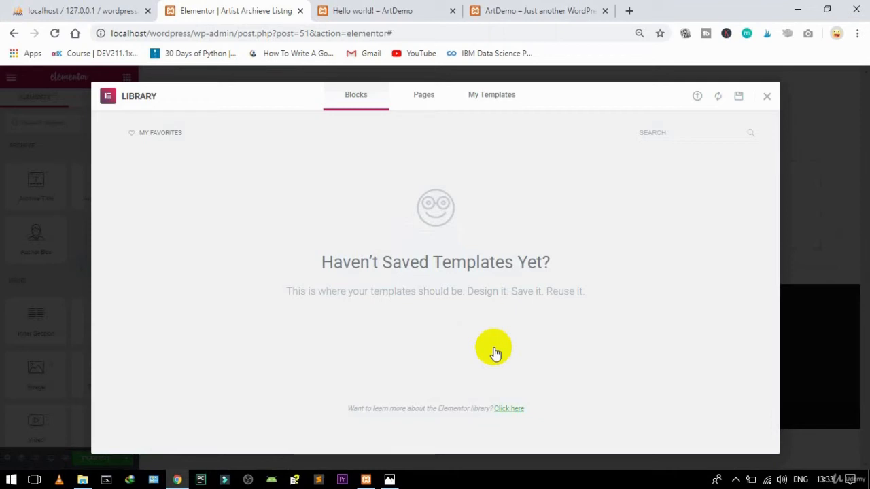
Step: Insert 'Category Listing Block' from My Templates without importing its document settings
click(765, 98)
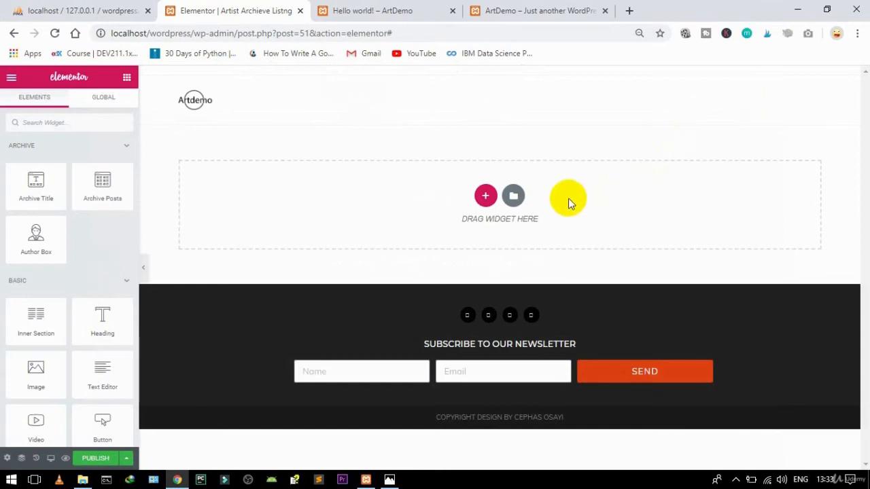
click(515, 197)
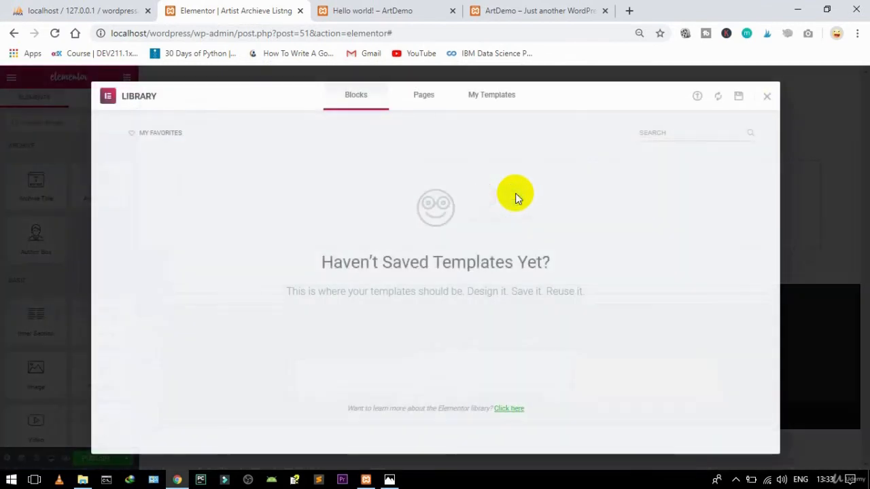
click(486, 99)
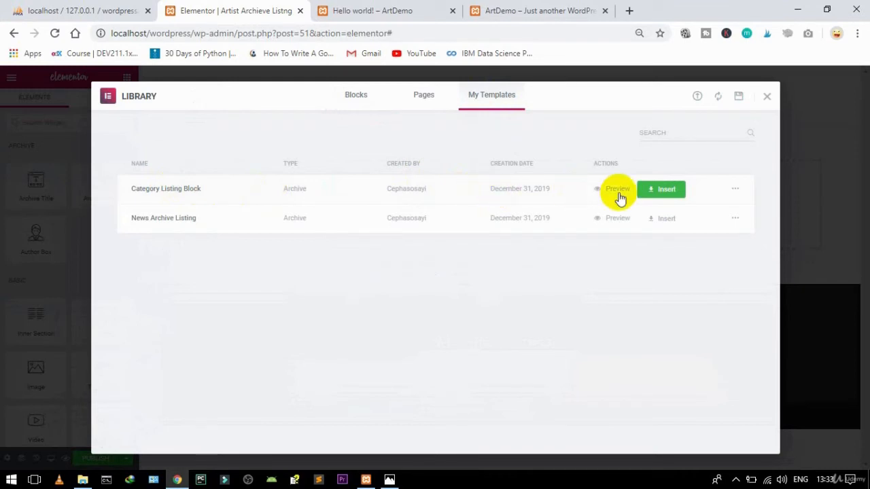
click(654, 192)
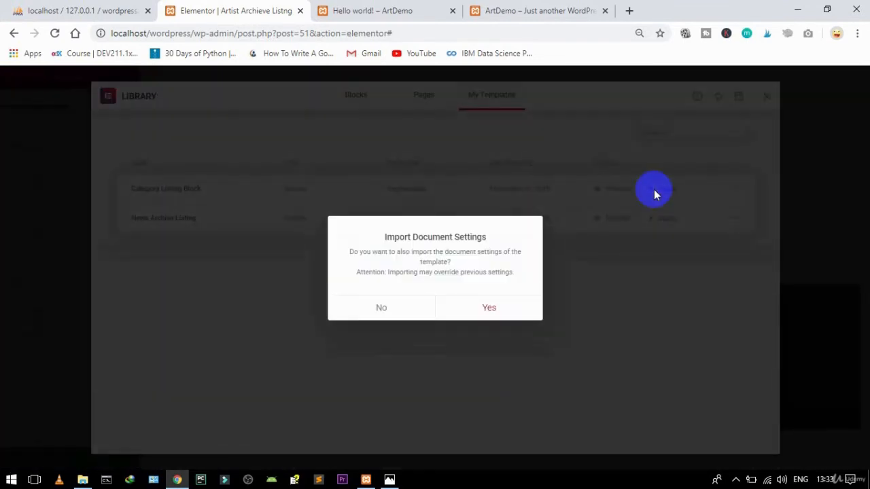
click(382, 307)
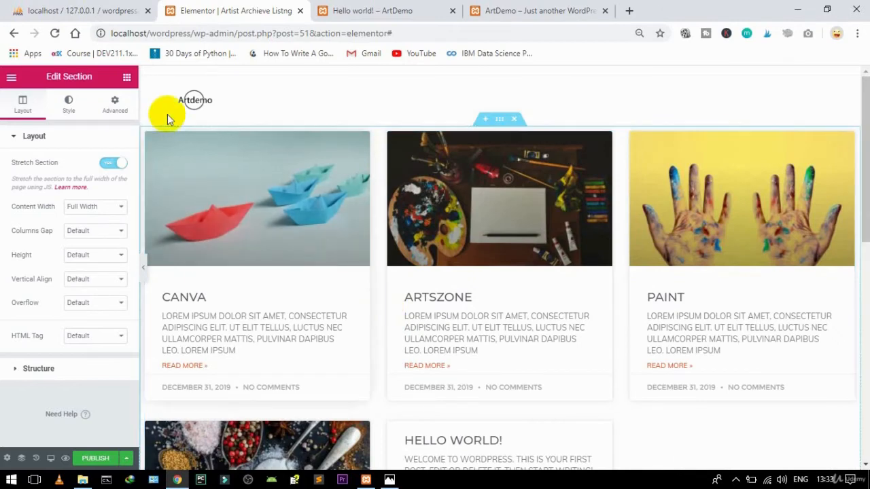
Step: Switch the Posts widget's query category from News to Artist, showing Wonder Art, Milky and Bee
click(37, 135)
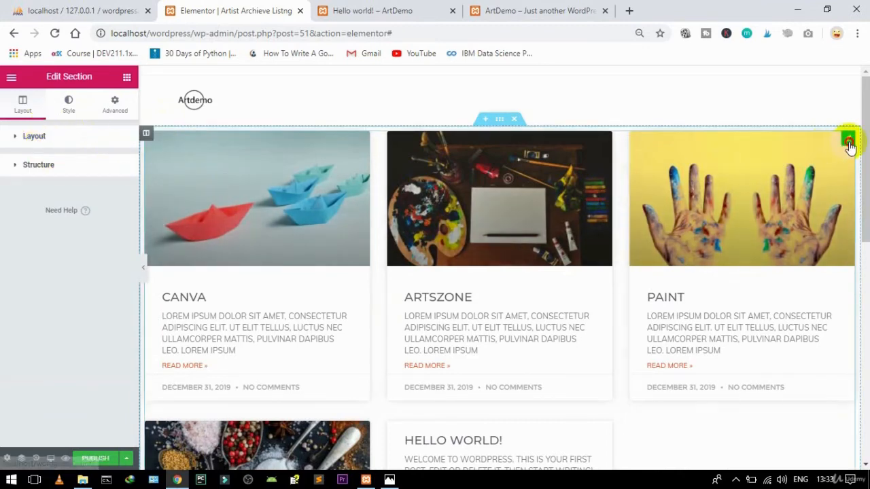
click(847, 139)
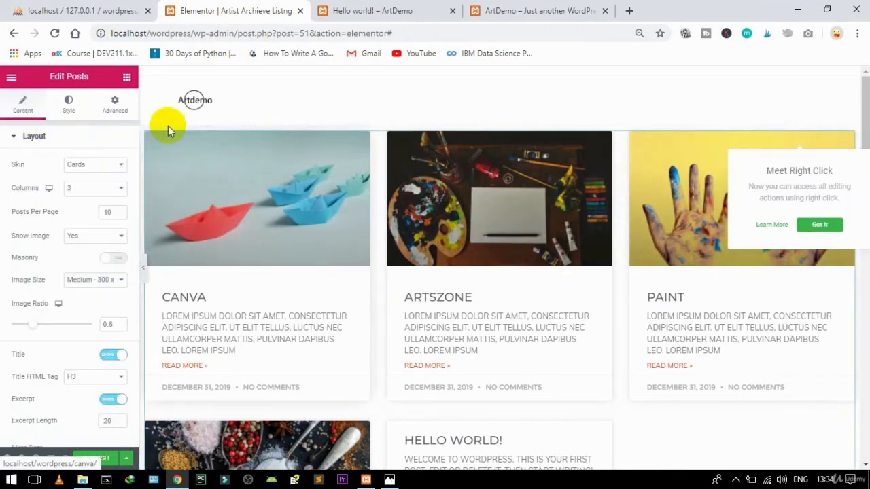
click(34, 135)
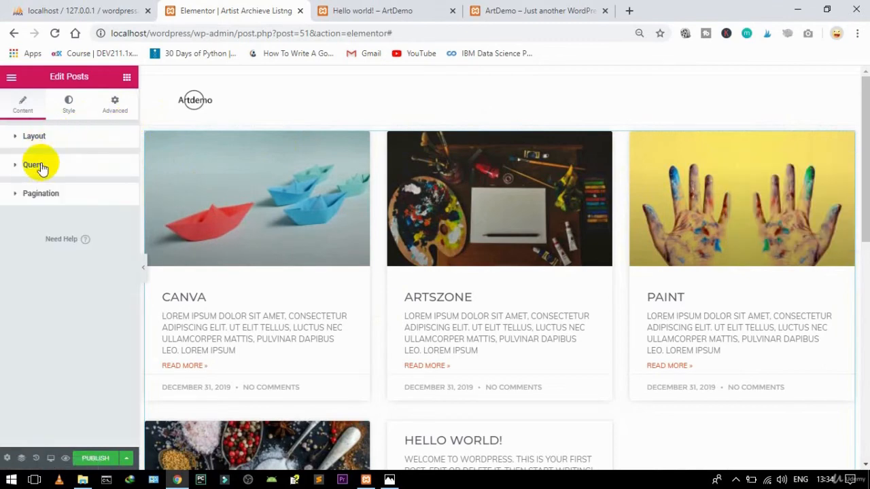
click(41, 167)
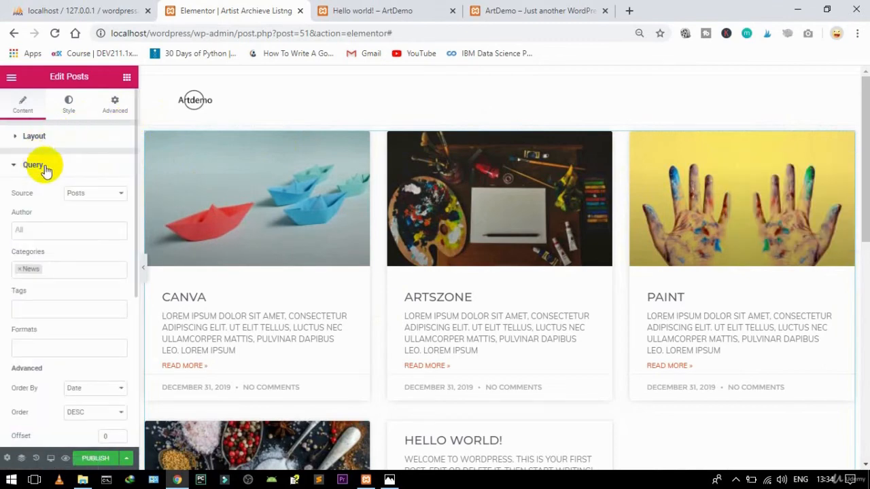
click(19, 269)
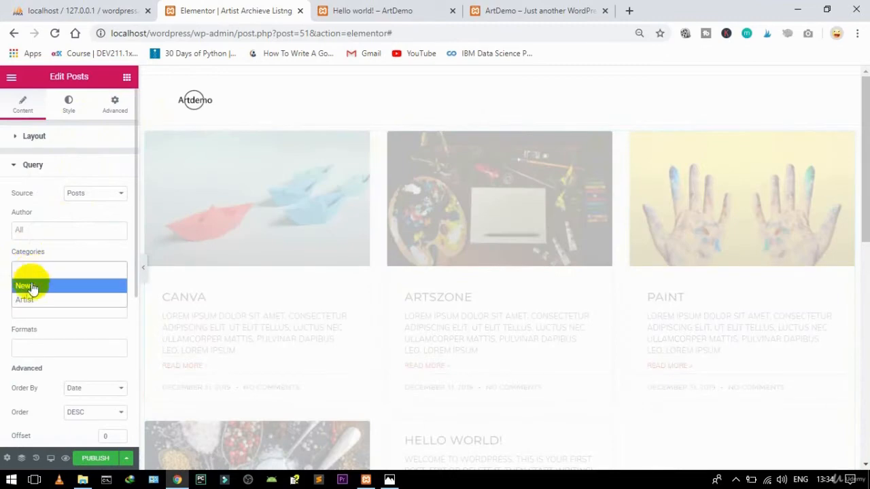
click(25, 300)
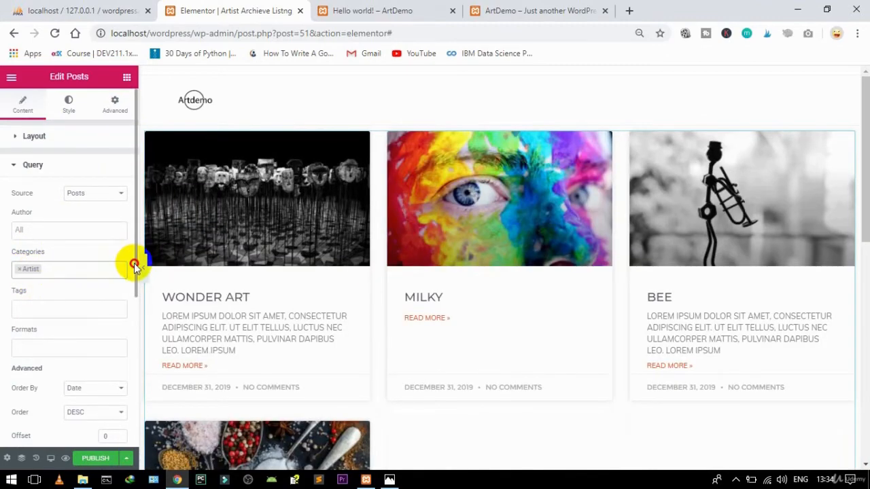
drag(135, 263, 136, 286)
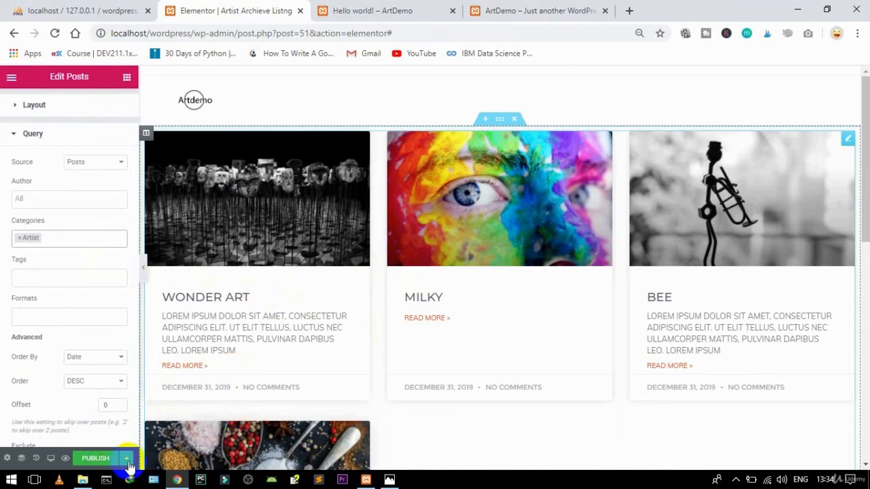
Step: Publish with an Include > Categories condition set to Artist and save it
click(98, 461)
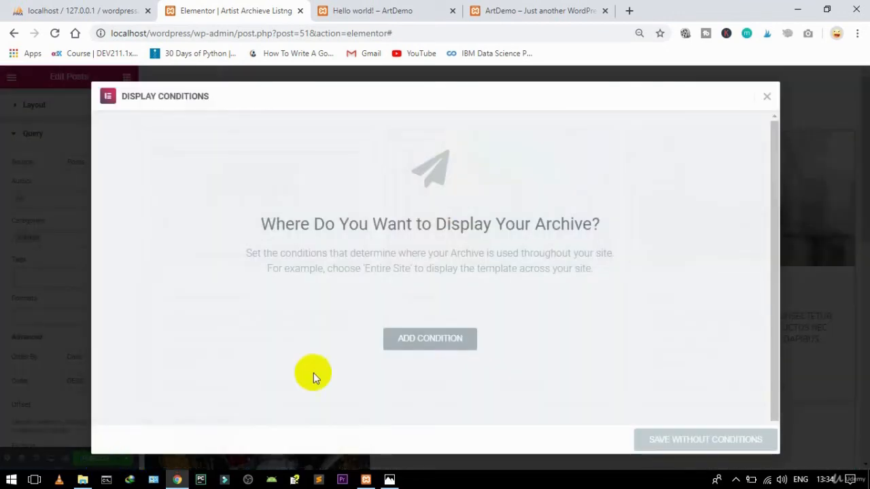
click(423, 340)
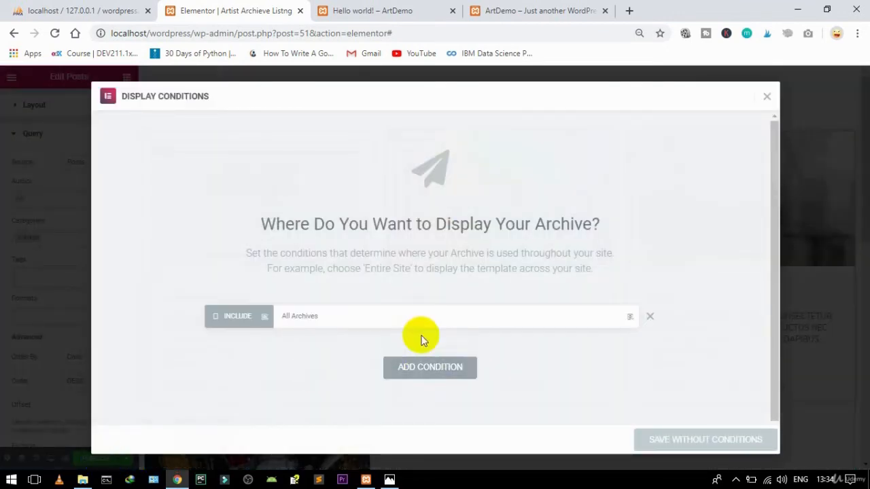
click(373, 318)
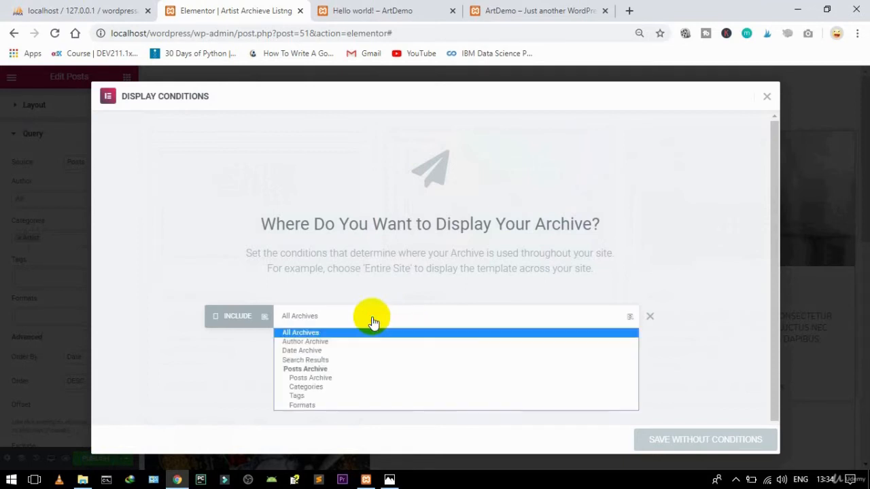
click(309, 387)
click(520, 315)
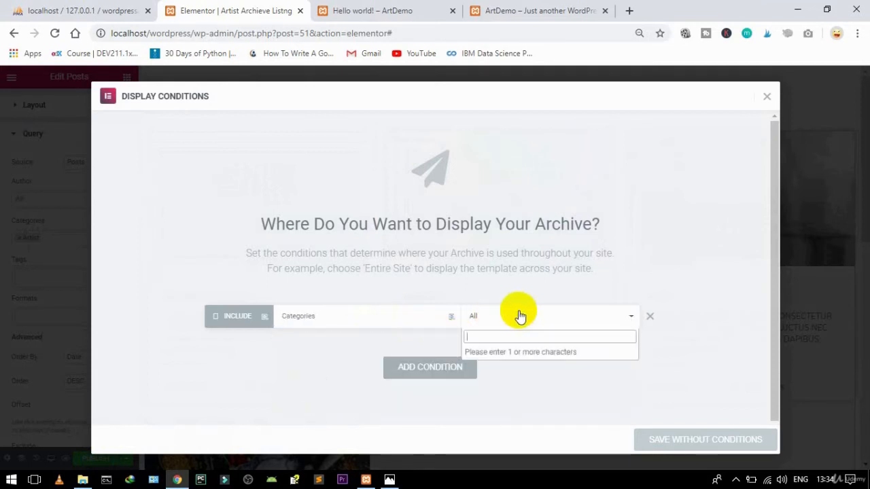
text(art)
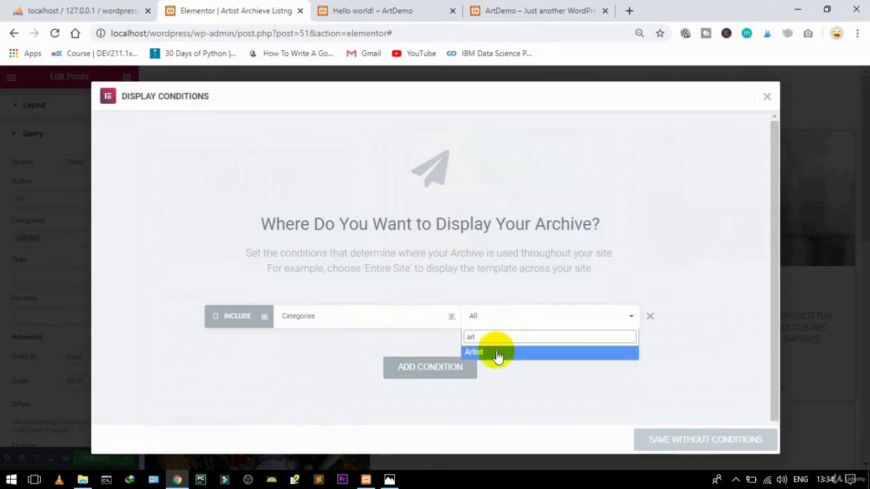
click(489, 351)
click(672, 440)
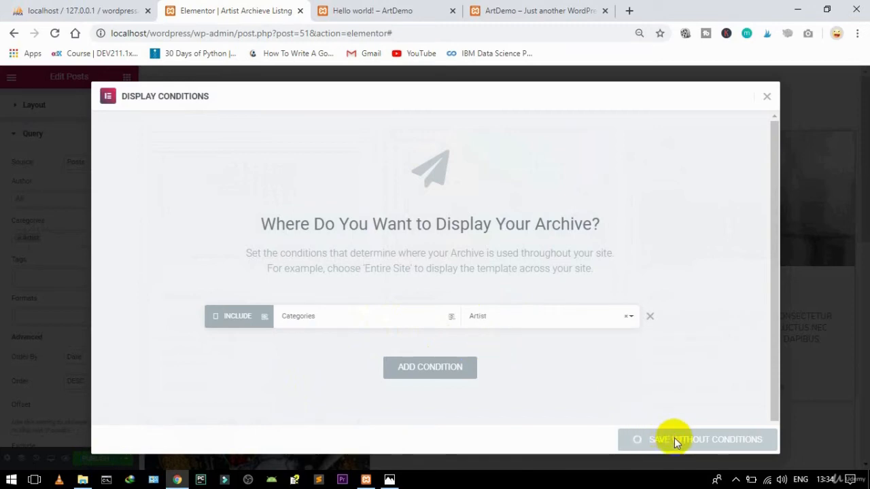
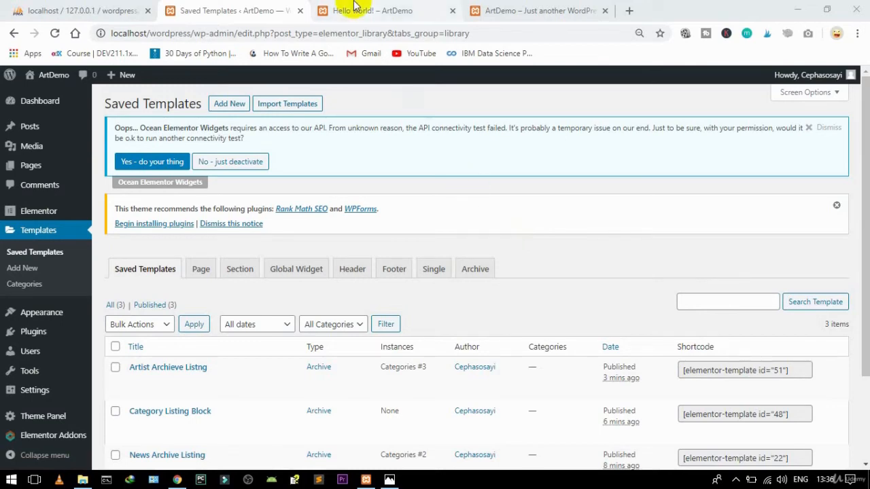
Step: Reload the Hello world post page, then go back to the saved templates list
click(376, 6)
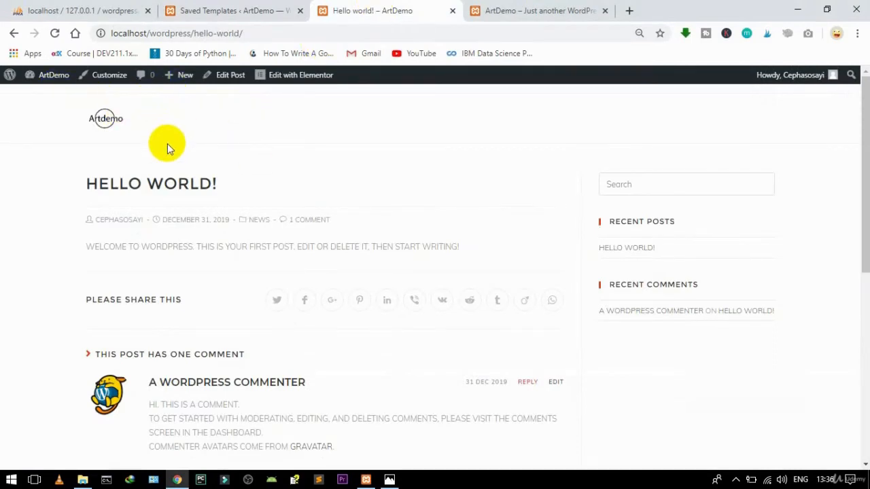
click(54, 34)
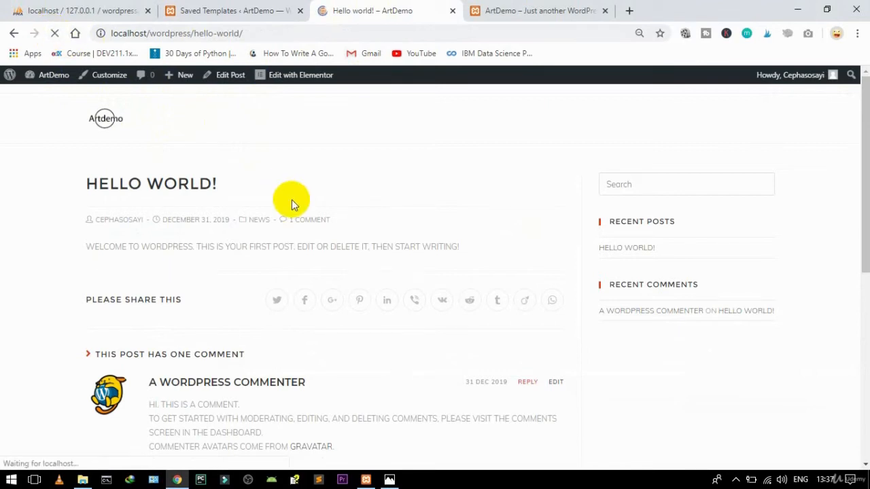
click(231, 11)
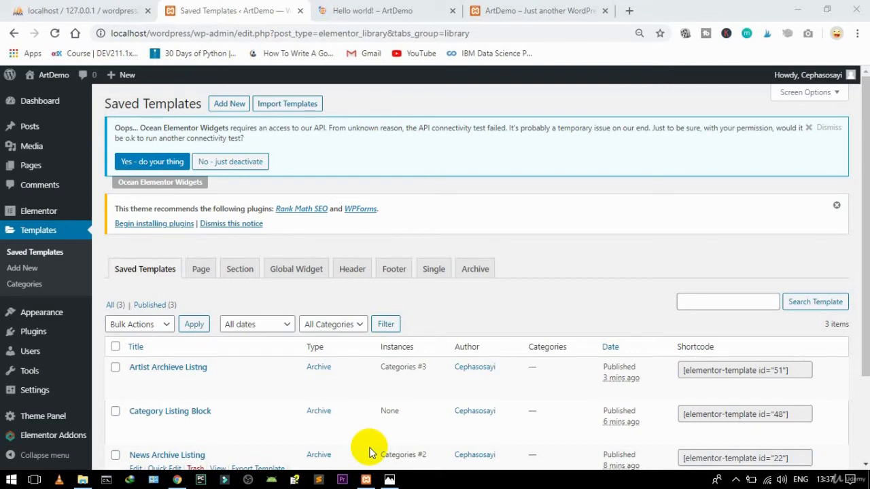
Step: In the Customizer's Menus panel, assign the Main menu to the MAIN theme location
mouse_move(47, 438)
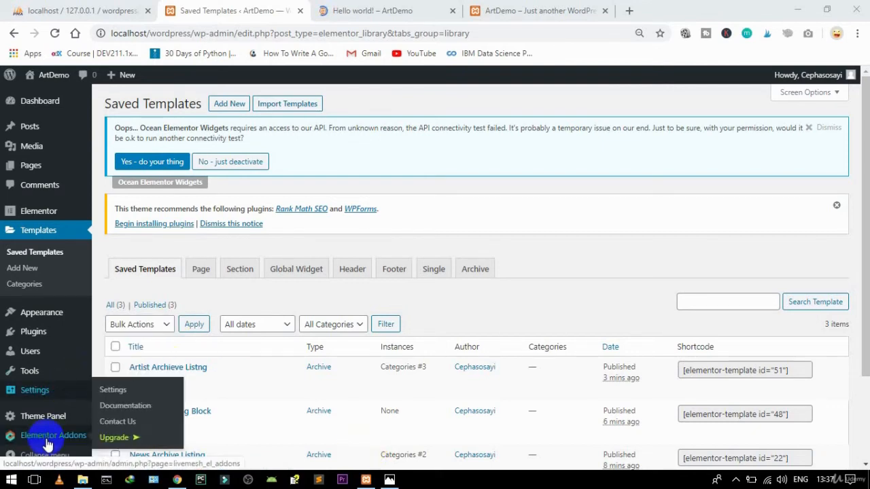
mouse_move(44, 314)
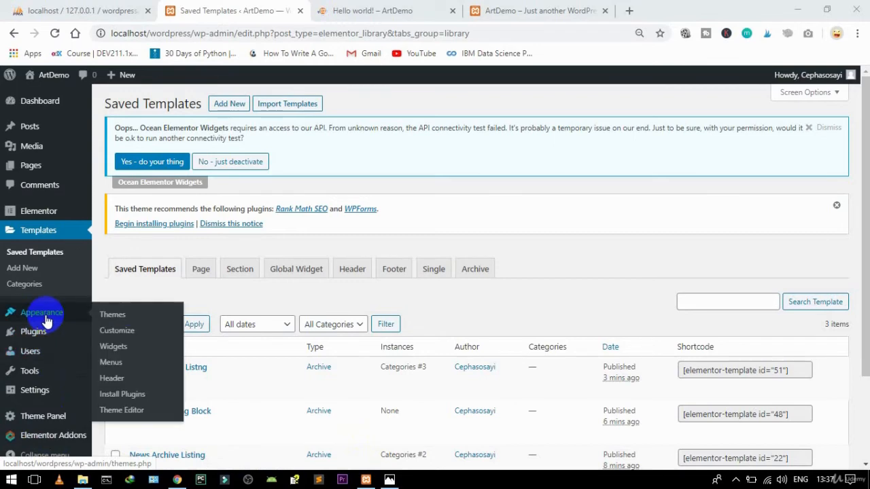
click(124, 332)
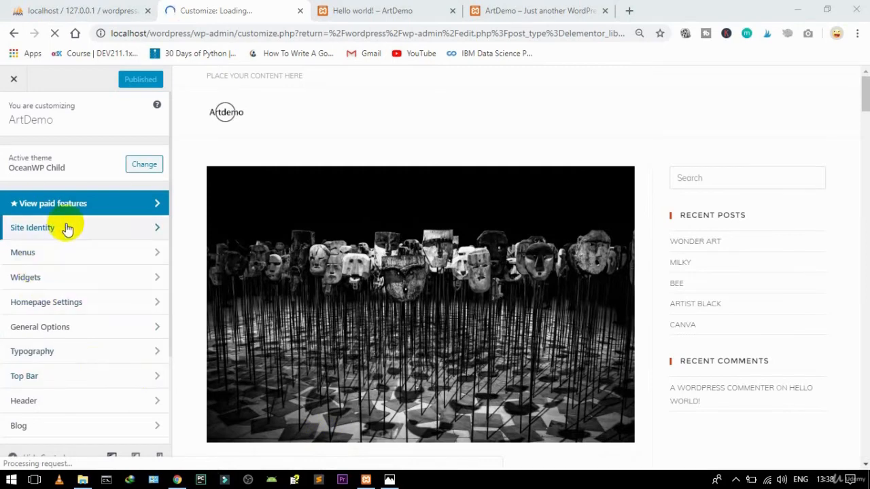
click(97, 259)
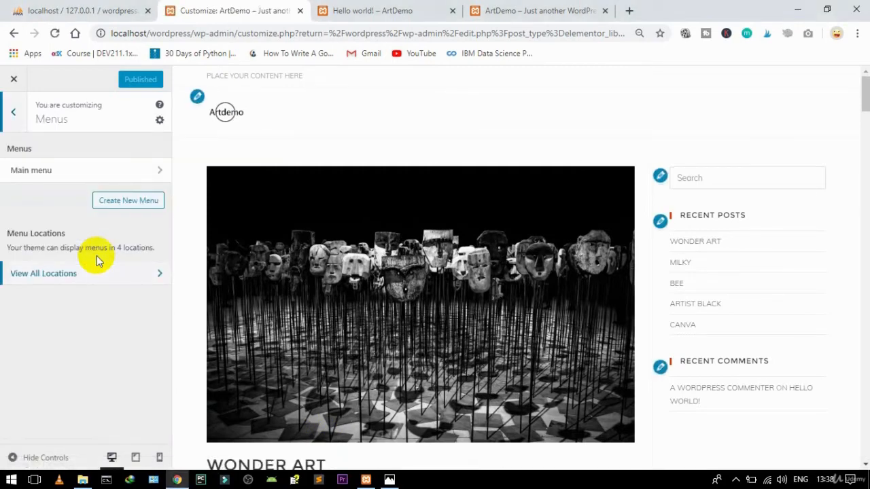
click(113, 170)
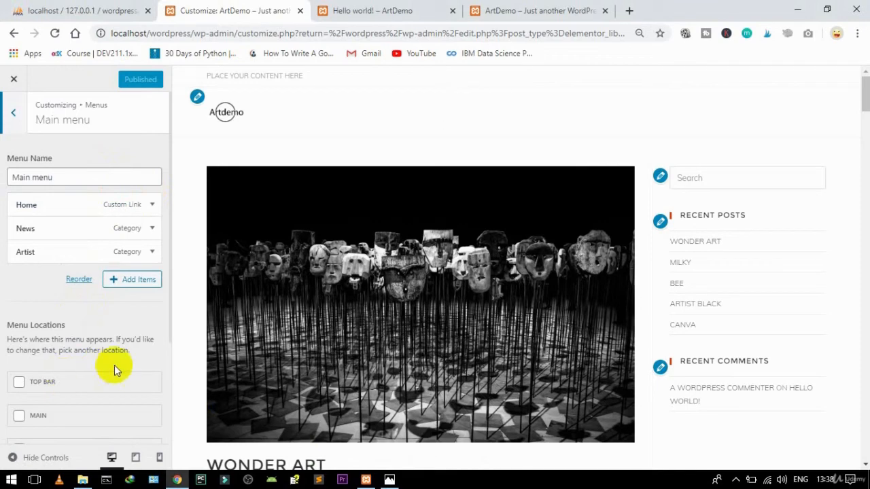
click(19, 416)
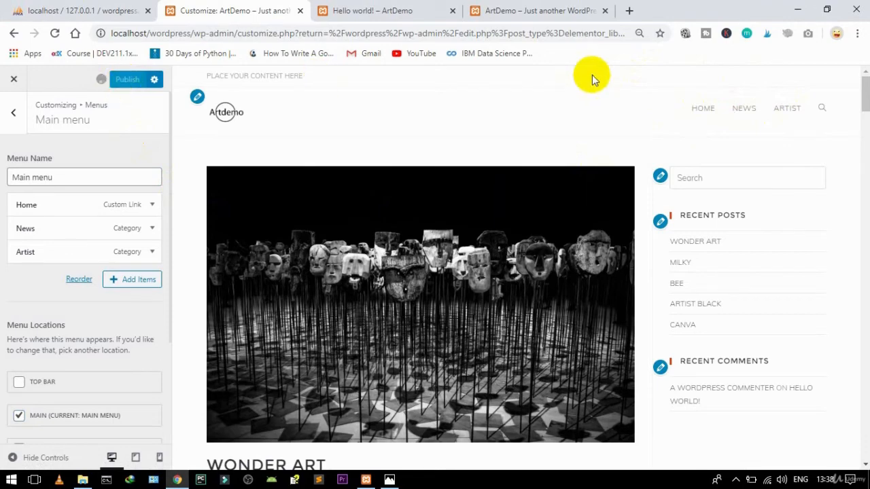
mouse_move(860, 105)
mouse_down()
mouse_move(865, 215)
mouse_move(835, 437)
mouse_move(808, 363)
mouse_up()
click(528, 10)
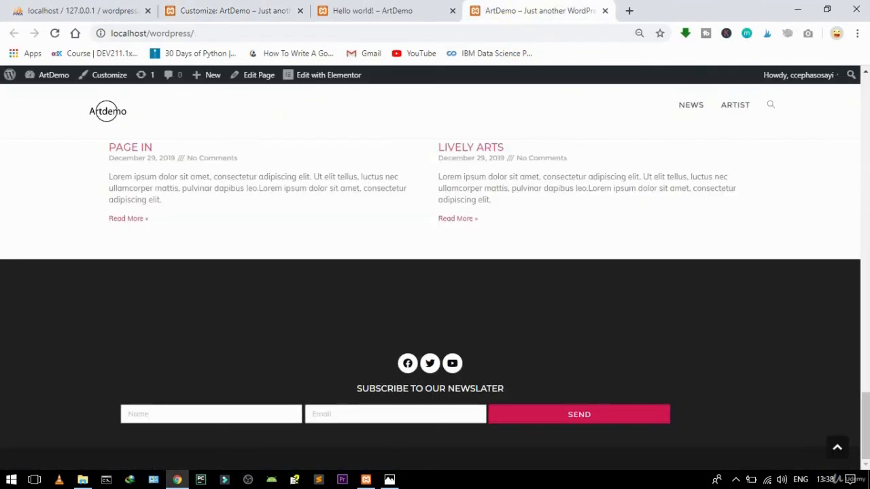
Step: Return to the Customizer and close it to get back to the WordPress admin
mouse_move(850, 401)
mouse_down()
mouse_move(850, 340)
mouse_move(792, 111)
mouse_move(811, 77)
mouse_up()
click(374, 7)
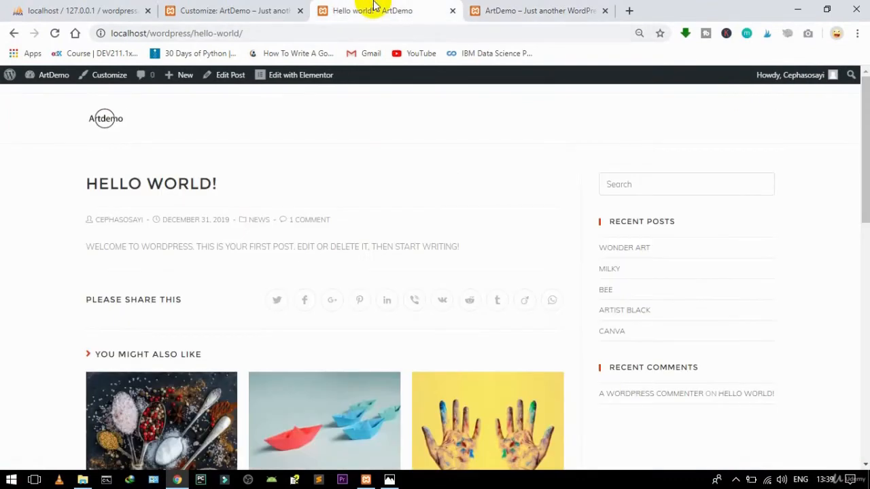
click(252, 8)
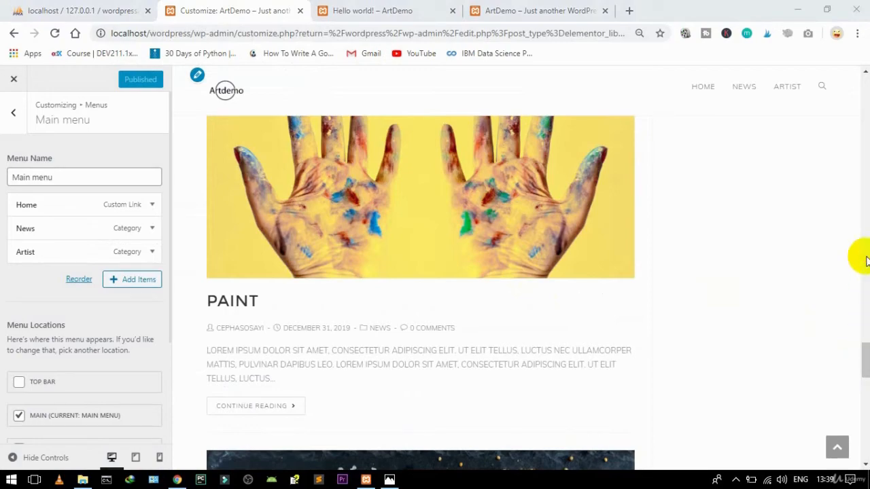
scroll(866, 261, up, 3)
drag(866, 262, 862, 111)
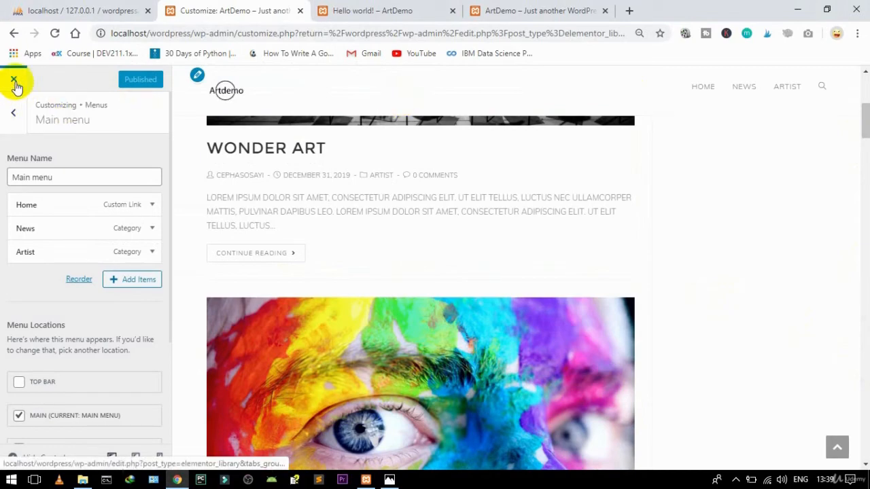
click(15, 81)
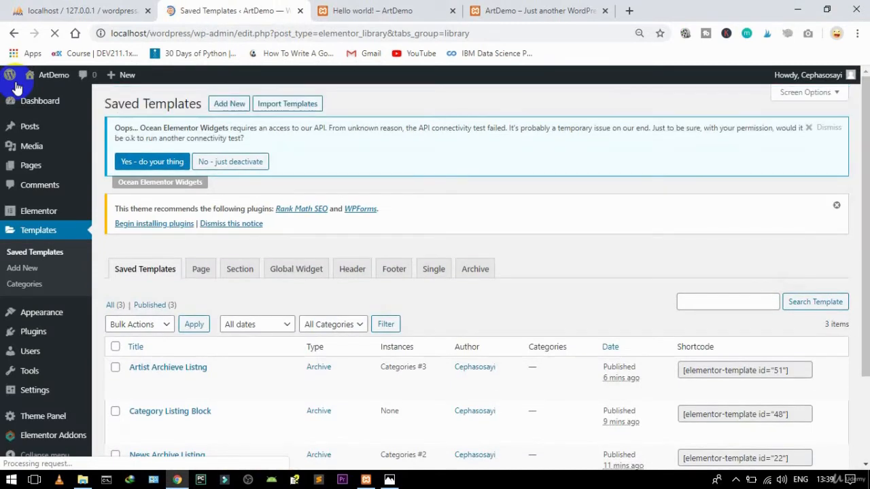
Step: Open the ArtDemo site home page in a new tab and view it
mouse_move(42, 75)
right_click(48, 96)
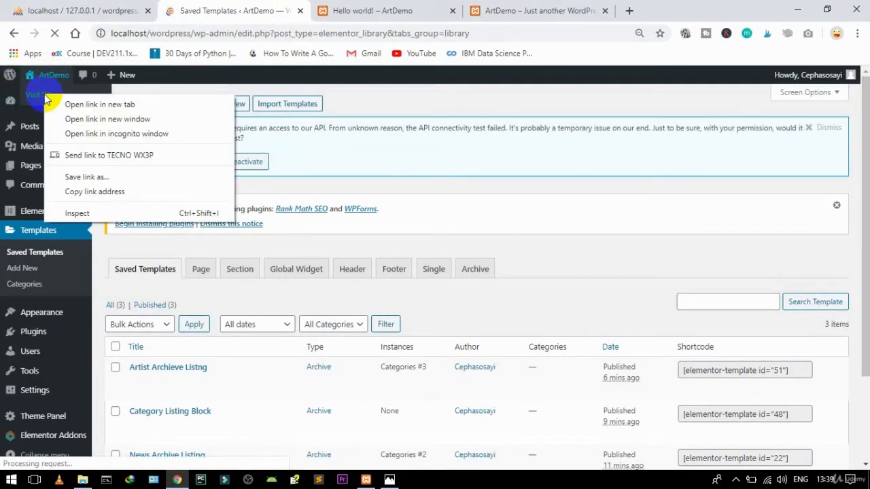
click(54, 103)
click(338, 8)
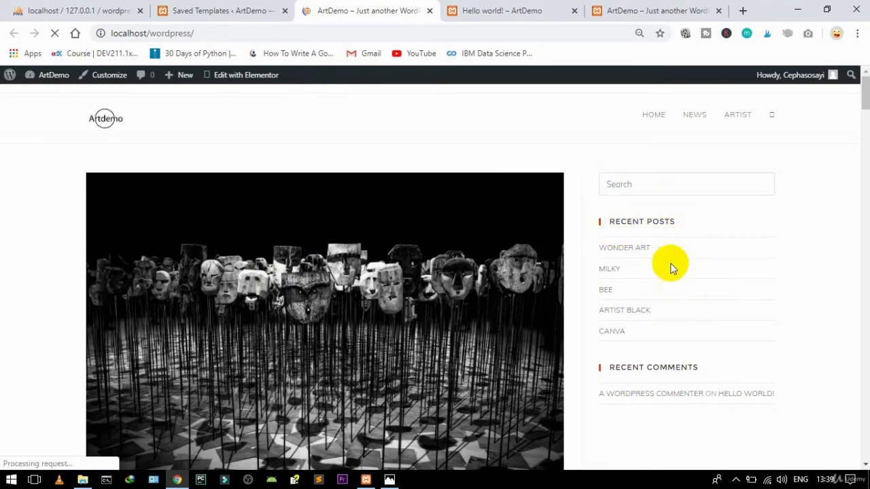
Step: Visit the News category page, then the Artist category page, from the header menu
drag(862, 97, 852, 80)
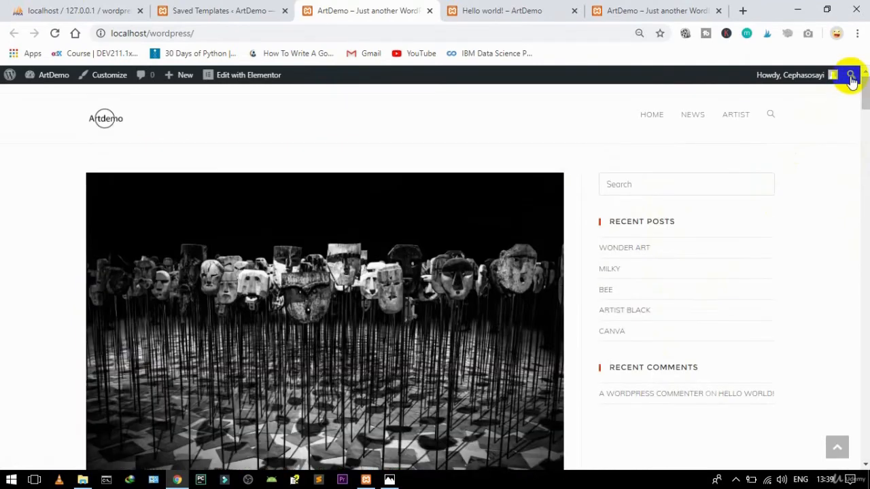
click(689, 117)
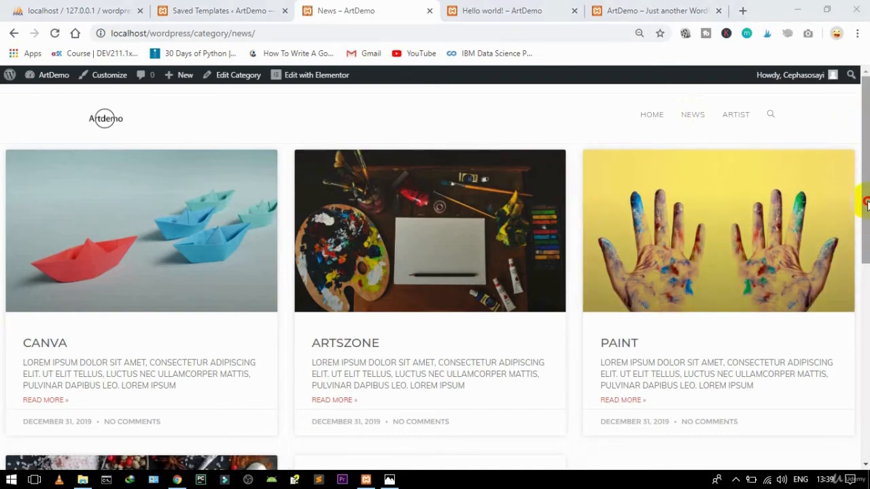
drag(866, 203, 854, 129)
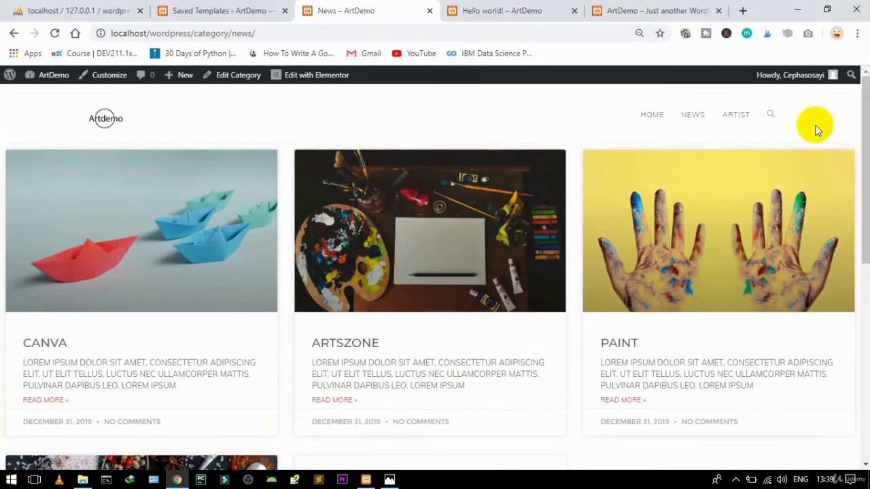
click(731, 113)
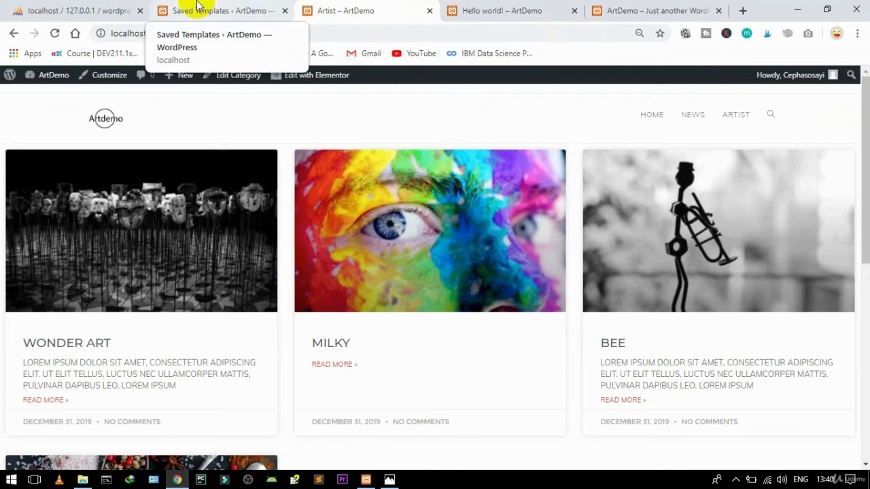
Step: From the Artist category page, open the full Wonder Art post
click(198, 6)
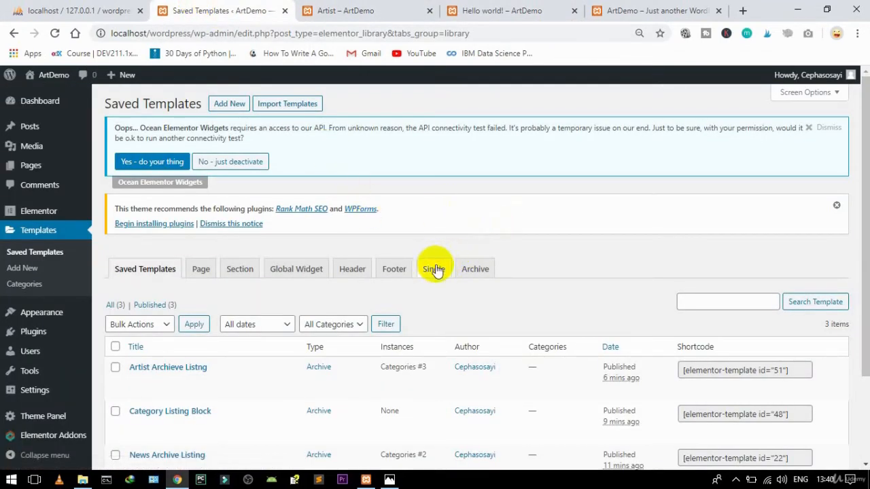
click(499, 7)
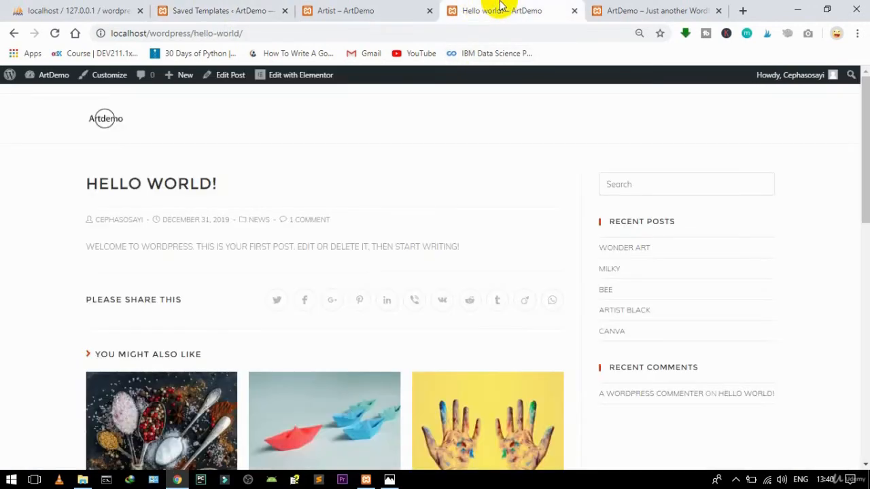
click(626, 8)
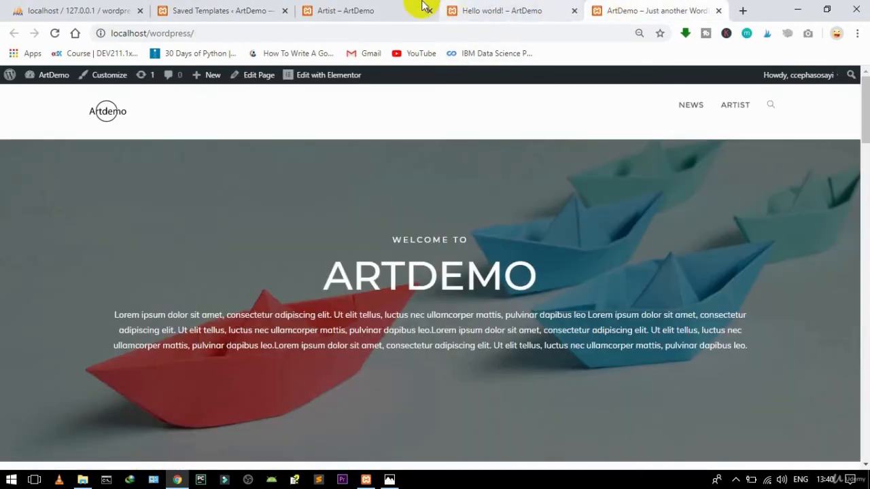
click(415, 9)
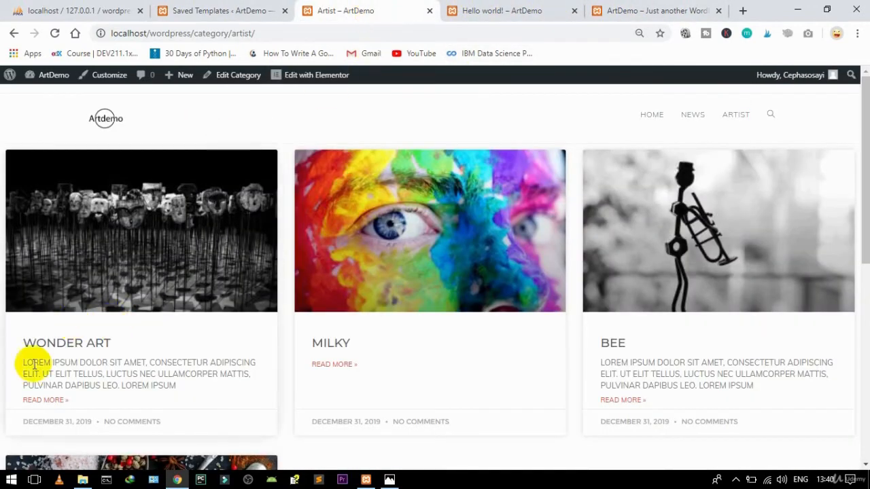
click(46, 404)
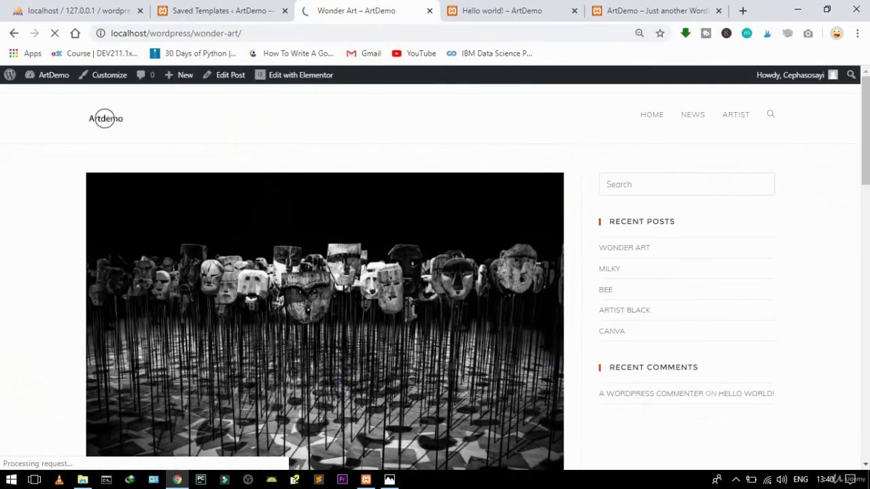
drag(865, 129, 804, 74)
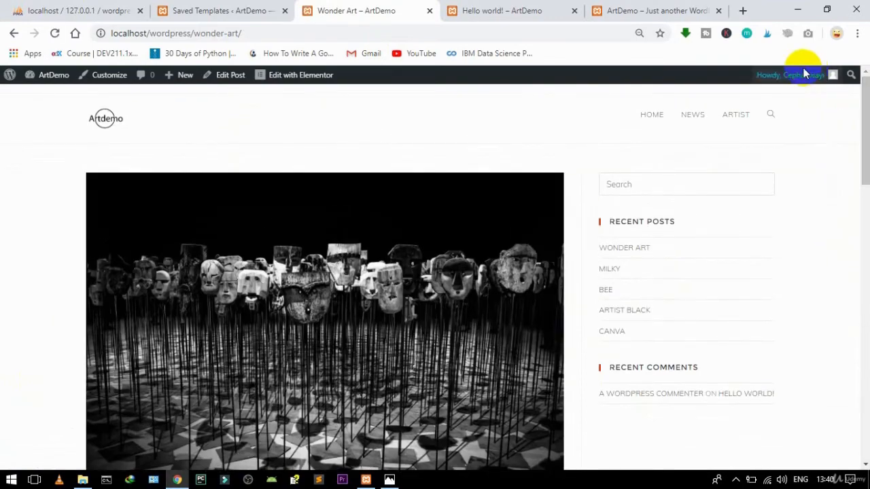
Step: Return to Saved Templates and filter the list to Single templates
click(502, 7)
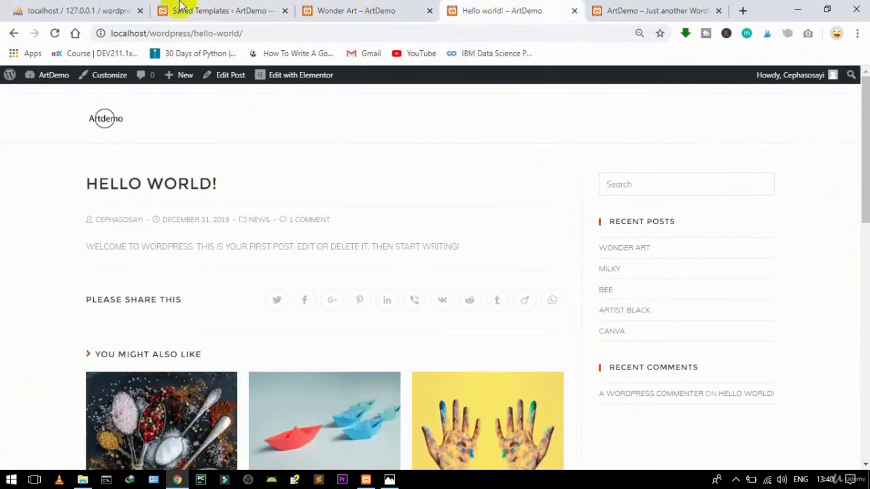
click(216, 8)
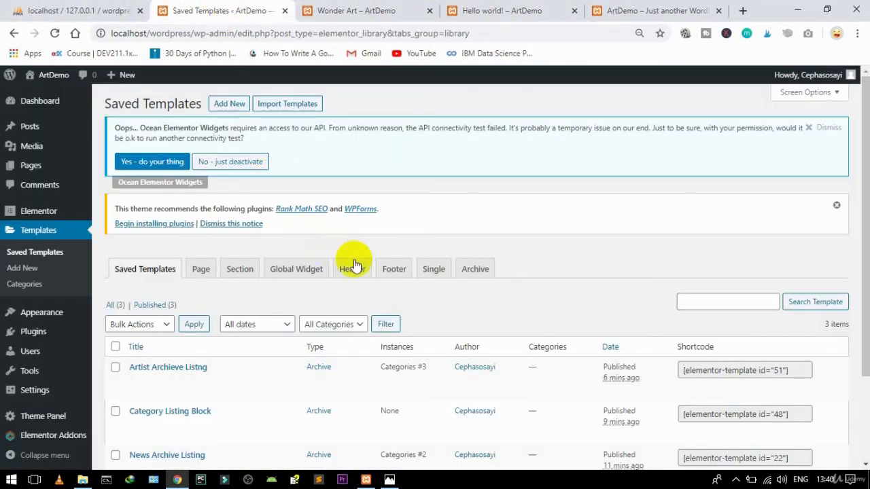
click(427, 270)
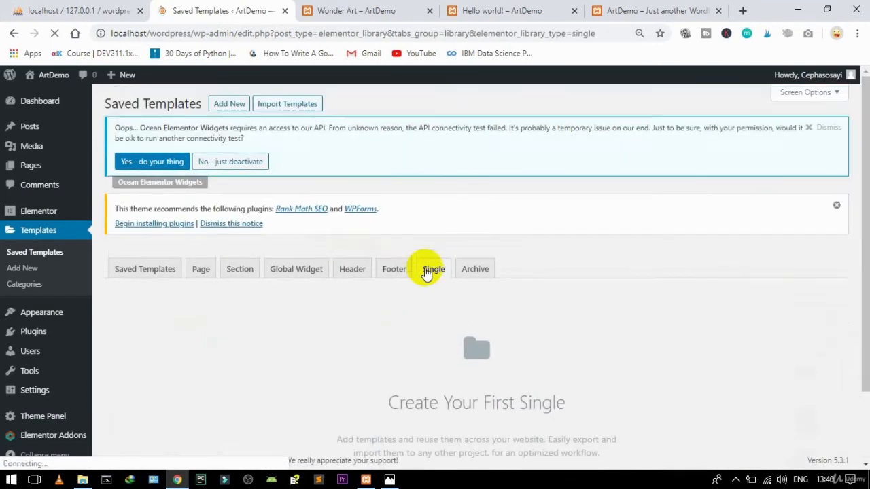
Step: Create a new Single template for the Page post type named 'Post Template'
click(231, 105)
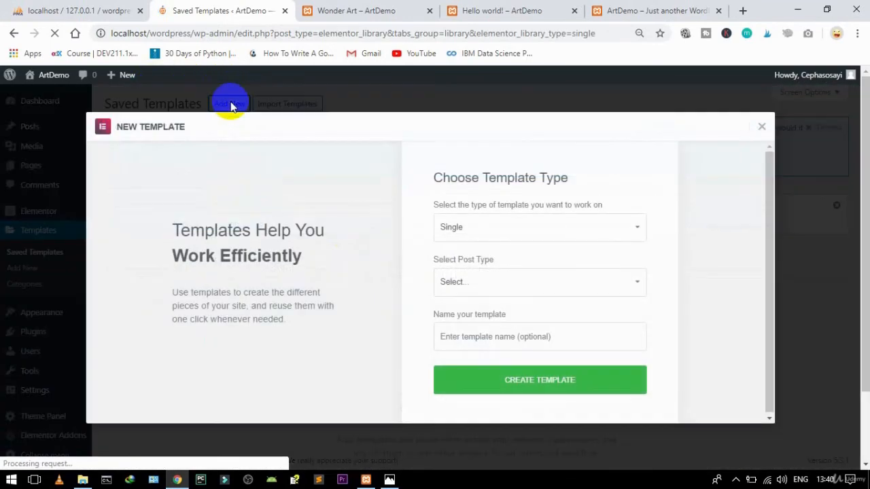
click(476, 282)
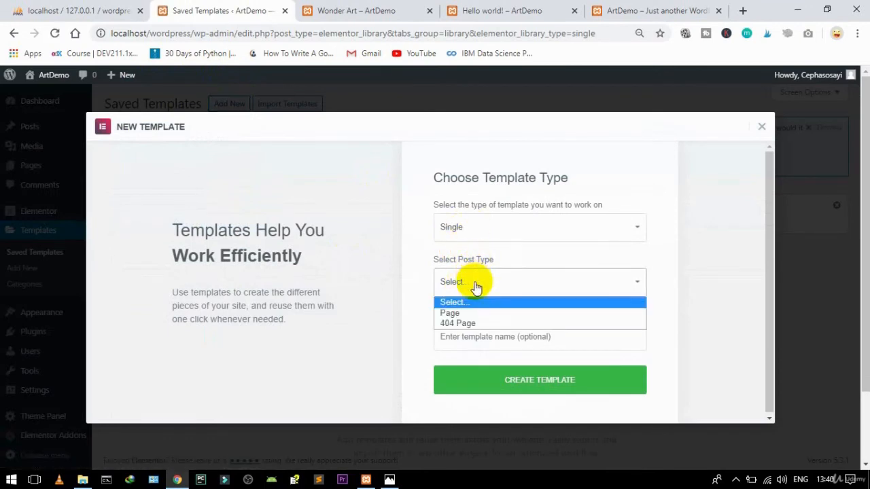
click(452, 312)
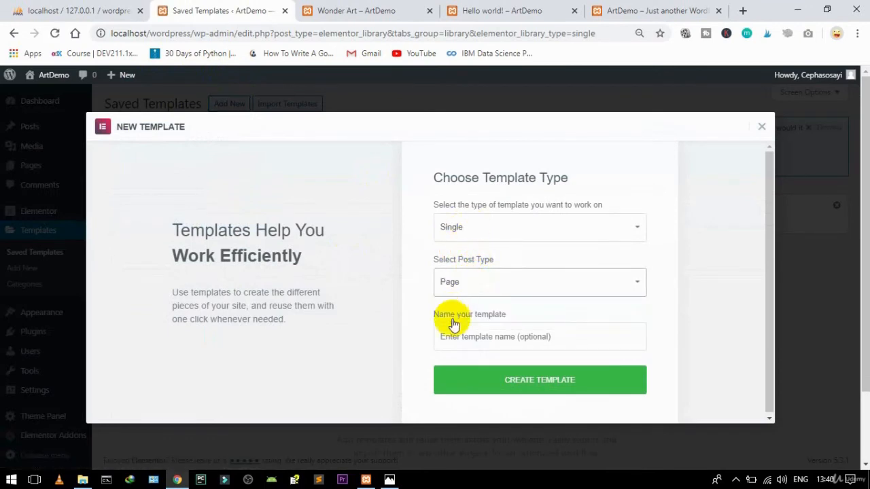
click(452, 337)
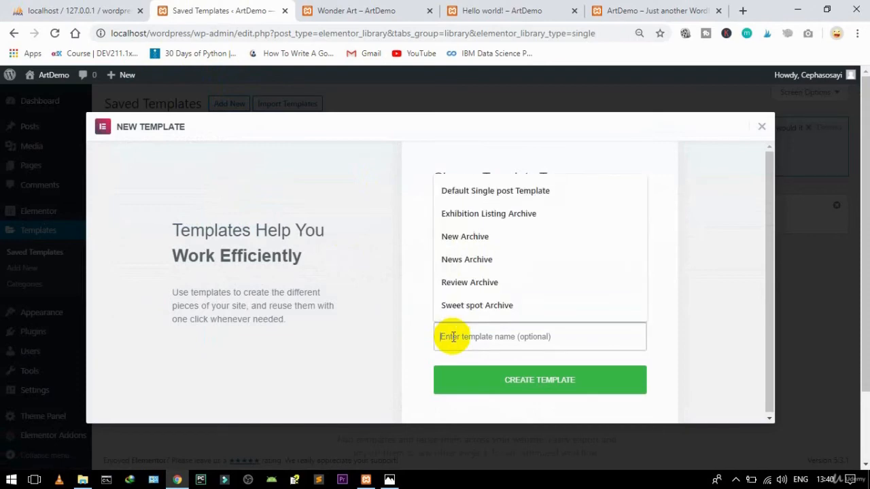
text(Post Template)
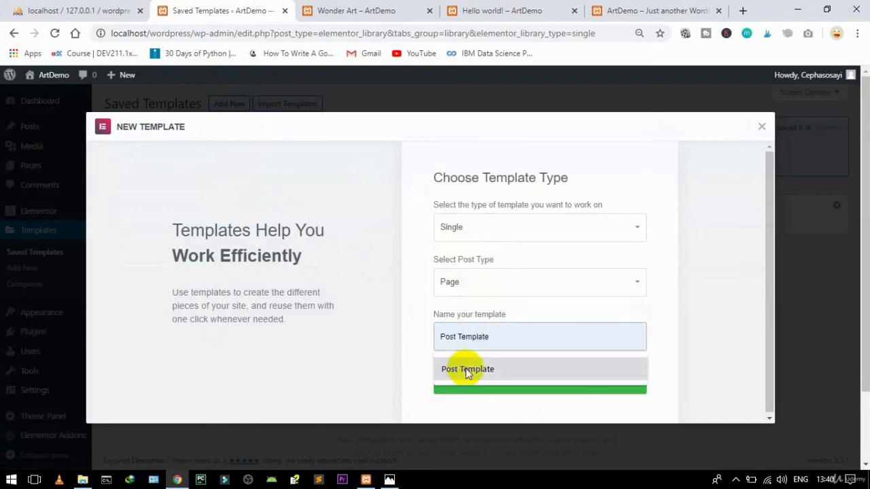
click(467, 369)
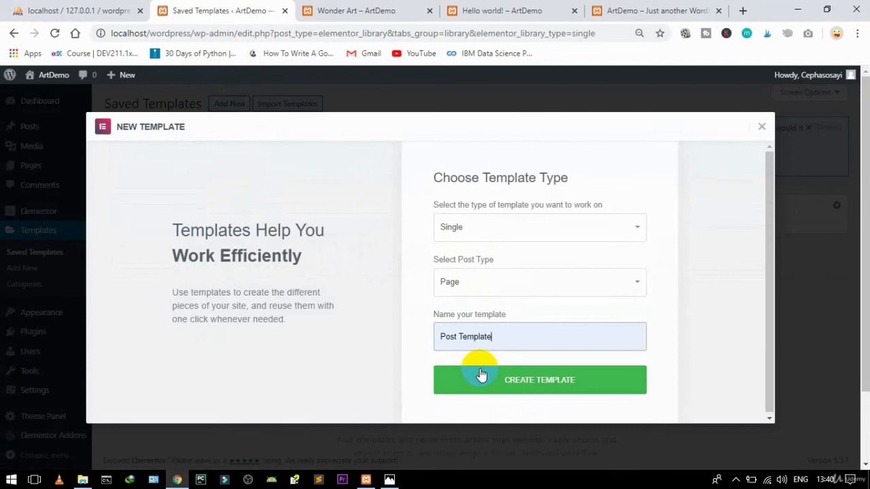
click(520, 387)
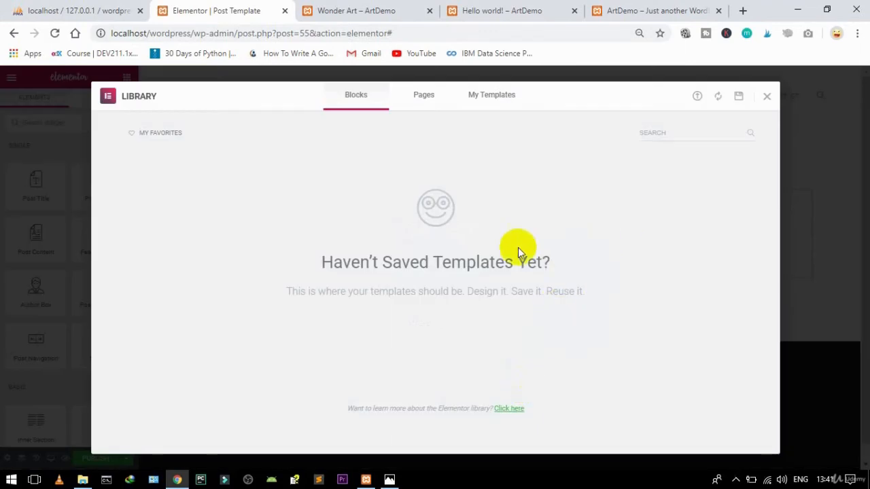
Step: Dismiss the library, remove the empty section, and add a stretched, full-width one-column section
click(768, 97)
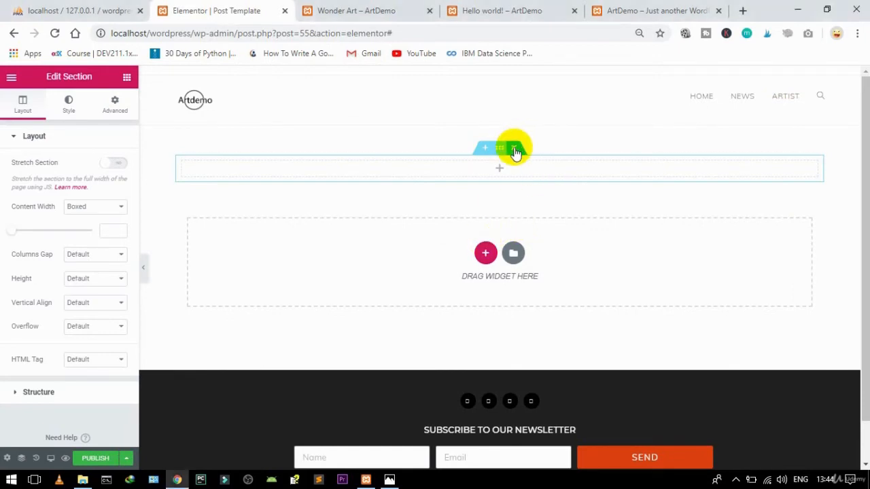
click(515, 150)
click(485, 224)
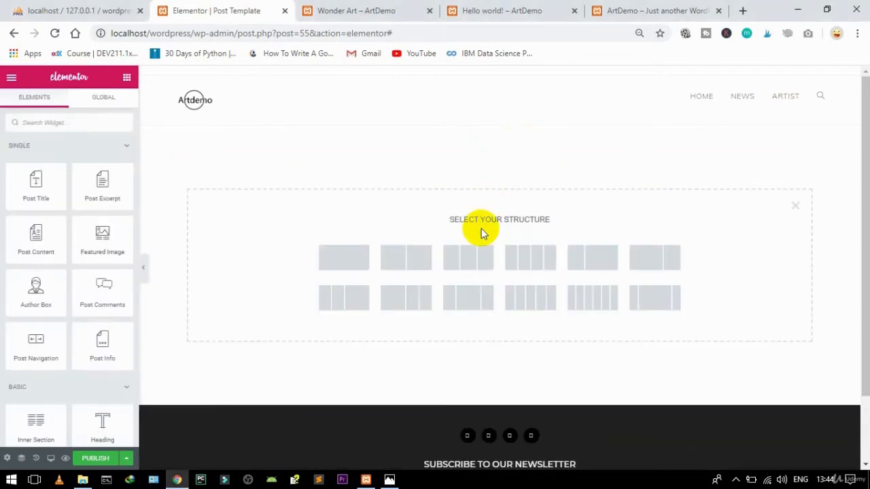
click(343, 266)
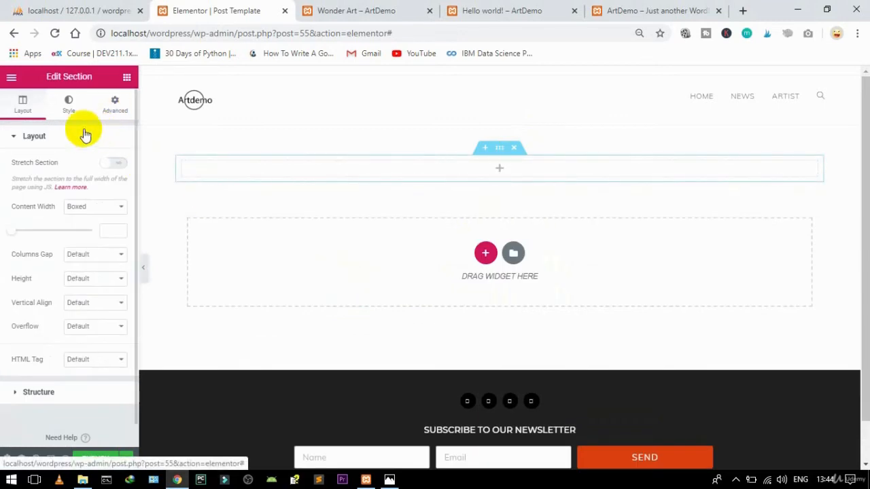
click(116, 164)
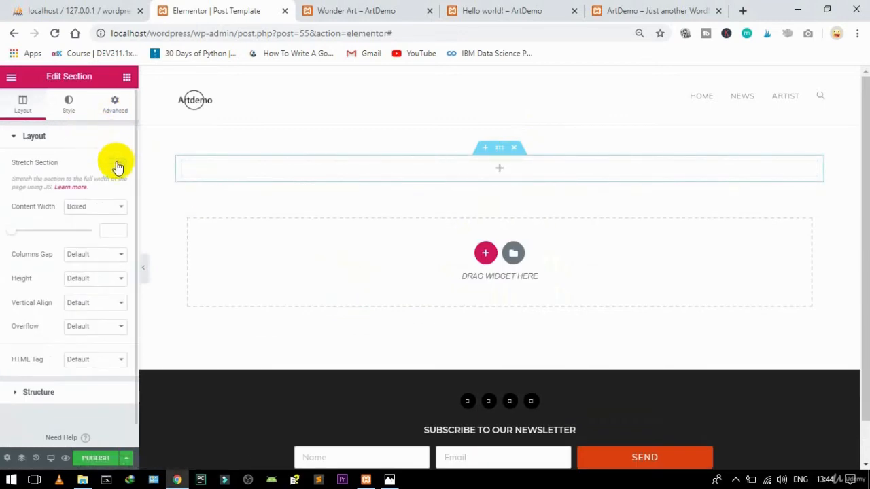
click(106, 208)
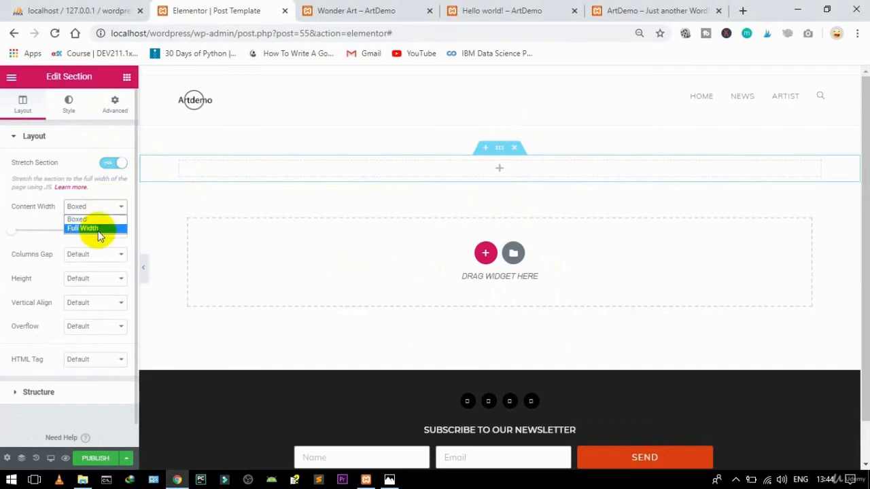
click(93, 229)
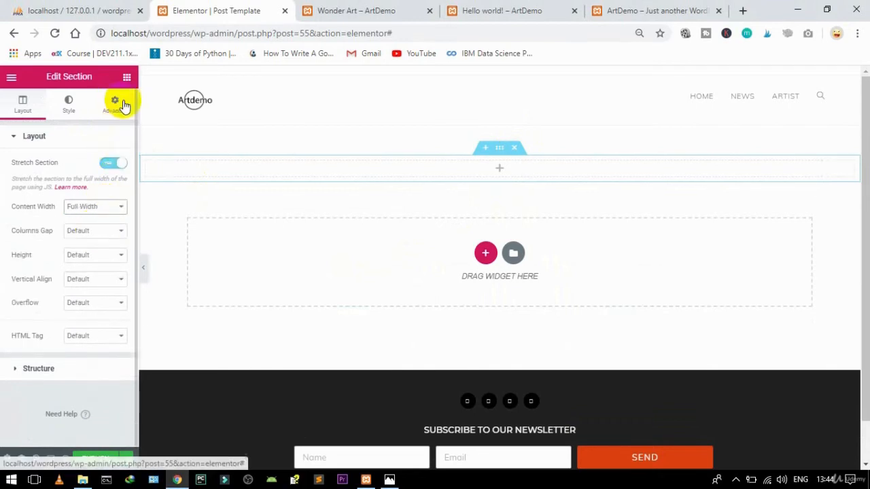
Step: Give the section a Featured Image background: Center Center, Fixed, No-repeat, Cover
click(68, 106)
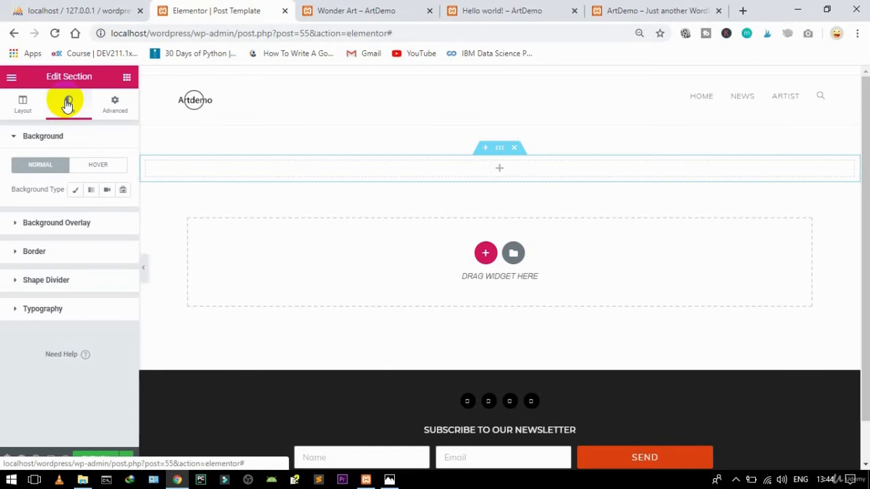
click(74, 189)
click(107, 237)
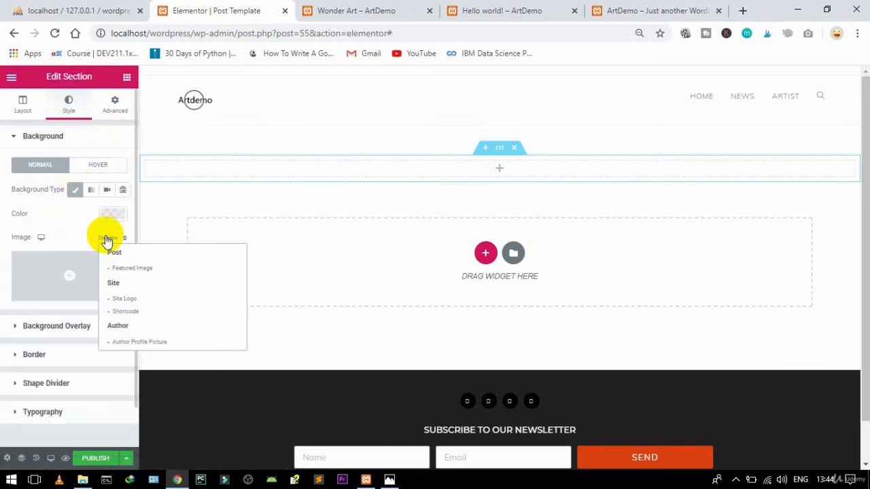
click(120, 270)
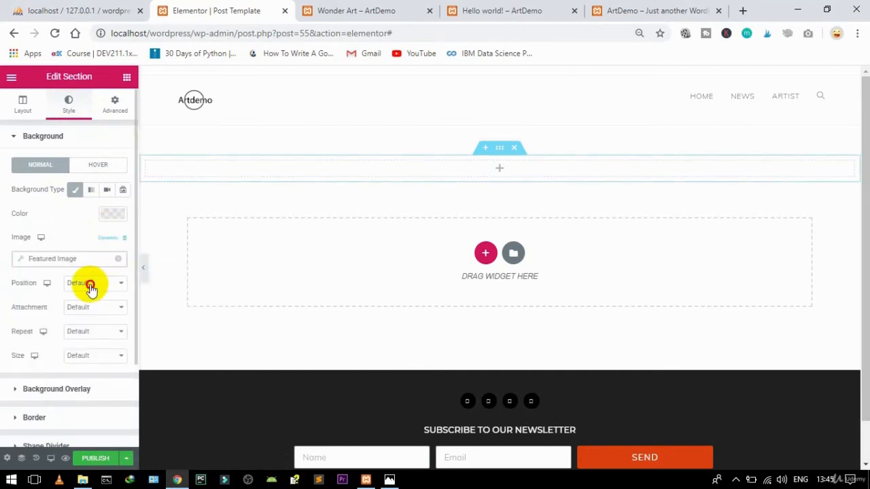
click(90, 284)
click(89, 304)
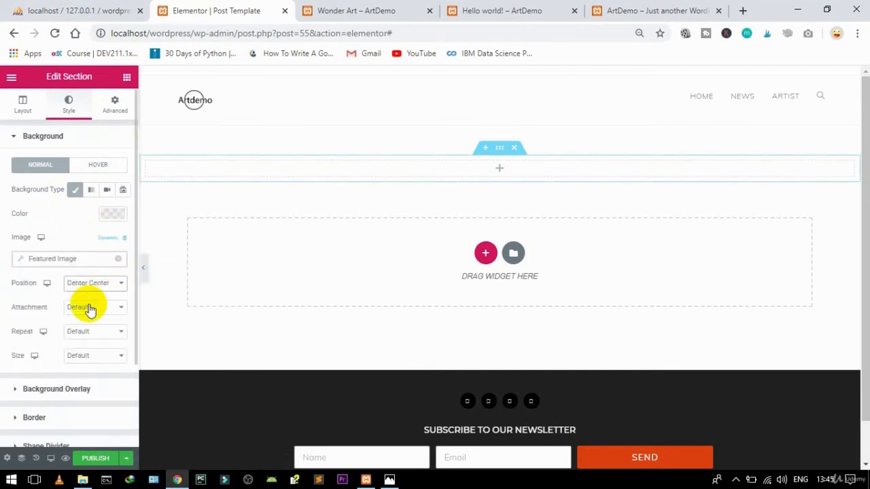
click(89, 310)
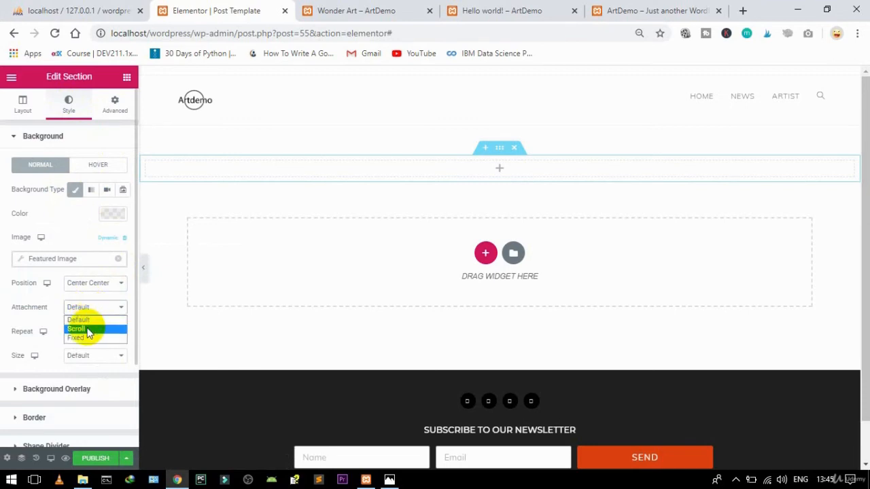
click(77, 339)
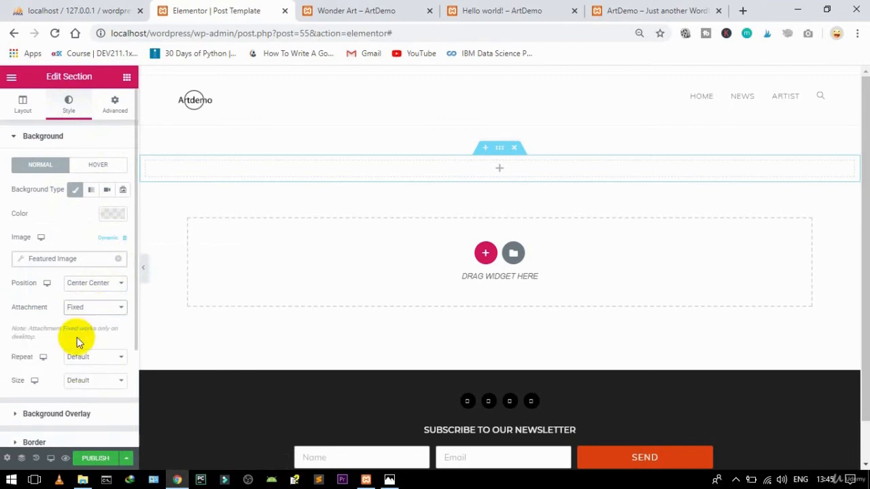
click(80, 357)
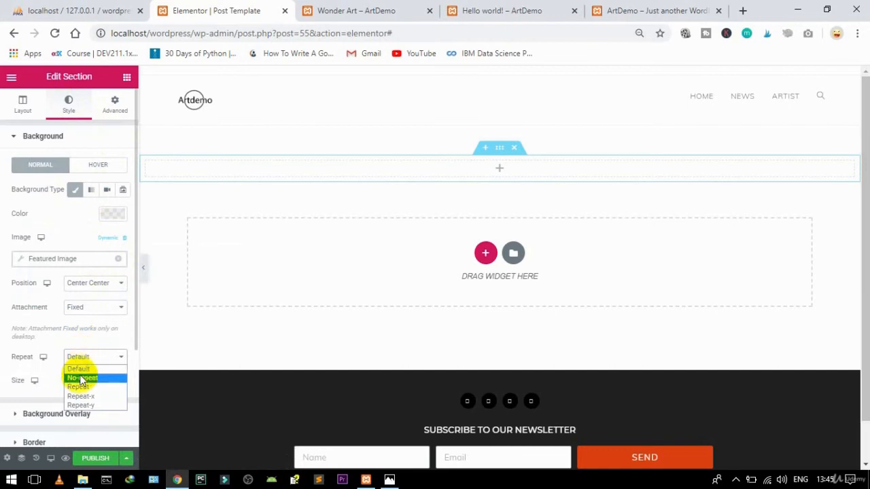
click(80, 377)
click(81, 382)
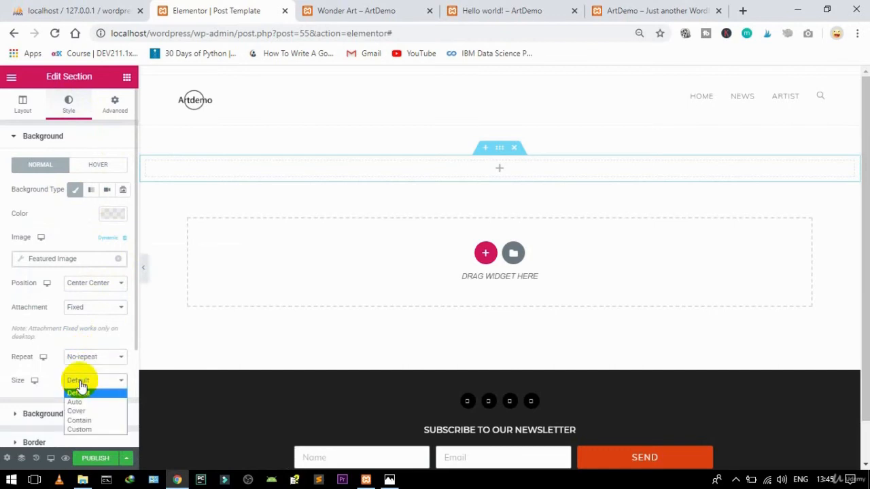
click(76, 411)
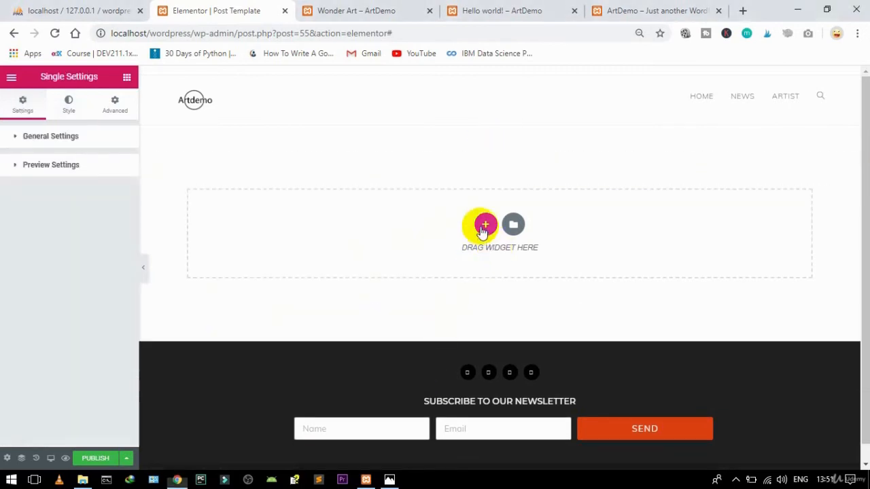
Step: Add another single-column section, stretched with full-width content
click(485, 225)
click(352, 262)
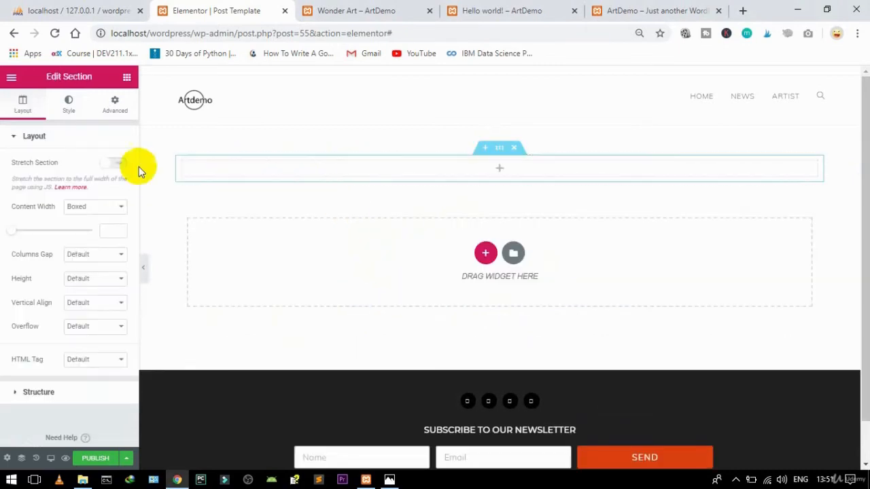
click(117, 163)
click(100, 207)
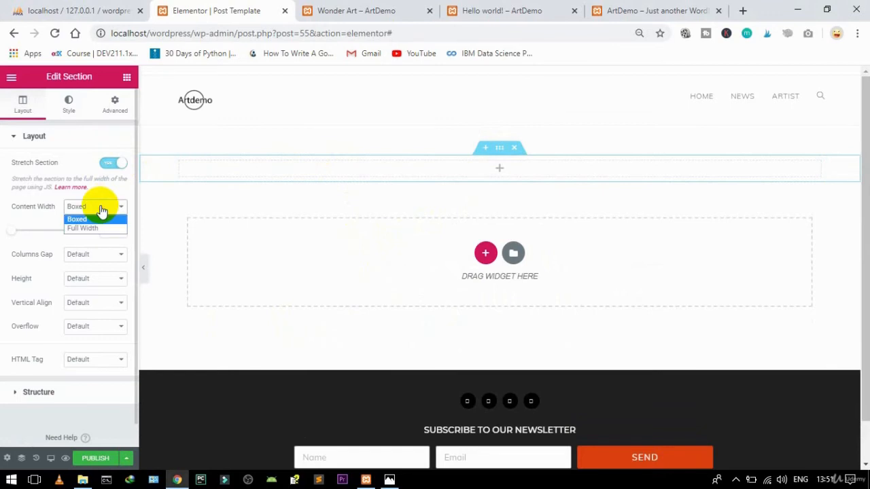
click(91, 229)
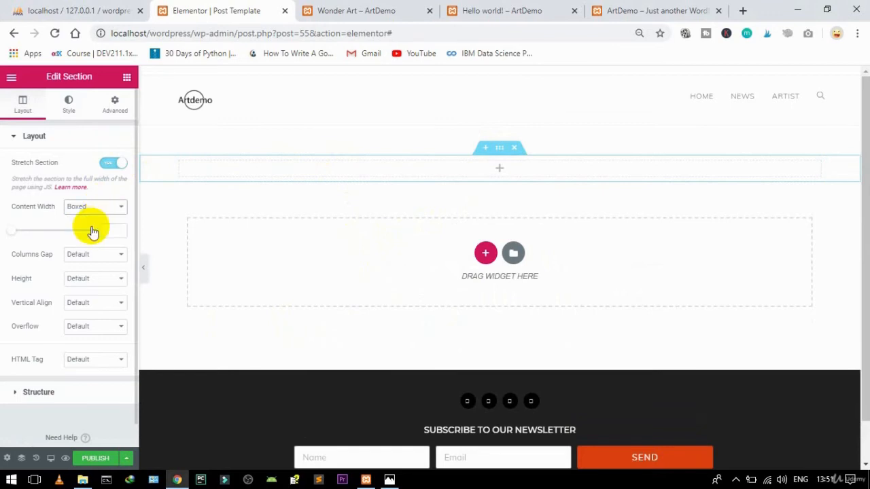
Step: Set its classic background to the dynamic Featured Image, Center Center, Fixed, No-repeat, Cover
click(70, 105)
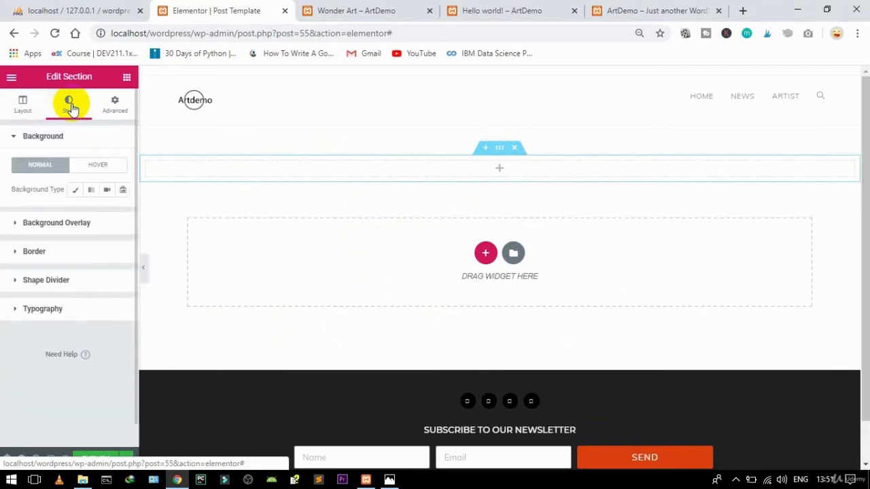
click(75, 189)
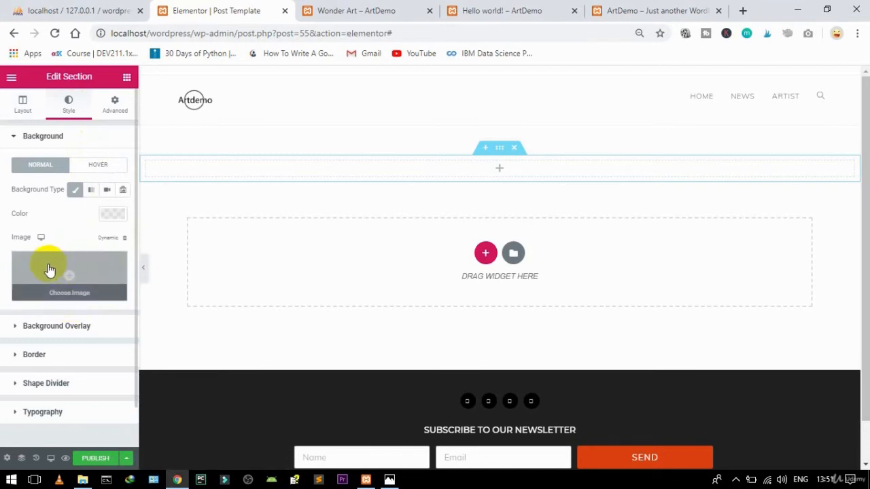
click(107, 239)
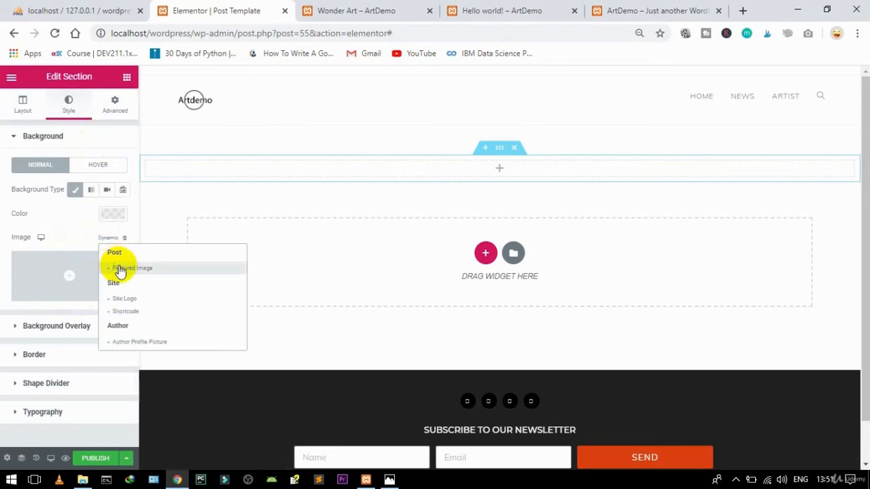
click(119, 269)
click(102, 284)
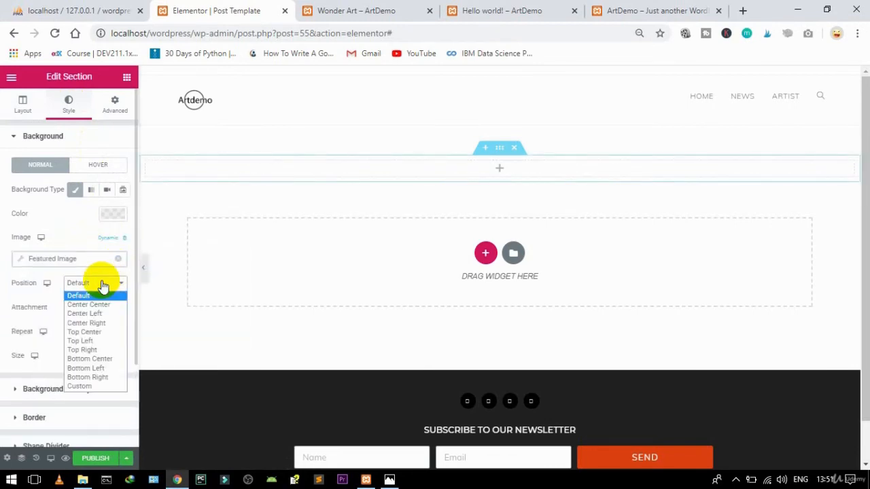
click(92, 305)
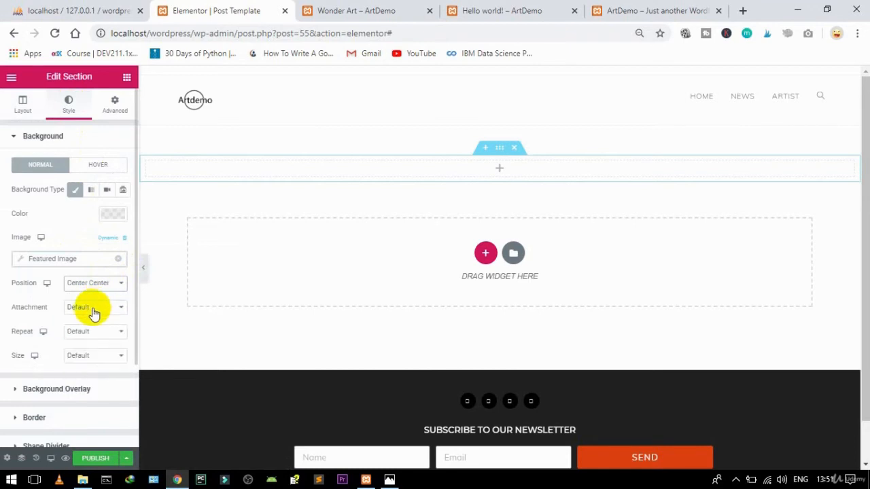
click(92, 309)
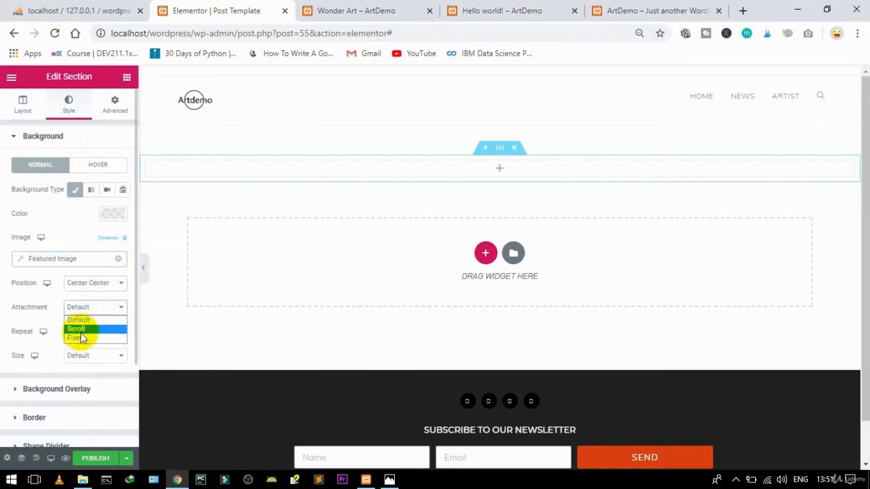
click(77, 339)
click(78, 356)
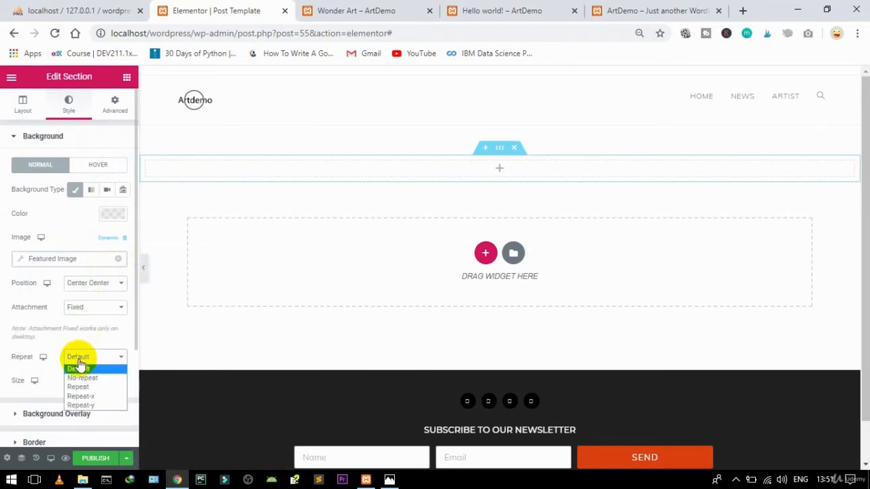
click(80, 378)
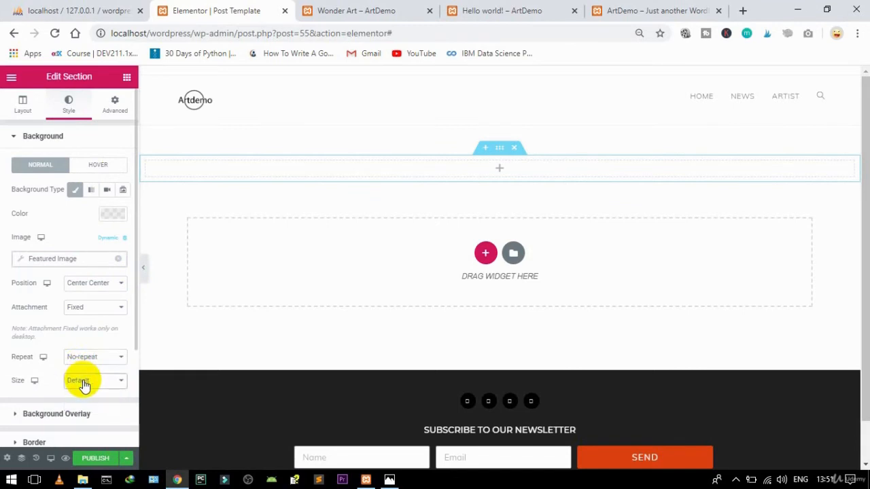
click(81, 381)
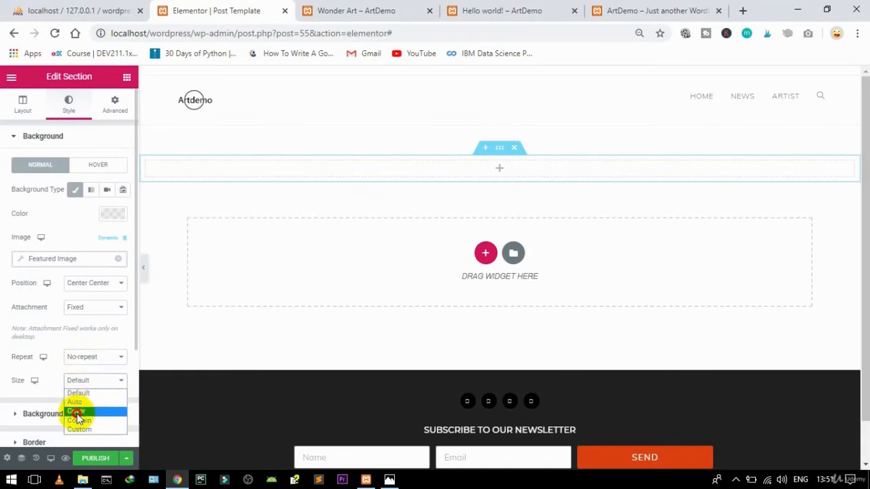
click(77, 412)
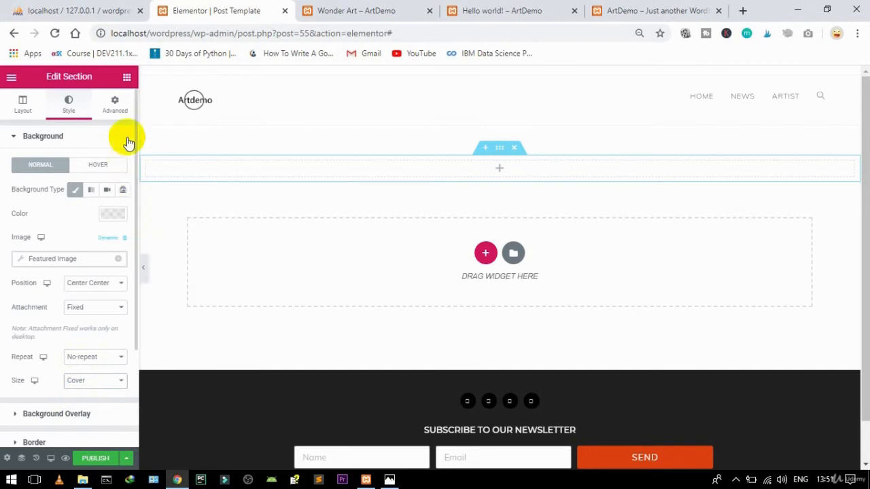
Step: Search the widgets for 'spacer' and drop a Spacer into the empty section
click(127, 81)
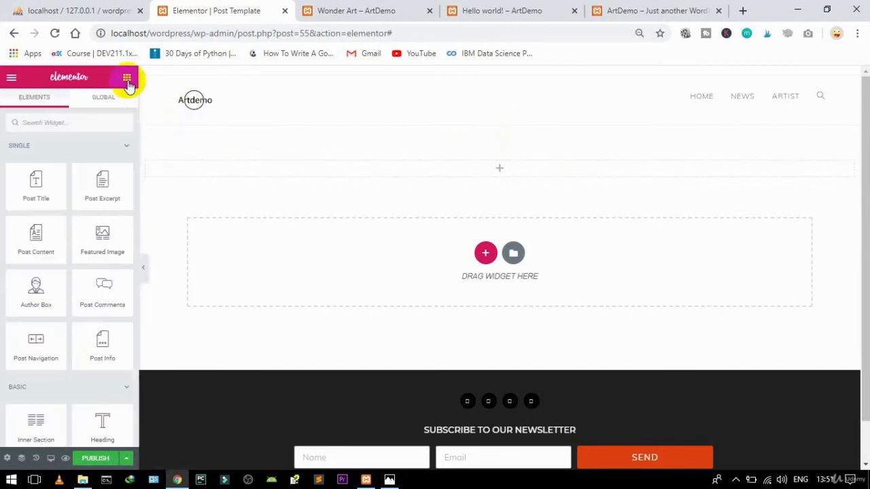
click(71, 128)
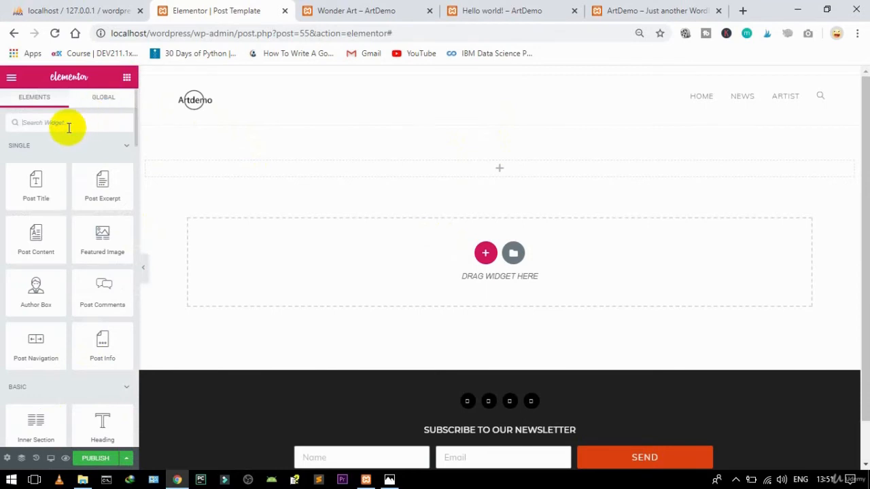
text(spac)
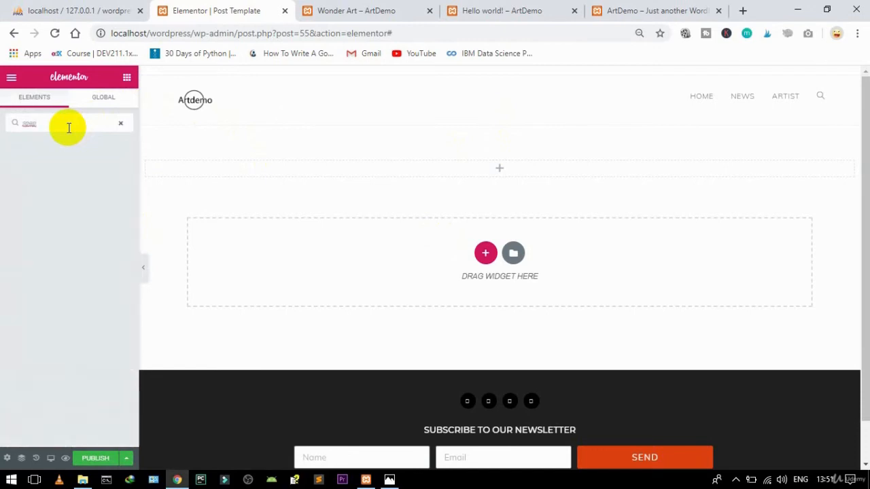
key(BackSpace)
key(BackSpace)
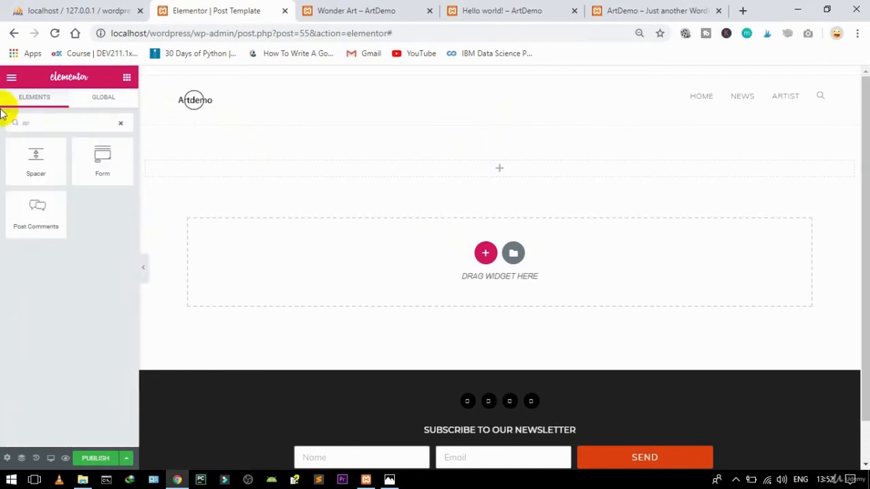
drag(17, 161, 454, 175)
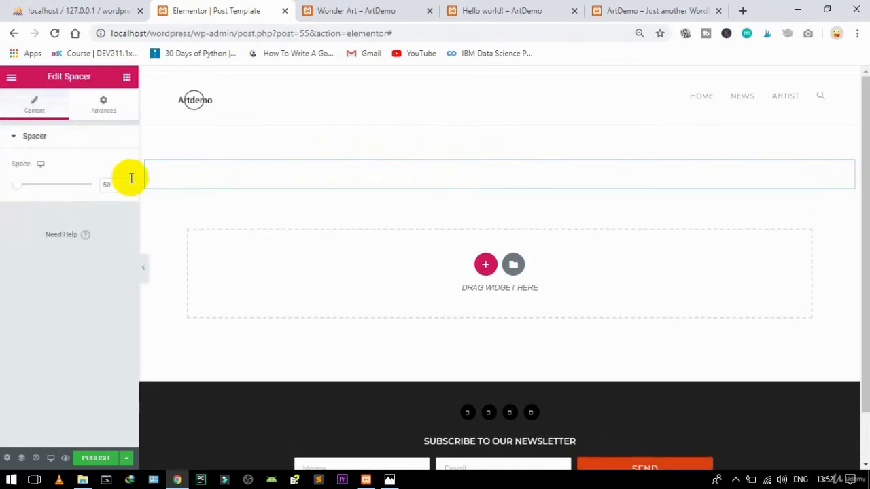
Step: Unlink the Spacer's padding and set top and bottom padding to 200 px
click(104, 117)
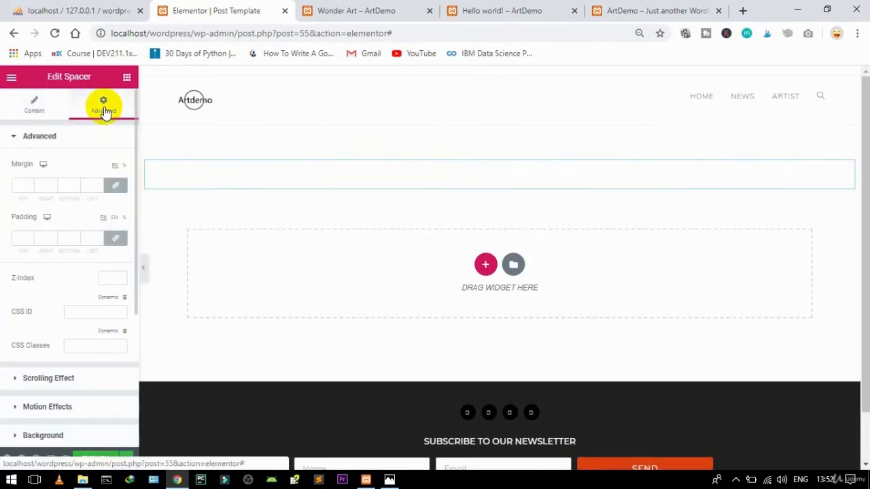
click(115, 238)
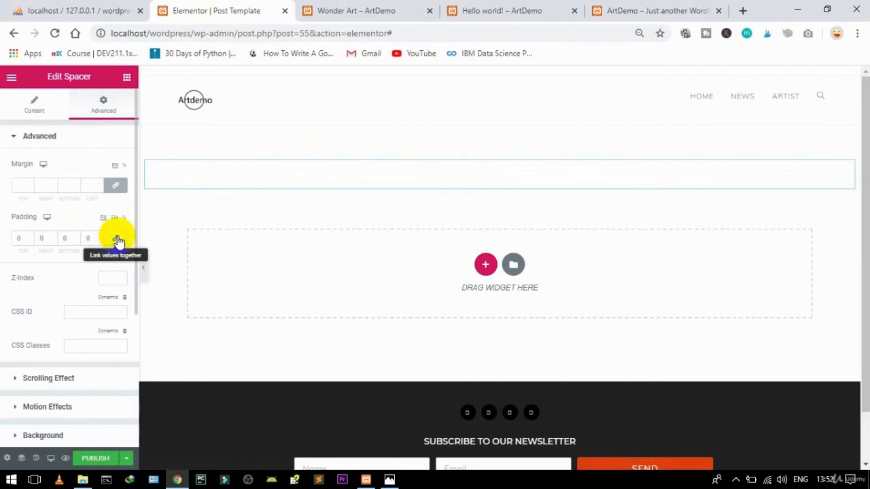
click(16, 238)
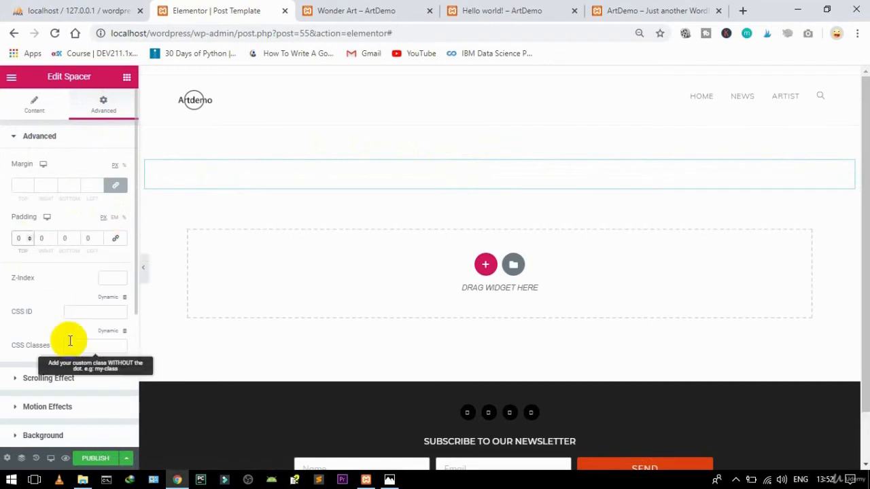
text(200)
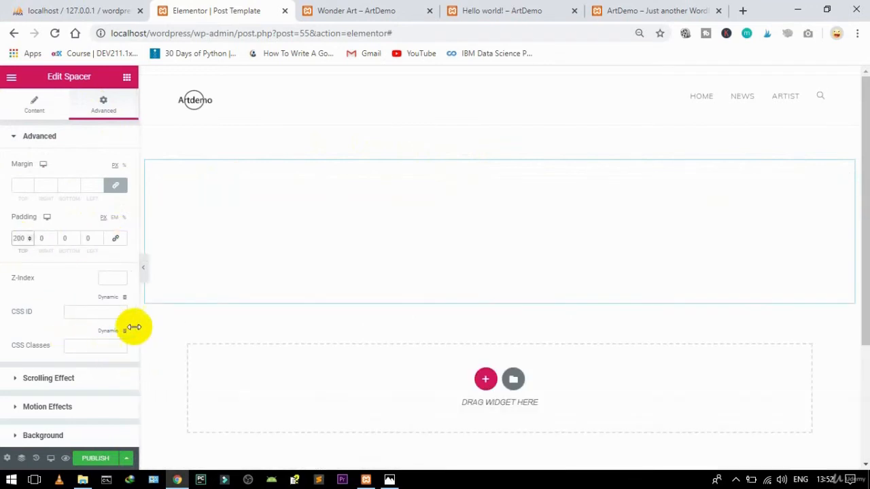
click(65, 237)
text(200)
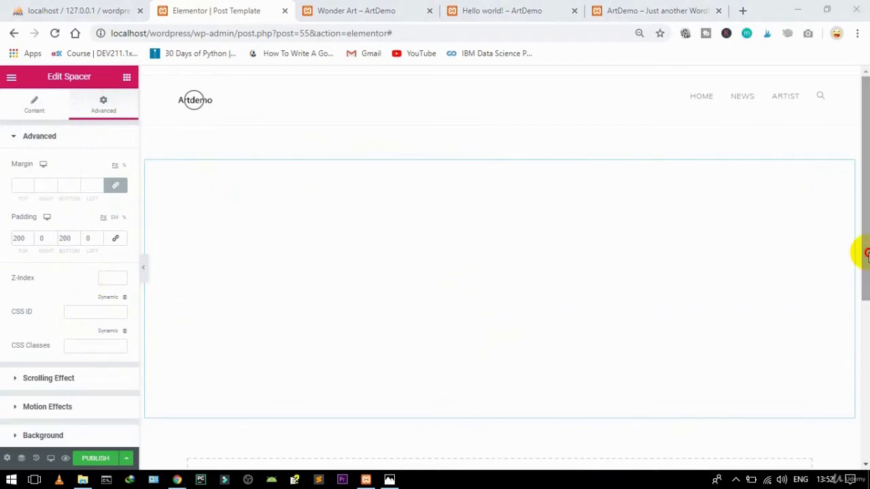
drag(866, 253, 866, 347)
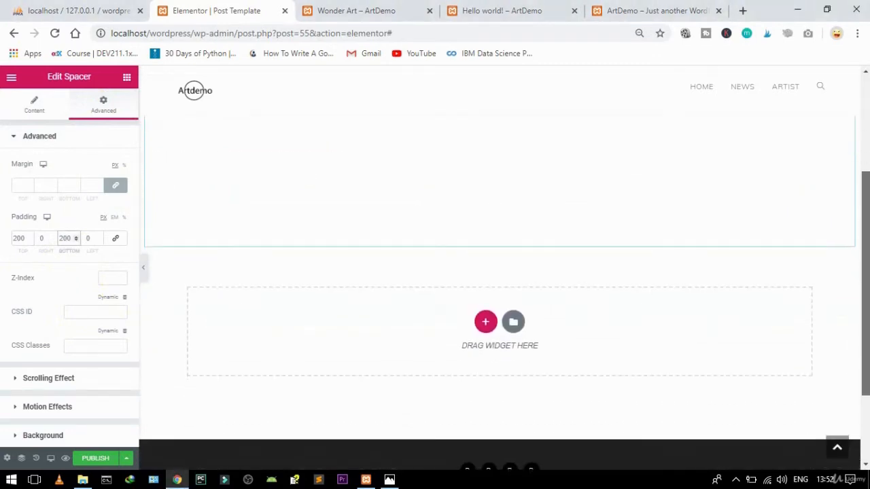
Step: Add a single-column section below and place a Post Title widget in it
click(485, 318)
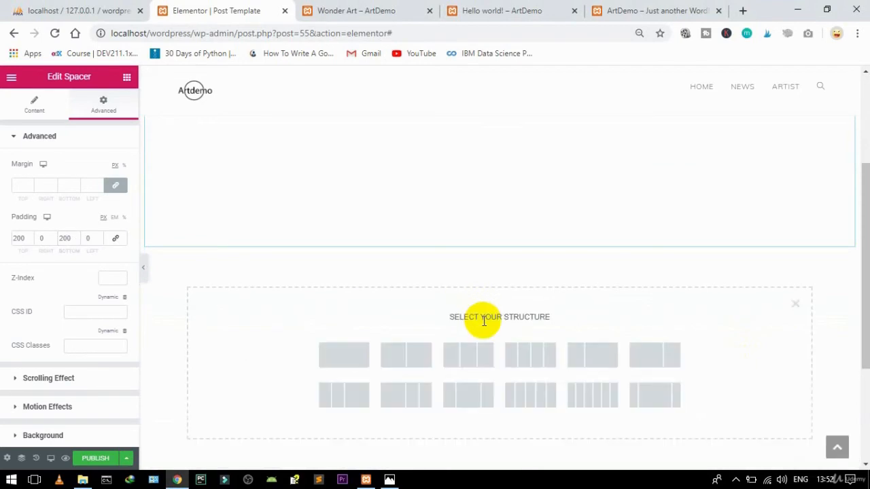
click(344, 354)
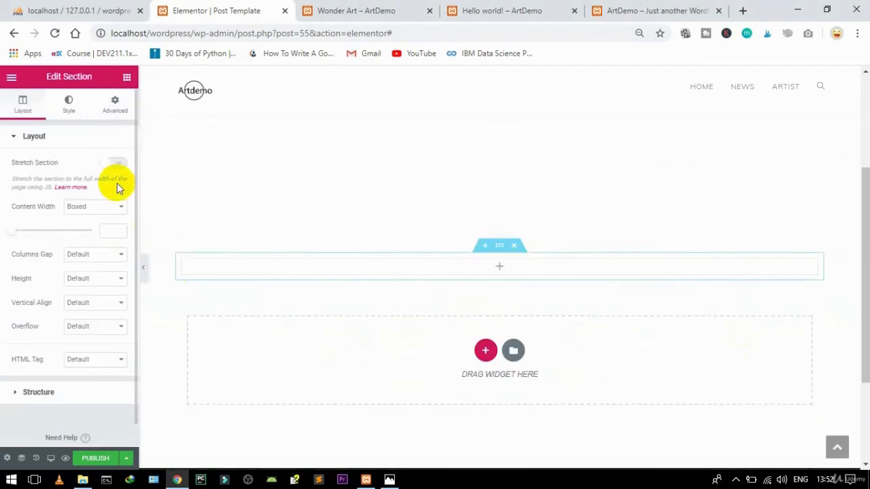
click(114, 107)
click(126, 79)
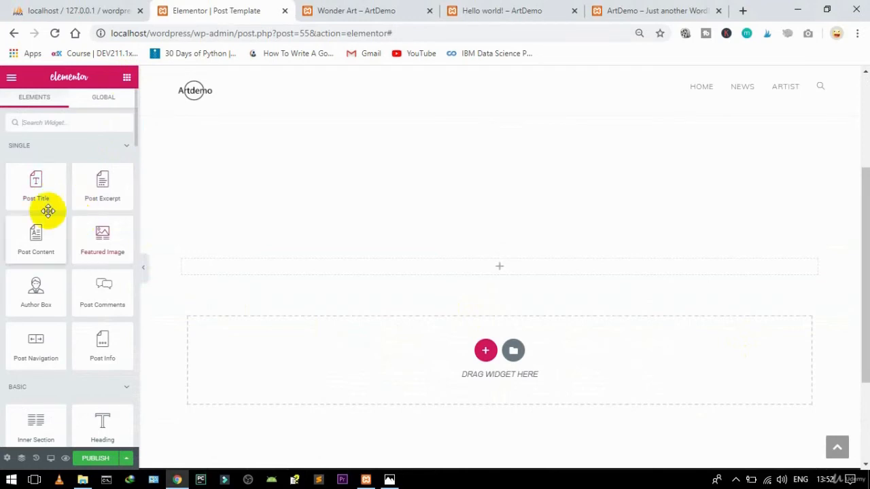
drag(35, 188, 372, 271)
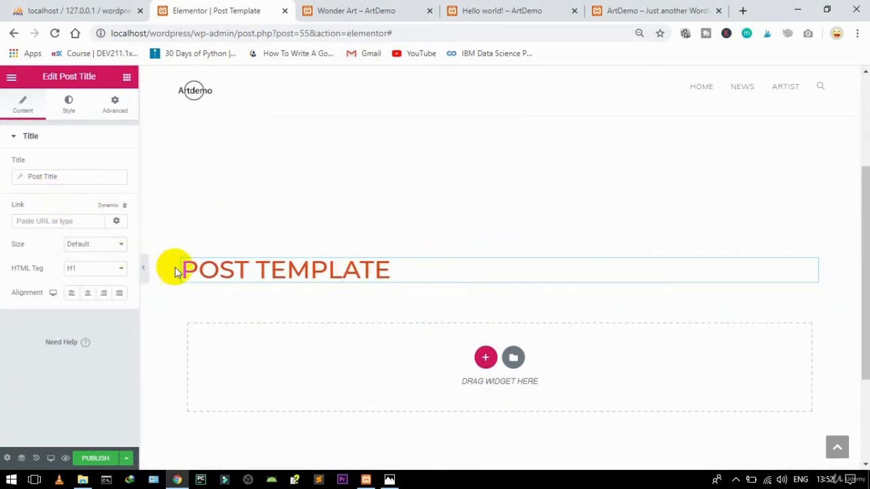
Step: Center the post title, make it an H4, and set its font size to 23 px
click(88, 297)
click(91, 268)
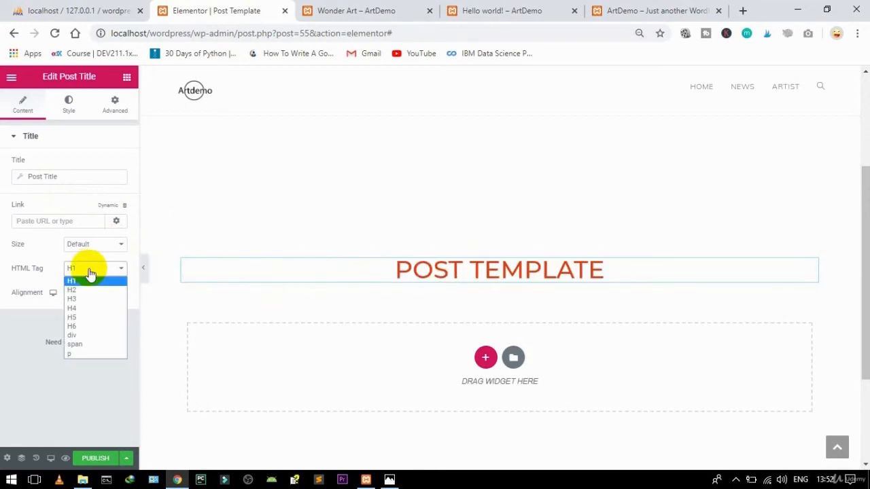
click(81, 309)
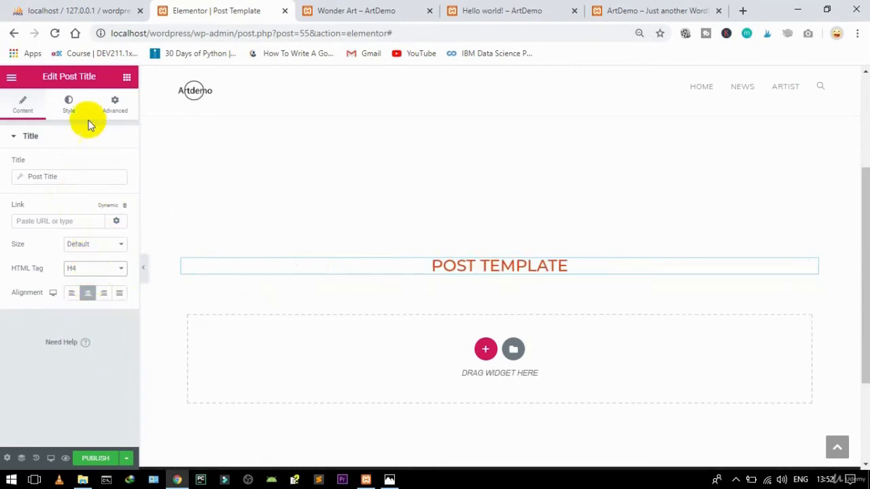
click(69, 104)
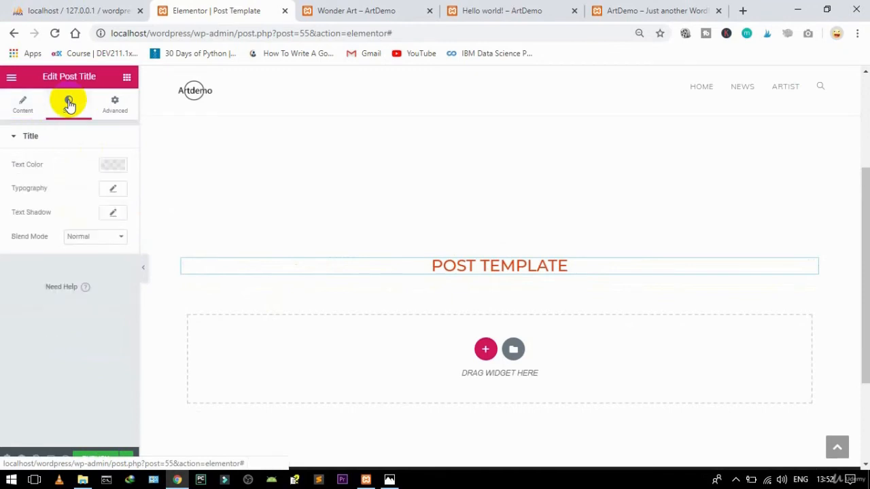
click(112, 189)
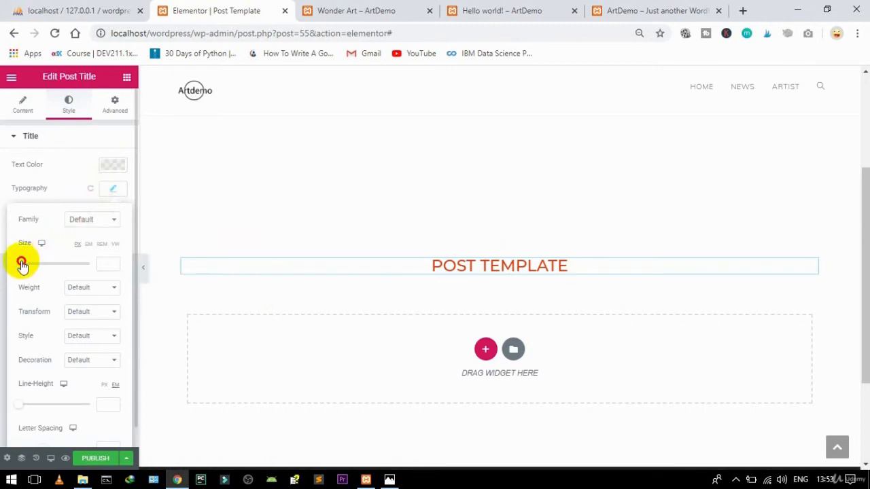
drag(22, 266, 29, 267)
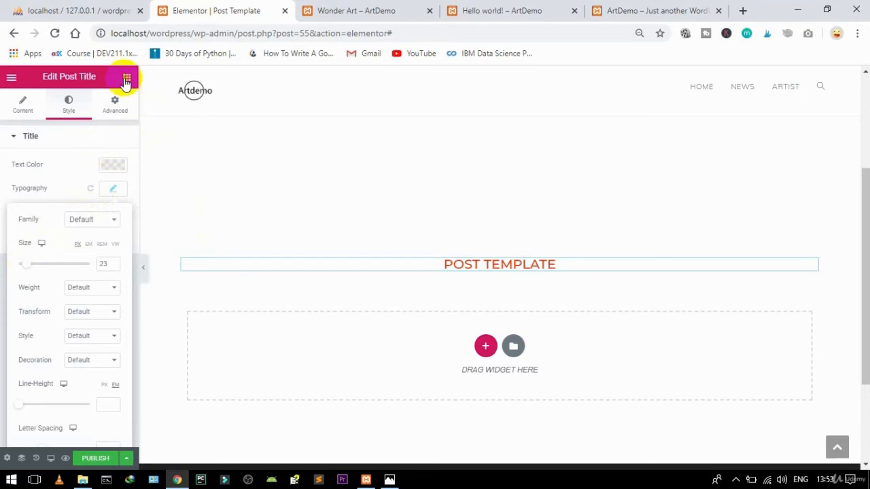
click(127, 80)
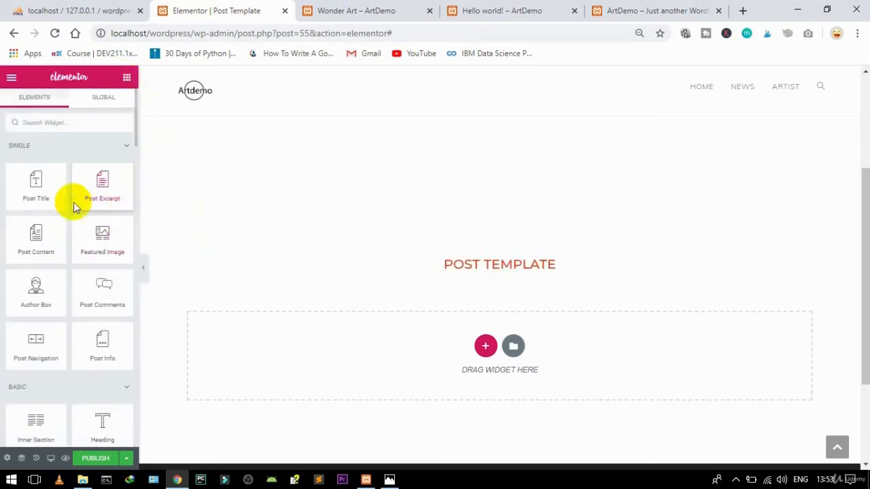
Step: Add a Post Info widget below the title, center it, and set icon size 12
drag(103, 340, 520, 270)
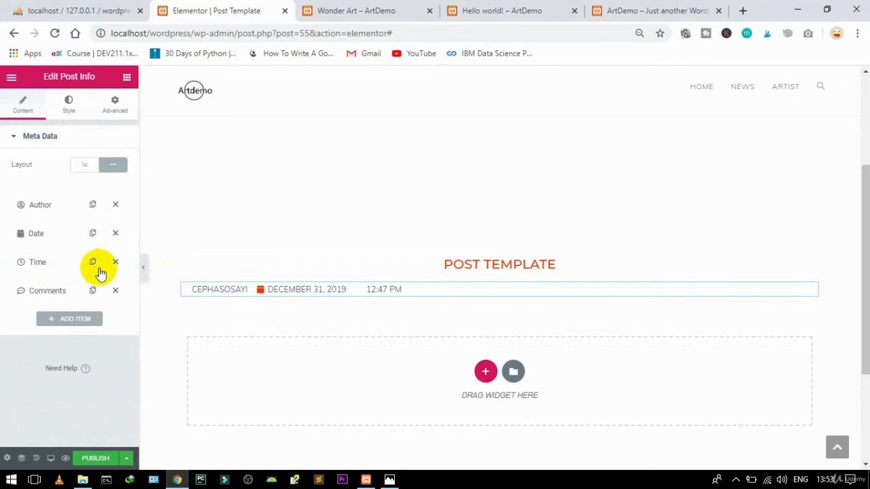
click(67, 102)
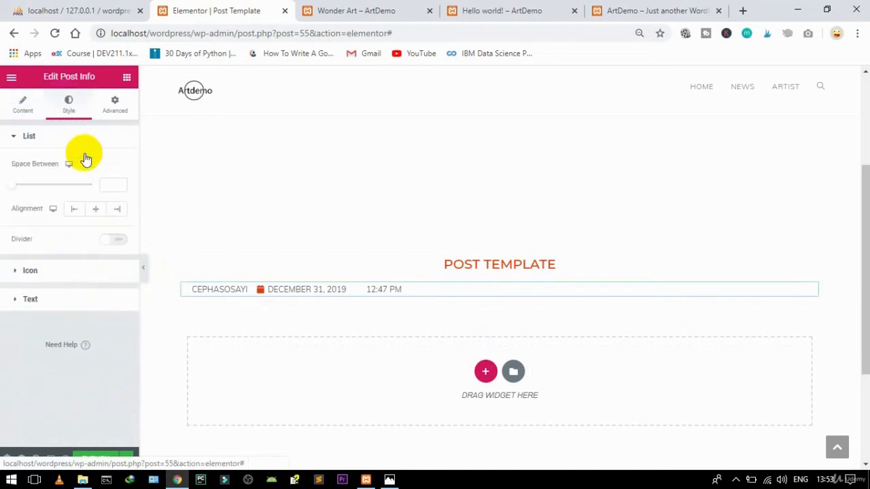
click(96, 210)
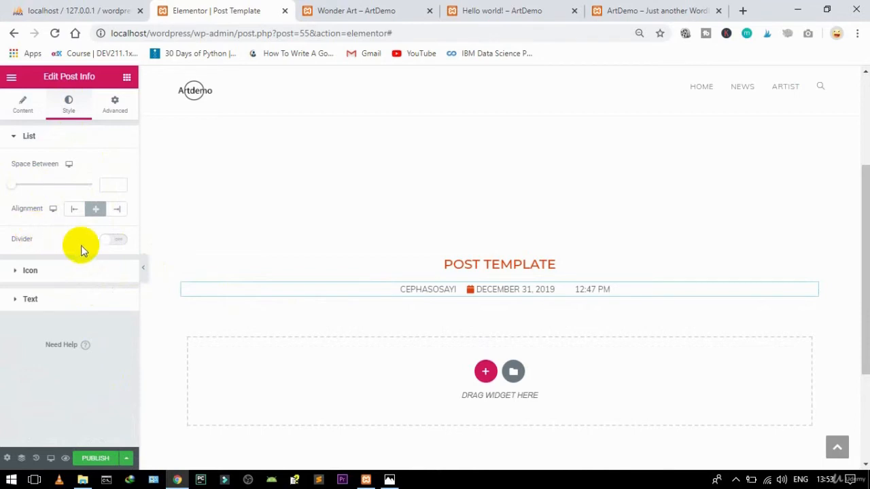
click(75, 272)
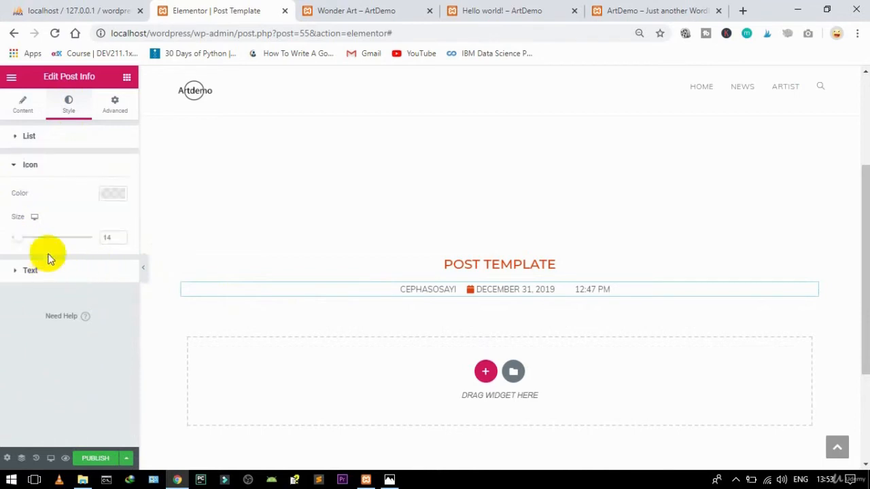
drag(20, 241, 19, 242)
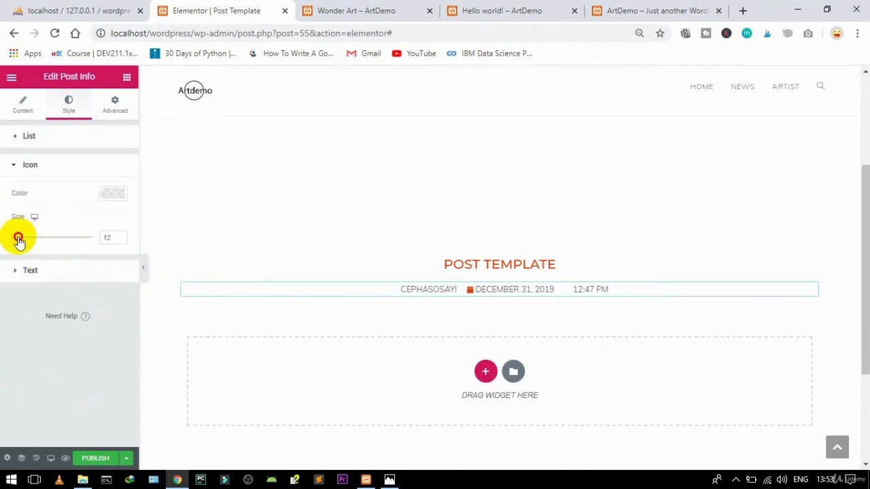
Step: Clear the post info text indent and set its typography size to 11
click(30, 273)
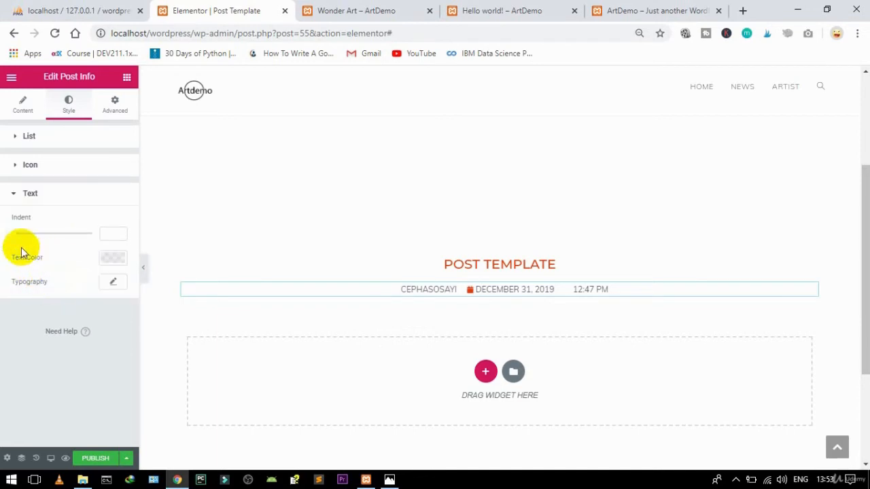
drag(14, 239, 19, 237)
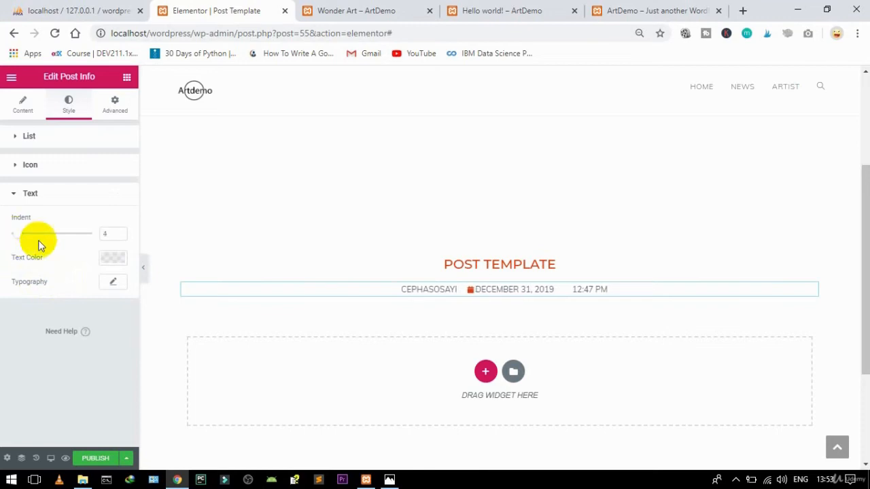
double_click(99, 236)
key(BackSpace)
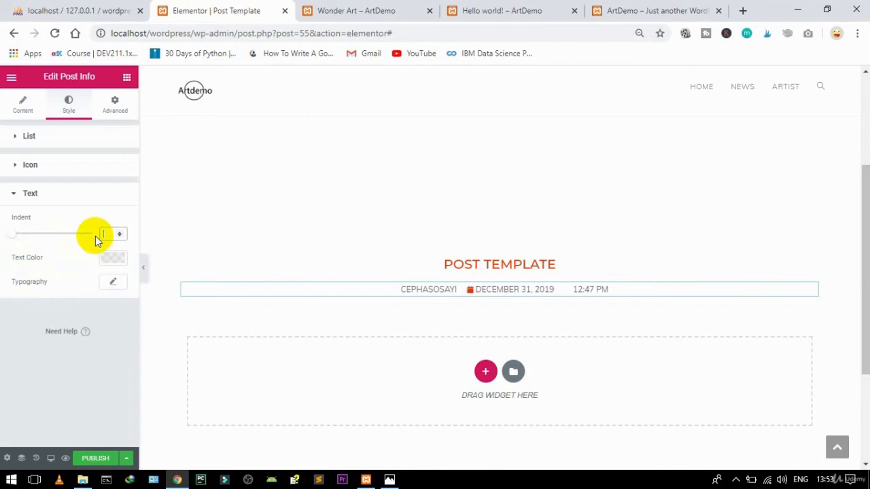
click(27, 195)
click(27, 143)
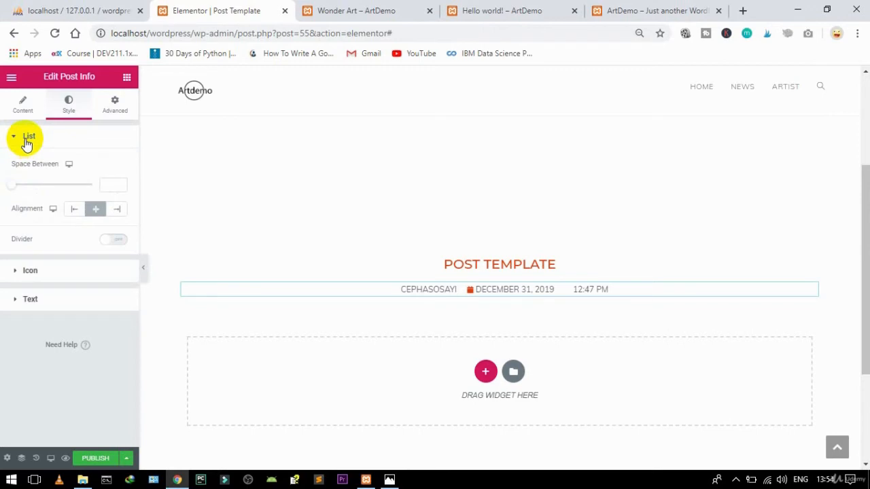
click(31, 300)
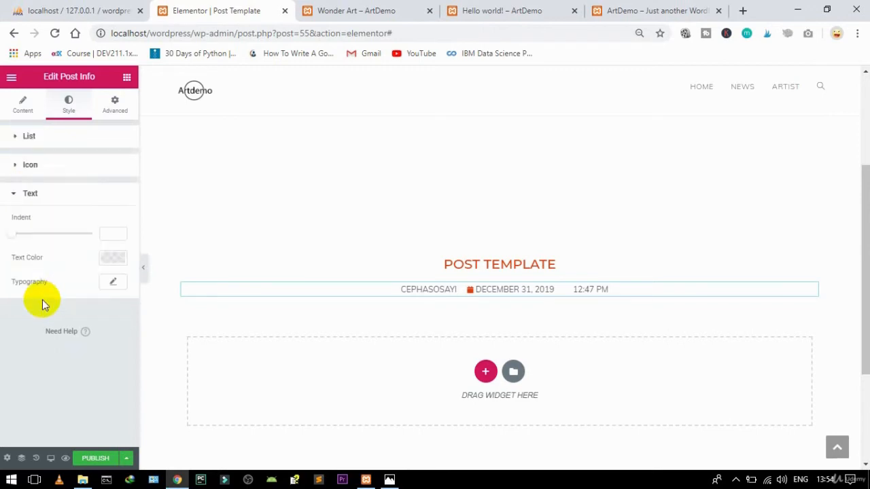
click(112, 283)
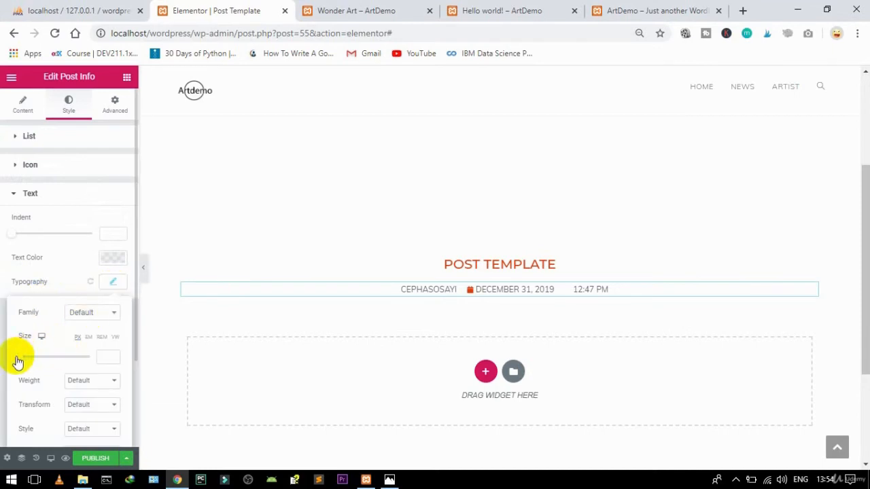
drag(19, 362, 23, 361)
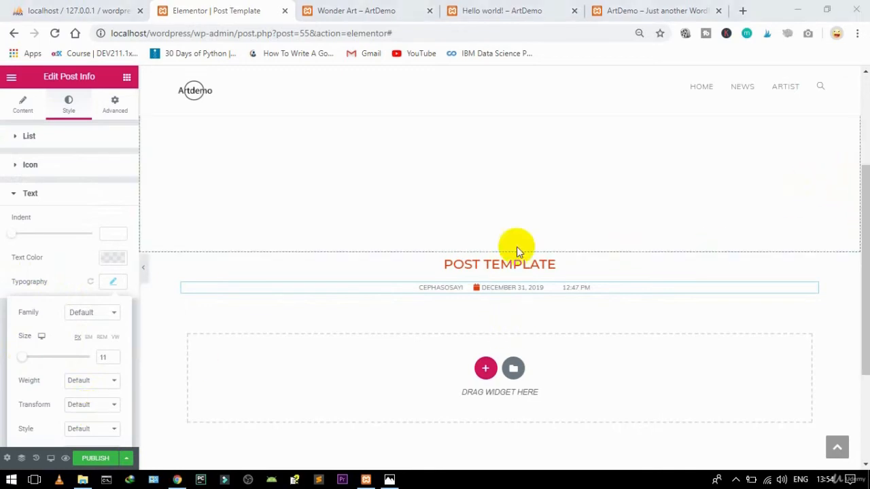
Step: Add a Divider under the post info: Dotted style, width 93, centered
click(127, 77)
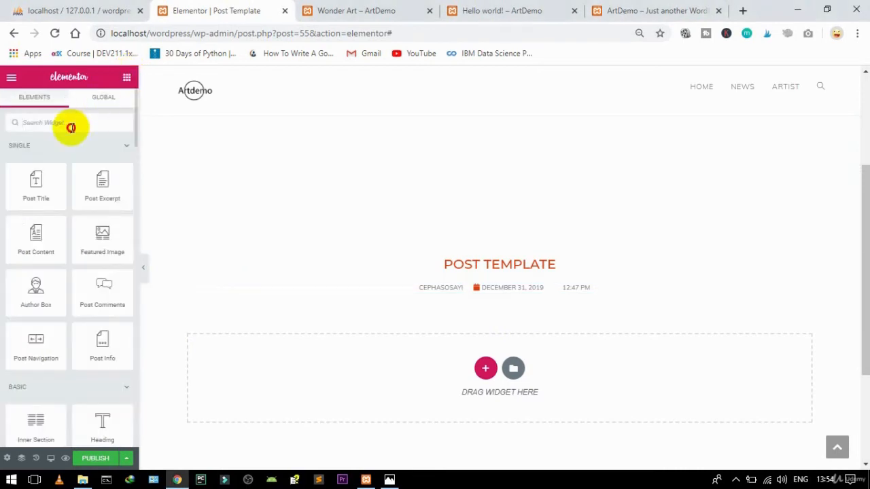
text(div)
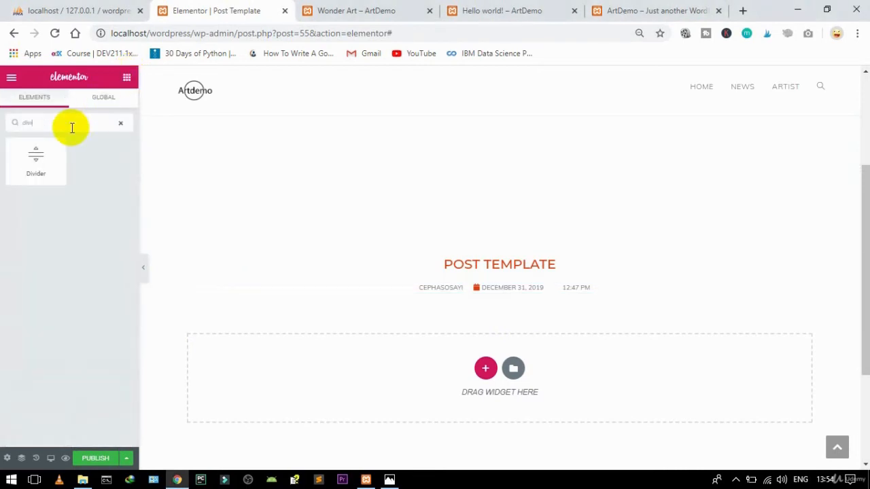
drag(20, 159, 521, 300)
click(109, 165)
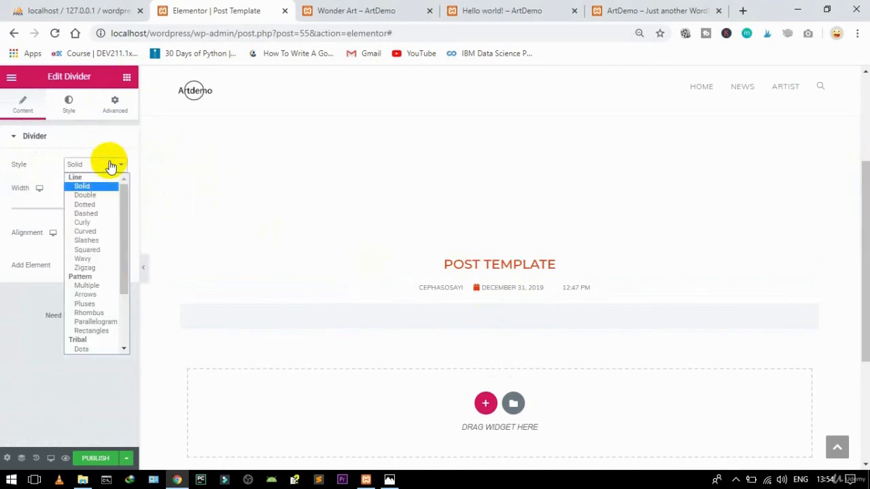
click(93, 205)
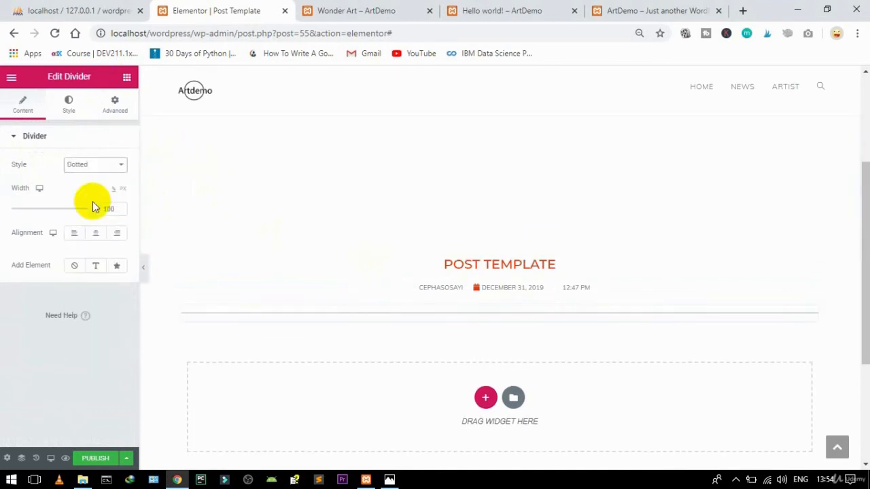
drag(88, 214, 64, 210)
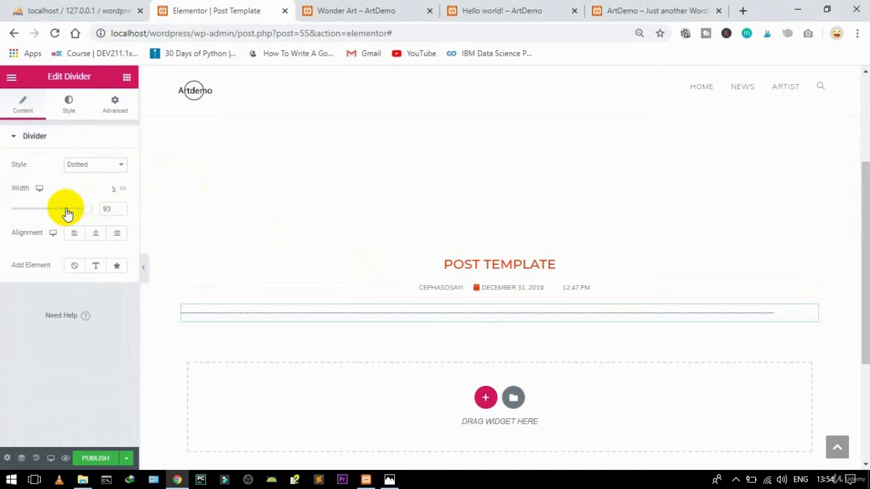
click(97, 234)
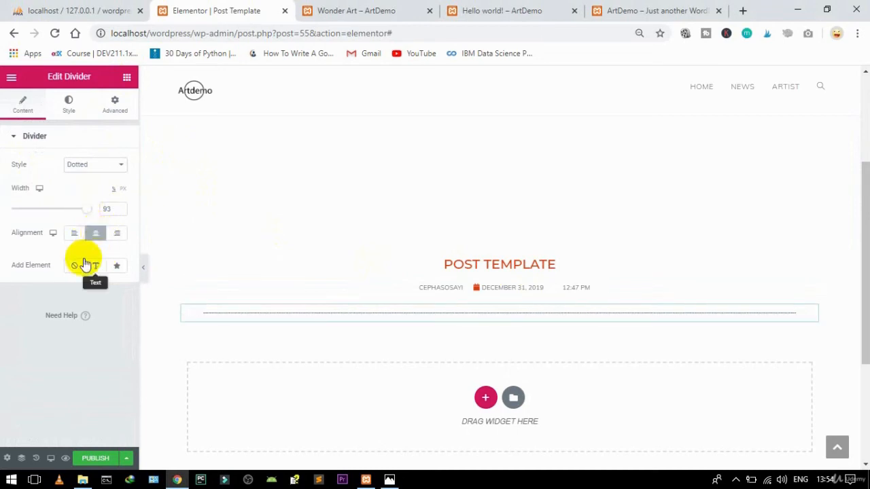
Step: Color the divider grey #7A7A7A and reduce its gap from 15 to 2
click(71, 105)
click(117, 168)
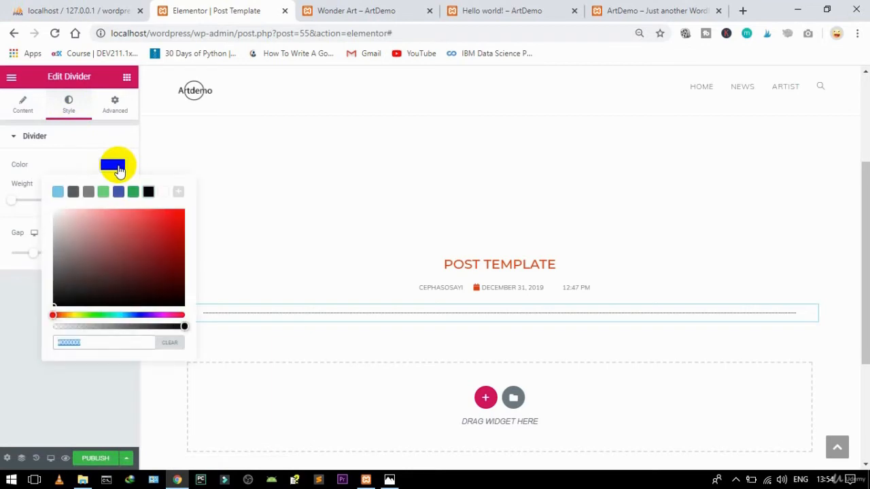
click(88, 191)
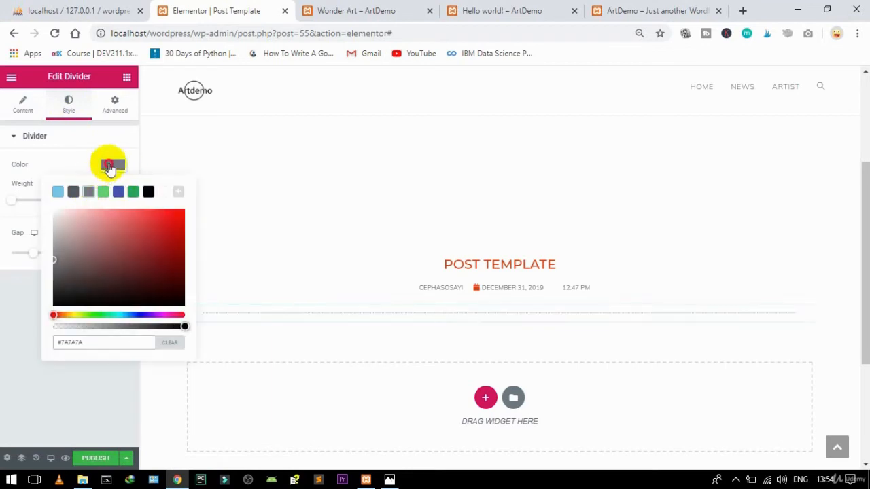
click(110, 167)
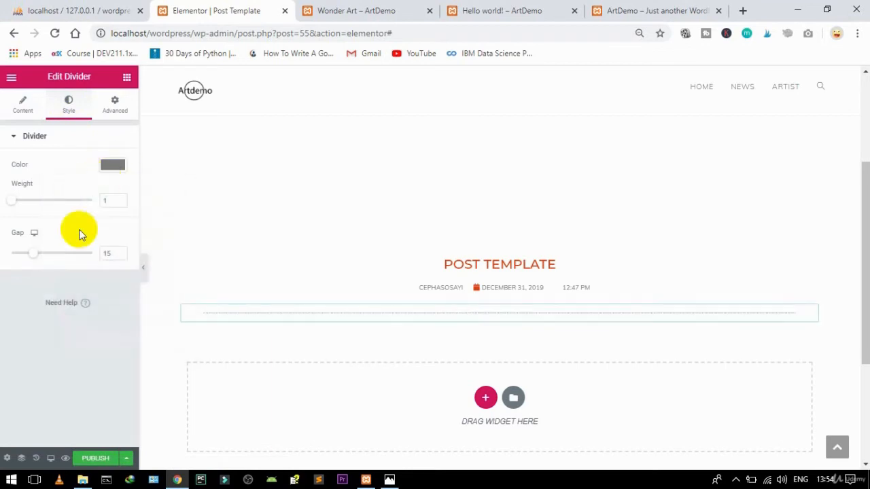
drag(32, 254, 2, 255)
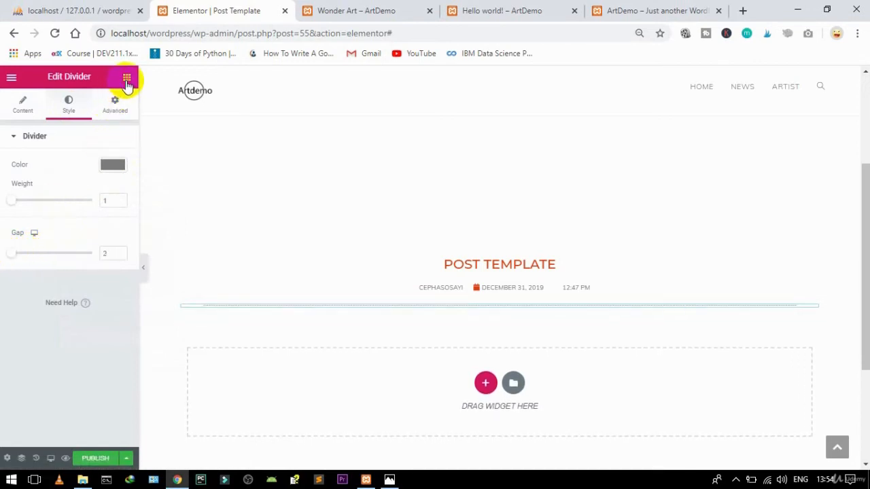
click(126, 79)
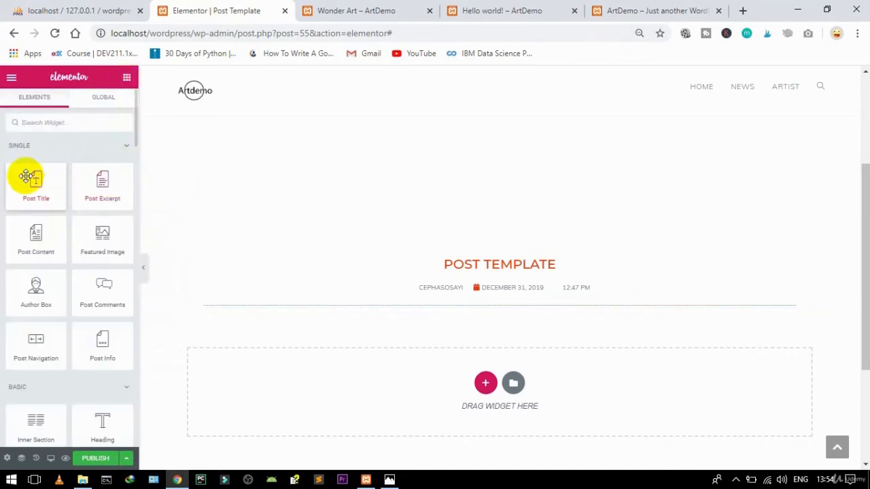
Step: Place the Post Content widget under the dotted divider with black text at size 15
drag(36, 245, 501, 311)
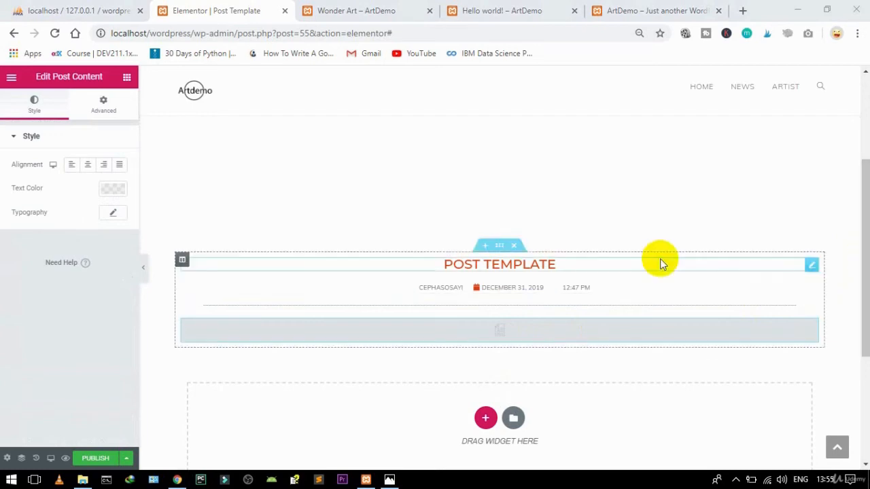
click(124, 197)
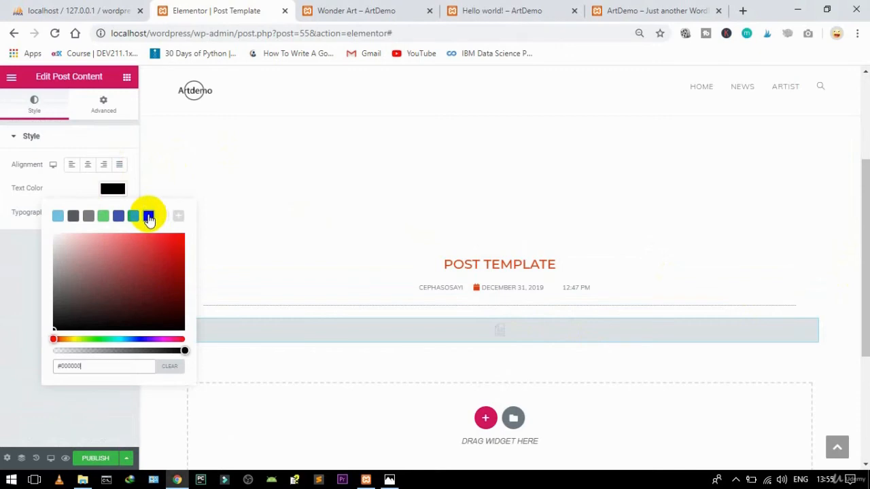
click(134, 212)
click(113, 188)
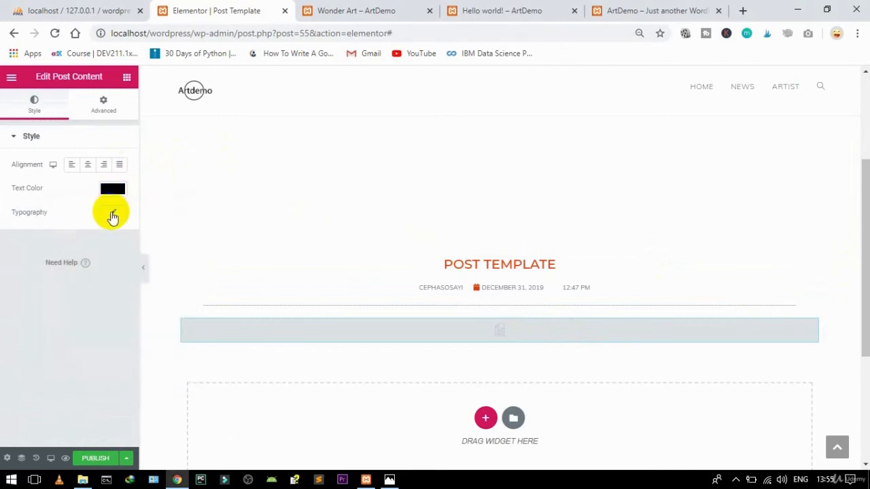
click(113, 215)
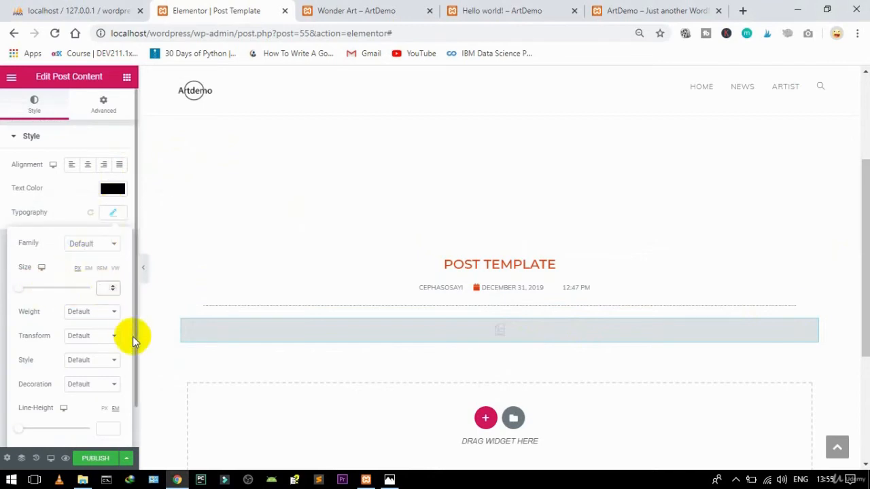
text(15)
click(112, 212)
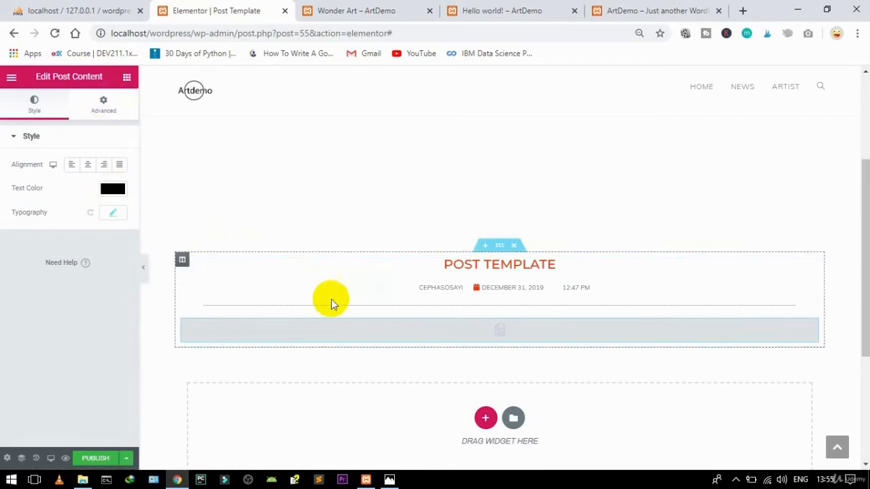
Step: Search for 'share' and place a Share Buttons widget below the post content
click(126, 77)
click(66, 122)
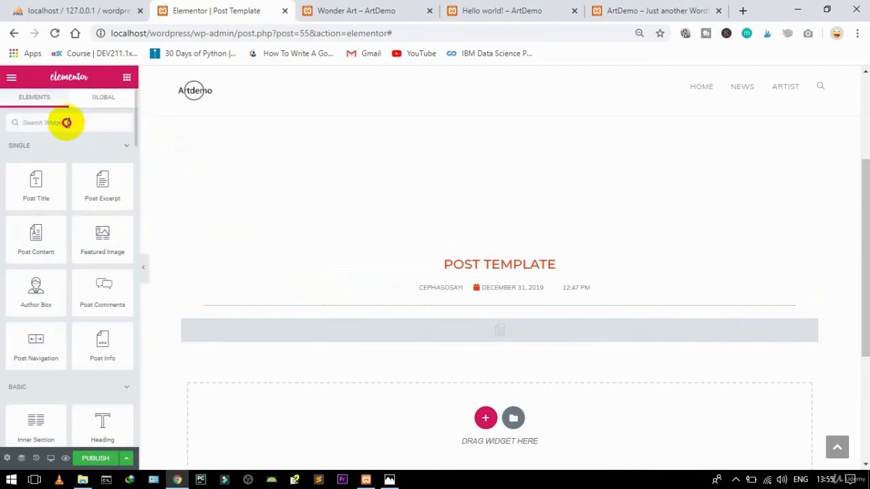
text(share)
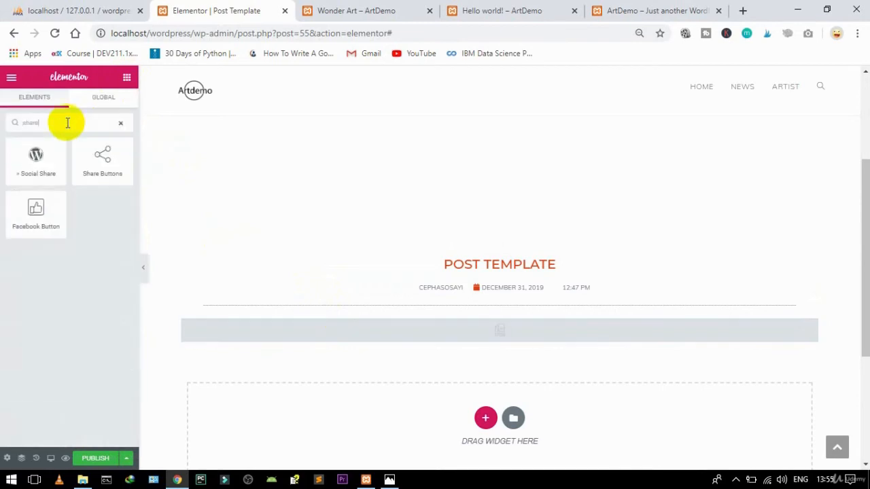
drag(97, 154, 499, 339)
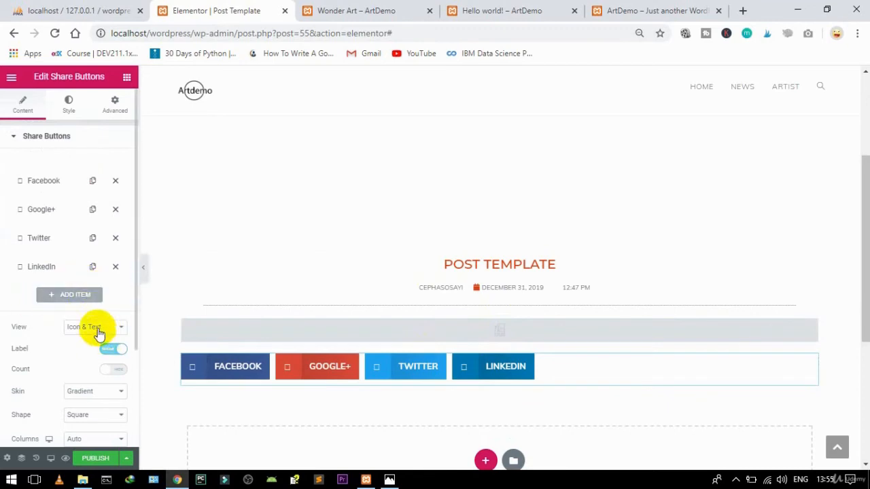
Step: Give the share buttons the Framed skin and set View to Text only
click(96, 393)
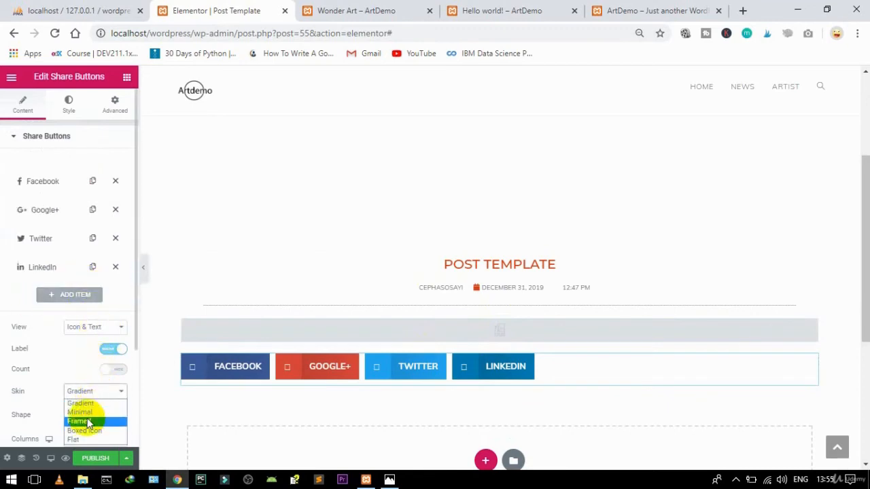
click(86, 422)
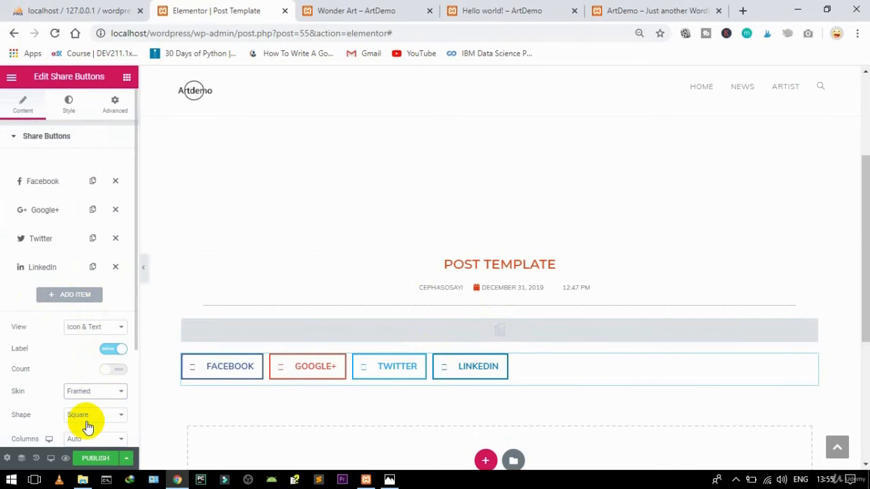
click(95, 335)
click(87, 347)
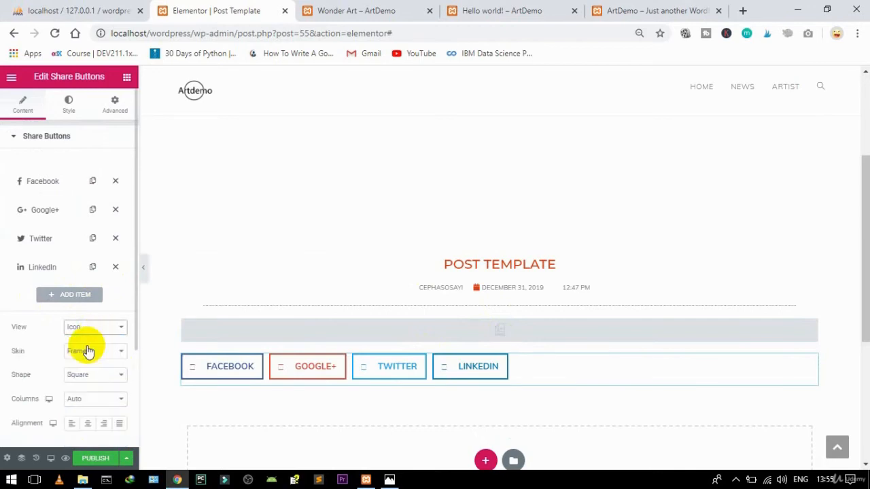
click(85, 326)
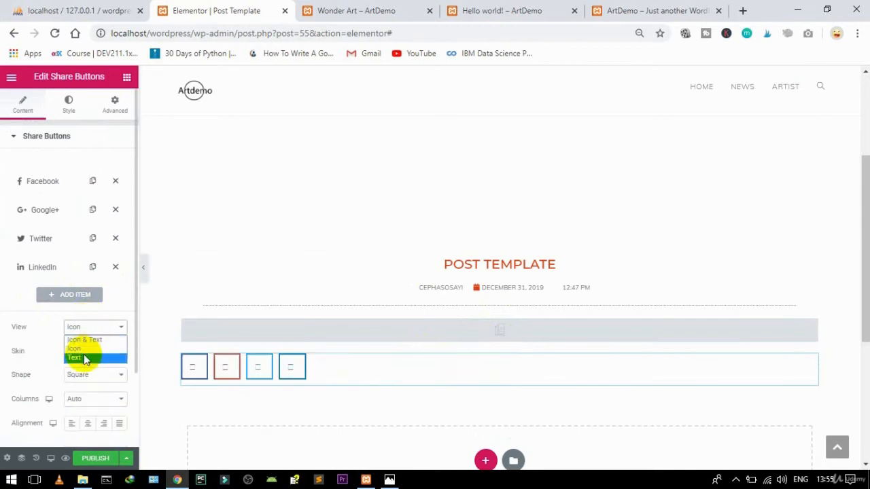
click(84, 358)
Step: Set the share buttons' shape to Rounded and centre their alignment
scroll(129, 326, down, 2)
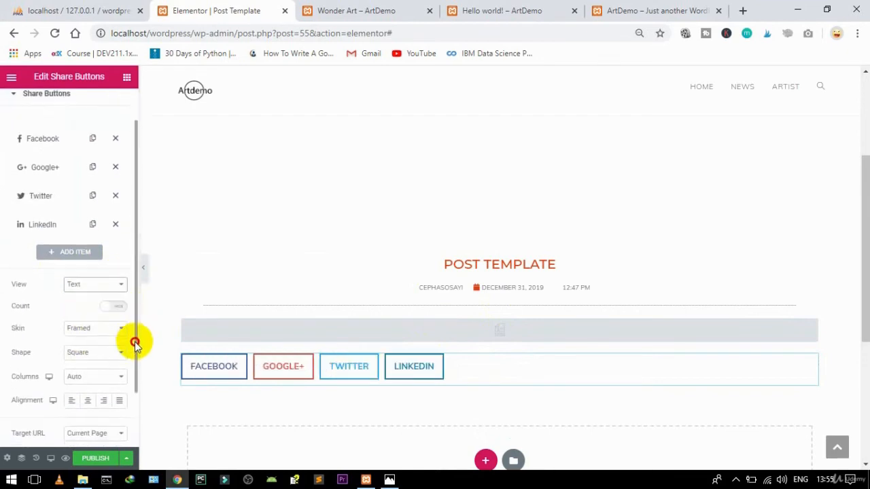
click(111, 326)
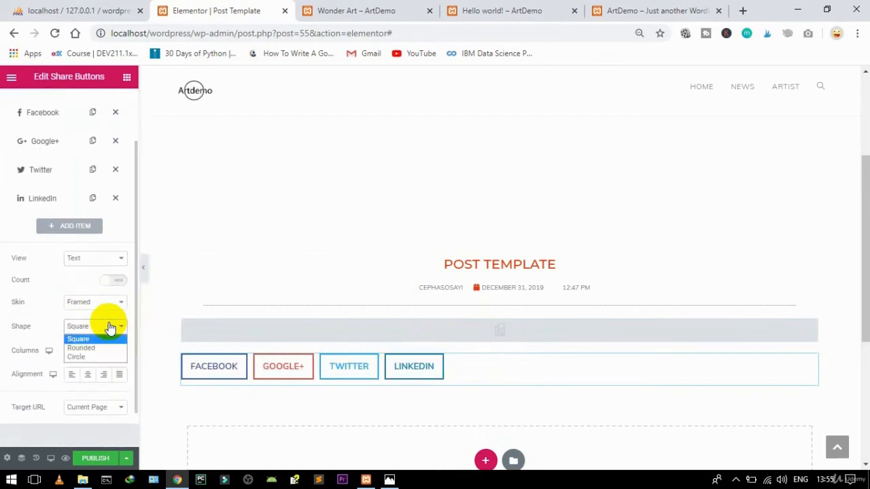
click(82, 348)
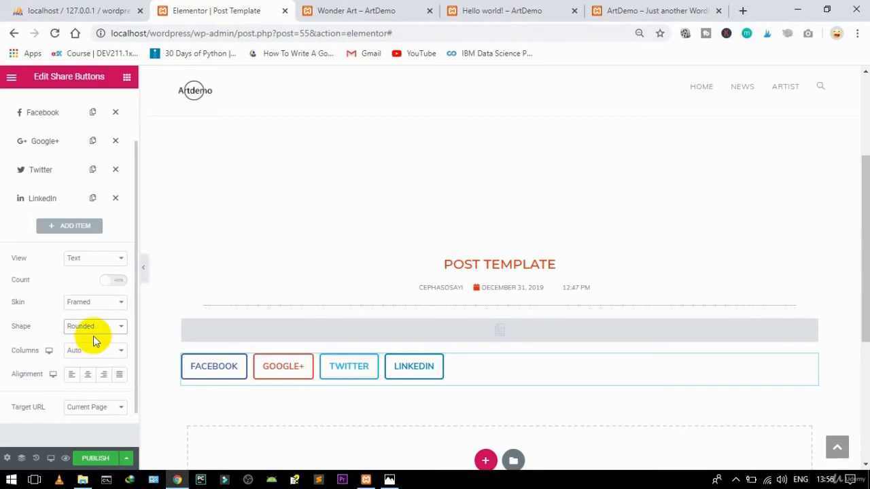
click(94, 331)
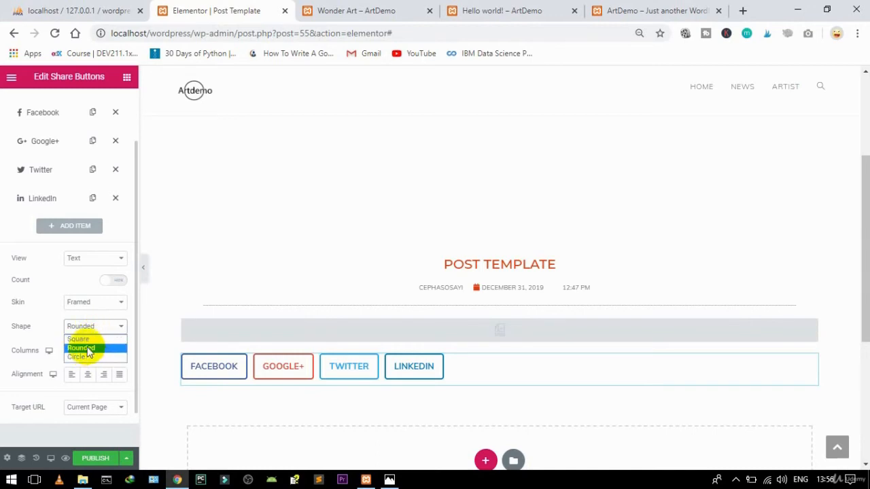
click(91, 346)
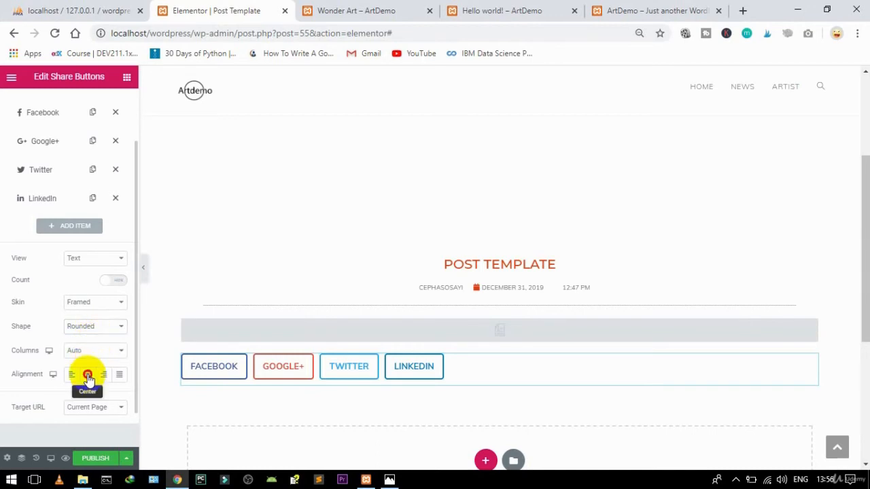
click(87, 375)
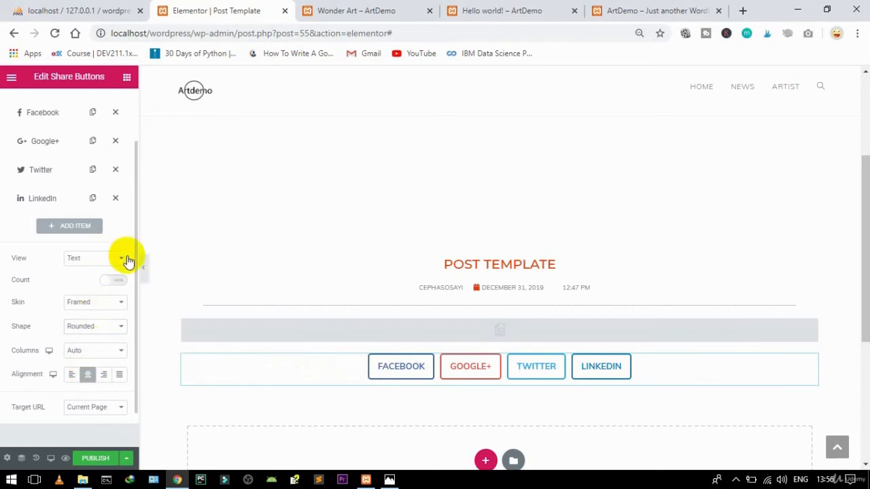
drag(134, 259, 124, 113)
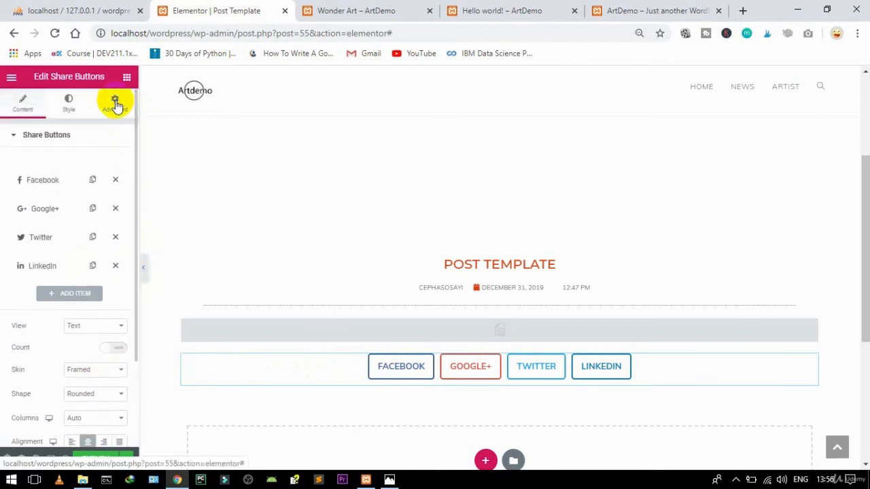
Step: Unlink the Share Buttons' margins and set the top margin to 30 px
click(114, 103)
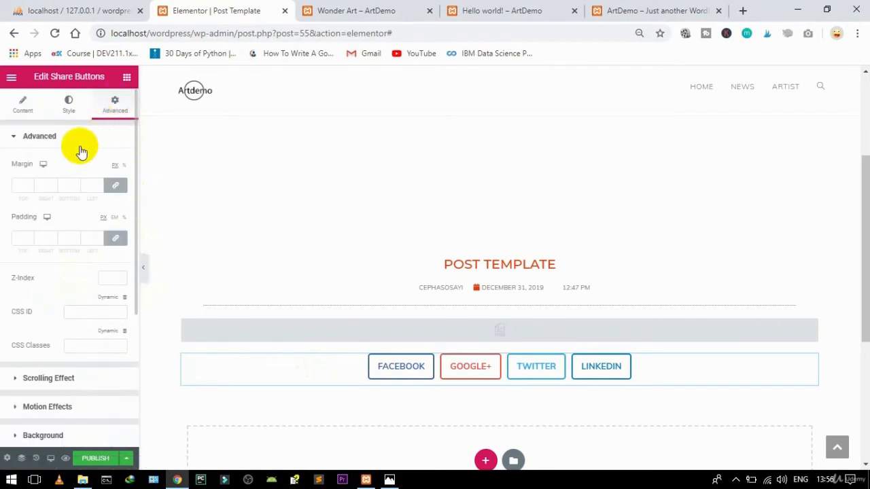
click(116, 184)
click(29, 189)
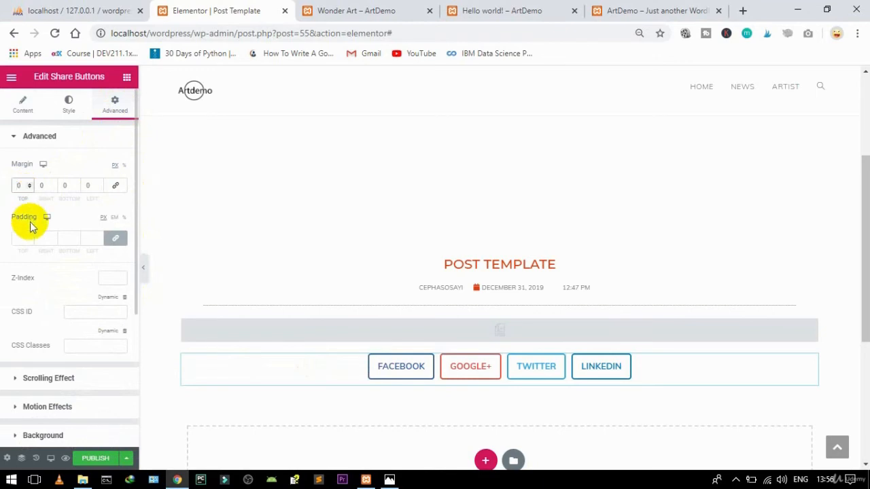
text(30)
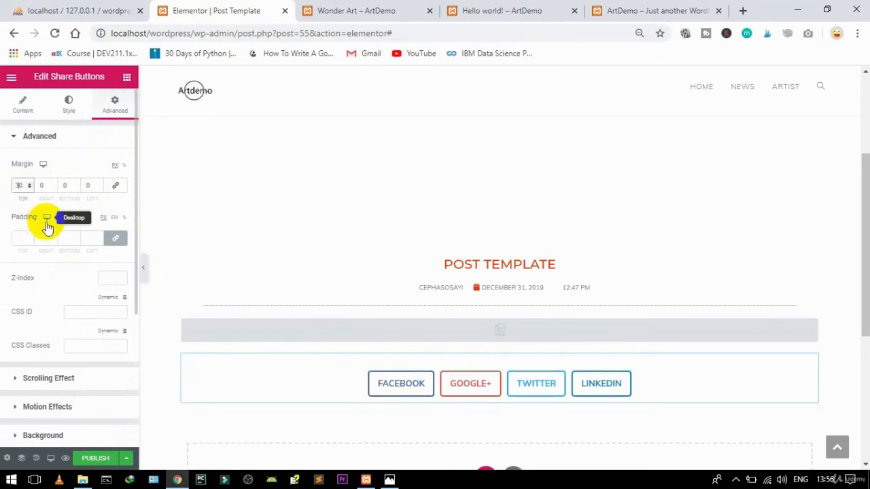
click(124, 83)
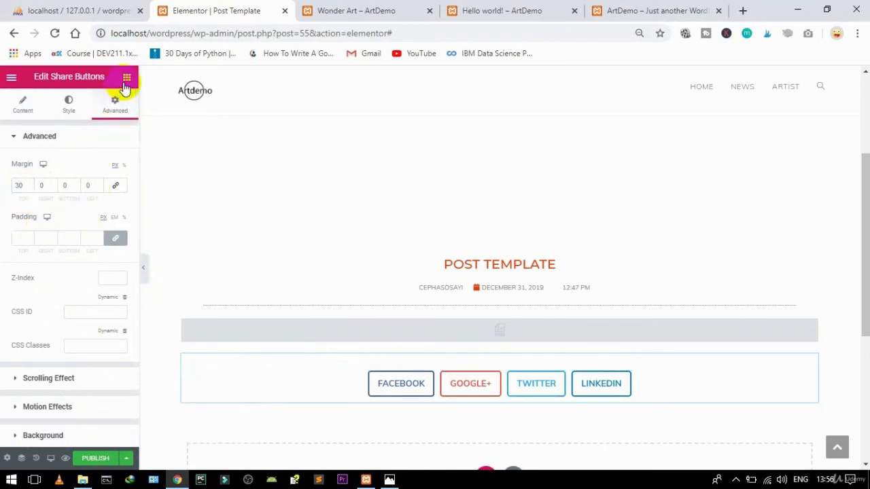
click(125, 80)
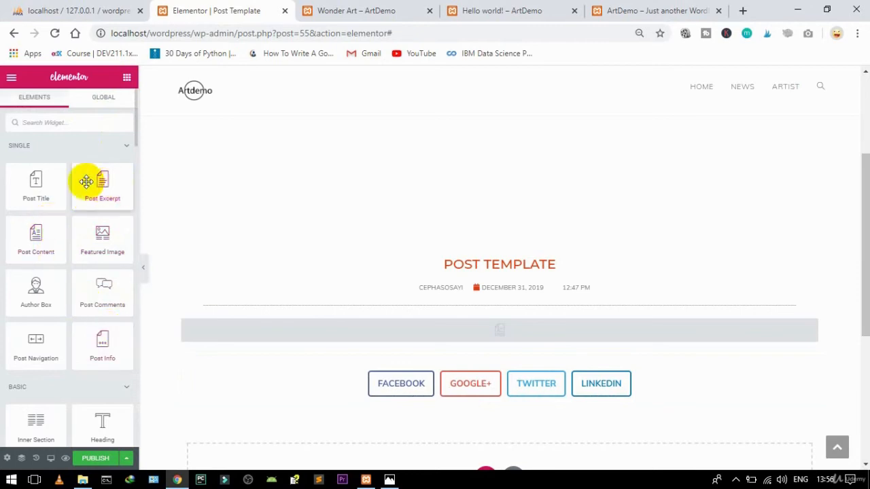
Step: Insert a centred H6 heading reading 'share this page' above the share buttons
drag(134, 138, 139, 155)
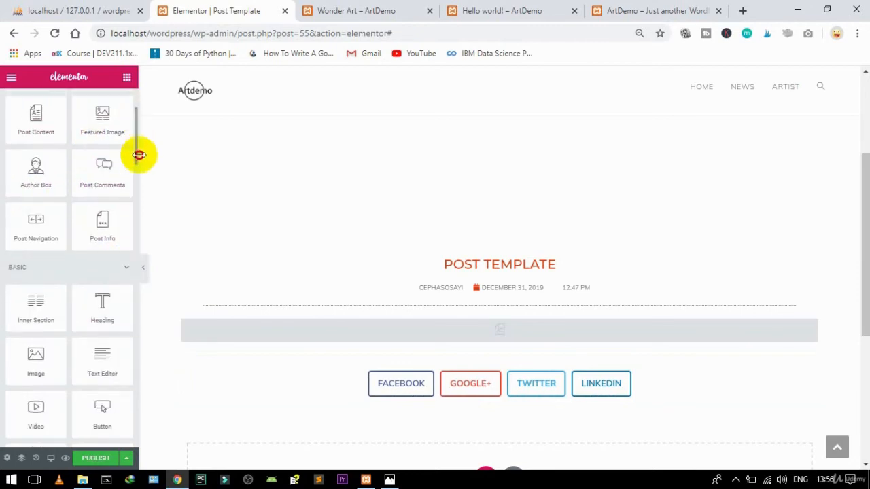
drag(95, 307, 509, 365)
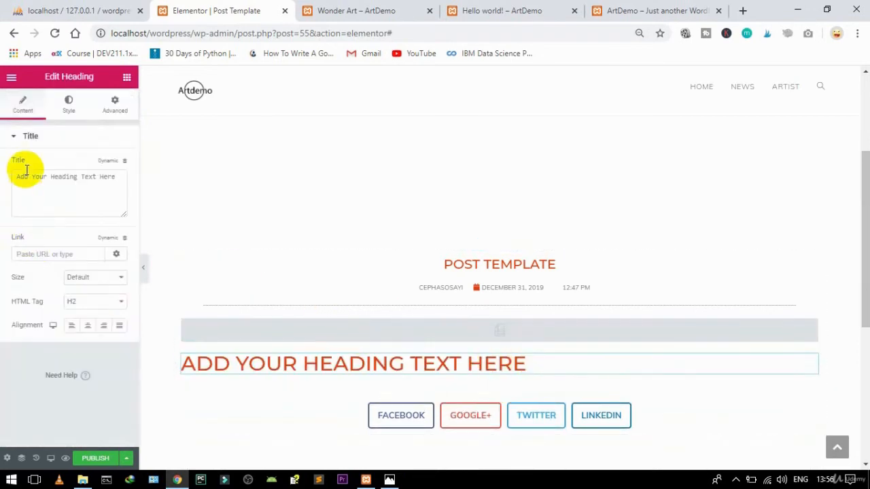
drag(116, 178, 2, 184)
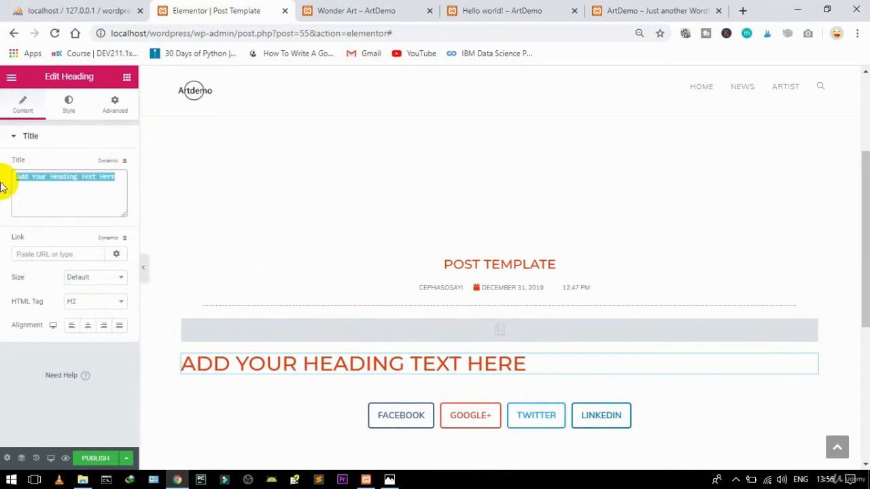
text(share this page)
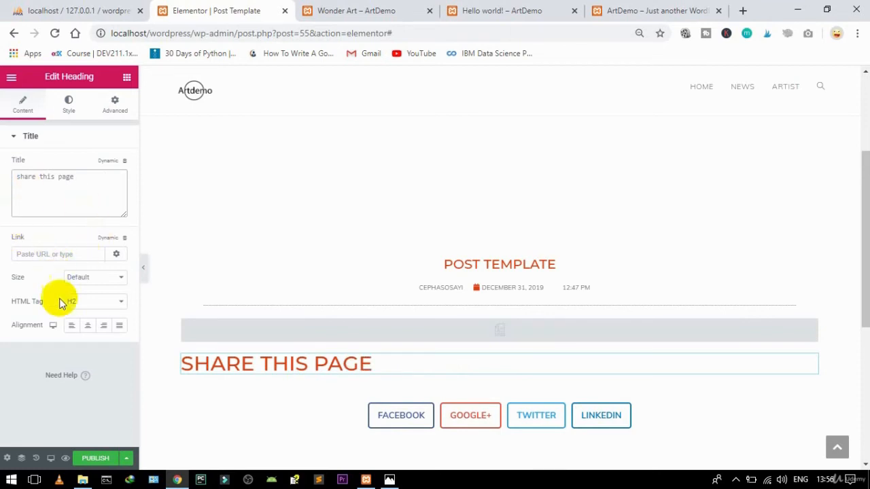
click(89, 327)
click(86, 302)
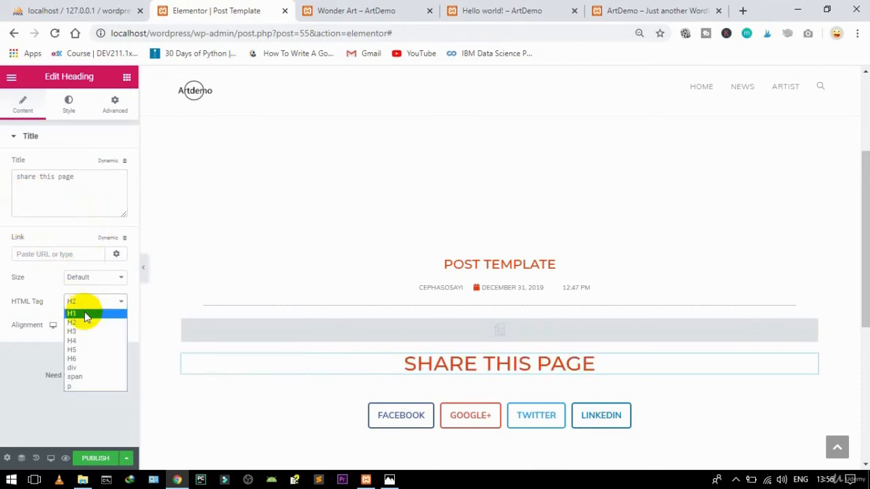
click(80, 340)
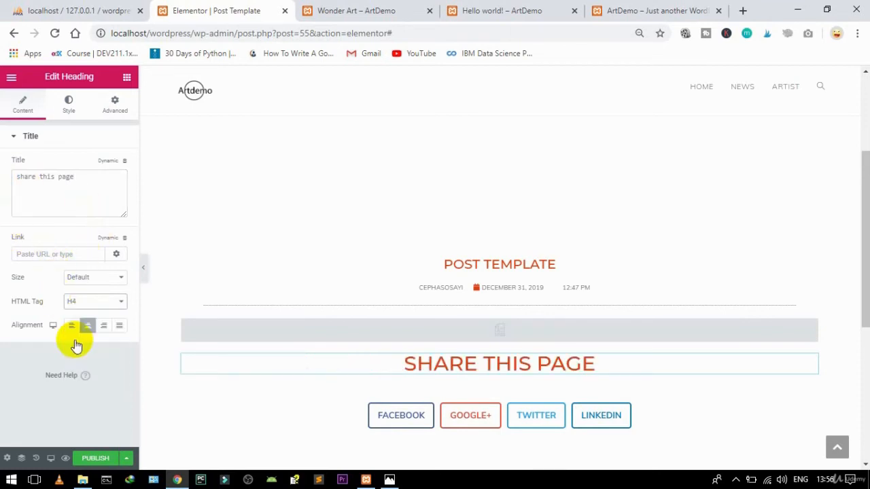
click(80, 305)
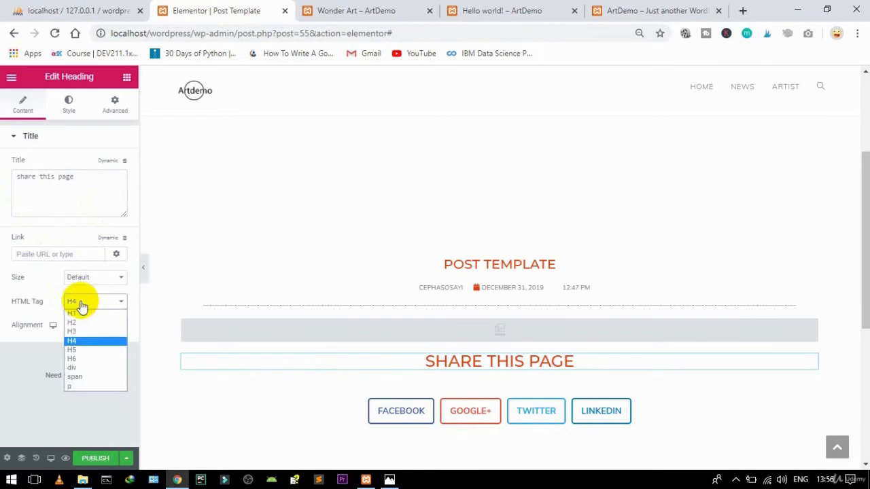
click(71, 358)
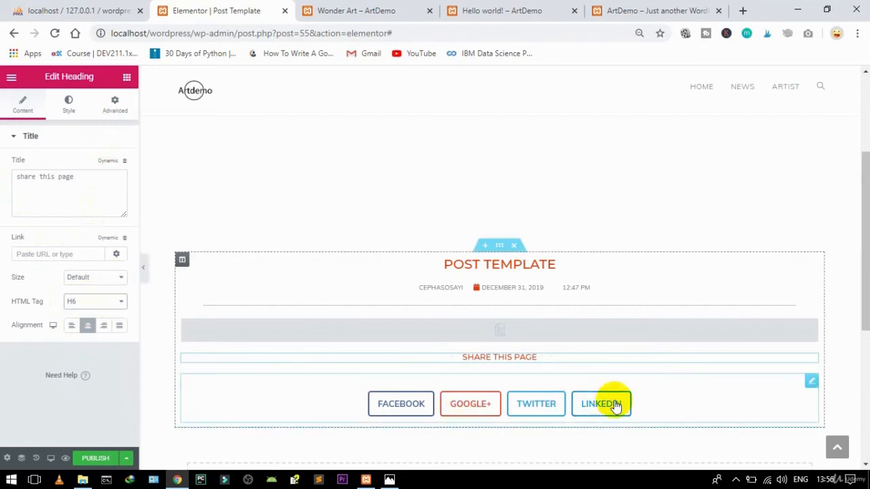
Step: Change the Share Buttons' top margin from 30 to 10 px
click(812, 383)
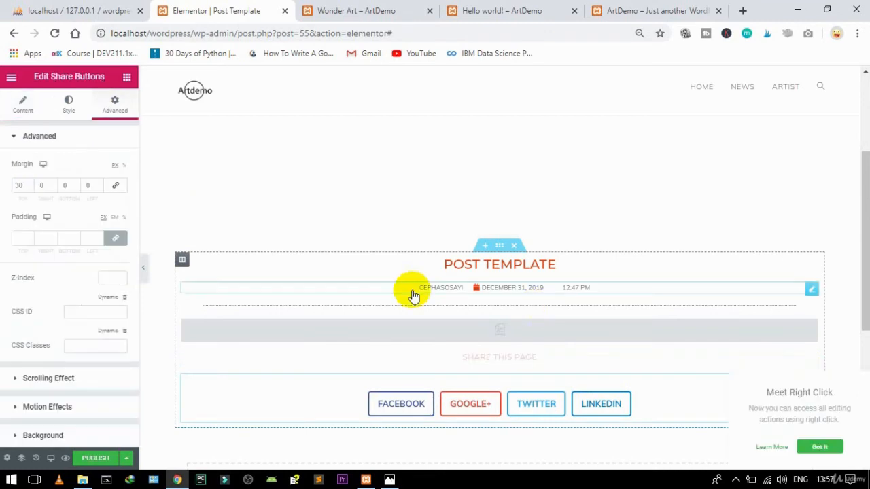
double_click(18, 187)
text(10)
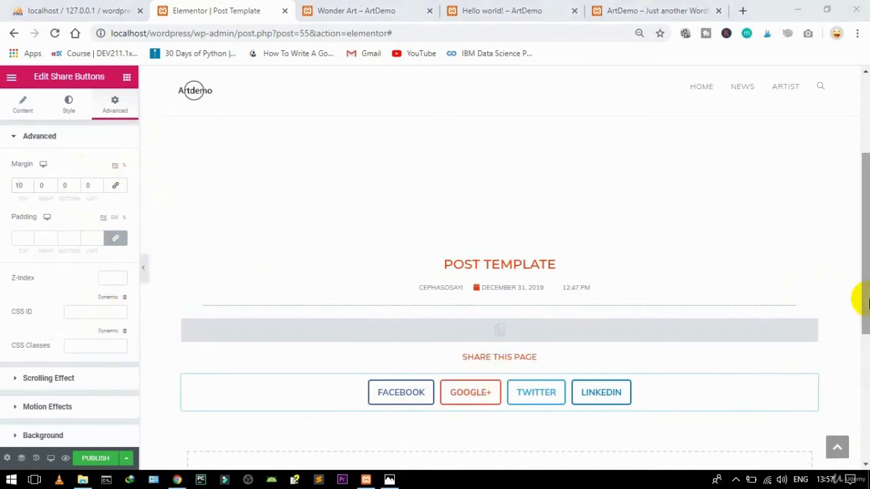
drag(860, 295, 860, 357)
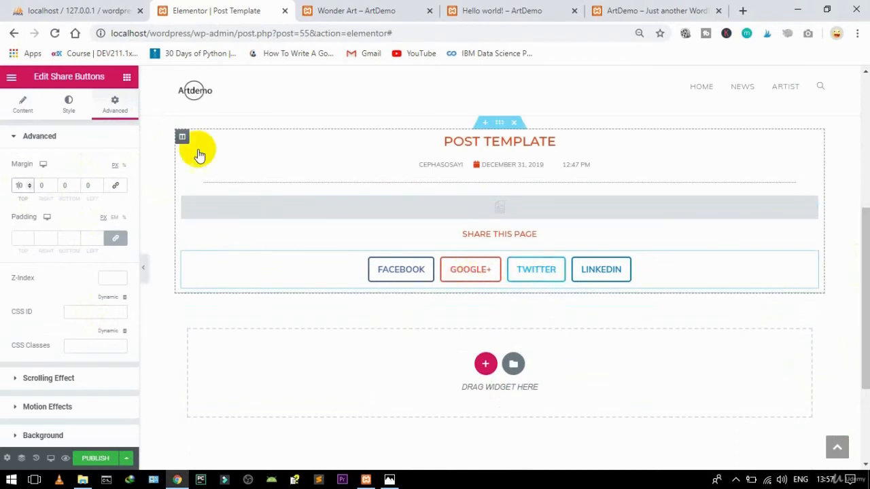
Step: Search for 'post' and place a Post Navigation widget below the share buttons
click(126, 79)
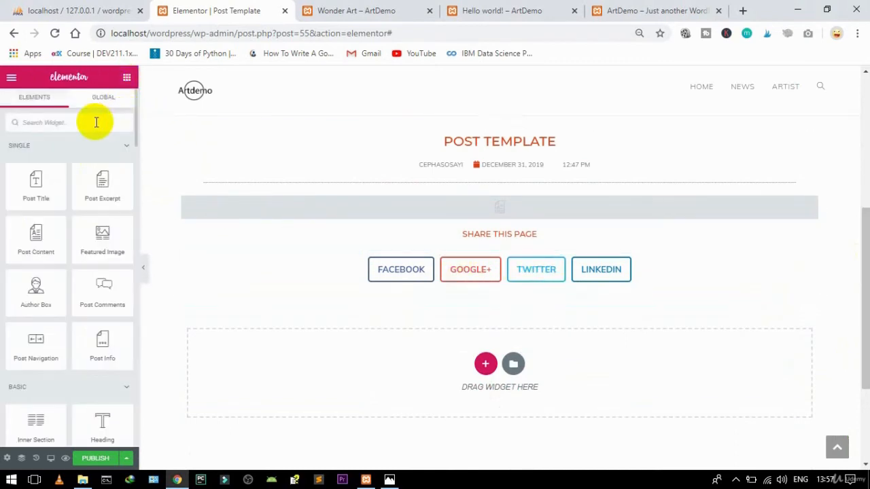
text(page)
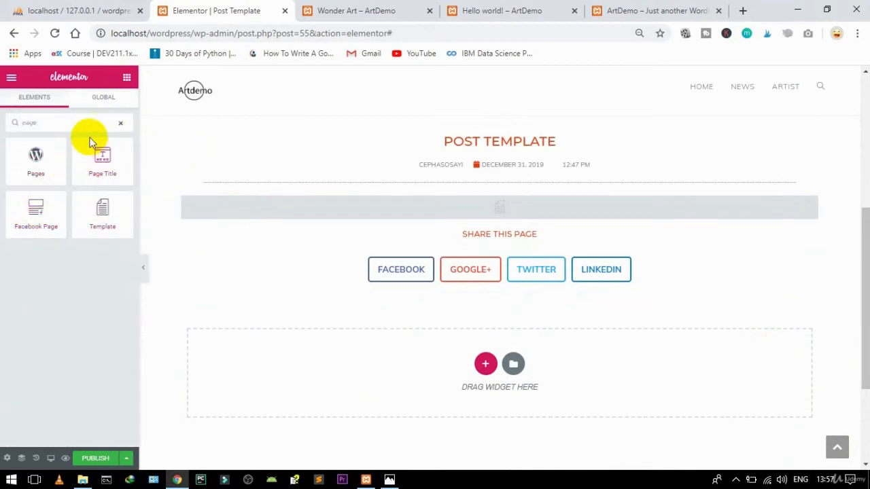
key(BackSpace)
key(BackSpace)
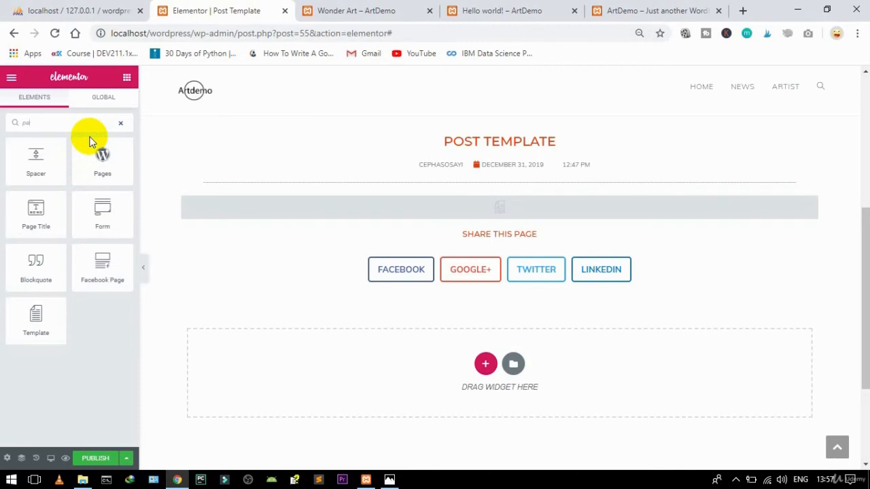
key(BackSpace)
text(ost)
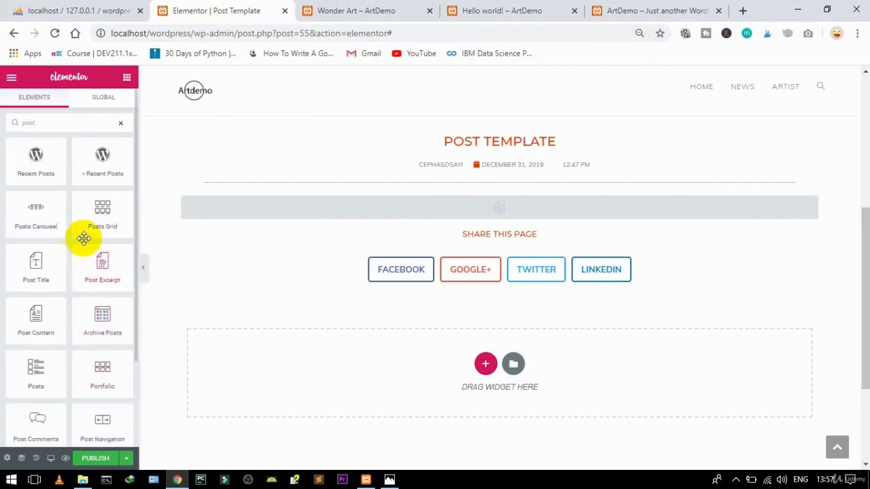
drag(133, 204, 122, 295)
drag(97, 340, 536, 285)
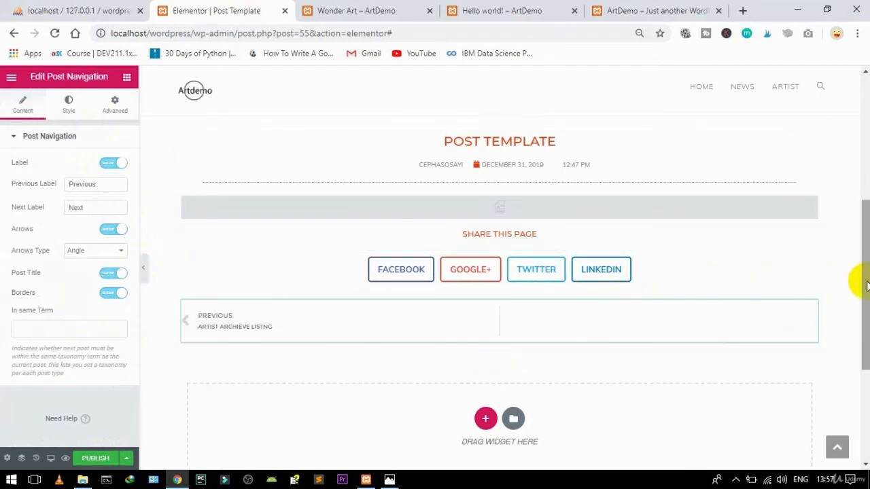
drag(866, 285, 846, 227)
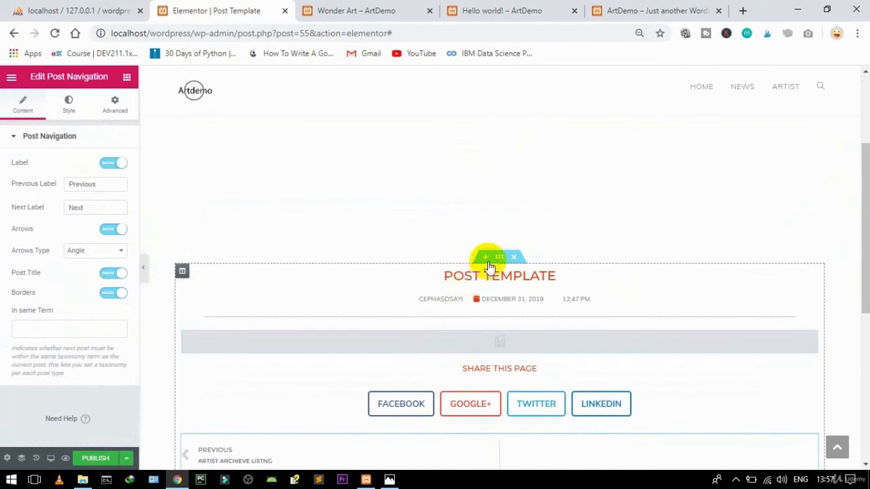
Step: Unlink the content column's margins, set Top to -75, and hit Publish
click(182, 272)
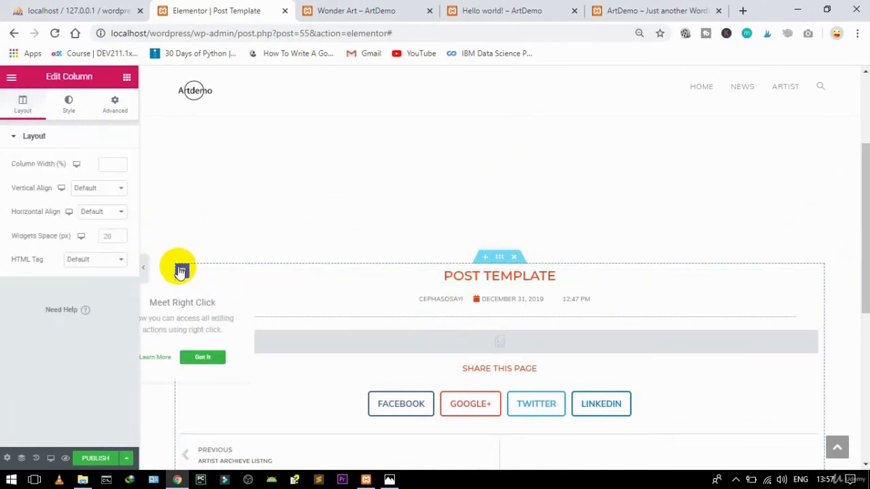
click(116, 109)
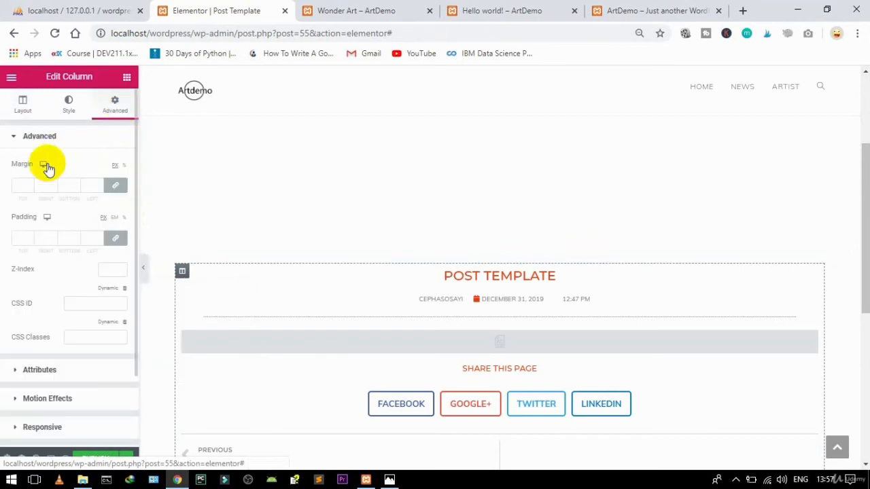
click(119, 186)
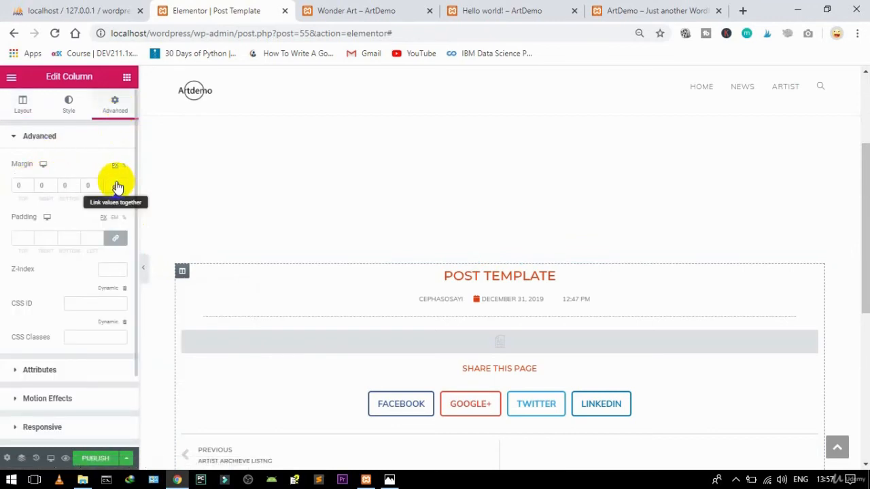
click(20, 184)
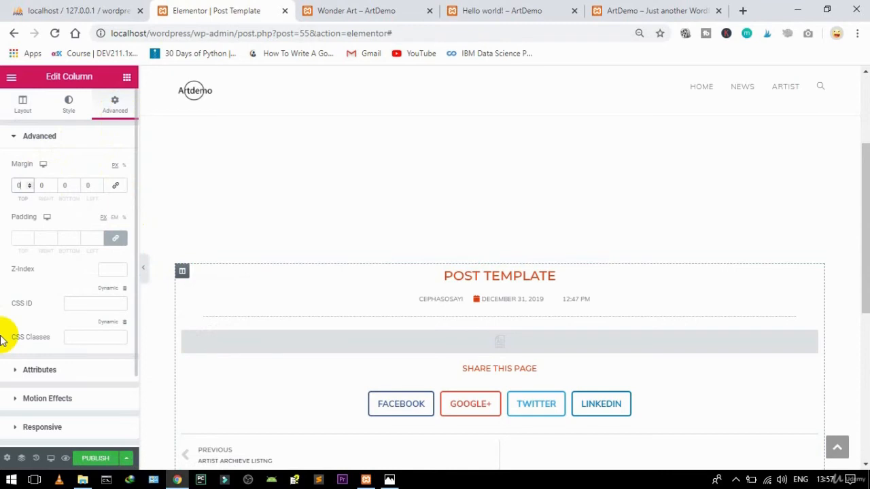
text(75)
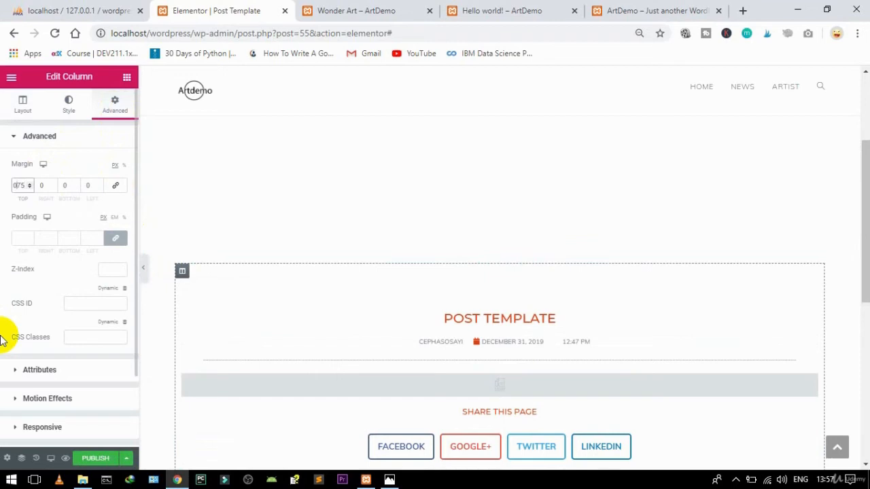
text(-)
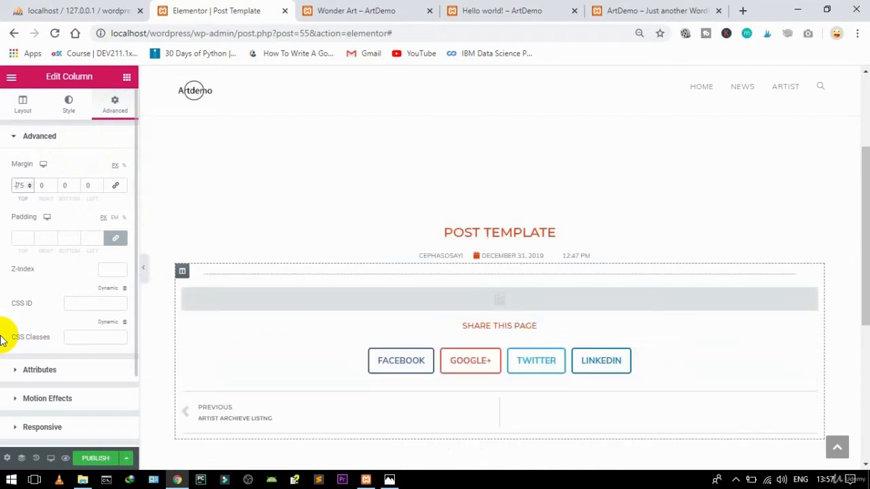
click(96, 459)
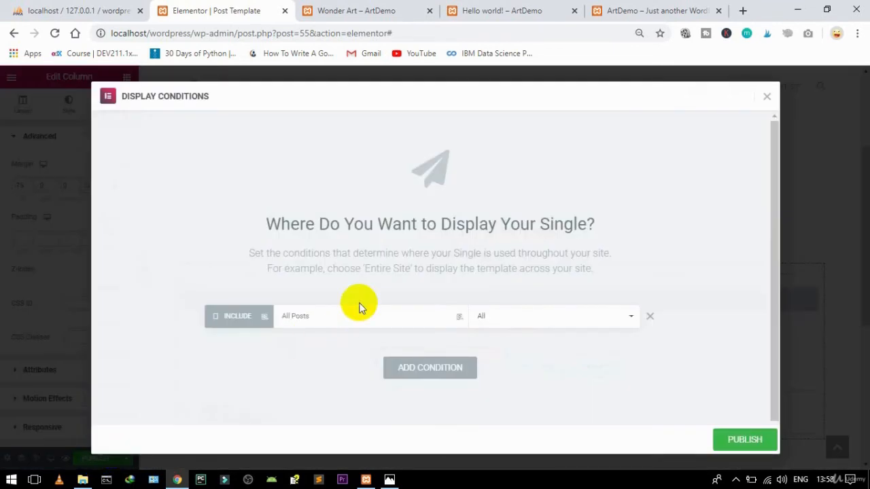
Step: Publish the Post Template with the display condition Include All Posts
click(356, 327)
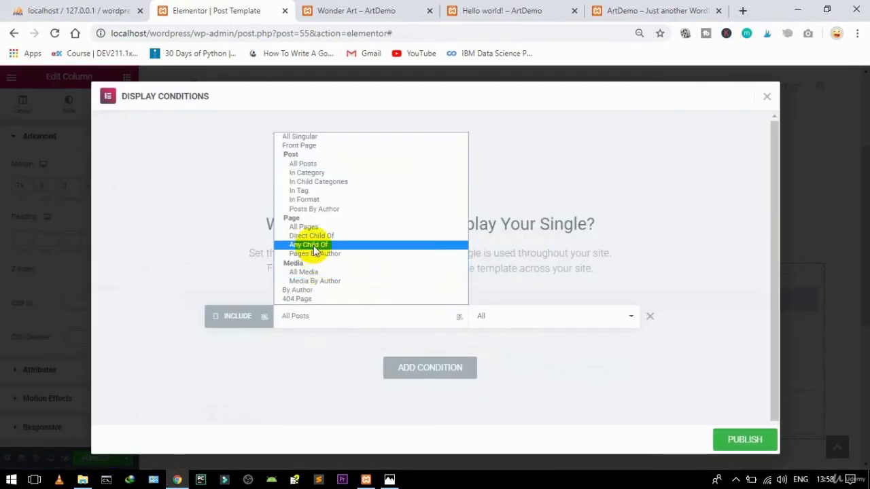
click(303, 164)
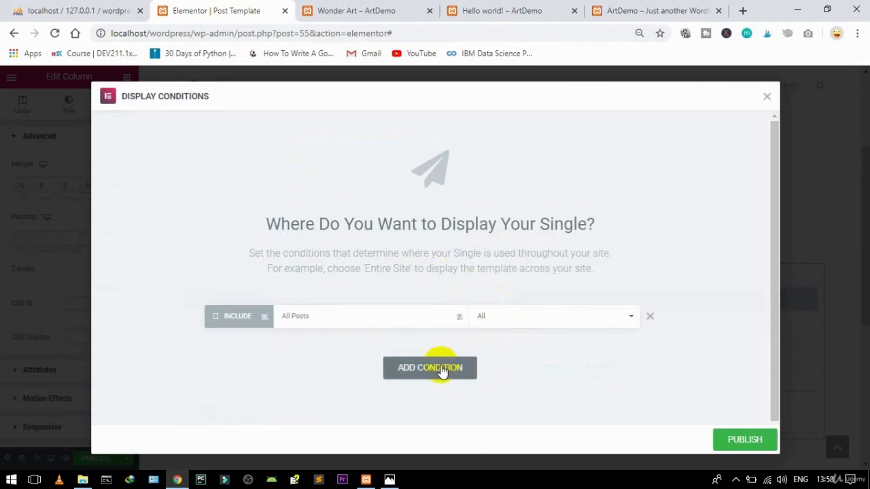
click(729, 437)
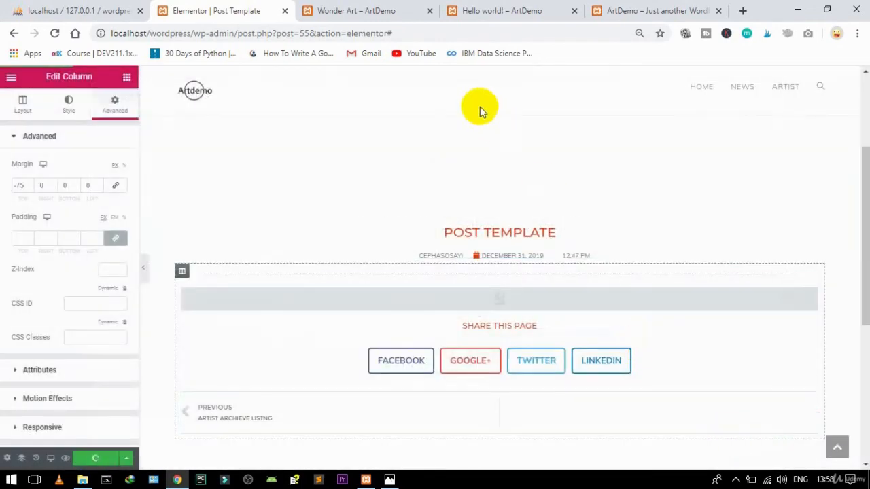
click(343, 5)
click(221, 8)
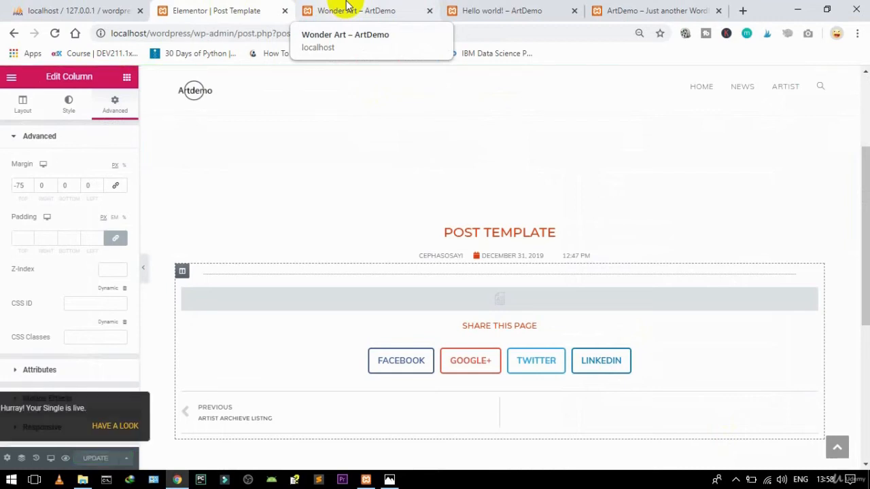
Step: From the News category, open the Canva post and scroll through its new layout
click(346, 7)
click(503, 8)
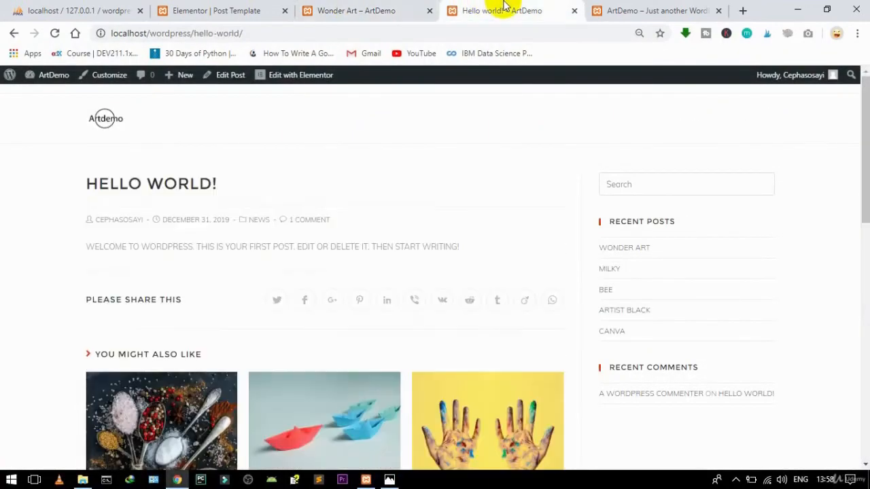
click(336, 8)
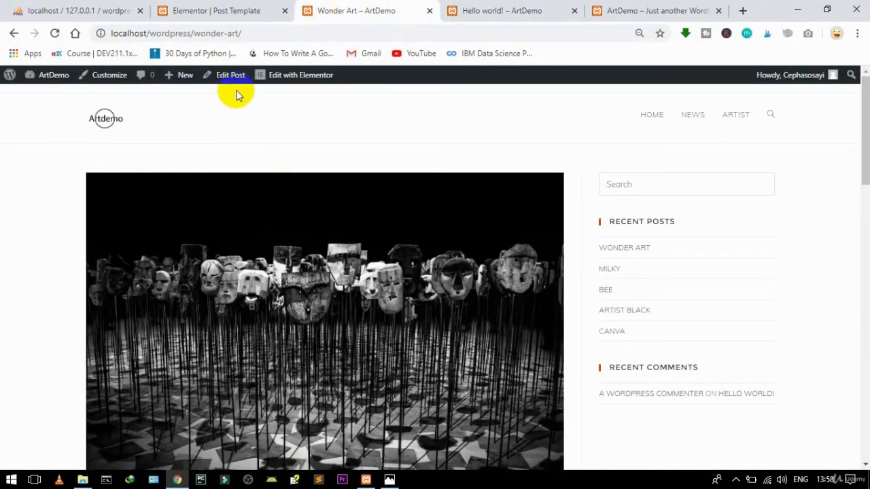
click(688, 120)
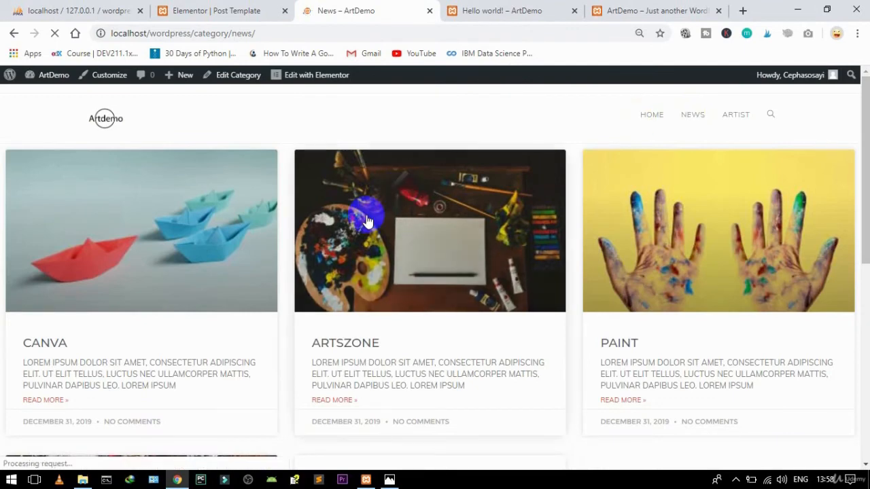
click(37, 401)
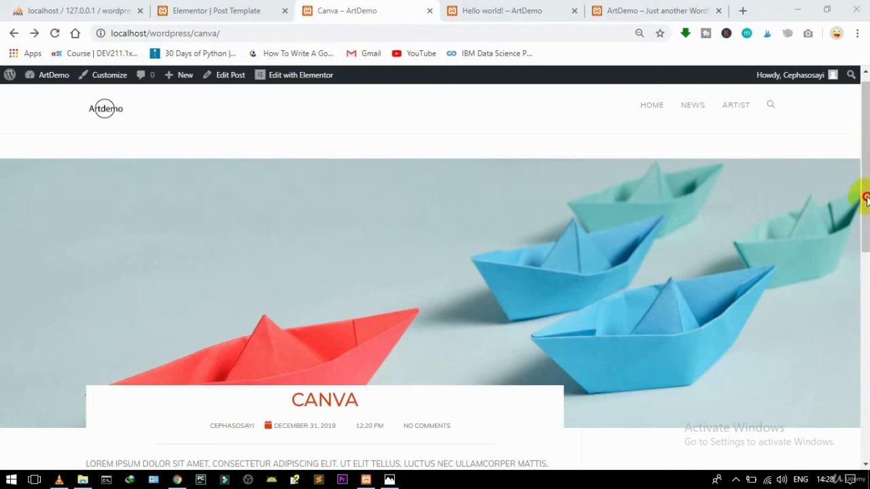
drag(862, 214, 847, 292)
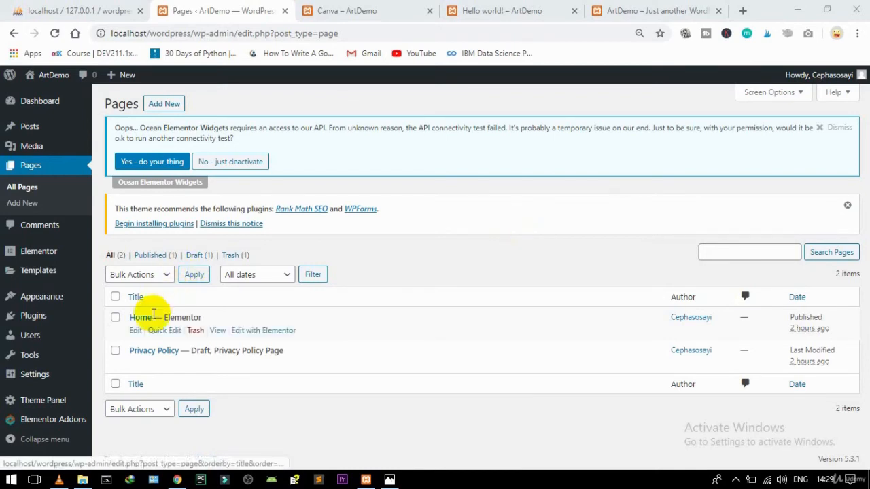
Step: Open the Home page in Elementor, then view the live ArtDemo home page
click(261, 334)
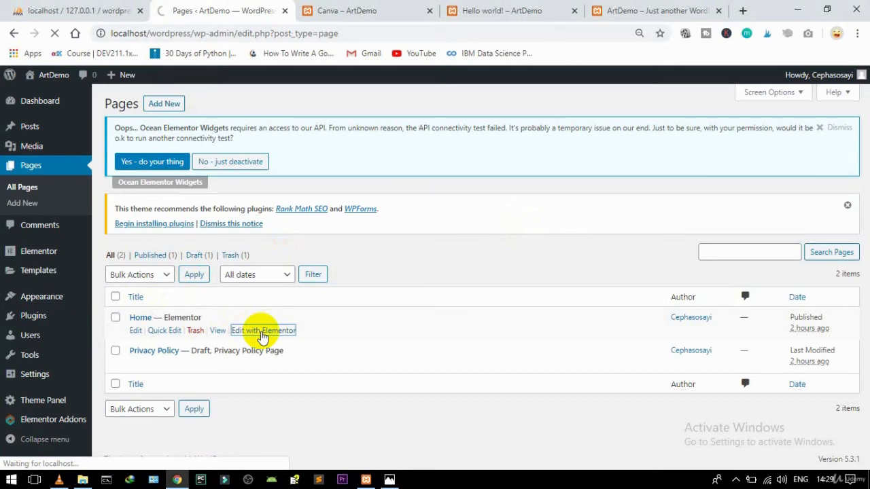
click(627, 8)
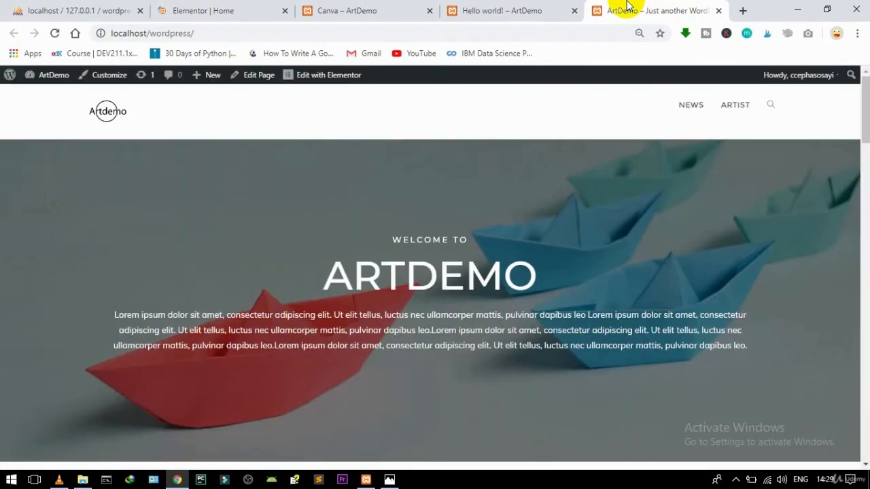
Step: Scroll through the live home page hero, then switch back to the Elementor | Home editor
mouse_move(866, 125)
mouse_down()
mouse_move(866, 140)
mouse_move(856, 117)
mouse_move(859, 182)
mouse_move(856, 169)
mouse_move(823, 428)
mouse_move(809, 179)
mouse_move(796, 113)
mouse_up()
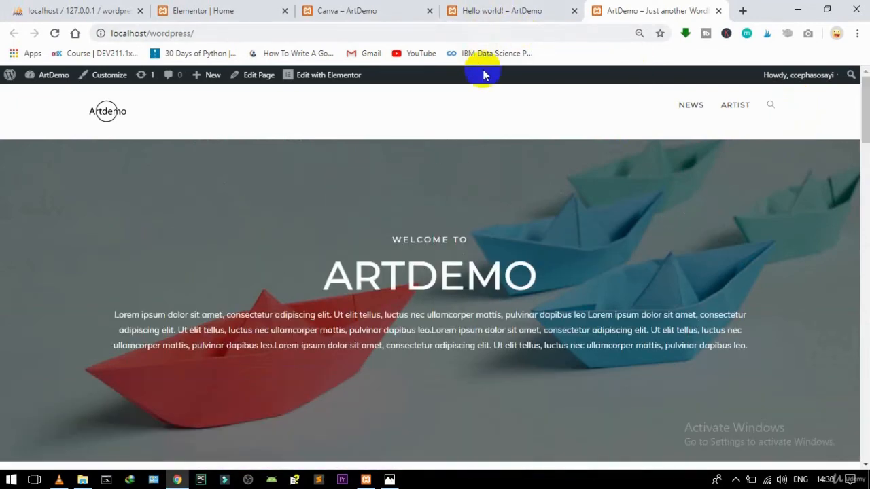
click(213, 9)
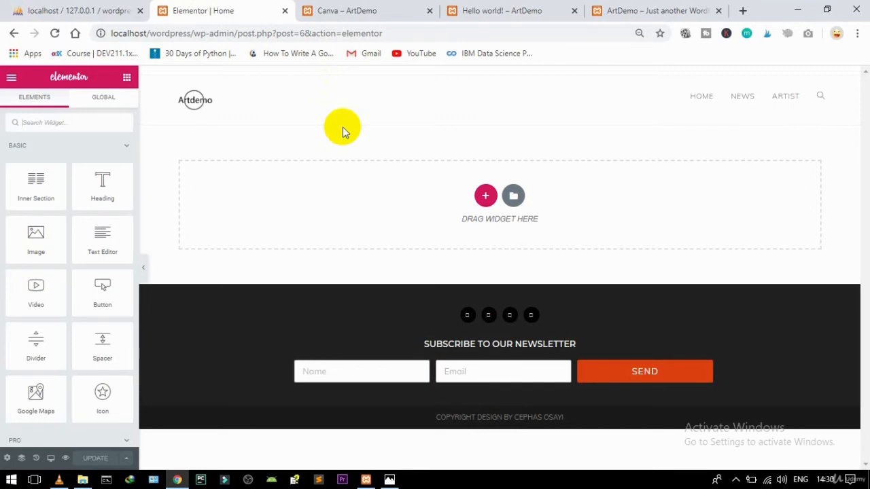
Step: Insert a single-column section above the drop area with 150 px top and 150 px bottom padding
click(485, 197)
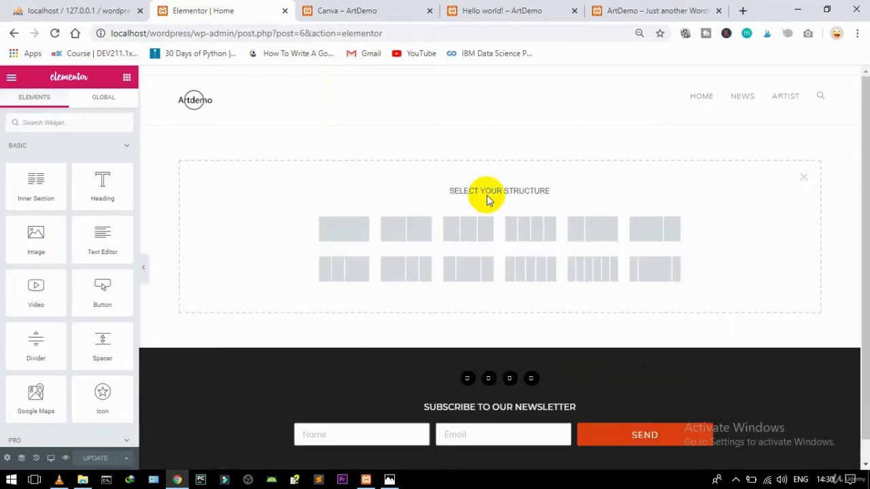
click(324, 240)
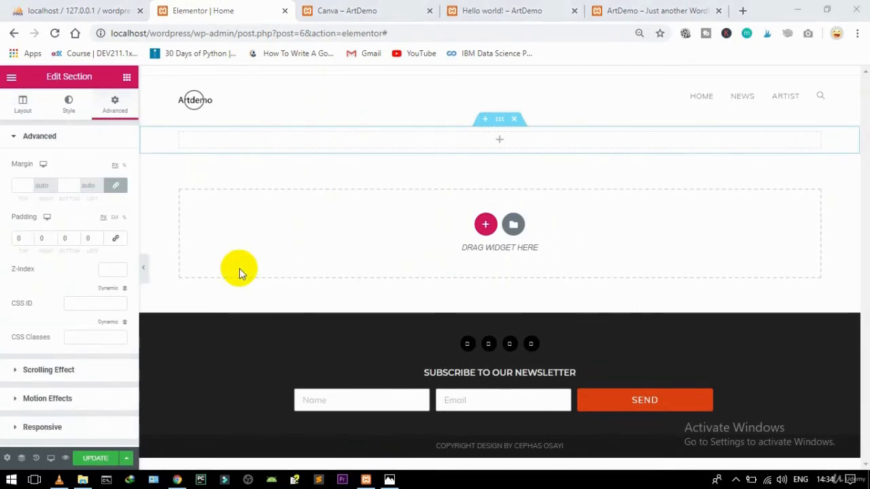
click(20, 238)
text(150)
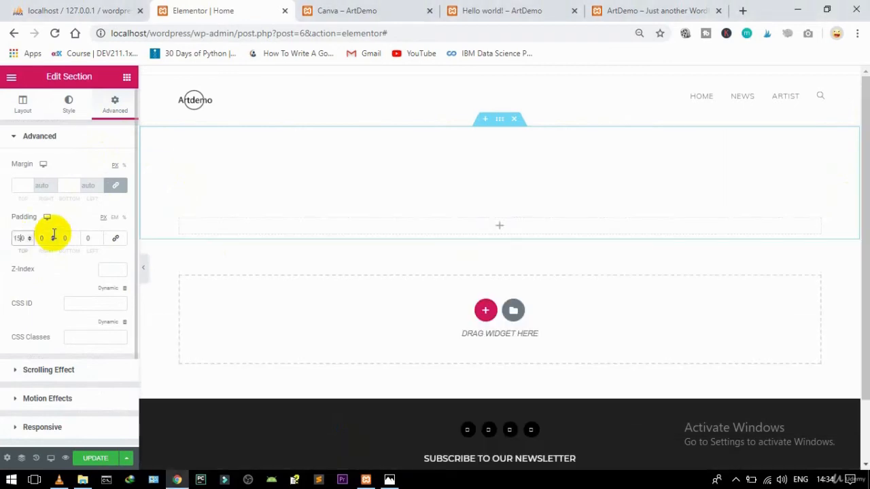
click(63, 238)
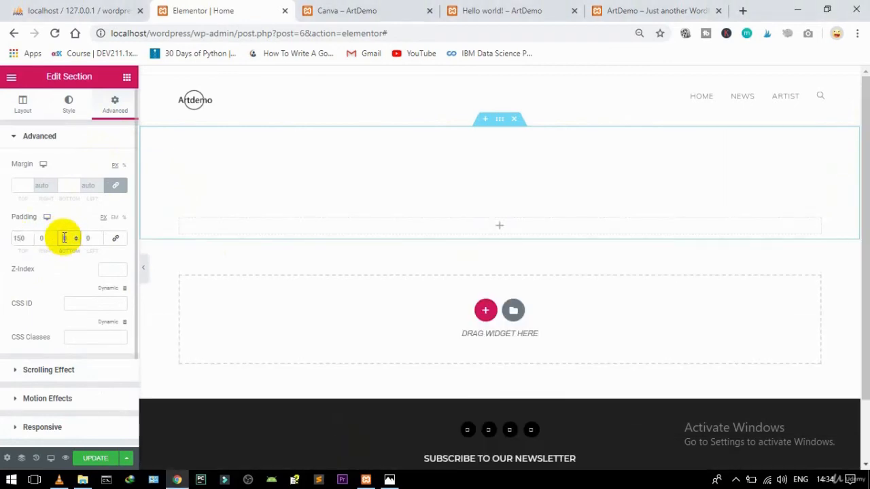
text(150)
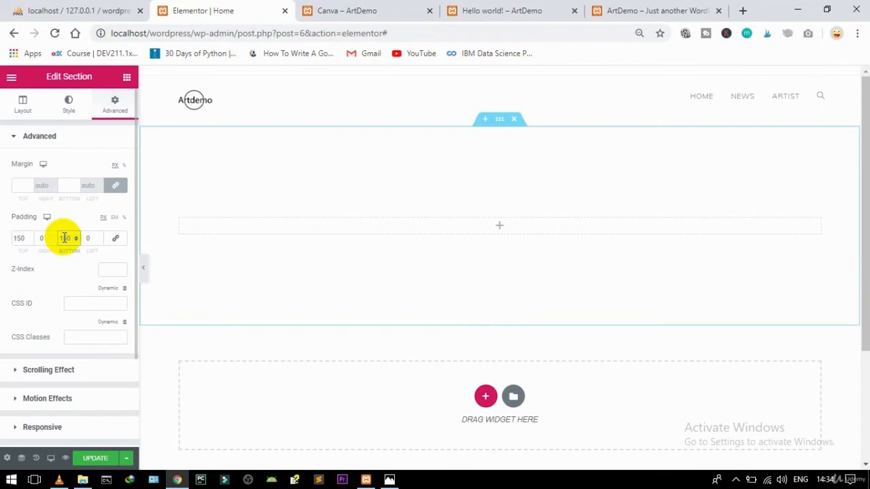
Step: Give the section a classic background using the paper-boats image
click(70, 103)
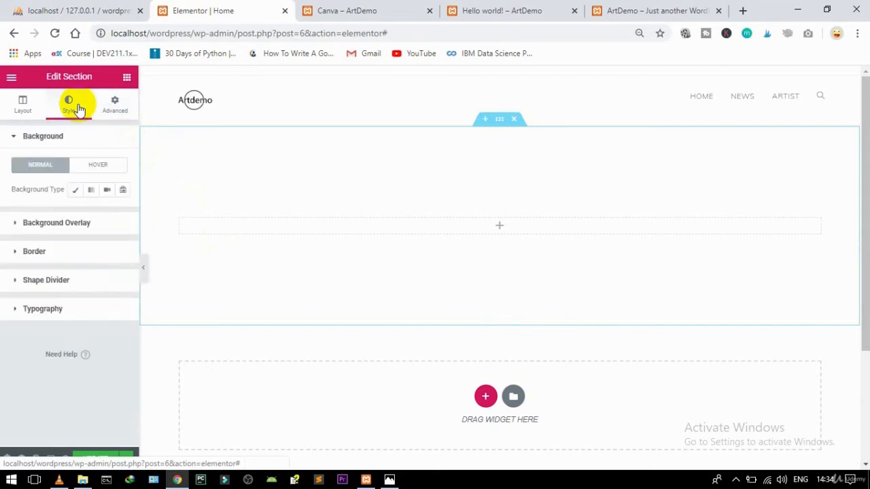
click(77, 190)
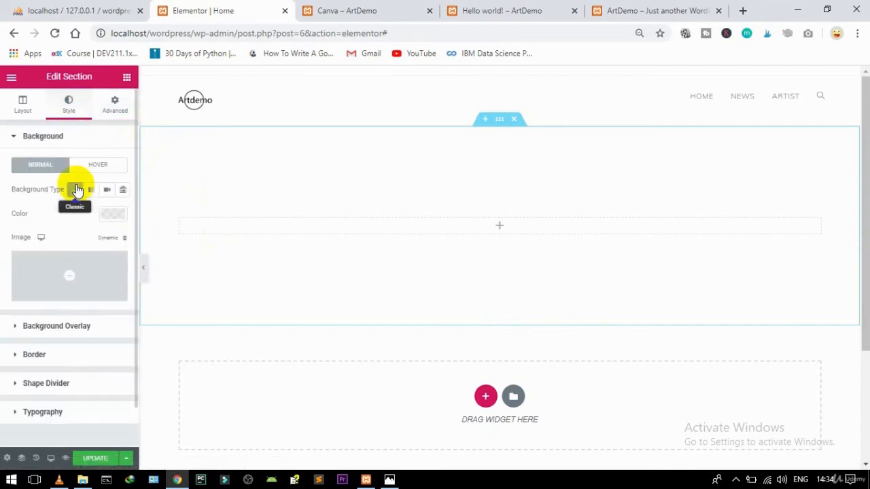
click(102, 269)
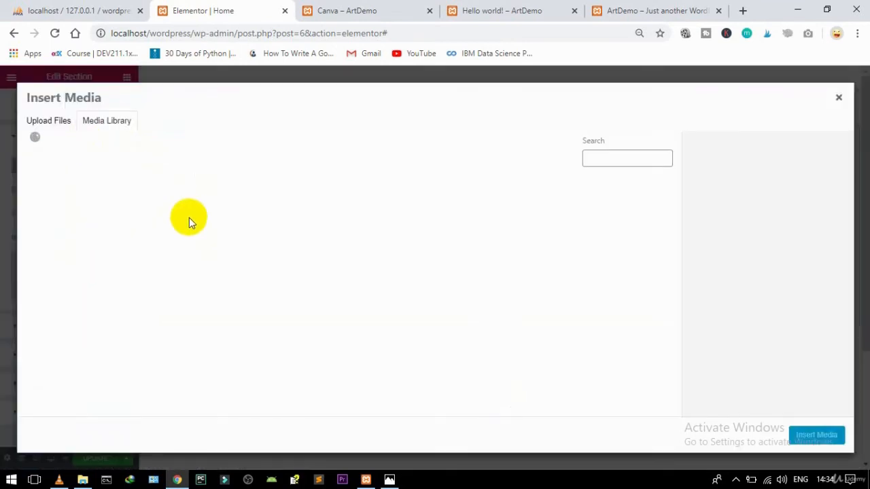
click(158, 222)
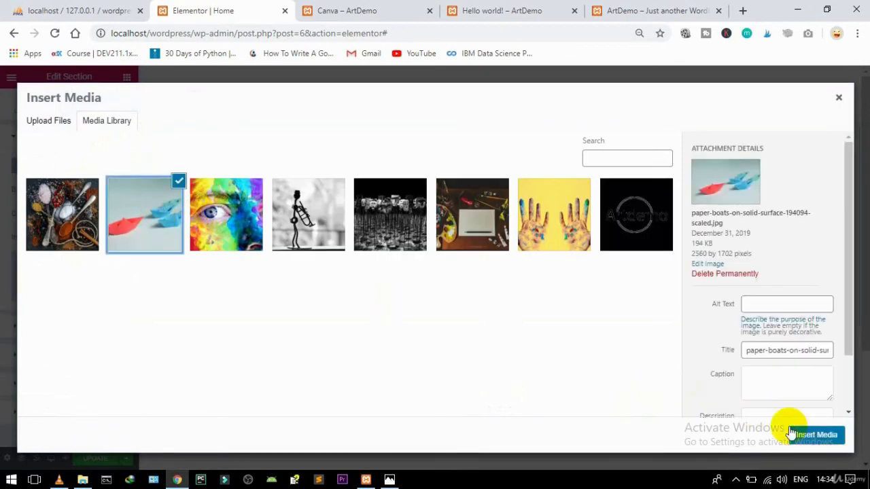
click(805, 436)
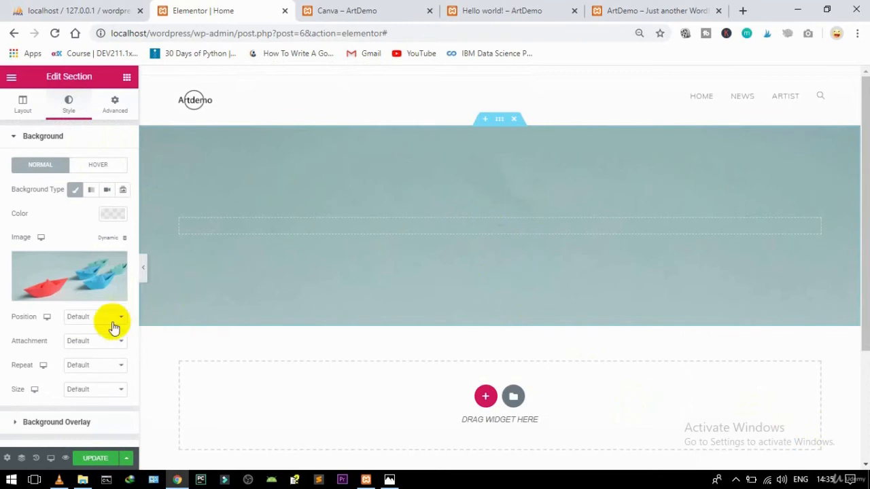
Step: Set the background to Center Center, Fixed attachment, No-repeat and Cover size
click(89, 317)
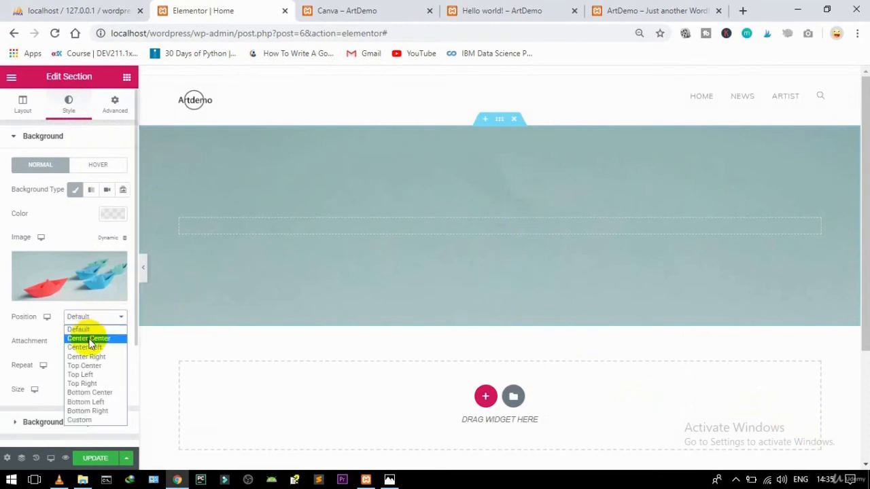
click(90, 338)
click(87, 348)
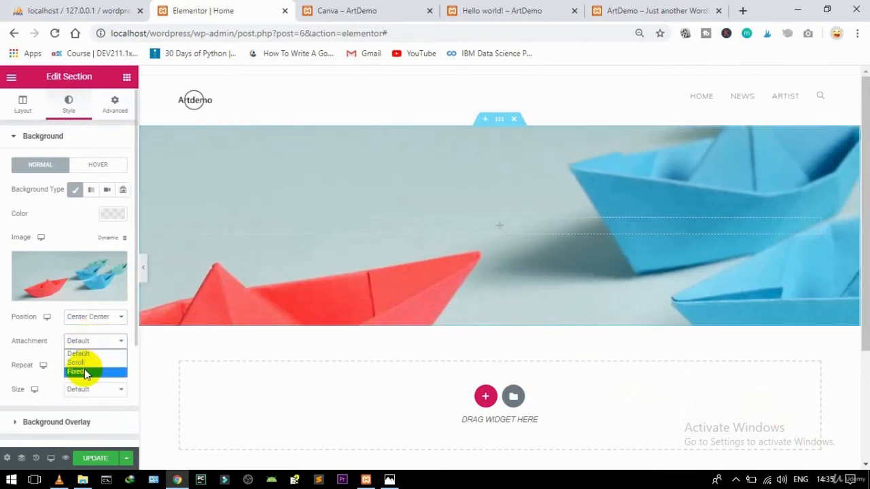
click(84, 369)
click(85, 391)
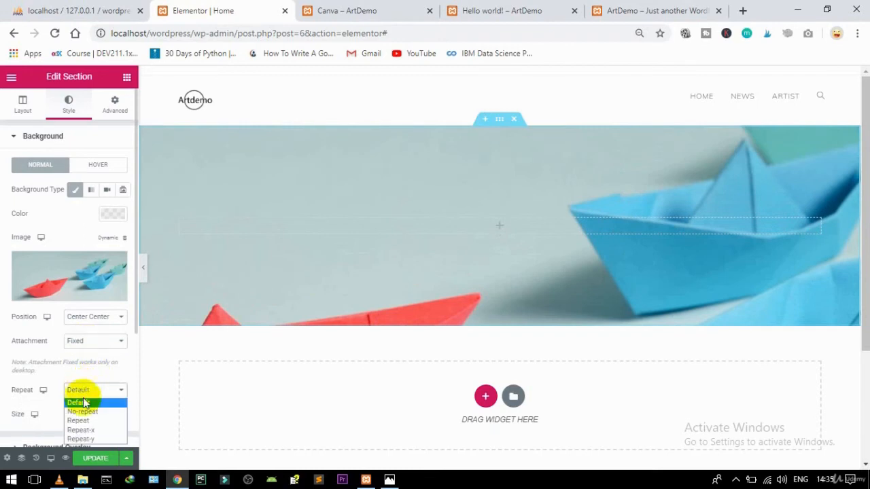
click(84, 412)
click(85, 416)
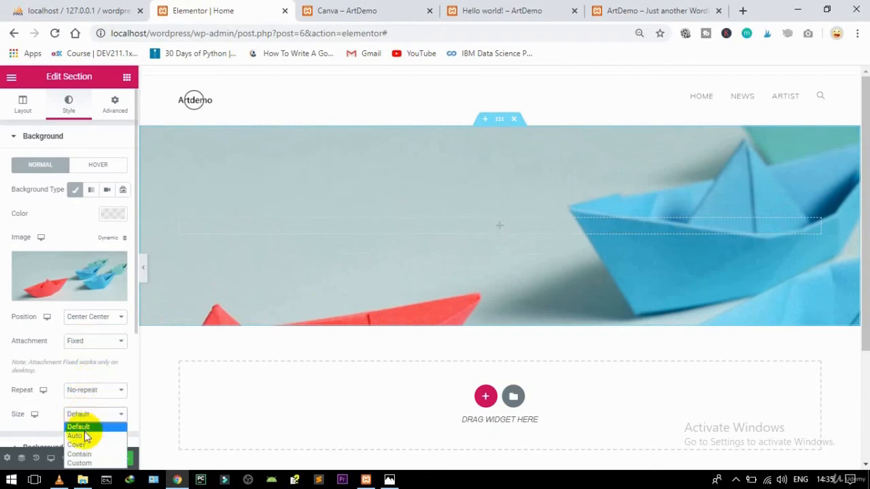
click(80, 446)
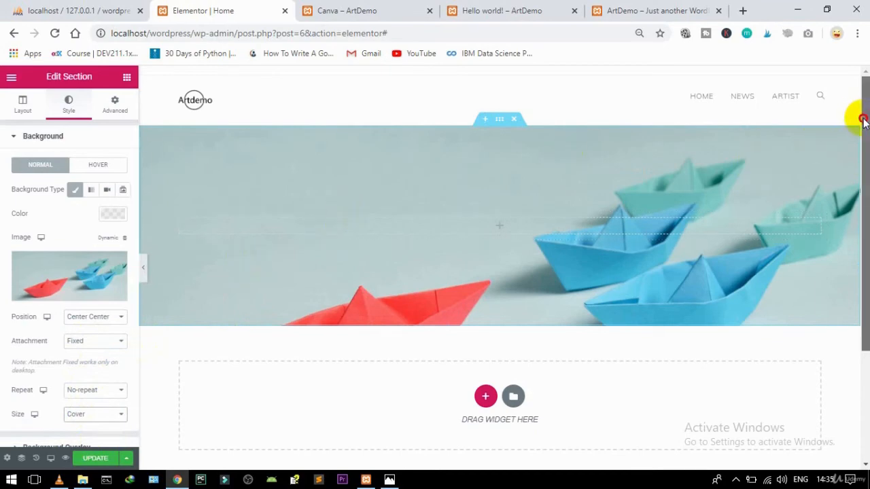
drag(860, 117, 839, 112)
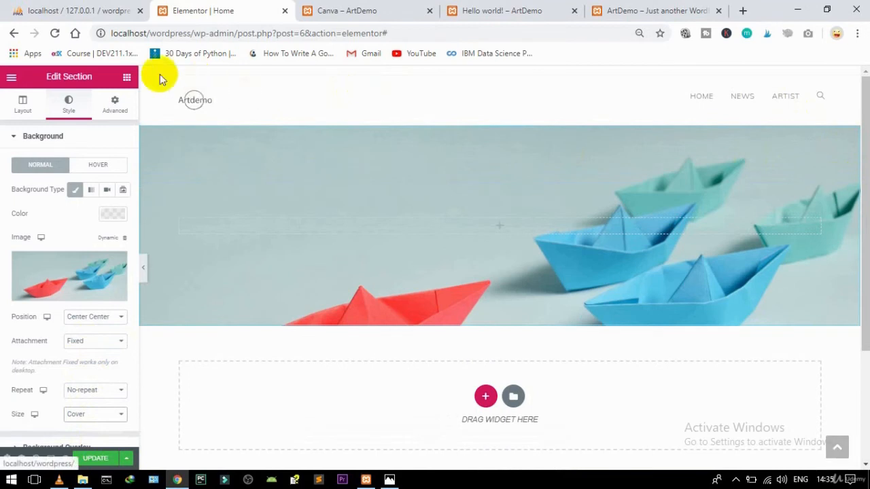
Step: Drop two Heading widgets into the paper-boats hero section
click(128, 81)
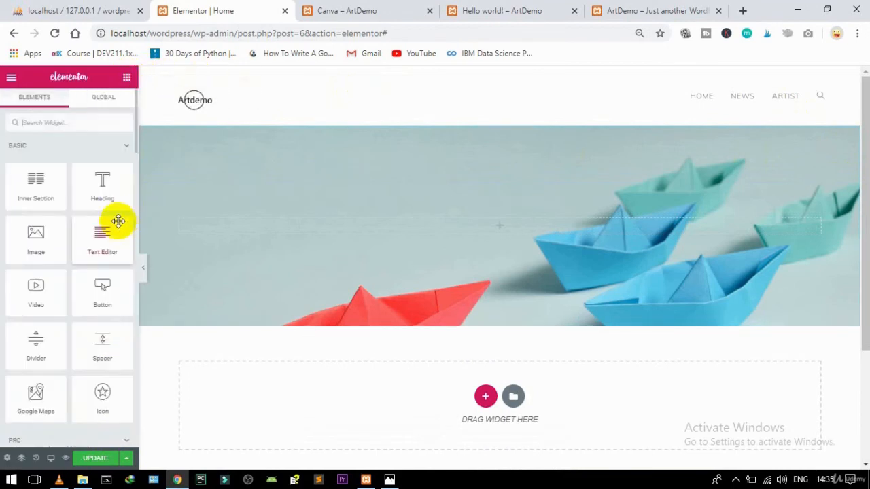
drag(103, 184, 551, 231)
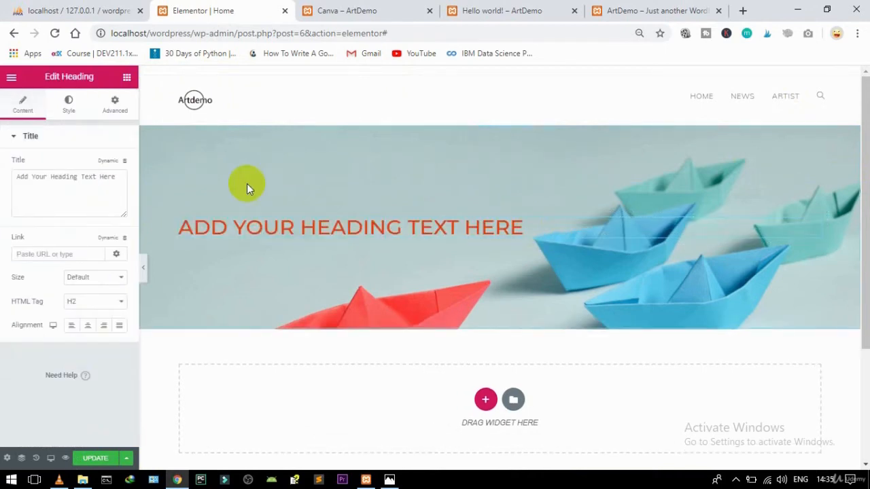
click(127, 78)
drag(101, 188, 516, 241)
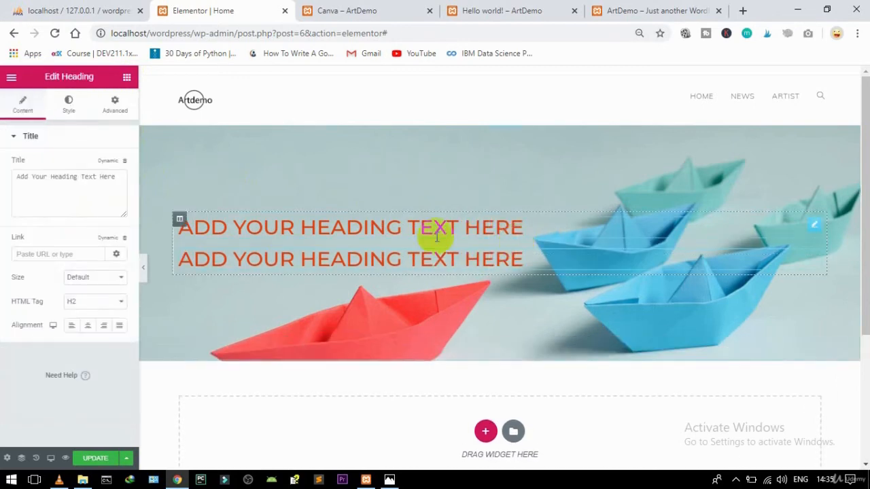
Step: Make the first heading read 'welcome to' as a centered white (#FFFFFF) H5
click(817, 227)
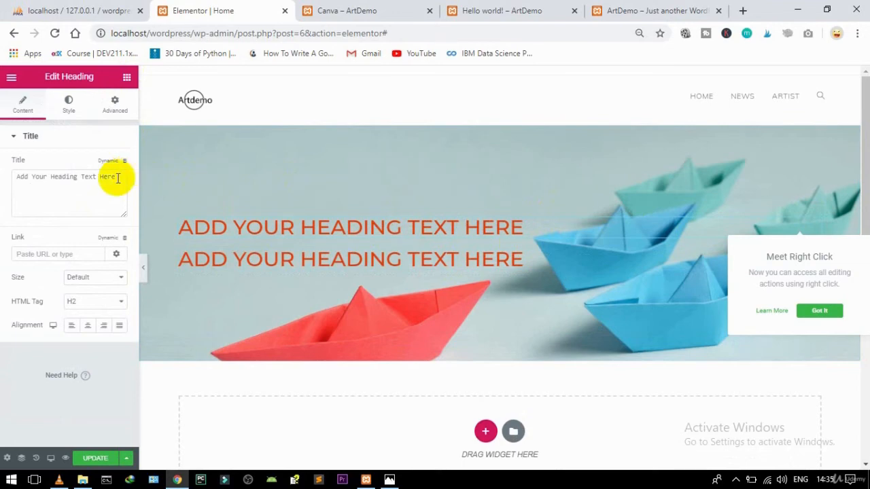
drag(117, 178, 35, 174)
text(welcome to)
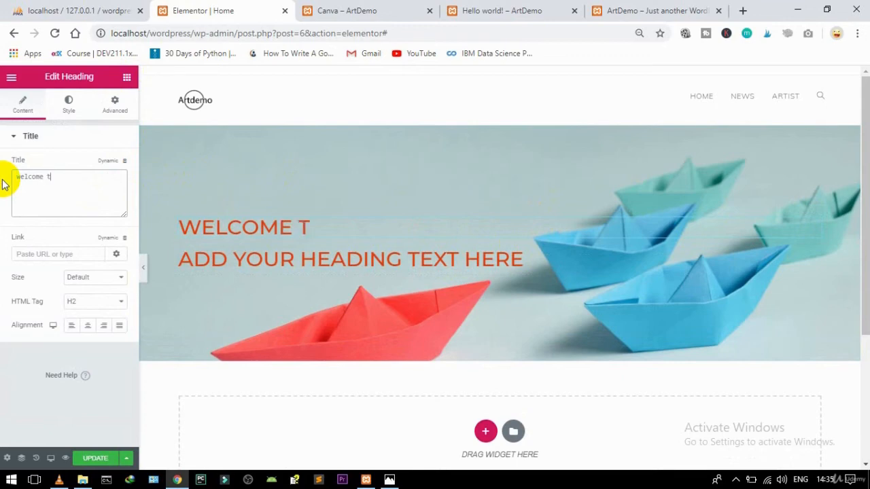
click(77, 301)
click(78, 340)
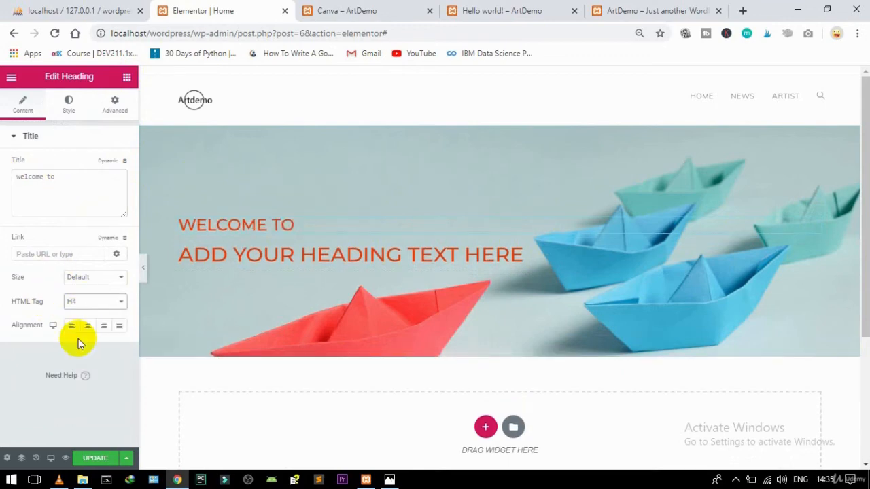
click(84, 307)
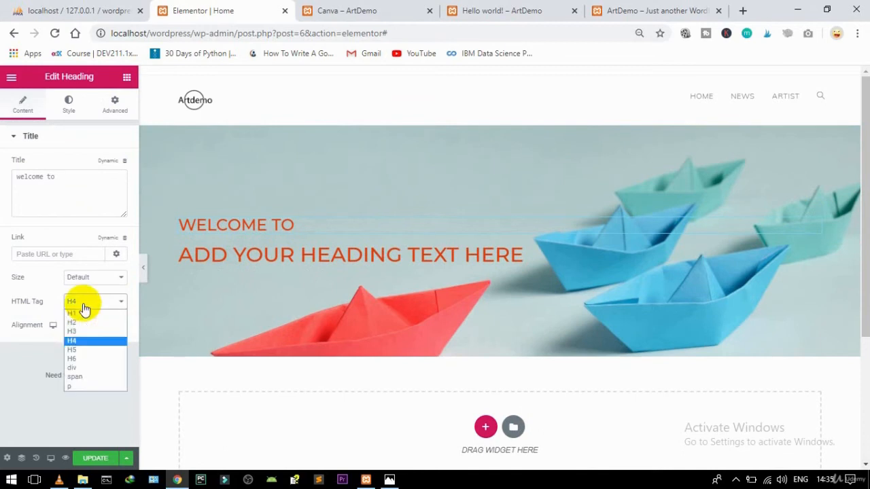
click(73, 349)
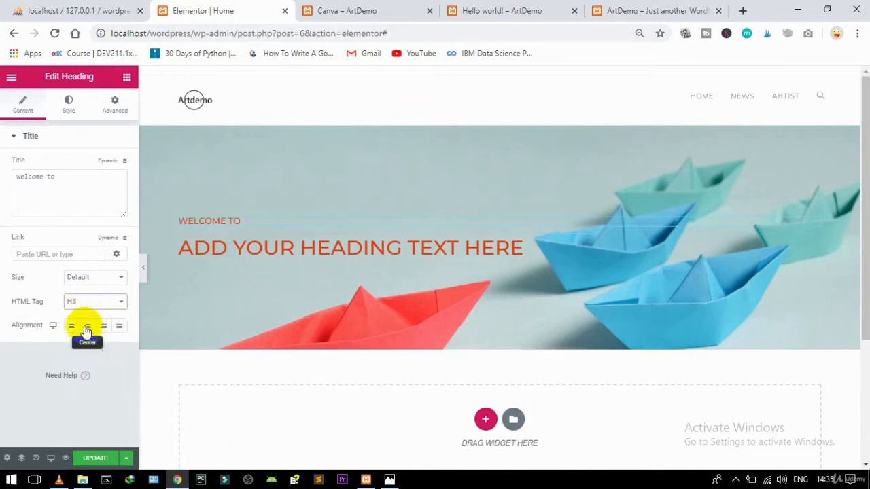
click(86, 329)
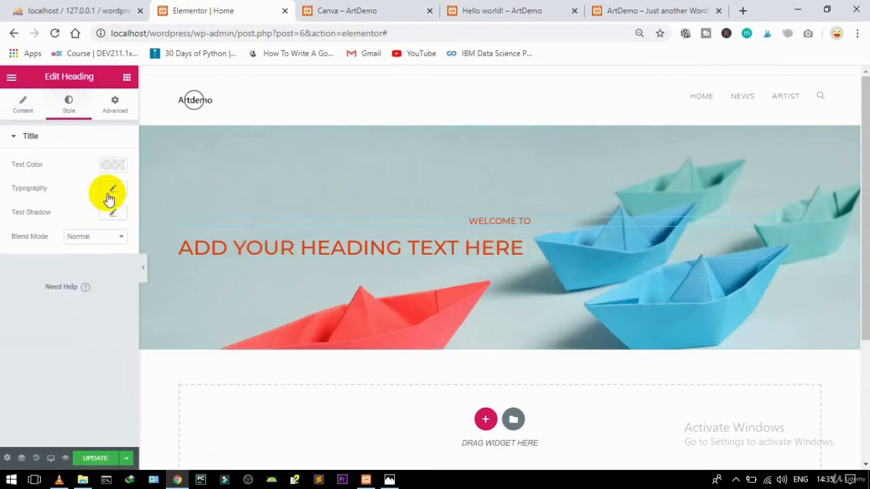
click(113, 166)
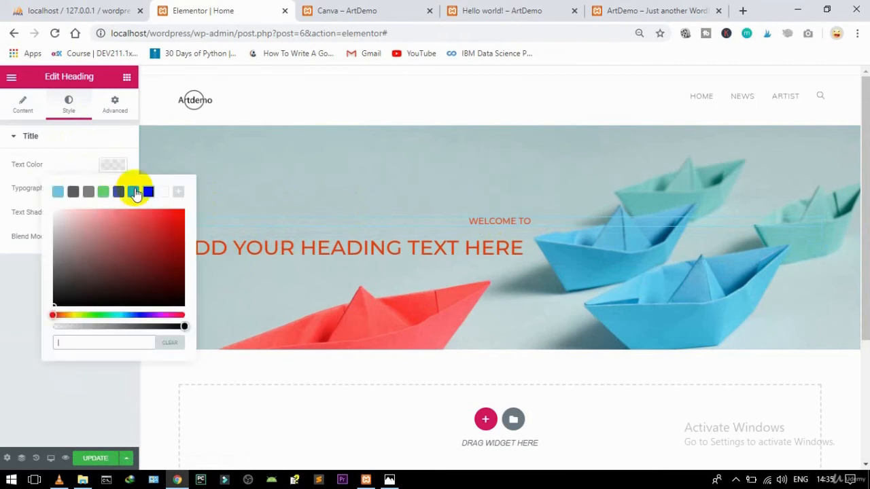
click(161, 194)
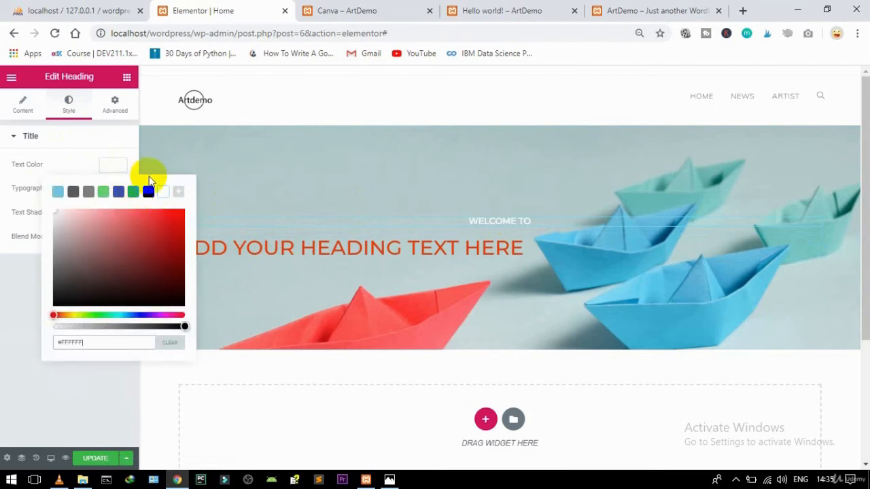
click(108, 166)
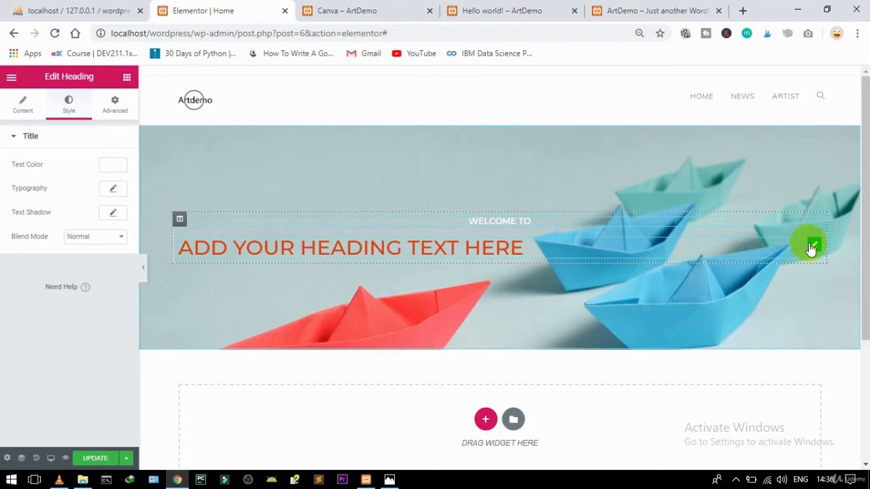
Step: Retitle the second heading 'ARTDEMO' and center it
click(363, 249)
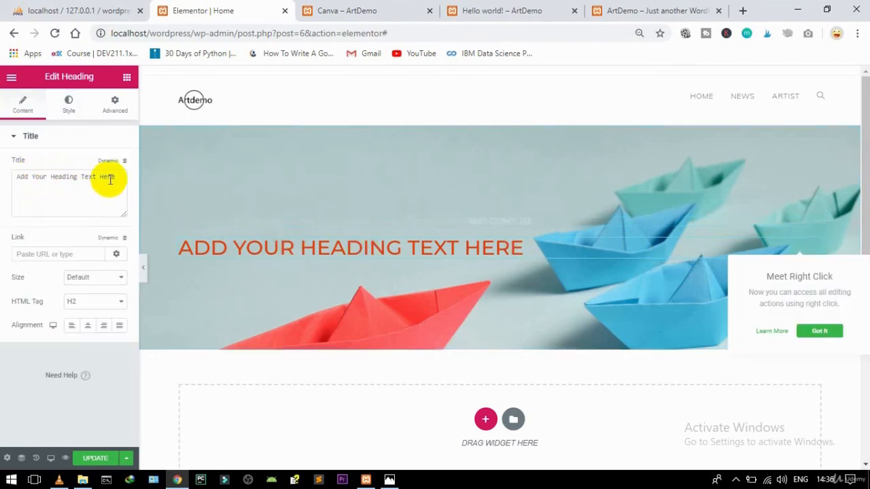
drag(110, 179, 1, 172)
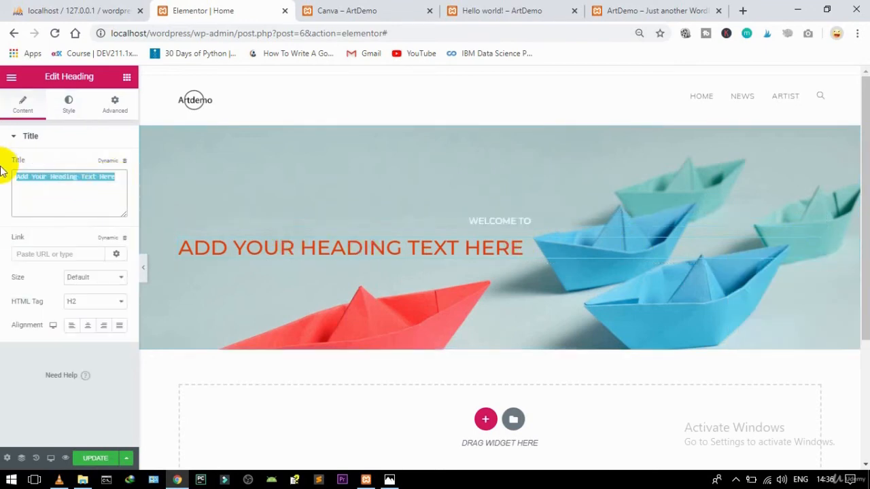
text(ARTDEMO)
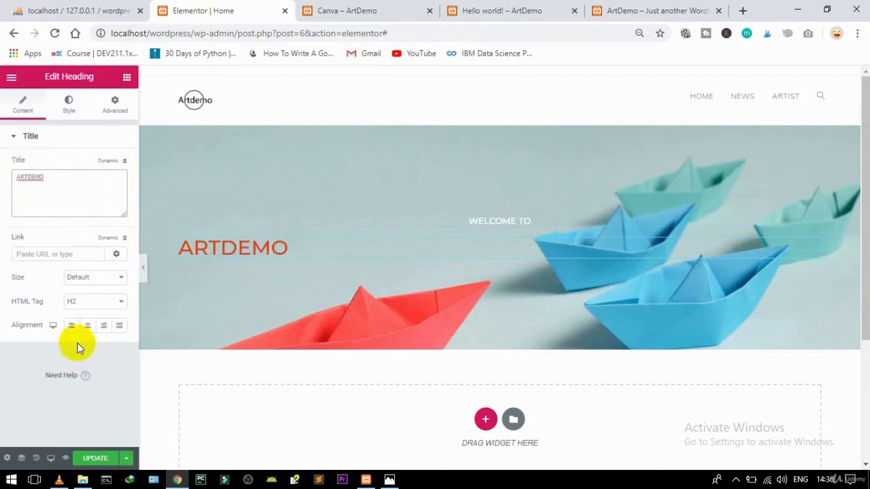
click(90, 327)
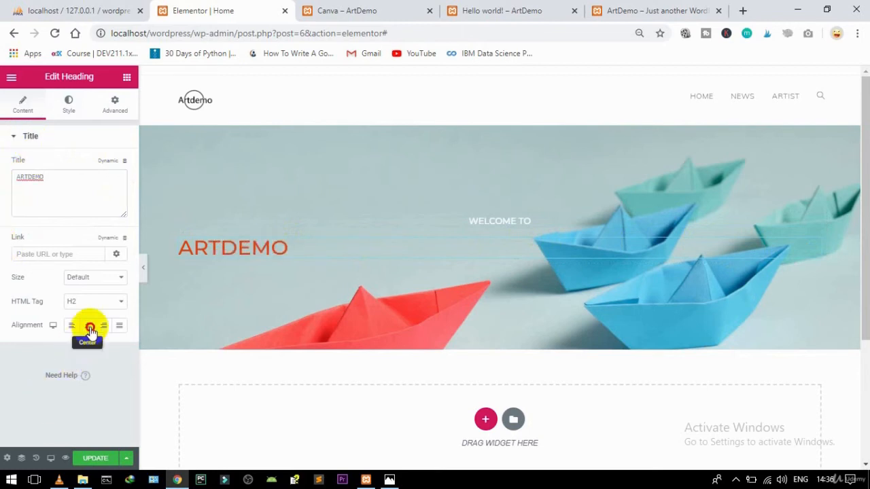
Step: Enlarge the ARTDEMO typography size and color the text white (#FFFFFF)
click(69, 107)
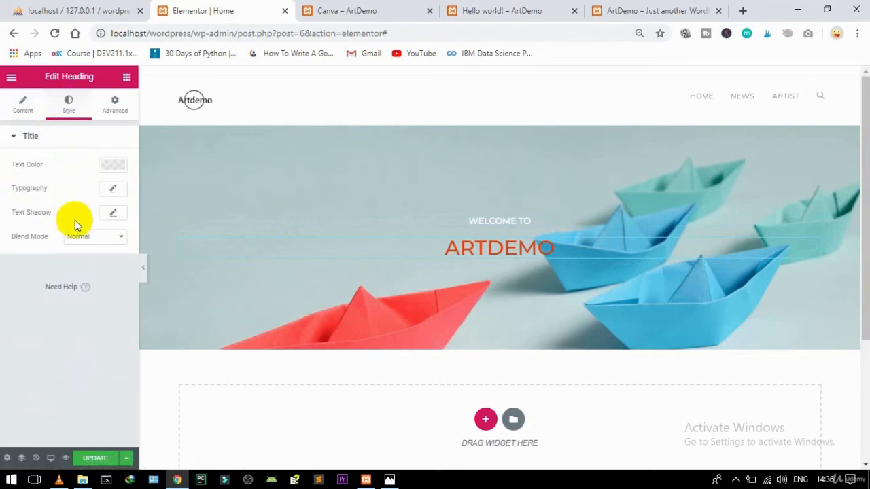
click(113, 188)
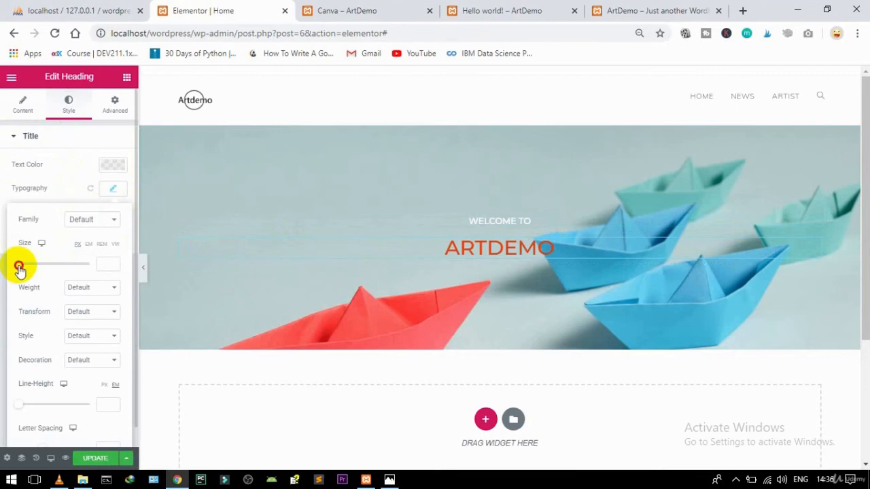
drag(19, 267, 53, 266)
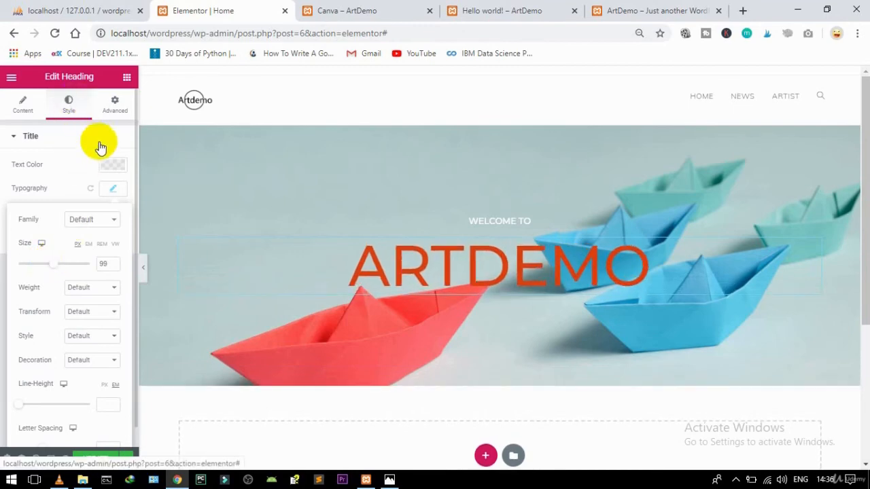
click(106, 166)
click(163, 193)
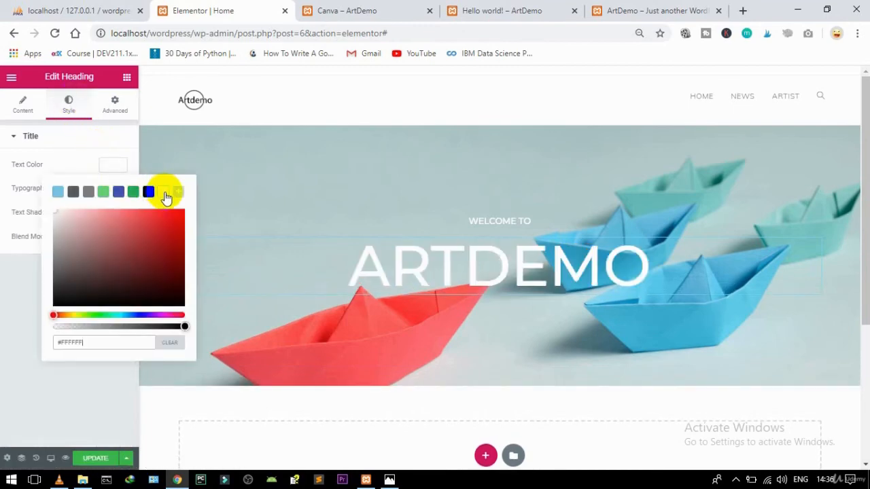
click(117, 166)
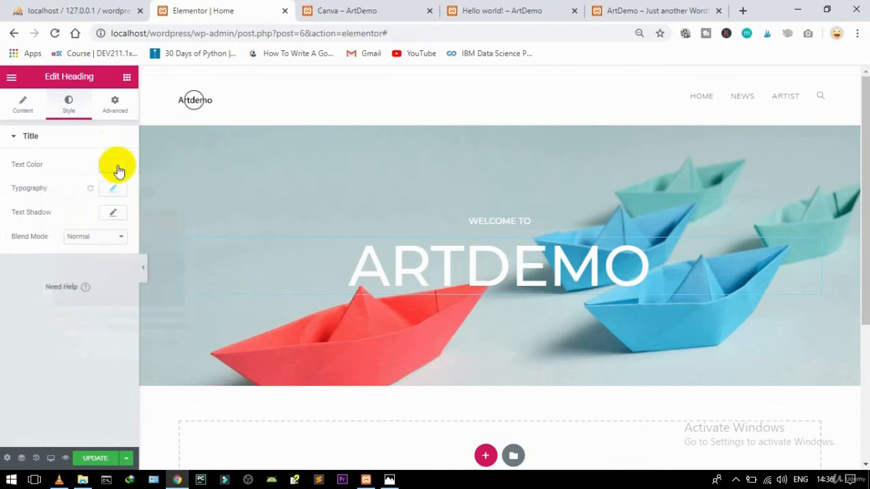
click(30, 107)
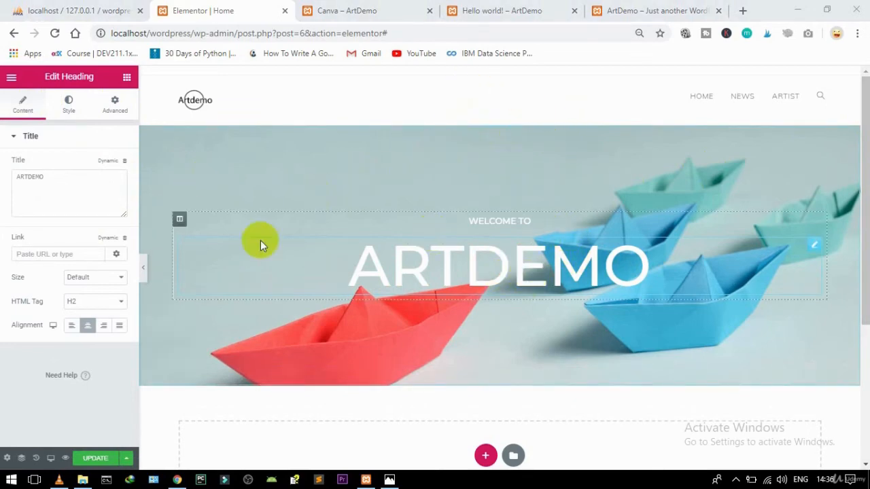
Step: Add a classic black background overlay at 0.5 opacity to the hero section
right_click(708, 185)
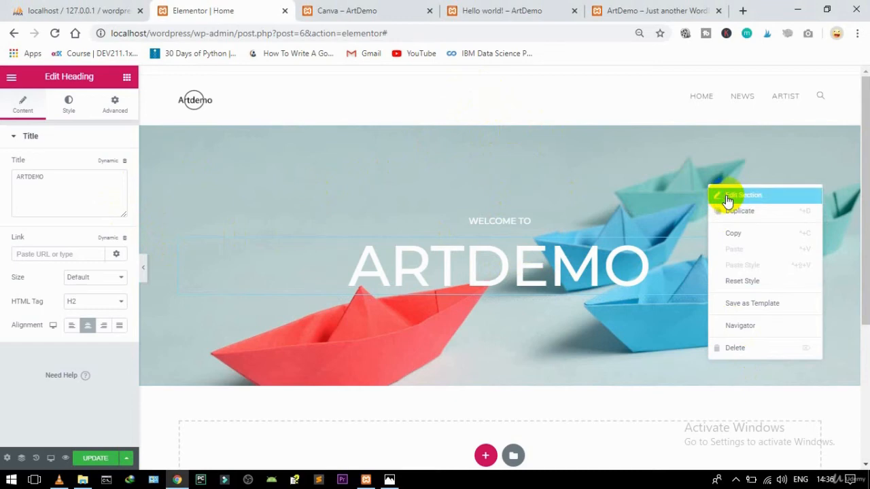
click(190, 179)
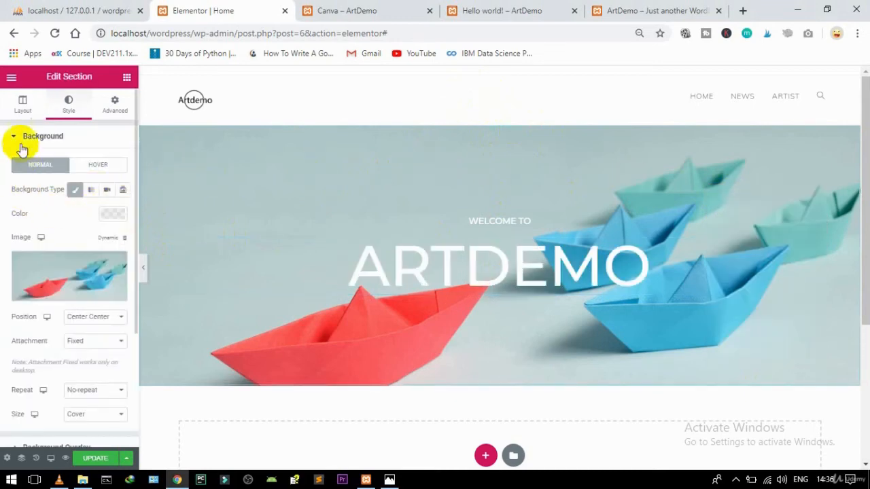
click(21, 143)
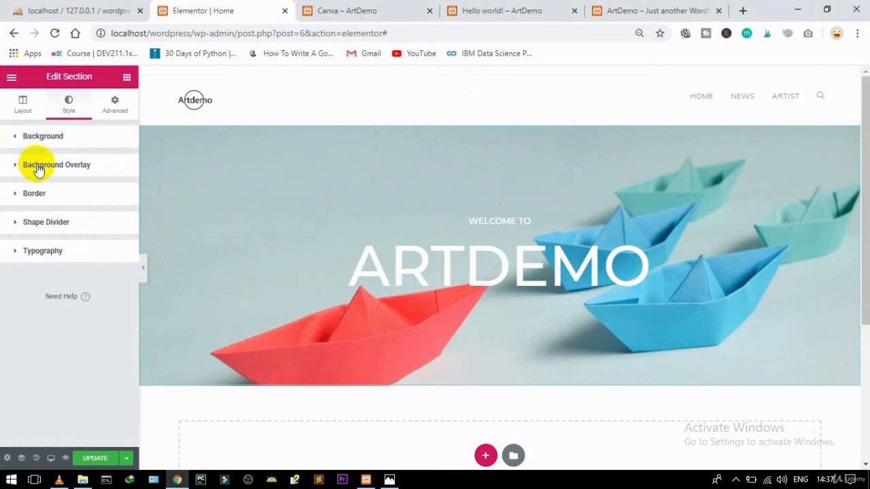
click(37, 165)
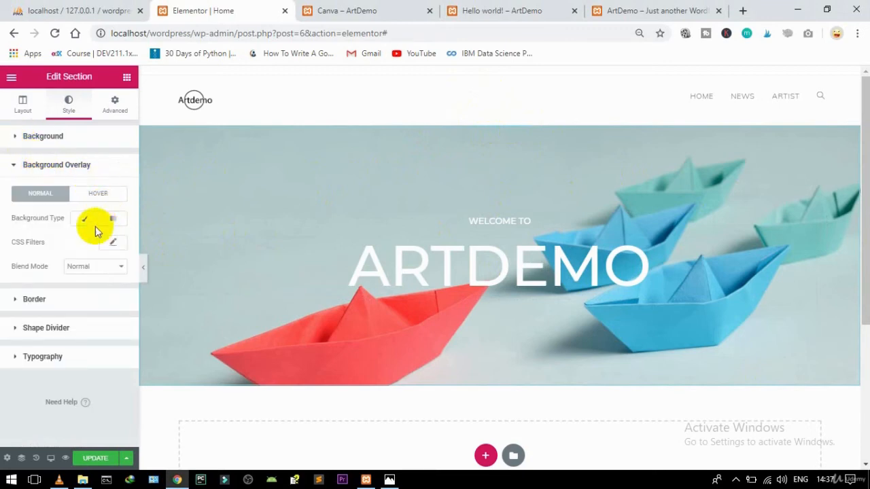
click(85, 221)
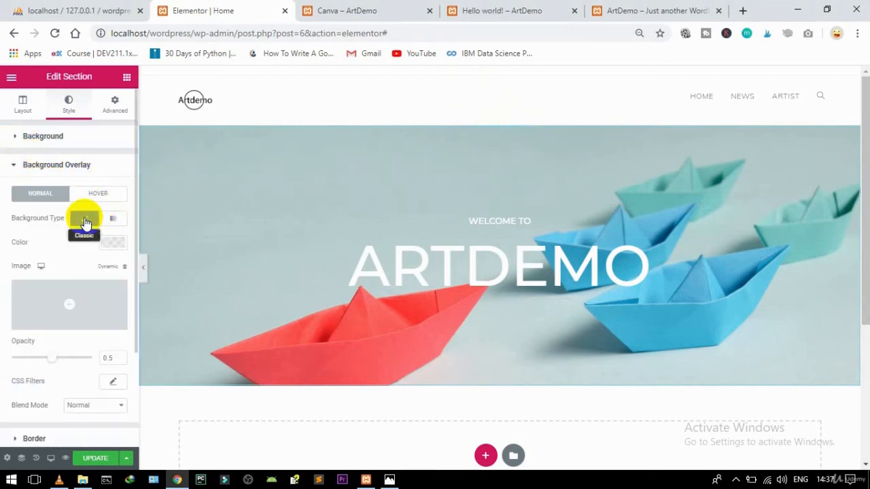
click(113, 243)
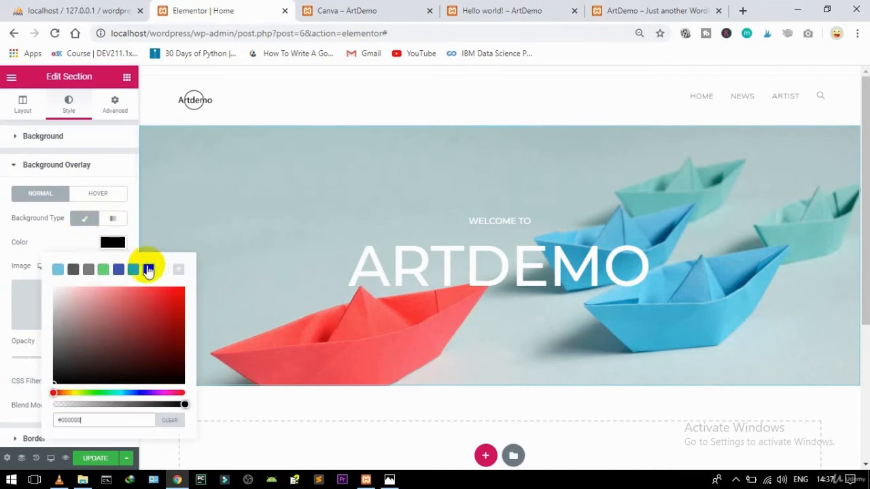
click(60, 379)
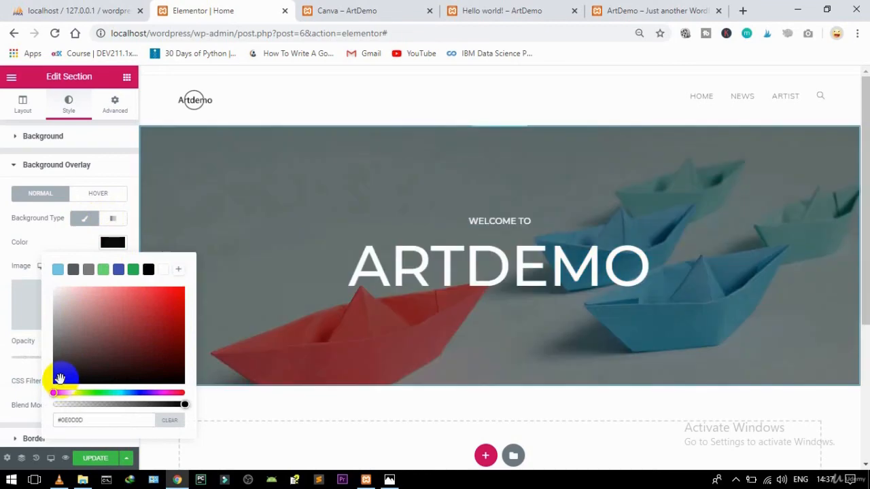
click(116, 244)
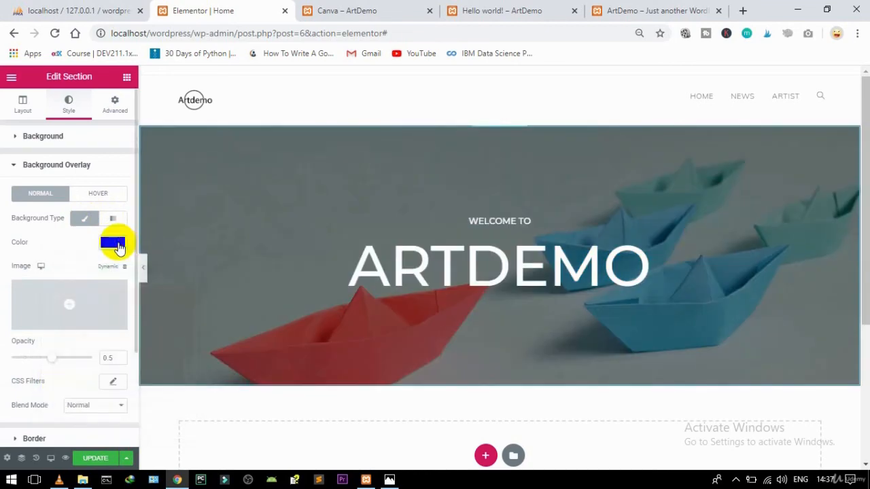
drag(864, 133, 825, 122)
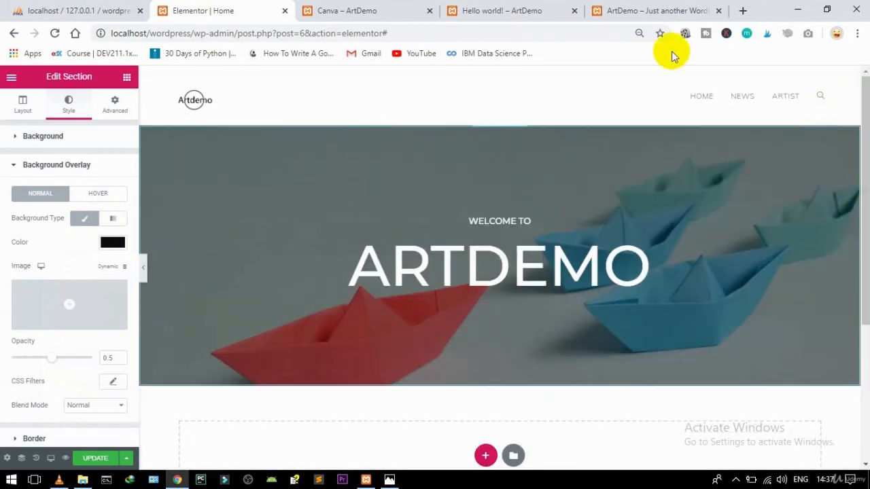
Step: Check the live home page and Hello world post, then return to the editor
click(629, 8)
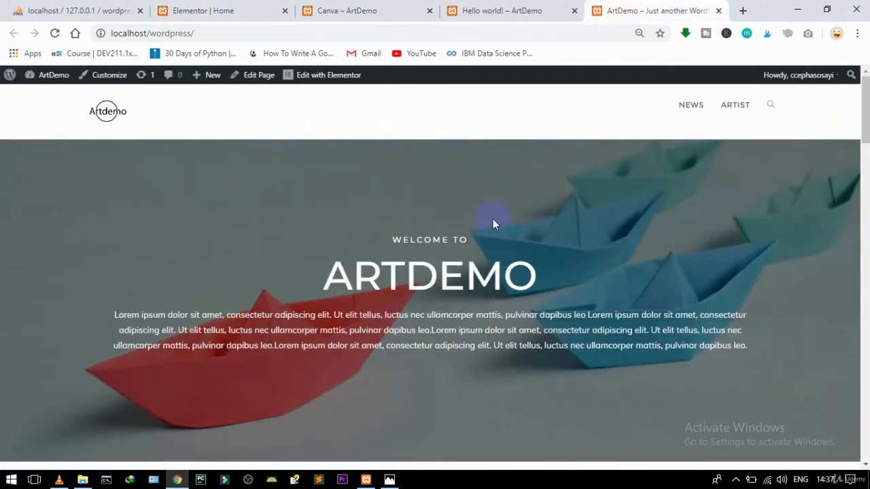
click(482, 10)
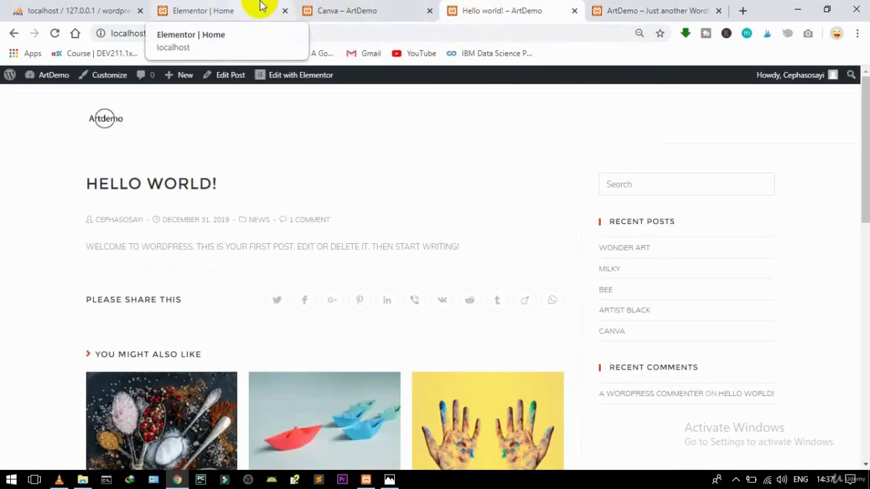
click(230, 7)
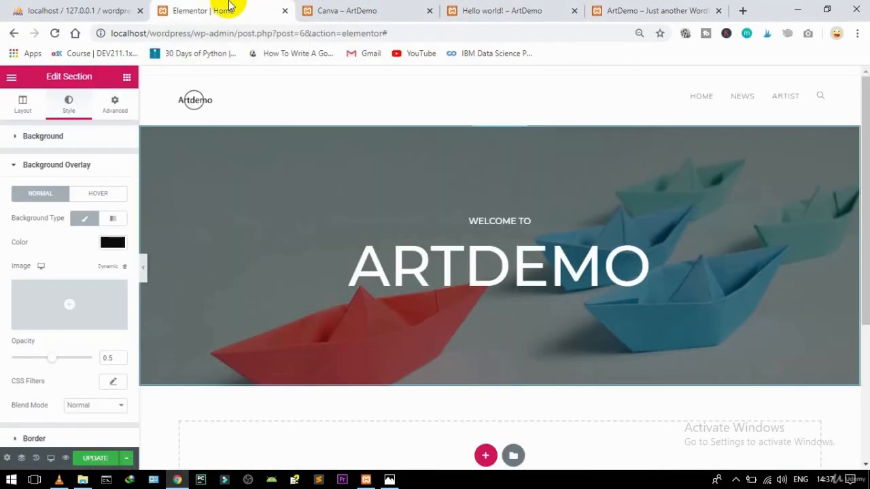
Step: Add a Text Editor widget under ARTDEMO and paste the Lorem ipsum paragraph several times
click(126, 79)
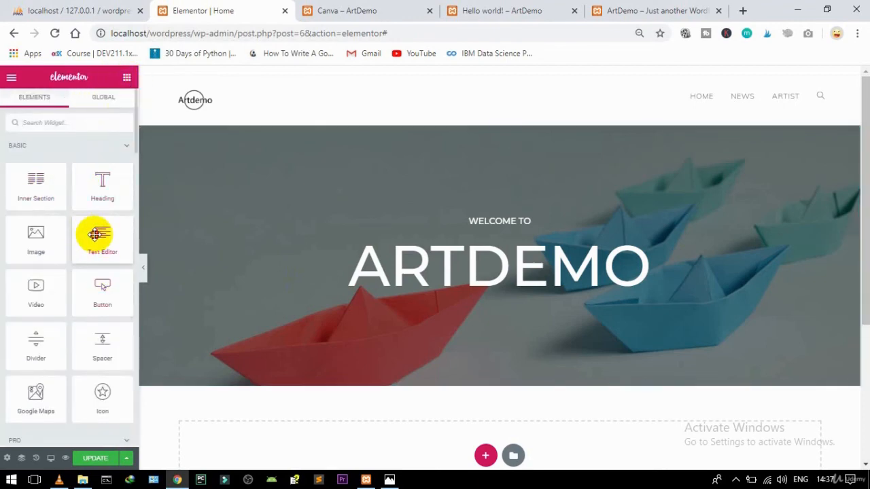
drag(99, 234, 575, 283)
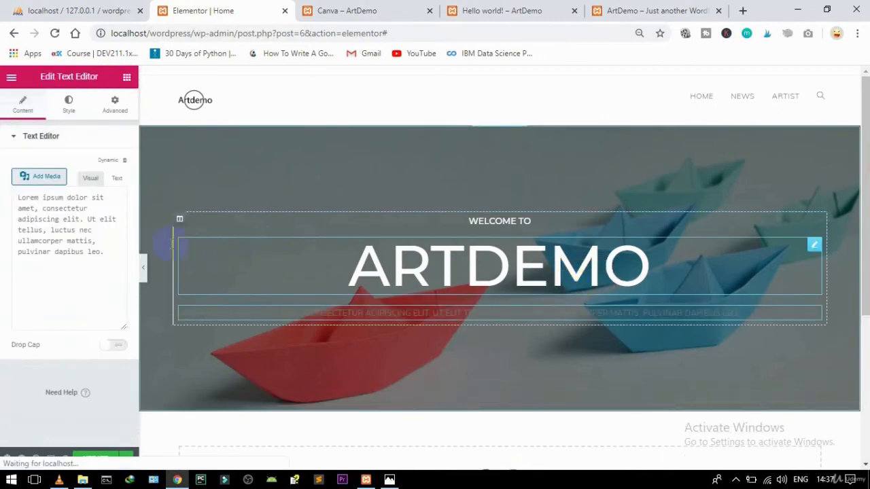
drag(96, 303, 5, 239)
key(ctrl+c)
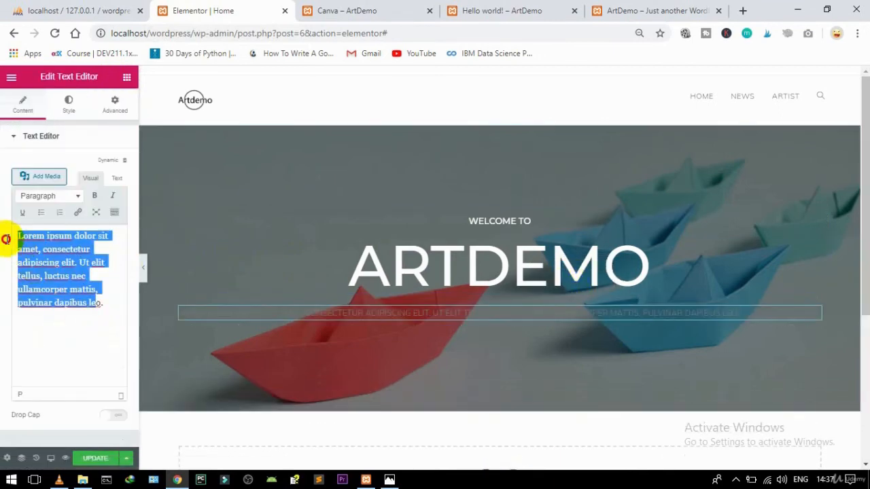
key(Right)
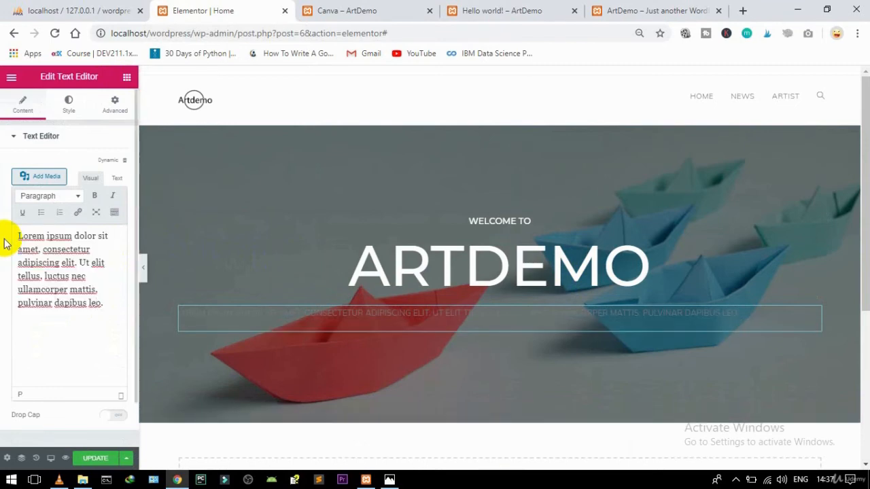
key(ctrl+v)
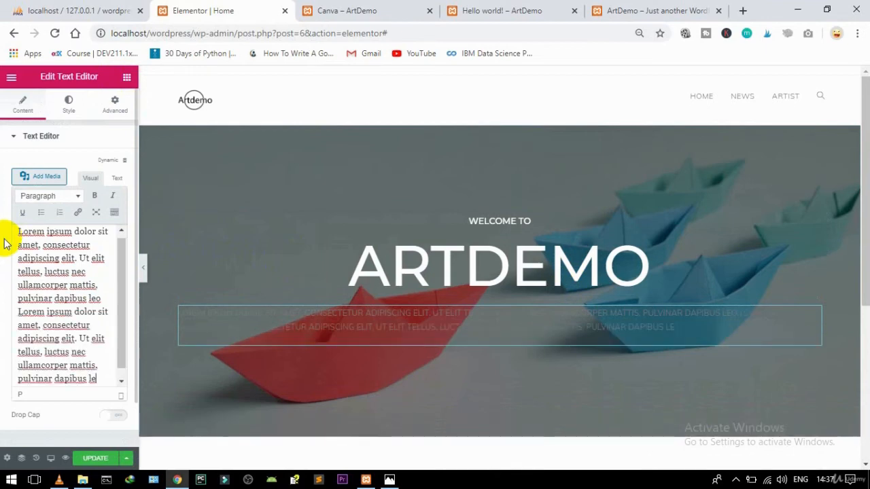
key(ctrl+v)
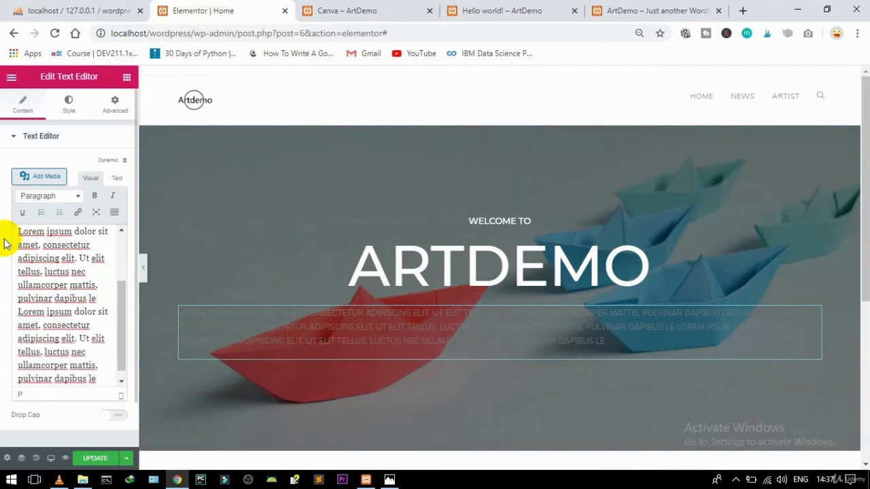
key(ctrl+v)
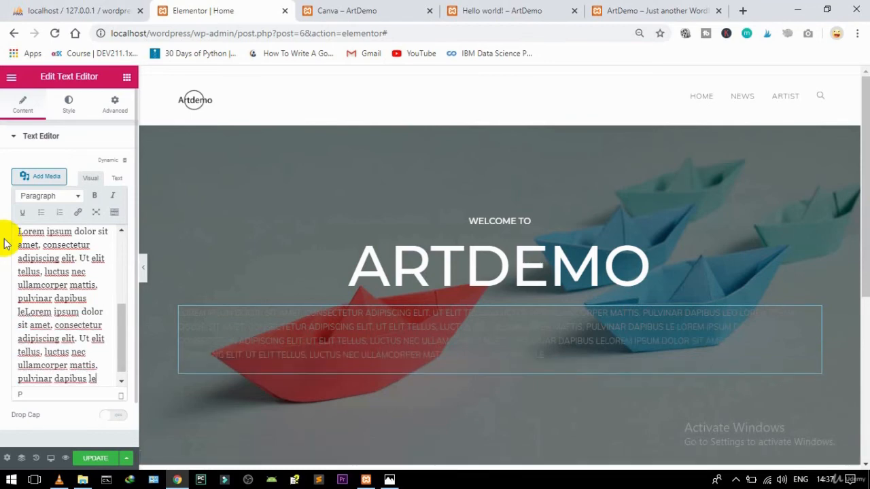
Step: Style the paragraph with white text at a 12 px font size
click(71, 106)
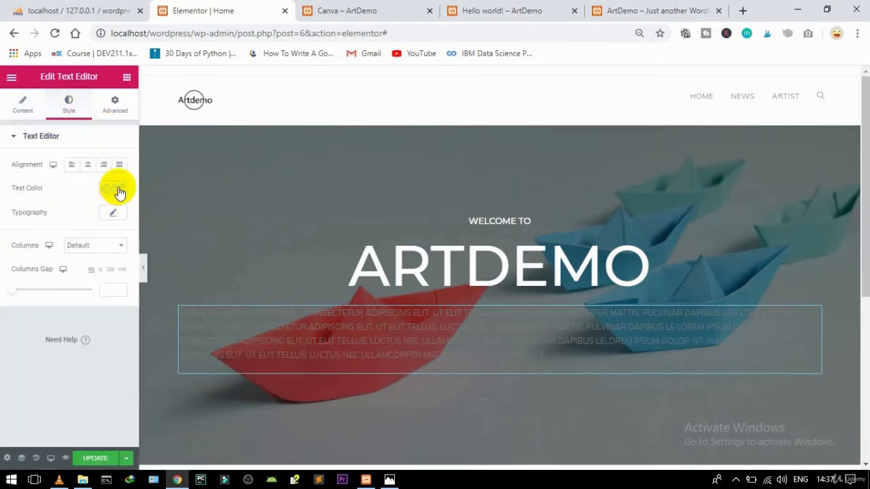
click(116, 193)
click(163, 218)
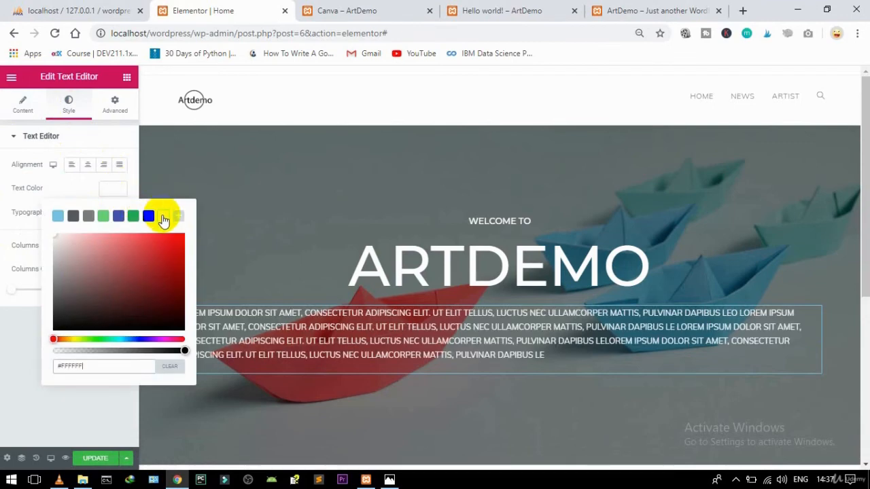
click(117, 193)
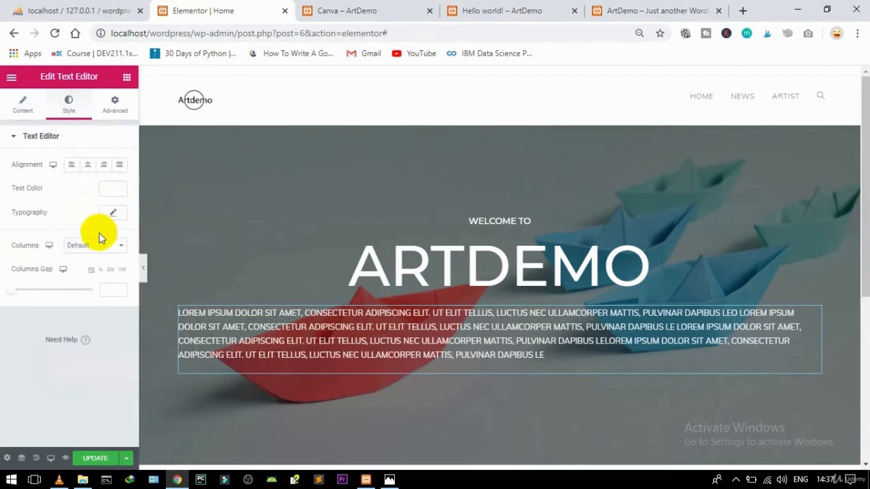
click(112, 216)
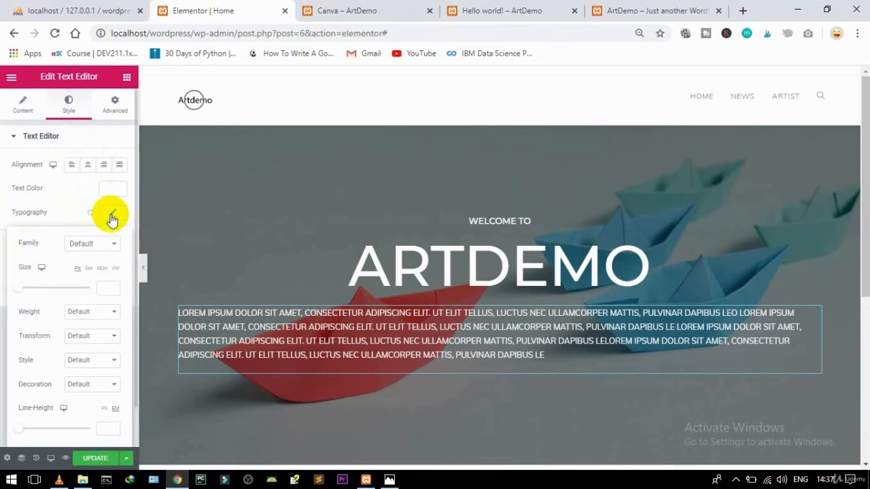
drag(19, 288, 22, 291)
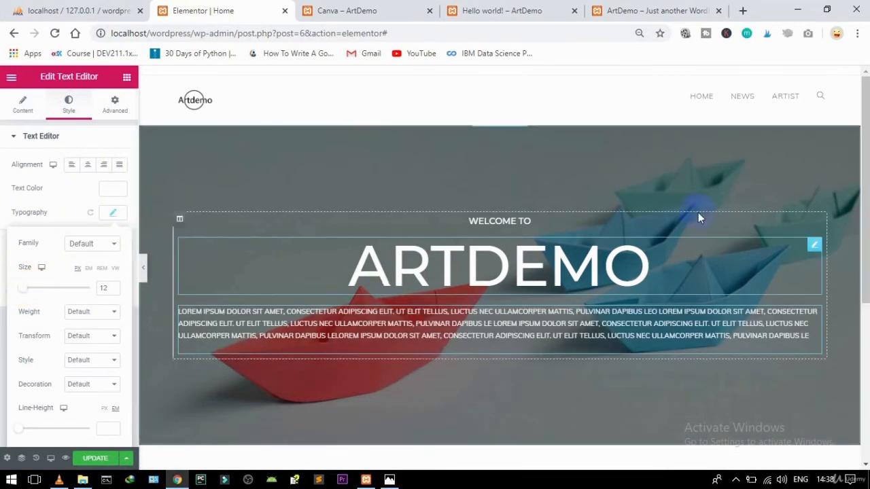
drag(865, 129, 816, 239)
Step: Add a one-column section below the hero with unlinked padding and 40 px top padding
click(486, 326)
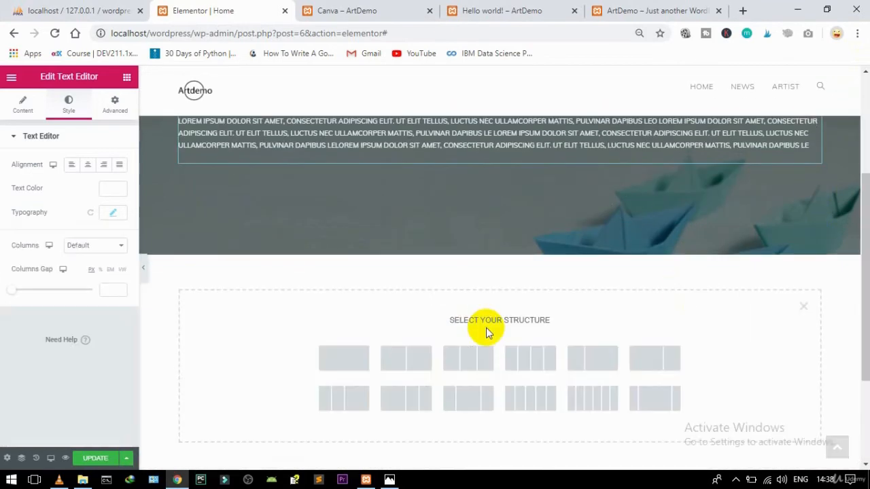
click(347, 360)
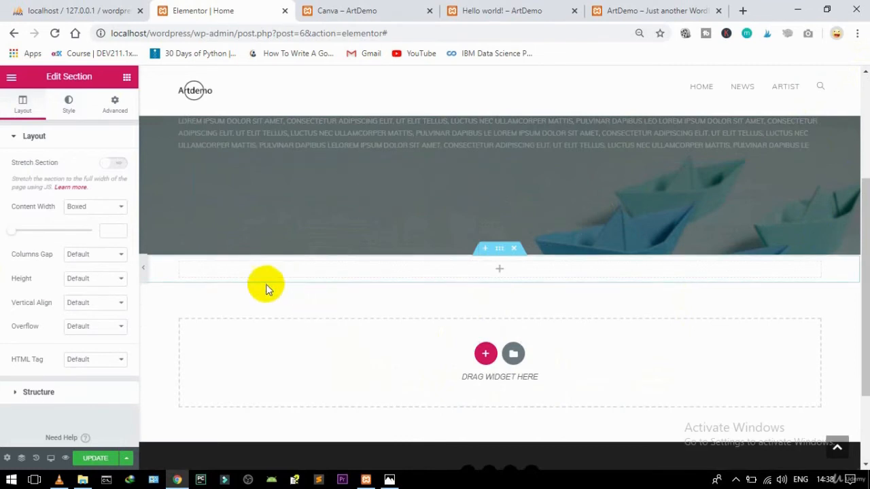
click(116, 104)
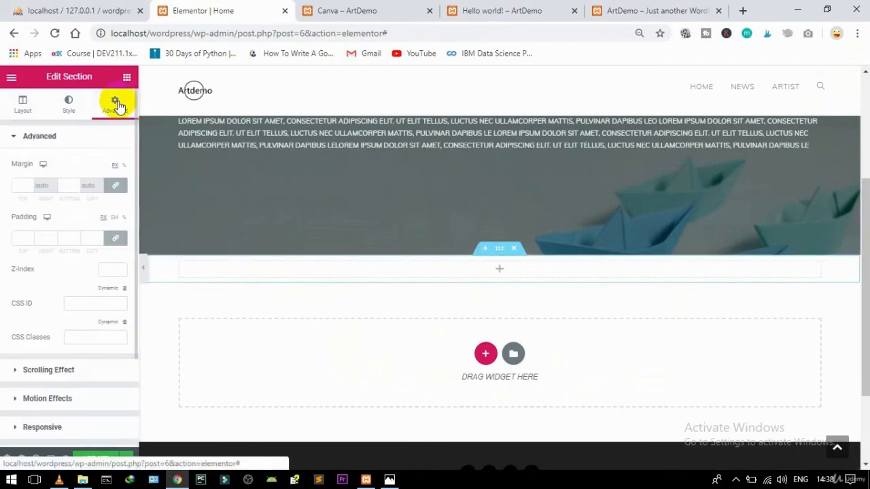
click(114, 238)
click(17, 238)
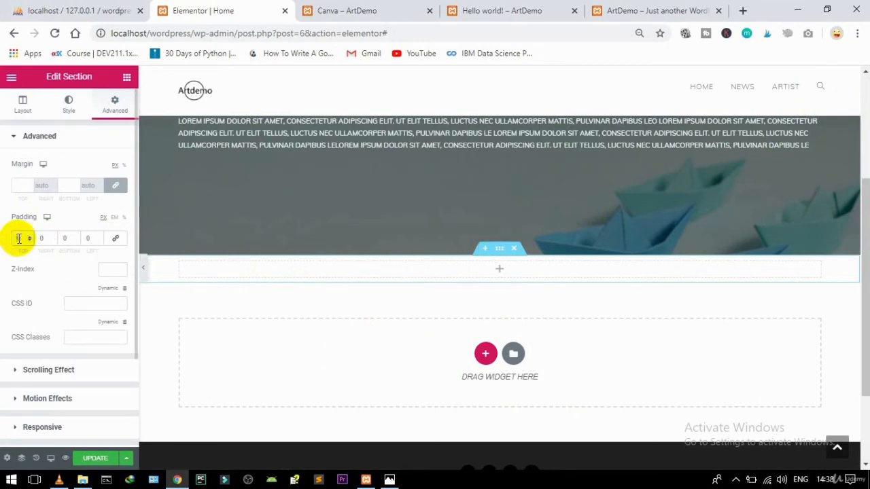
text(50)
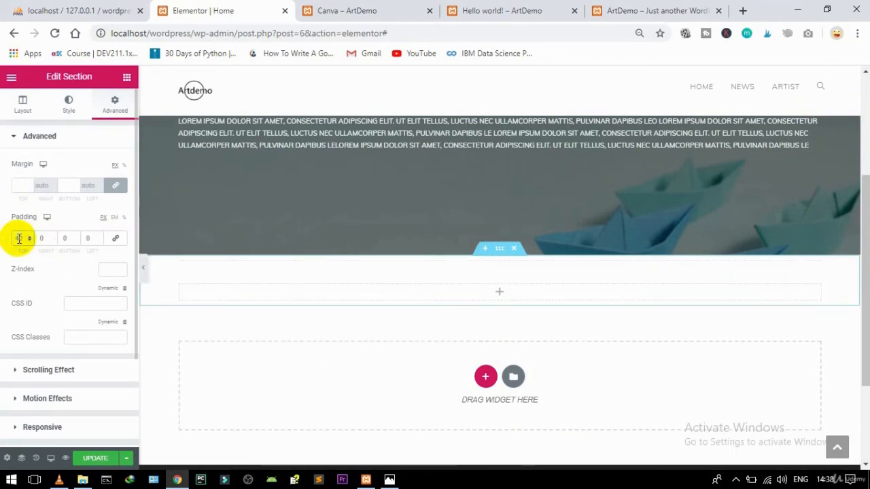
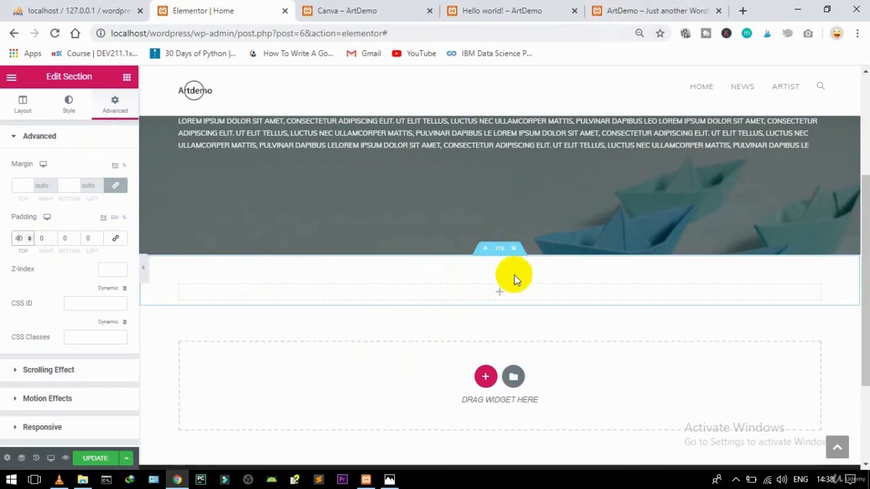
Step: Delete the empty section and insert a two-column section with unlinked padding and 40 px top padding
click(514, 253)
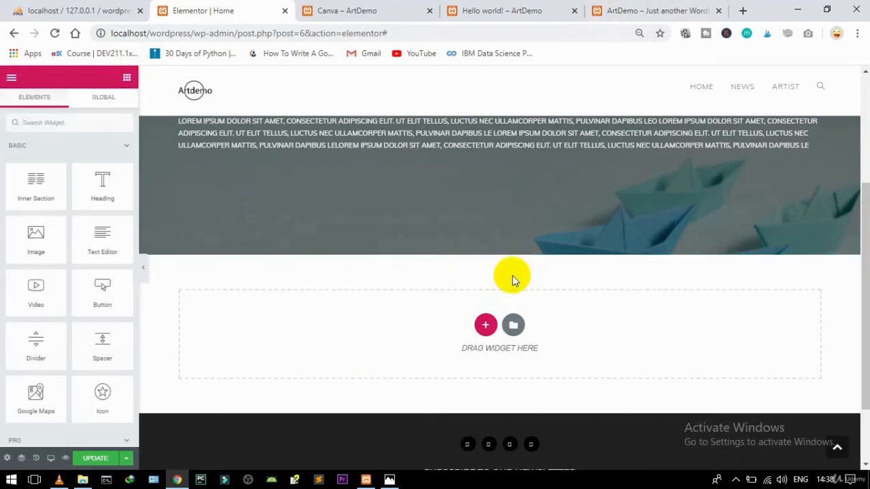
click(485, 328)
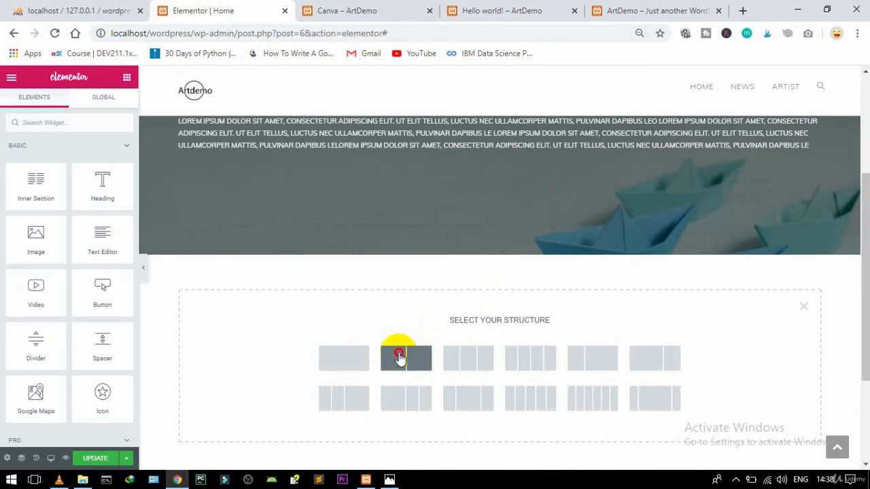
click(401, 359)
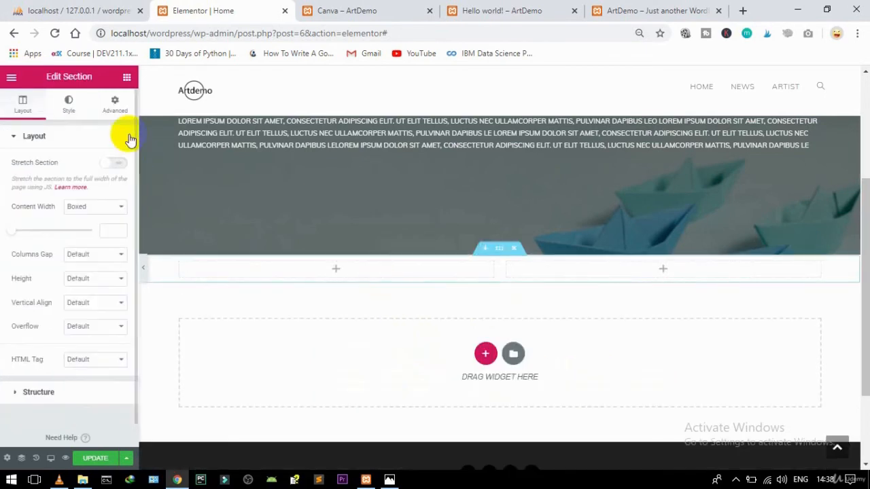
click(111, 102)
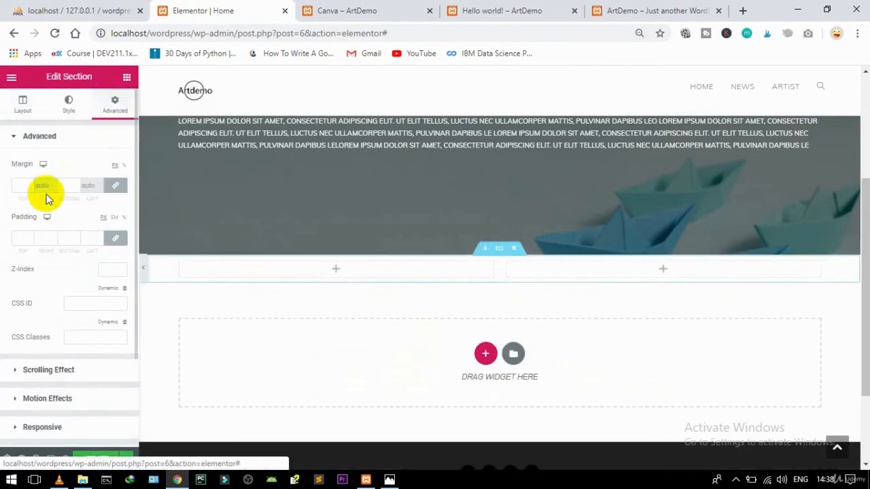
click(117, 238)
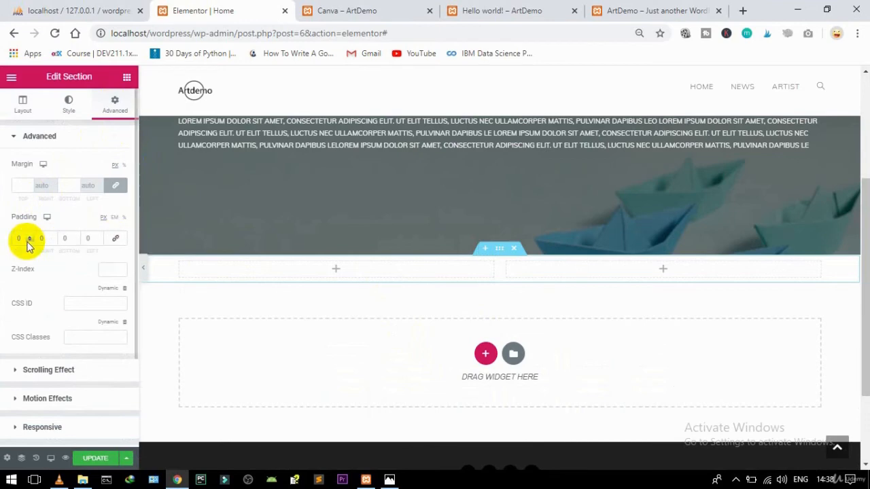
click(19, 241)
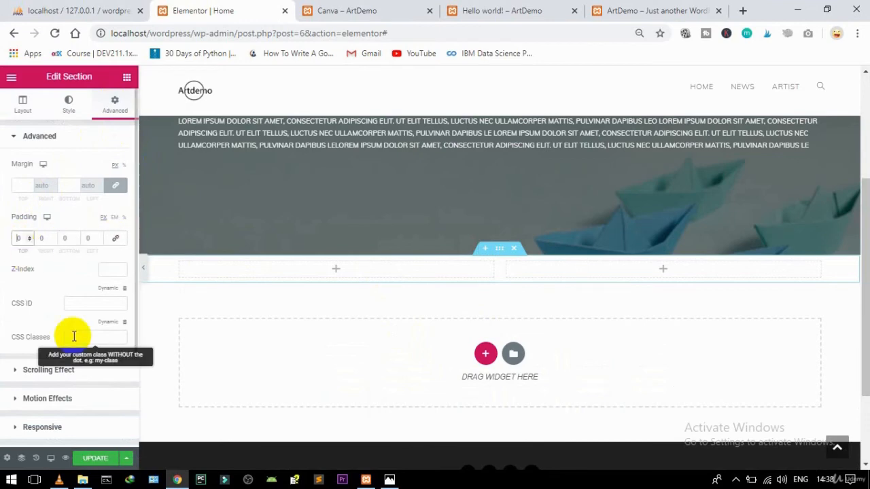
text(4)
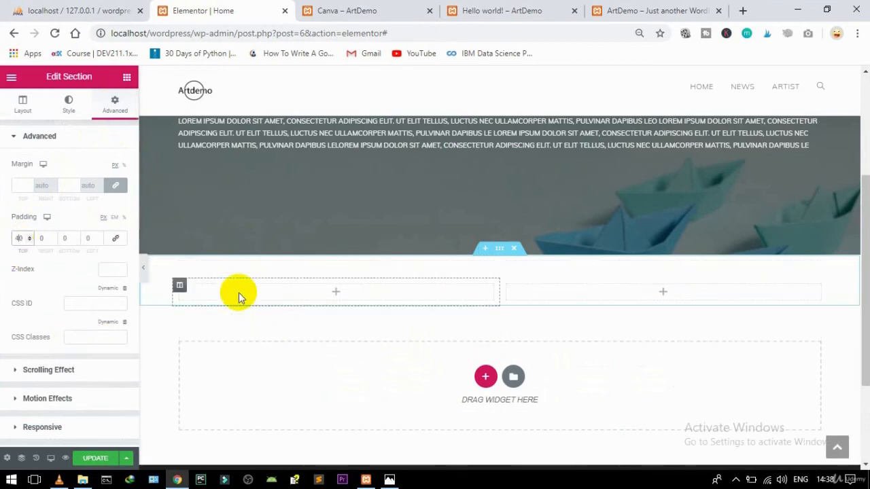
Step: Set the right column's classic background to the colourful painted-eye photo from the Media Library
mouse_move(520, 286)
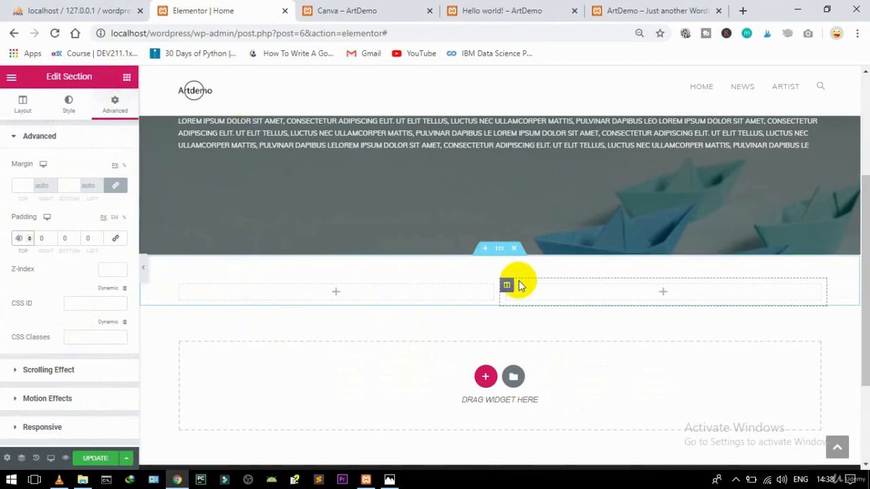
click(507, 287)
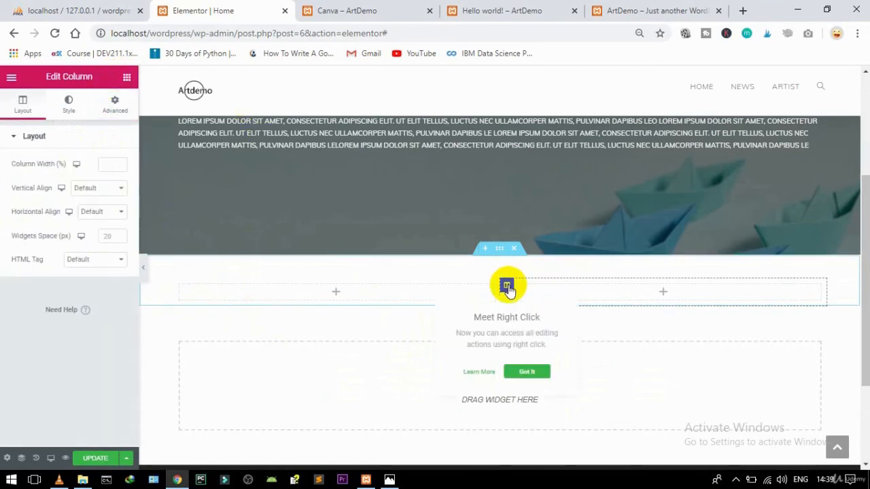
click(71, 117)
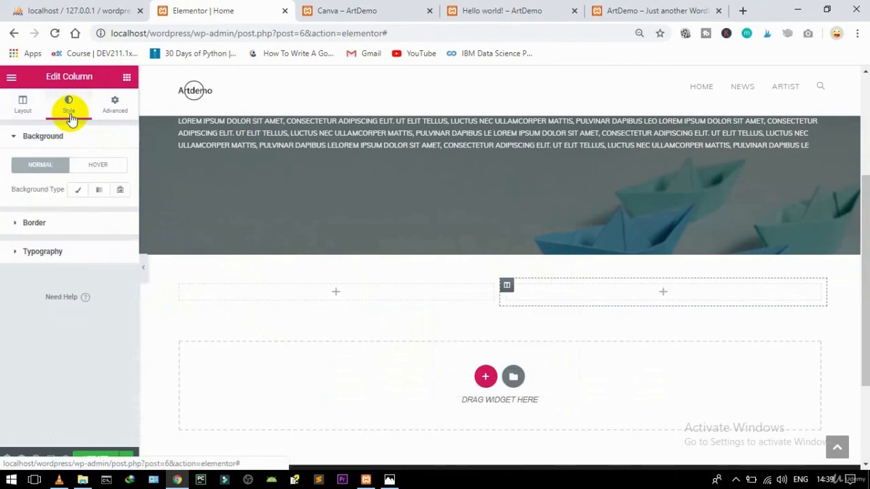
click(77, 193)
click(73, 273)
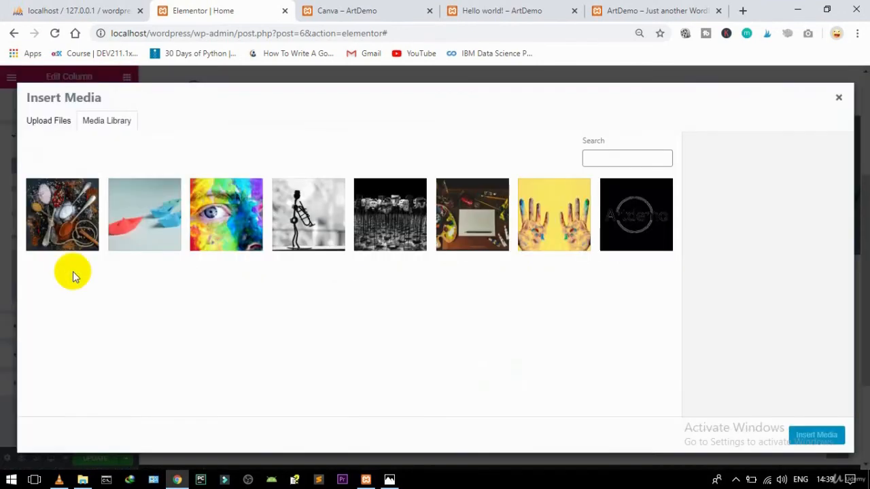
click(210, 204)
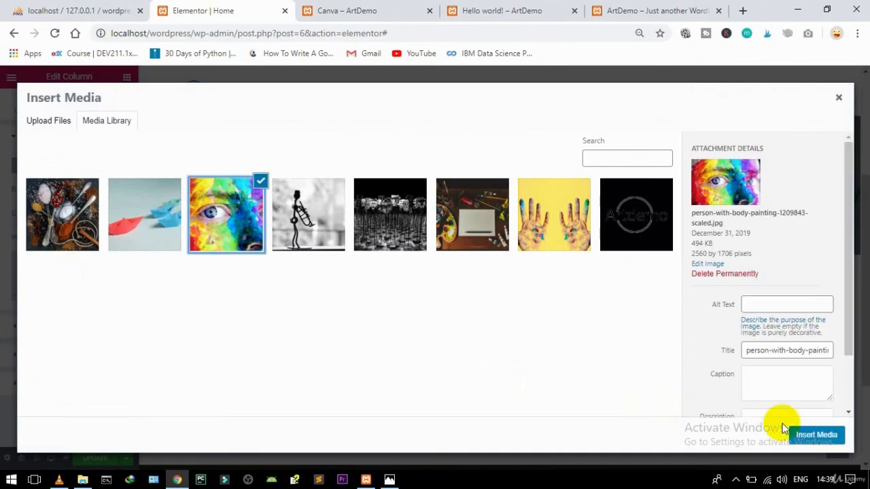
click(815, 435)
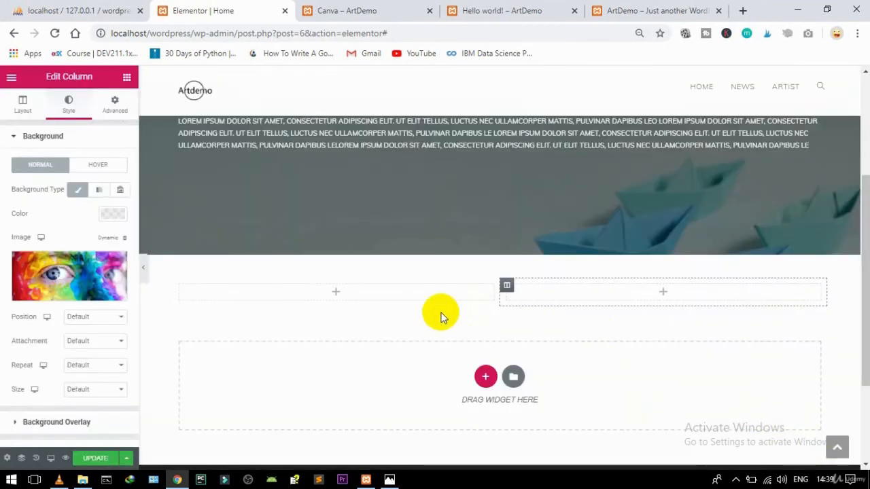
Step: Set the background image to Center Center position, No-repeat and Cover size
click(85, 317)
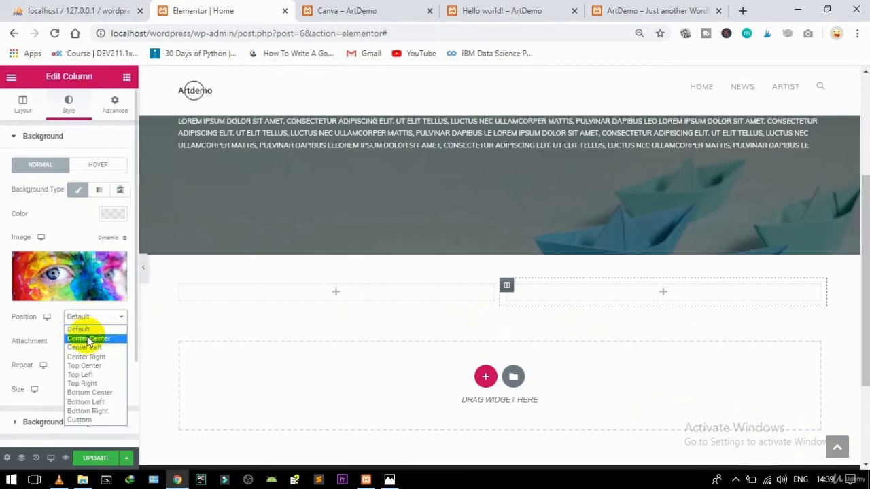
click(88, 338)
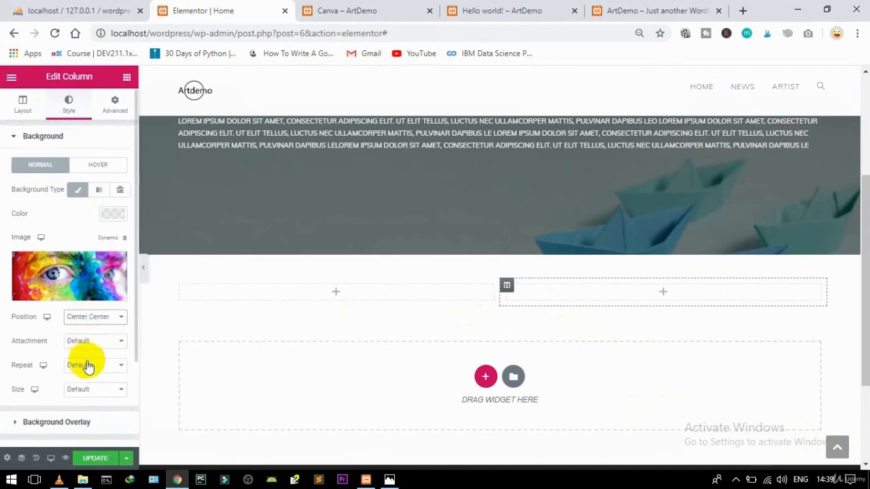
click(84, 366)
click(82, 387)
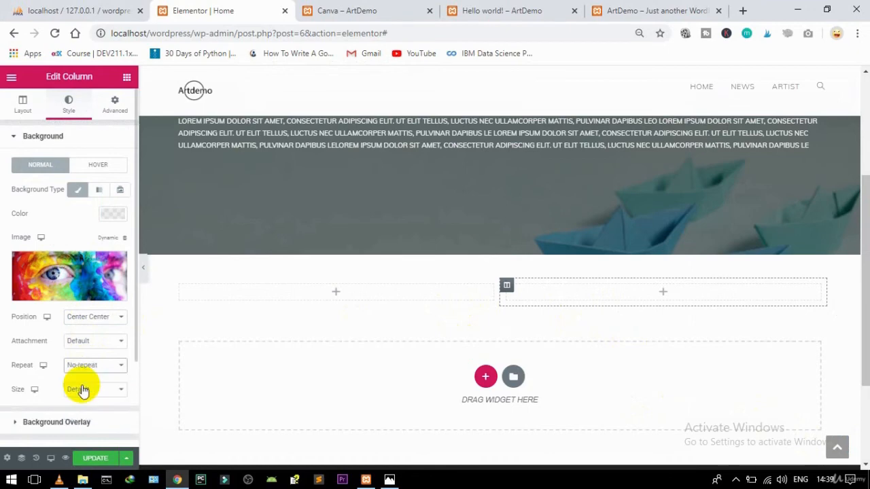
click(81, 392)
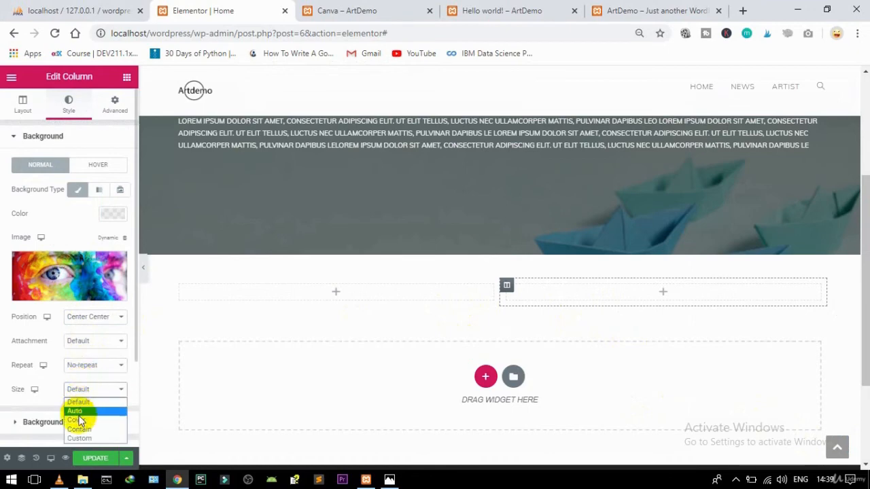
click(79, 421)
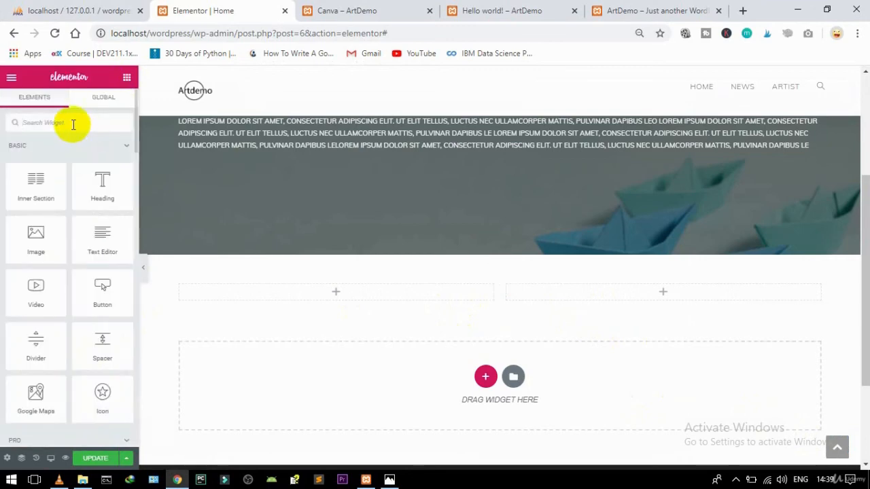
Step: Add a Spacer widget into the right column
click(73, 124)
text(spa)
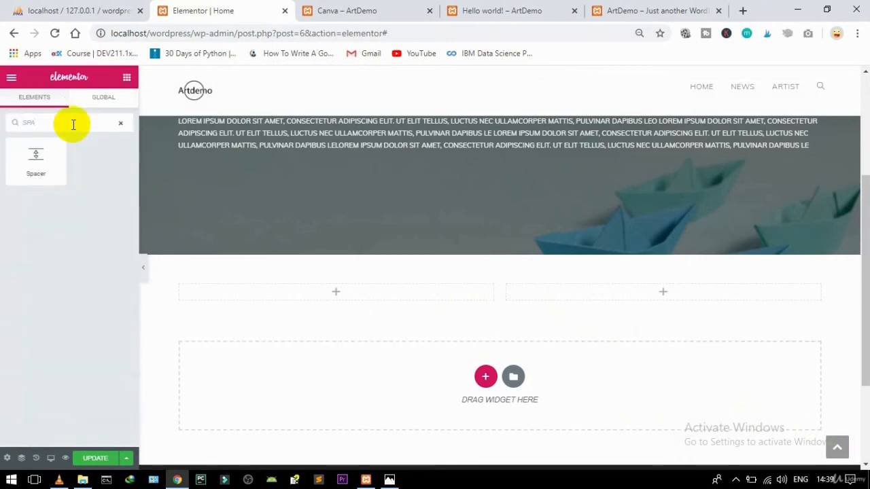
drag(39, 155, 675, 288)
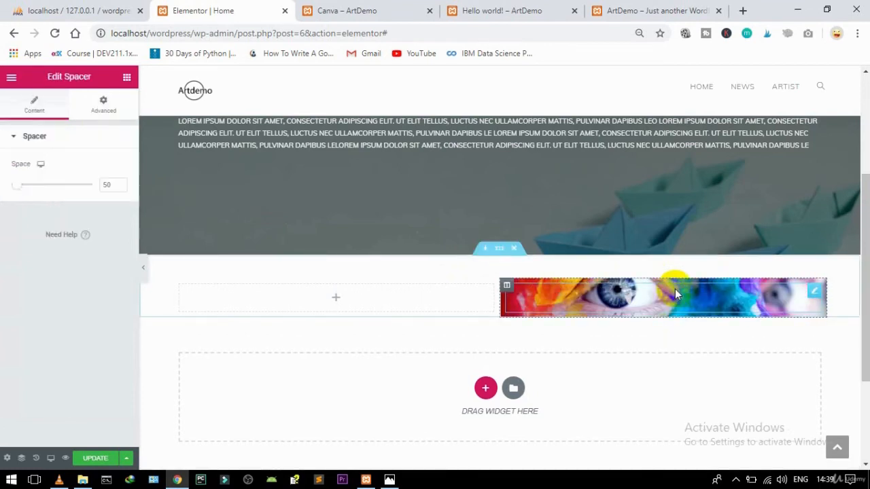
Step: Give the spacer unlinked padding of 150 px top and 150 px bottom
click(108, 109)
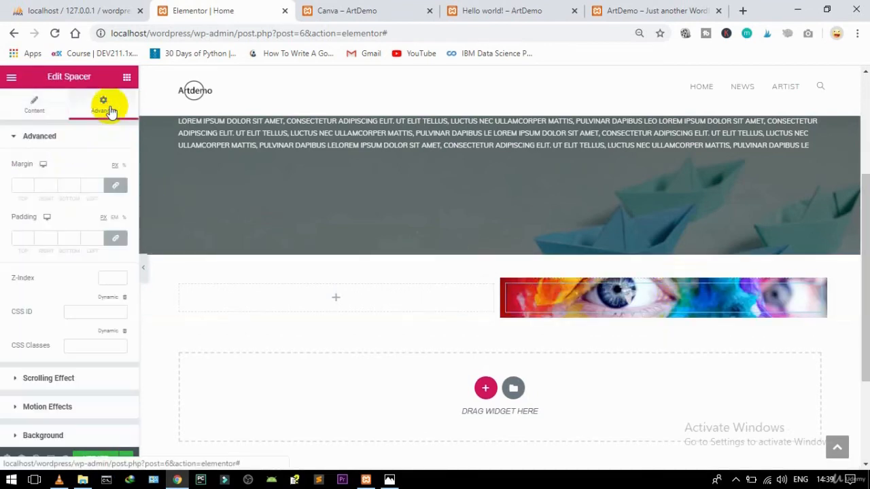
click(115, 238)
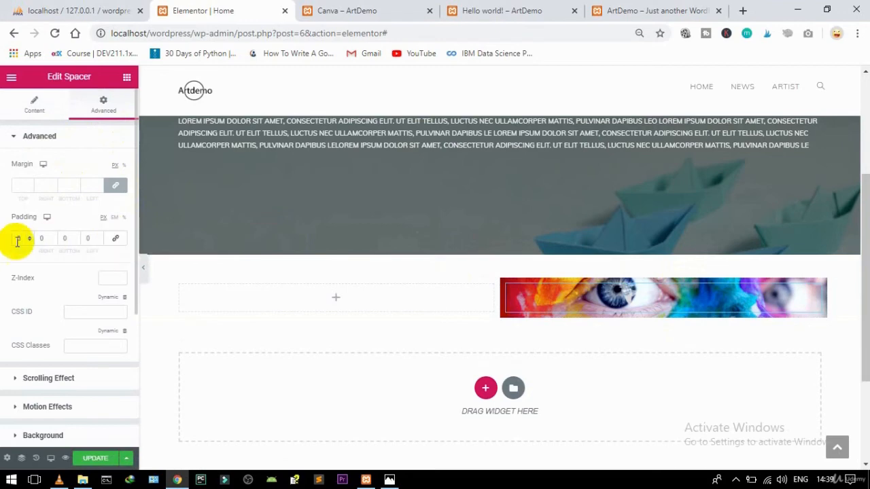
click(15, 238)
text(100)
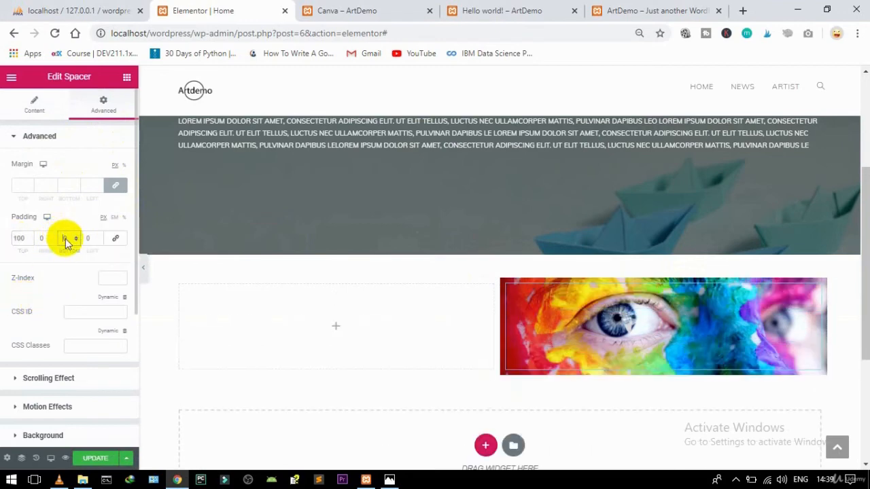
text(100)
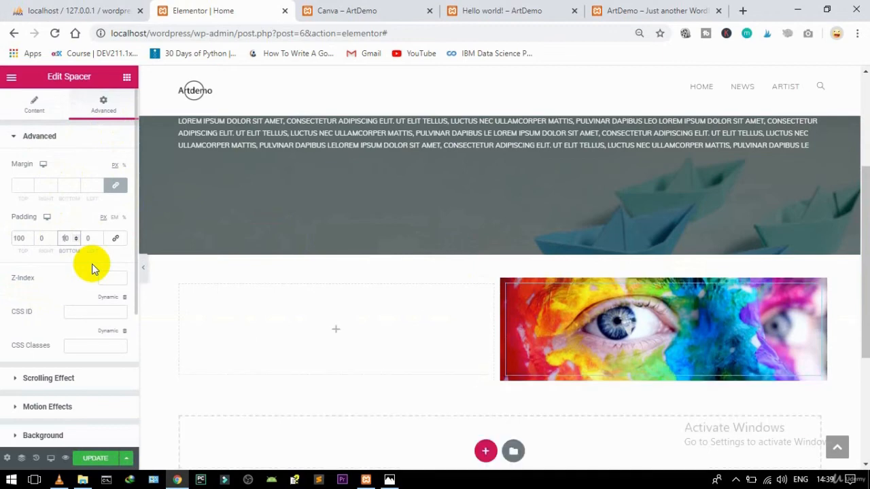
key(BackSpace)
key(BackSpace)
text(50)
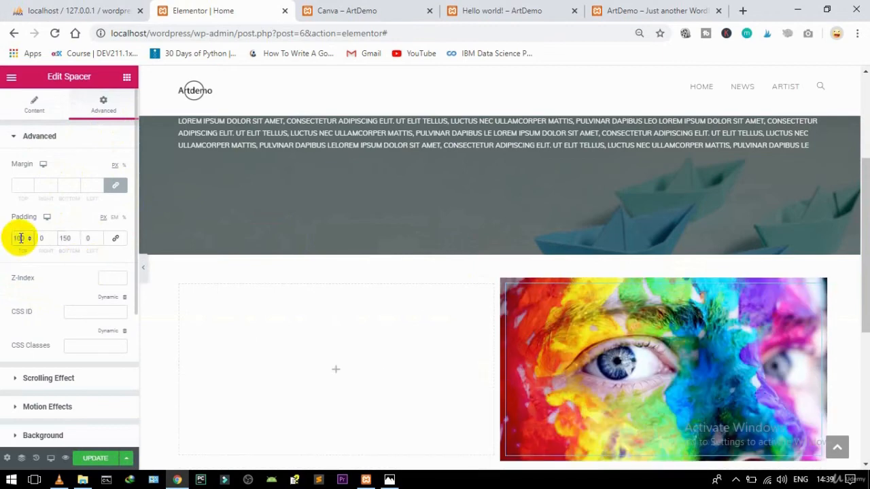
key(BackSpace)
key(BackSpace)
text(50)
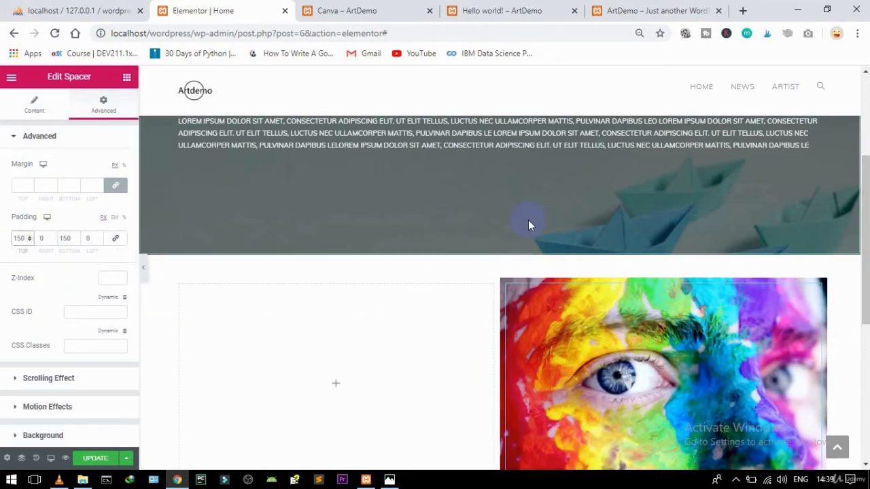
scroll(860, 206, down, 2)
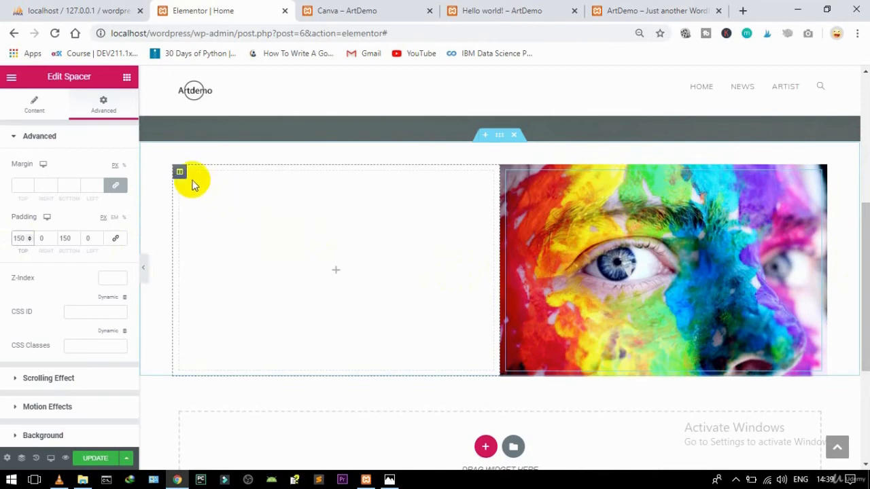
Step: Give the left column a classic background colour of grey #7A7A7A
click(180, 173)
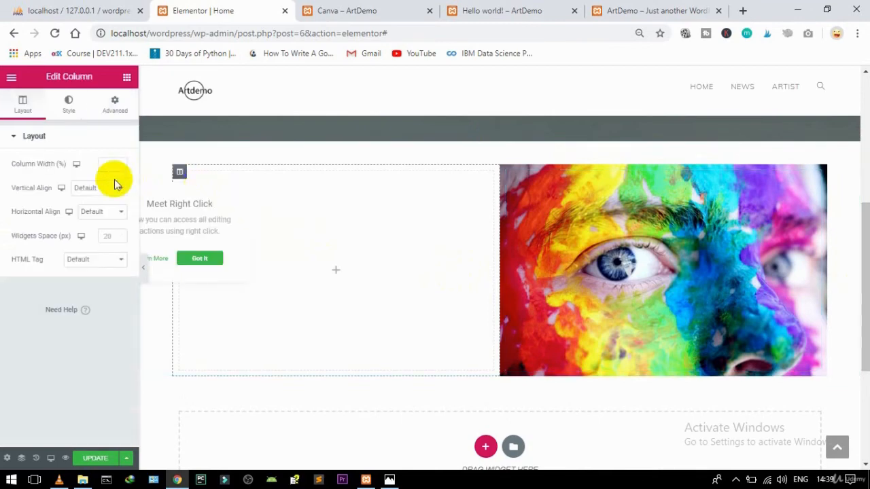
click(69, 109)
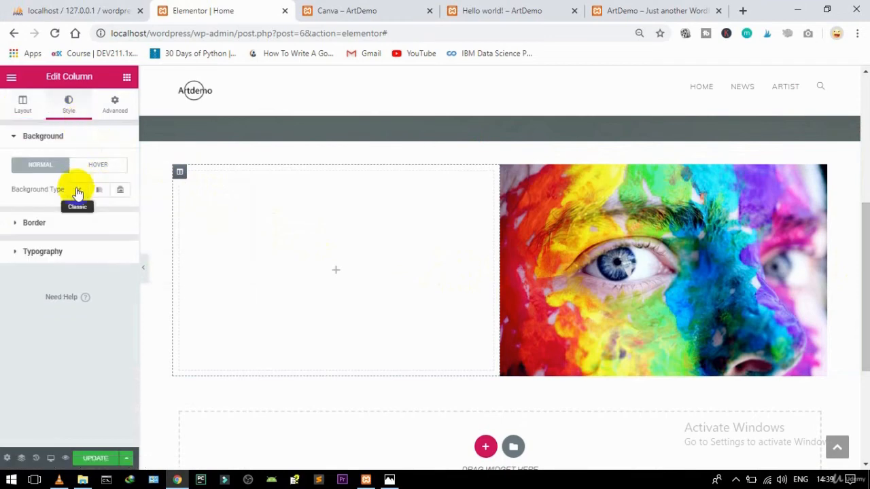
click(78, 191)
click(111, 213)
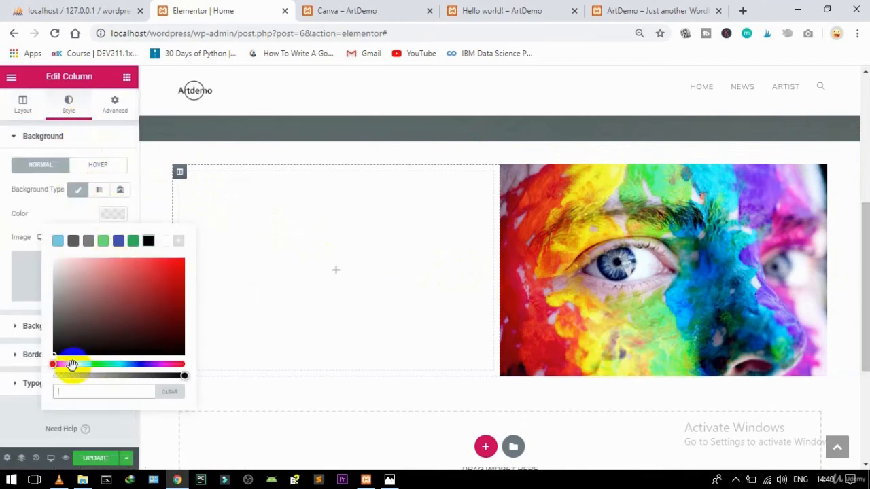
click(74, 319)
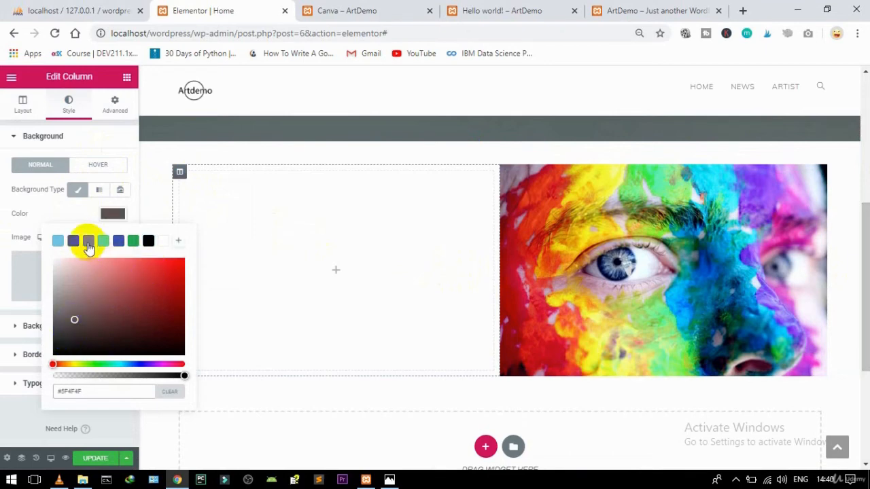
click(113, 214)
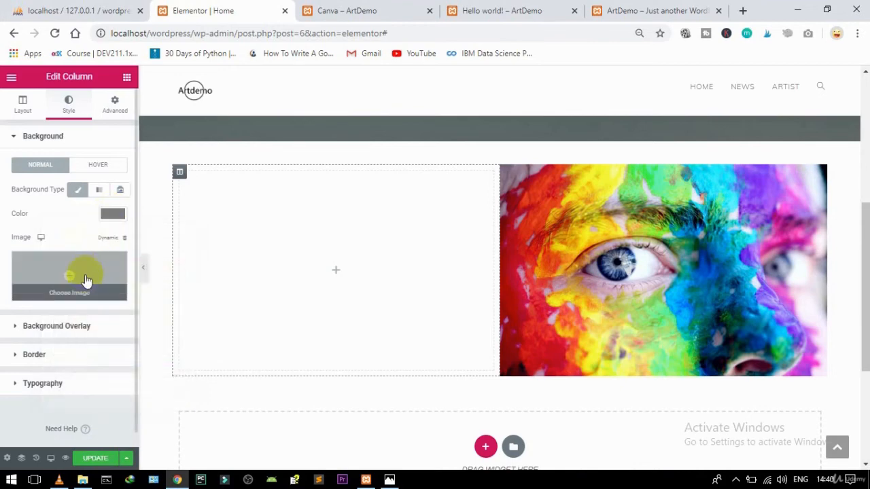
click(127, 80)
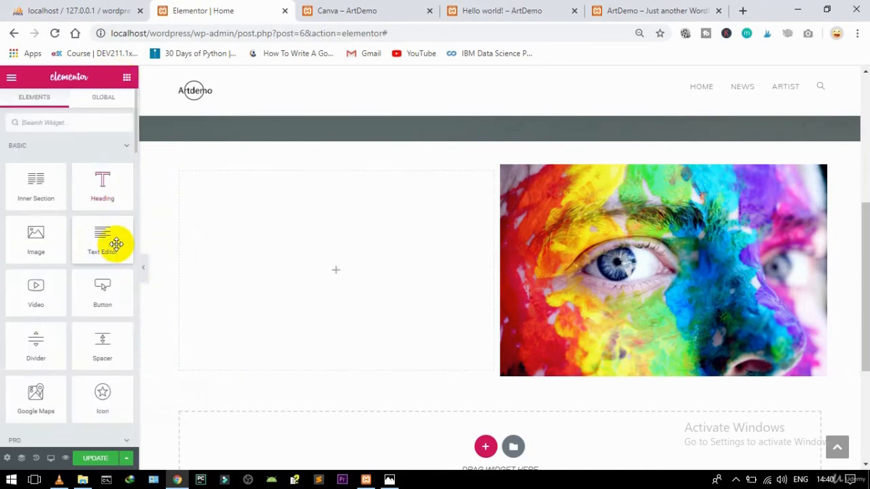
Step: Add a Heading widget to the left column with the title ABOUT ARTDEMO
drag(107, 189, 302, 265)
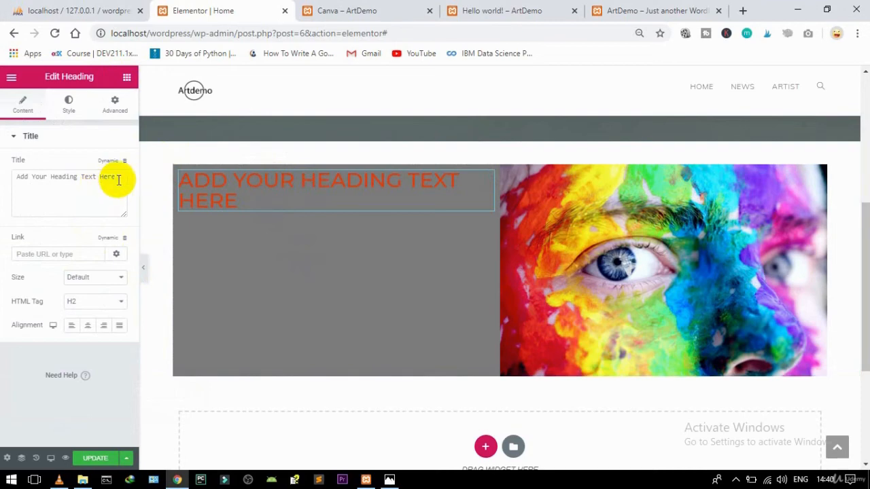
drag(117, 178, 4, 186)
text(ABOUT ARTDEMO)
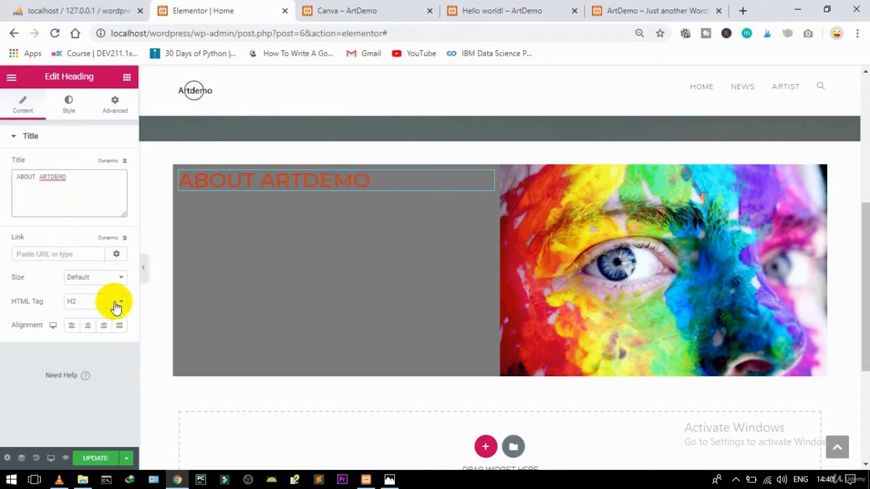
Step: Make the heading text white (#FFFFFF) and centre-align it
click(79, 102)
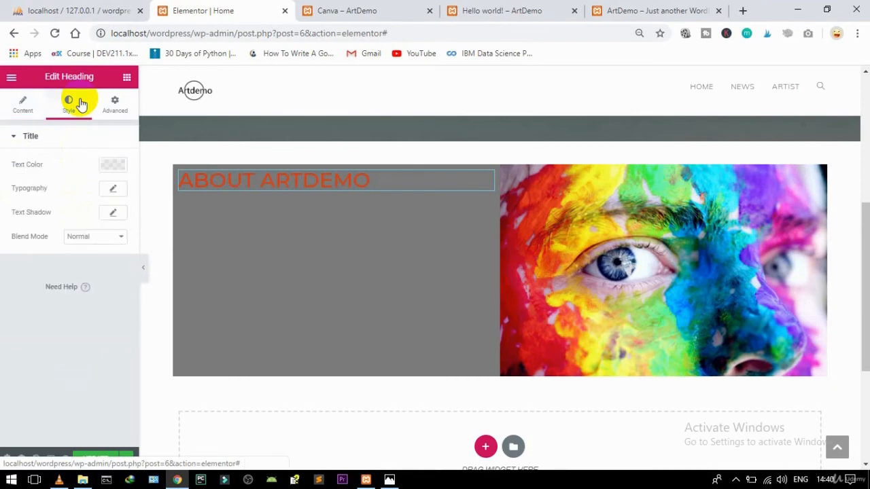
click(113, 165)
click(163, 191)
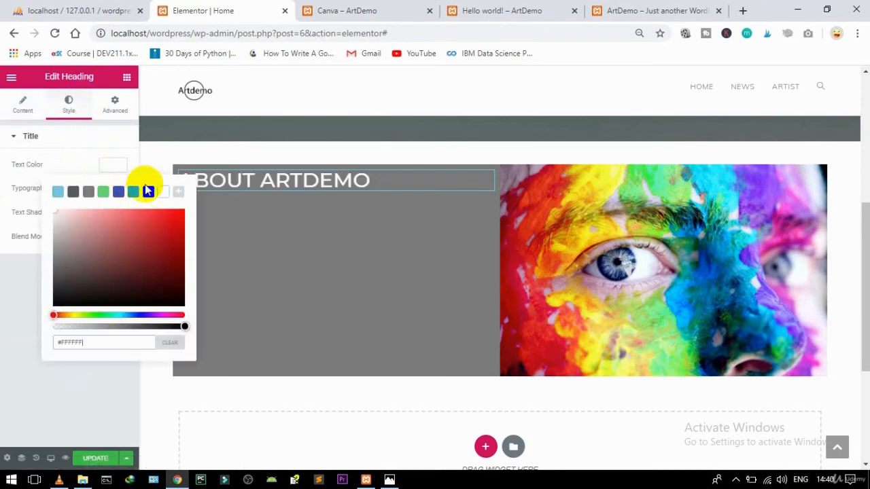
click(105, 164)
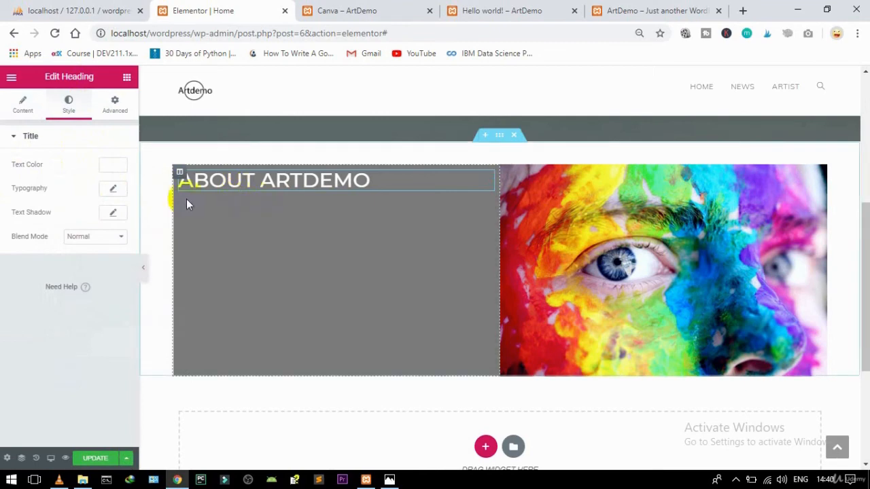
click(27, 108)
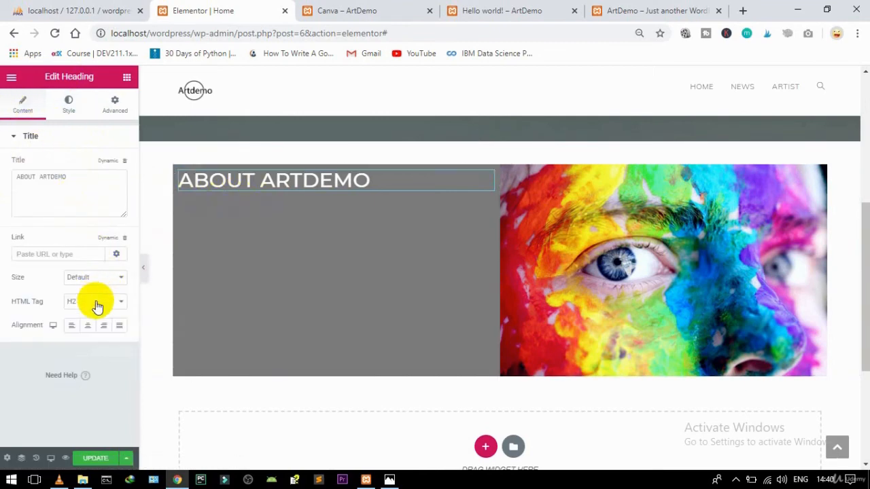
click(89, 327)
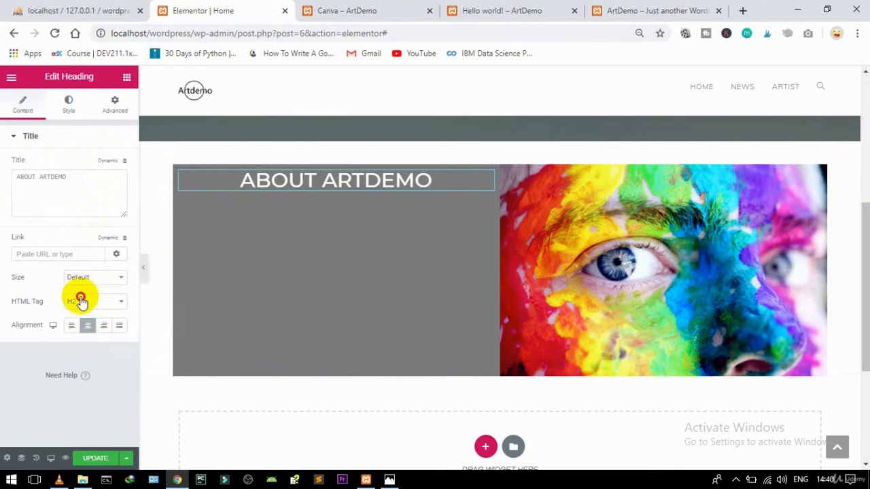
click(80, 301)
Step: Tag the heading H3, then add a Text Editor below it with its Lorem ipsum pasted twice
click(73, 331)
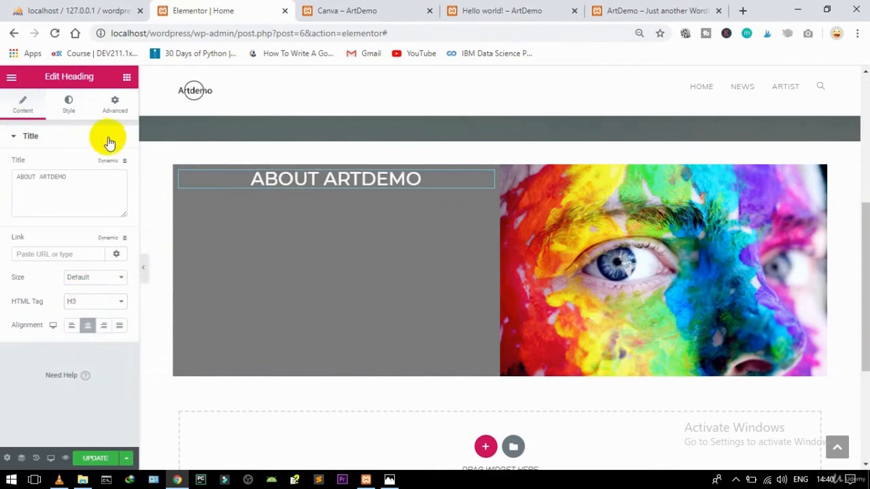
click(127, 76)
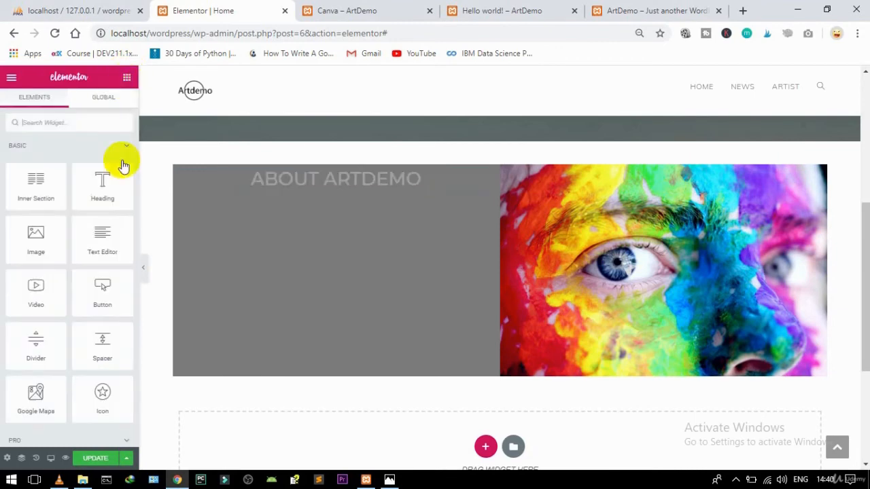
drag(102, 233, 331, 186)
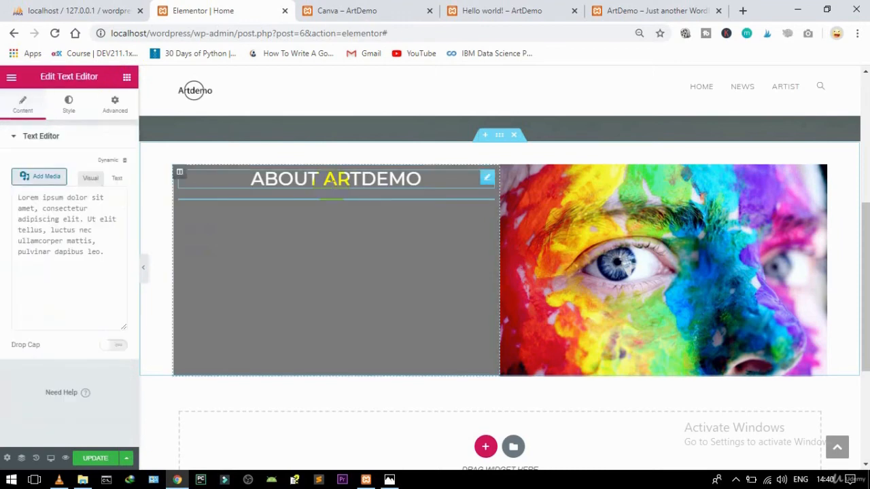
drag(100, 313, 15, 230)
key(ctrl+c)
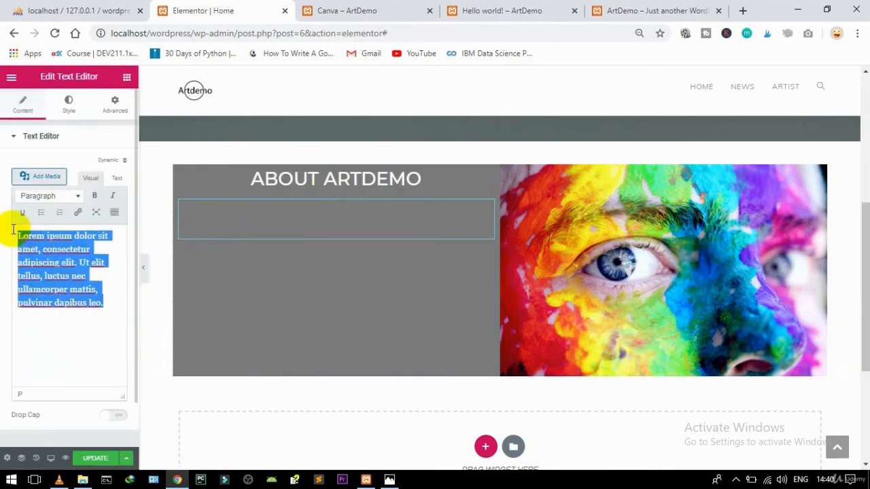
key(ctrl+v)
key(ctrl+v)
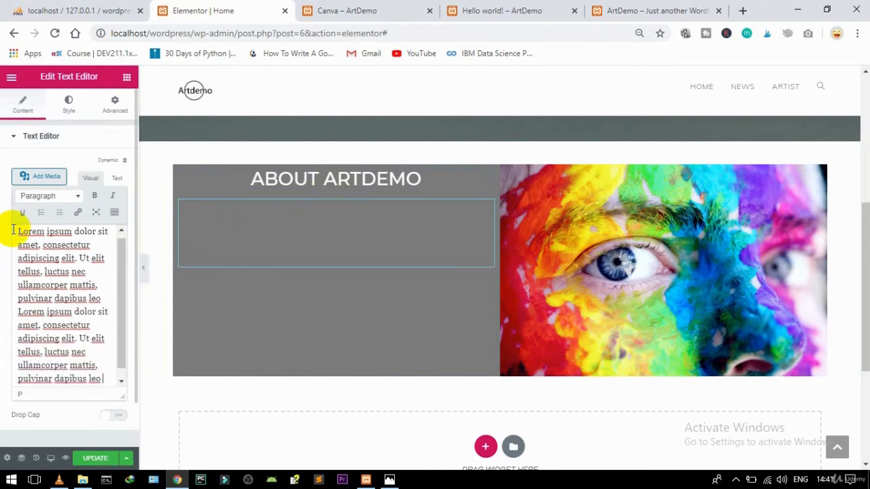
key(ctrl+v)
key(ctrl+v)
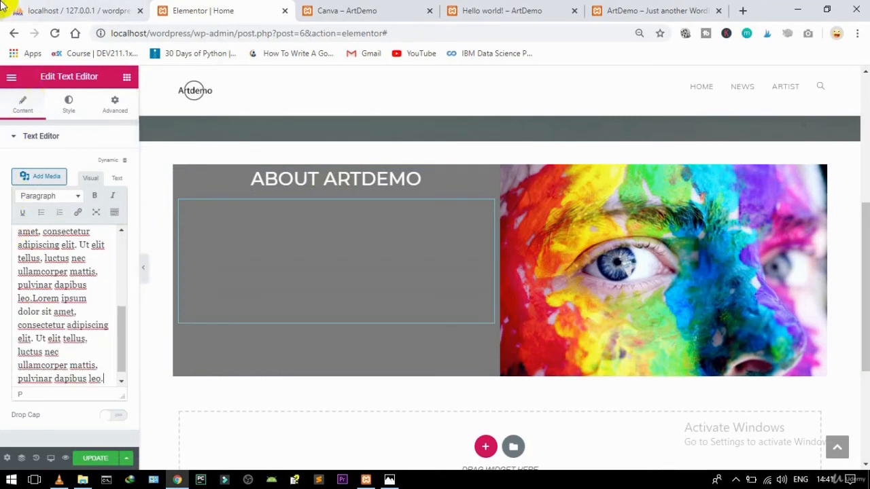
Step: Style the paragraph with white (#FFFFFF) text at typography size 16
click(68, 107)
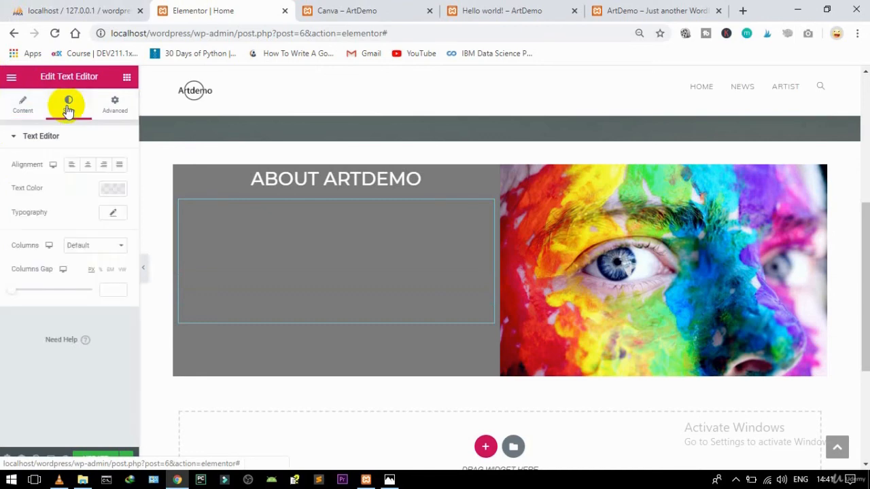
click(111, 188)
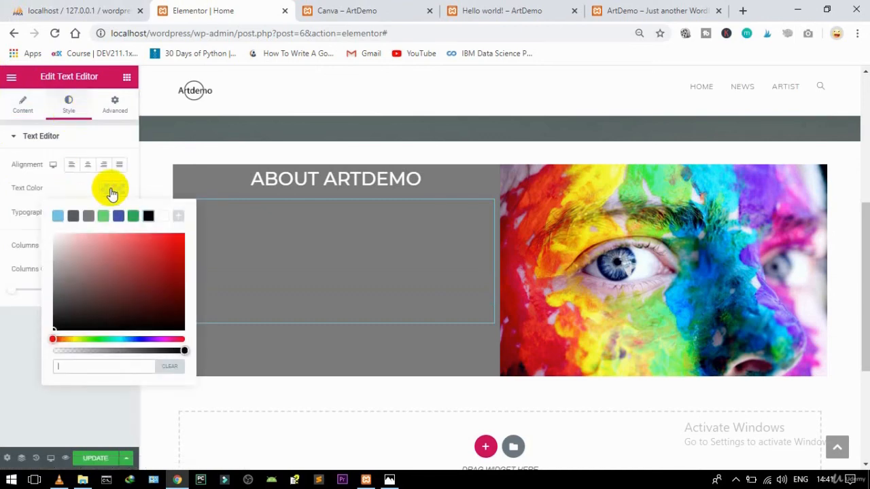
click(163, 218)
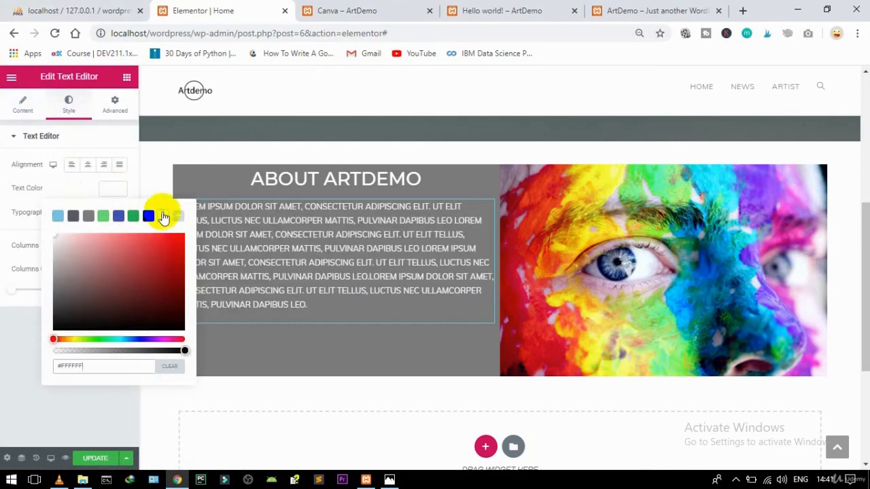
click(116, 188)
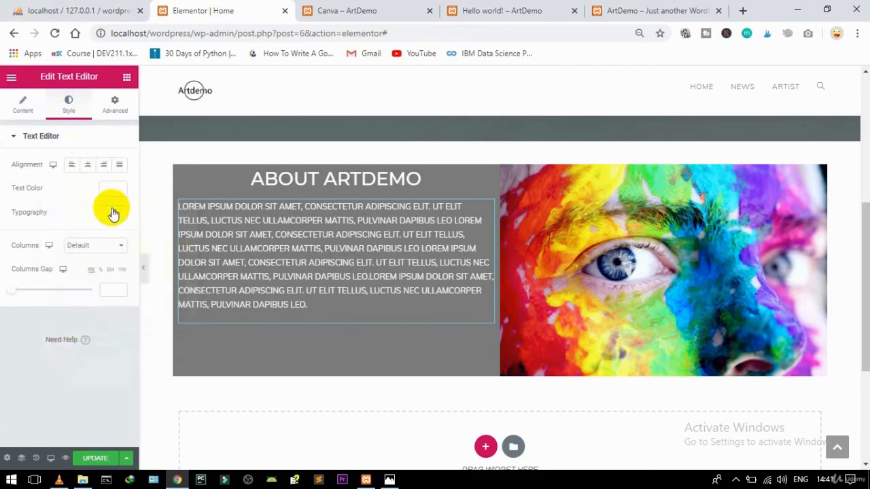
click(113, 212)
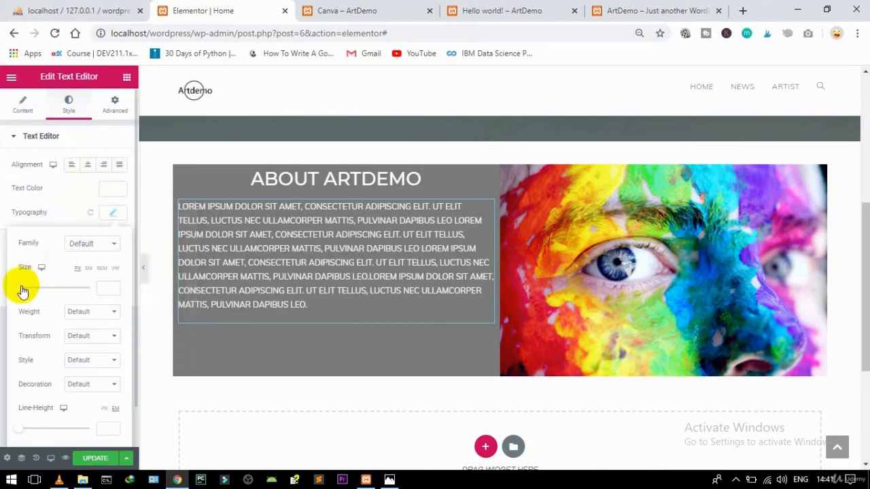
drag(22, 291, 29, 291)
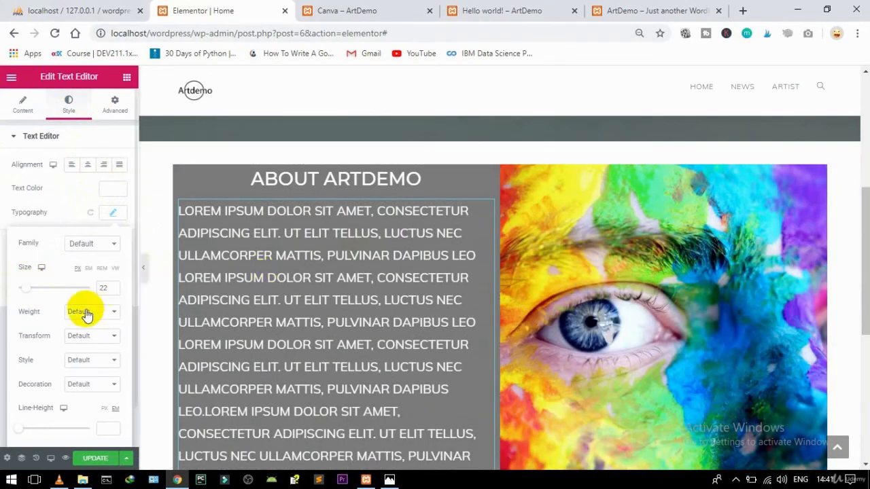
text(16)
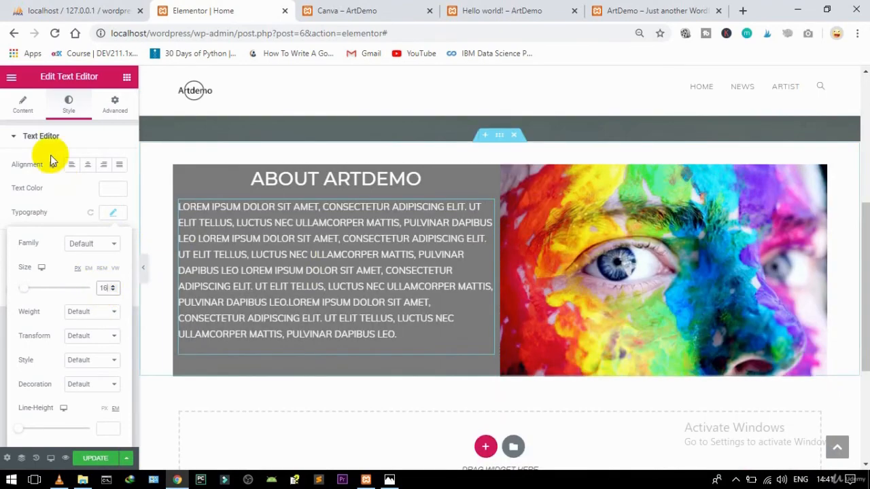
Step: Paste three more copies of the Lorem ipsum paragraph to fill the grey column
click(25, 119)
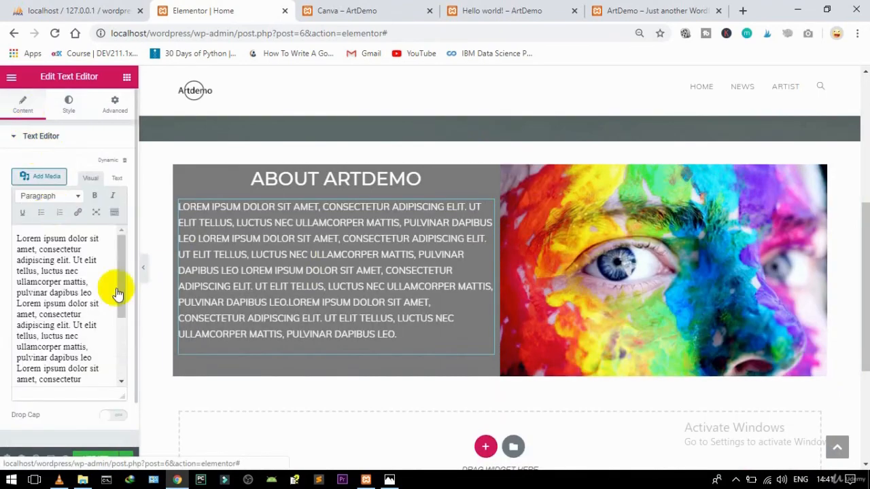
drag(121, 297, 129, 410)
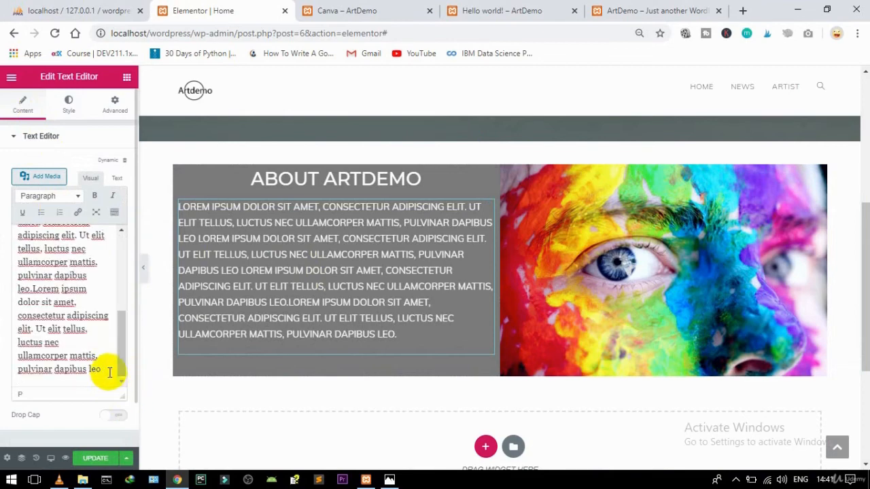
key(ctrl+v)
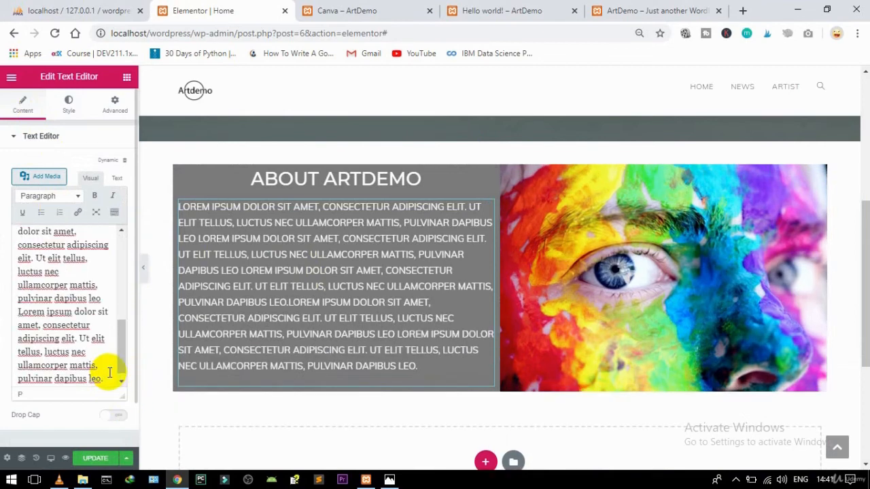
key(ctrl+v)
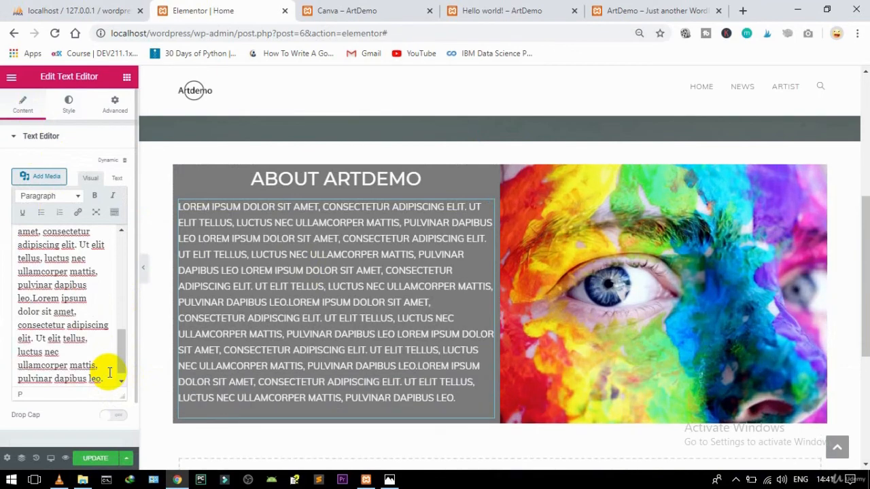
key(ctrl+v)
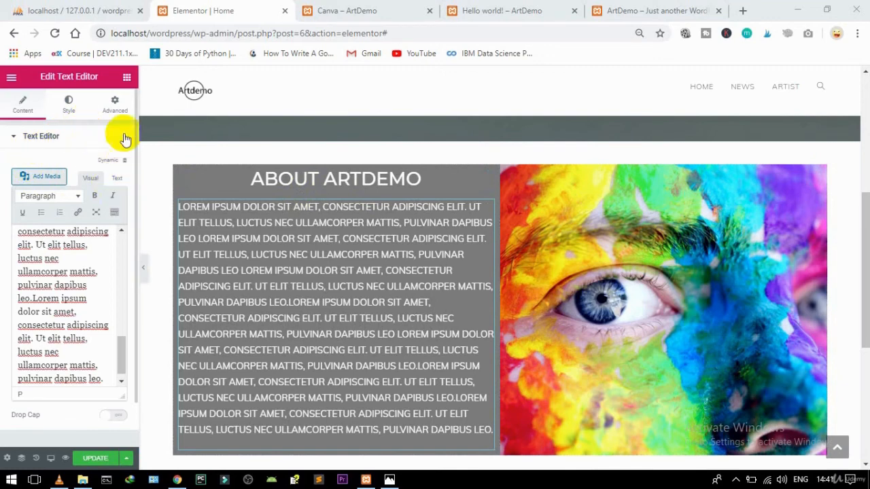
click(68, 101)
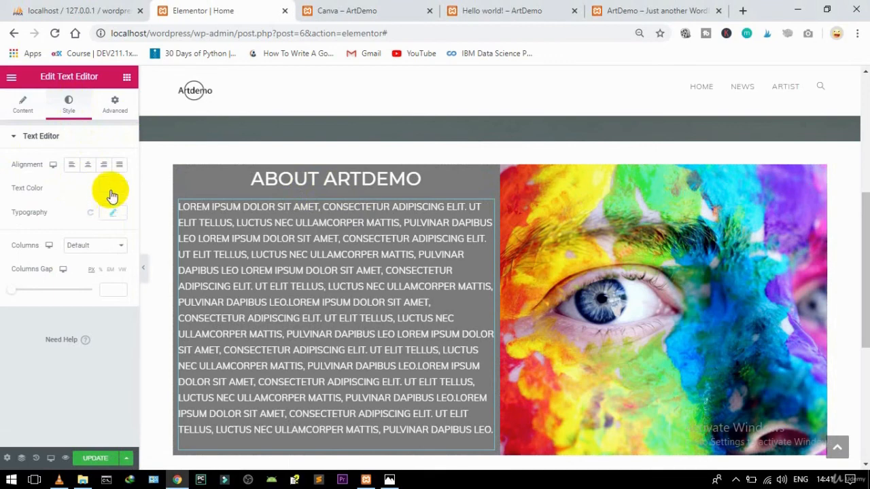
Step: Set the text block's padding to 20 px, linked across all four sides
click(112, 102)
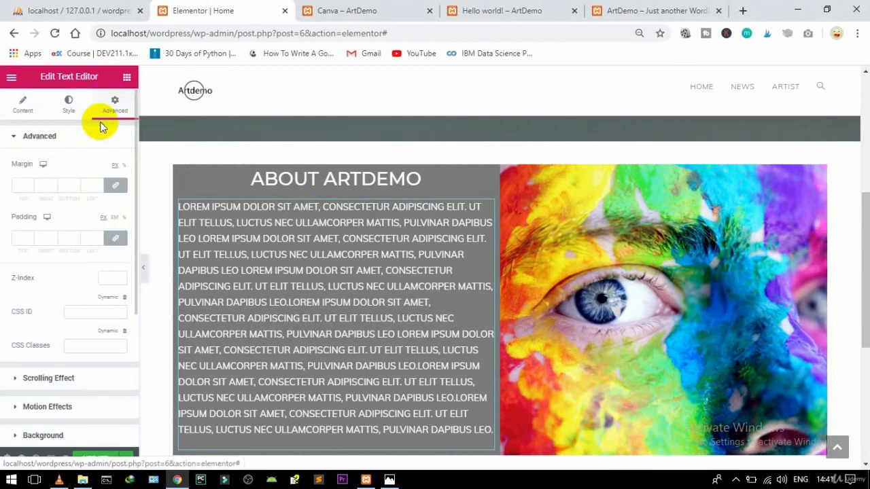
click(115, 242)
click(16, 238)
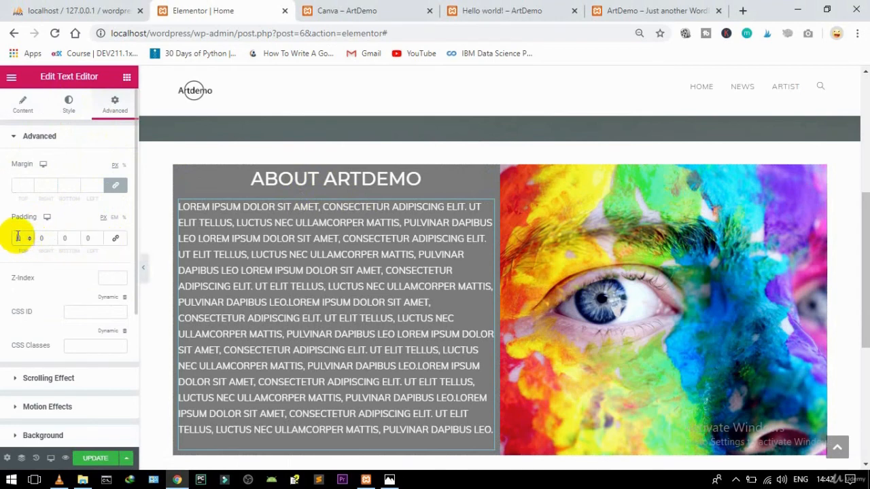
text(20)
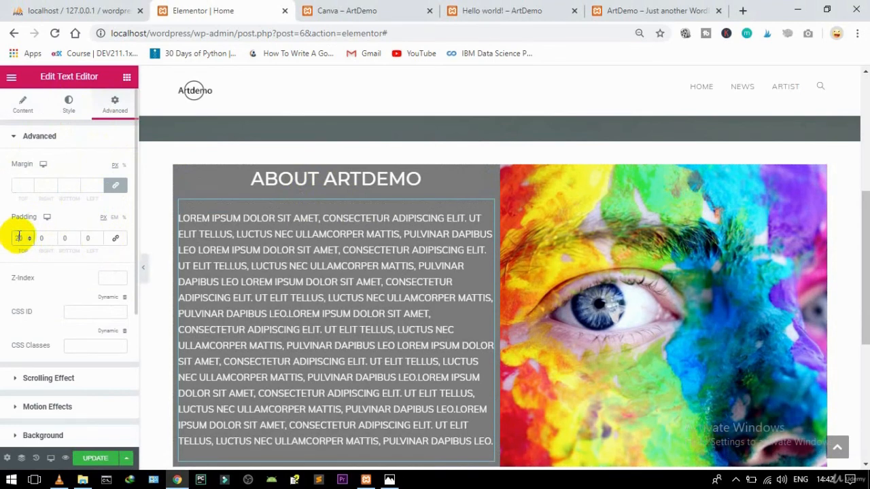
click(116, 238)
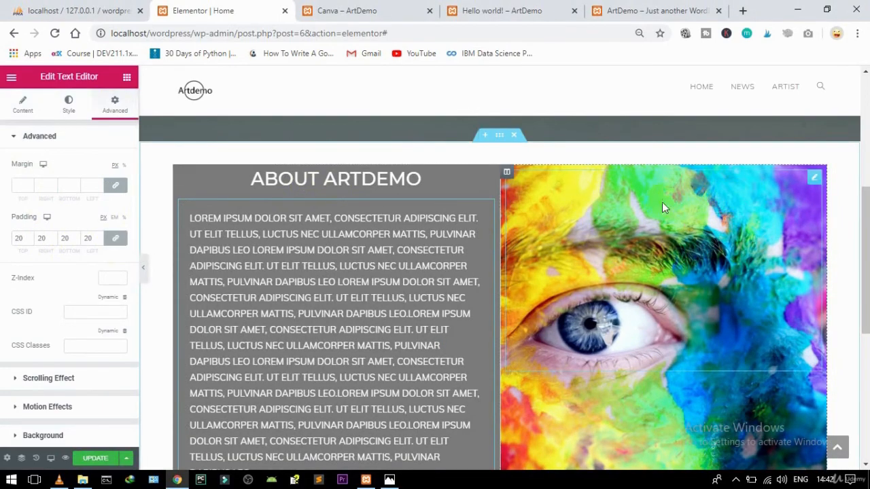
drag(860, 227, 800, 330)
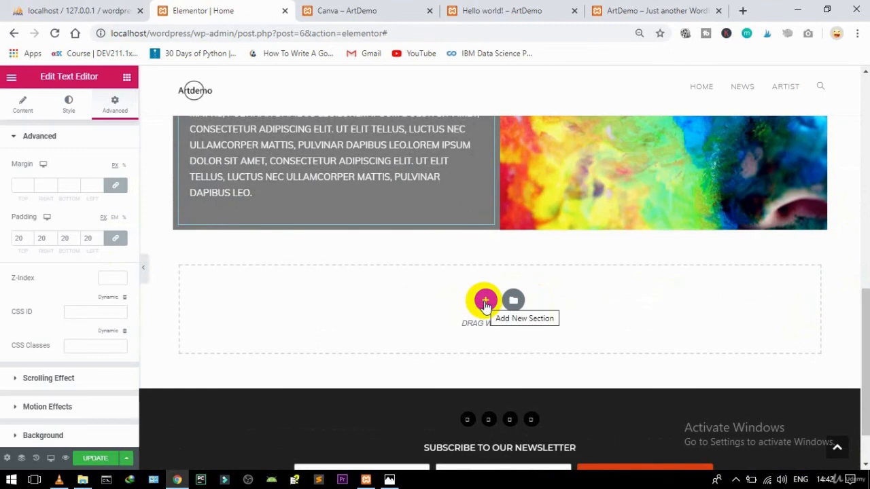
Step: Insert a single-column section under the About Artdemo block with unlinked 40 px top padding
click(485, 301)
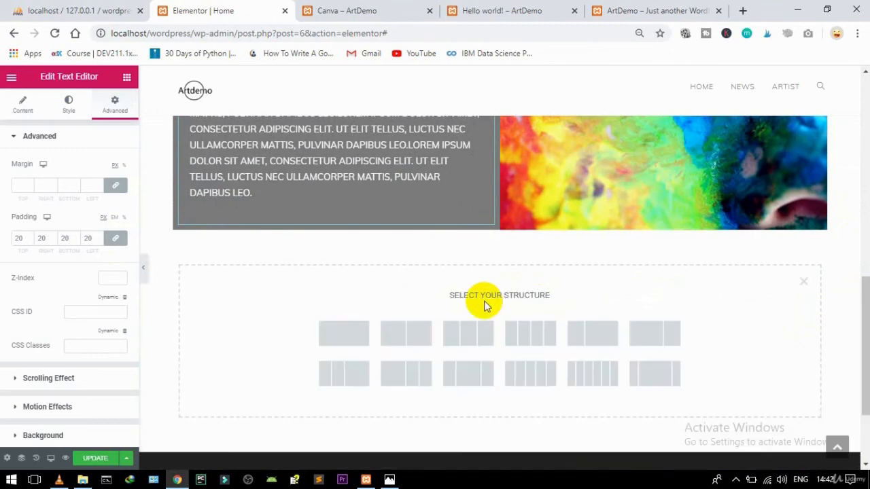
click(351, 336)
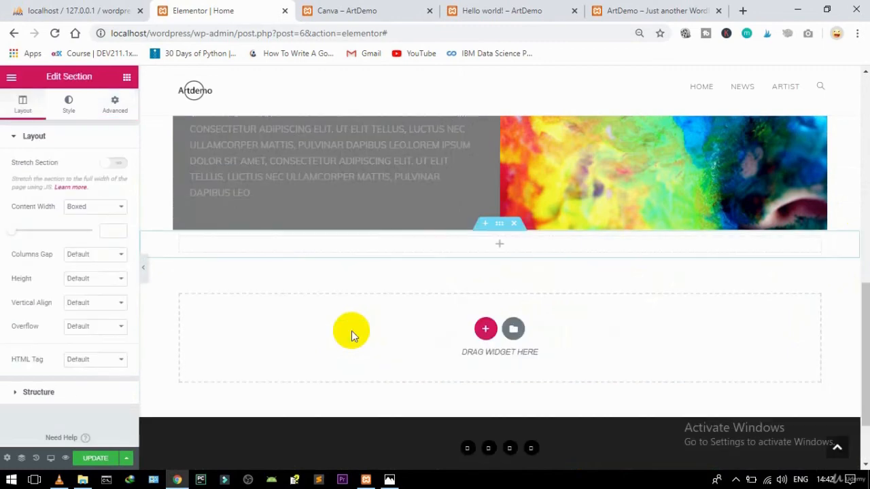
click(114, 104)
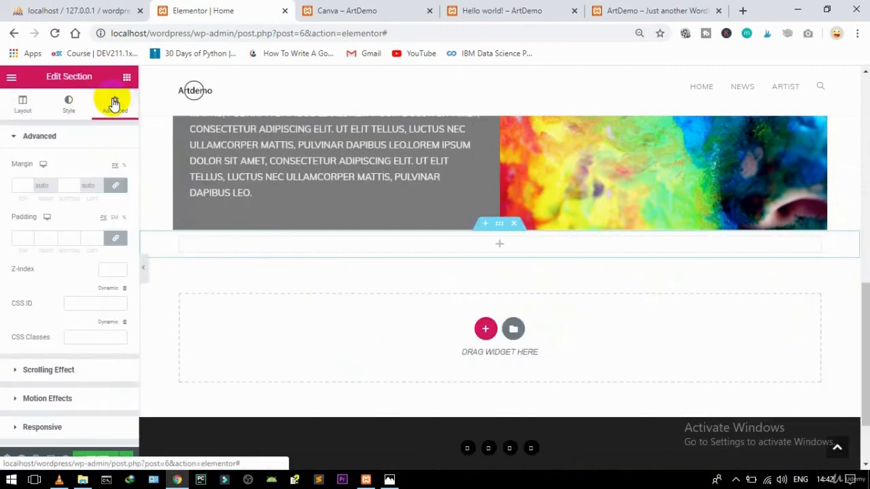
click(114, 237)
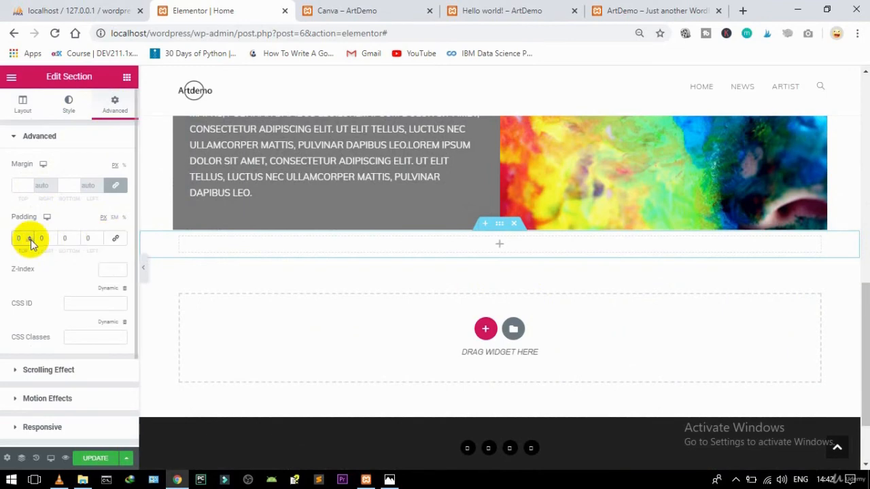
click(27, 238)
text(40)
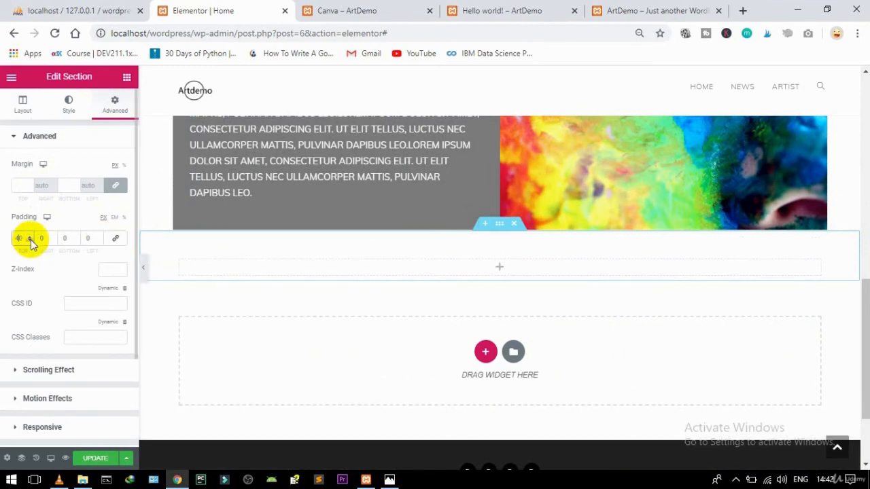
click(117, 107)
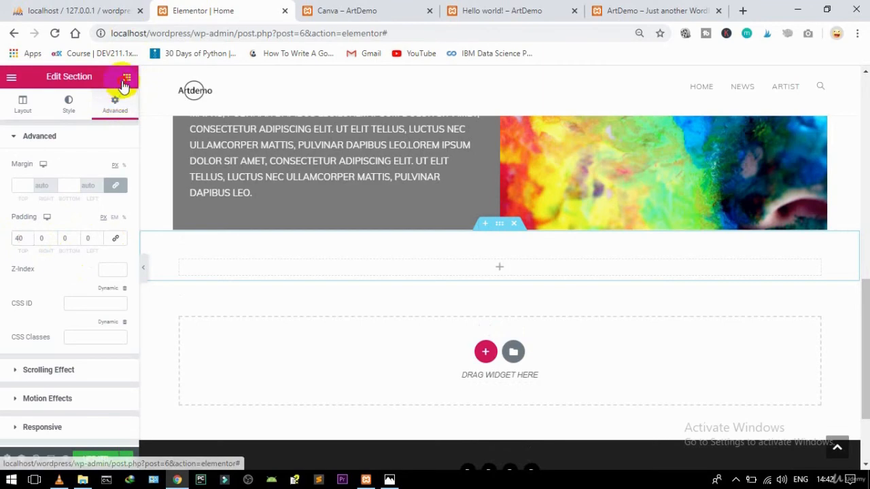
click(126, 77)
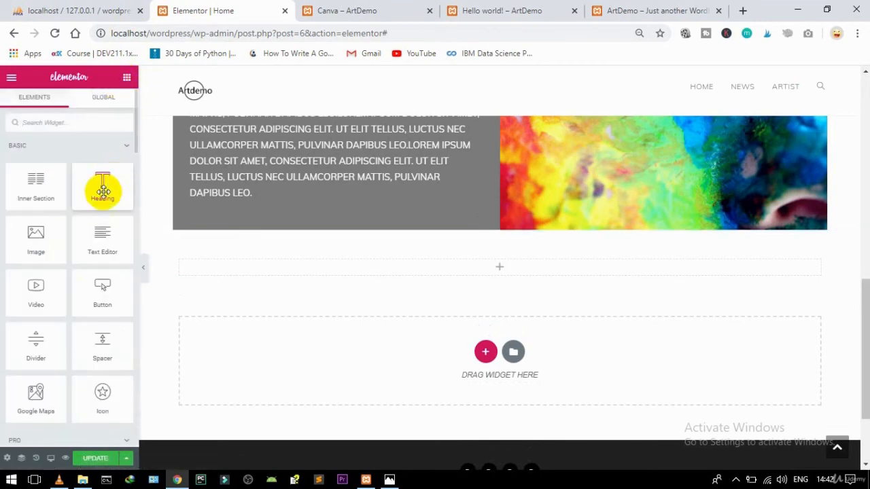
Step: Add a Heading reading ARTDEMO NEWS to the new section, centred and tagged H3
drag(102, 188, 316, 270)
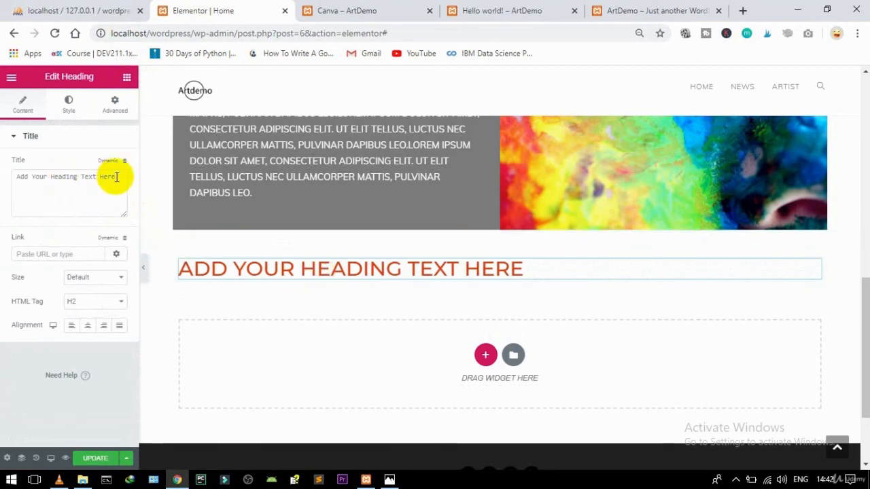
drag(116, 177, 8, 173)
text(ARTDEMO NEWS)
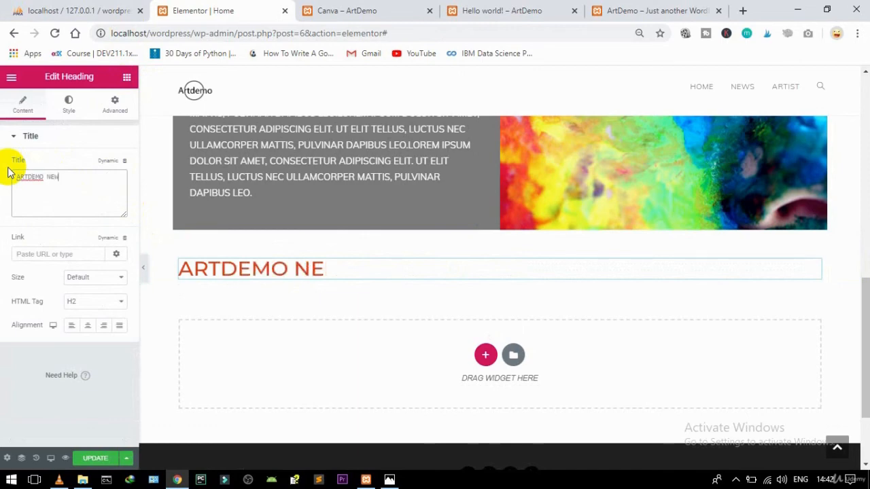
click(91, 329)
click(86, 301)
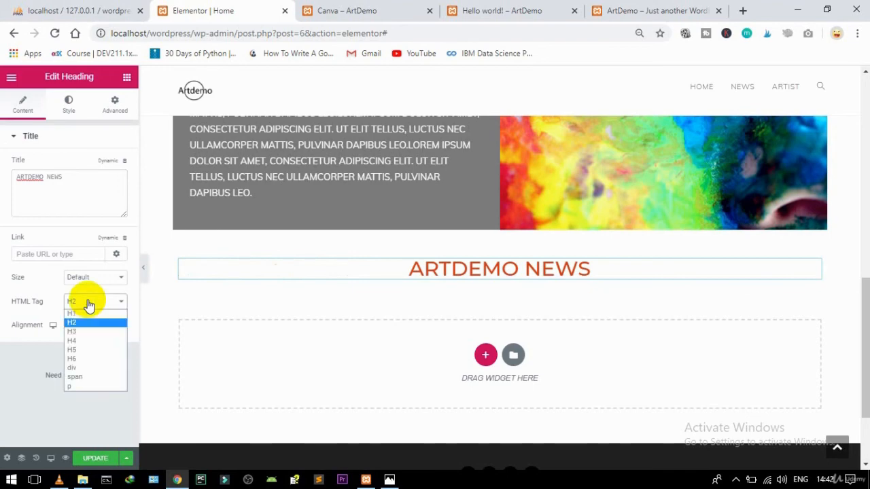
click(83, 331)
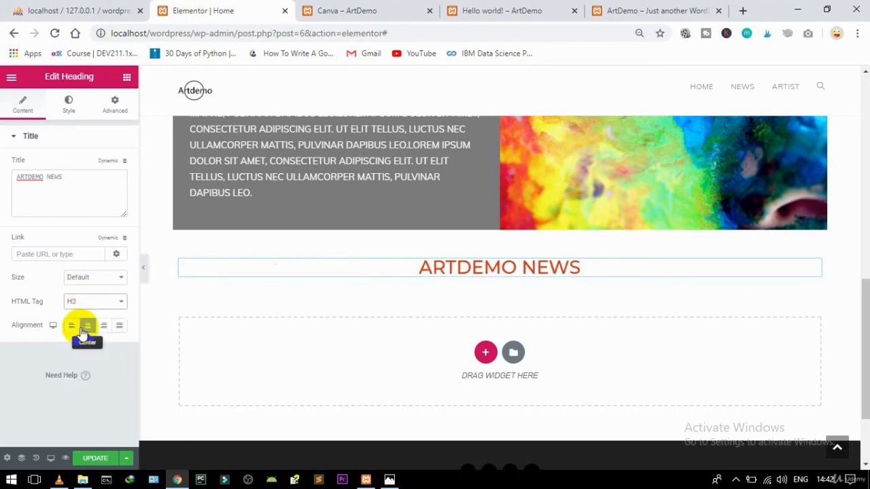
click(128, 79)
Step: Add a Text Editor under ARTDEMO NEWS, repeat its lorem ipsum text three times, and centre it
drag(101, 235, 501, 268)
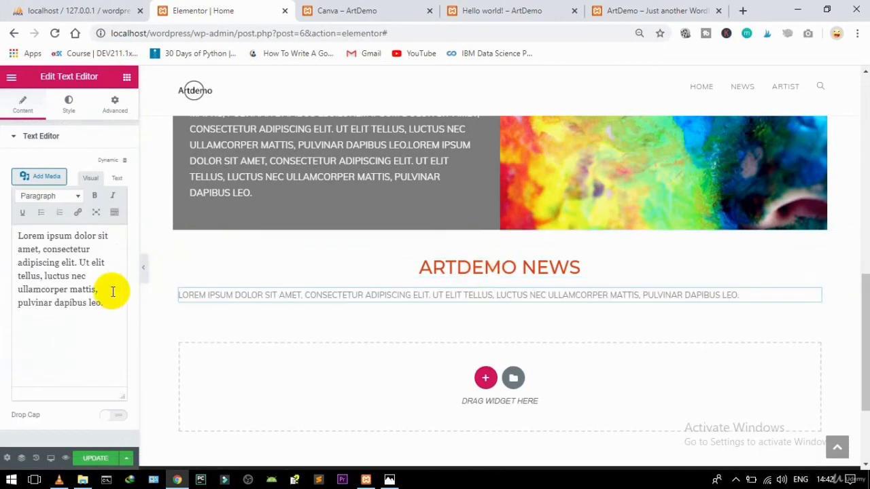
drag(102, 303, 10, 231)
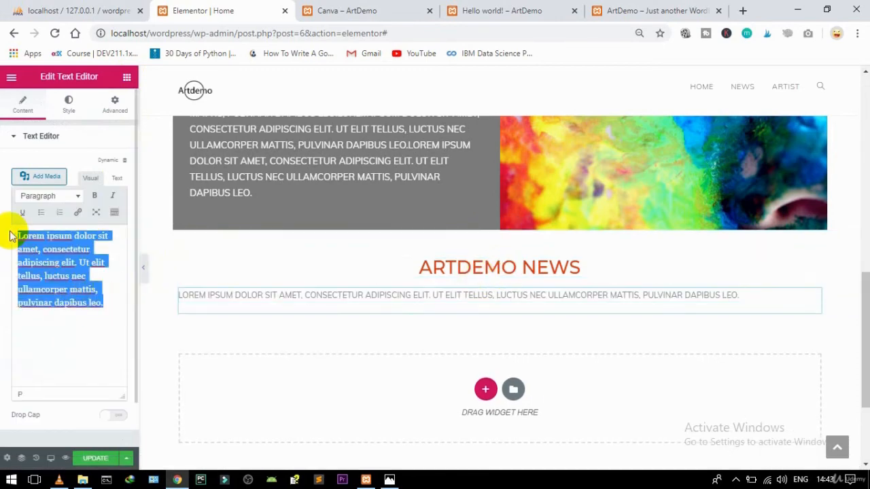
text(Lorem ipsum dolor sit amet, consectetur adipiscing elit. Ut elit tellus, luctus nec ullamcorper mattis, pulvinar dapibus leo.)
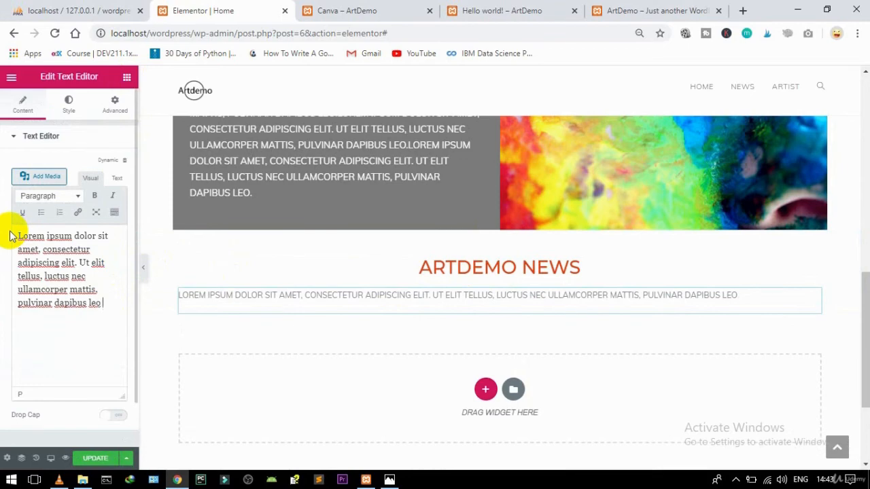
text(Lorem ipsum dolor sit amet, consectetur adipiscing elit. Ut elit tellus, luctus nec ullamcorper mattis, pulvinar dapibus leo.)
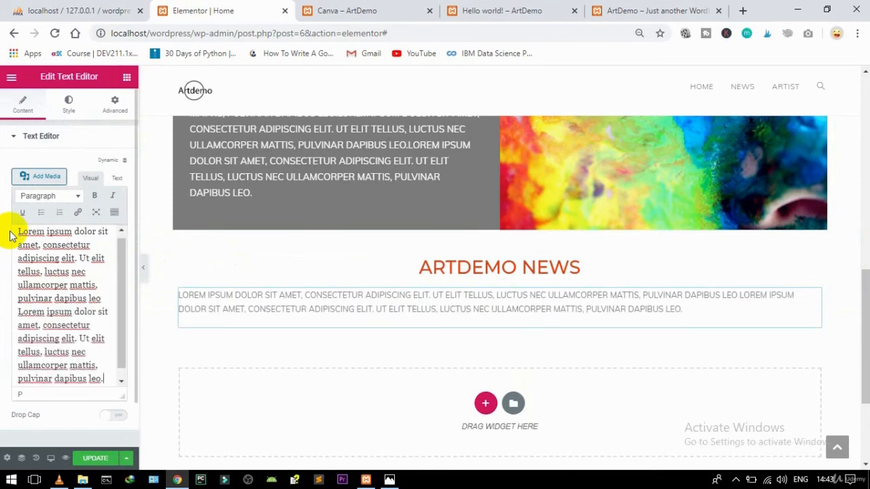
text(Lorem ipsum dolor sit amet, consectetur adipiscing elit. Ut elit tellus, luctus nec ullamcorper mattis, pulvinar dapibus leo.)
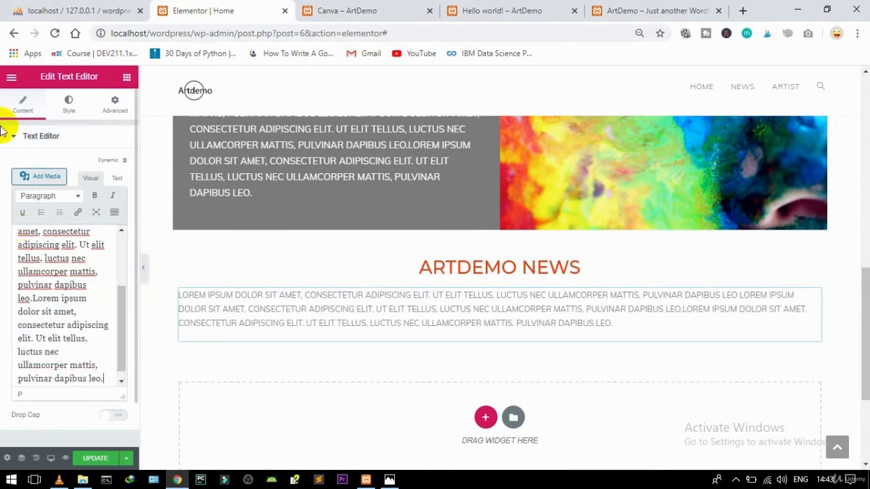
click(69, 100)
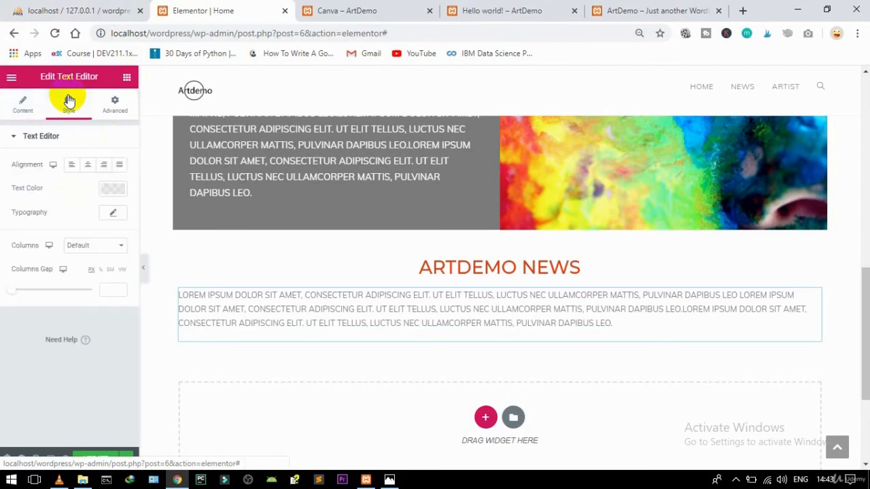
click(88, 165)
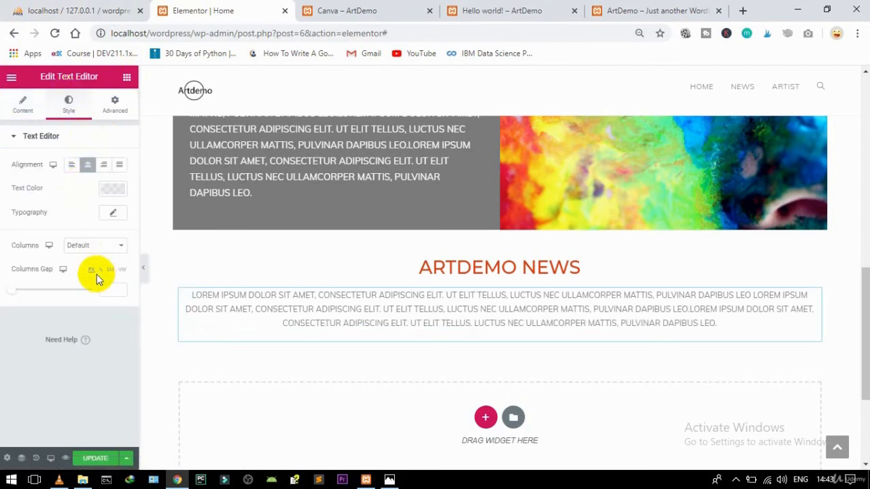
Step: Set the news paragraph text colour to dark grey #686363 after trying white and mid grey
click(115, 193)
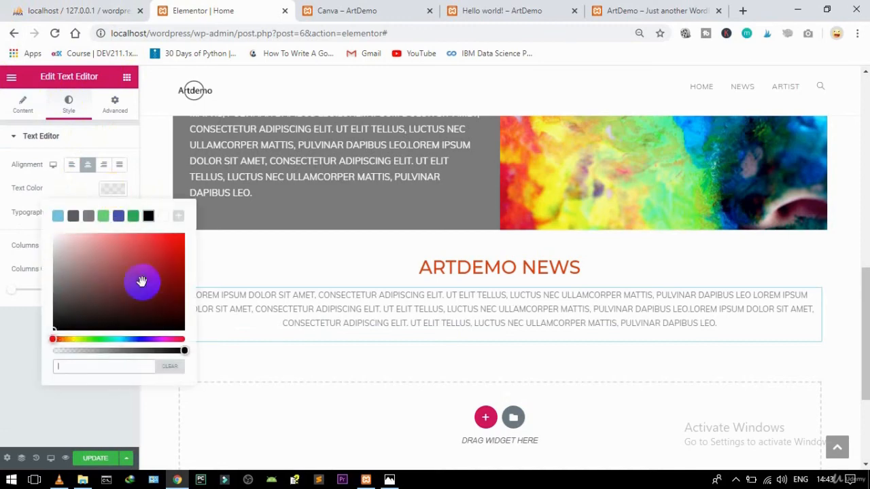
click(163, 217)
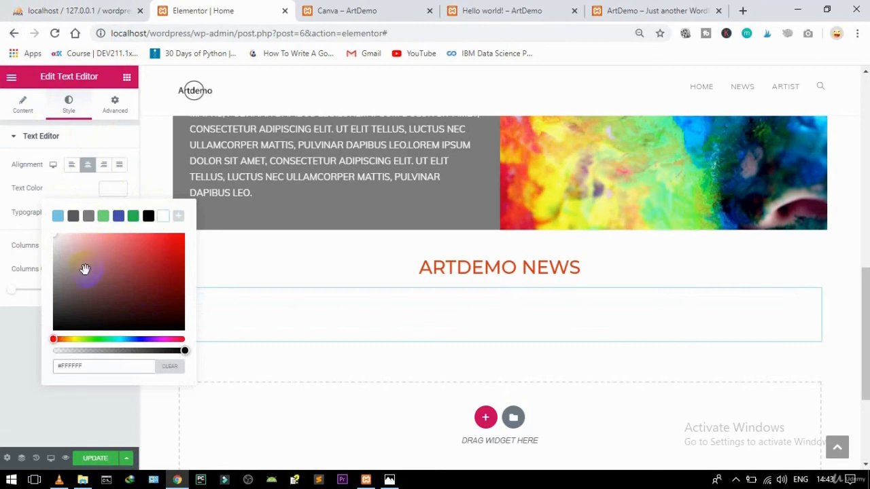
click(61, 282)
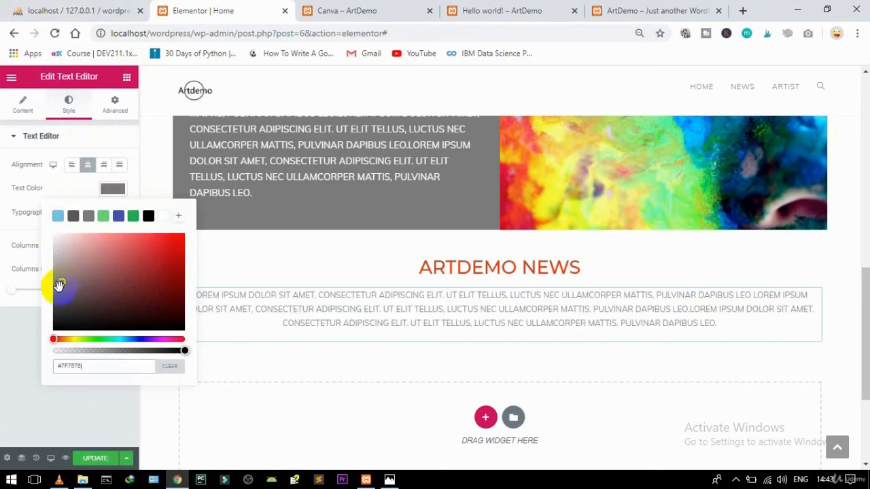
click(119, 216)
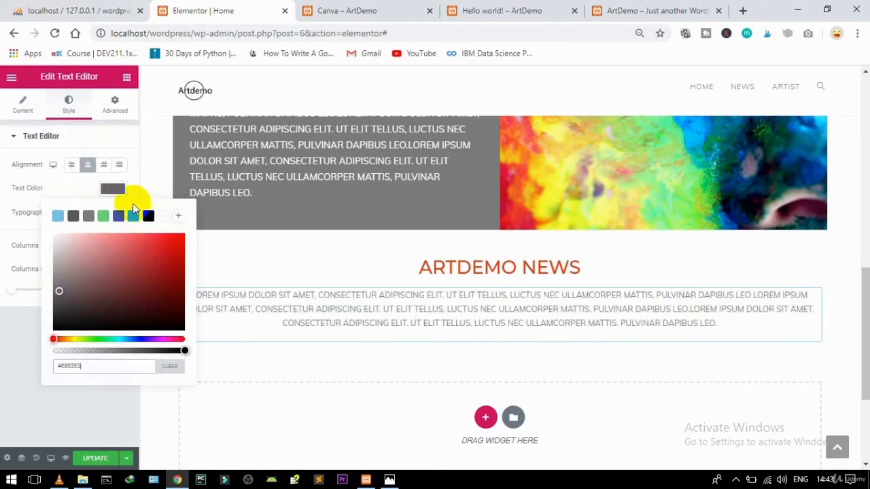
click(112, 190)
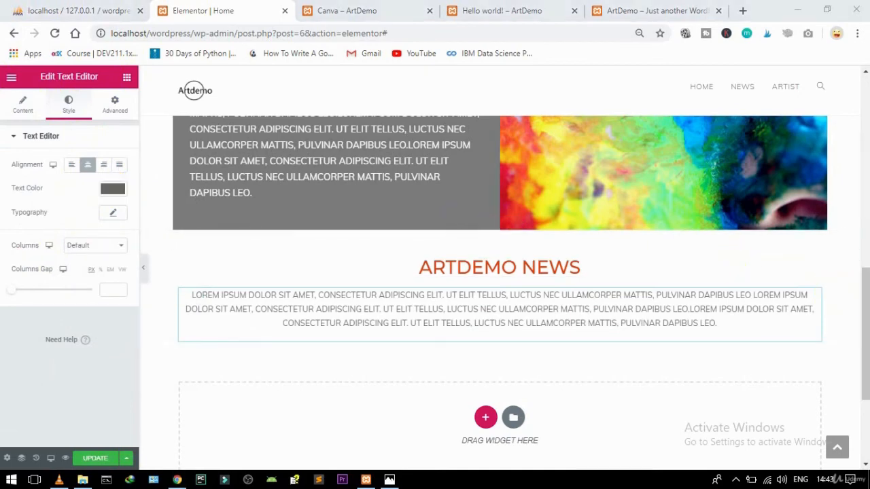
Step: Insert the News Archive Listing template from My Templates without importing its document settings
click(513, 423)
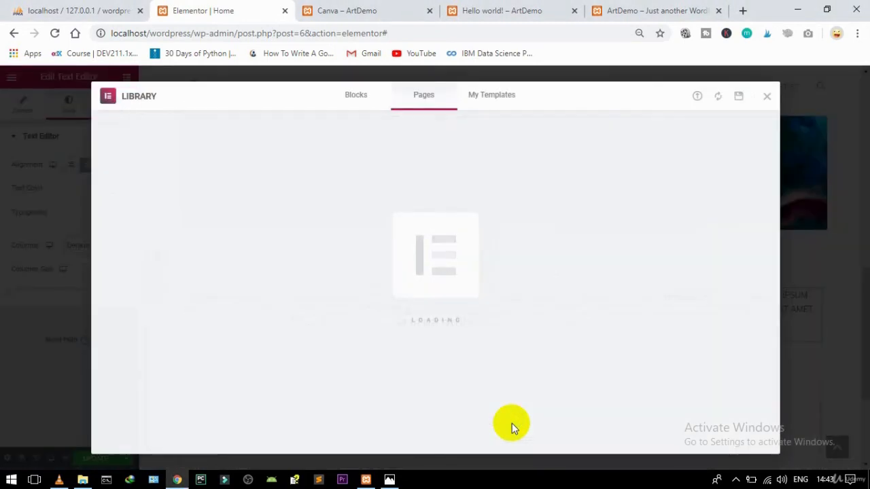
click(482, 101)
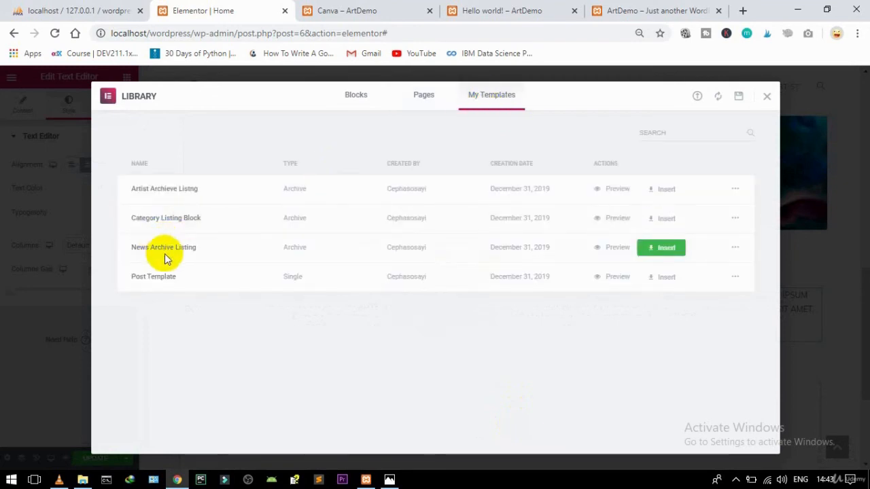
click(665, 250)
click(380, 305)
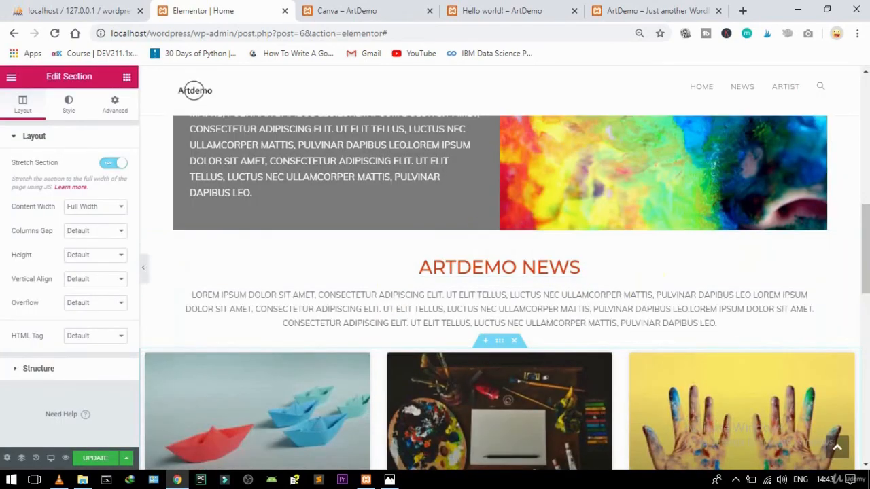
Step: Set the inserted posts grid to two columns, keeping the Cards skin
mouse_move(863, 233)
mouse_down()
mouse_move(864, 256)
mouse_move(863, 247)
mouse_up()
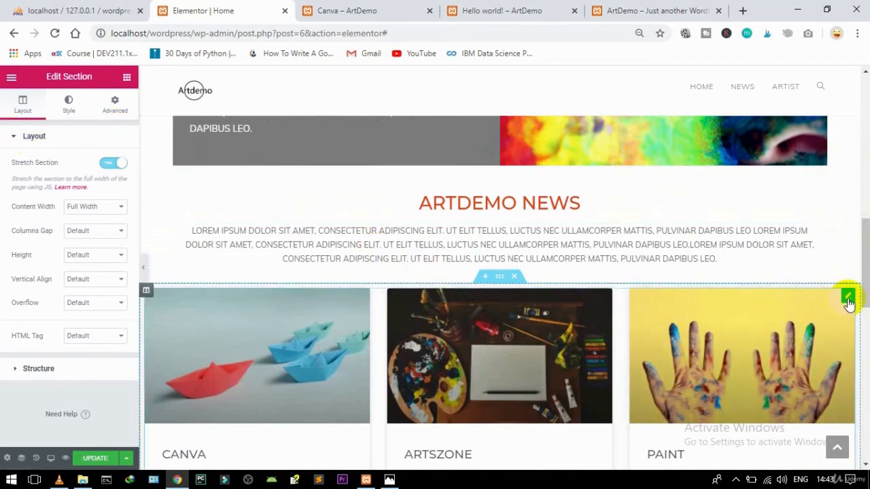
click(848, 297)
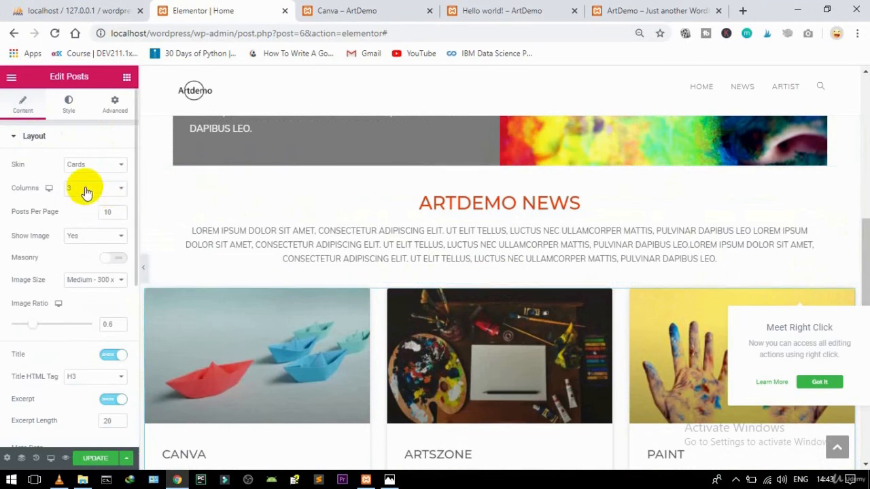
click(86, 190)
click(77, 213)
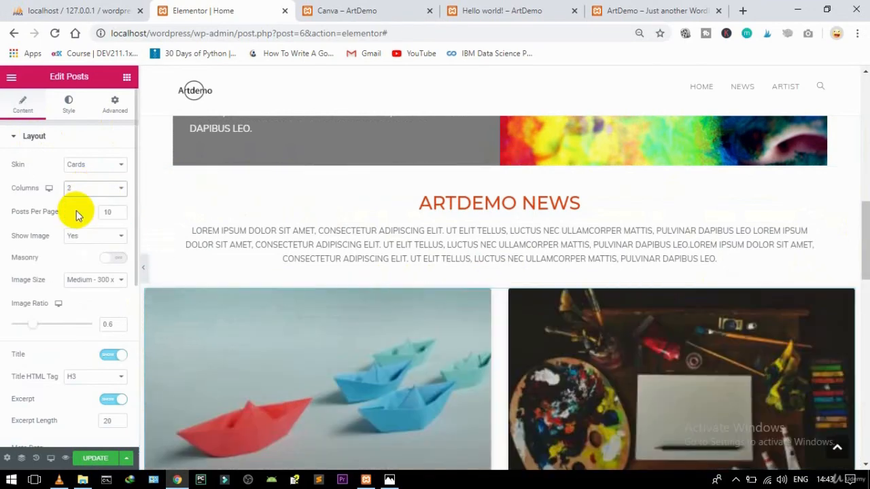
click(87, 167)
click(87, 166)
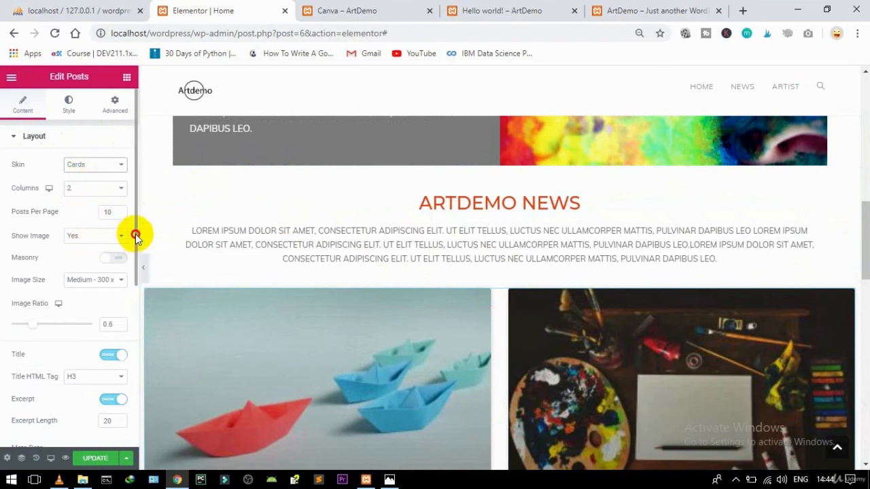
Step: Lower the post image ratio from 0.6 to 0.5
drag(136, 235, 134, 261)
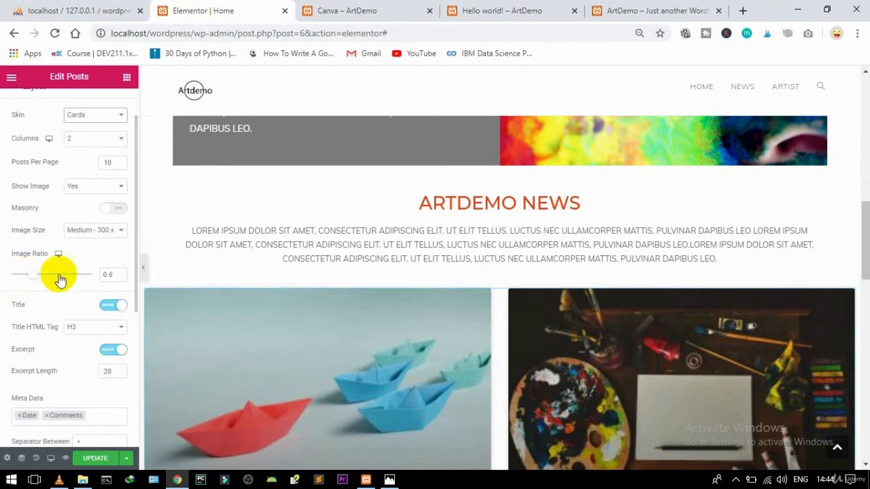
click(114, 272)
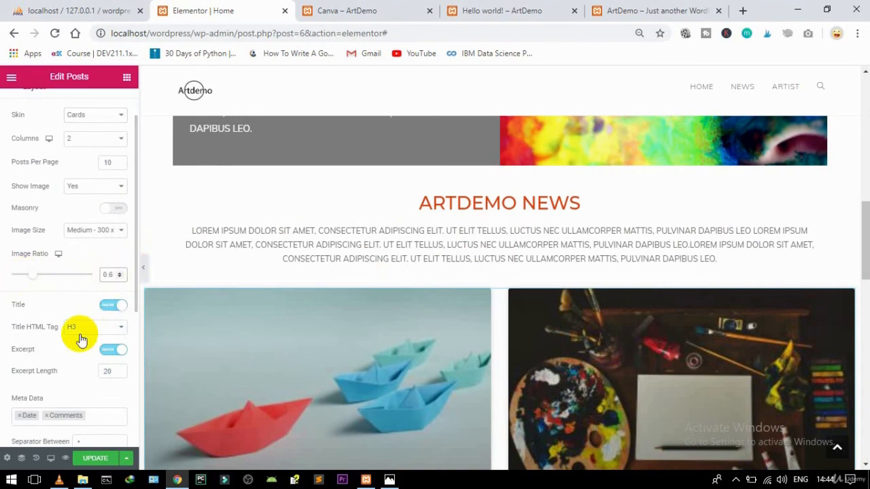
key(Down)
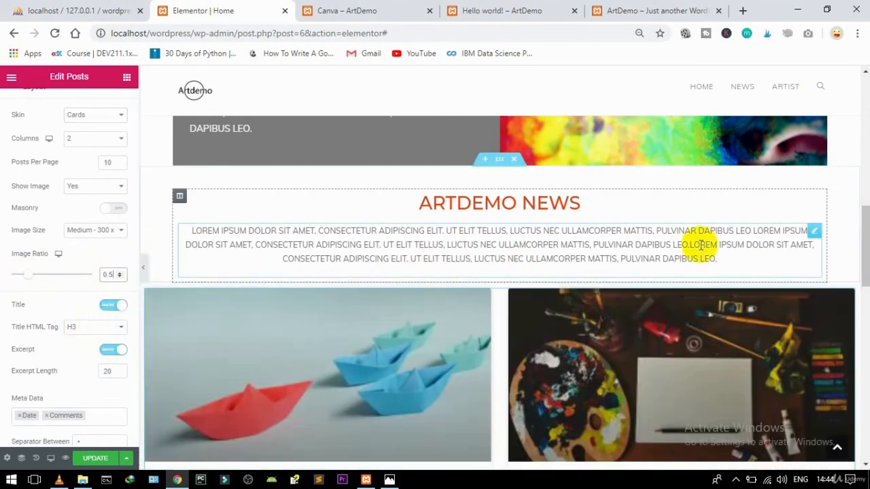
drag(861, 238, 865, 257)
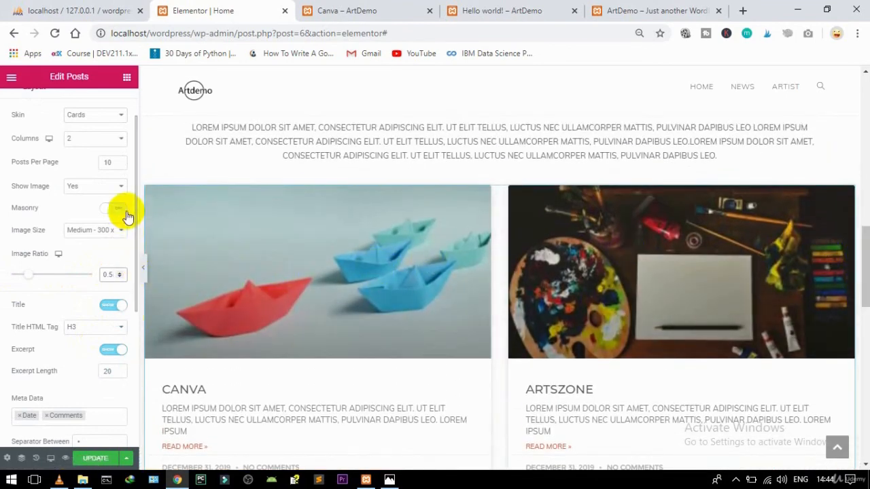
scroll(134, 213, down, 4)
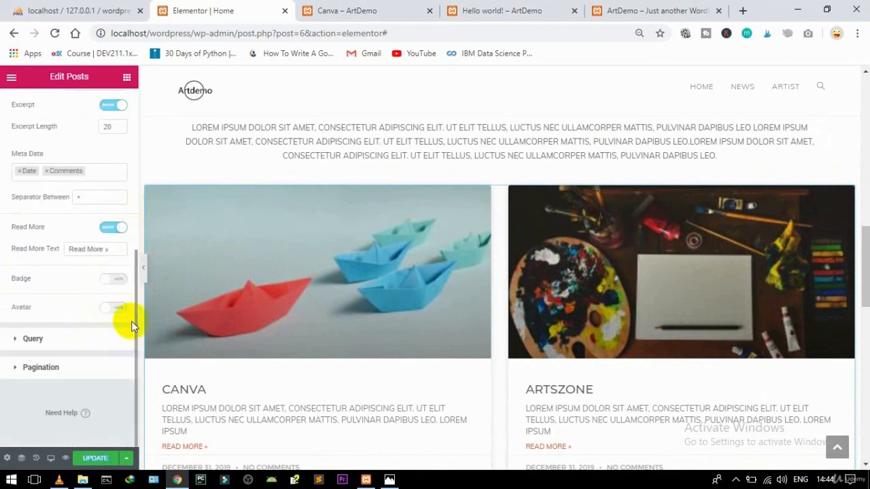
scroll(135, 299, up, 5)
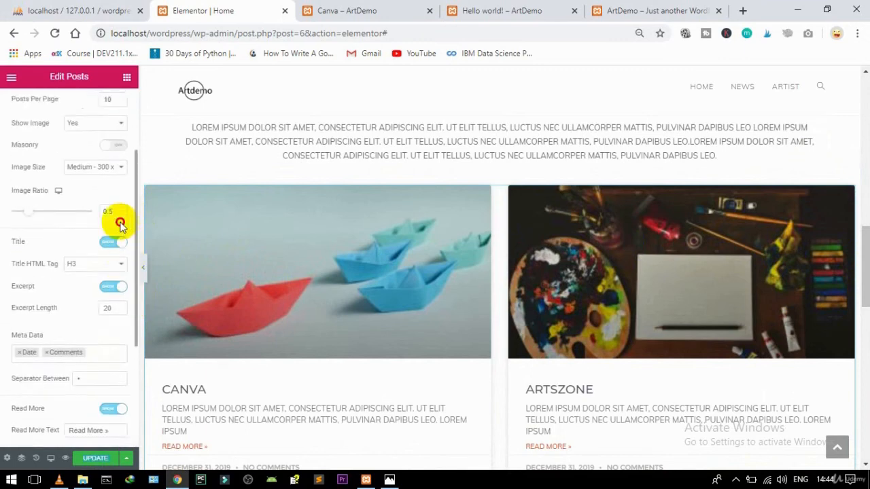
Step: Narrow the posts grid's columns gap to 11
click(68, 105)
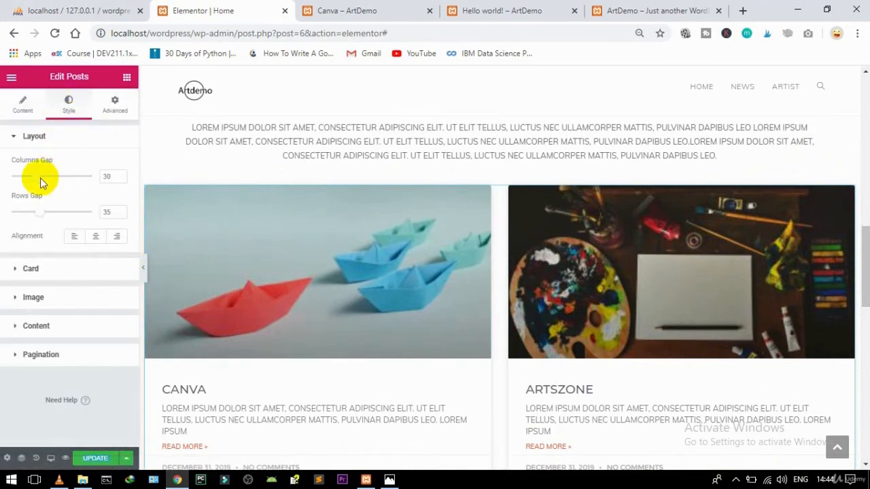
drag(37, 180, 22, 182)
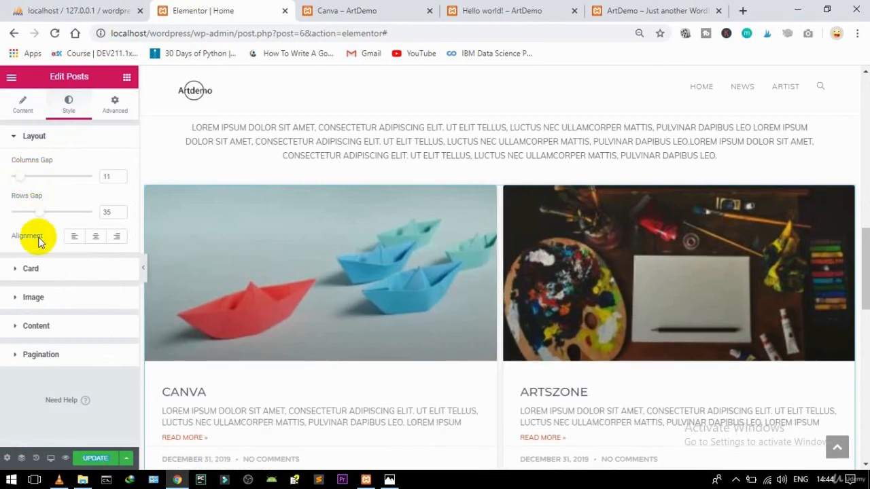
click(36, 268)
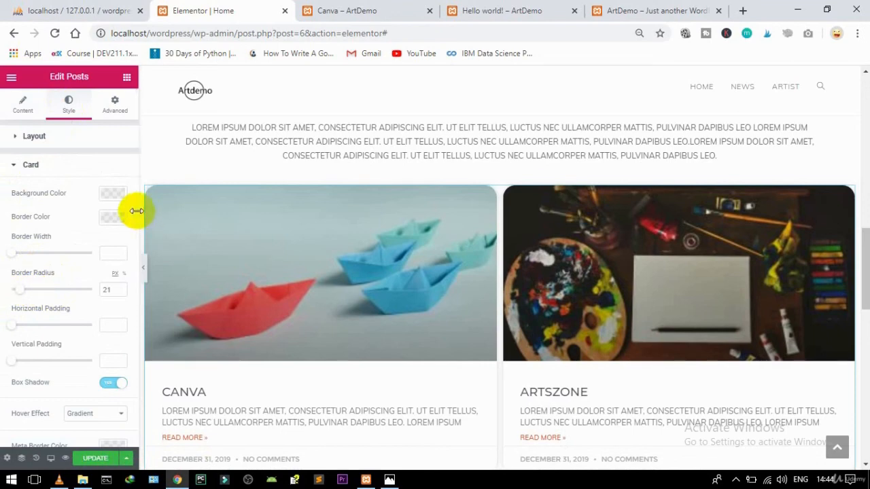
Step: Set the spacing below the post images to 27
scroll(134, 217, down, 1)
drag(134, 230, 120, 337)
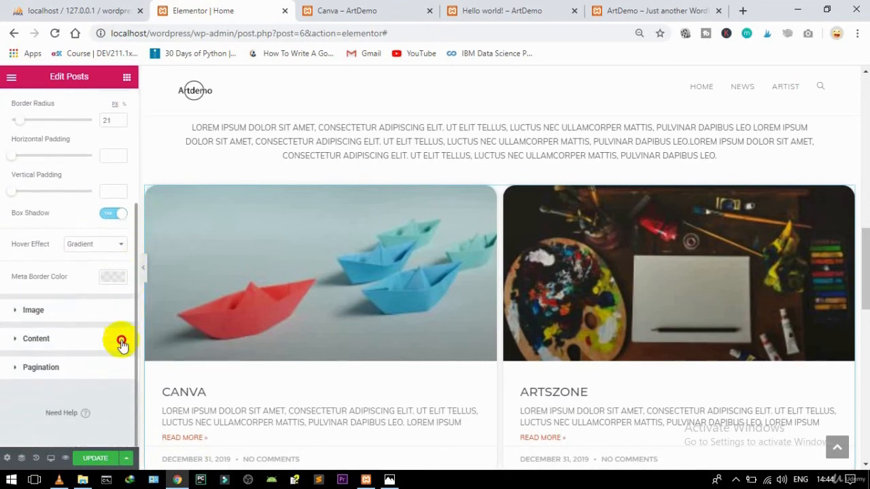
click(57, 310)
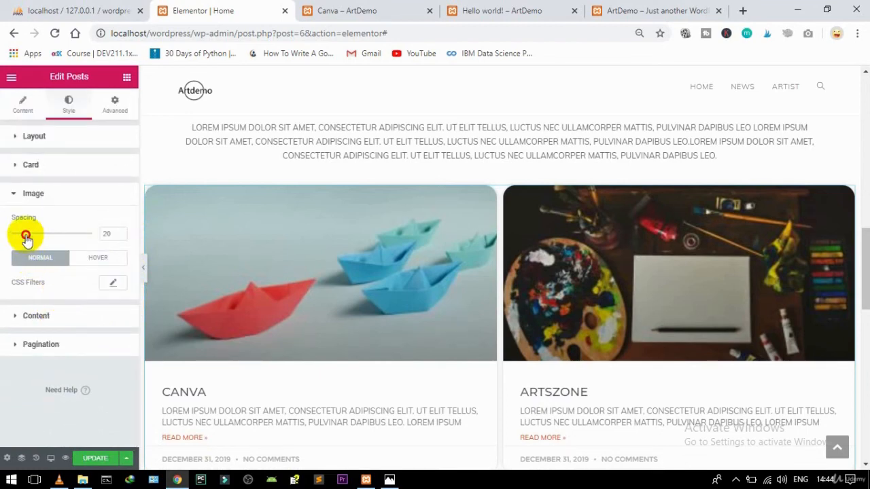
mouse_move(25, 236)
mouse_down()
mouse_move(17, 236)
mouse_move(32, 239)
mouse_up()
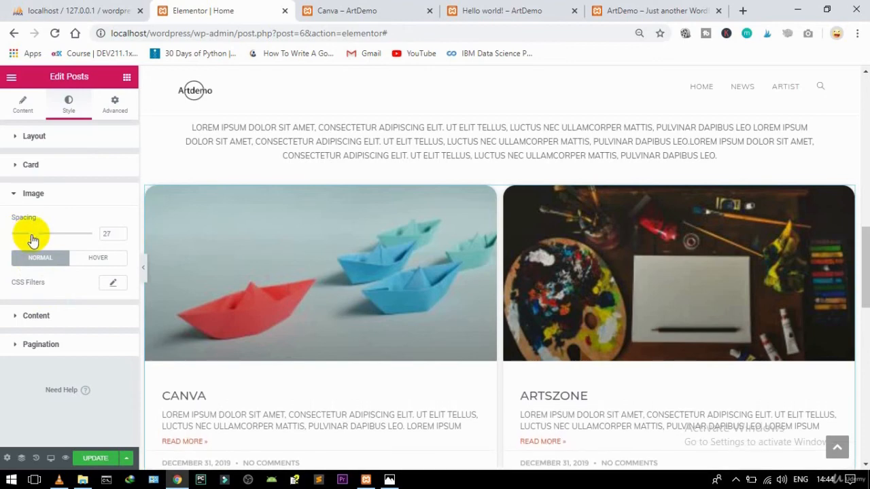
click(47, 319)
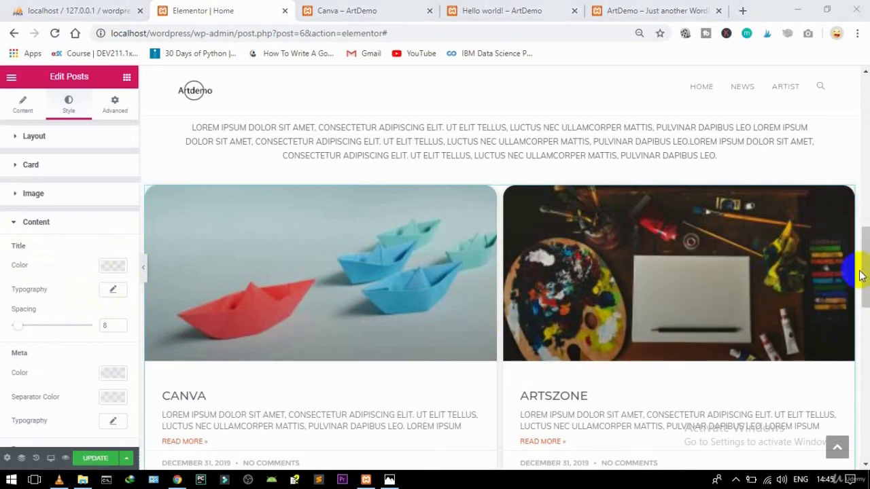
mouse_move(865, 293)
mouse_down()
mouse_move(861, 420)
mouse_move(827, 227)
mouse_move(825, 263)
mouse_up()
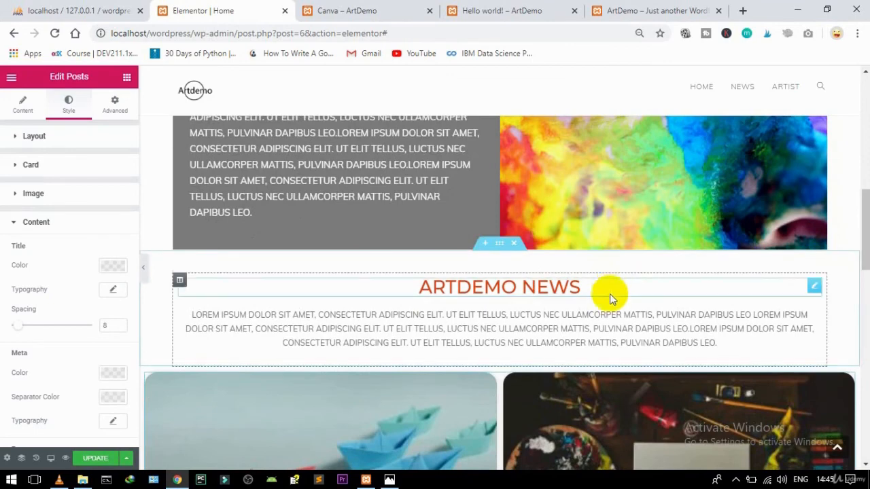
Step: Duplicate the ARTDEMO NEWS section and move the copy below the news posts grid
right_click(499, 248)
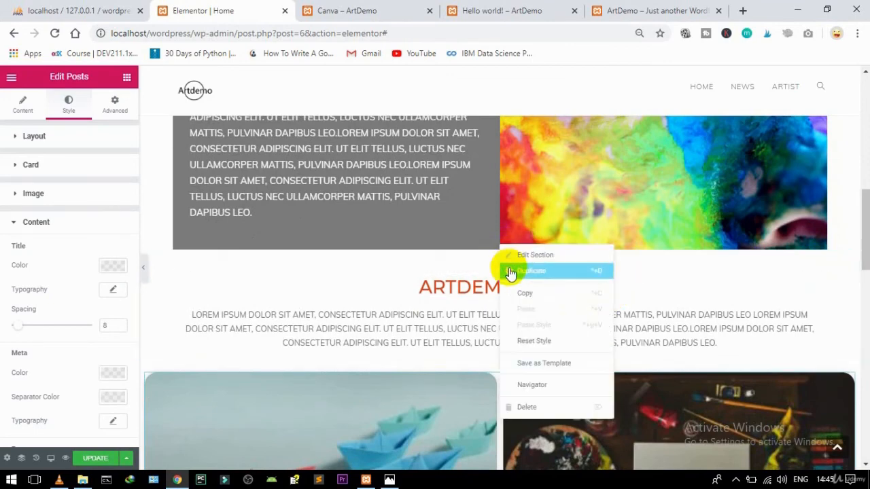
click(510, 271)
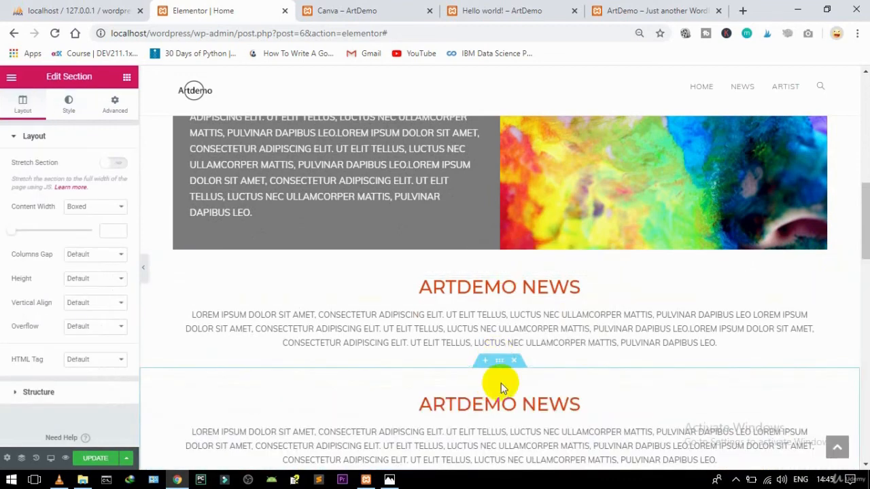
drag(499, 365, 418, 337)
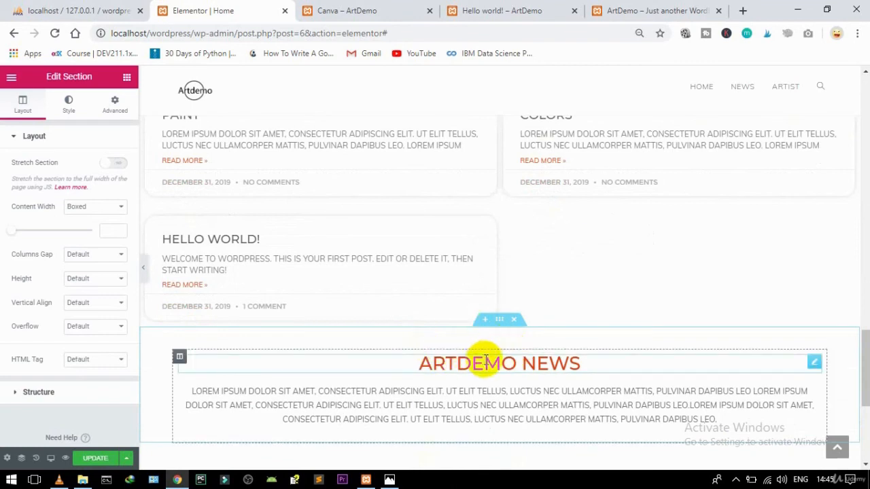
Step: Change the copied heading's word NEWS to ARTIST
click(814, 365)
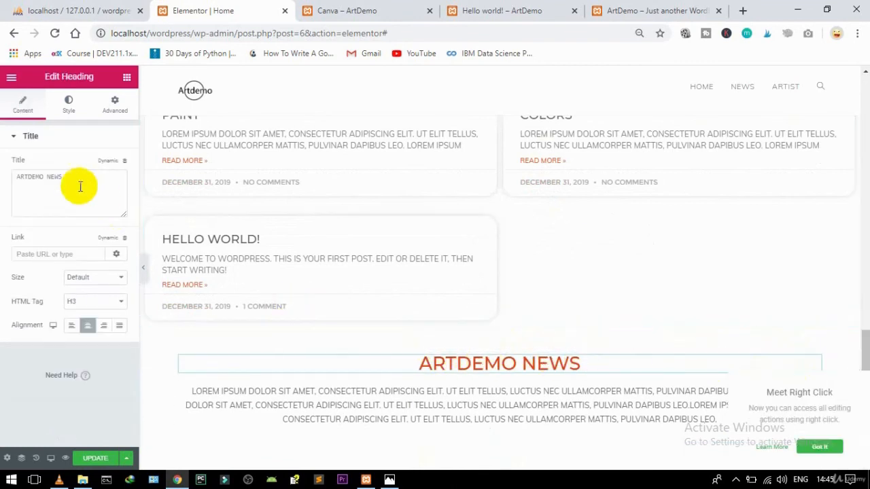
click(58, 174)
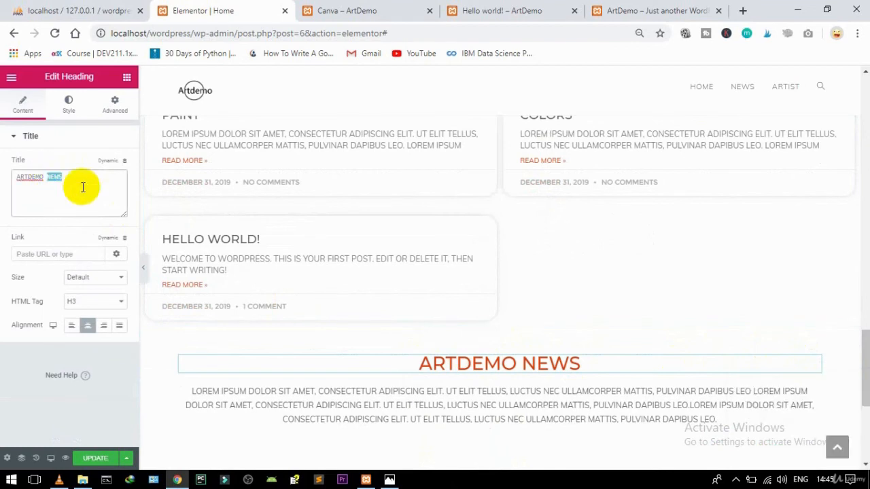
text(ARTIST)
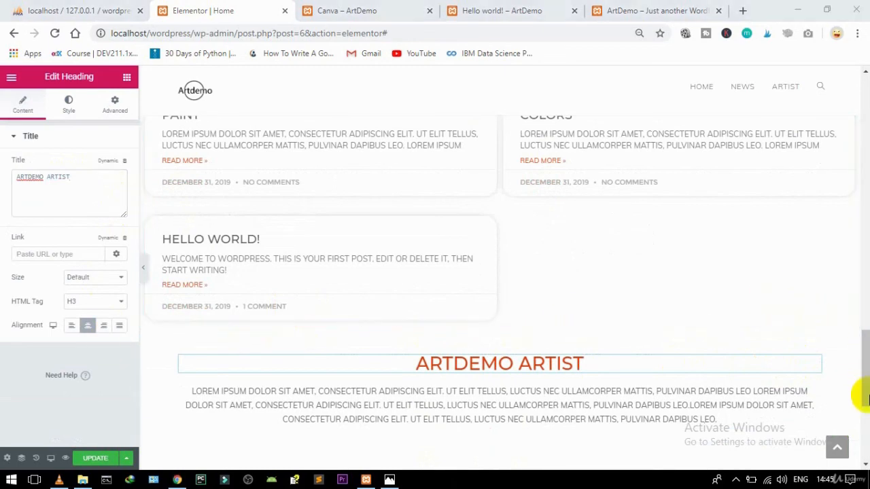
drag(868, 402, 861, 462)
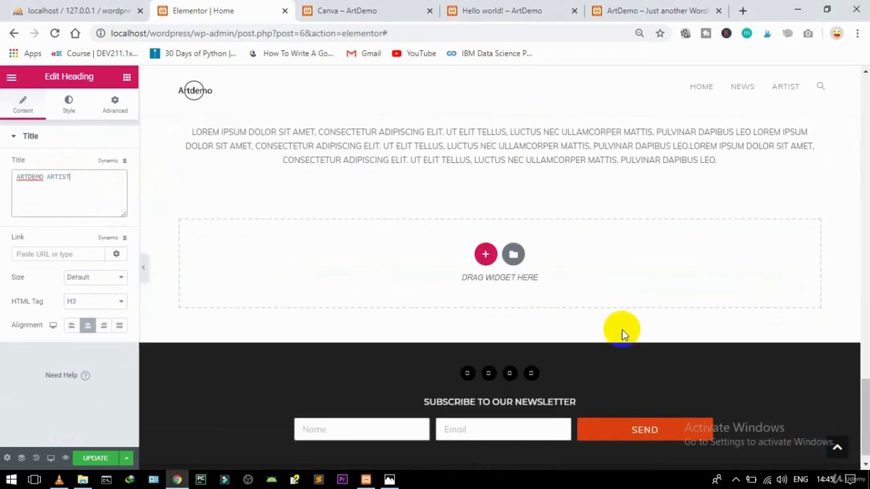
Step: Insert the 'Artist Archieve Listng' template from My Templates, skipping its document settings
click(515, 256)
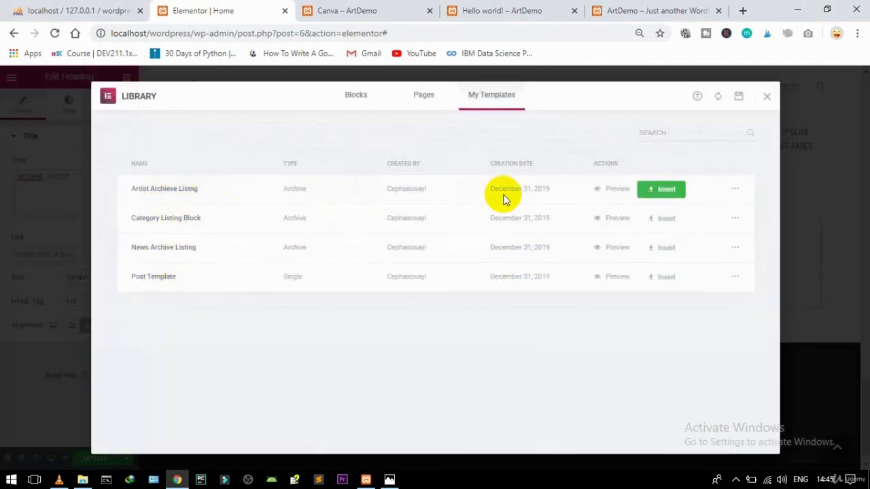
click(656, 196)
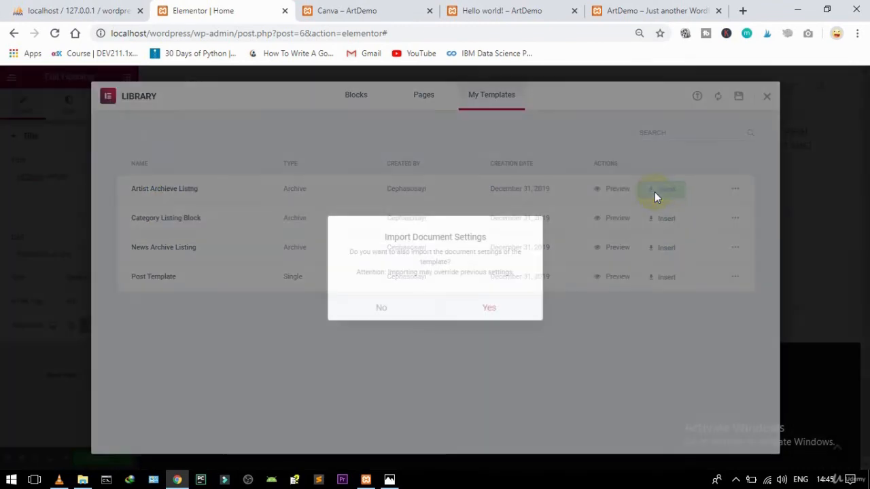
click(379, 308)
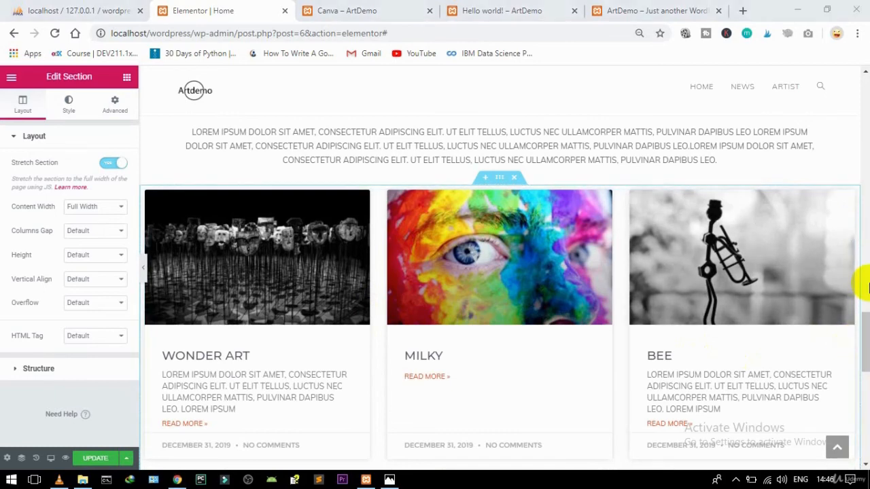
Step: Set the inserted artist posts grid to display its cards in two columns
click(71, 103)
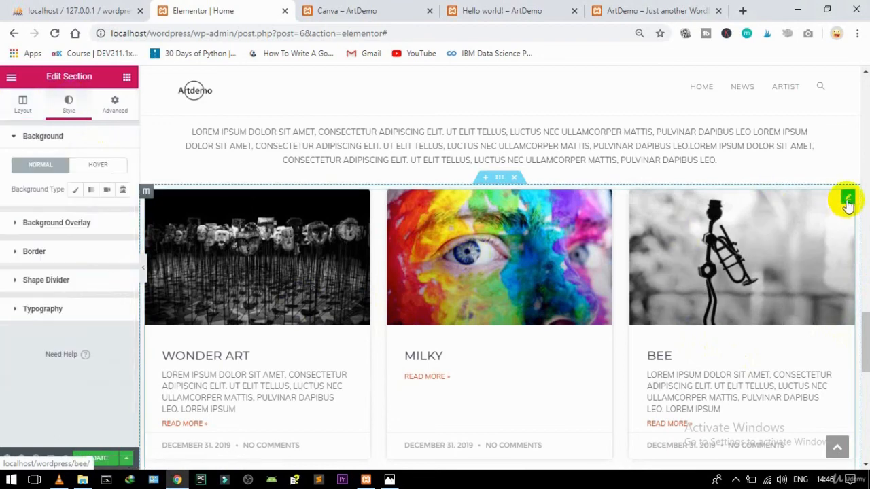
click(848, 199)
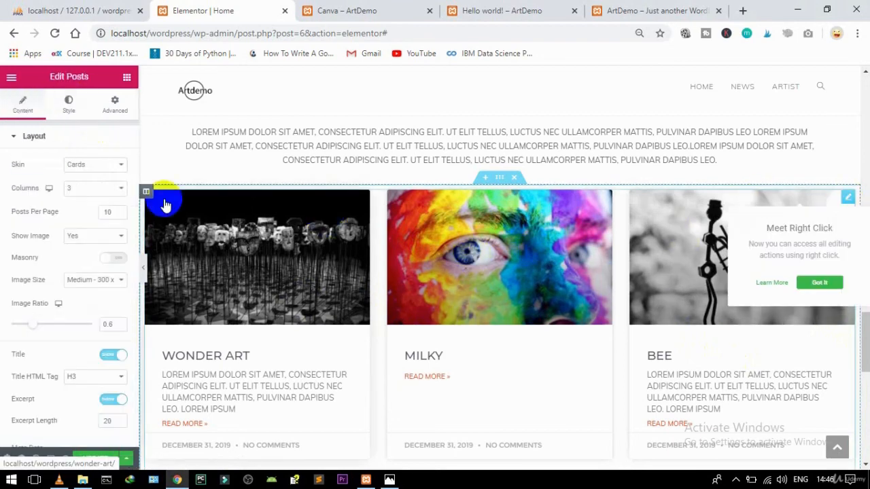
click(98, 189)
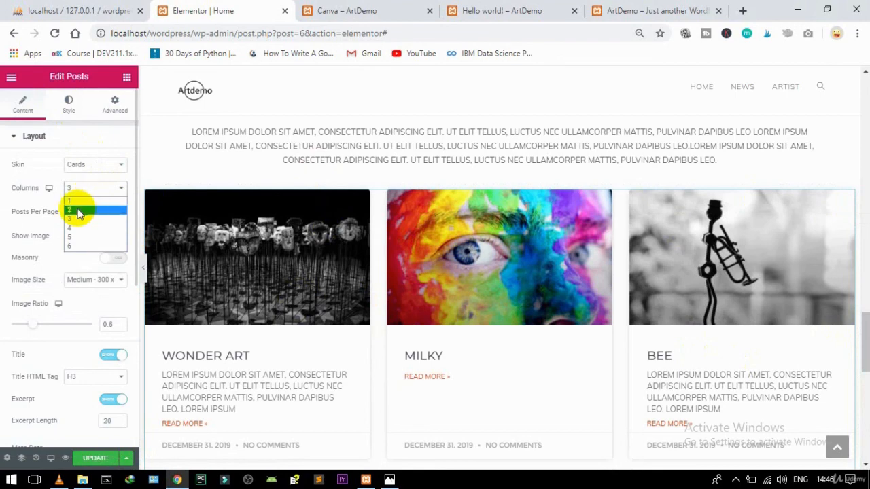
click(78, 210)
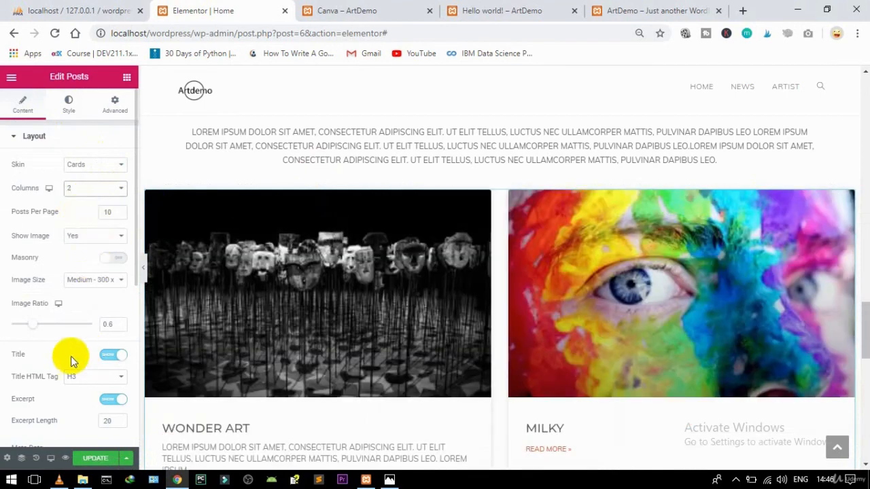
drag(134, 232, 121, 409)
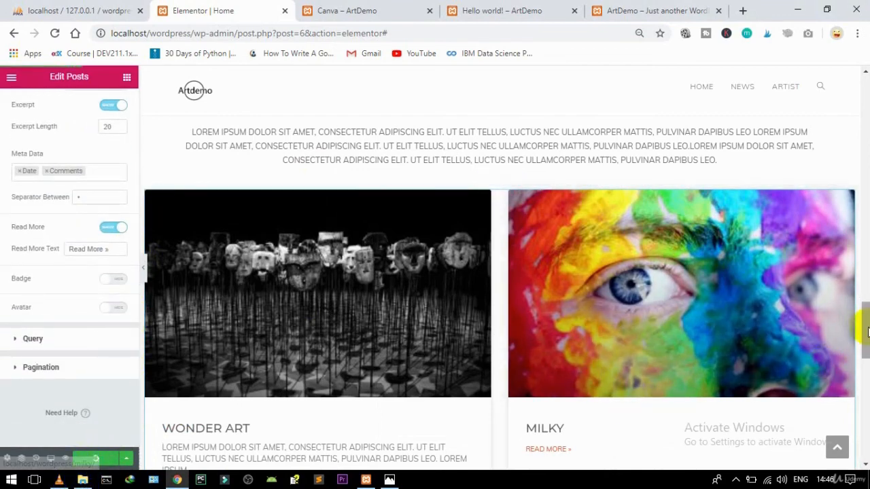
drag(866, 333, 818, 84)
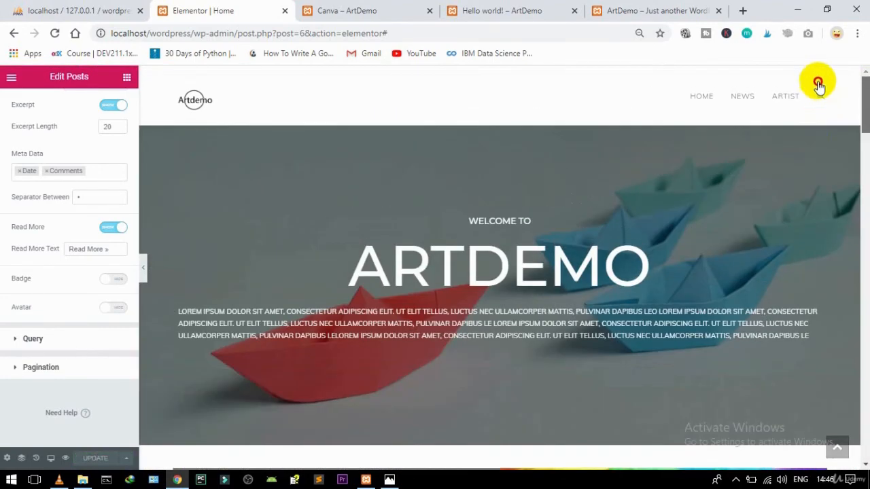
click(623, 8)
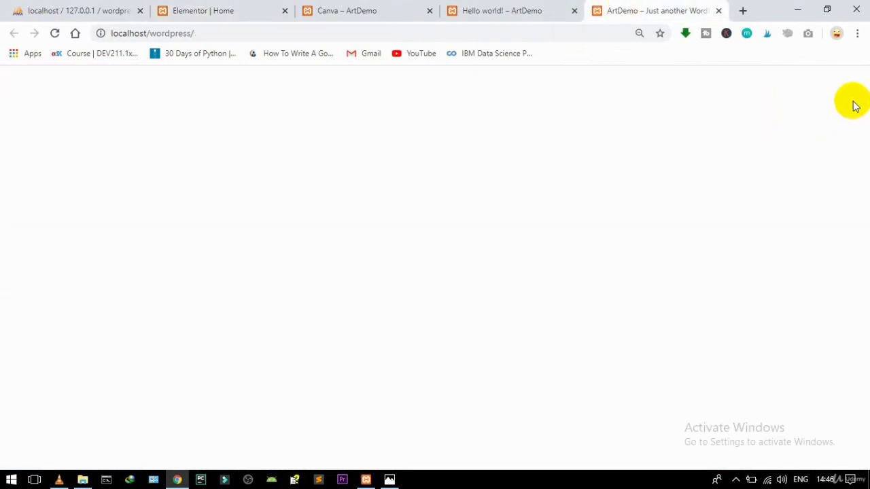
scroll(857, 95, down, 3)
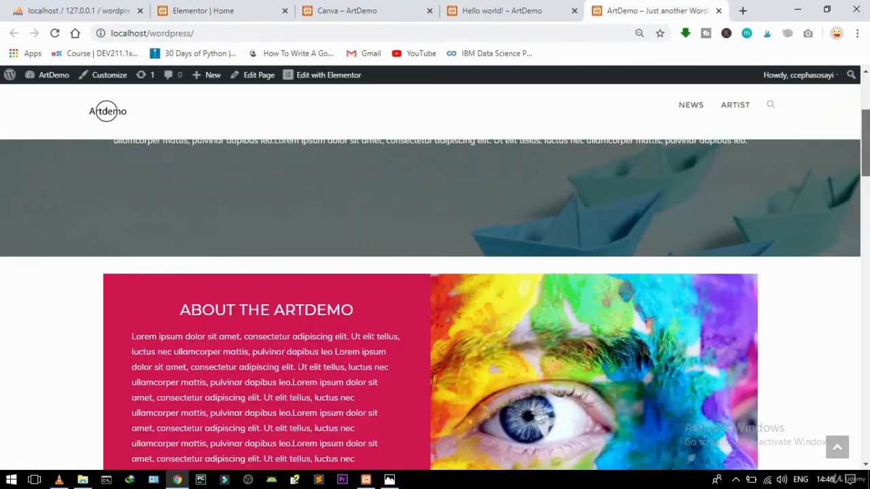
drag(864, 139, 768, 117)
click(496, 8)
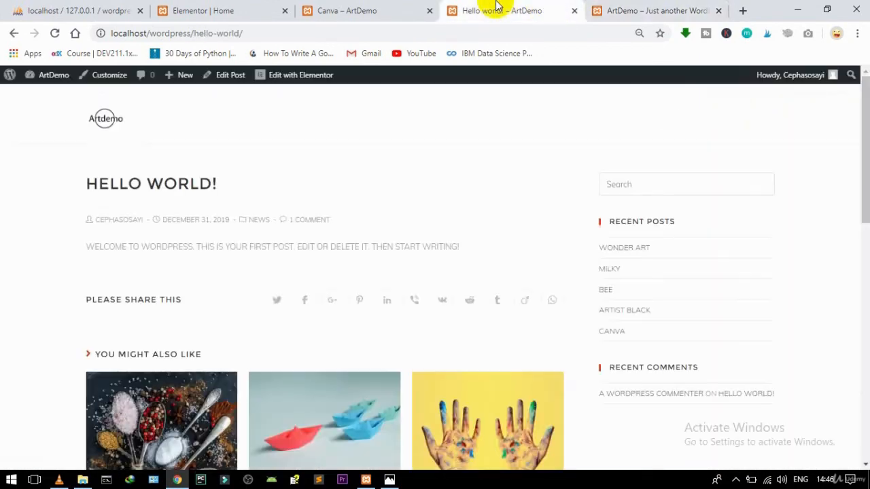
click(339, 9)
click(217, 8)
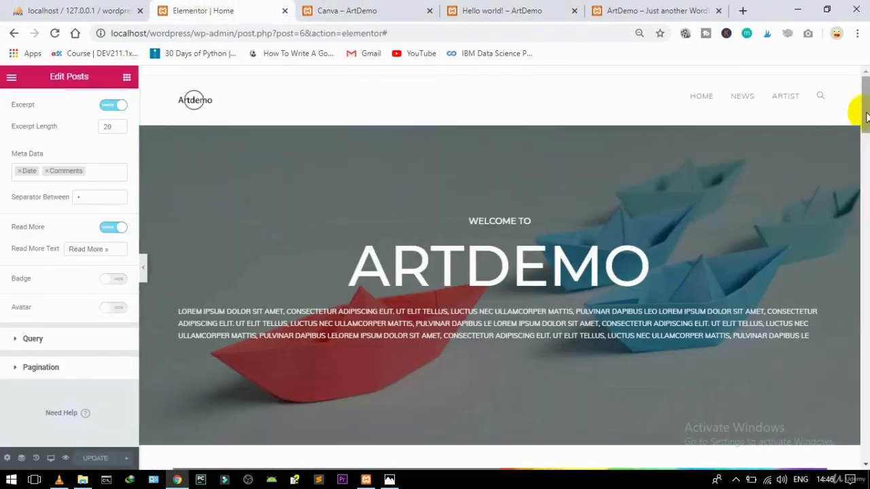
Step: Give the ArtDemo News posts grid 75 px padding on all sides
drag(860, 163, 861, 221)
scroll(805, 219, down, 1)
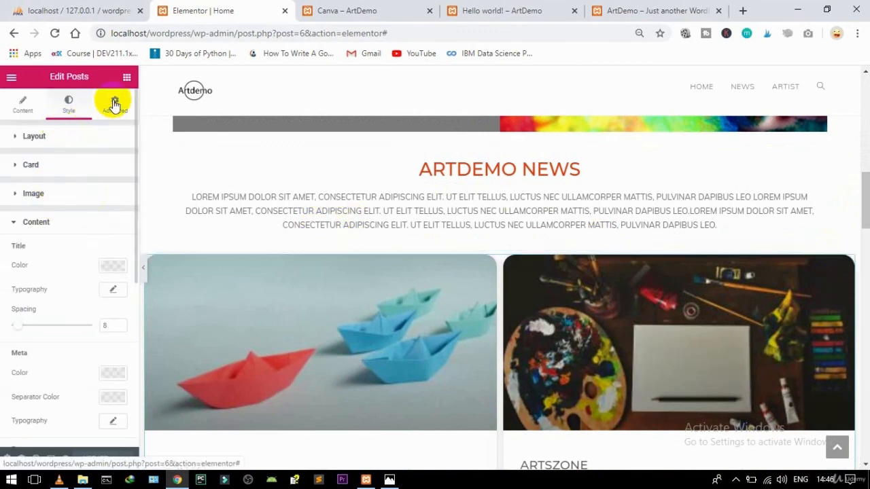
click(115, 103)
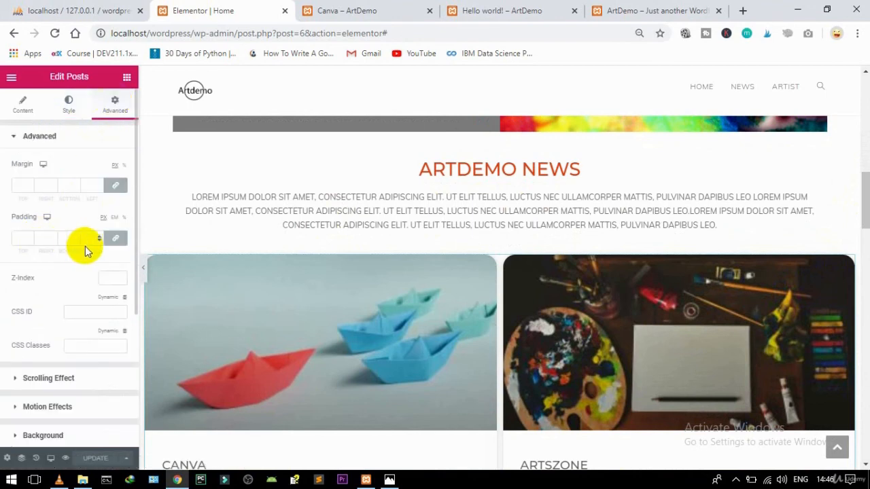
click(113, 238)
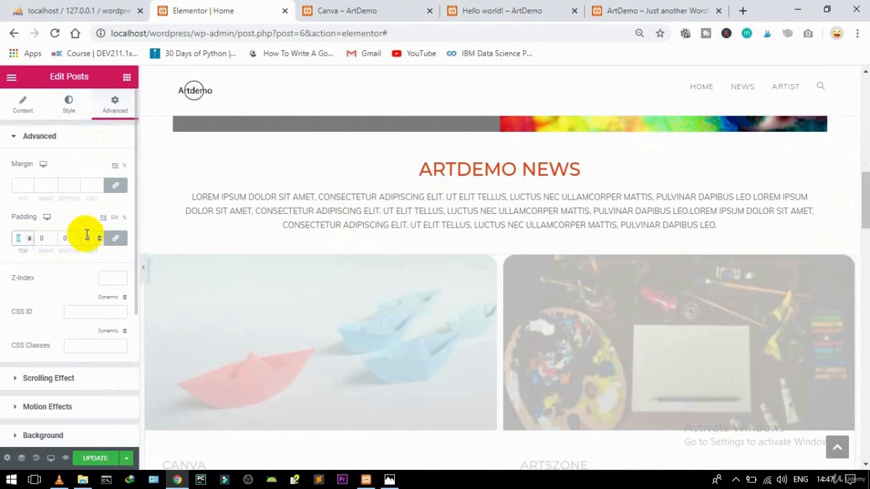
text(75)
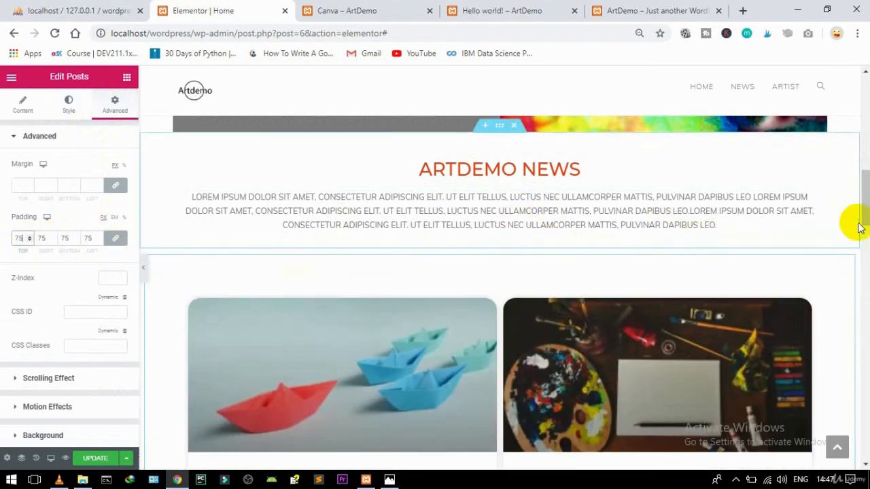
Step: Give the ArtDemo Artist posts grid 75 px padding on all sides and update the page
drag(863, 204, 849, 334)
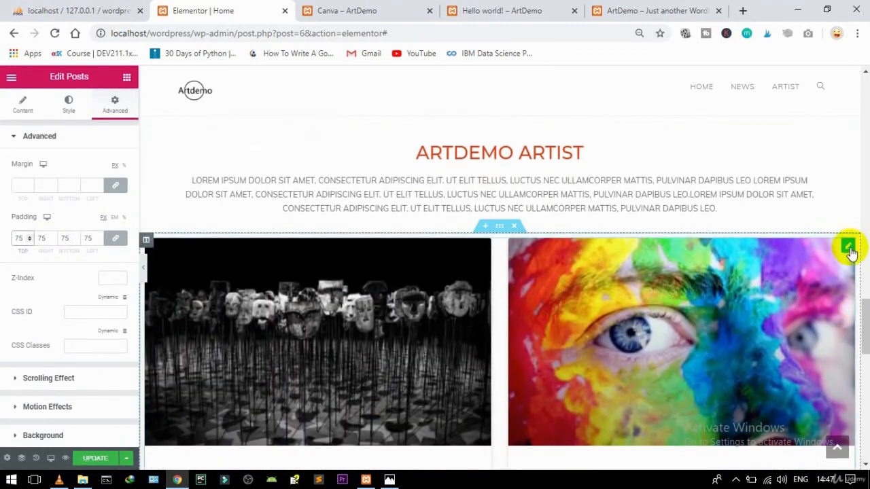
click(850, 249)
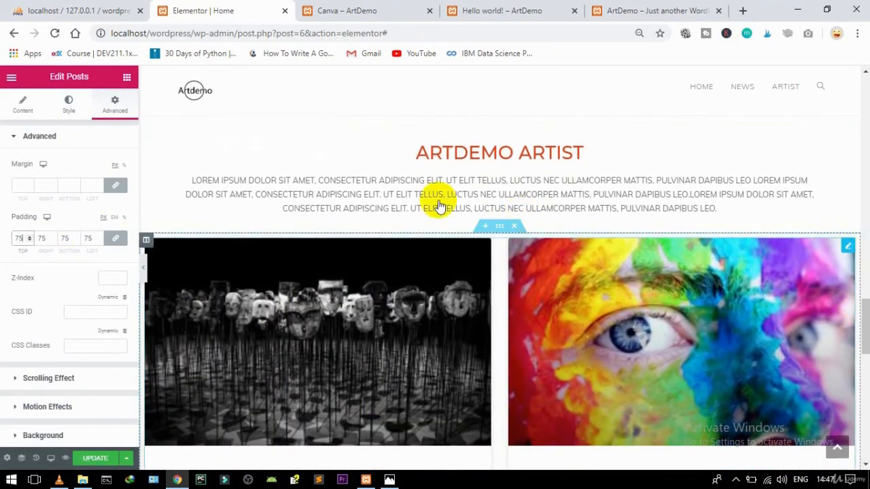
click(115, 108)
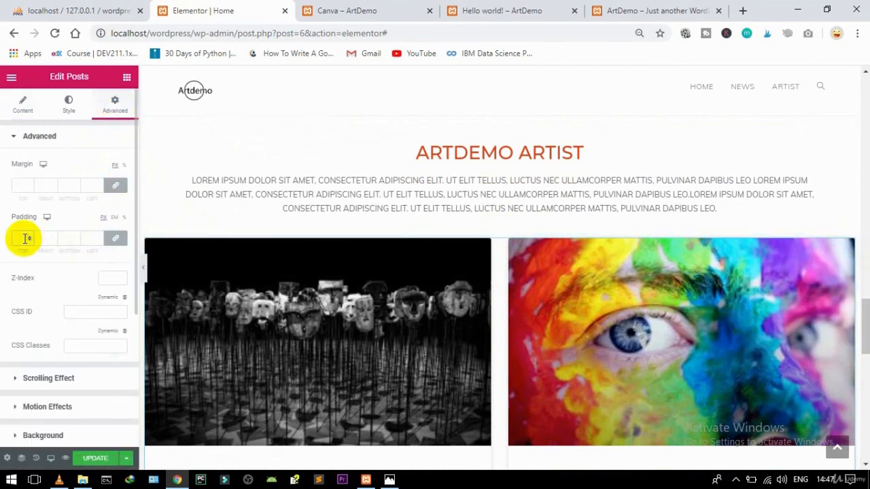
text(75)
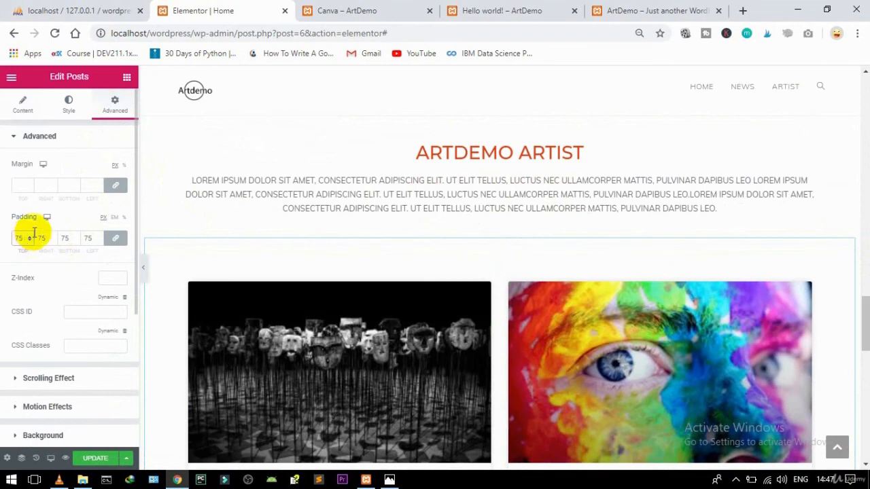
click(98, 459)
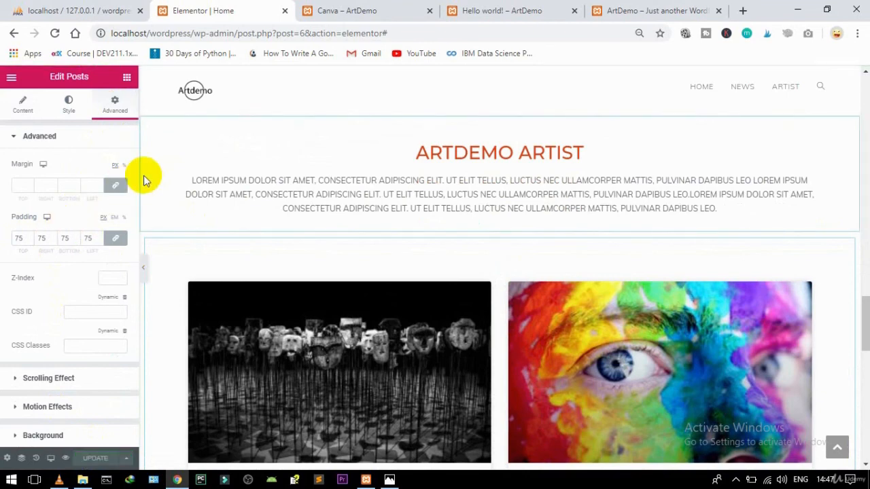
click(11, 80)
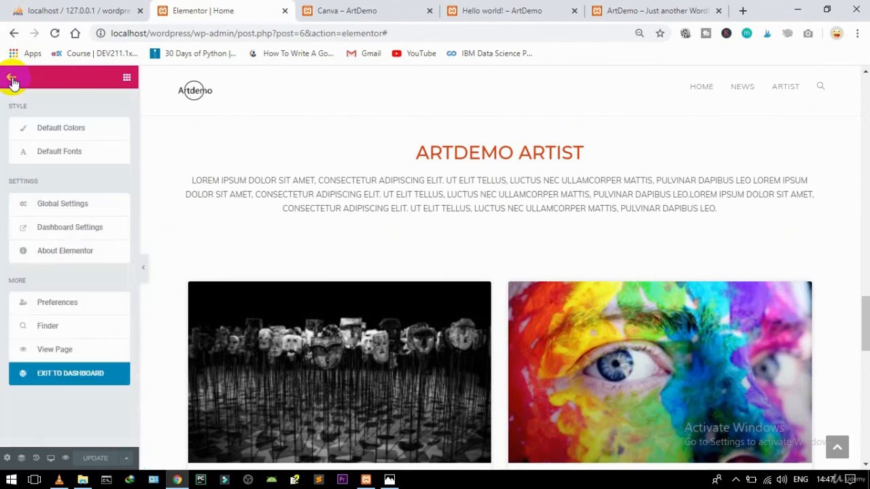
Step: Exit the editor to the WordPress dashboard and open Appearance > Customize
click(62, 375)
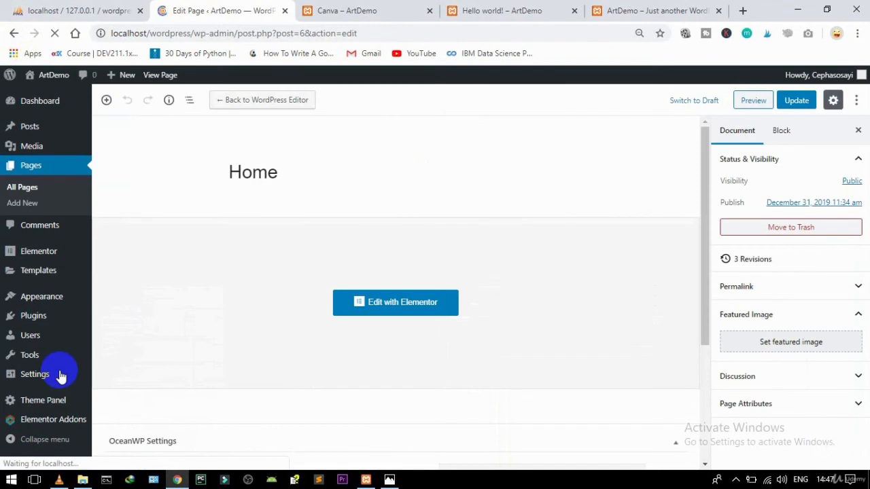
mouse_move(38, 378)
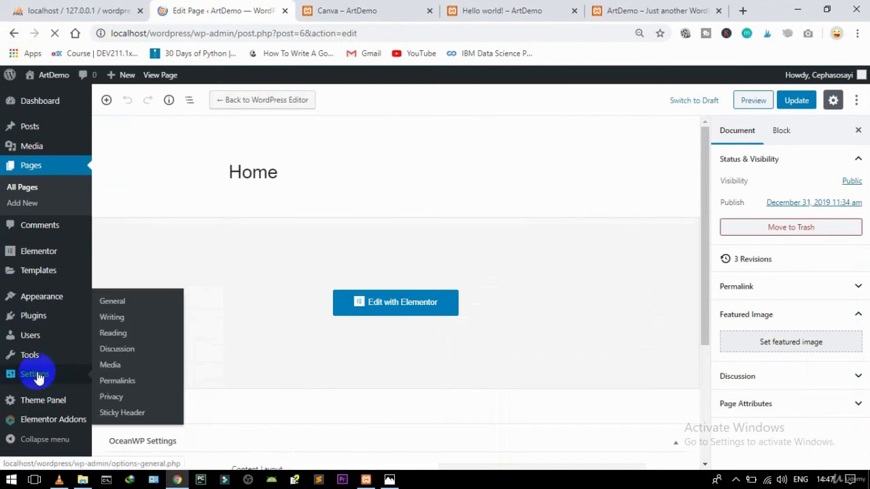
mouse_move(54, 299)
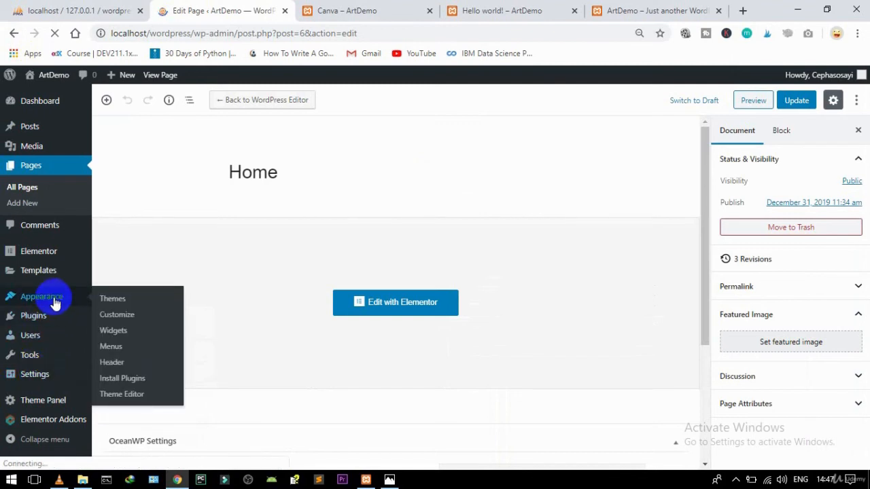
click(117, 317)
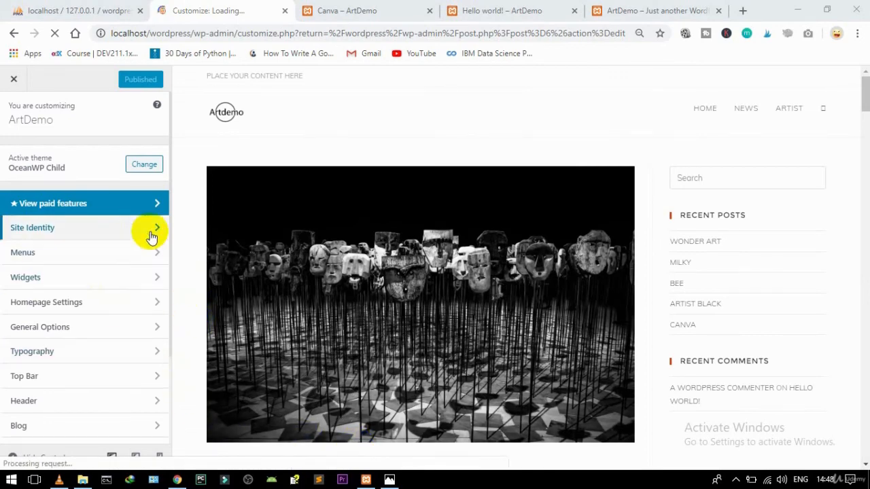
Step: In Homepage Settings, switch to 'A static page' and choose Home as the homepage
click(169, 184)
drag(169, 185, 168, 204)
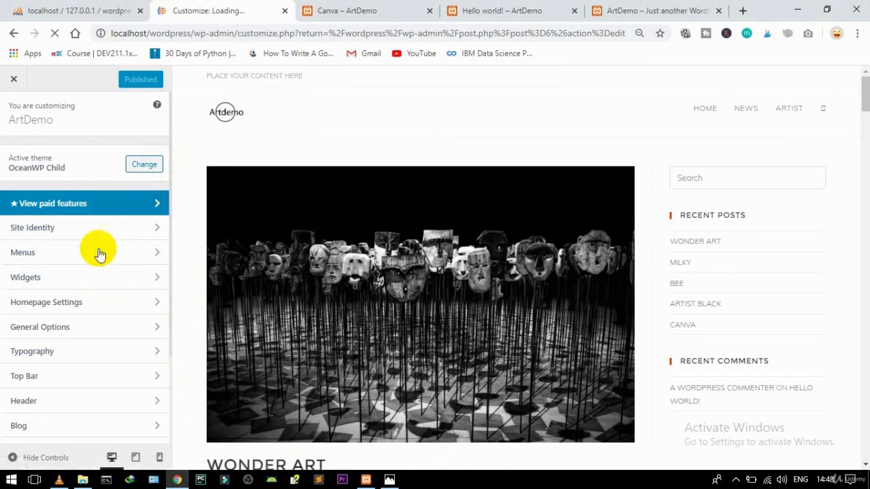
click(69, 304)
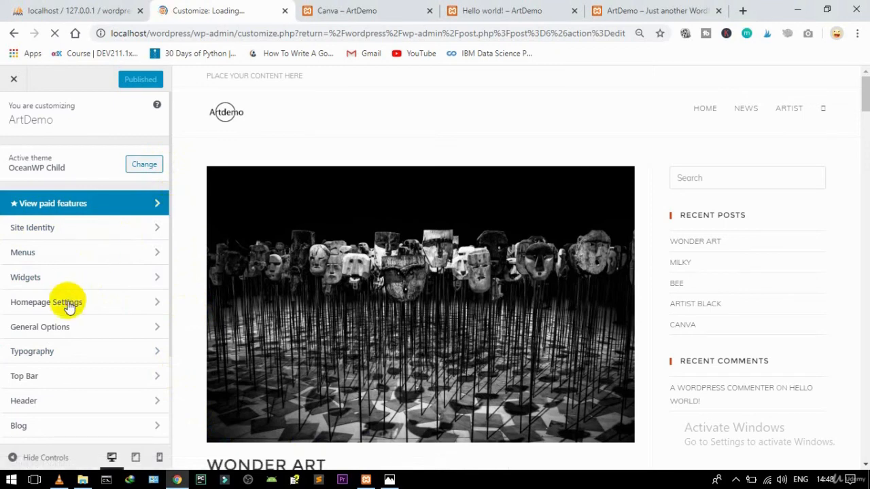
click(119, 246)
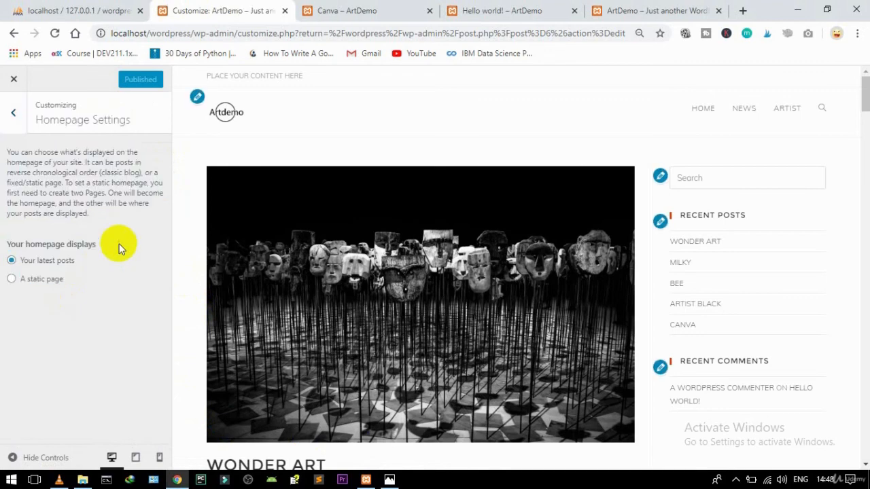
click(49, 281)
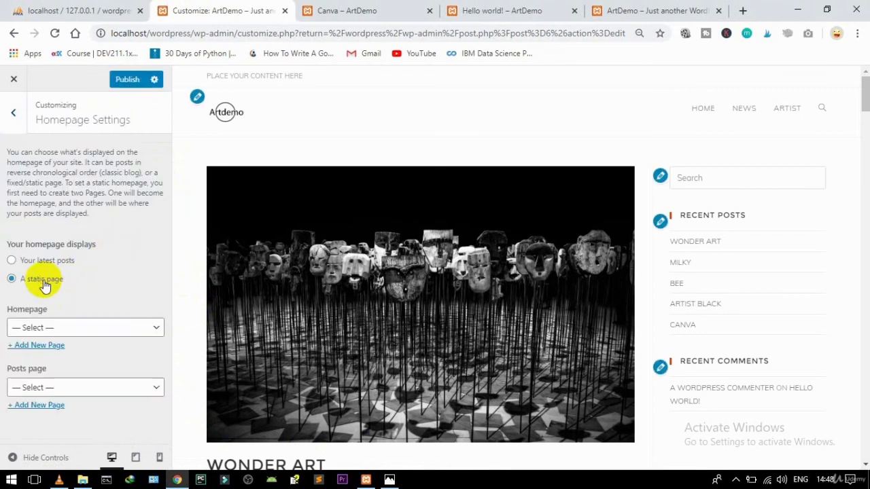
click(61, 327)
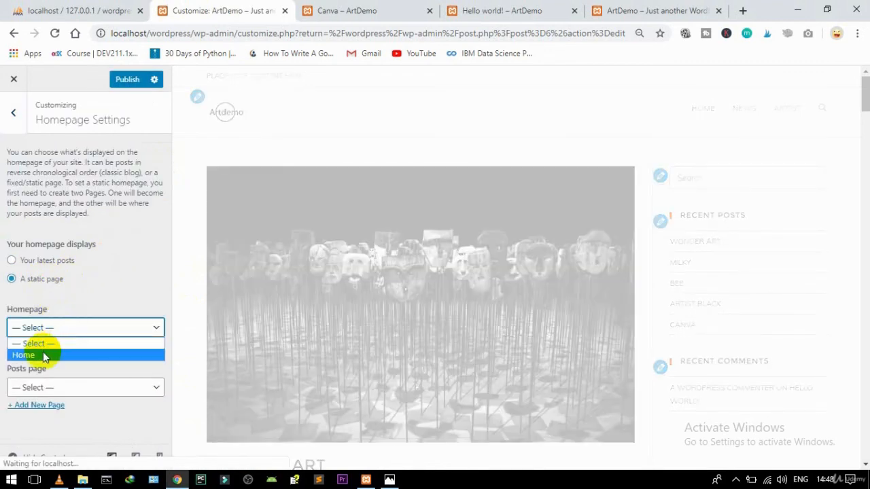
click(42, 354)
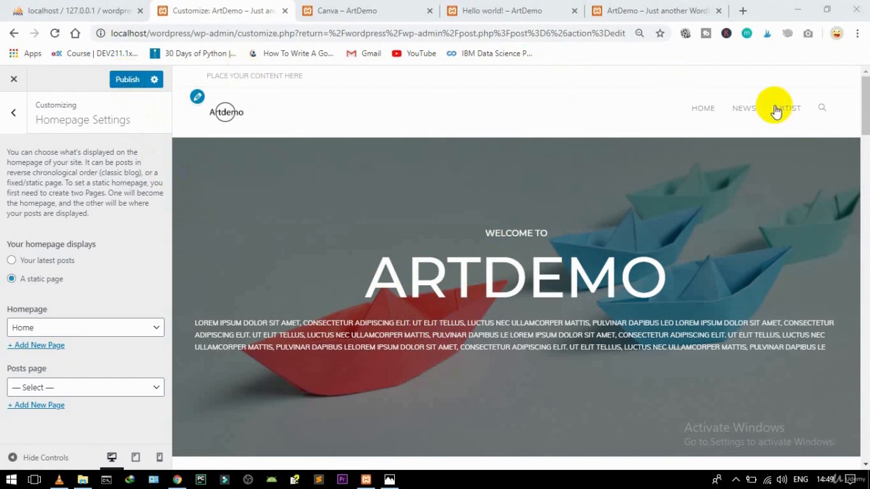
click(866, 141)
drag(866, 145, 848, 106)
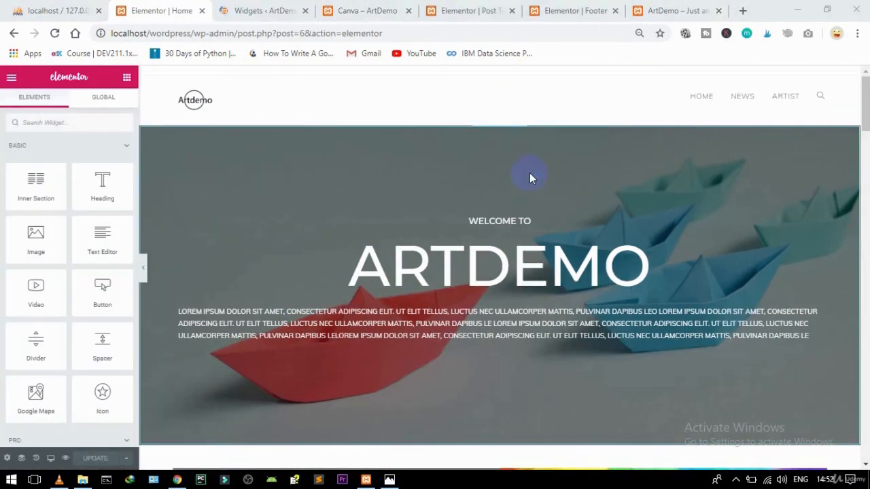
Step: Preview and scroll the Home page in Tablet mode, then switch the preview to Mobile
click(51, 460)
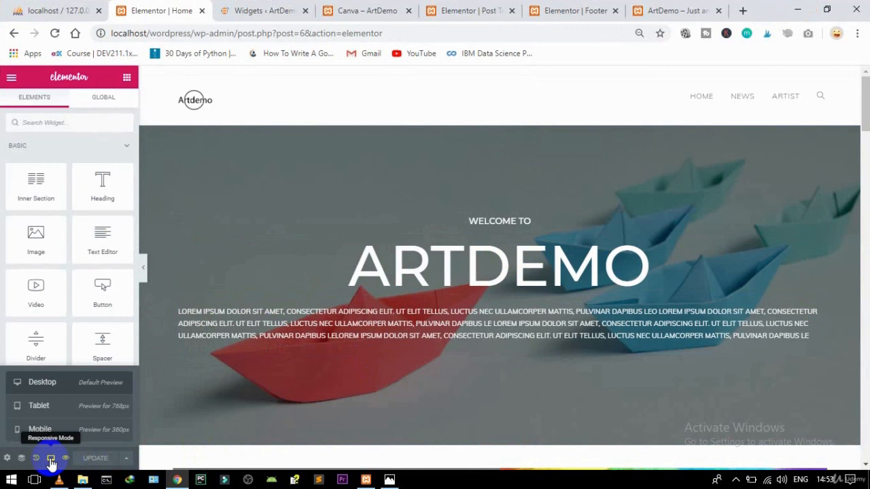
click(39, 407)
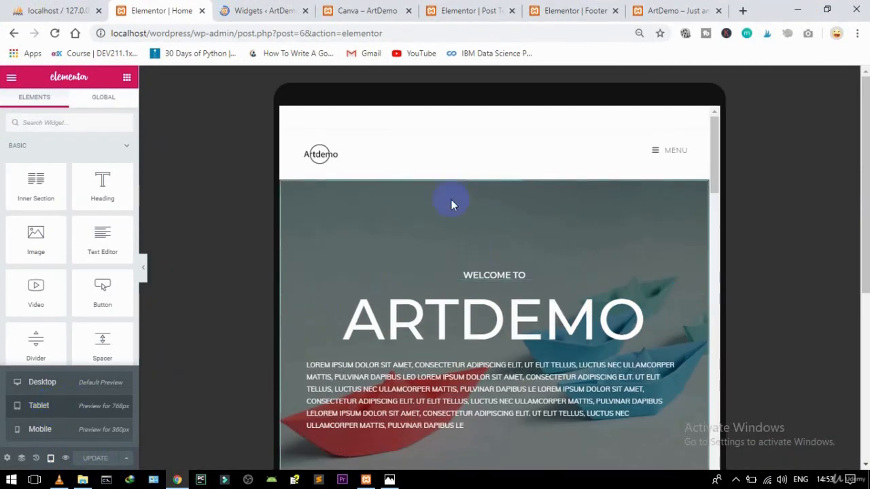
drag(715, 129, 691, 481)
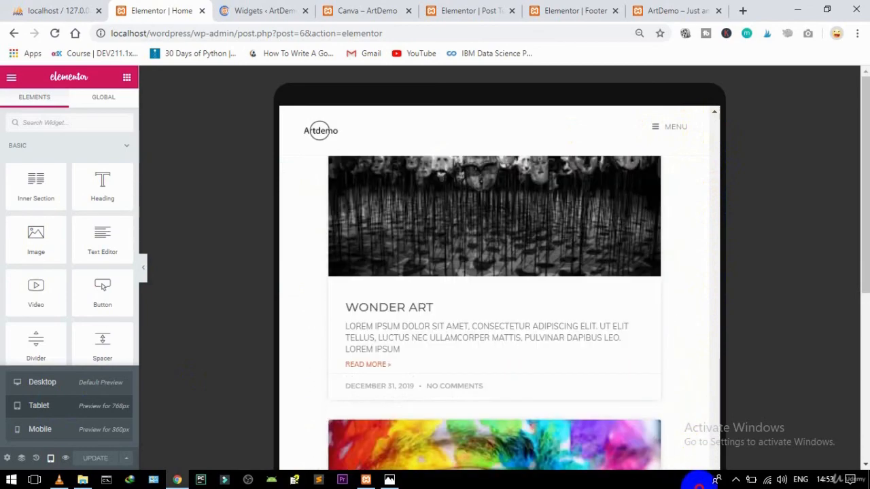
drag(858, 284, 850, 381)
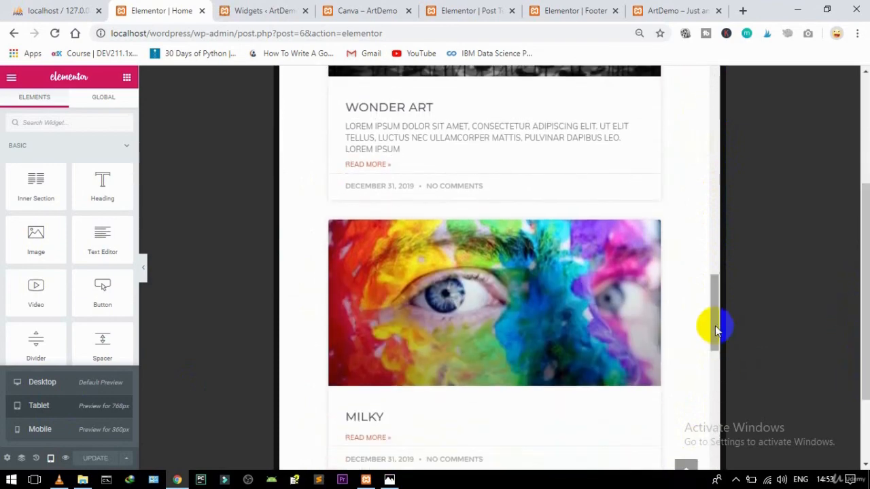
drag(718, 326, 721, 465)
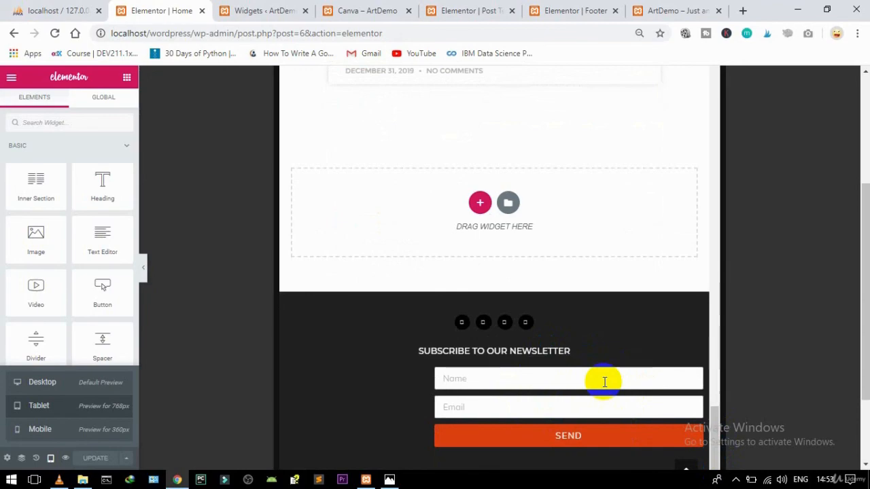
drag(715, 408, 691, 5)
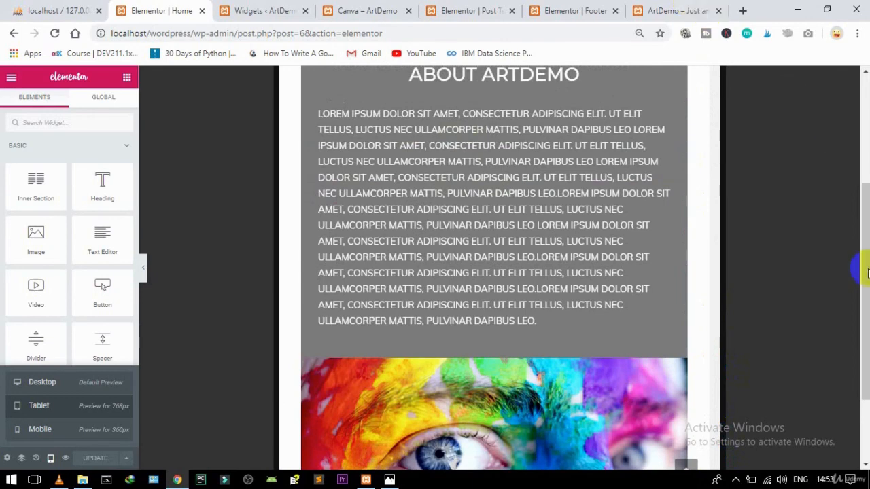
drag(856, 306, 866, 145)
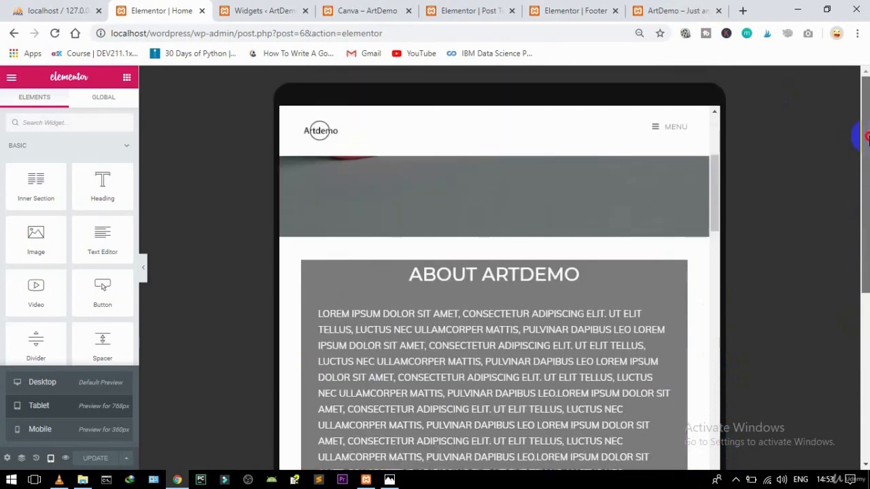
drag(715, 190, 706, 139)
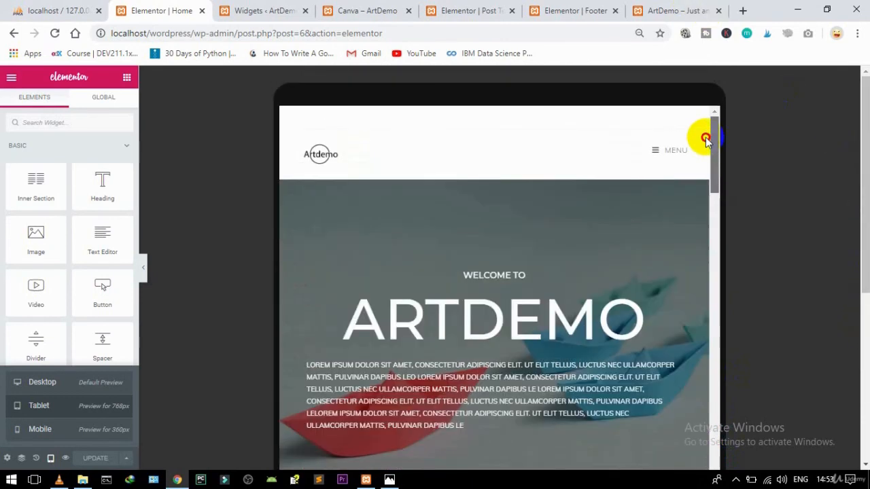
click(43, 428)
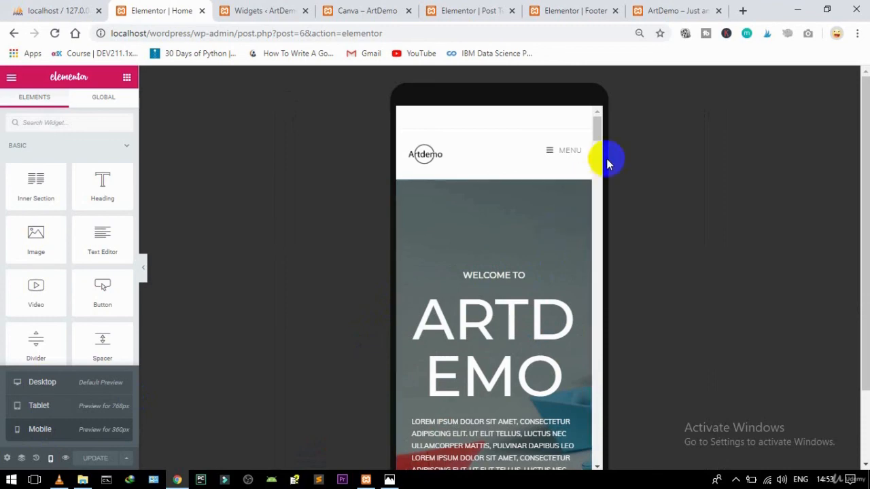
drag(596, 133, 573, 131)
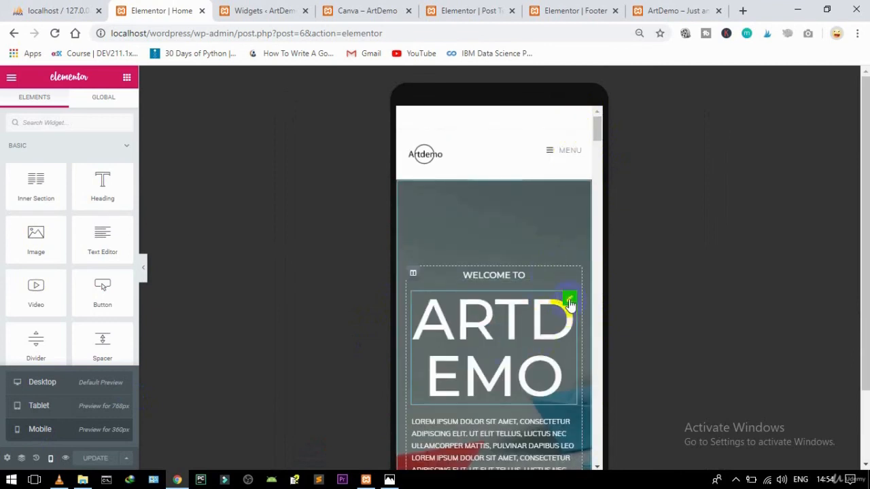
Step: Change the ARTDEMO heading's HTML tag to H5
click(570, 301)
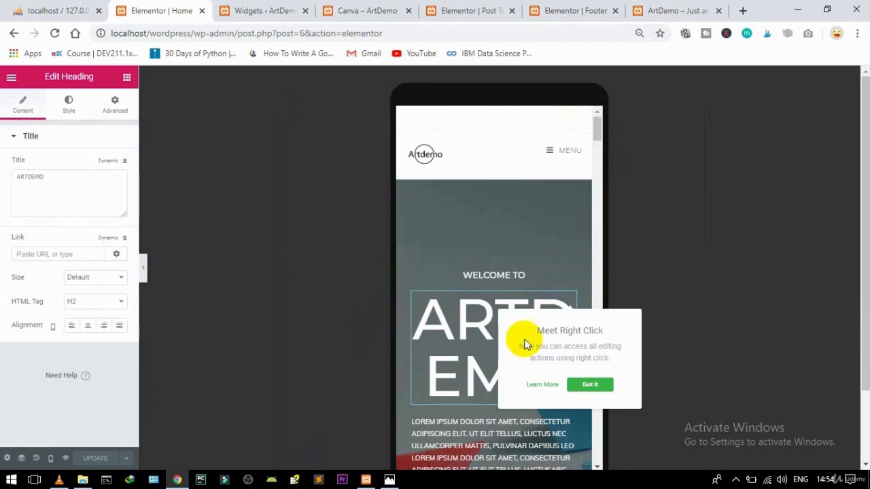
click(87, 307)
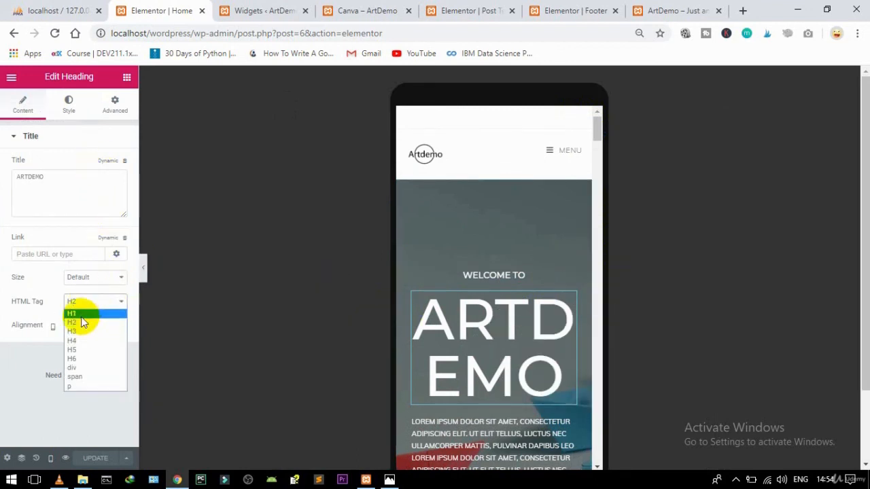
click(75, 341)
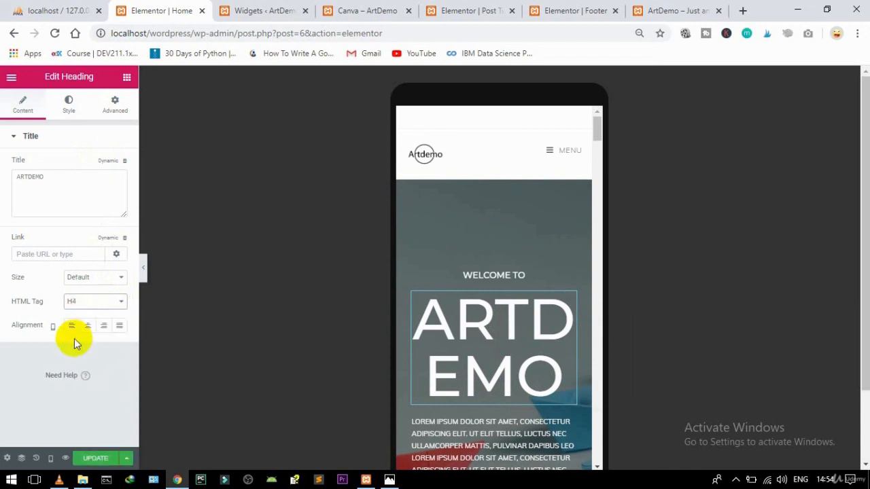
click(73, 304)
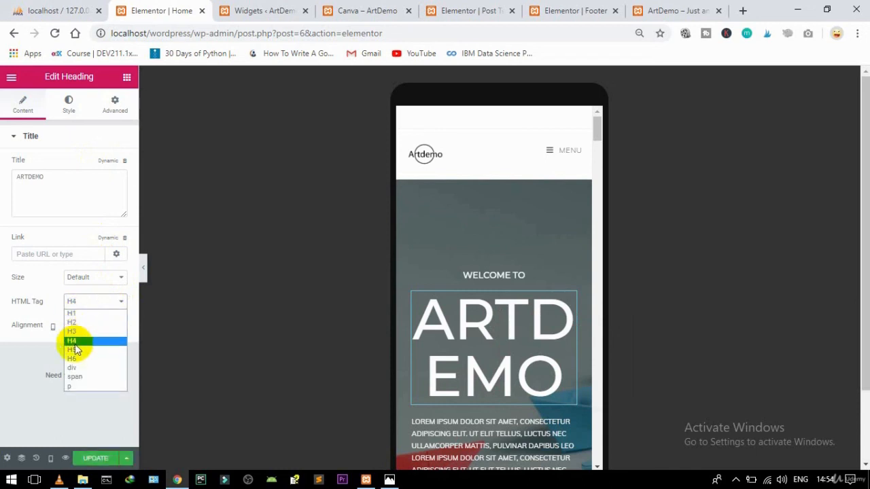
click(73, 351)
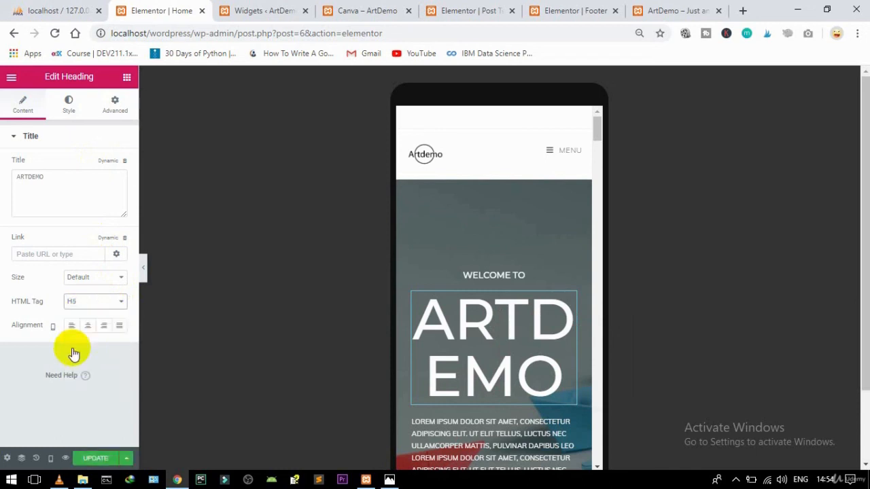
Step: Shrink the ARTDEMO heading's typography size to 38 px
click(68, 106)
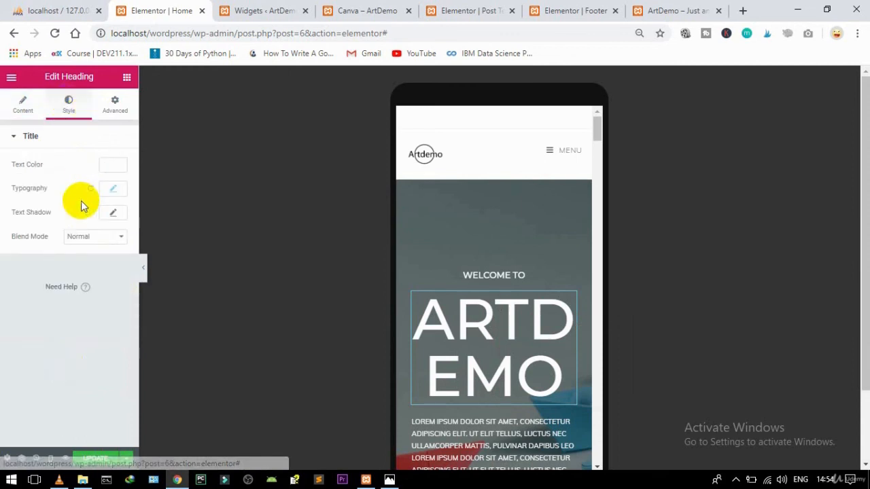
click(112, 189)
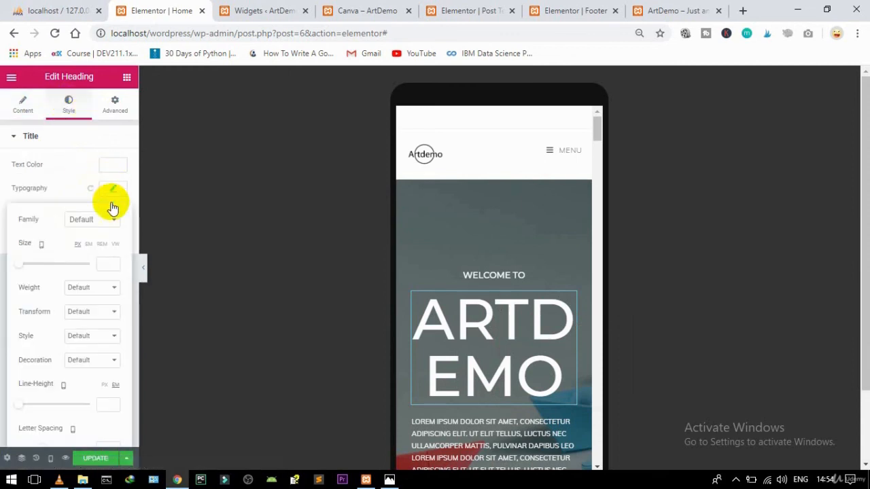
drag(21, 267, 34, 268)
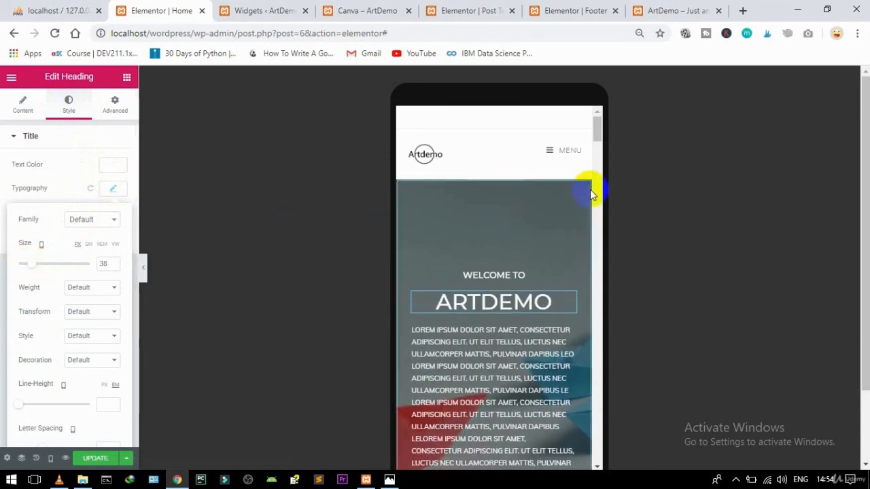
drag(597, 132, 596, 136)
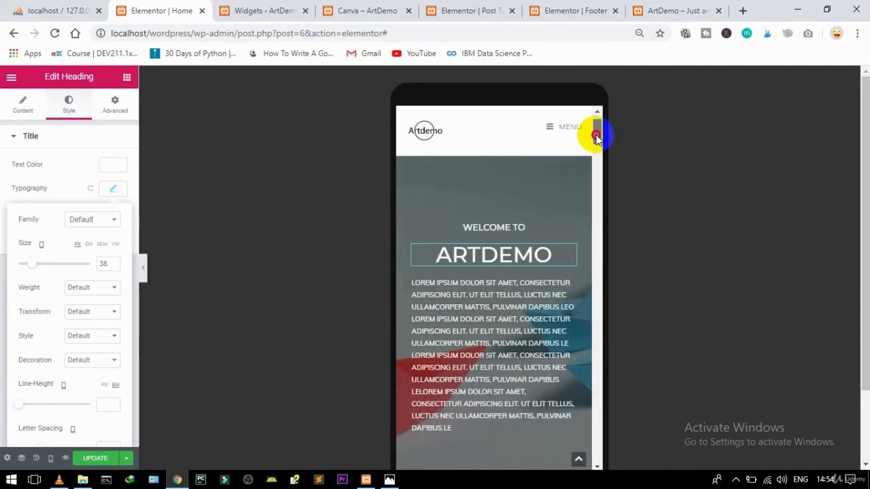
Step: Set the ABOUT ARTDEMO heading's mobile typography size to 23
click(568, 286)
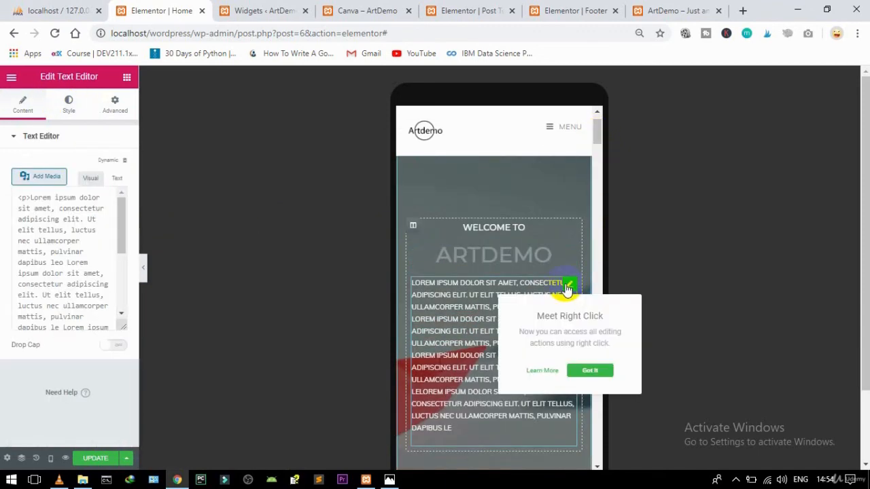
drag(596, 126, 598, 152)
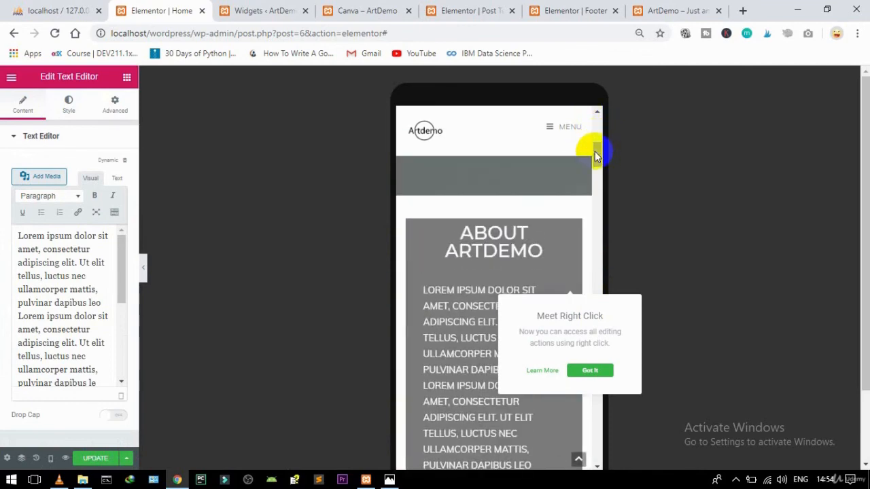
click(571, 232)
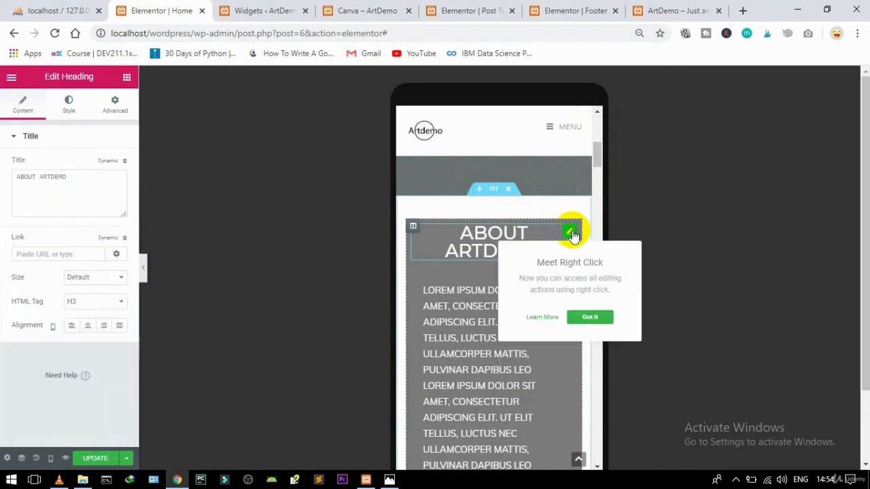
click(69, 105)
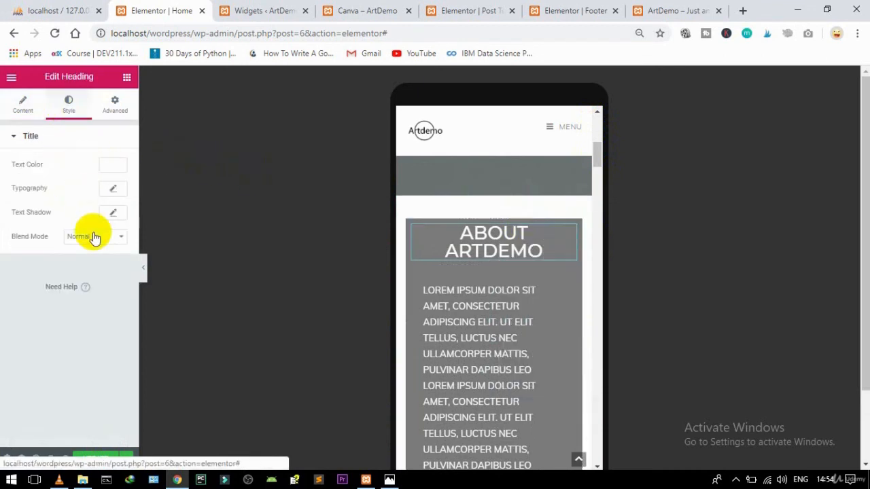
click(113, 189)
click(21, 265)
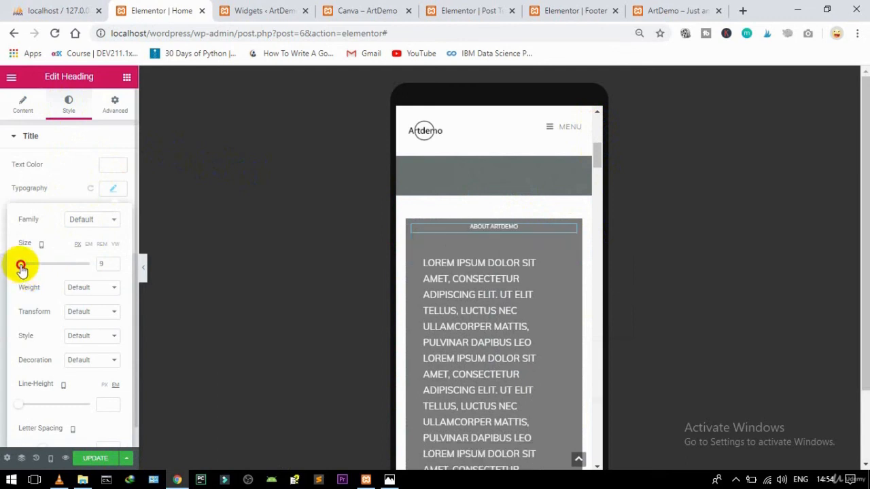
drag(23, 268, 26, 269)
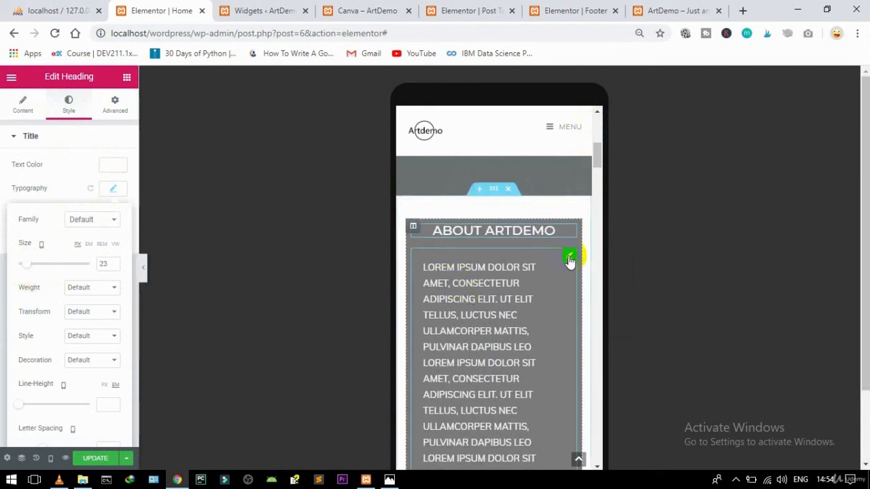
Step: Set the About paragraph text's mobile typography size to 14
click(569, 258)
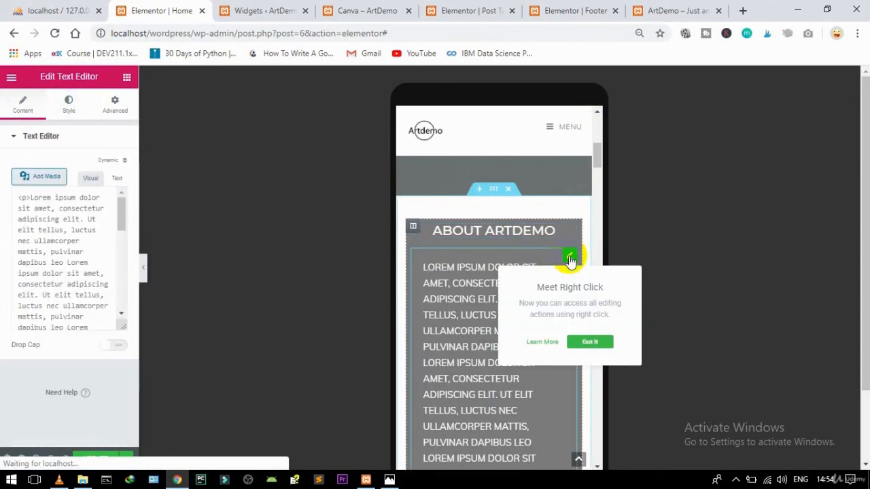
click(71, 111)
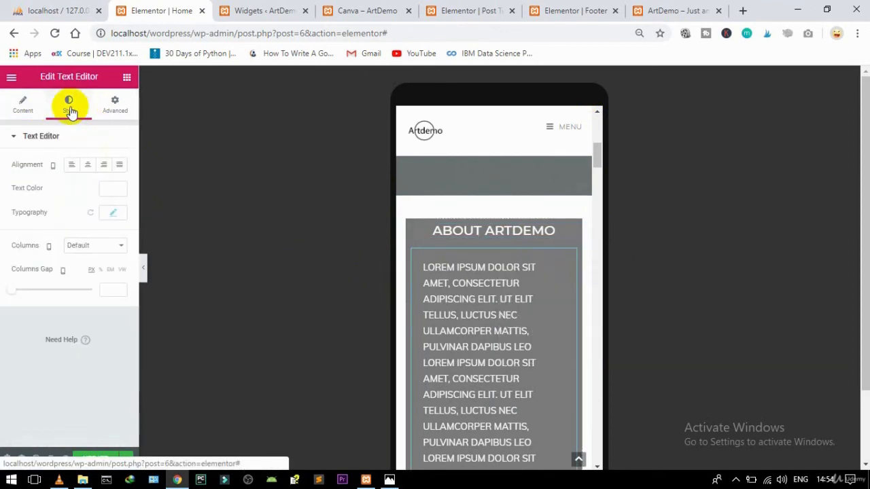
click(113, 213)
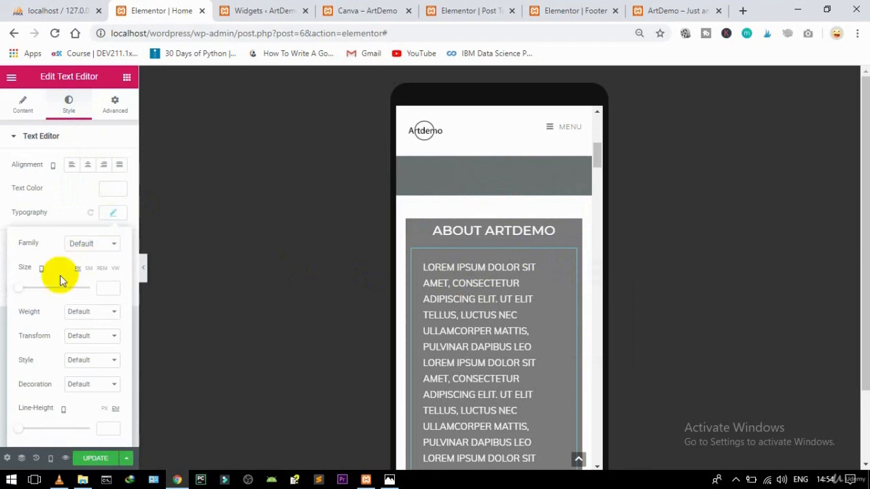
drag(18, 291, 23, 295)
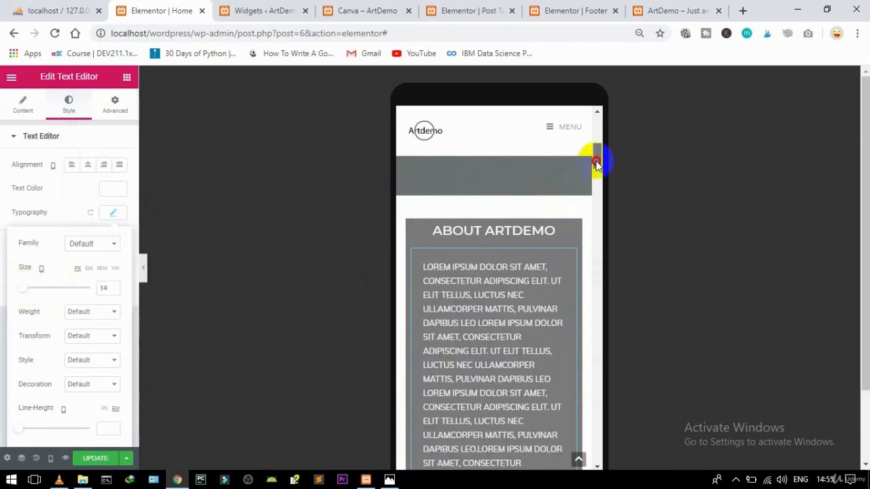
drag(596, 163, 577, 227)
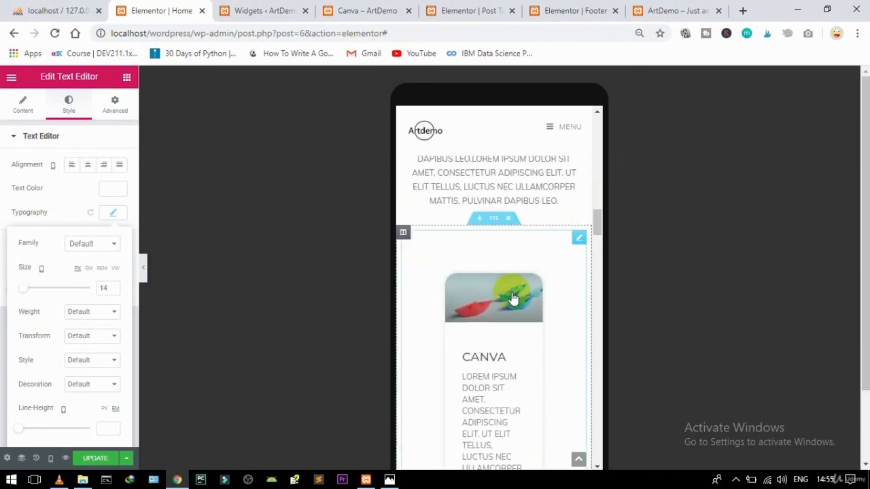
Step: Adjust the posts column's mobile top padding, raising it to 24 then settling at 18
click(578, 239)
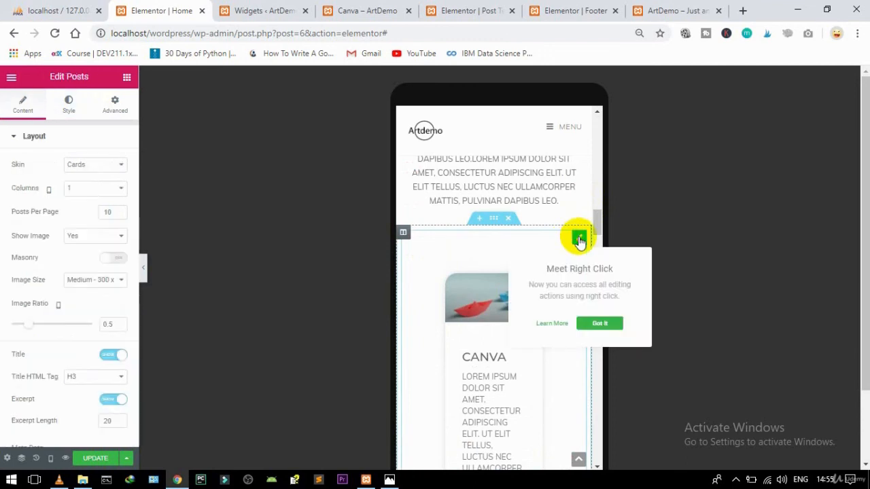
click(116, 108)
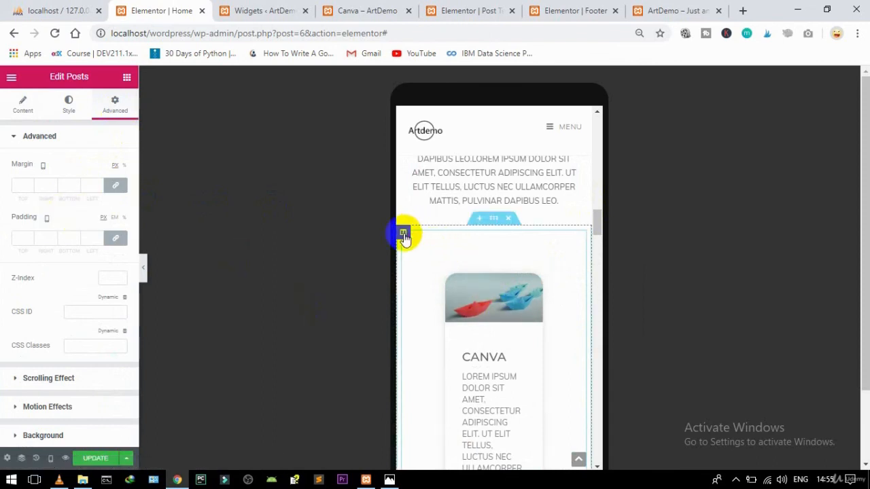
click(403, 234)
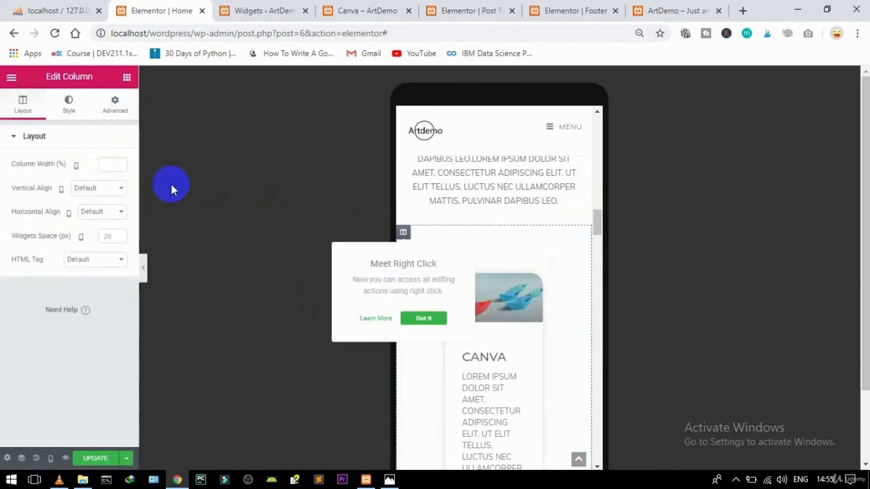
click(114, 107)
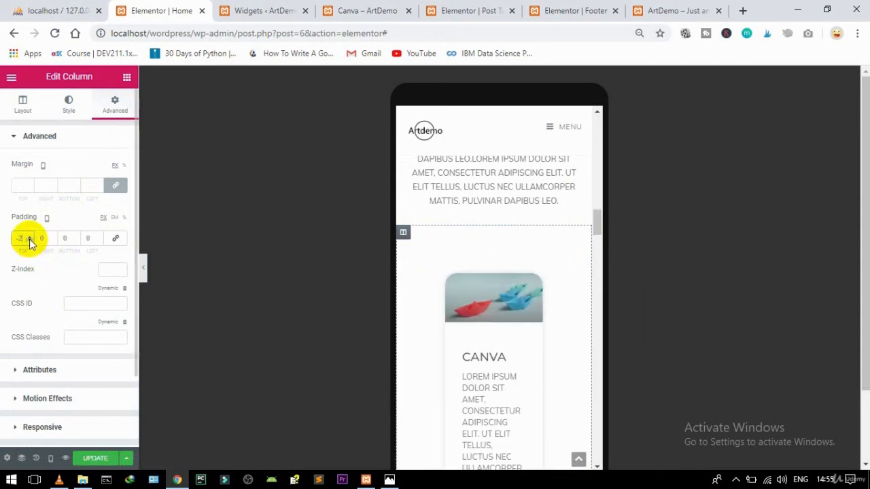
click(30, 237)
click(30, 237)
click(29, 237)
click(29, 237)
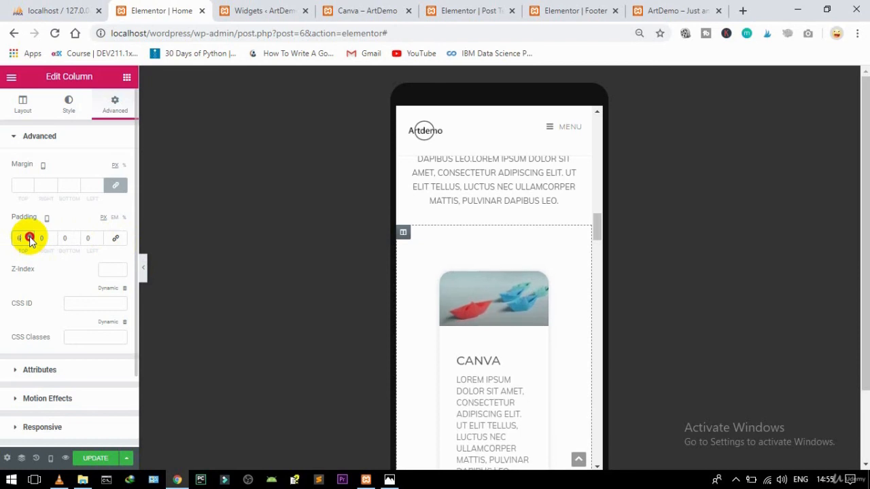
click(29, 237)
click(29, 237)
click(29, 237)
click(30, 237)
click(29, 237)
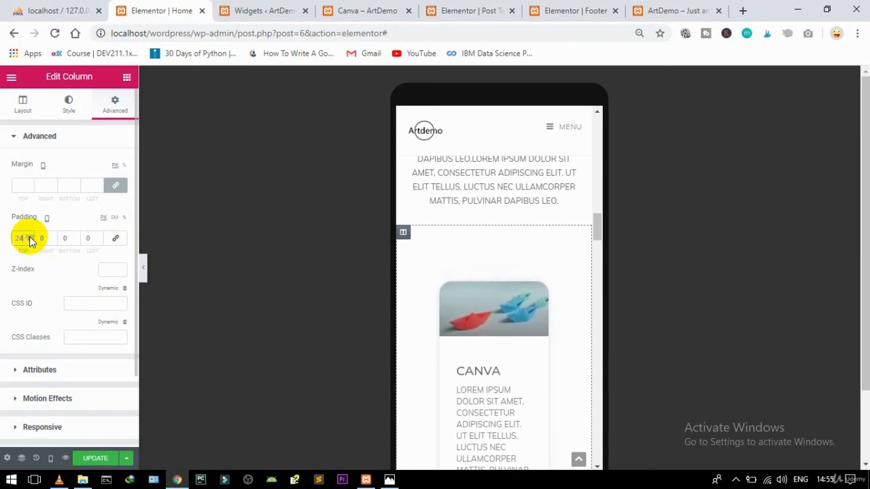
click(29, 242)
click(30, 242)
click(29, 241)
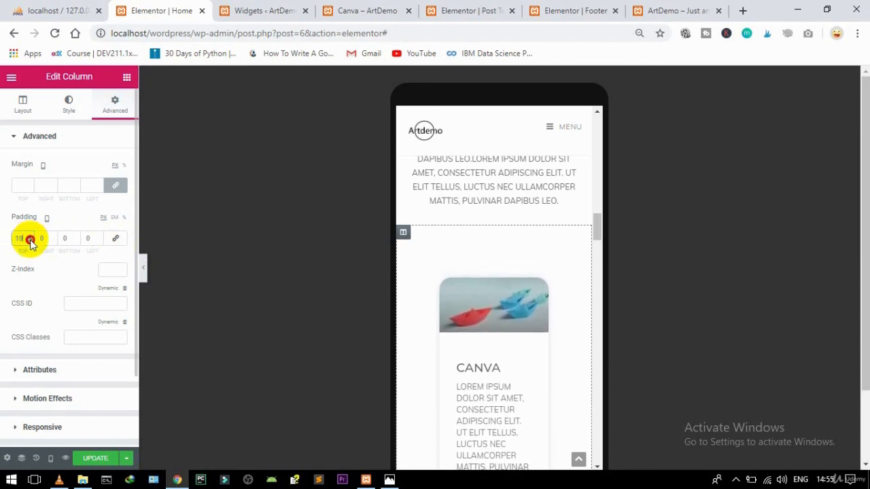
click(29, 242)
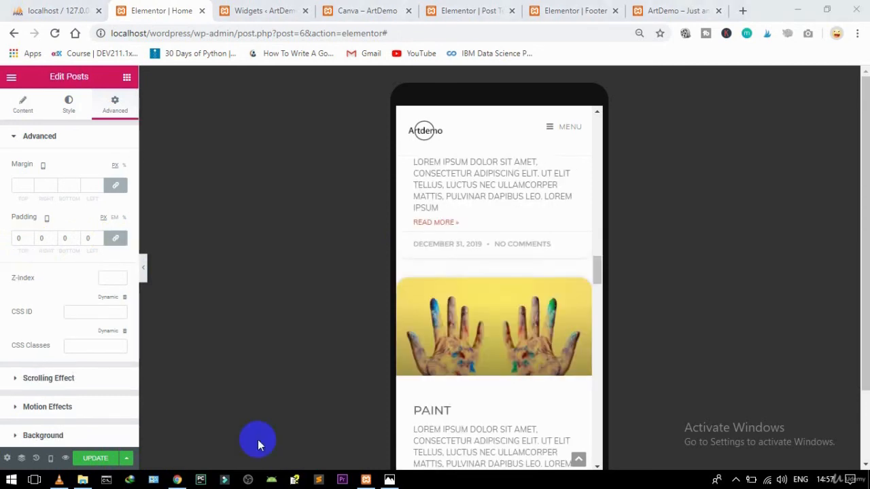
Step: Unlink the Posts widget padding, set top to 10 with other sides 0, and save with UPDATE
click(16, 240)
text(1)
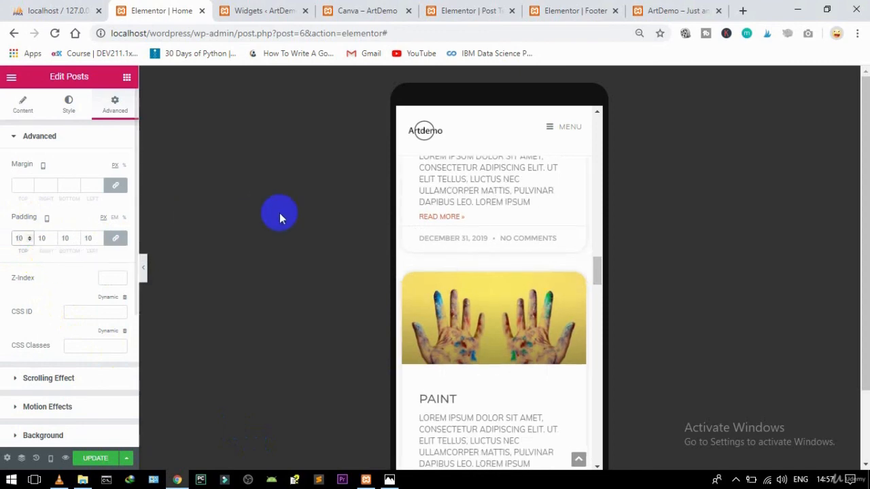
drag(598, 268, 588, 342)
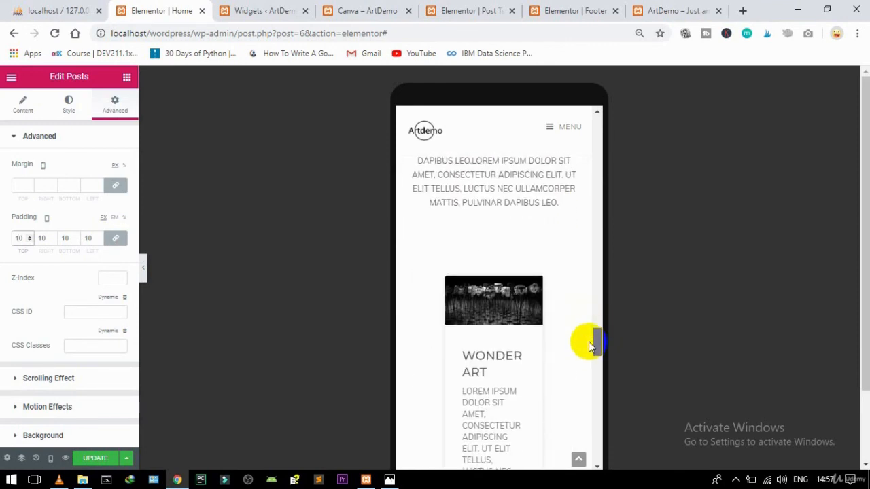
click(579, 242)
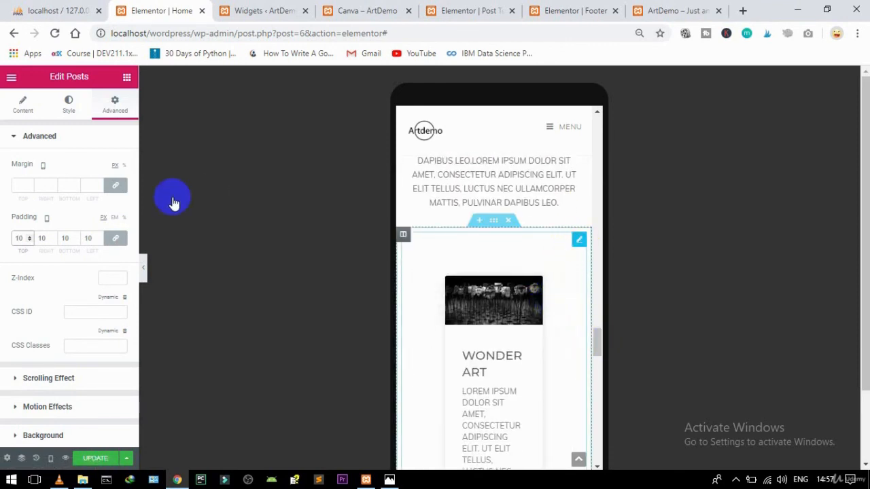
click(115, 103)
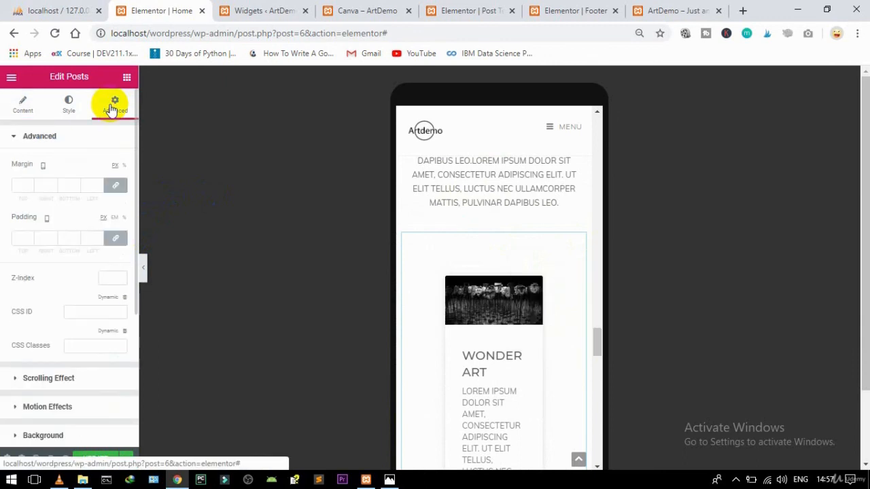
click(116, 241)
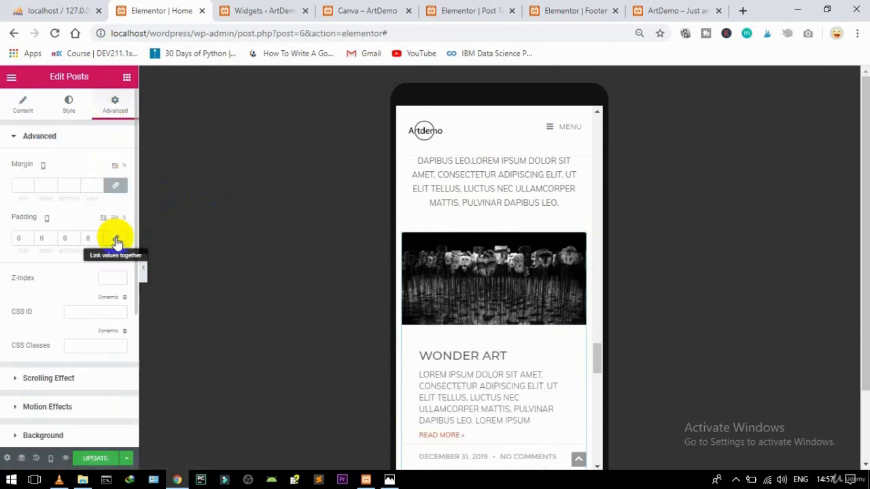
click(18, 238)
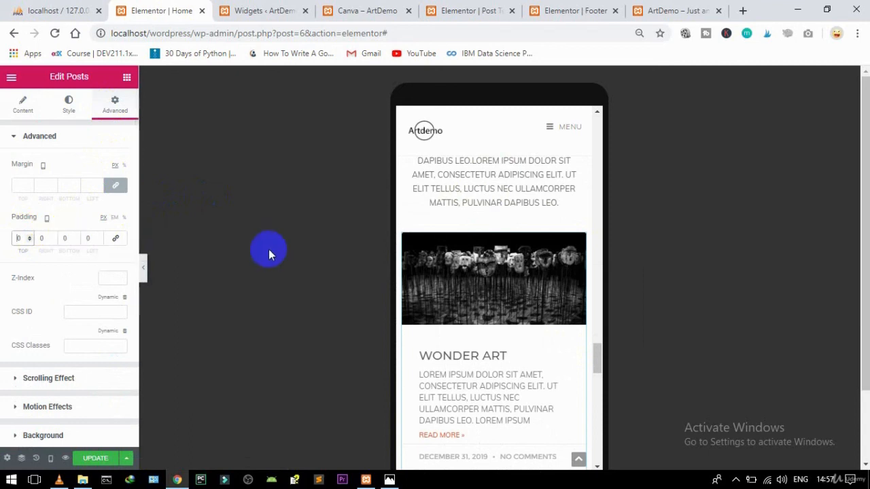
text(1)
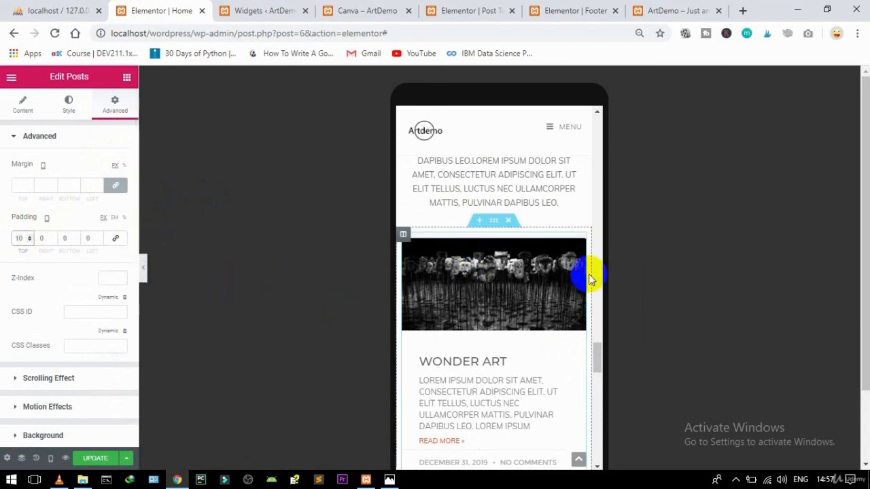
drag(595, 343, 588, 449)
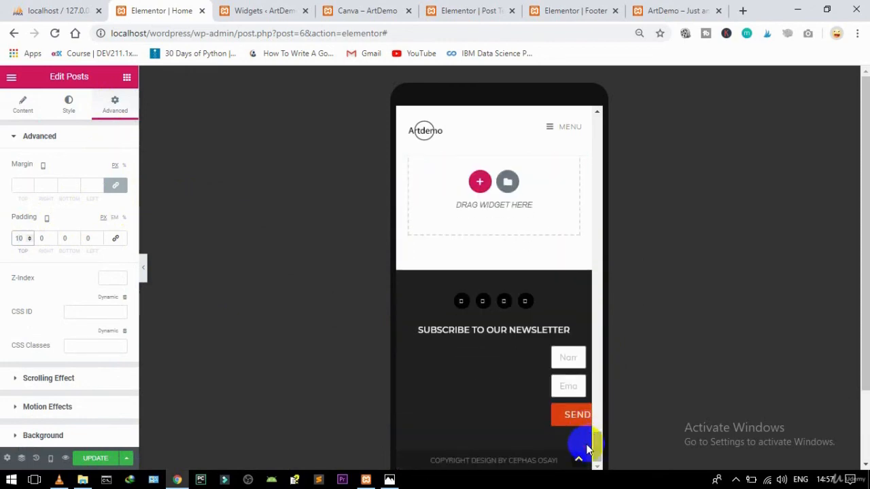
click(103, 459)
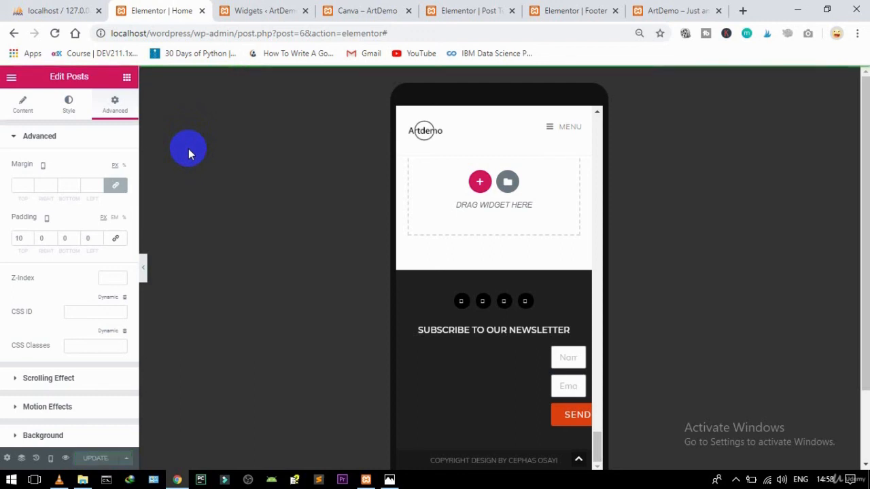
Step: Cycle through the Widgets, Canva post and Post template tabs to the Elementor | Footer tab
click(246, 8)
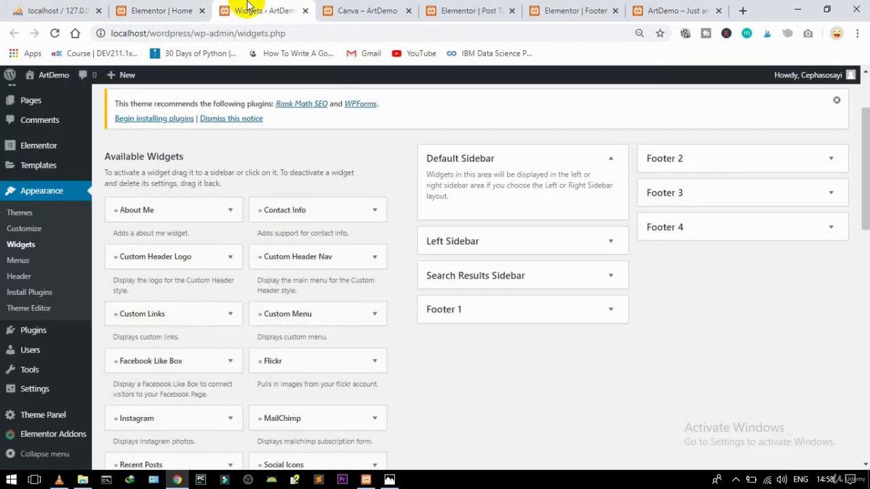
click(352, 8)
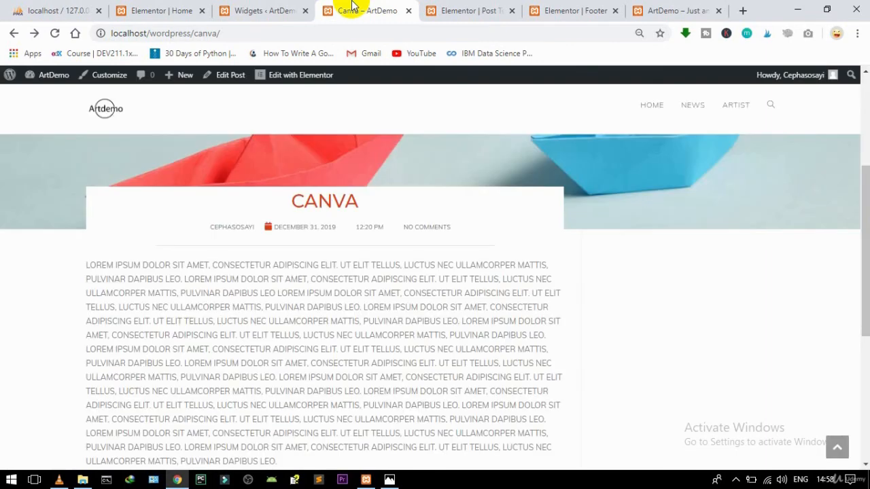
click(446, 8)
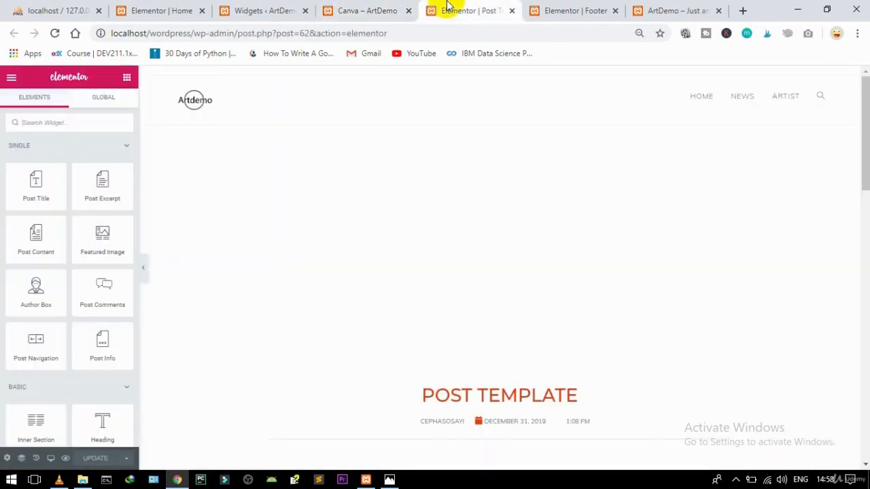
click(578, 8)
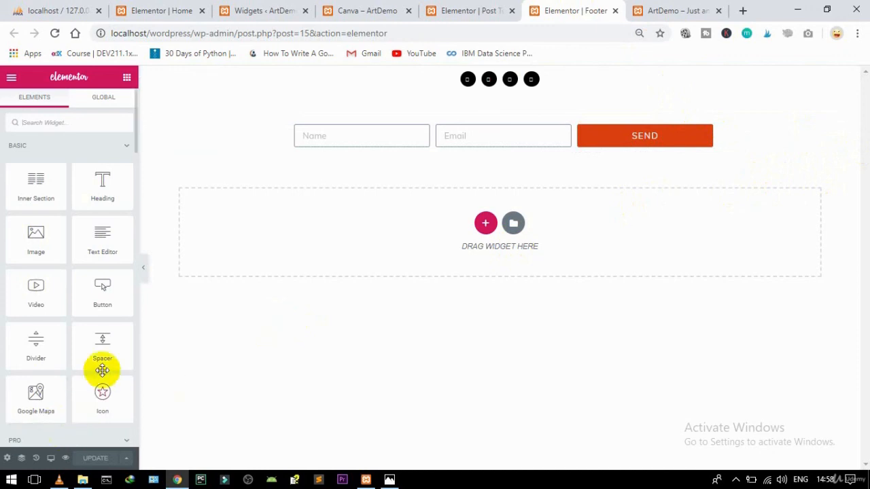
Step: In Tablet view, reset the newsletter form's padding and margin to 0
click(52, 458)
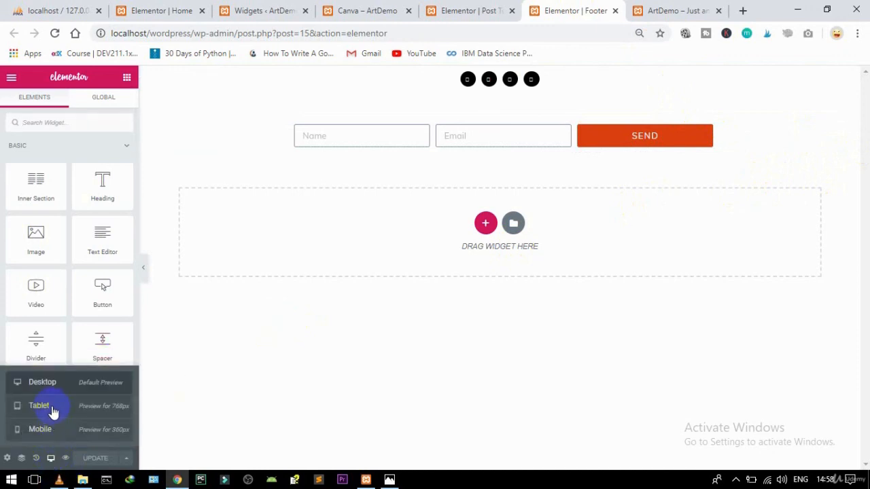
click(52, 410)
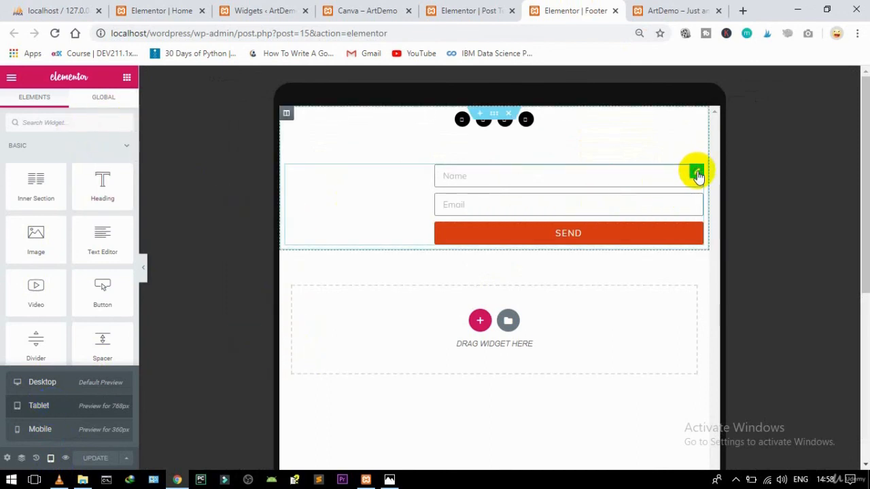
click(697, 173)
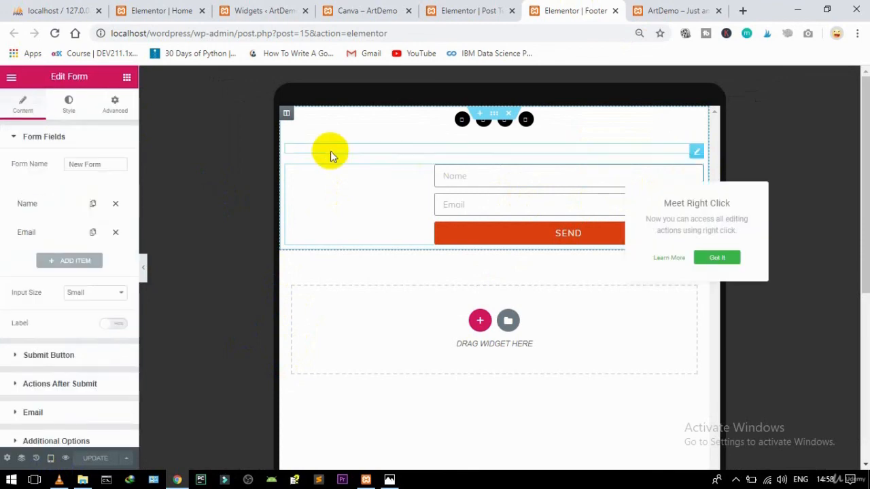
click(116, 107)
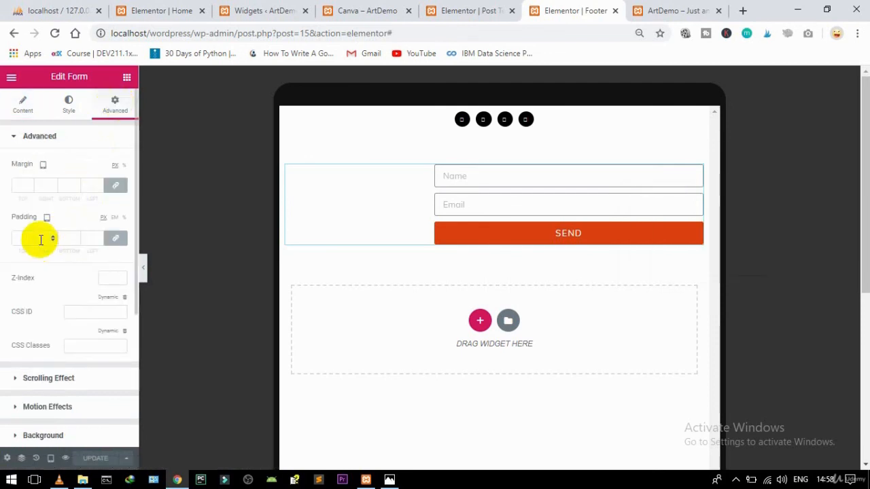
click(110, 242)
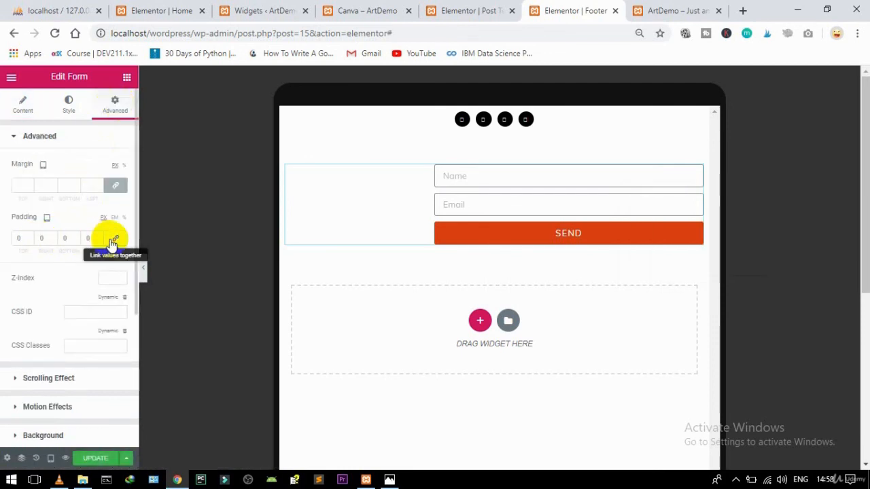
click(113, 190)
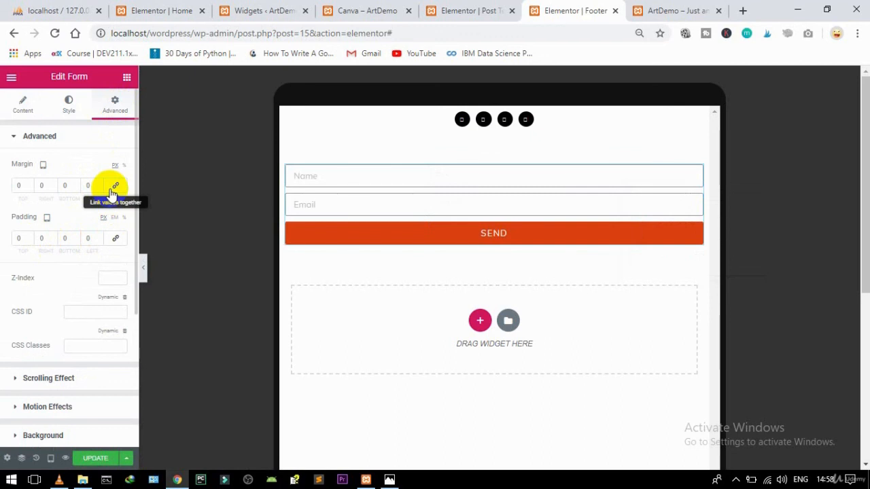
Step: Check the form in the Mobile preview and save the footer template with UPDATE
click(50, 459)
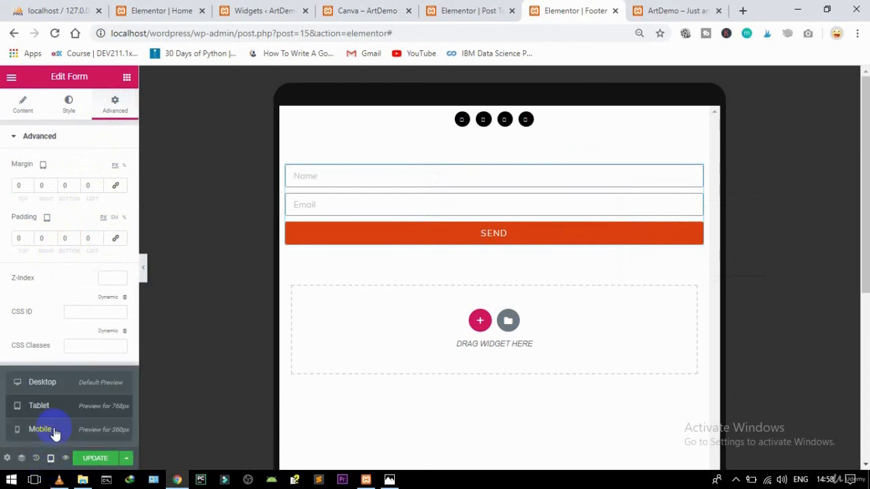
click(54, 430)
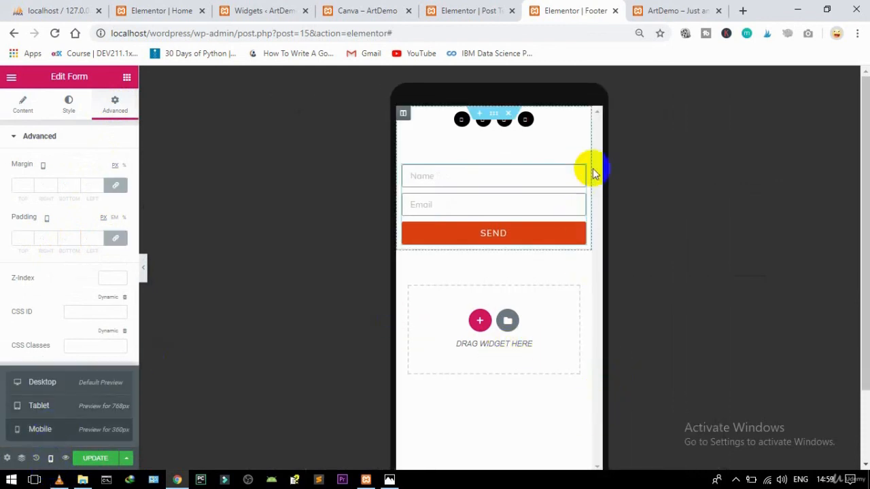
click(459, 250)
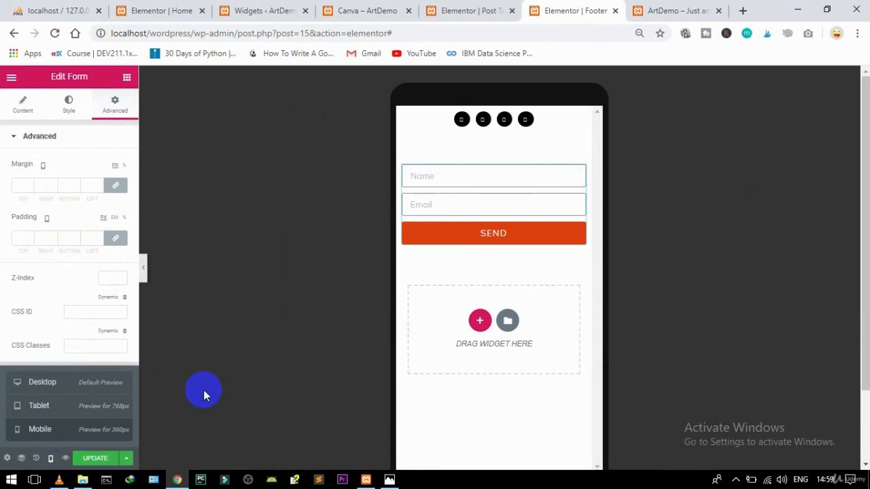
click(99, 458)
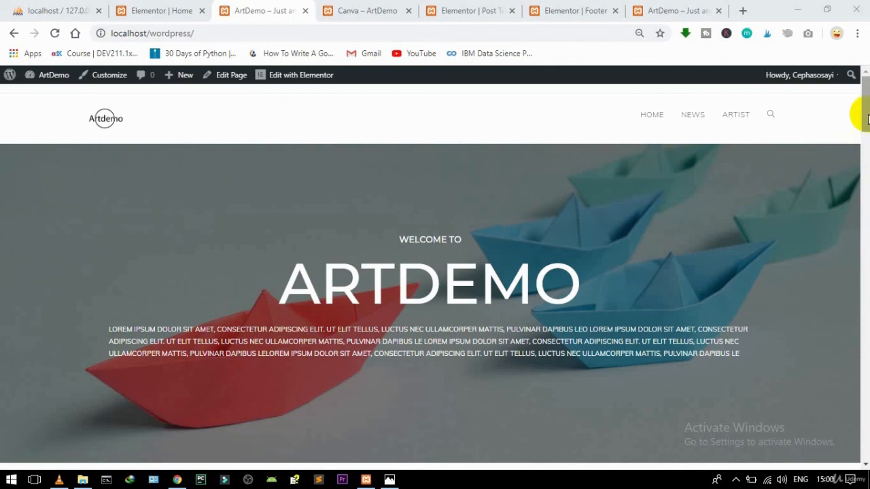
Step: Restore Chrome, narrow and widen the window to watch the home page reflow, then maximize it
mouse_move(866, 117)
mouse_down()
mouse_move(840, 443)
mouse_move(856, 353)
mouse_move(855, 68)
mouse_up()
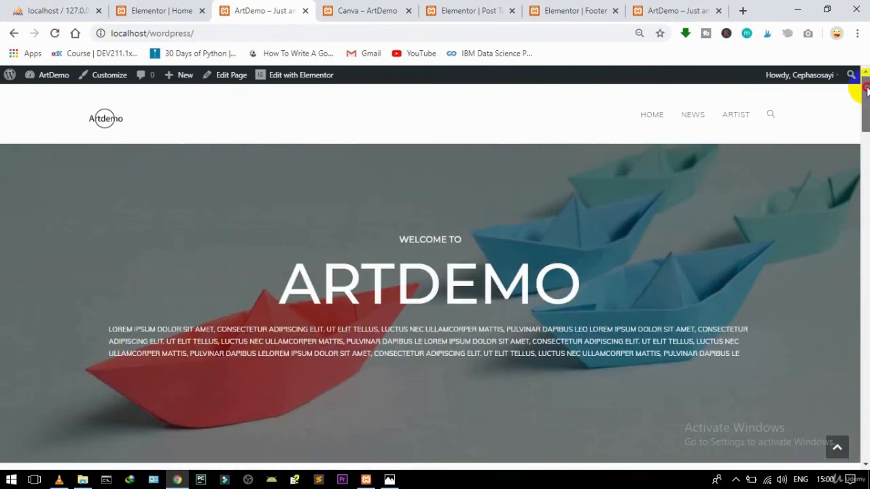
click(826, 9)
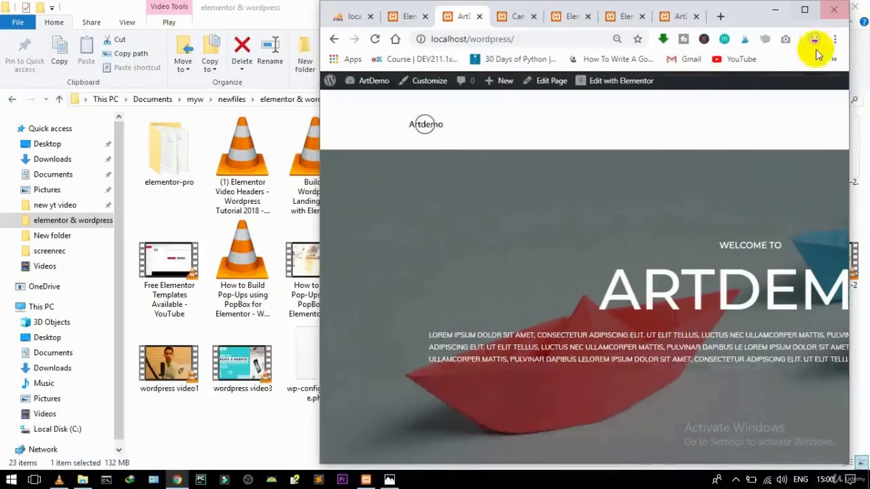
mouse_move(848, 82)
mouse_down()
mouse_move(781, 81)
mouse_move(766, 93)
mouse_move(639, 118)
mouse_move(631, 97)
mouse_move(578, 441)
mouse_move(596, 200)
mouse_move(590, 78)
mouse_up()
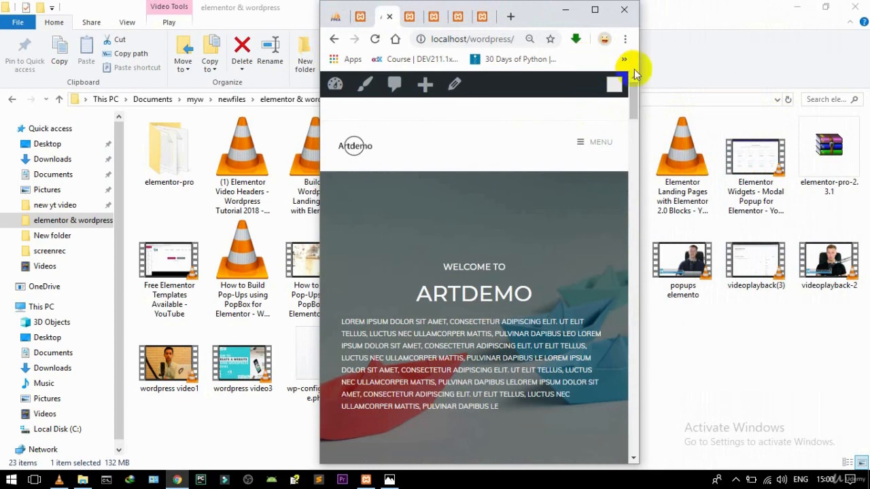
drag(639, 64, 769, 73)
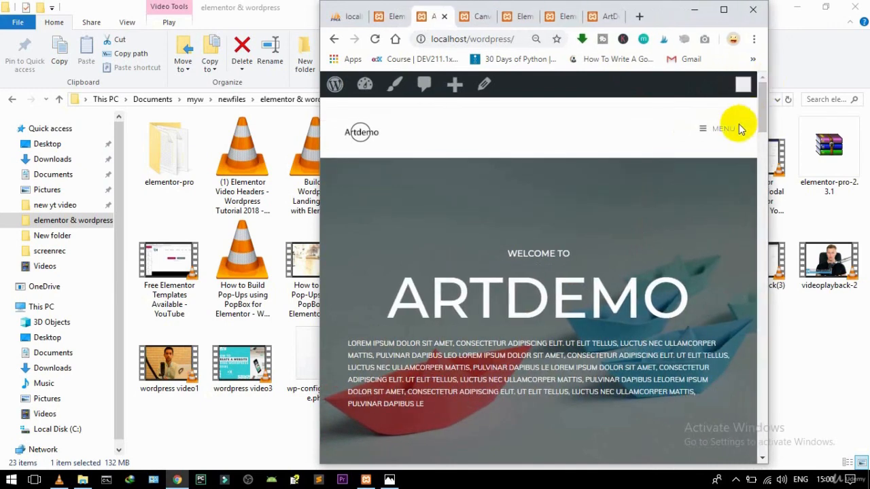
mouse_move(762, 106)
mouse_down()
mouse_move(750, 209)
mouse_move(745, 130)
mouse_move(756, 128)
mouse_move(739, 136)
mouse_move(722, 320)
mouse_move(738, 399)
mouse_move(710, 427)
mouse_move(711, 446)
mouse_move(723, 237)
mouse_move(714, 88)
mouse_up()
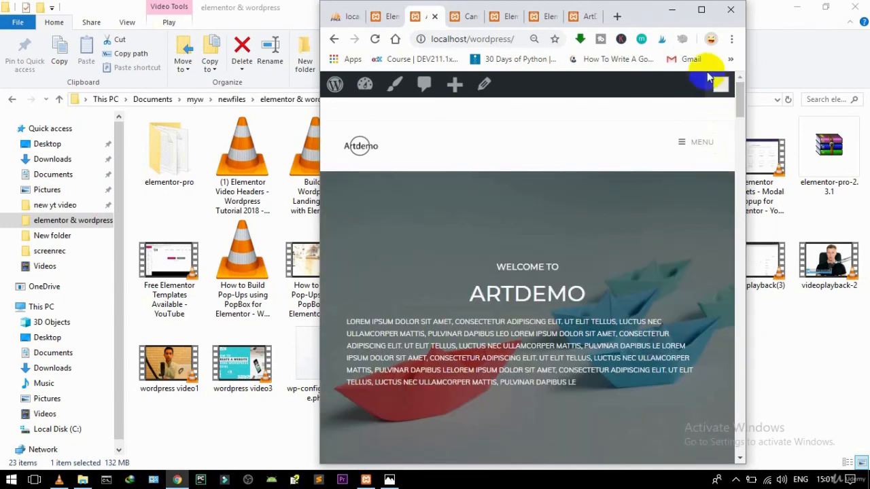
click(702, 9)
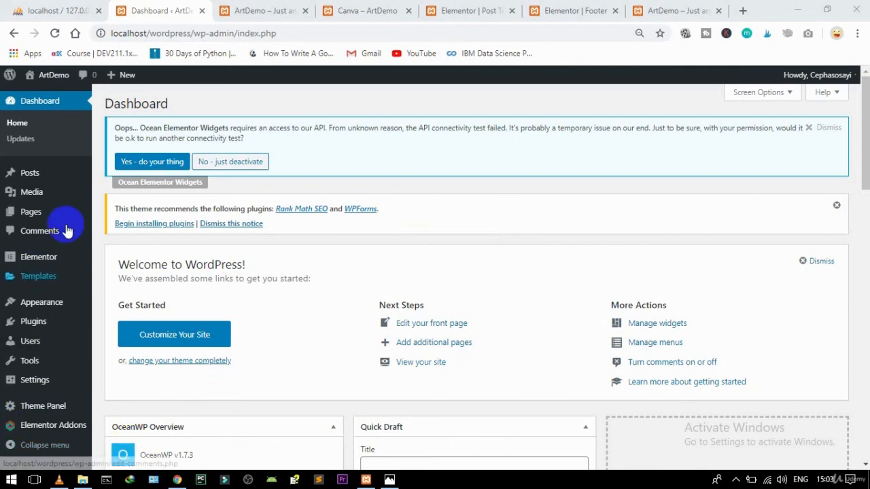
Step: Open Users > Add New, then enter the username and autofill the new user's e-mail
click(26, 344)
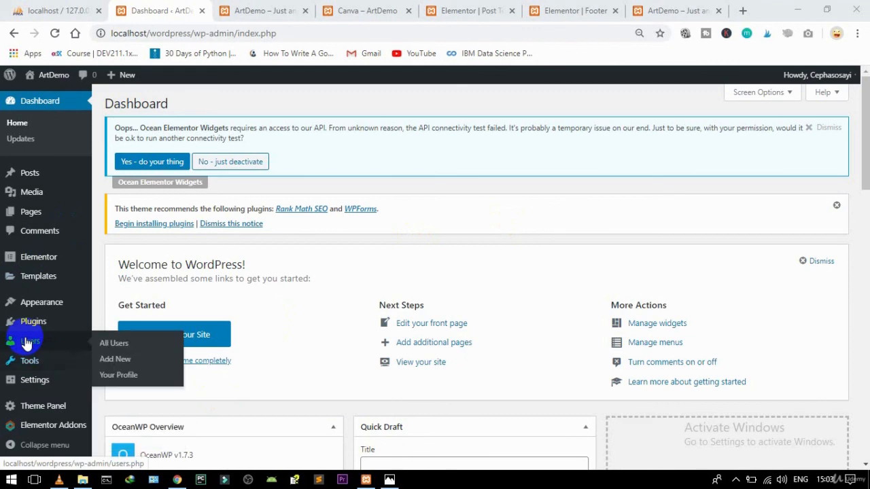
click(113, 362)
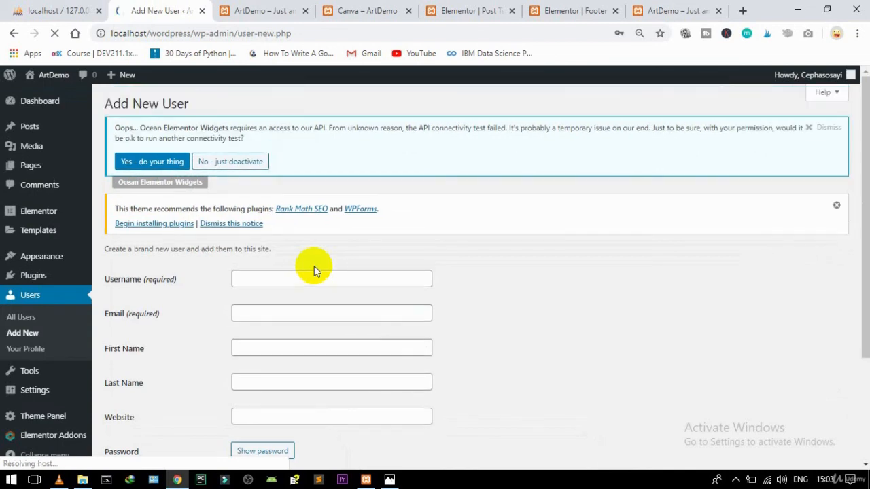
click(279, 277)
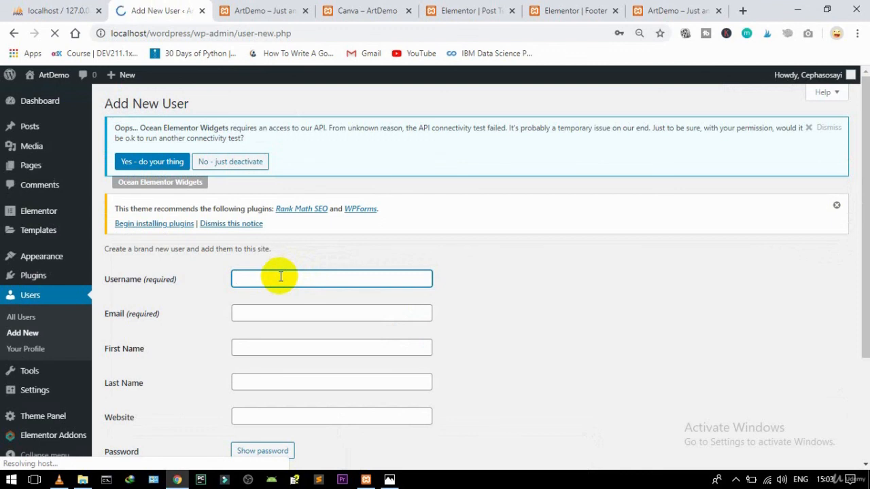
text(Favour)
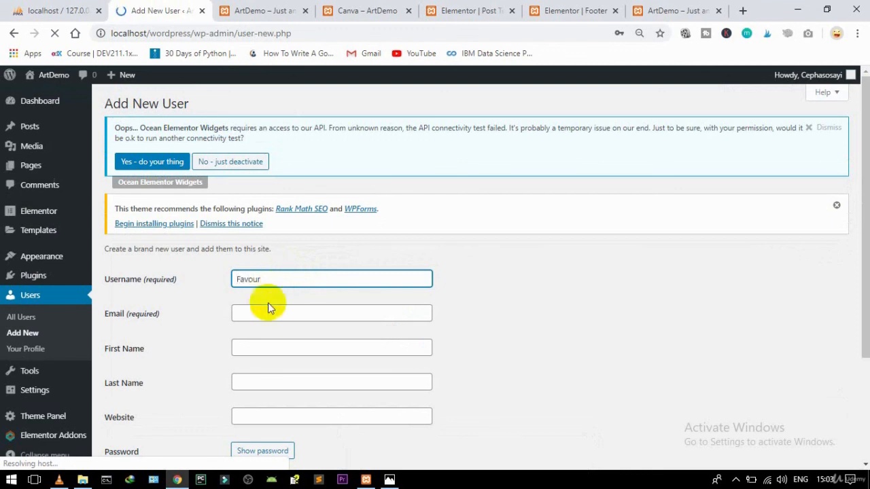
click(259, 316)
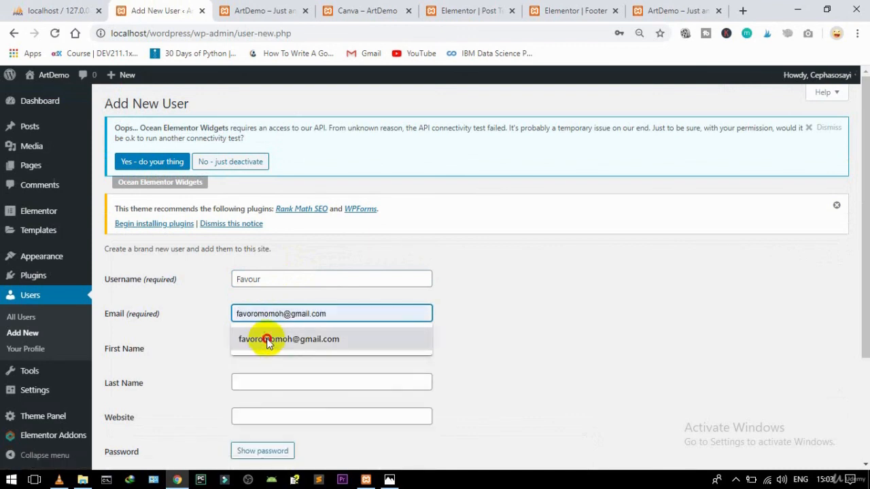
click(266, 342)
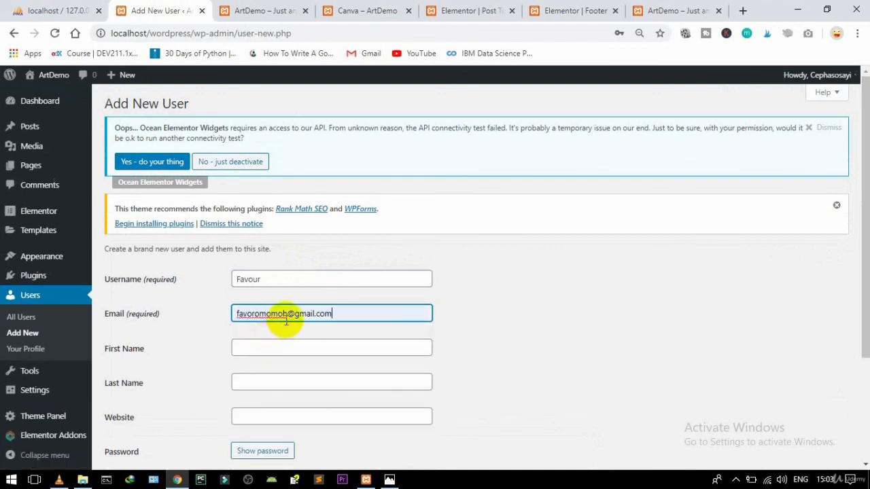
Step: Fill in the user's first and last name, leaving Website blank
click(250, 345)
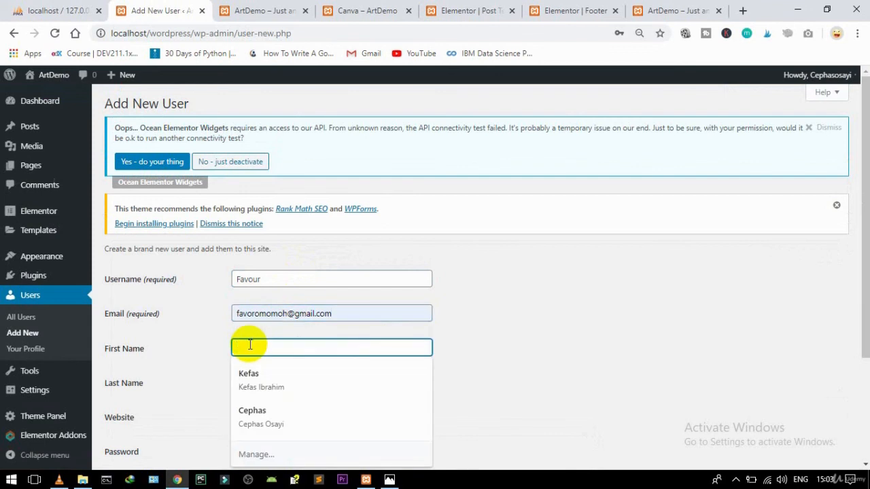
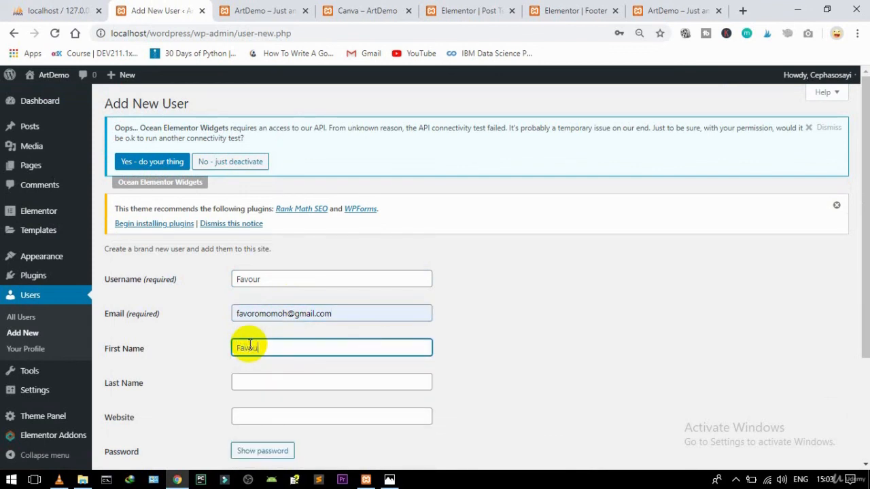
click(250, 381)
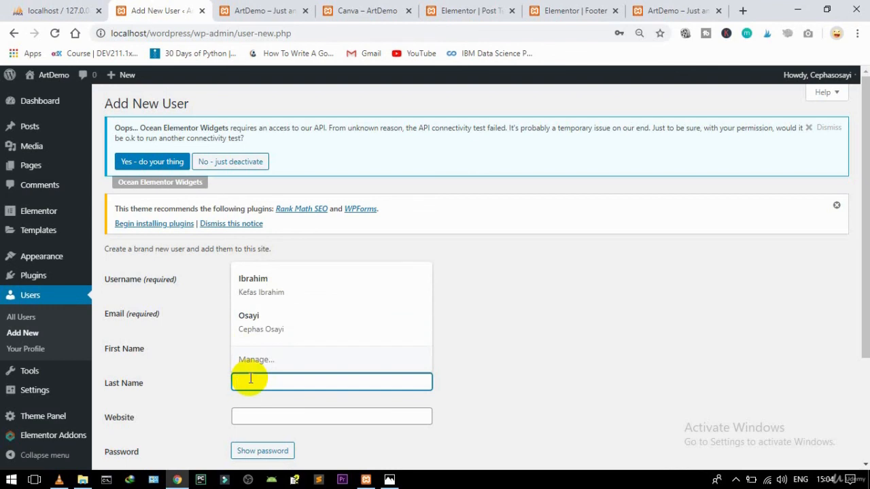
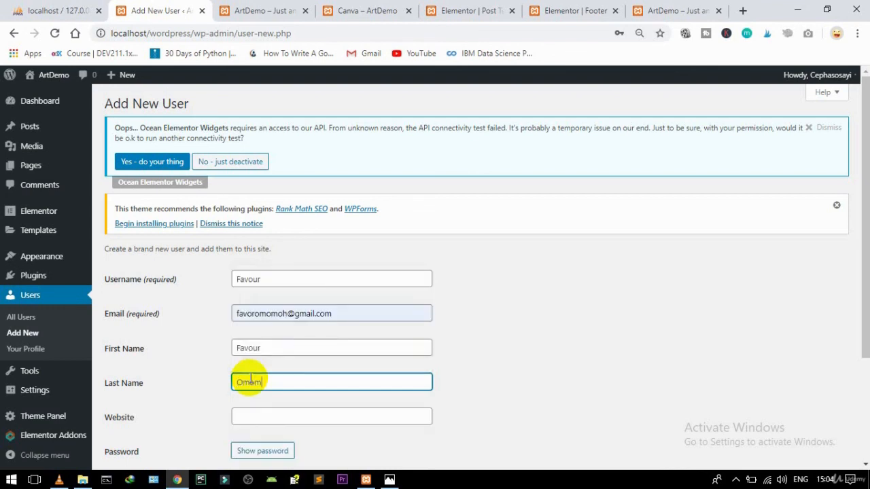
click(254, 413)
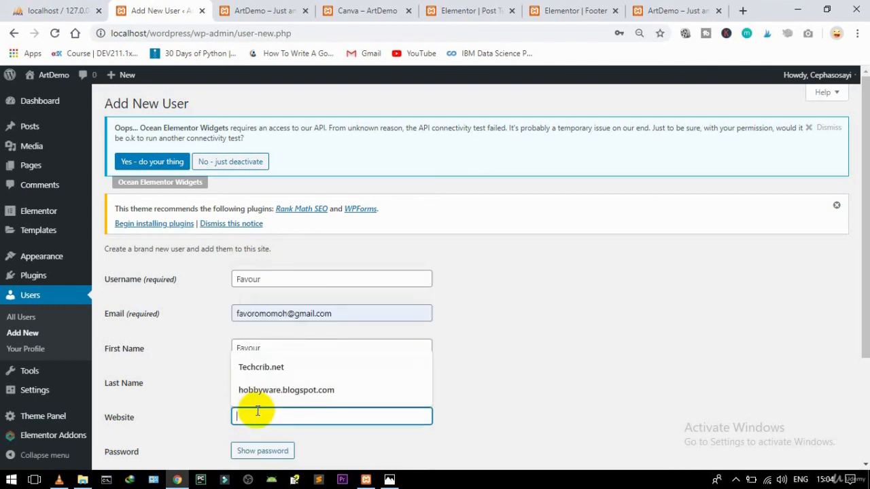
click(561, 330)
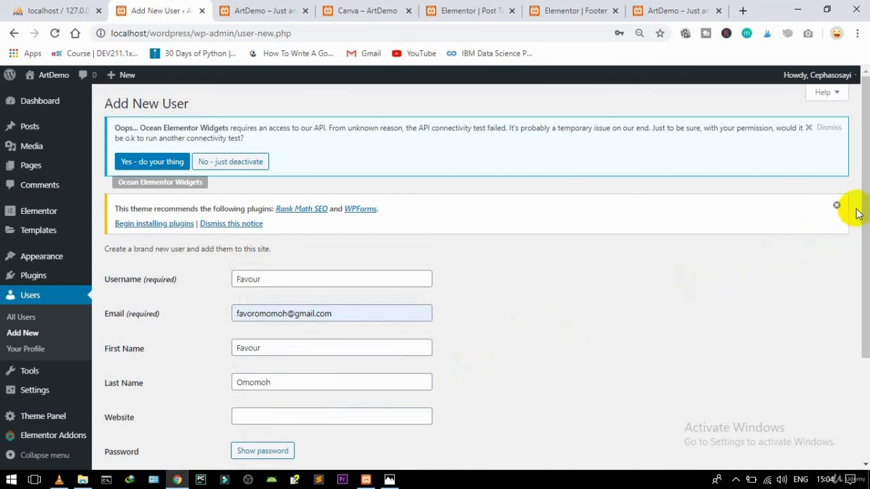
click(864, 372)
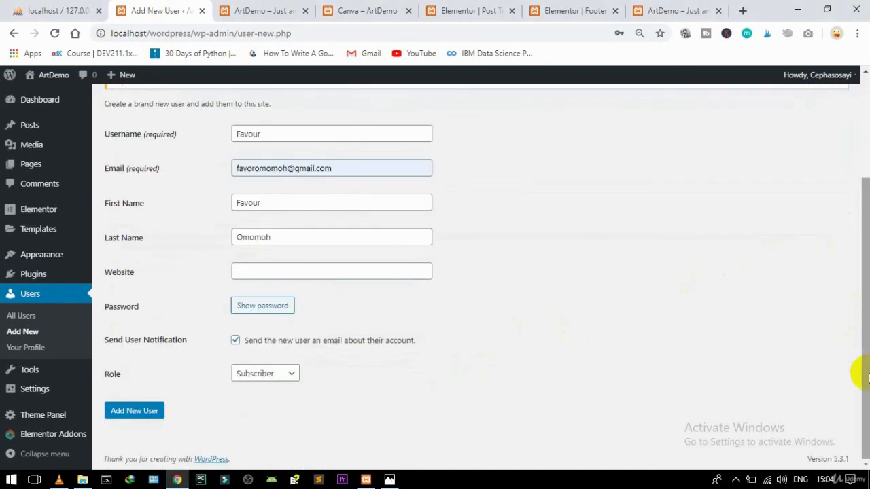
Step: Reveal and select the generated password, choose the Author role, and add the user
click(253, 310)
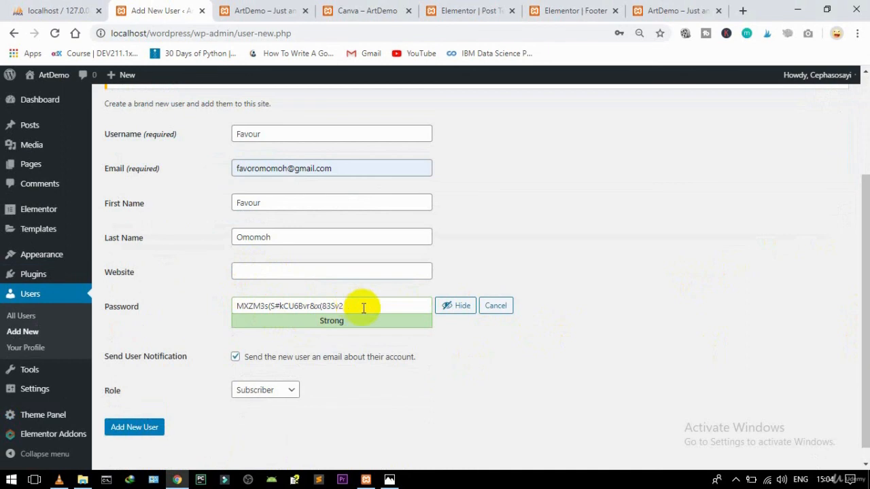
drag(359, 306, 209, 313)
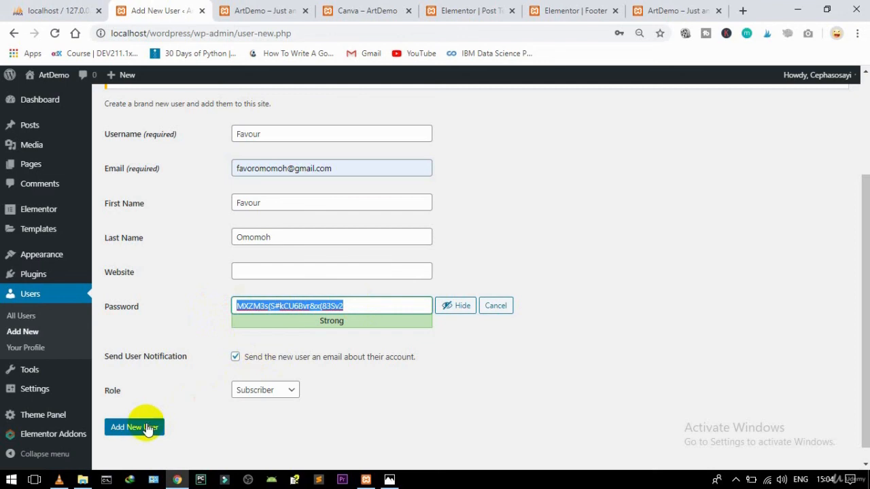
click(274, 400)
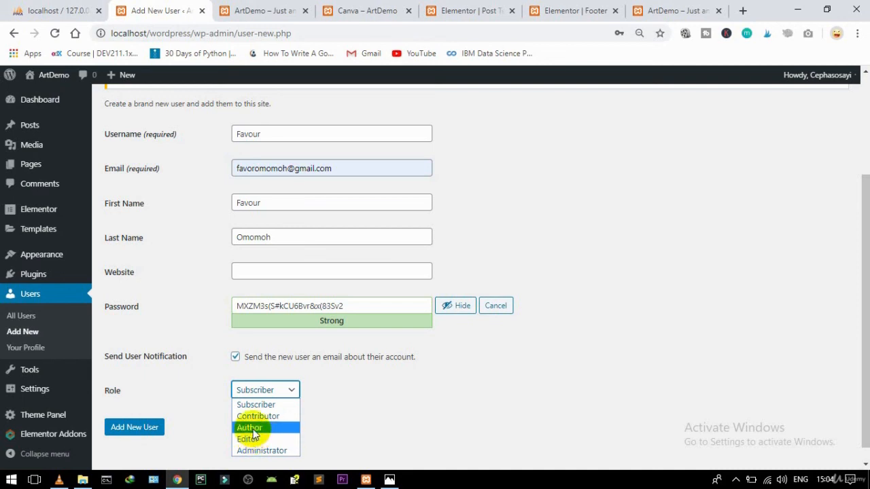
click(251, 428)
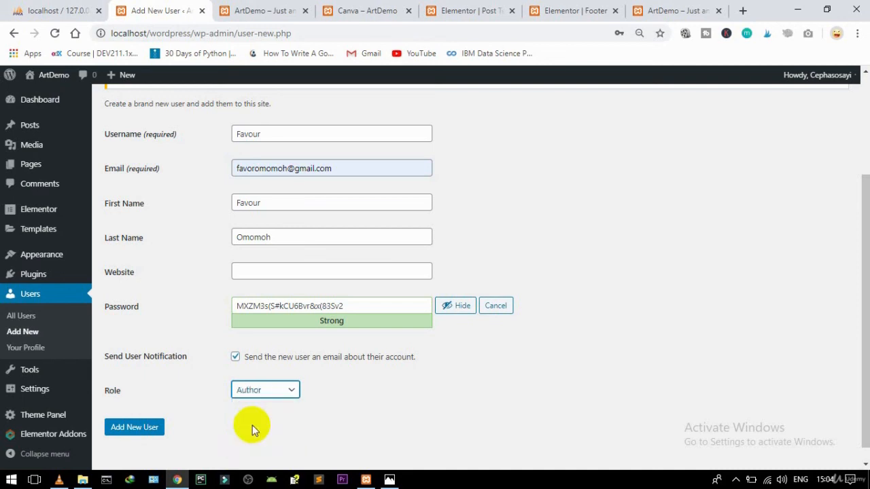
click(139, 427)
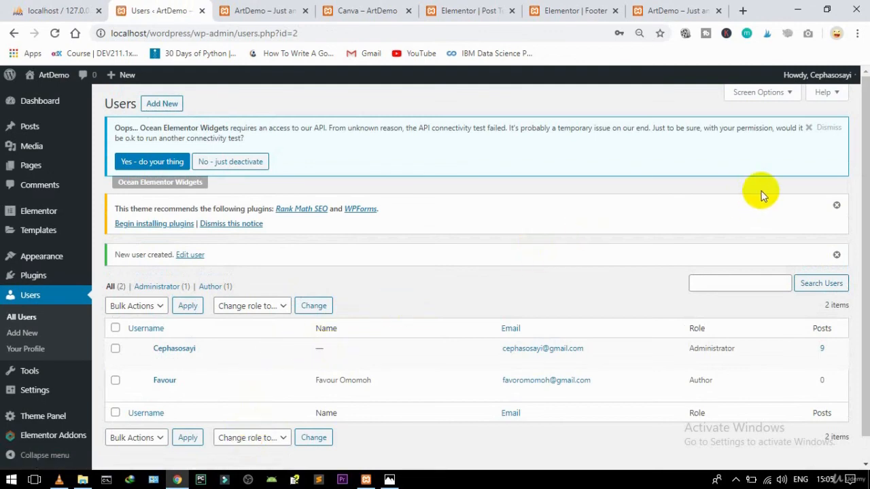
Step: Log out of the administrator account, then log in with the new Author username and pasted generated password
mouse_move(829, 77)
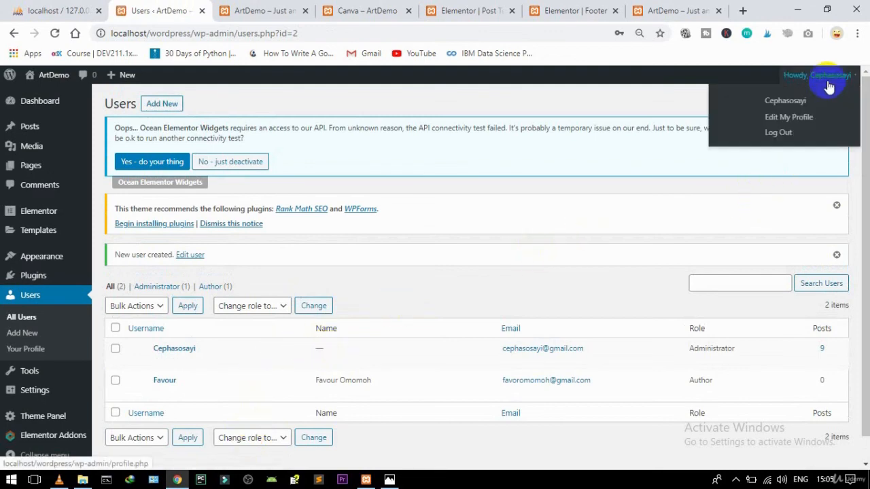
click(778, 133)
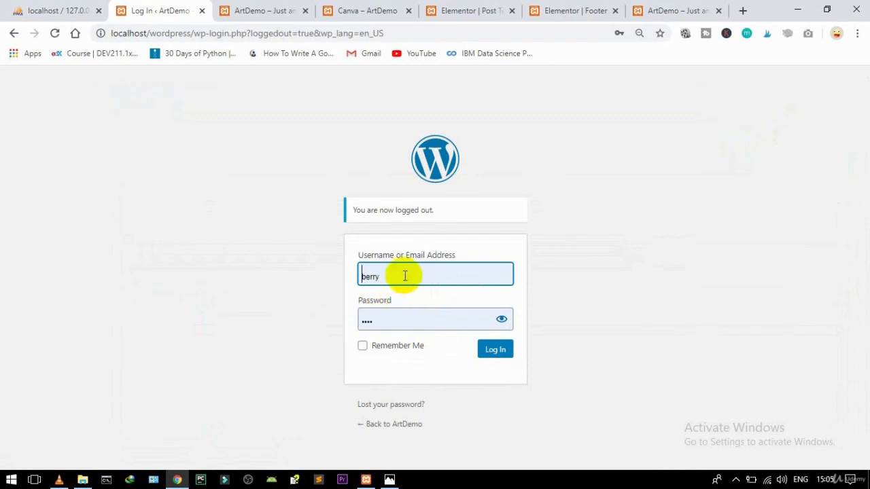
click(403, 276)
double_click(404, 275)
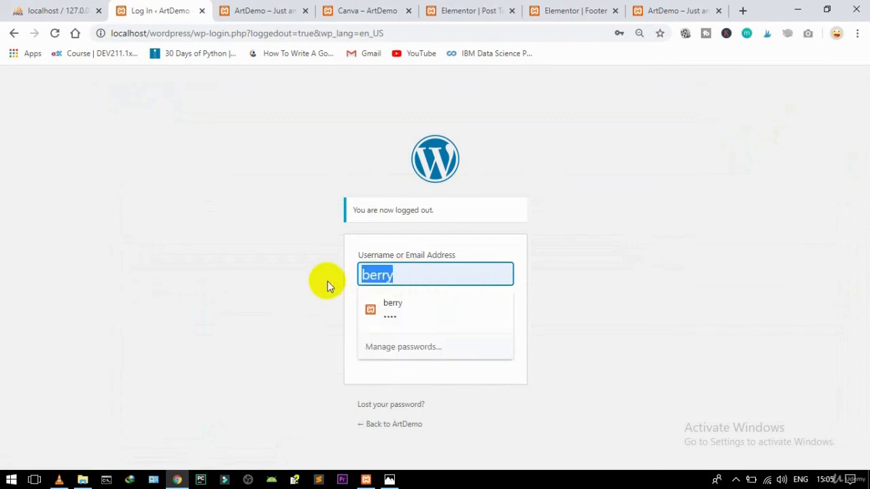
text(favou)
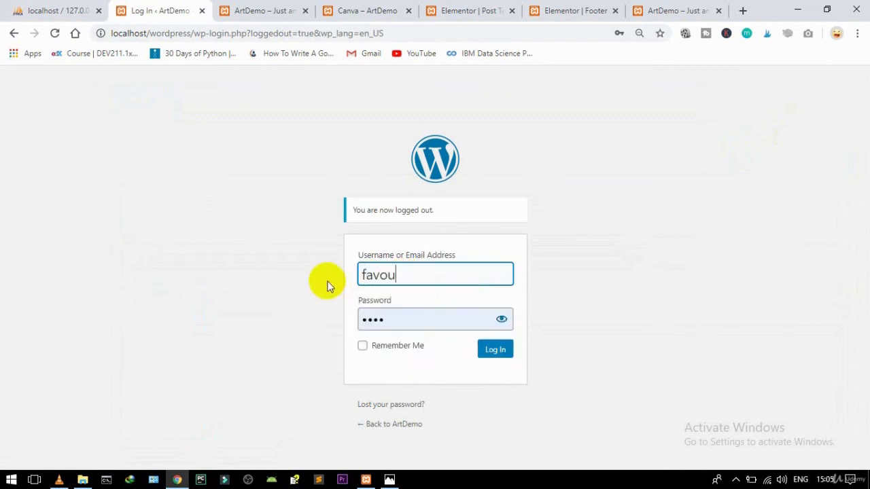
text(r)
double_click(381, 319)
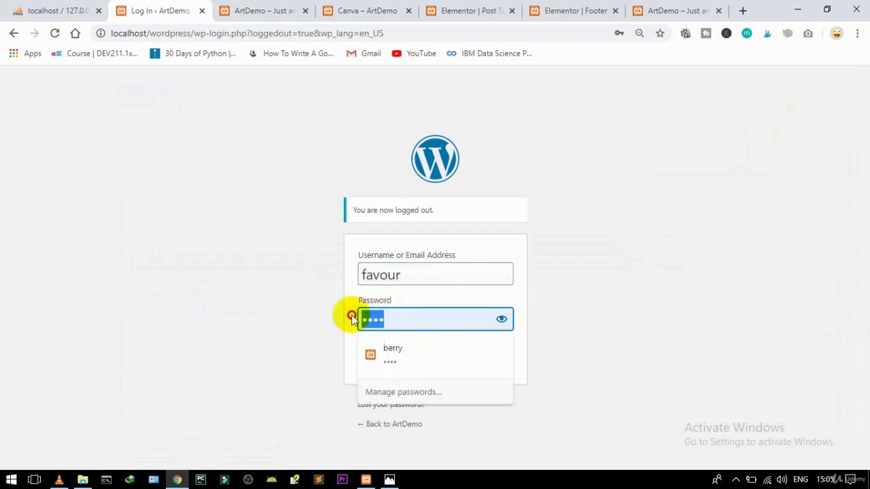
key(ctrl+v)
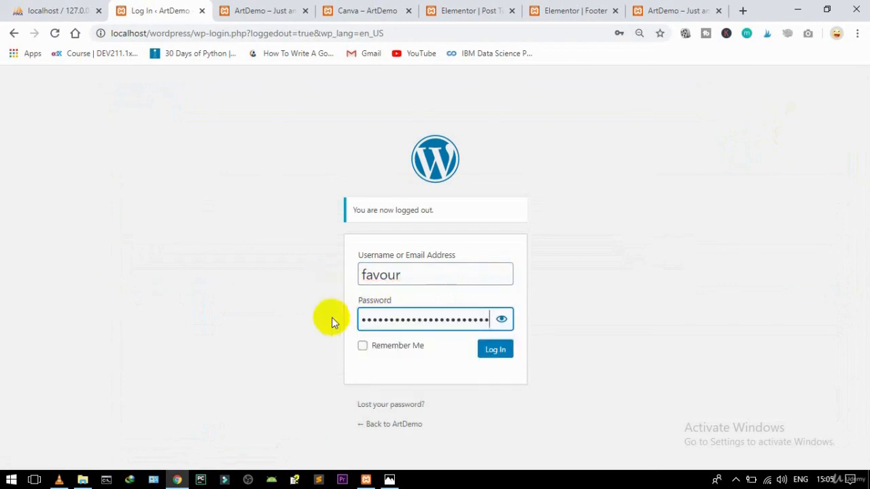
click(499, 352)
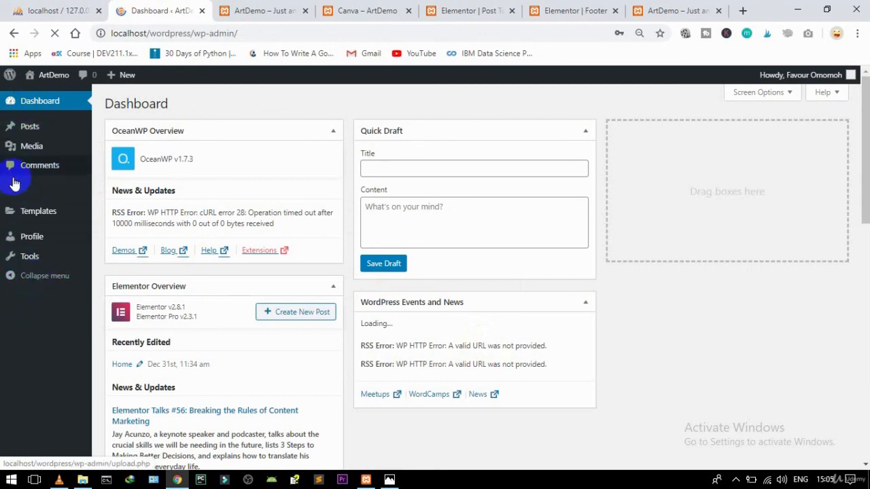
Step: Open Templates > Saved Templates to list the four published Elementor templates, including Post Template
mouse_move(26, 213)
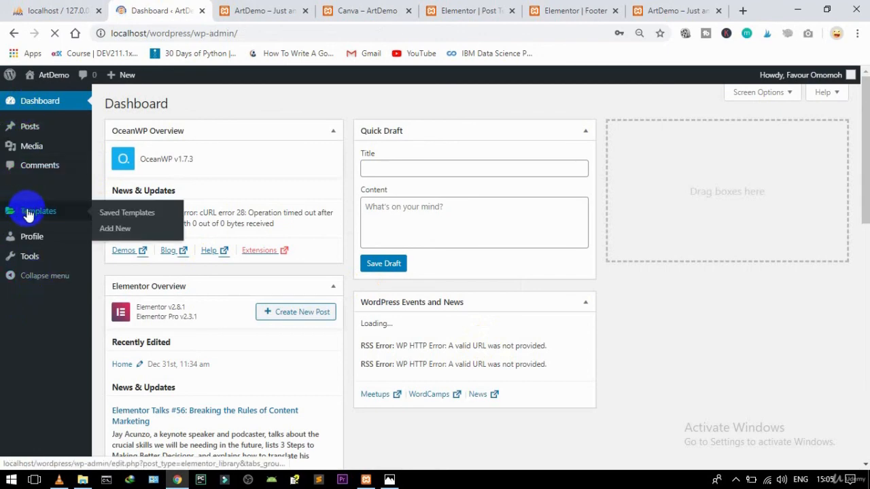
click(118, 216)
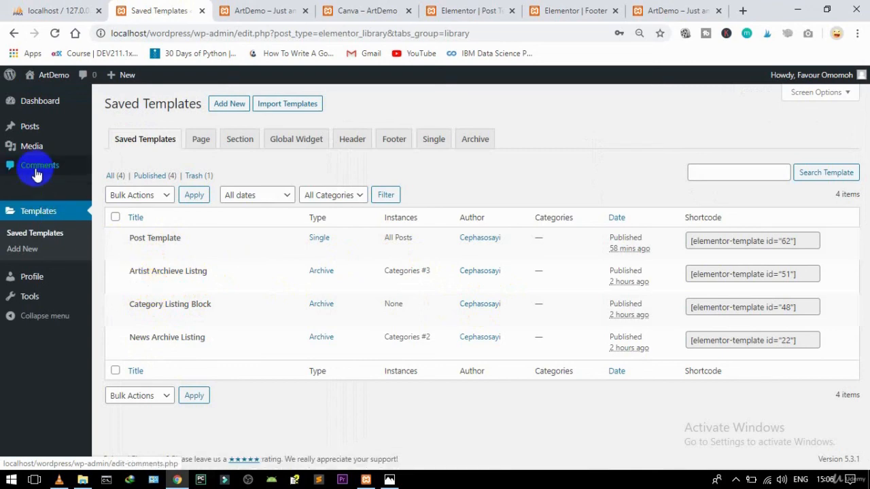
mouse_move(35, 134)
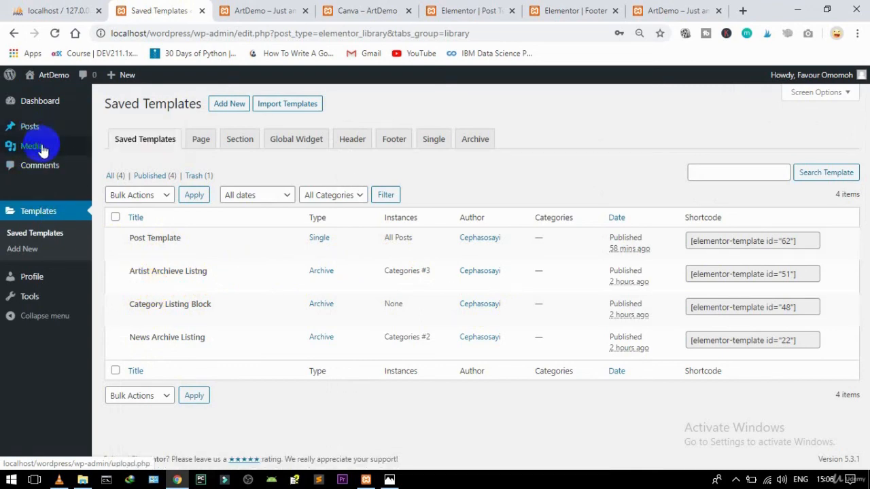